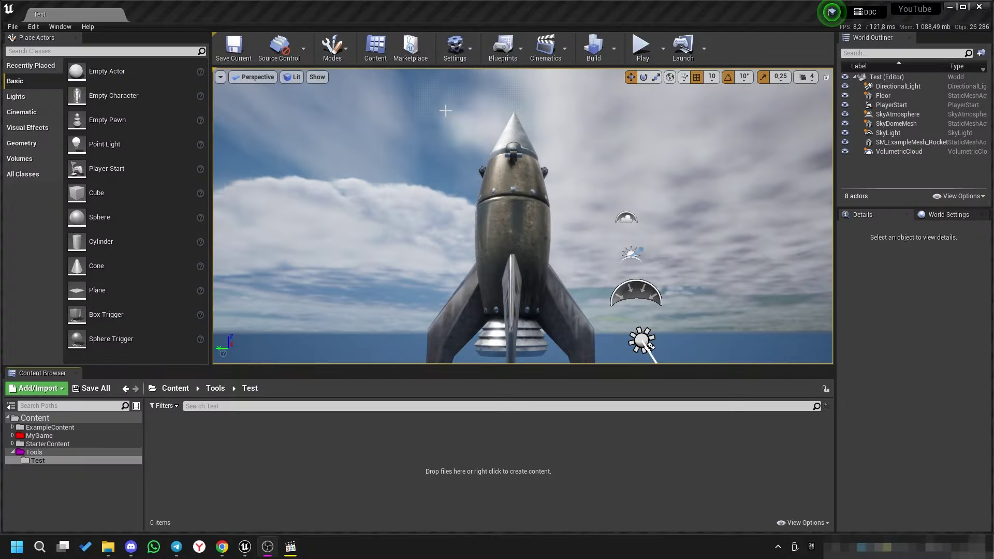
Look up the Editor Scripting Utilities plugin in the Plugins browser.
left_click(454, 46)
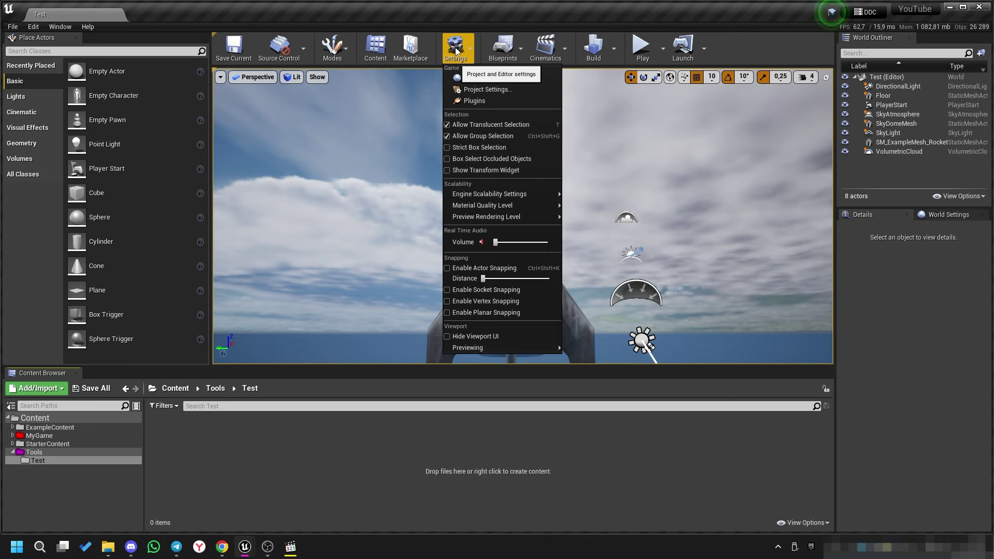
left_click(473, 101)
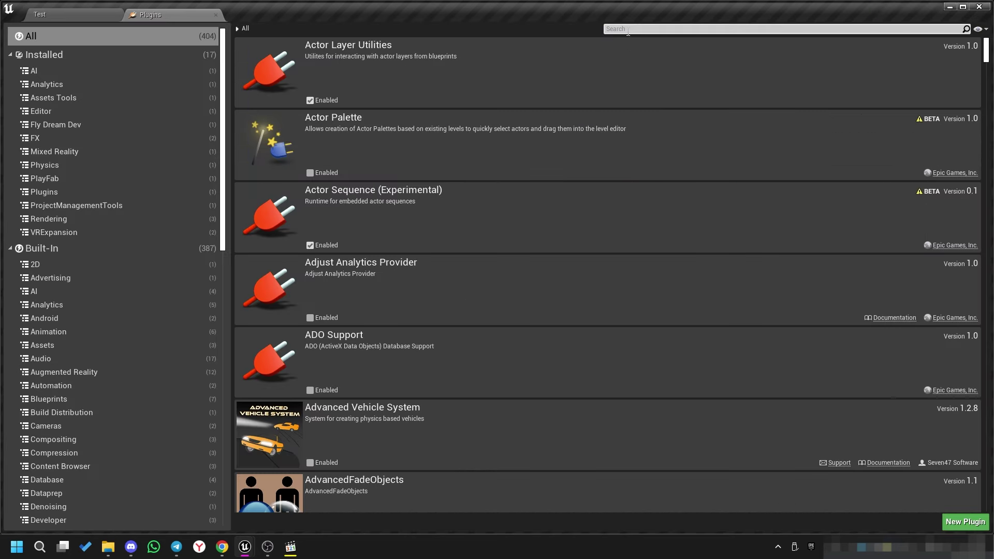
type("Editor scripting utilities")
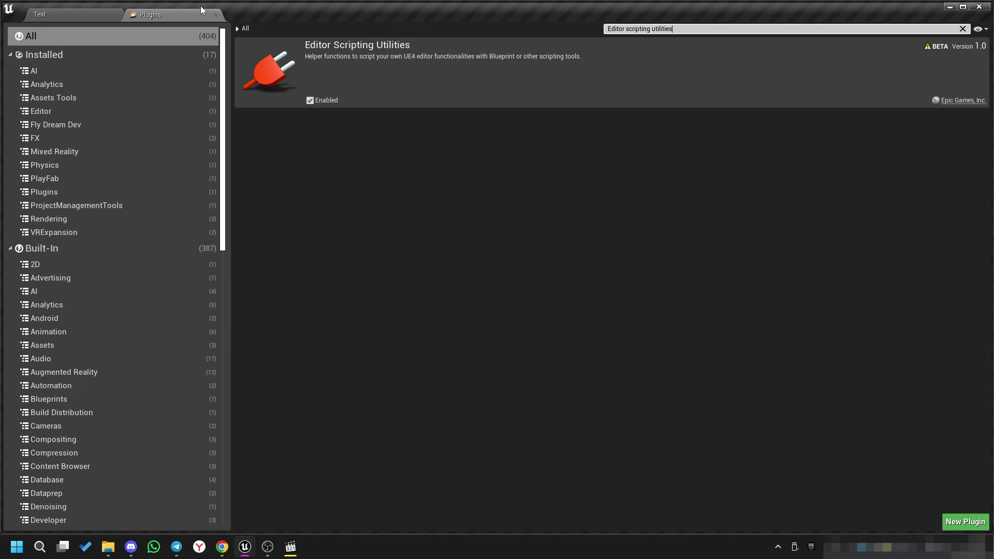
left_click(216, 15)
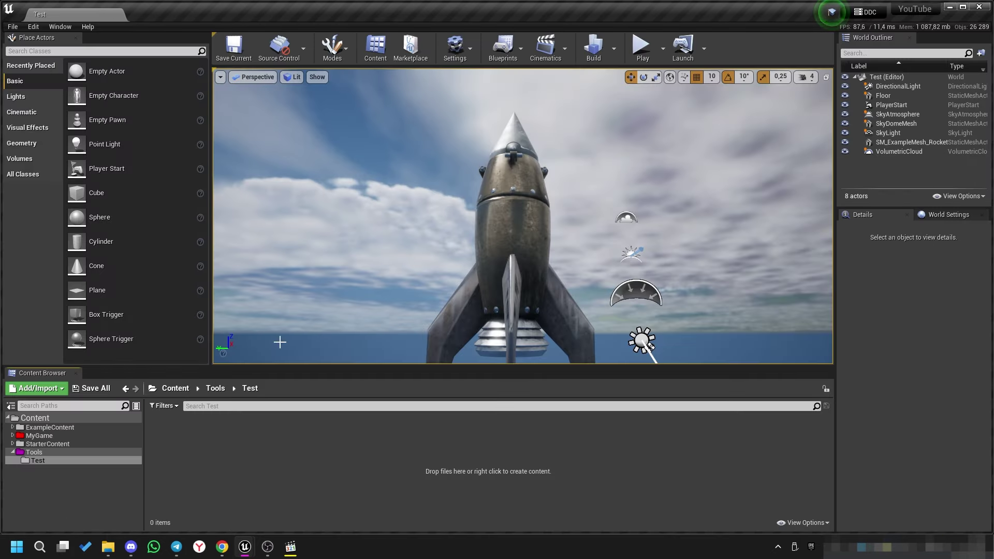
Create an Editor Utility Blueprint in Test with AssetActionUtility as parent, named BPU_AssetHelper.
right_click(245, 459)
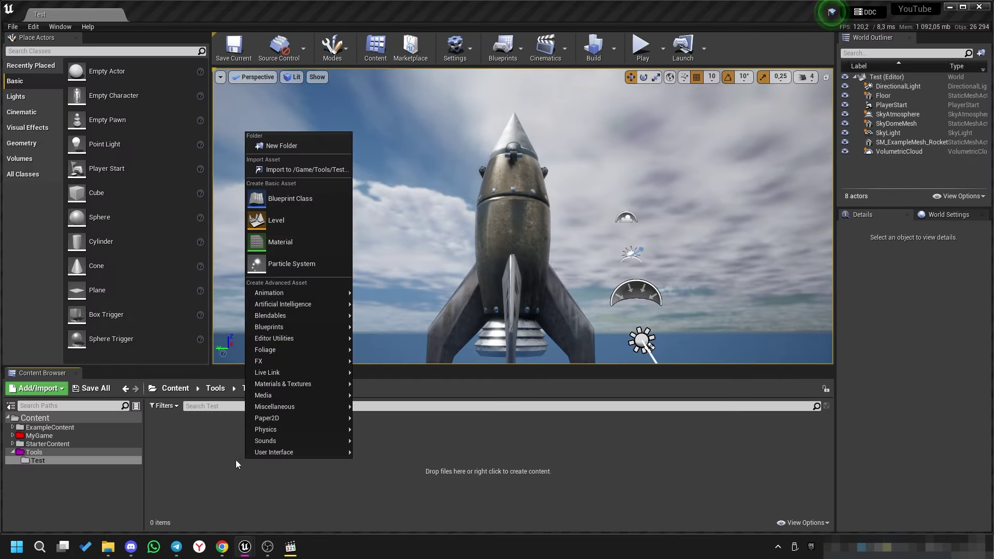
mouse_move(281, 339)
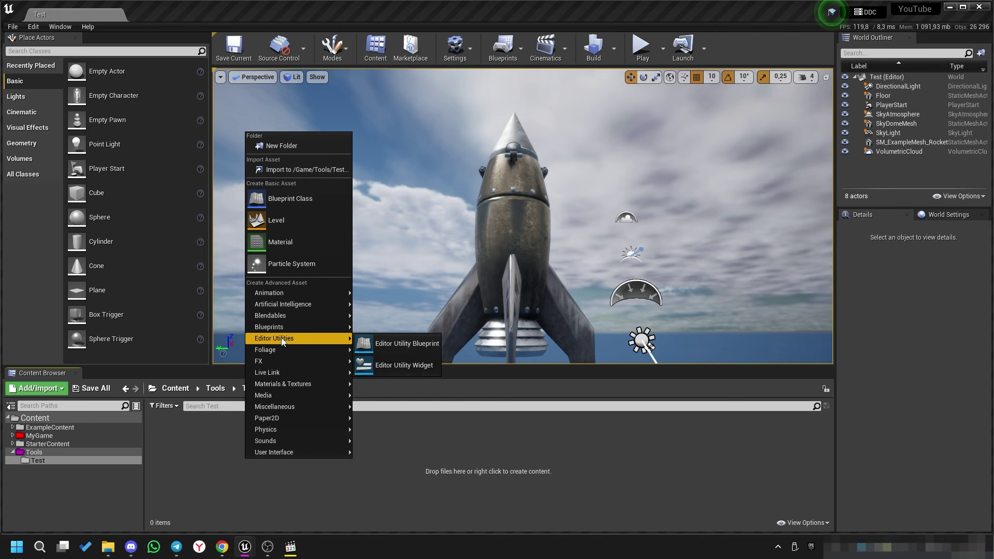
left_click(396, 344)
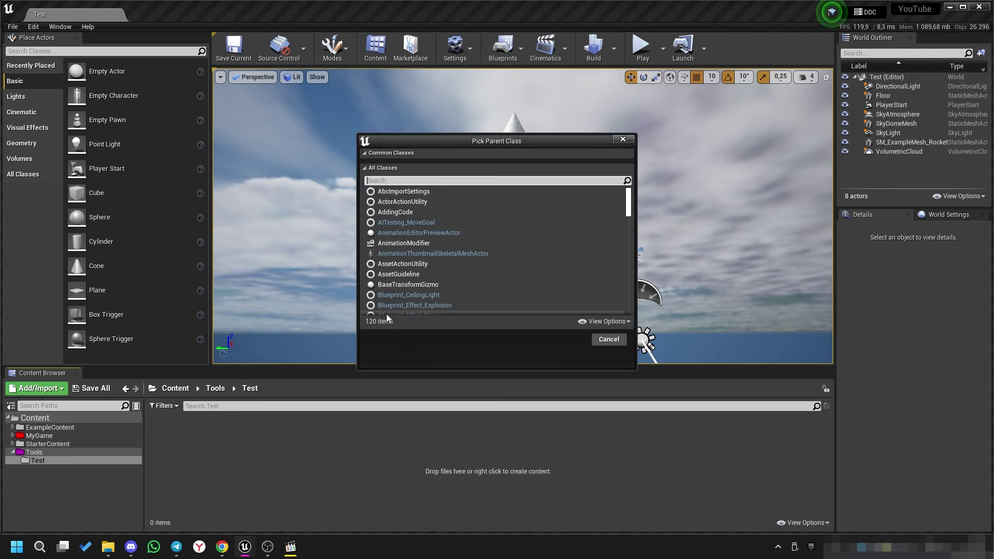
type("action")
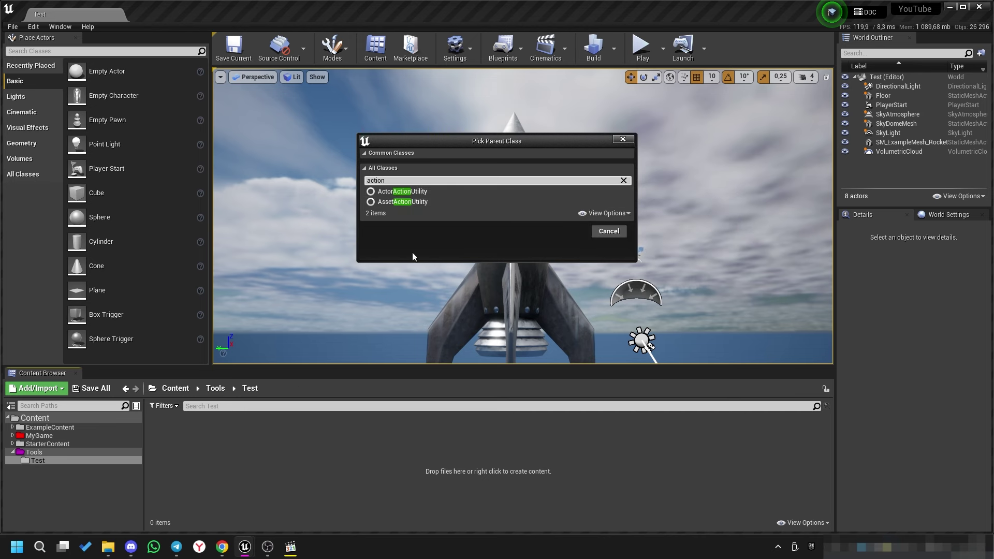
left_click(399, 203)
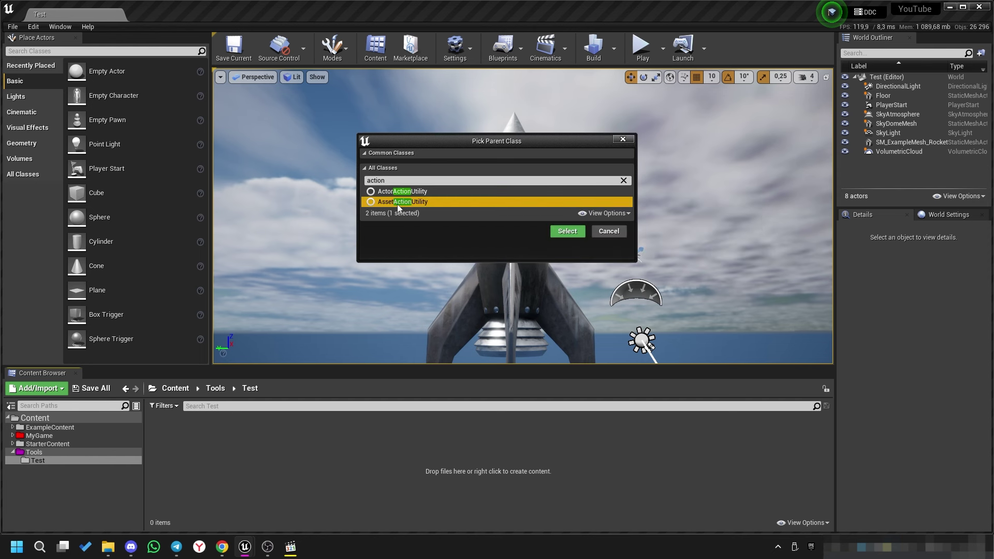
left_click(568, 231)
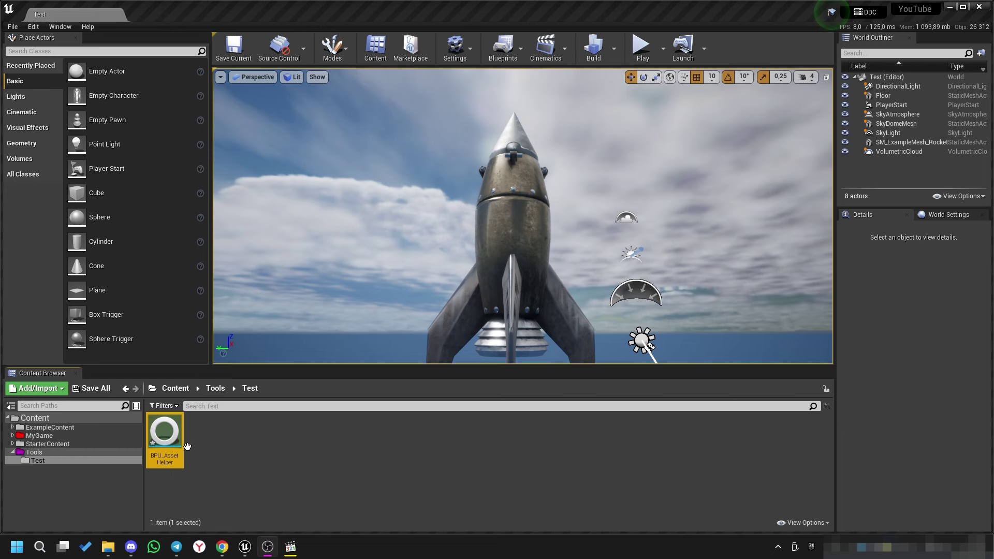
left_click(228, 445)
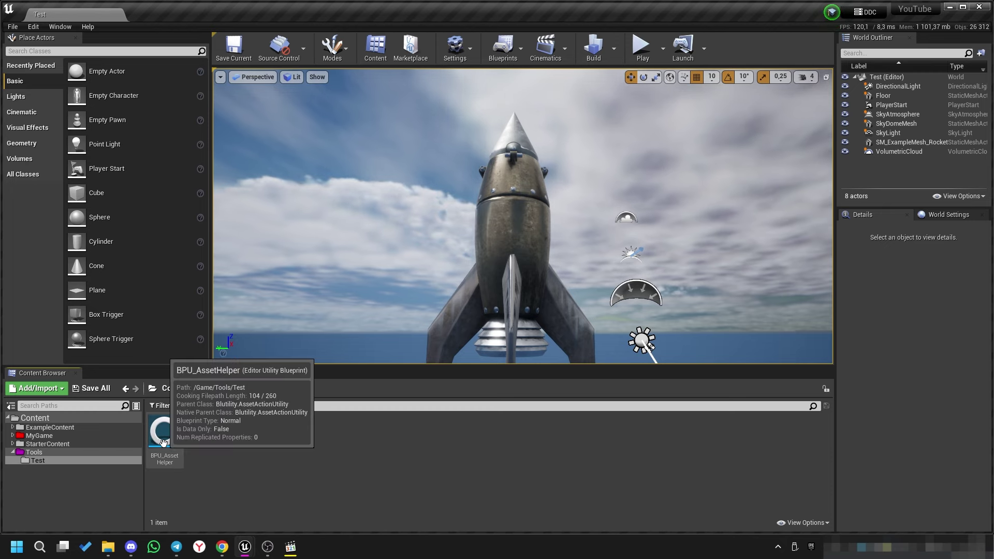
Open BPU_AssetHelper and dock its Blueprint editor into the main window.
double_click(164, 441)
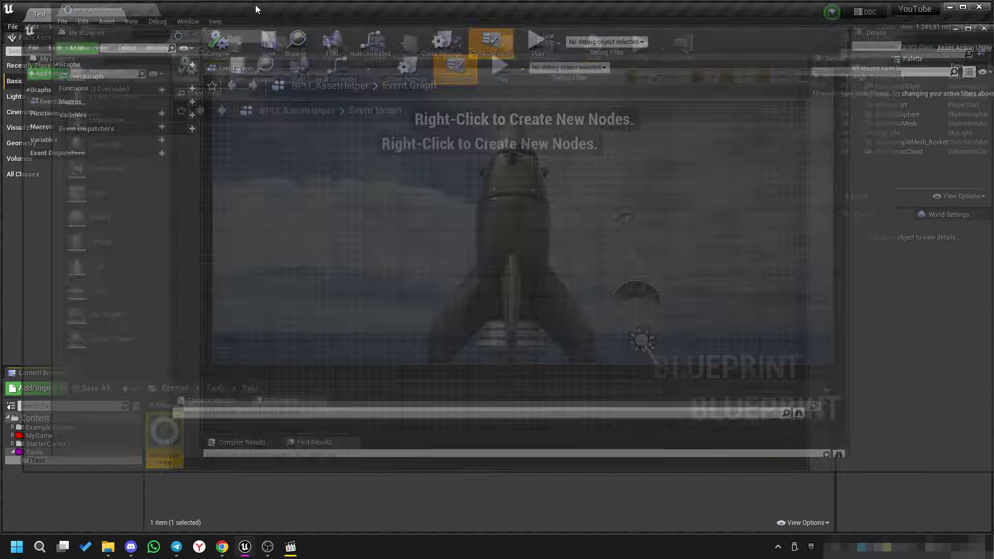
left_click_drag(259, 16, 209, 14)
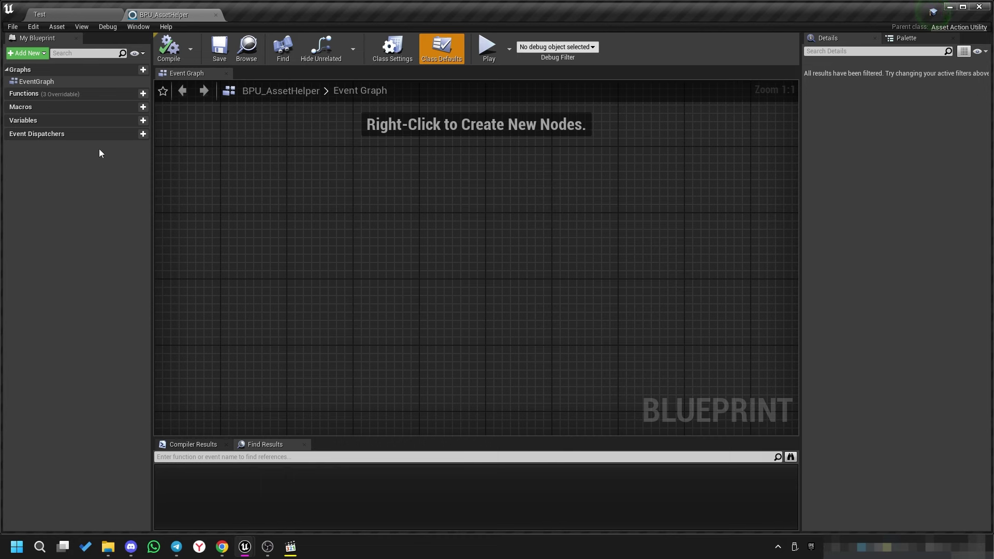
right_click_drag(183, 201, 206, 190)
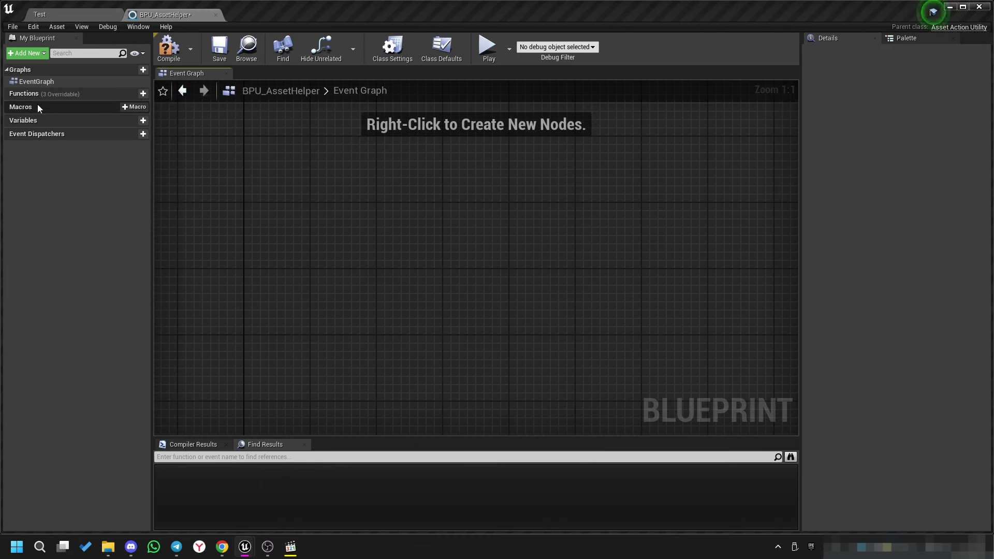
Add a new blueprint function named GenerateLODs.
left_click(144, 96)
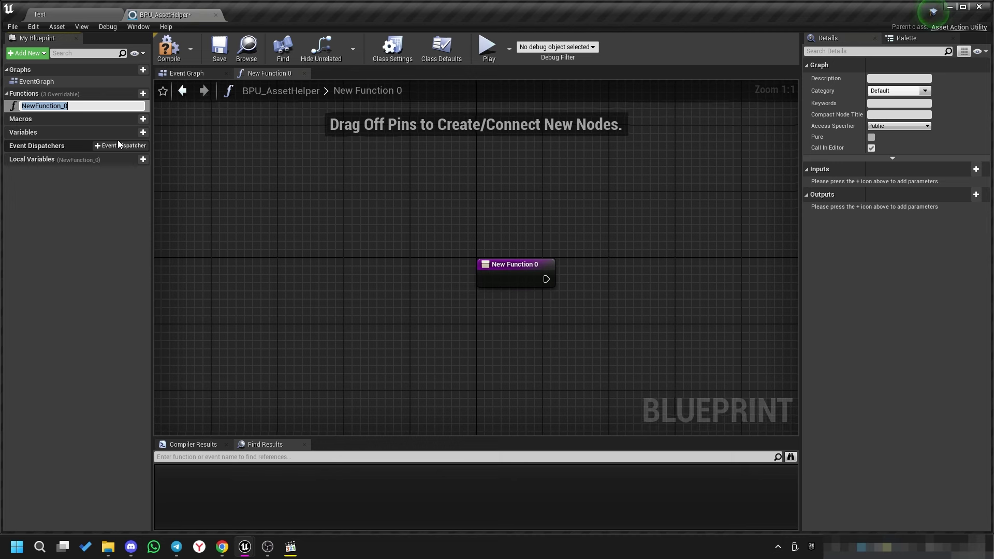
type("G")
type("enerate")
type("LOD")
type("s")
key("Return")
right_click_drag(582, 284, 398, 253)
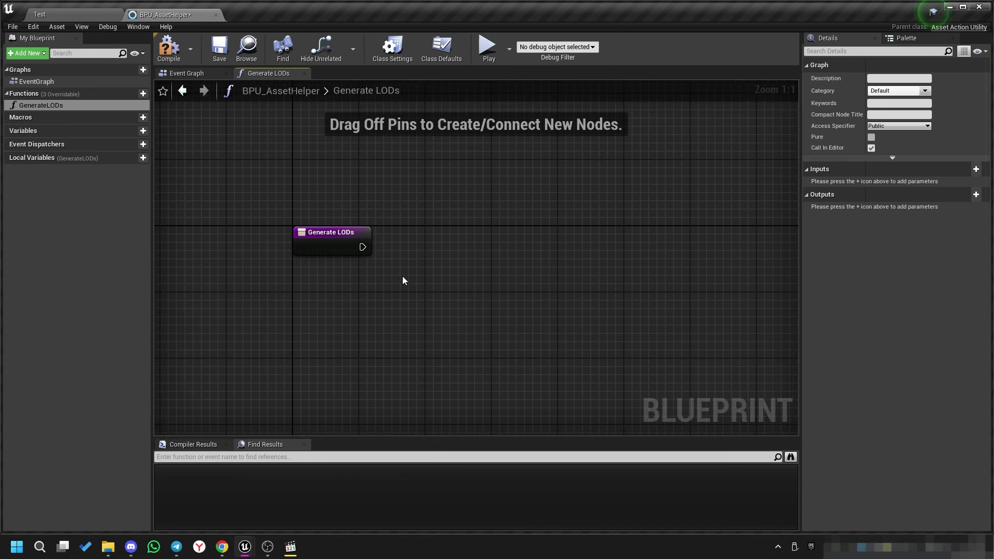
Add a Get Selected Assets node wired after the Generate LODs entry.
right_click(423, 256)
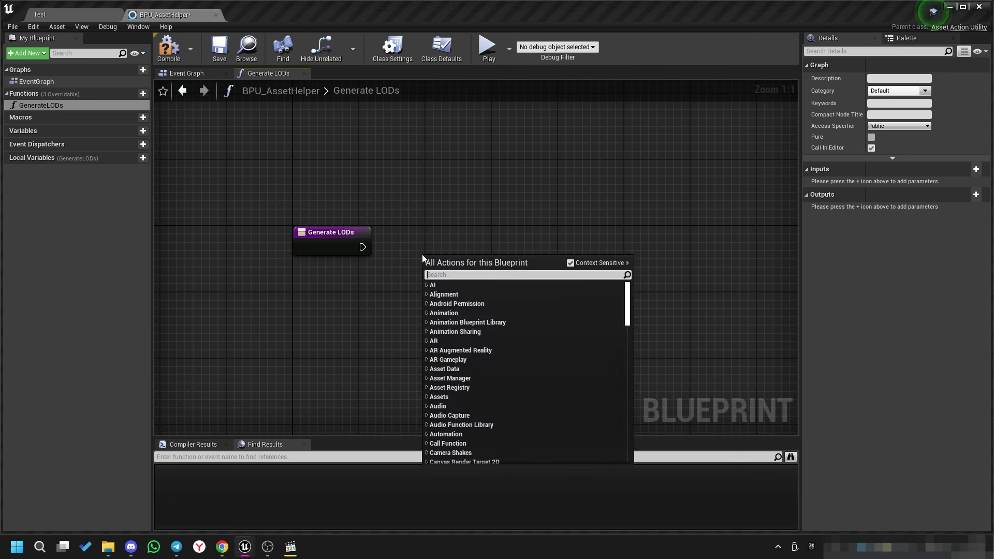
type("get sele ass")
left_click(481, 312)
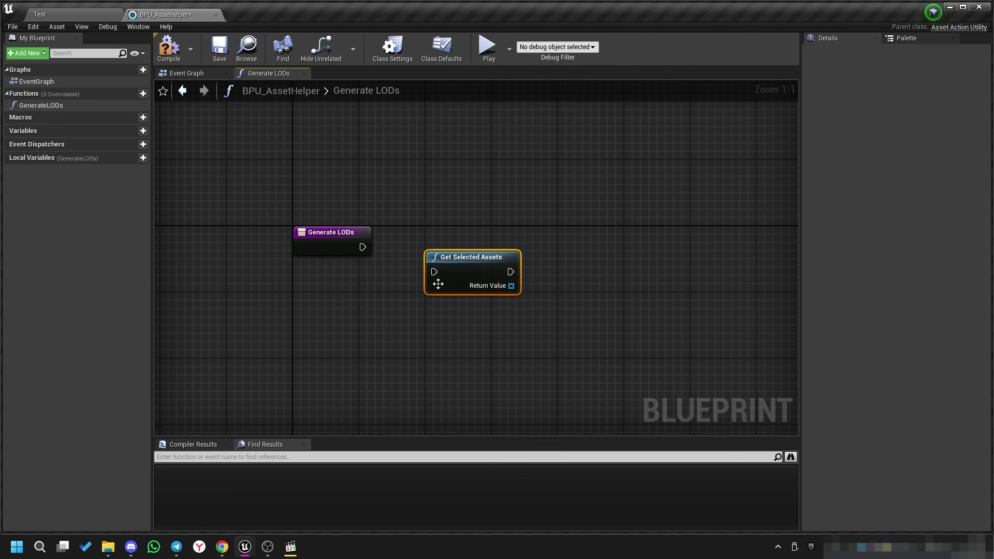
left_click_drag(362, 247, 443, 274)
key("q")
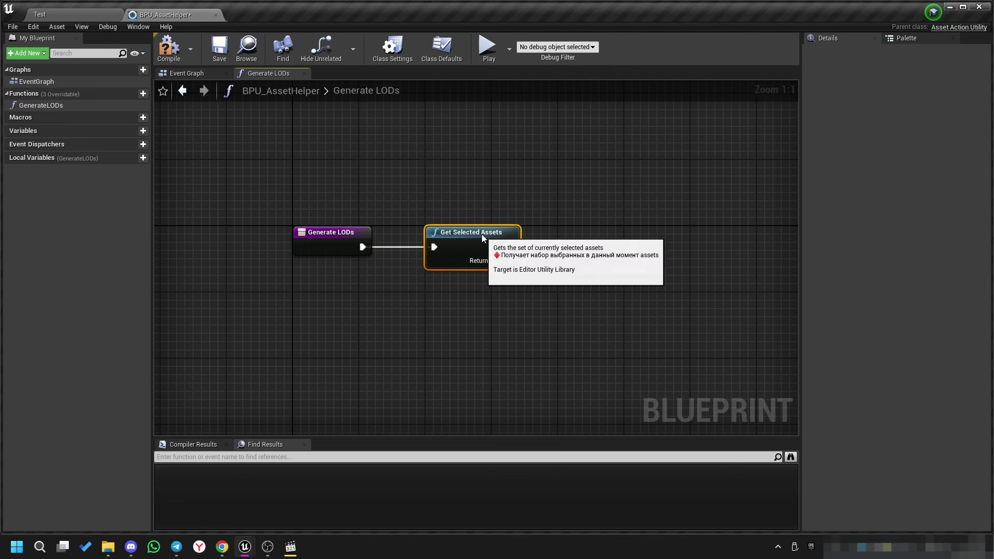
left_click_drag(329, 272, 460, 198)
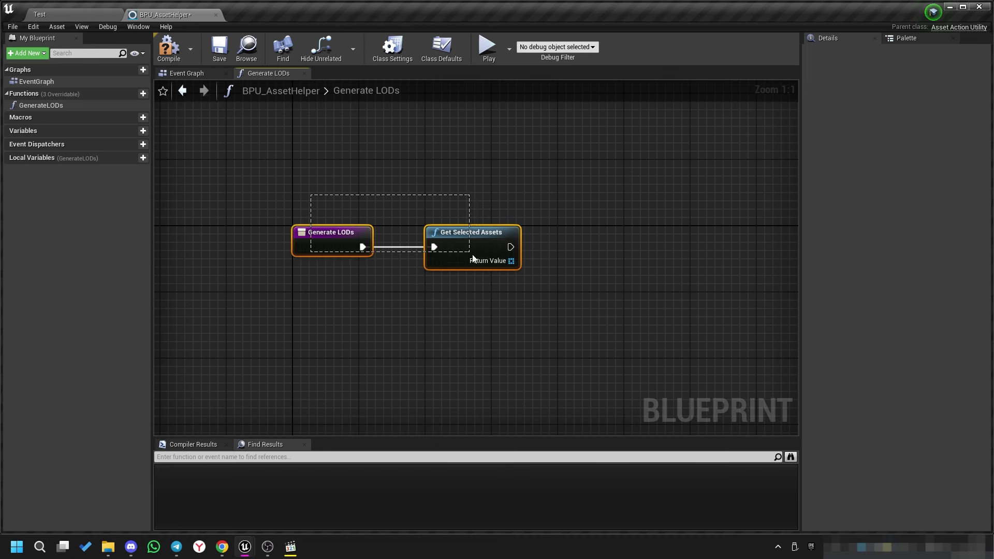
left_click(582, 319)
mouse_move(607, 297)
right_mouse_down()
mouse_move(500, 306)
mouse_move(464, 324)
right_mouse_up()
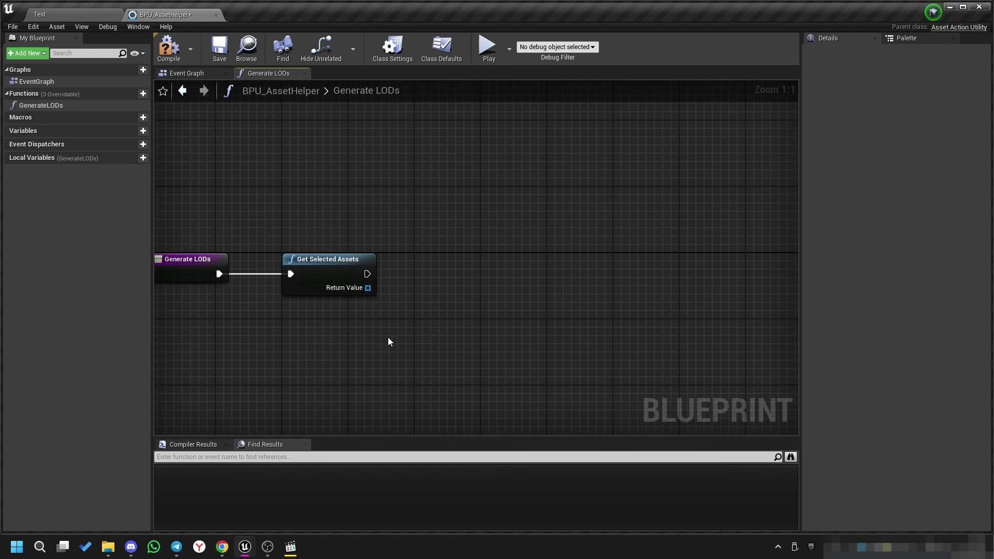
Loop over the selected assets with a For Each Loop.
left_click_drag(367, 288, 440, 288)
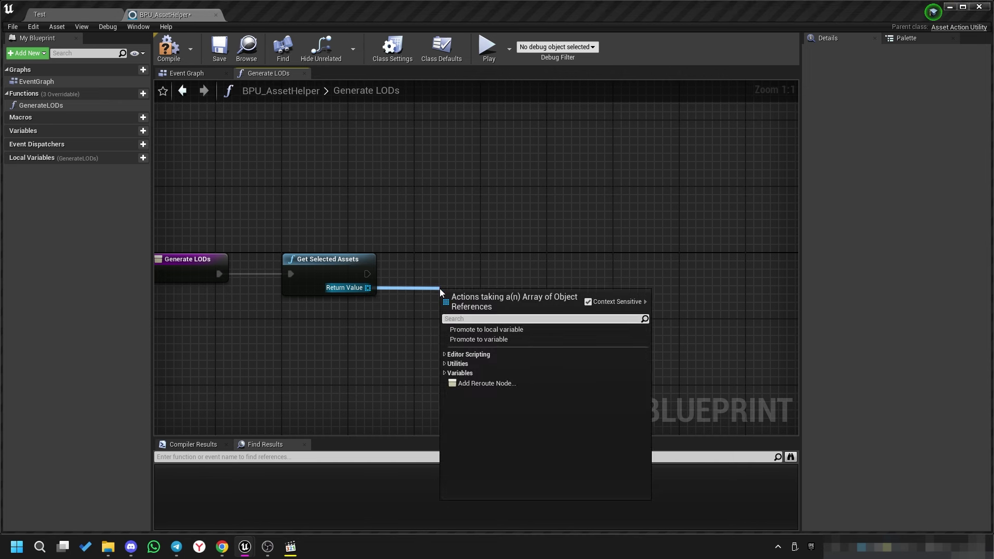
type("for loo")
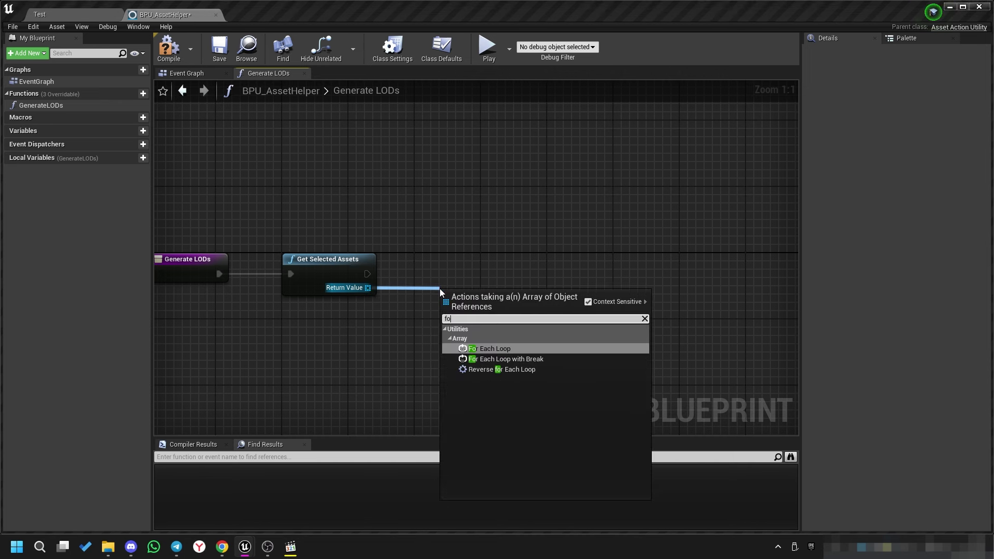
left_click(493, 347)
mouse_move(367, 274)
left_mouse_down()
mouse_move(449, 306)
mouse_move(469, 261)
left_mouse_up()
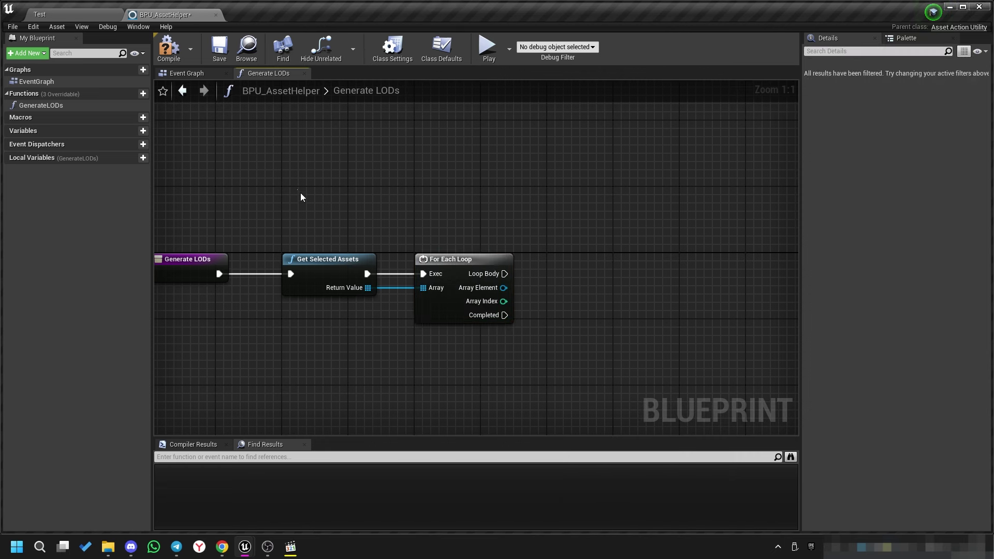
left_click(326, 260)
mouse_move(592, 308)
right_mouse_down()
mouse_move(529, 280)
mouse_move(522, 289)
right_mouse_up()
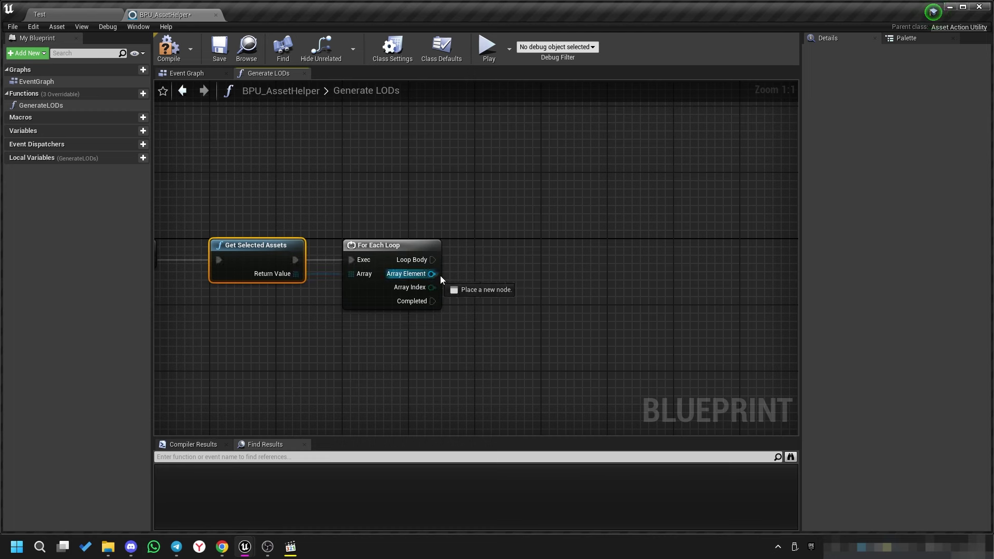
Cast each Array Element to StaticMesh, run from the Loop Body.
left_click_drag(431, 274, 496, 282)
type("cast")
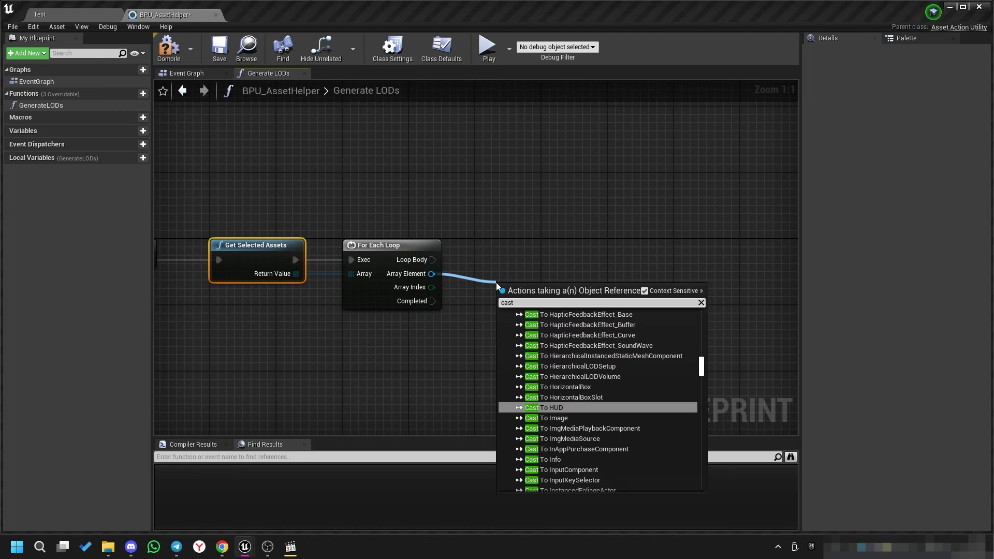
type(" to stati")
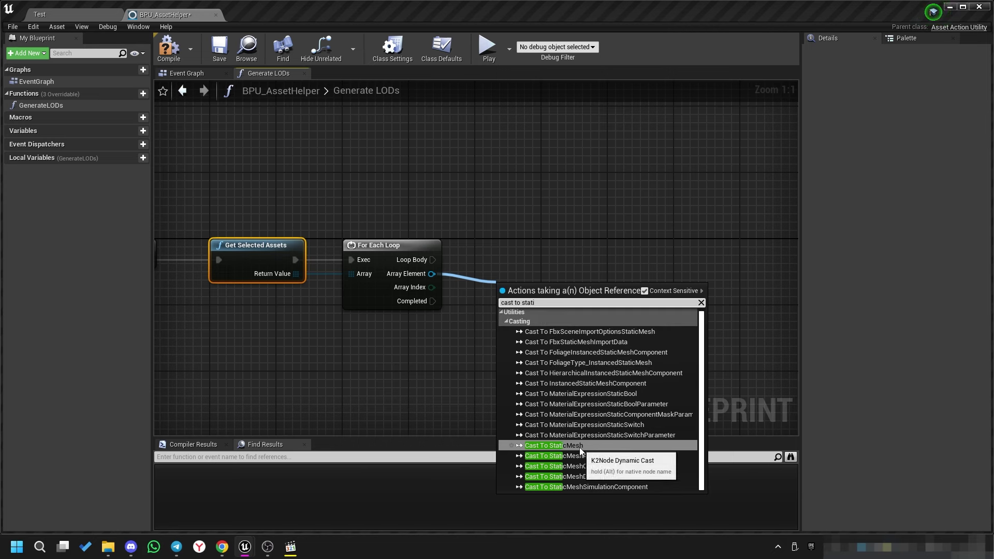
left_click(581, 446)
mouse_move(432, 259)
left_mouse_down()
mouse_move(508, 301)
mouse_move(521, 252)
left_mouse_up()
right_click_drag(523, 355, 580, 330)
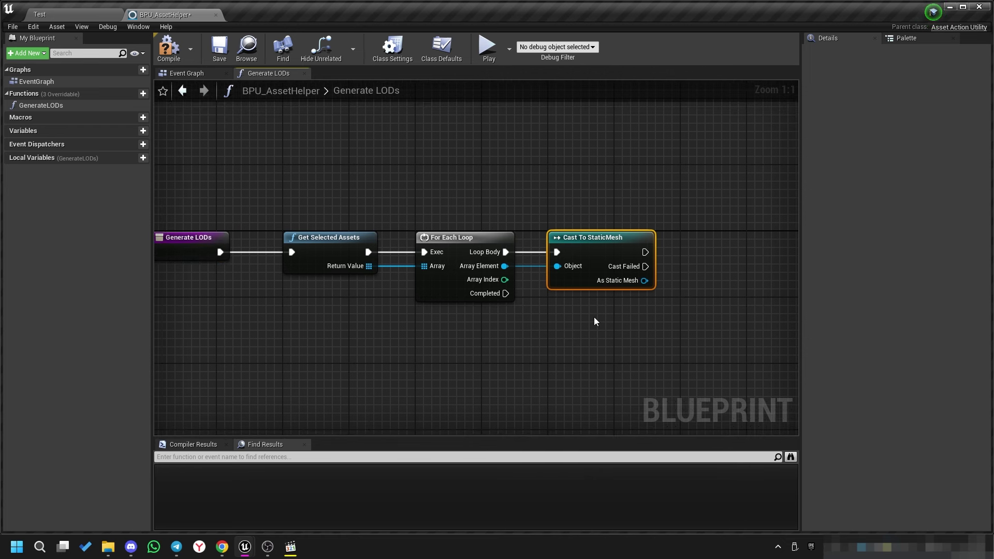
Add a Set Lods node fed by the cast's As Static Mesh output and position it.
right_click_drag(643, 325, 461, 293)
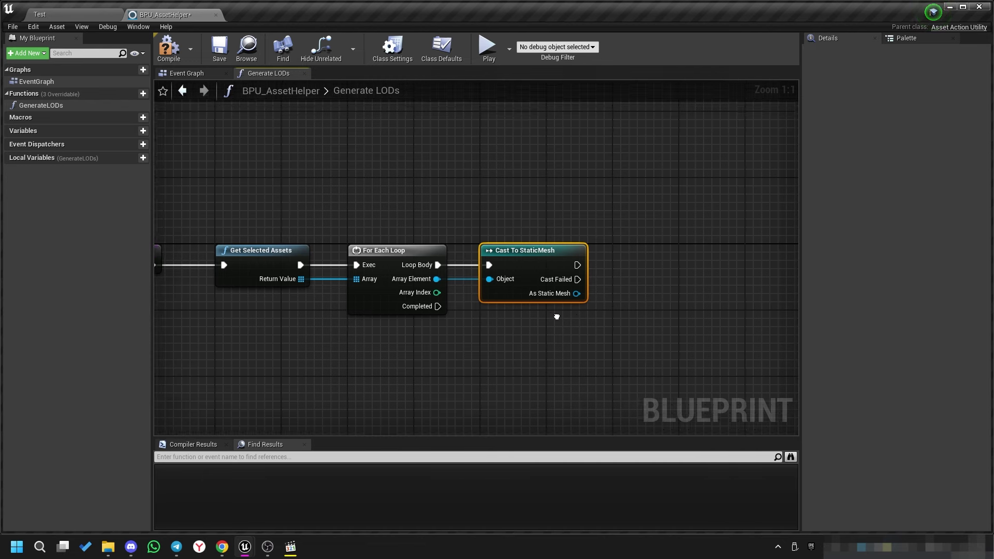
right_click_drag(555, 270, 460, 249)
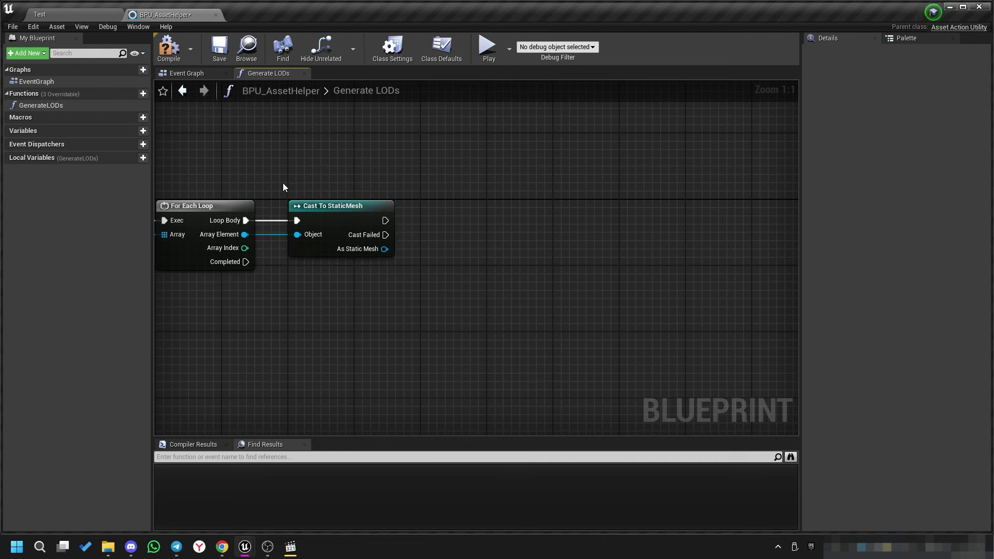
right_click_drag(309, 157, 340, 178)
left_click_drag(371, 155, 373, 331)
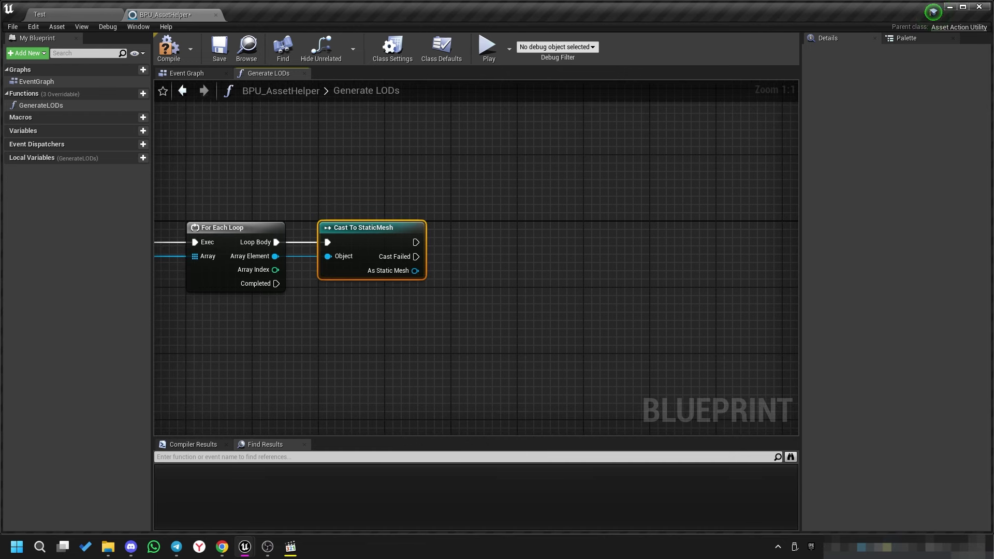
right_click_drag(445, 261, 330, 286)
left_click_drag(294, 297, 415, 281)
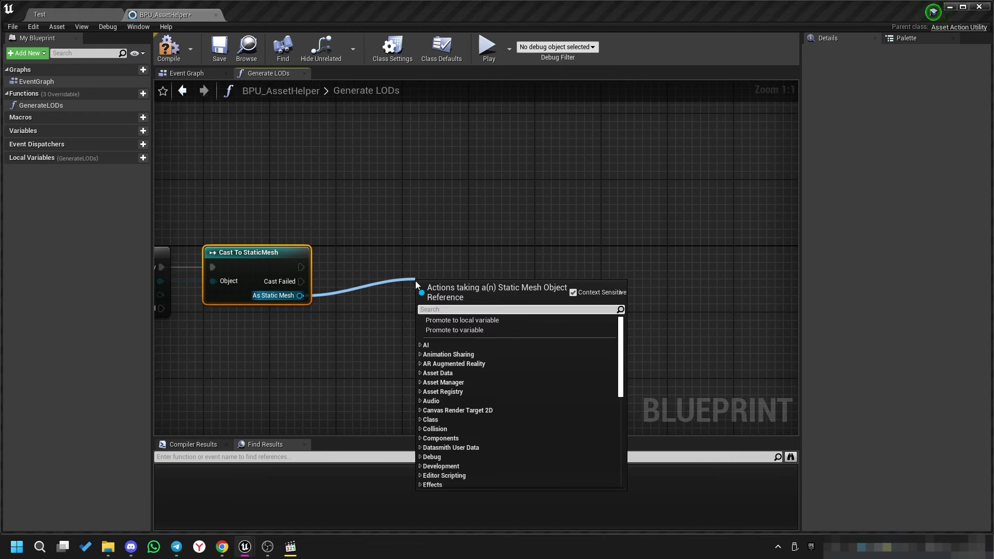
type("set")
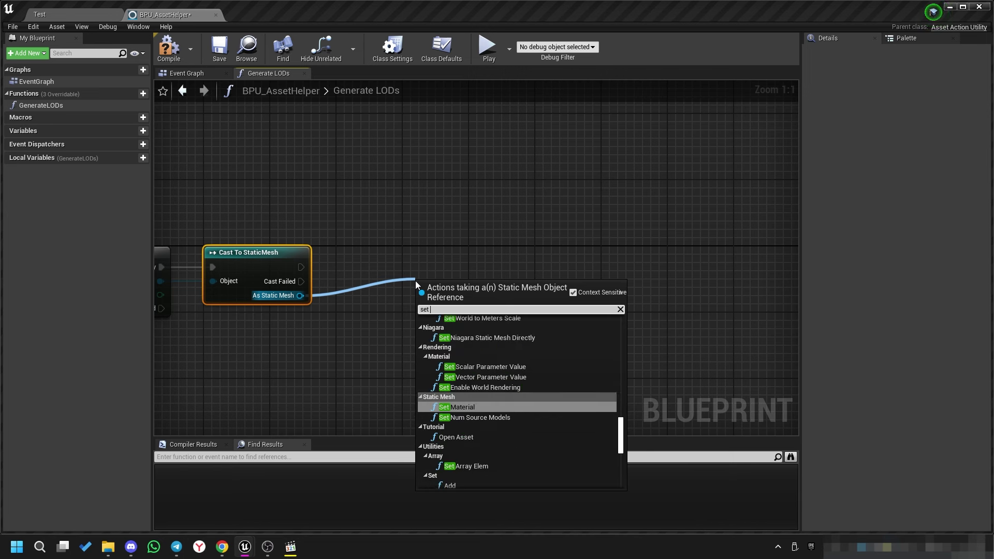
type(" lod")
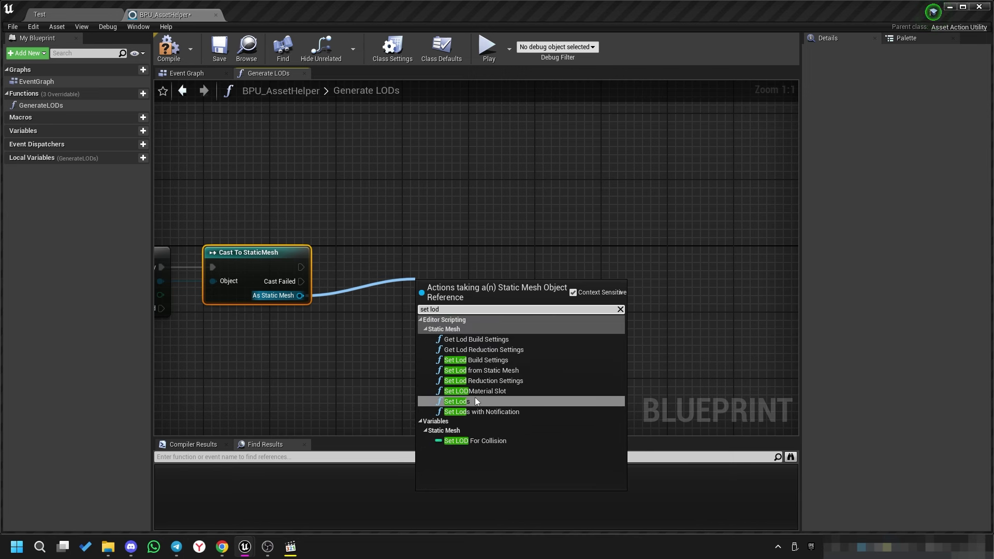
left_click(465, 401)
mouse_move(470, 275)
left_mouse_down()
mouse_move(450, 259)
mouse_move(450, 267)
left_mouse_up()
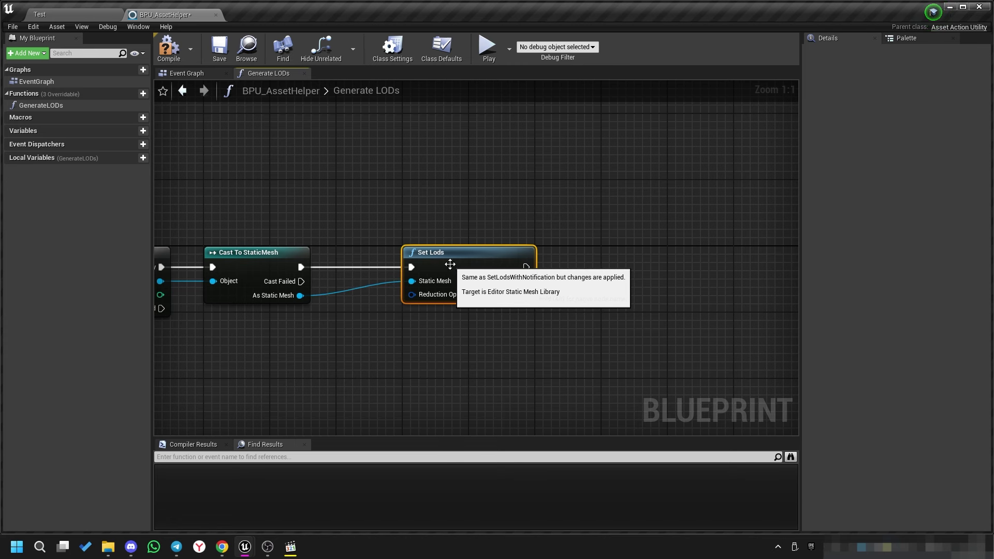
left_click(423, 334)
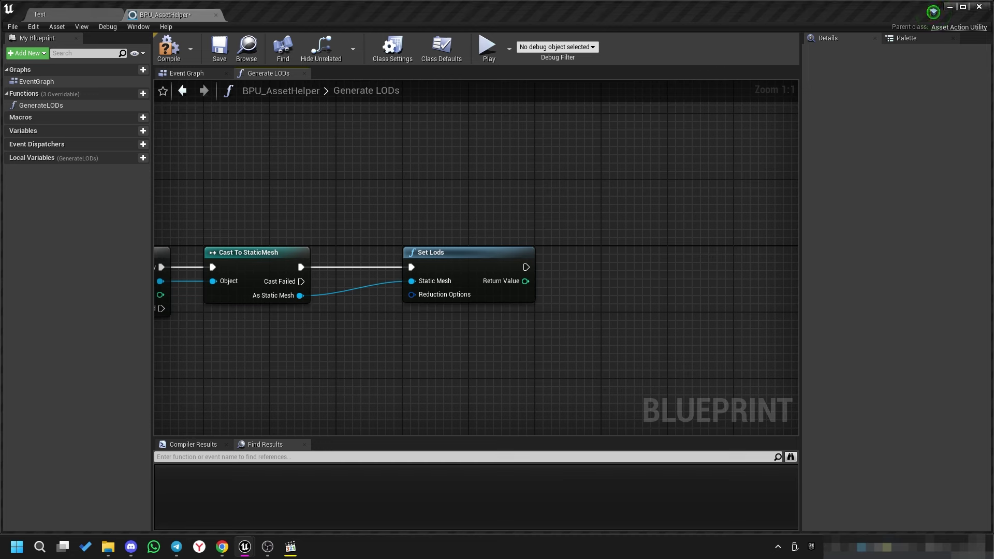
left_click(442, 275)
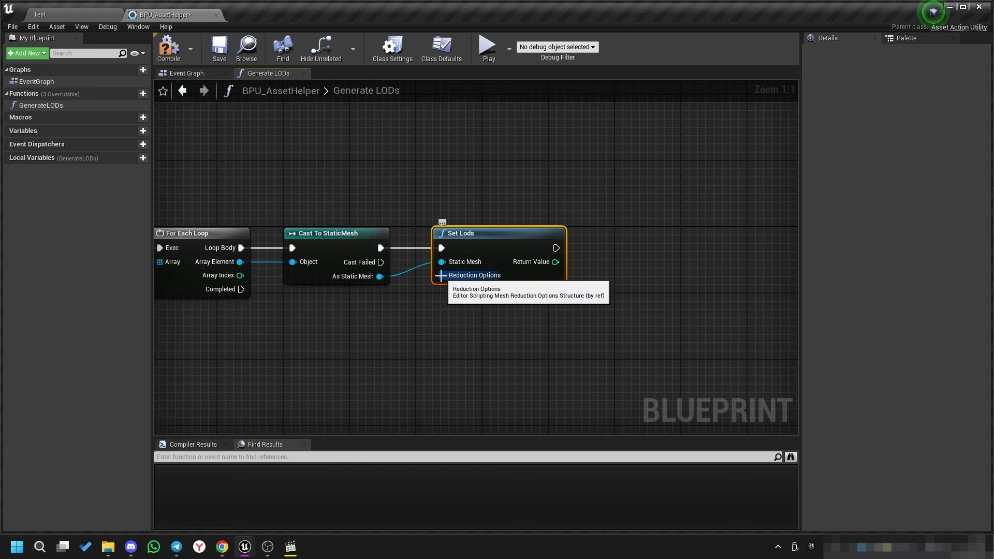
Split Reduction Options, disable Auto Compute, and feed Reduction Settings a three-entry Make Array.
right_click(442, 275)
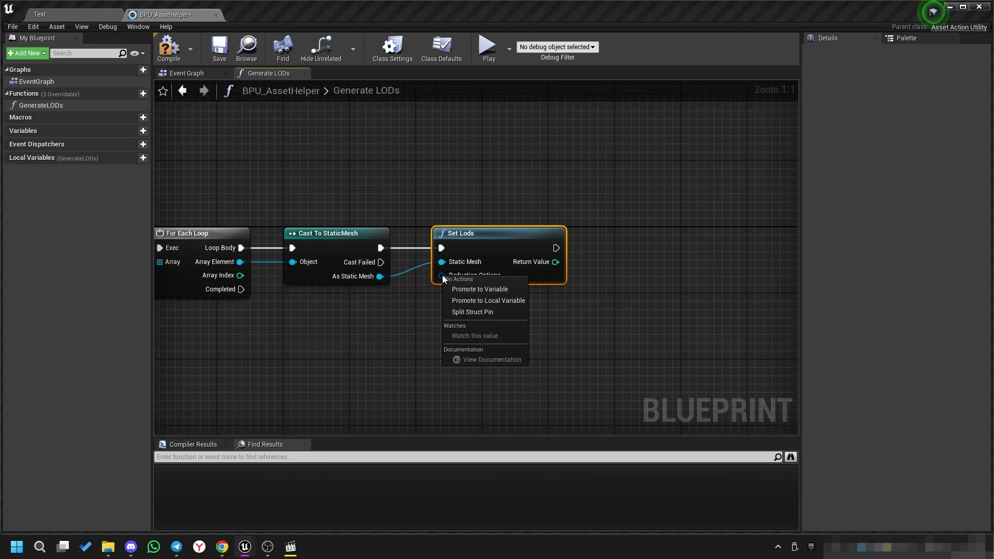
left_click(460, 312)
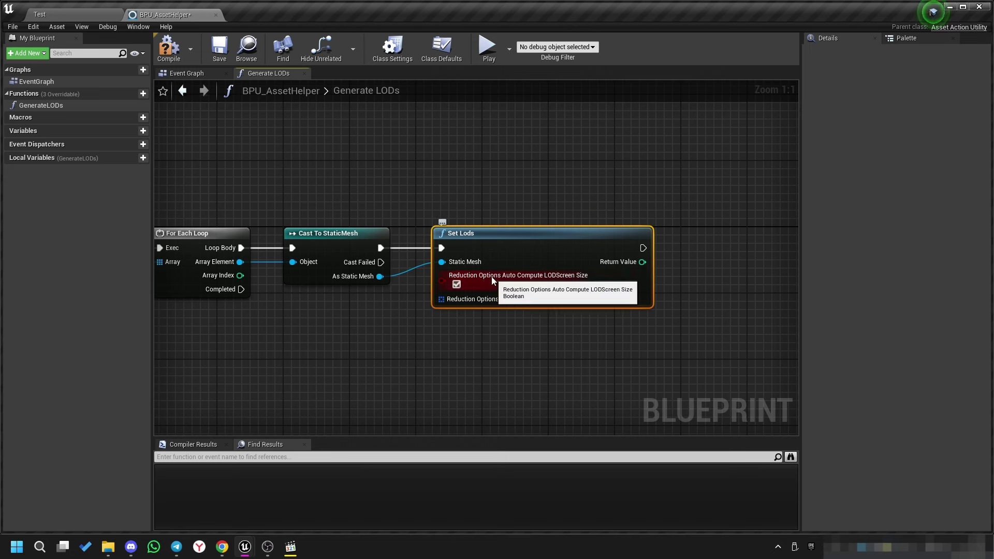
left_click(456, 284)
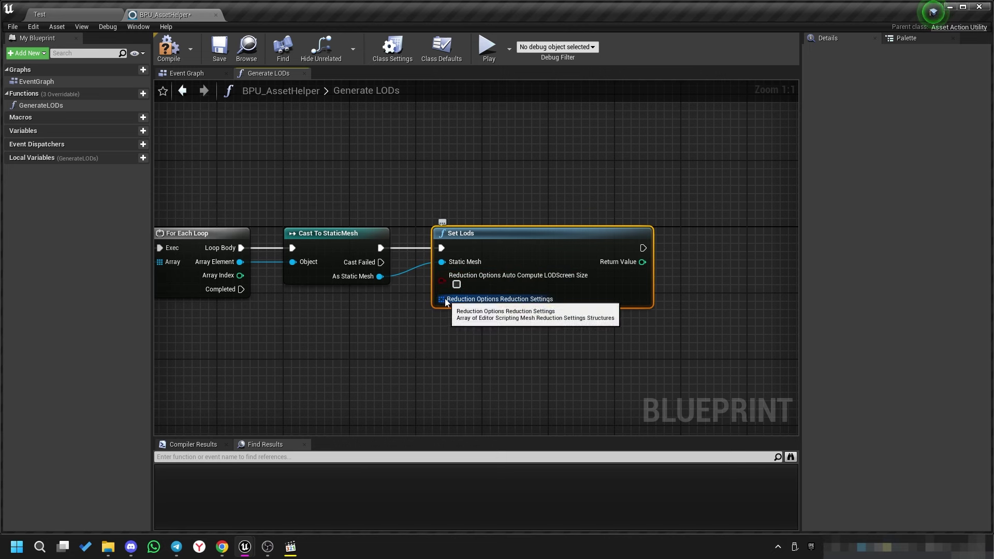
left_click_drag(442, 299, 403, 342)
type("make arr")
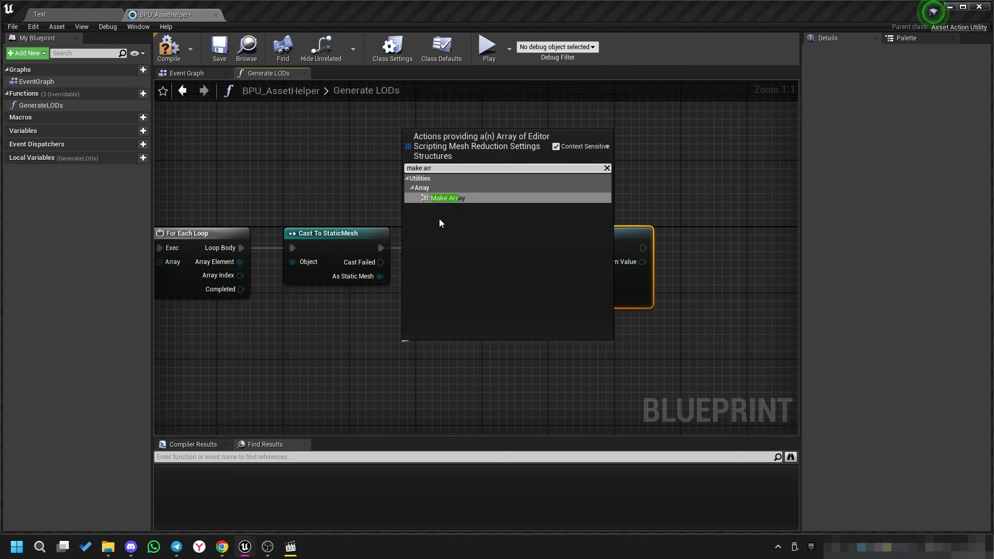
left_click(448, 198)
left_click_drag(441, 372, 457, 348)
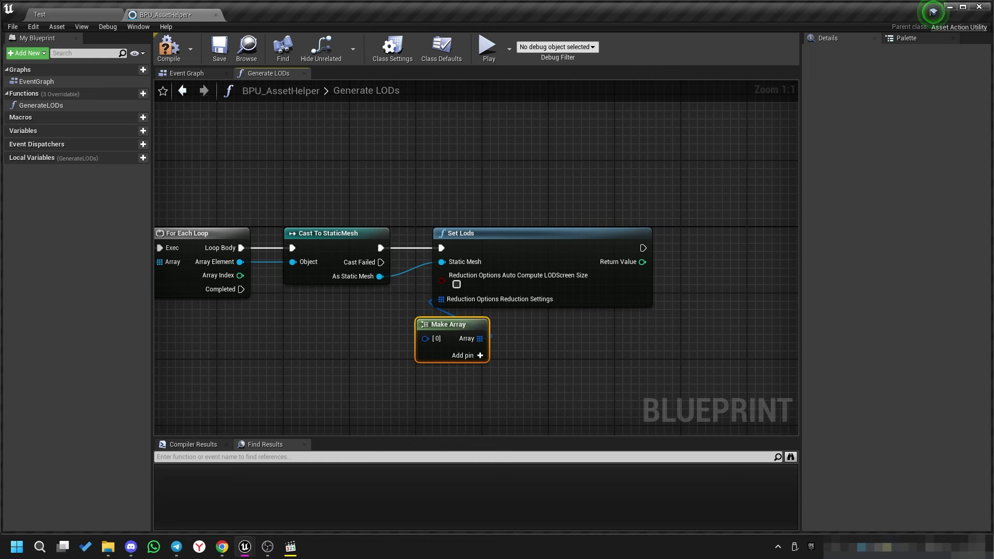
right_click_drag(540, 349, 584, 287)
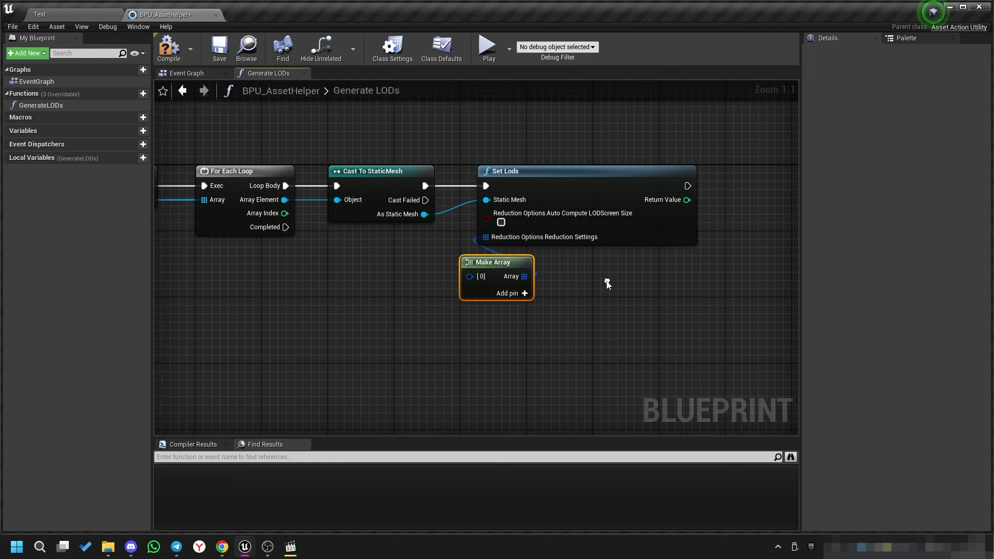
left_click(524, 293)
left_click(524, 294)
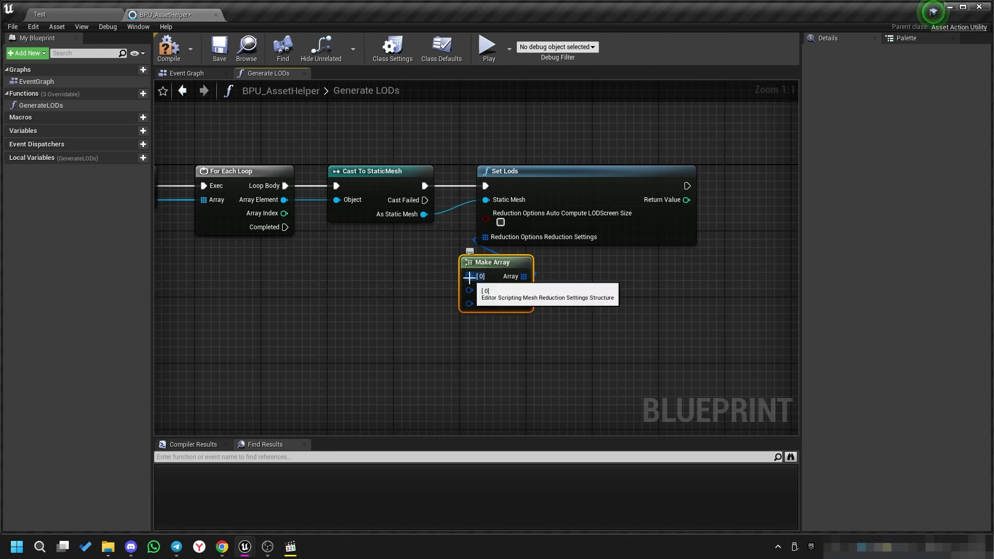
Split array entries [0], [1] and [2] into Percent Triangles and Screen Size.
right_click(469, 277)
left_click(486, 318)
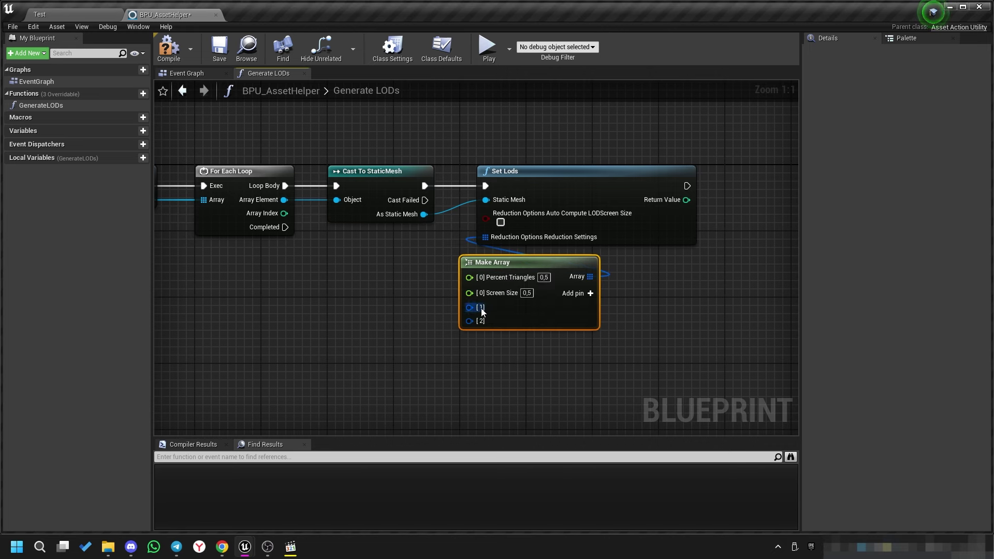
right_click(470, 308)
left_click(487, 343)
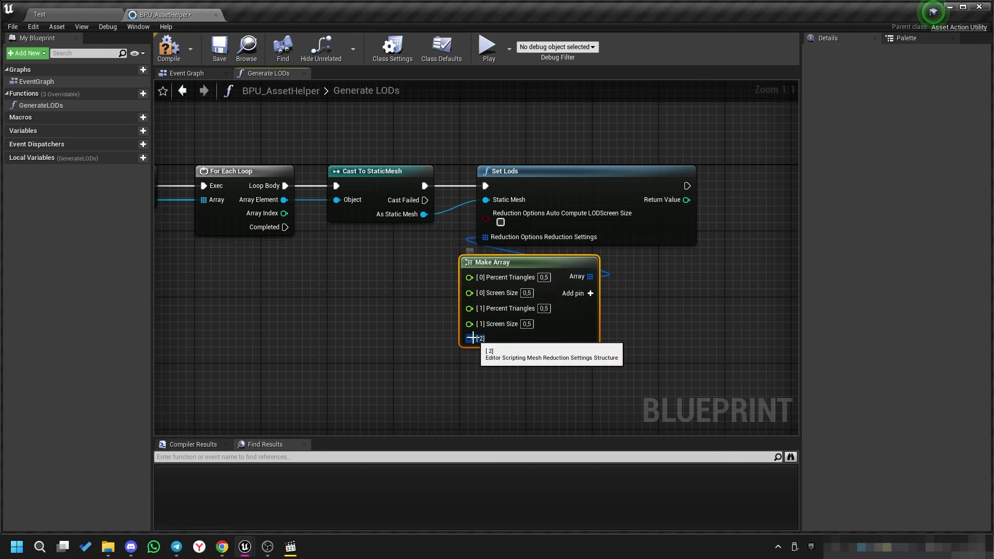
right_click(470, 339)
left_click(489, 374)
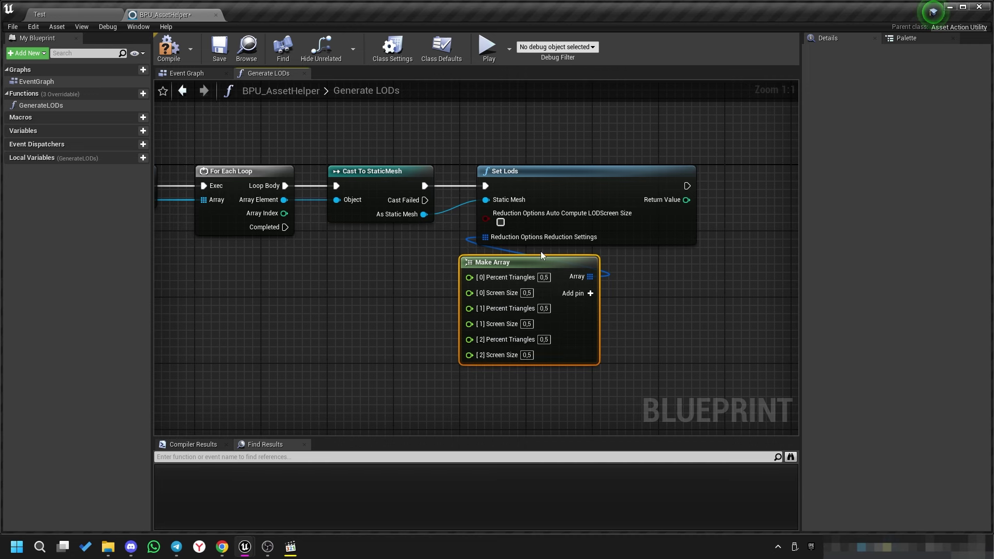
left_click_drag(503, 264, 519, 264)
right_click_drag(567, 299, 444, 258)
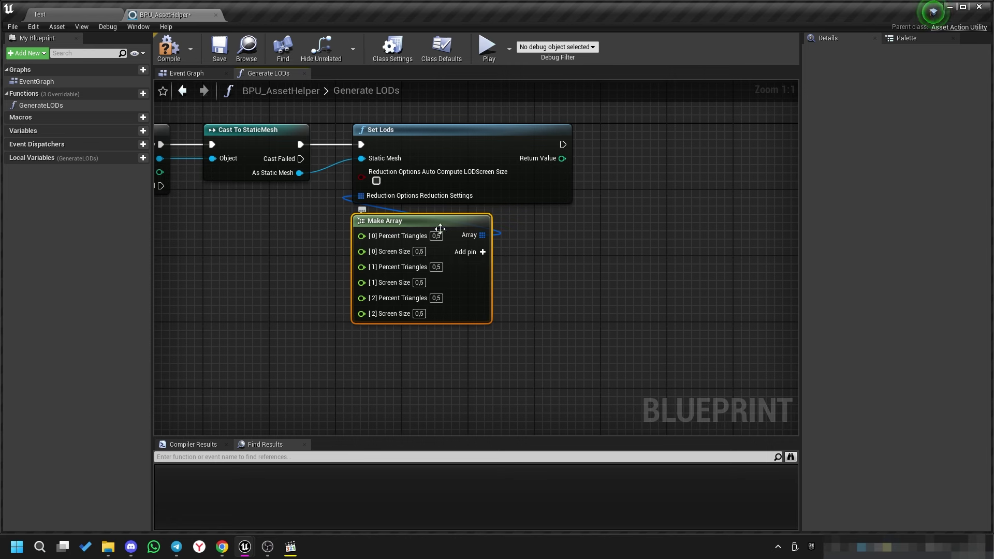
Enter the entries' Percent Triangles and Screen Size values (1,0 / 0,5 / 0,3).
left_click(435, 237)
type("1")
key("Return")
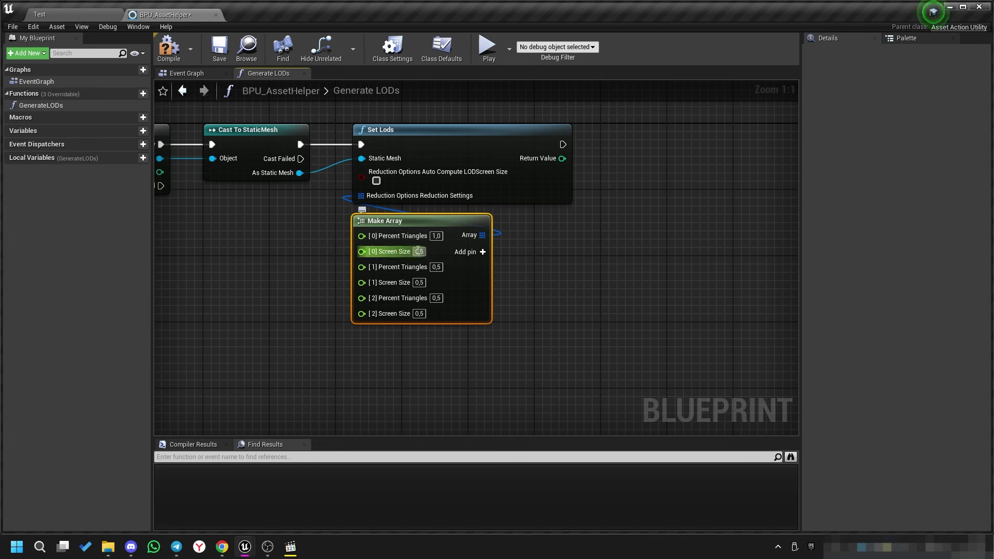
type("1")
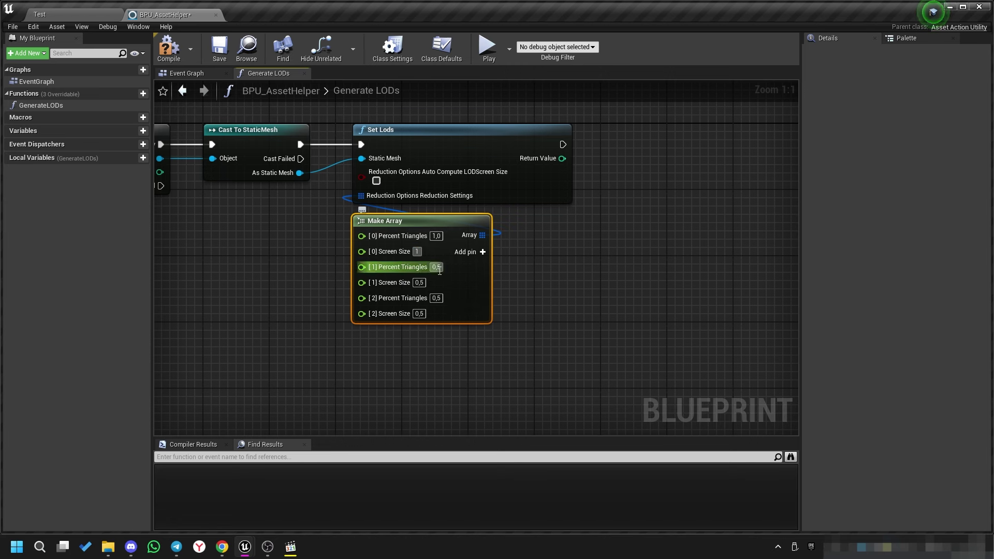
key("Return")
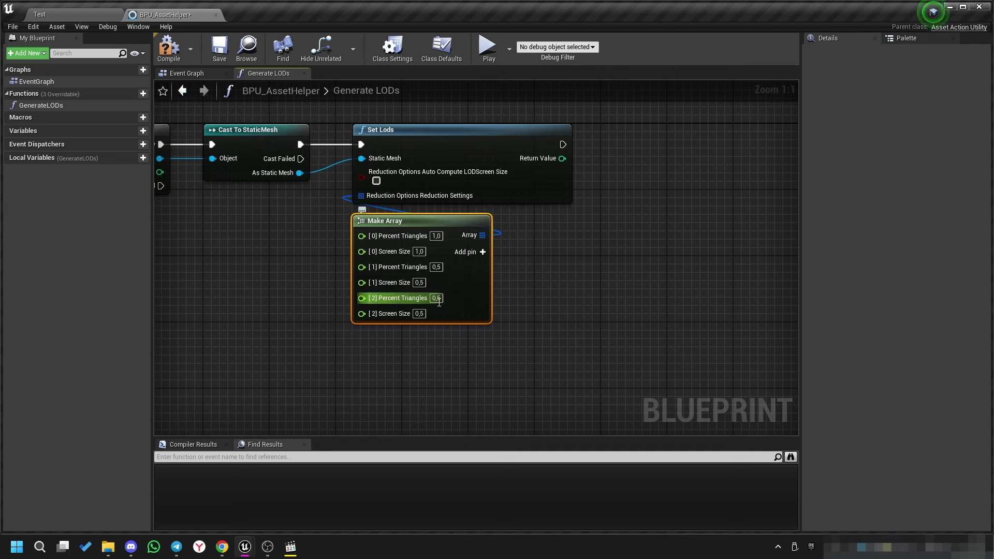
left_click(437, 298)
type("0,3")
key("Return")
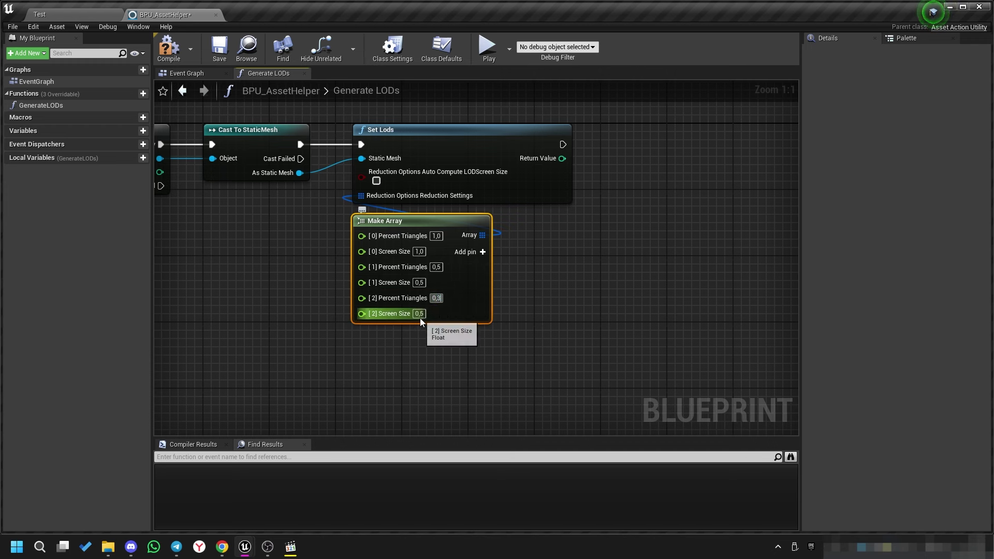
type("0,3")
left_click(504, 311)
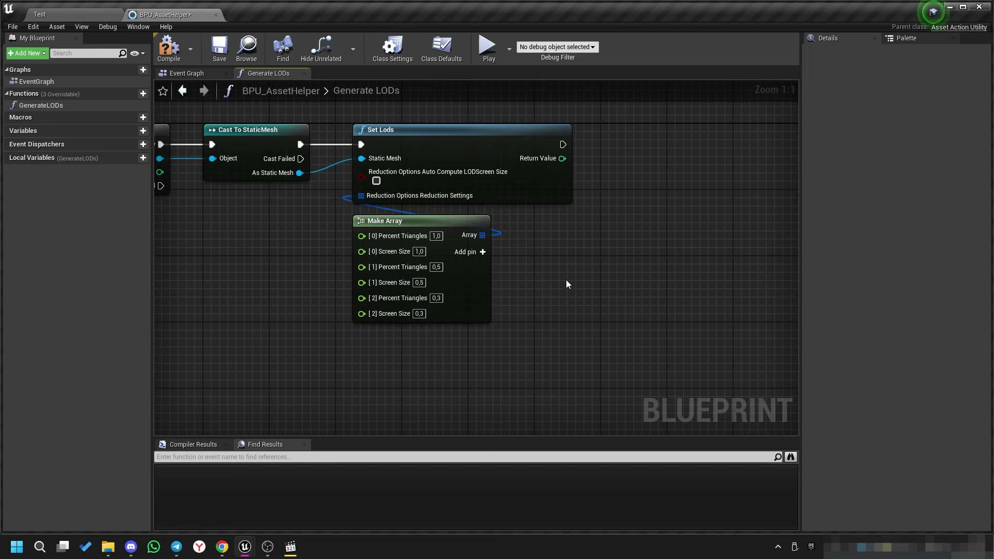
mouse_move(608, 228)
right_mouse_down()
mouse_move(499, 231)
mouse_move(500, 272)
right_mouse_up()
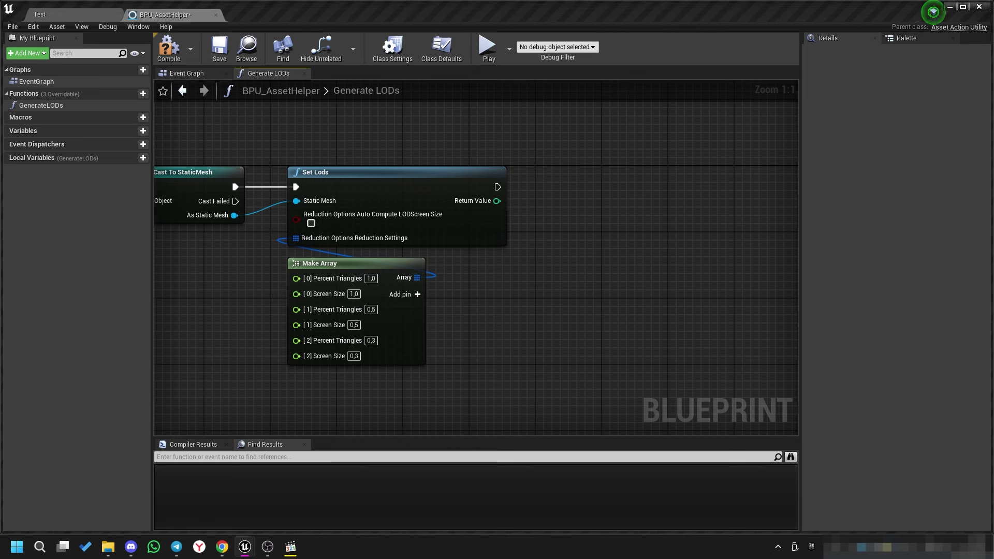
Add a Checkout Loaded Asset node for the cast mesh, right of Set Lods.
left_click_drag(234, 214, 399, 136)
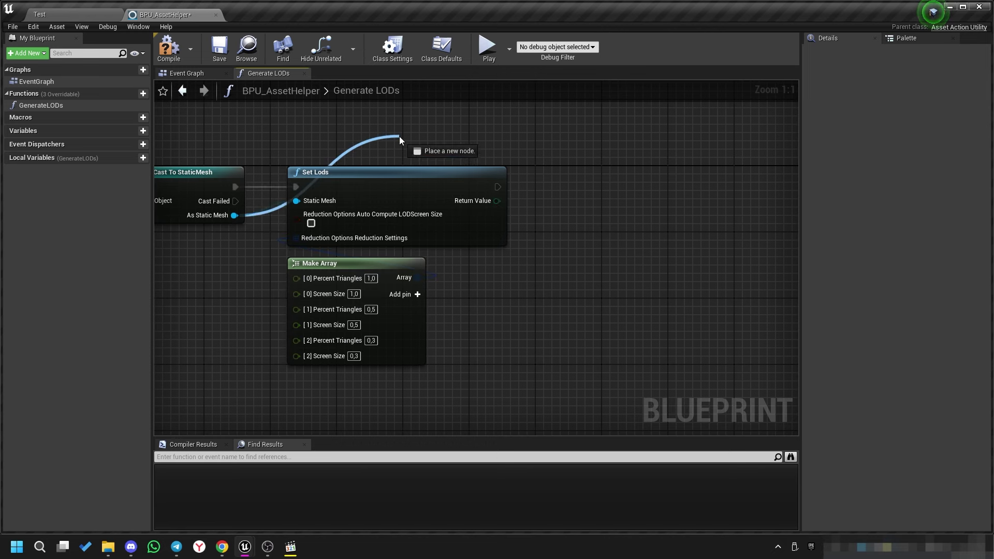
type("ch")
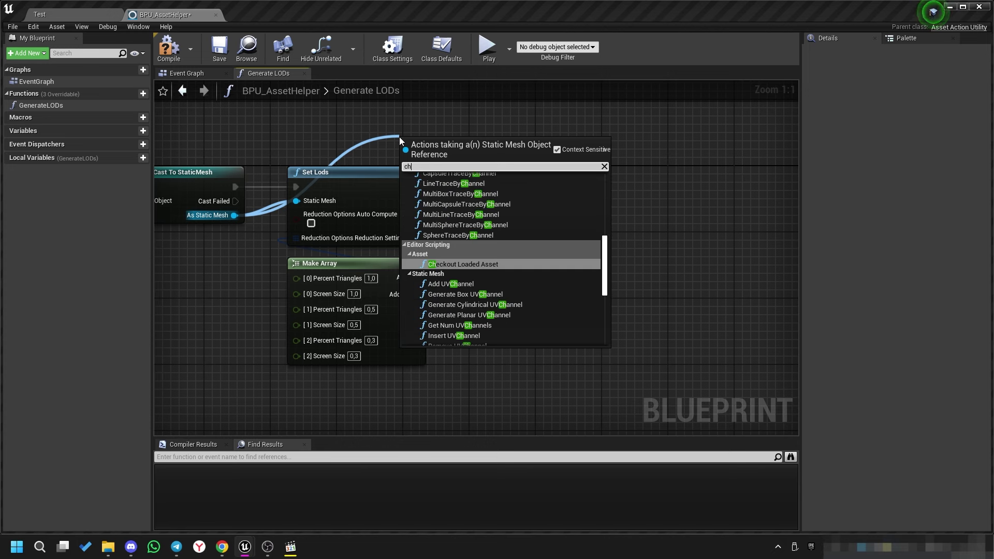
type("ec")
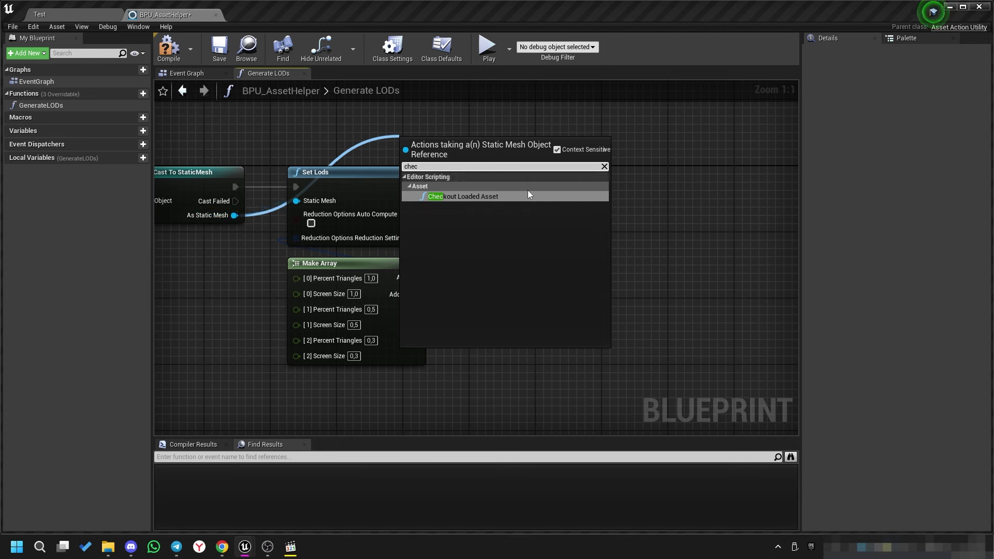
left_click(526, 196)
left_click_drag(495, 150, 653, 208)
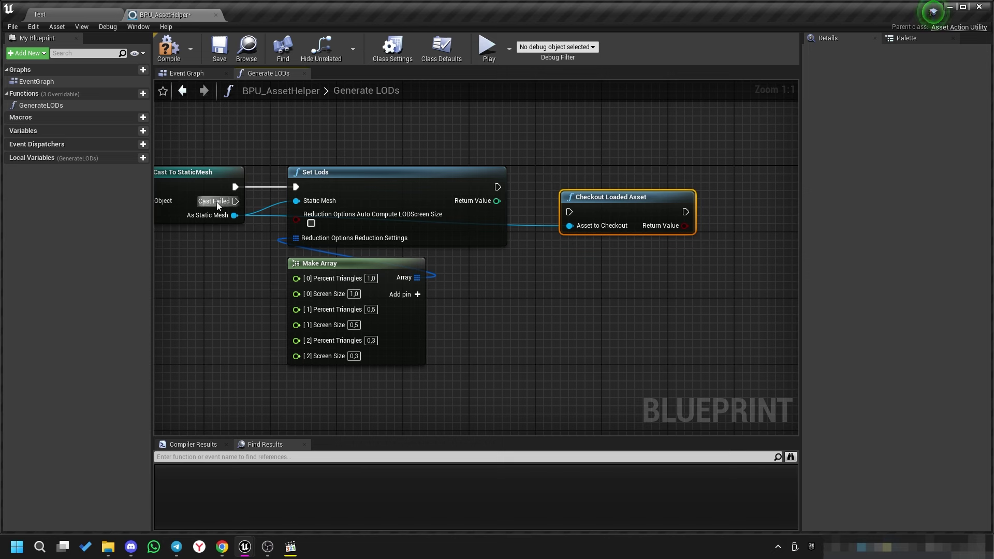
Reroute the mesh wire into a Save Loaded Asset node running after the checkout.
double_click(522, 222)
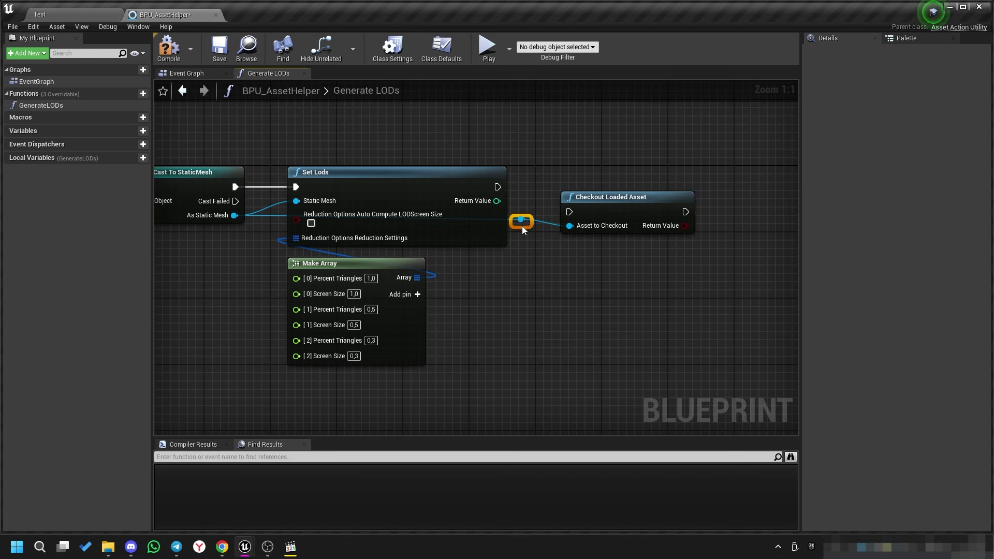
mouse_move(522, 226)
left_mouse_down()
mouse_move(523, 153)
mouse_move(661, 139)
left_mouse_up()
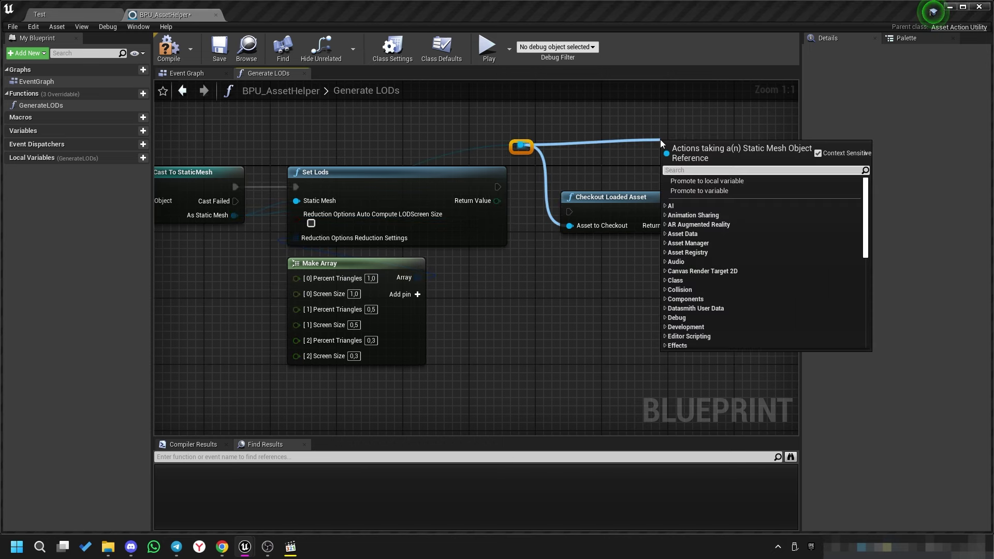
type("save")
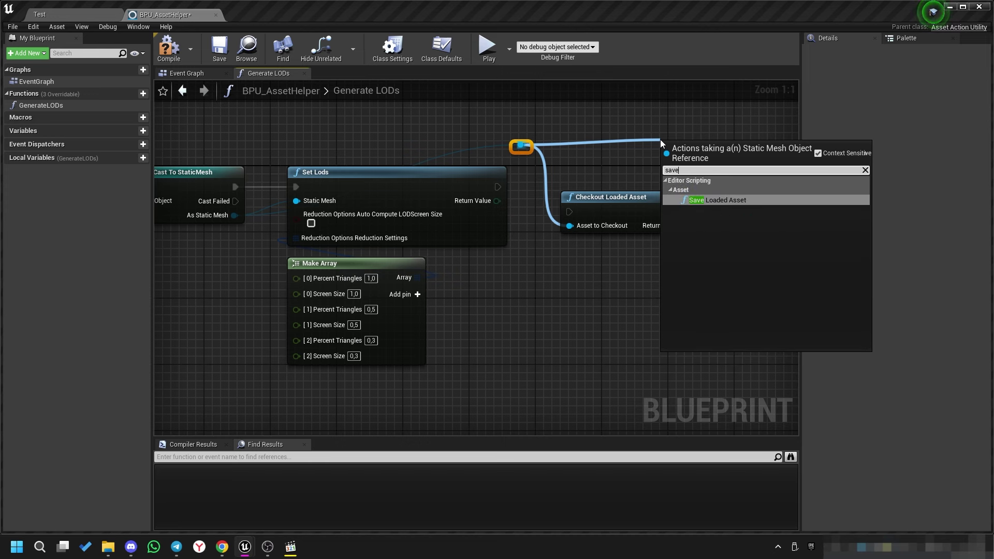
left_click(718, 200)
right_click_drag(722, 174, 573, 159)
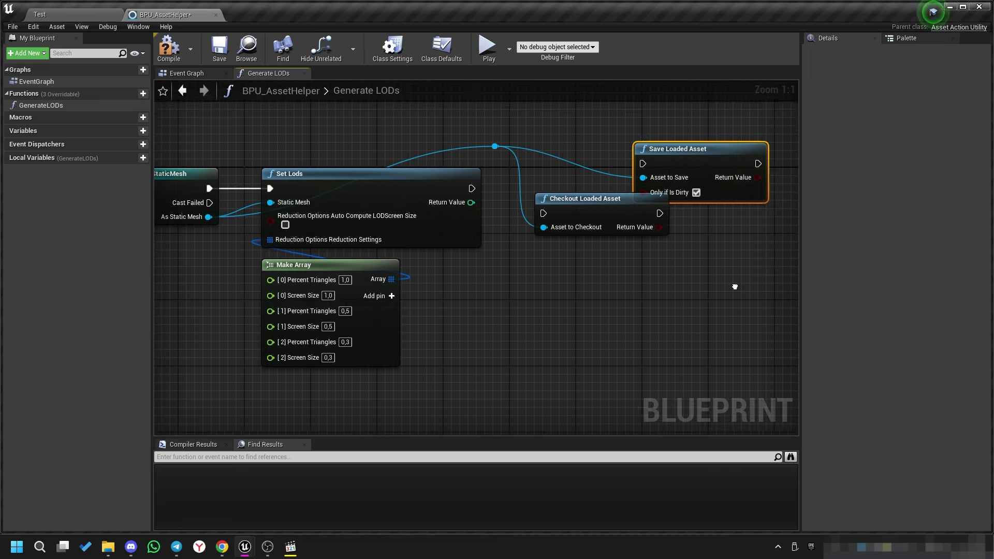
left_click_drag(573, 159, 664, 192)
left_click_drag(545, 218, 619, 201)
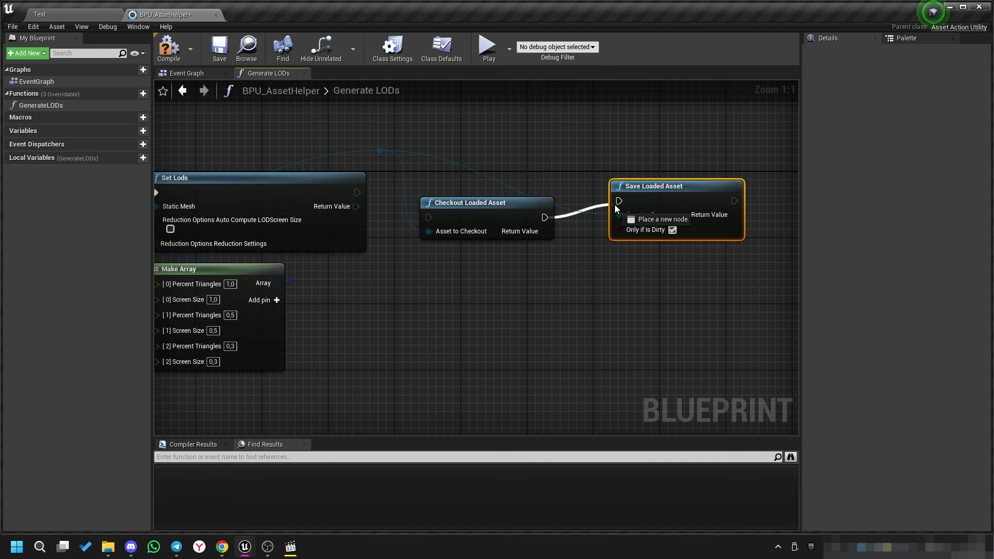
Wire Set Lods into Checkout Loaded Asset and reroute the blue wire above Set Lods.
left_click_drag(357, 193, 429, 218)
right_click_drag(283, 177, 481, 191)
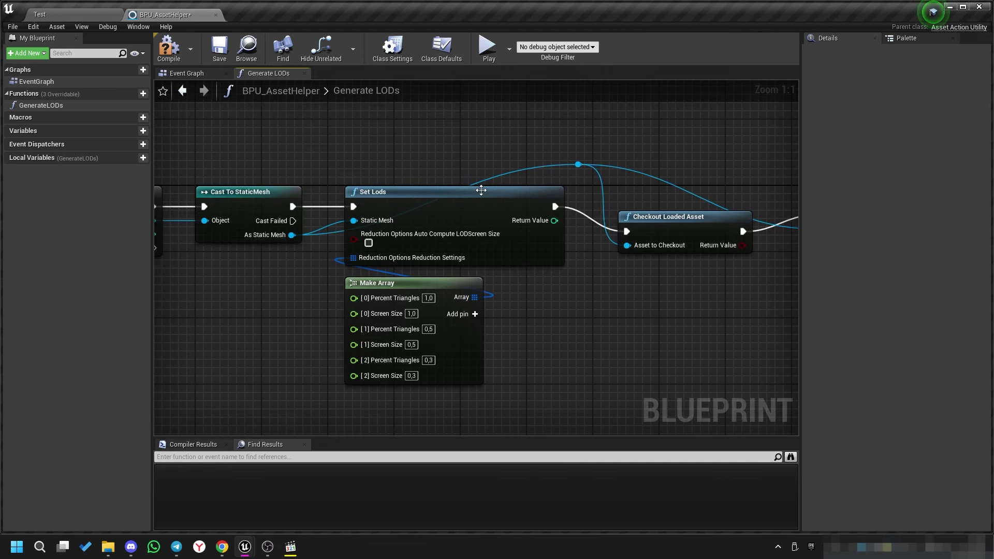
double_click(497, 175)
left_click_drag(497, 175, 343, 170)
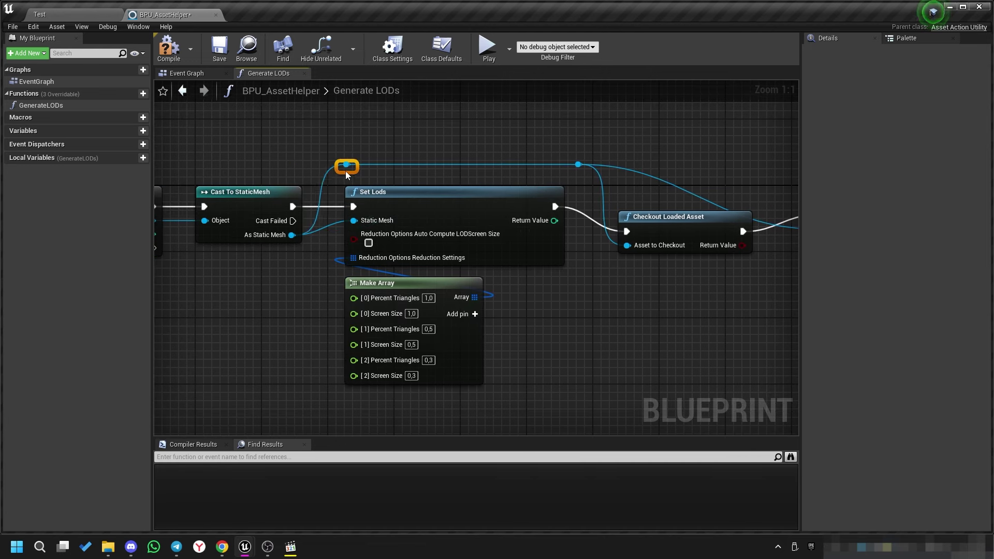
scroll(343, 171, "down", 1)
right_click_drag(340, 284, 410, 240)
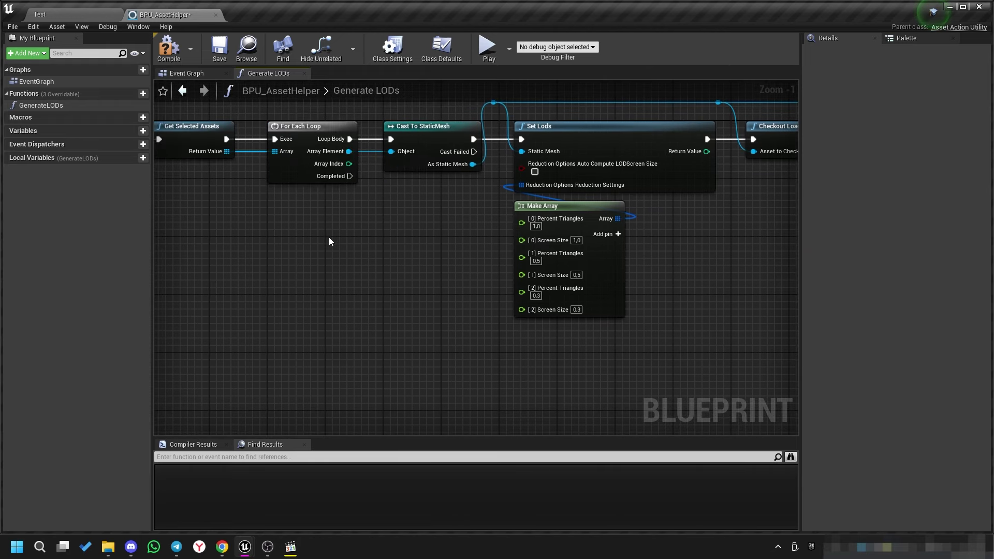
right_click_drag(240, 238, 282, 279)
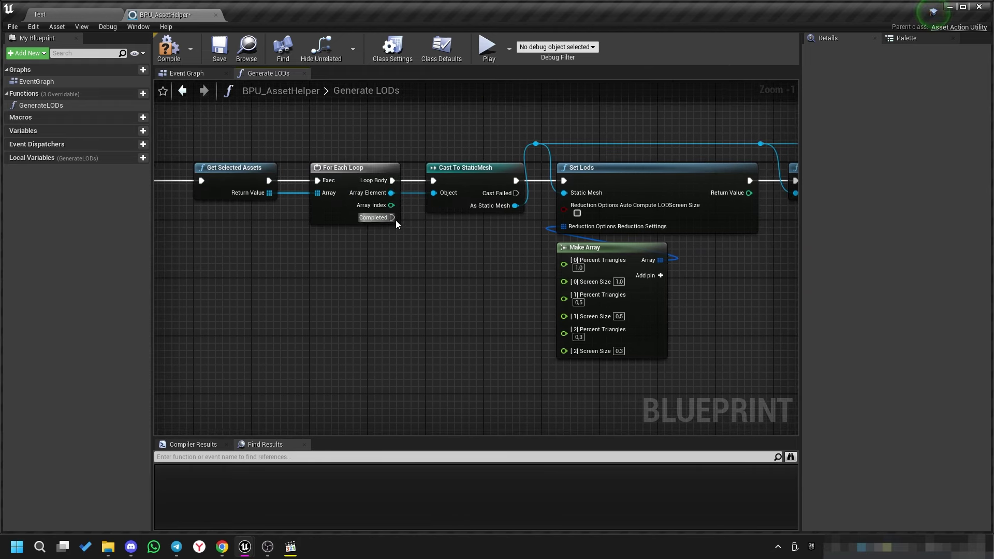
right_click_drag(493, 317, 355, 272)
Add Print String on Cast Failed, plus Get Display Name and Append nodes for the name.
left_click_drag(379, 147, 376, 307)
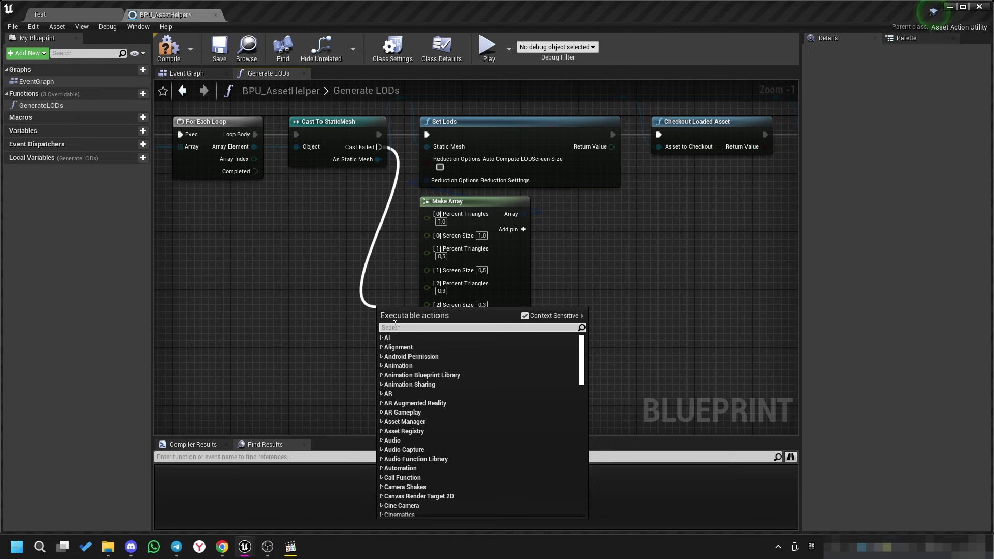
type("print")
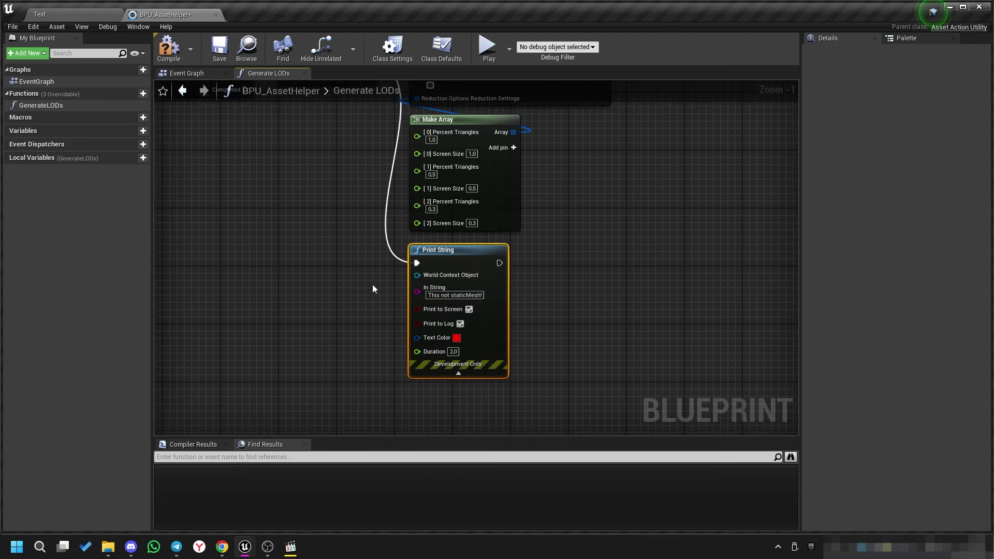
right_click_drag(373, 289, 382, 380)
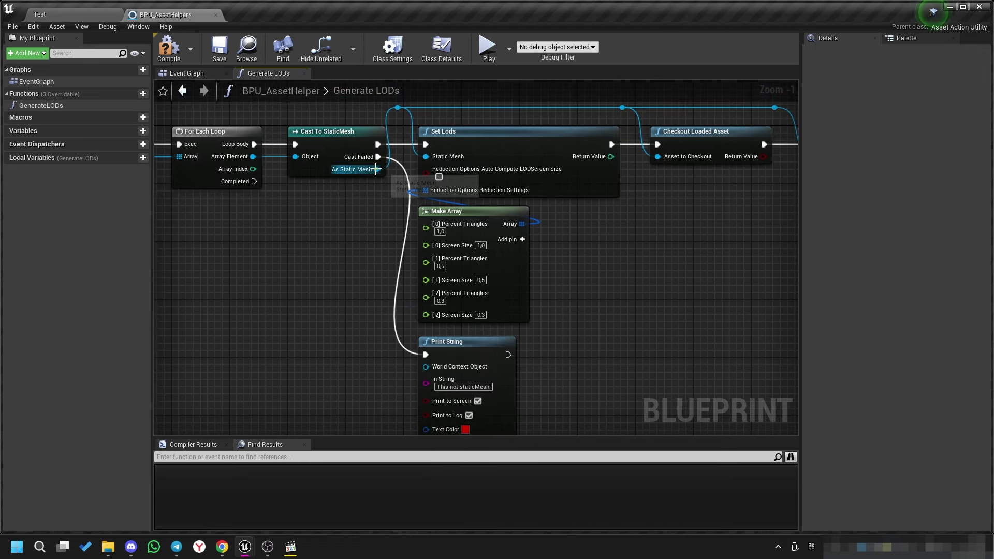
left_click_drag(375, 170, 315, 343)
type("get ")
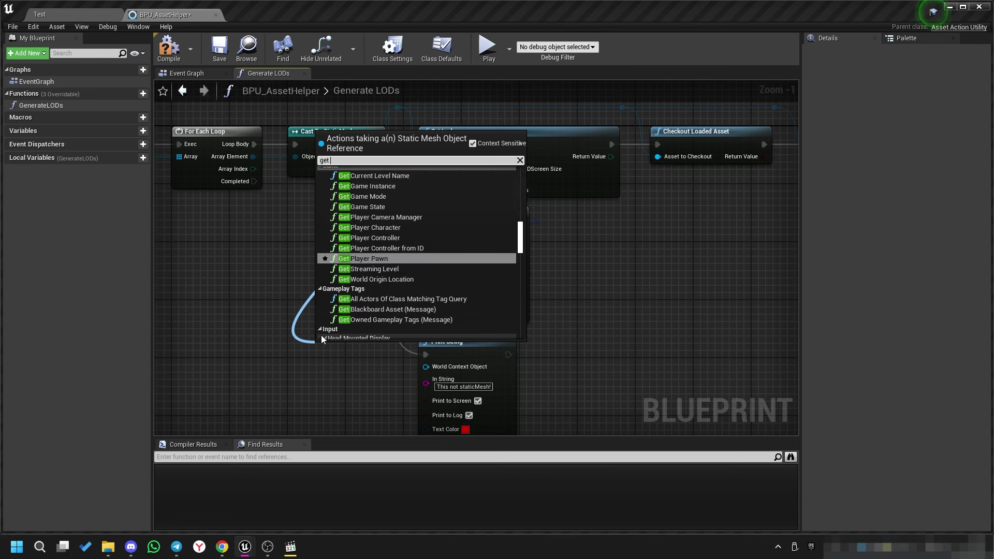
type("name")
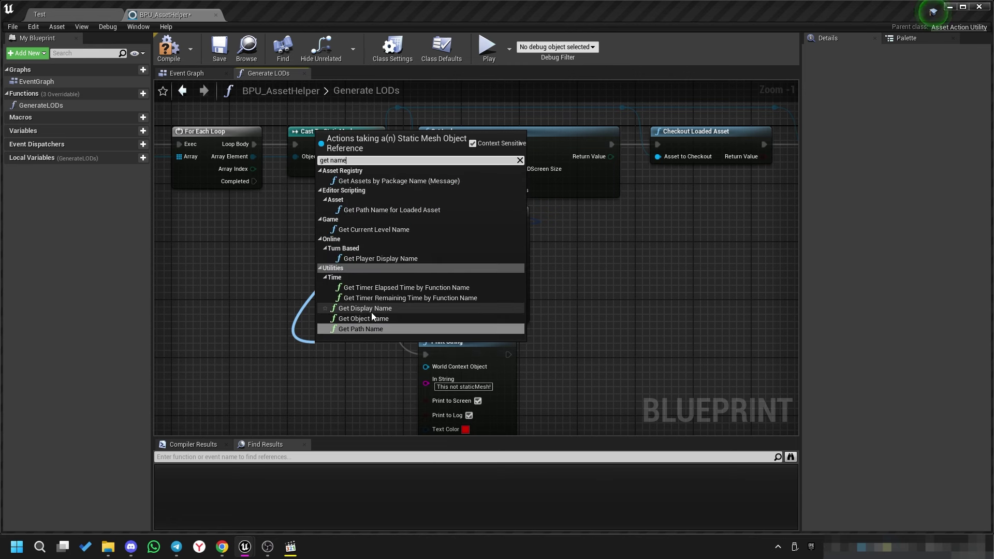
left_click(370, 309)
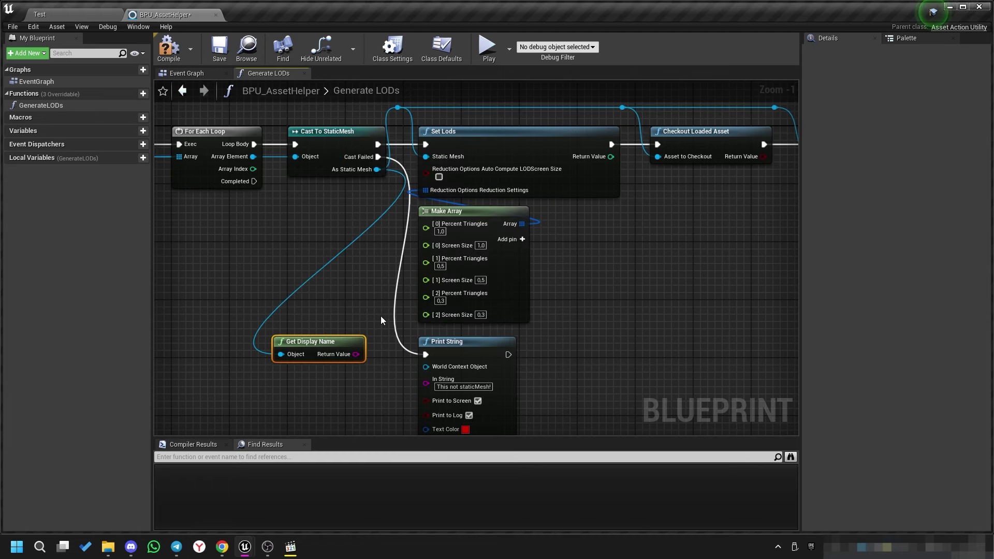
right_click_drag(381, 316, 423, 251)
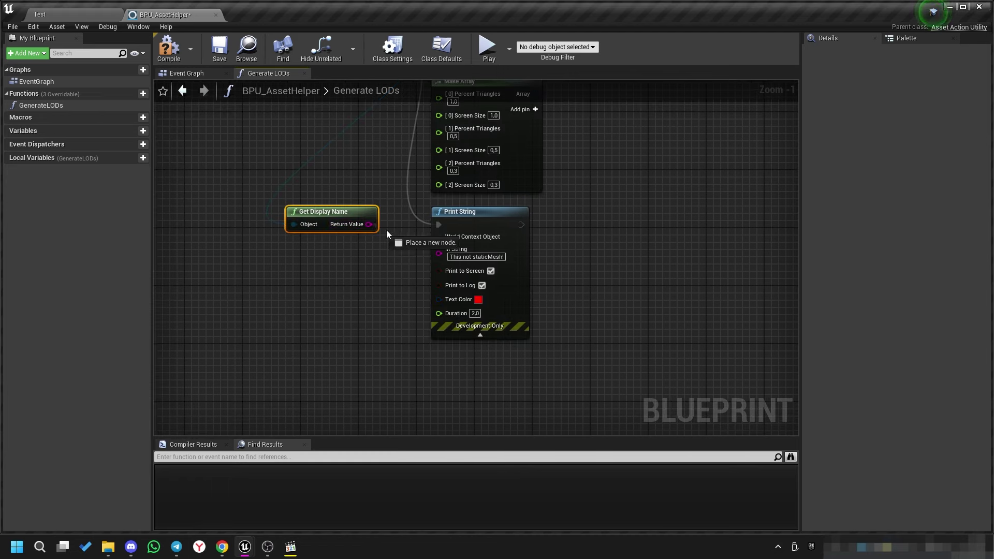
left_click_drag(374, 229, 393, 230)
type("append")
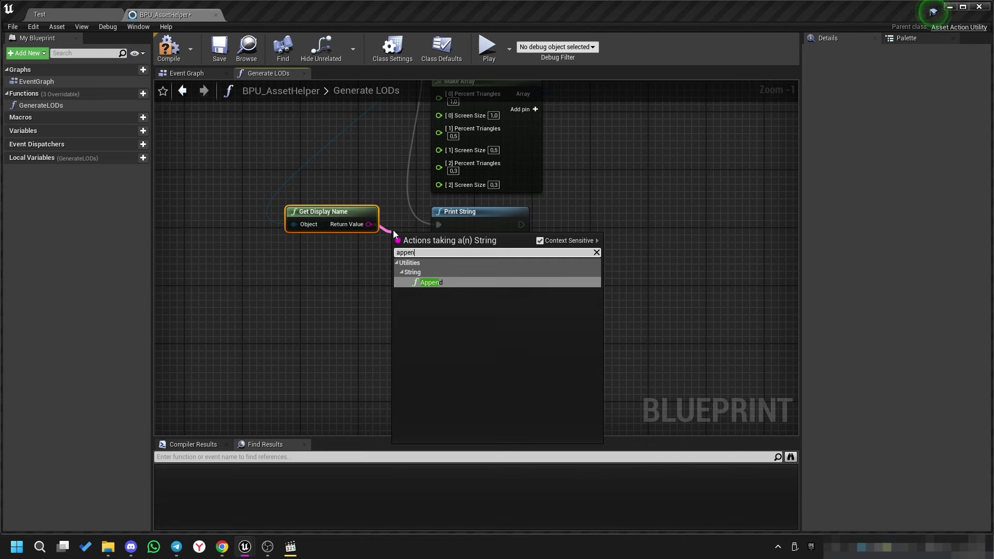
left_click(455, 286)
Set Append's B to '- This not staticMesh!' and wire it into Print String's In String.
left_click_drag(468, 219, 533, 219)
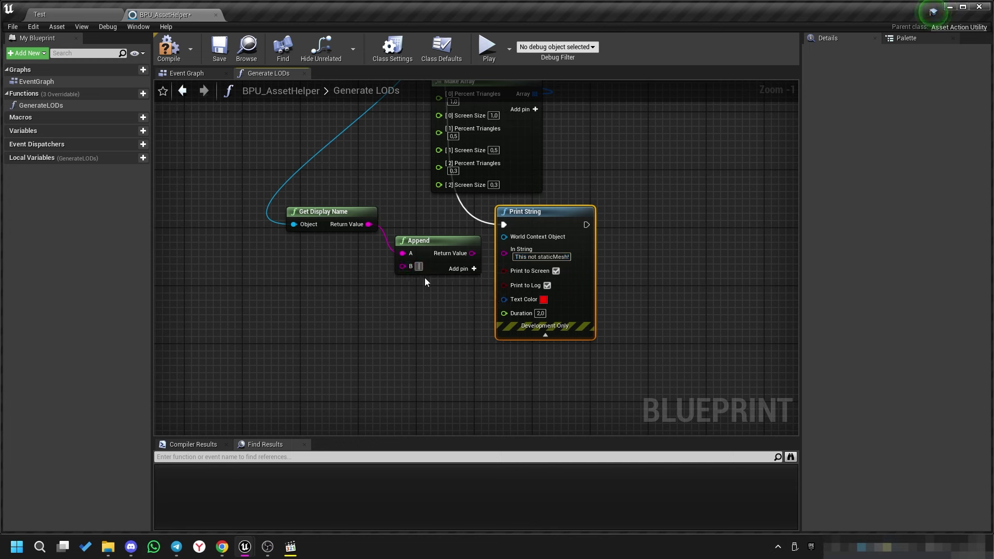
type("This not staticMesh!")
left_click(446, 240)
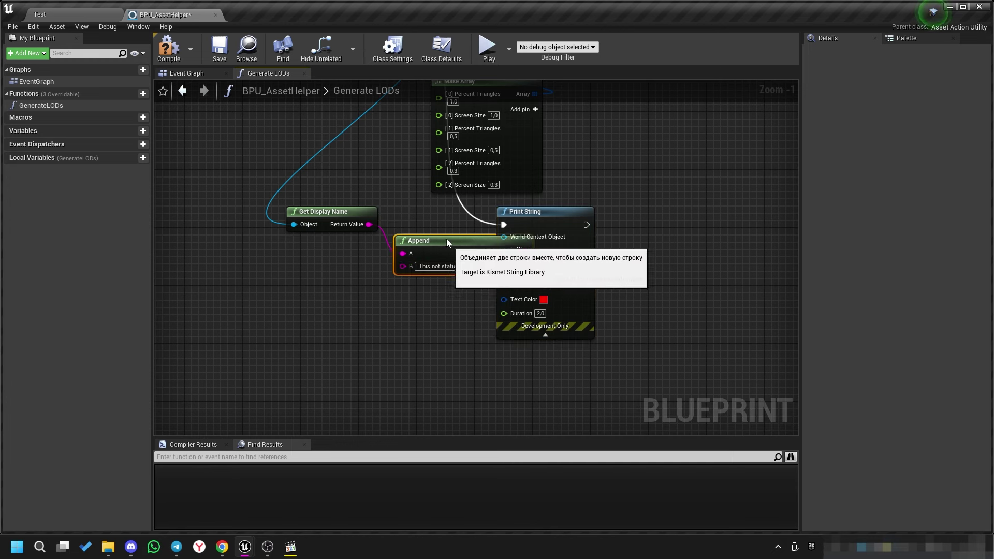
left_click(332, 212, "shift")
left_click_drag(448, 241, 374, 241)
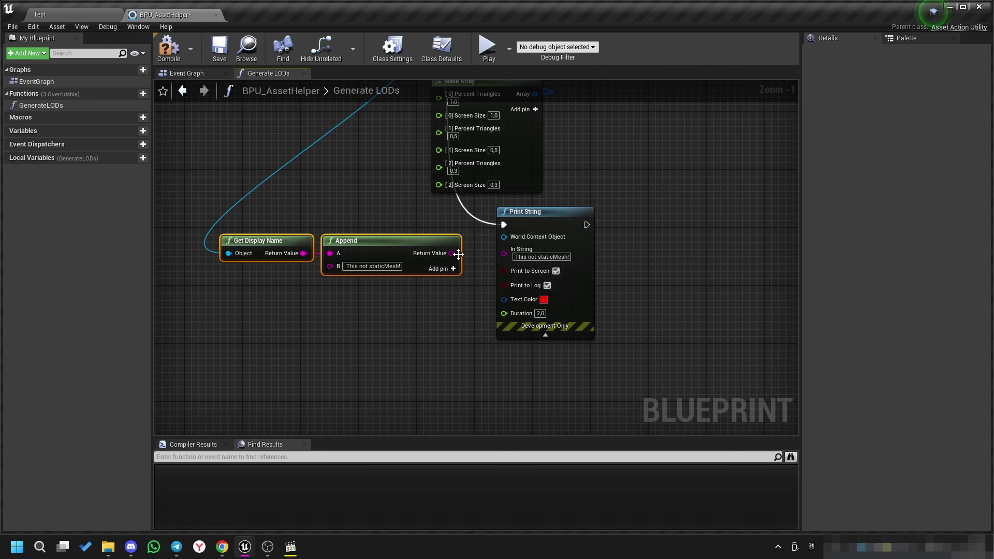
left_click_drag(458, 254, 504, 249)
left_click(369, 266)
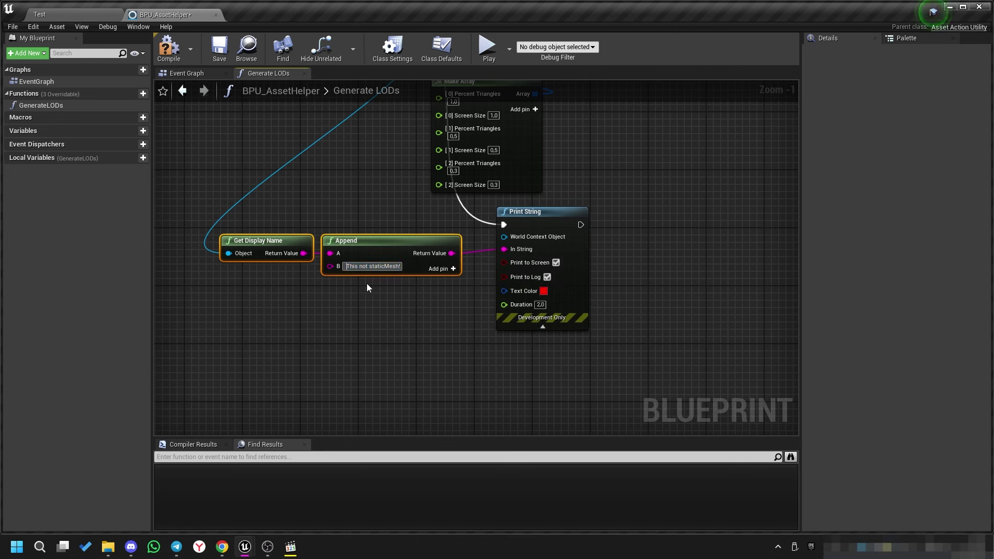
key("Home")
type("-")
left_click(397, 309)
Fit the whole graph in view and check the compile options.
key("Home")
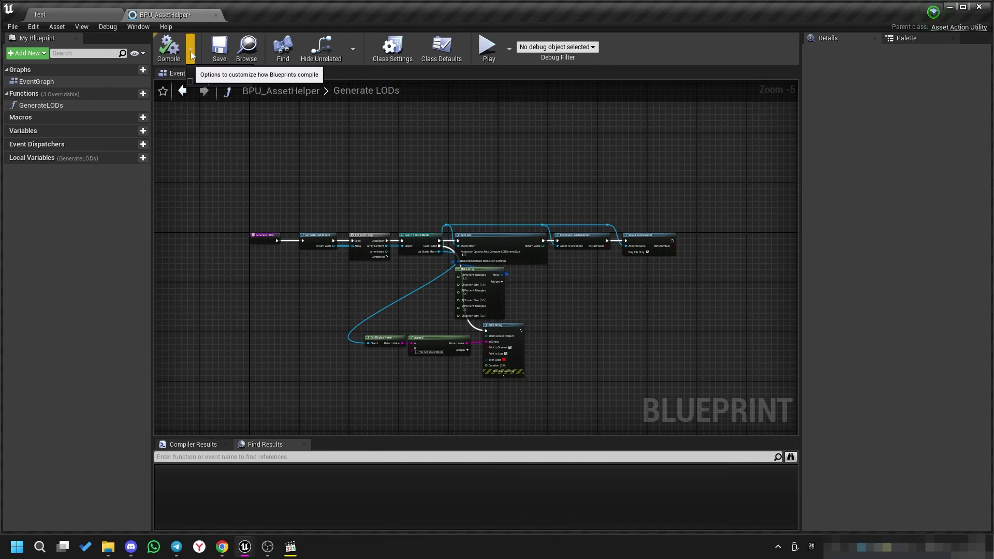
left_click(190, 49)
mouse_move(218, 70)
left_click(286, 82)
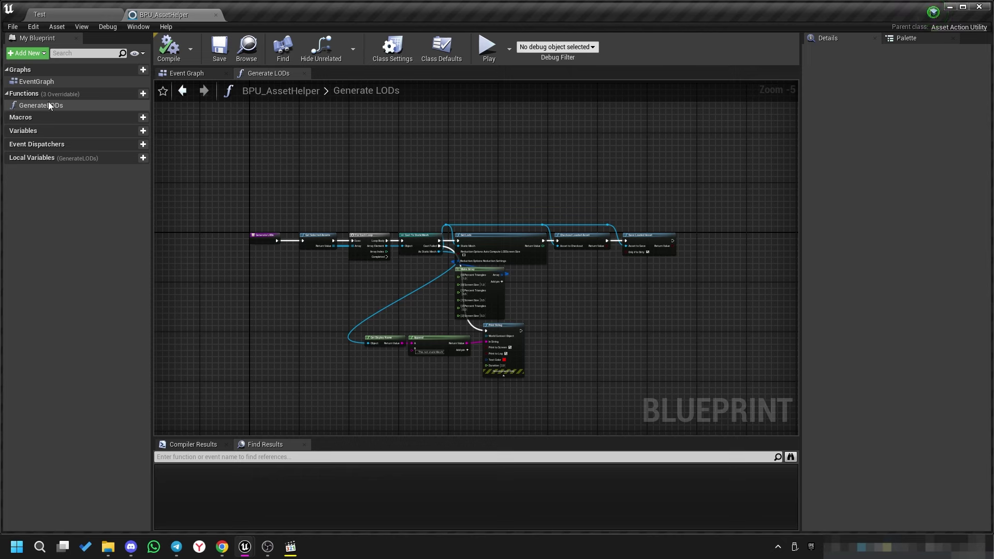
In the Test level, locate the rocket's mesh asset and inspect its actions.
left_click(86, 13)
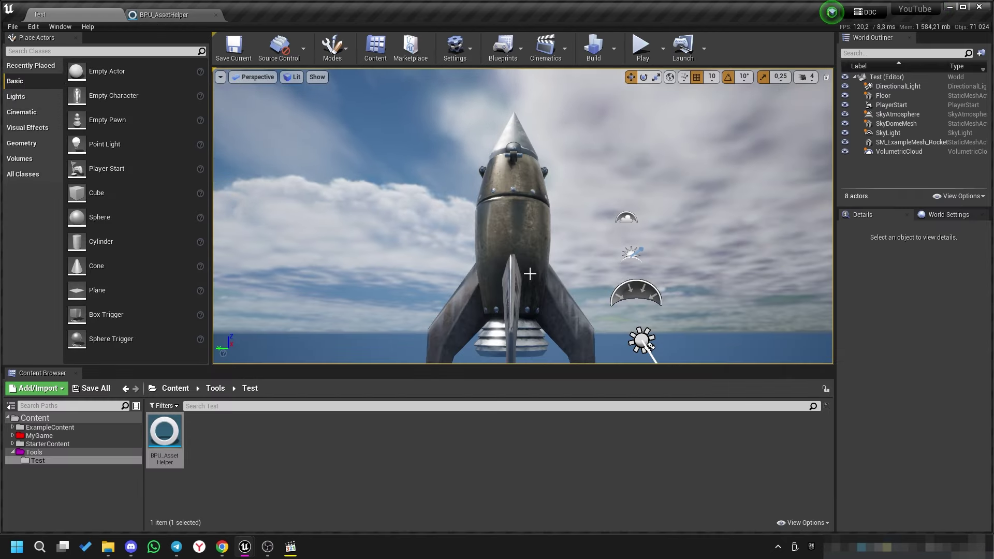
left_click(911, 142)
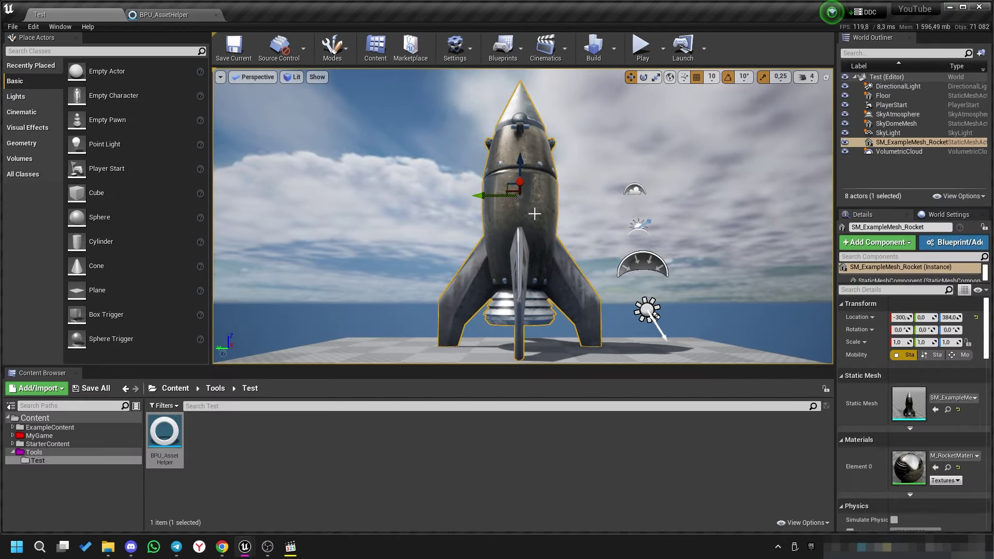
left_click(947, 411)
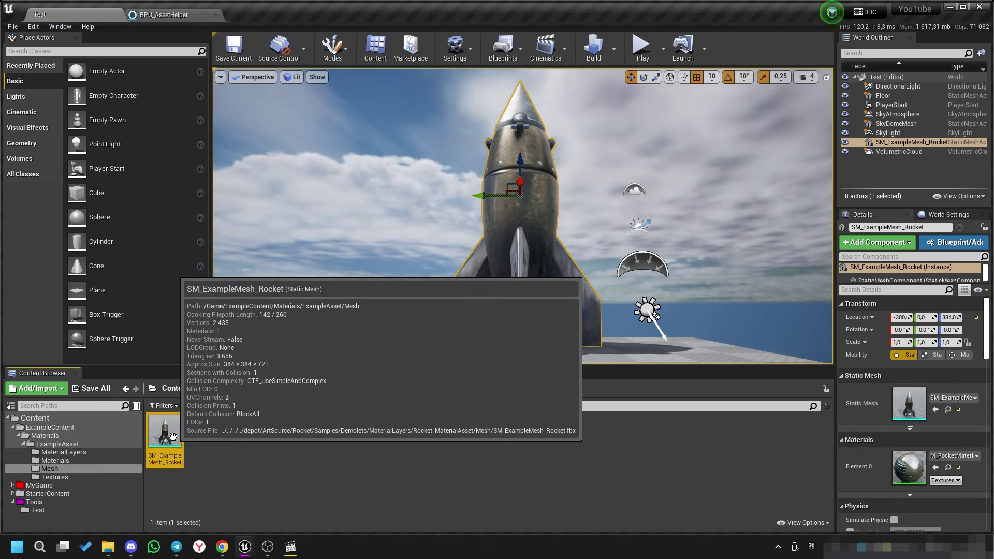
right_click(166, 434)
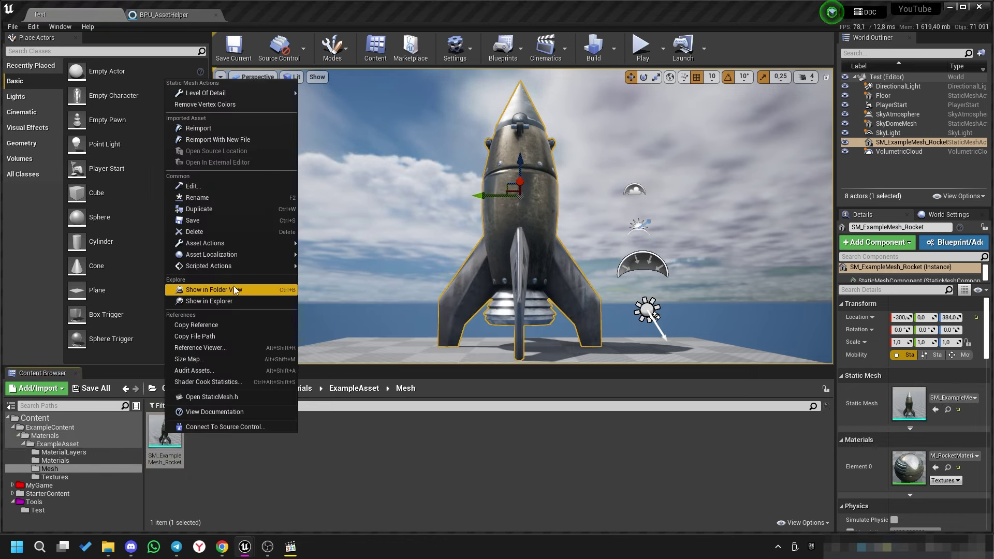
mouse_move(210, 267)
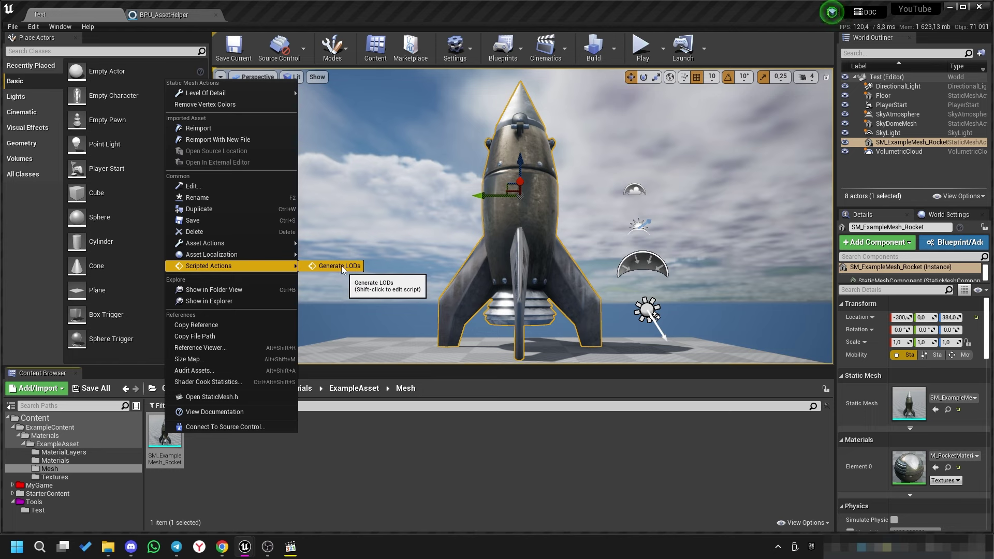
left_click(192, 462)
Run the Generate LODs scripted action on the M_RocketMaterial_Example01 material.
left_click(79, 461)
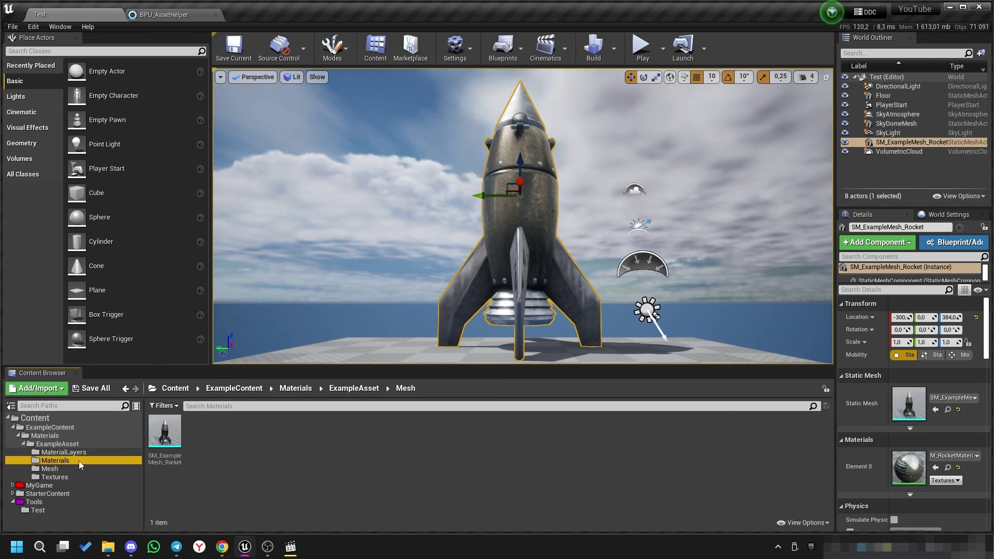
right_click(164, 427)
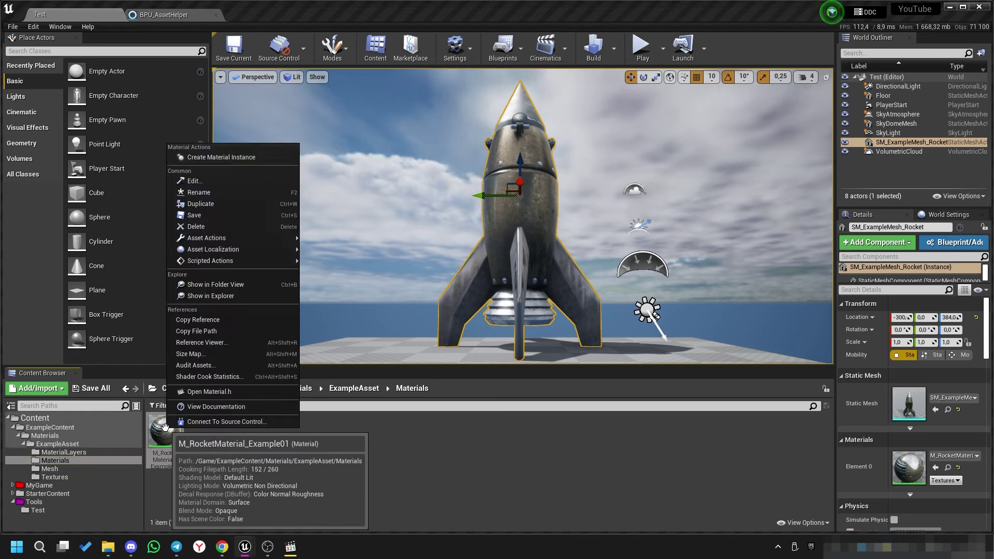
mouse_move(210, 260)
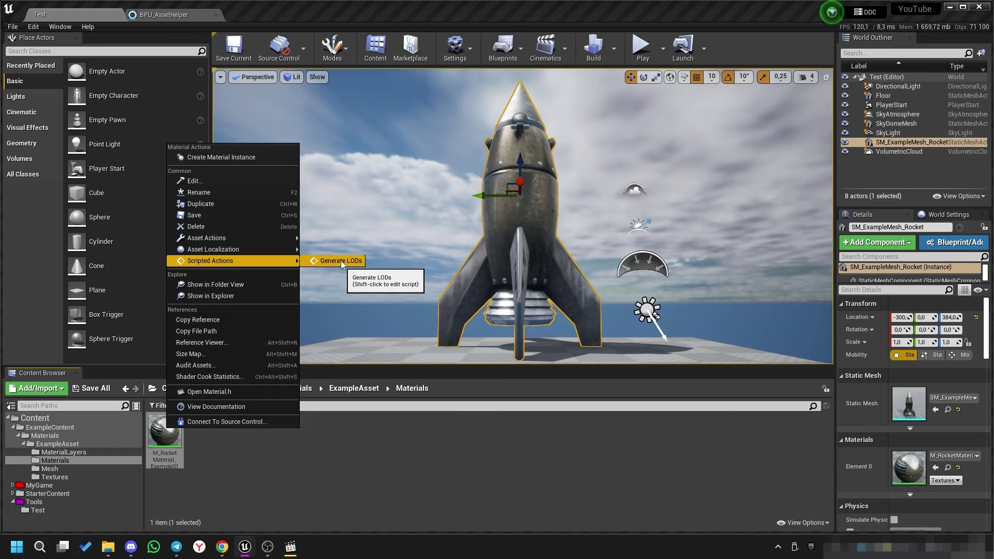
left_click(331, 262)
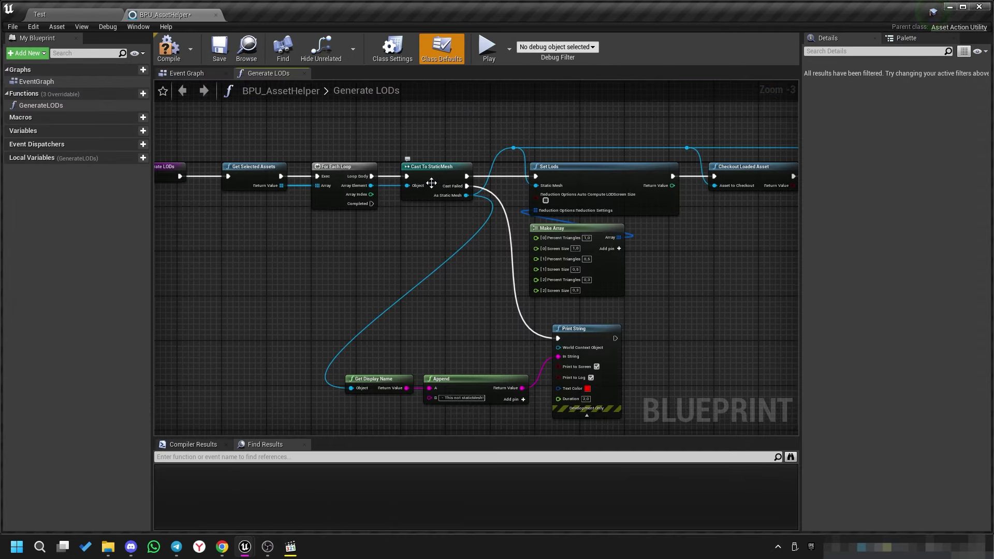
Feed each loop Array Element into Get Display Name, then compile and save BPU_AssetHelper.
left_click_drag(371, 186, 351, 388)
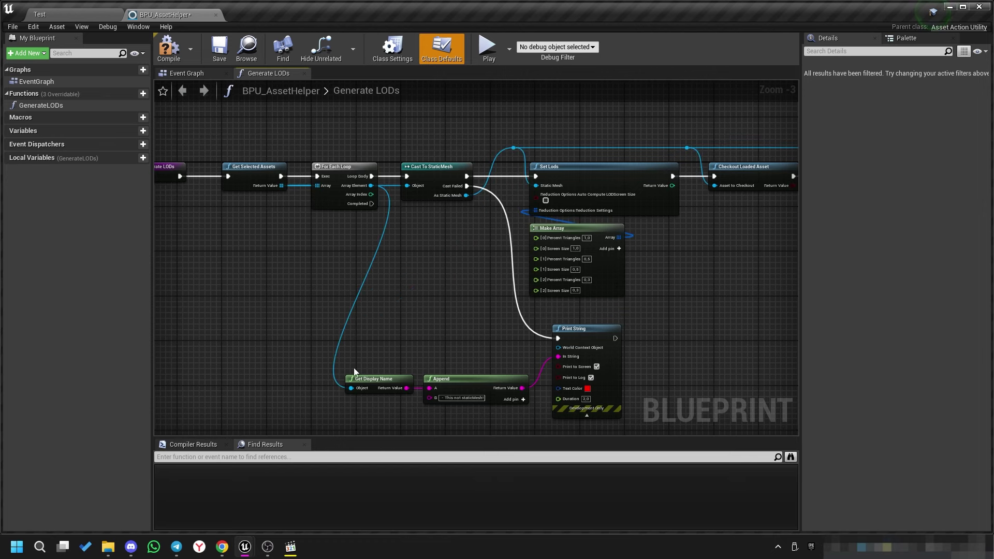
right_click_drag(471, 341, 451, 301)
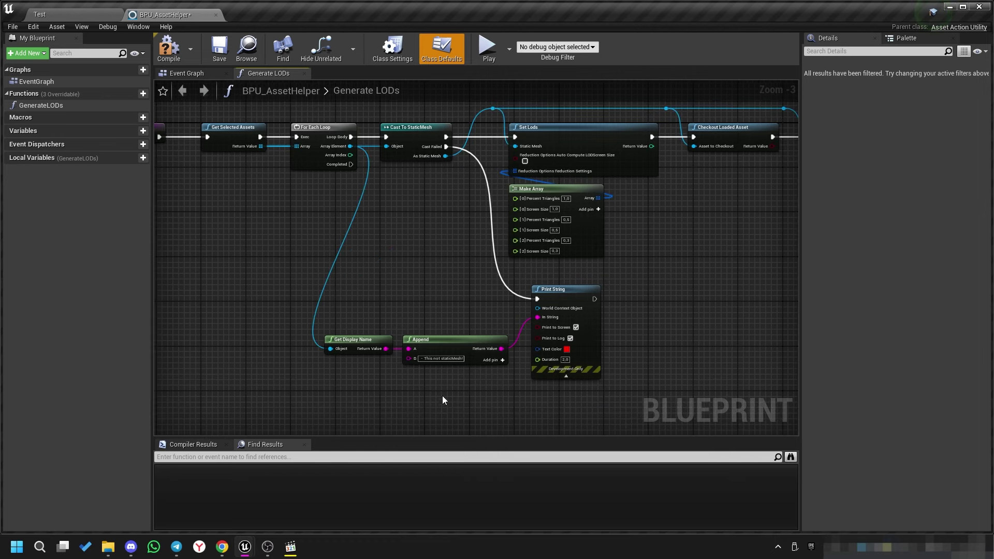
left_click(176, 47)
Back on the Test level, clear the Output Log.
left_click(95, 12)
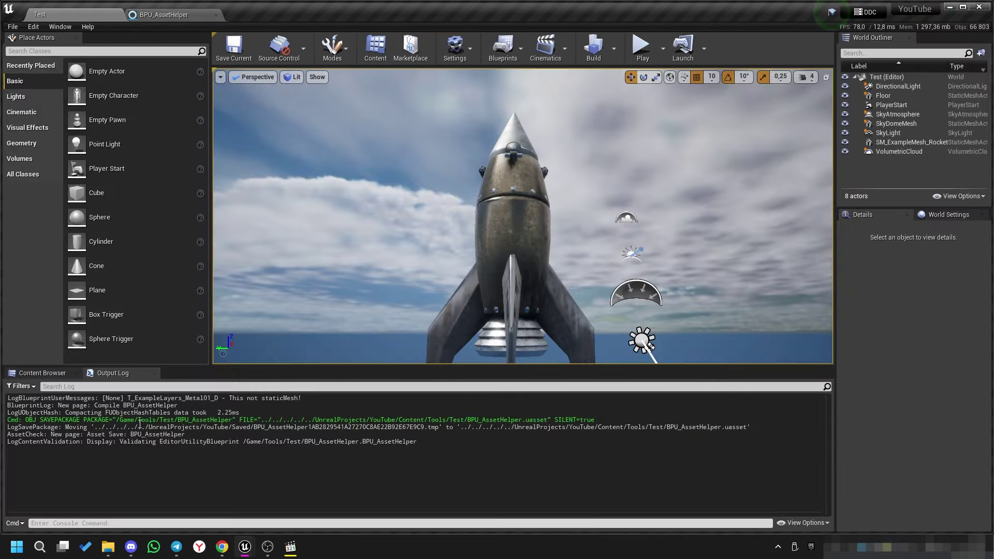
right_click(78, 418)
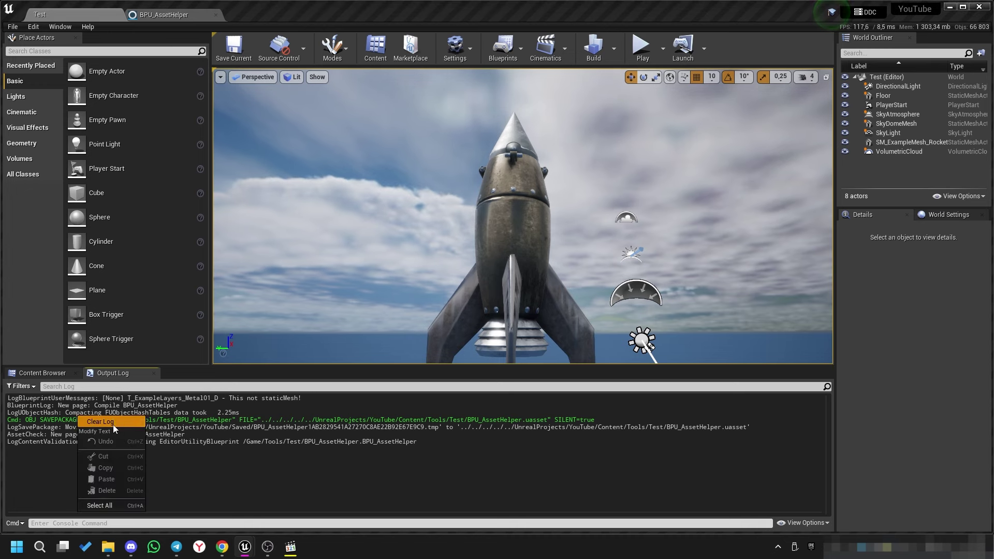
left_click(113, 424)
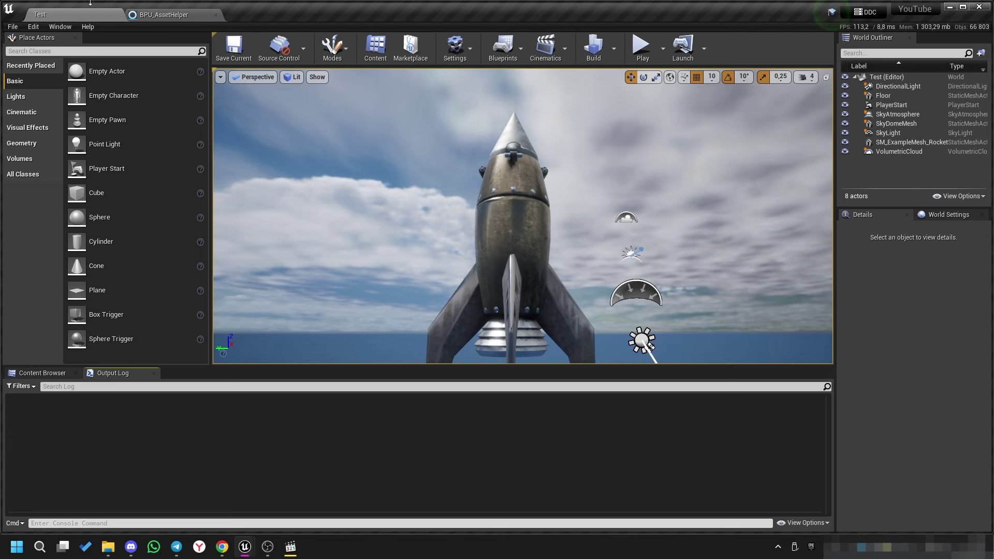
Show the Output Log panel from the editor's panel list.
left_click(59, 26)
left_click(60, 26)
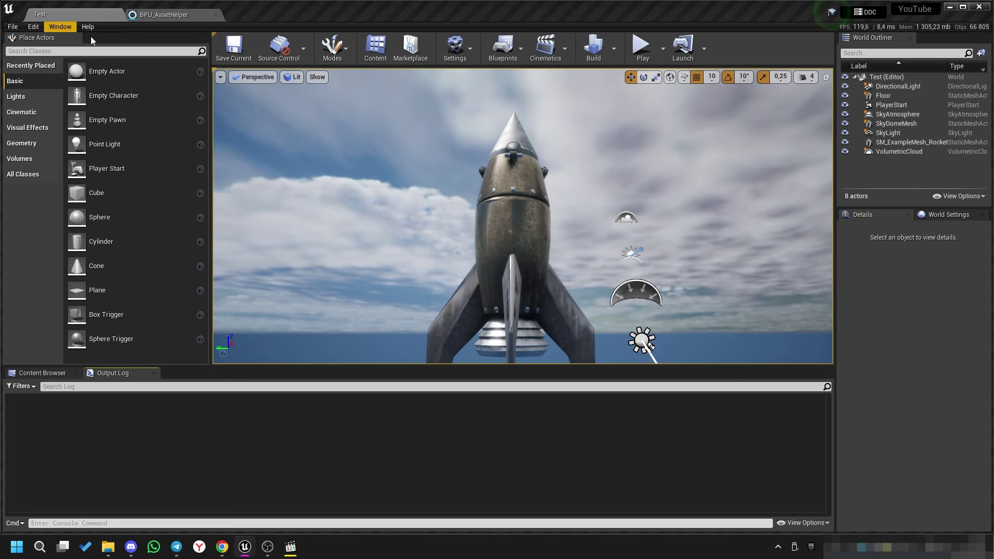
left_click(59, 27)
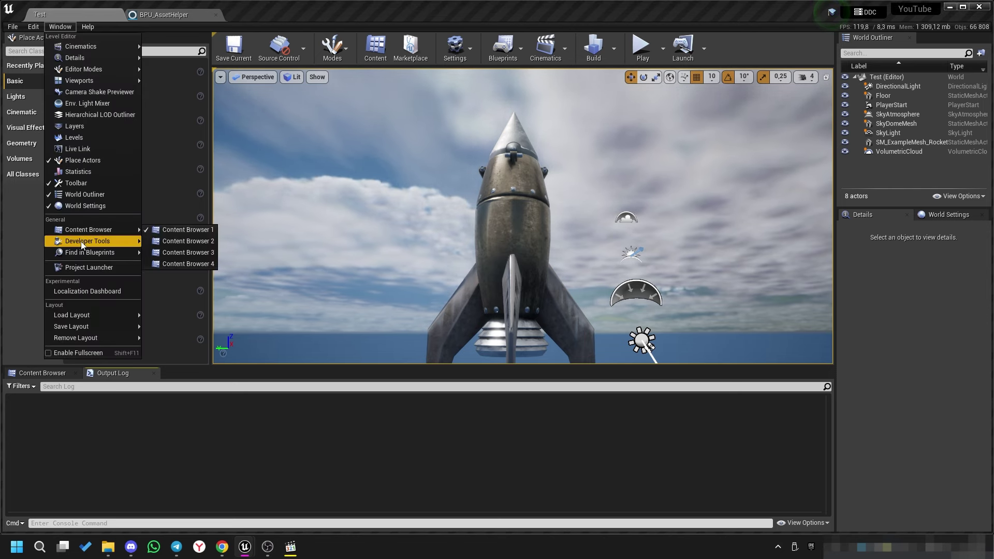
mouse_move(85, 243)
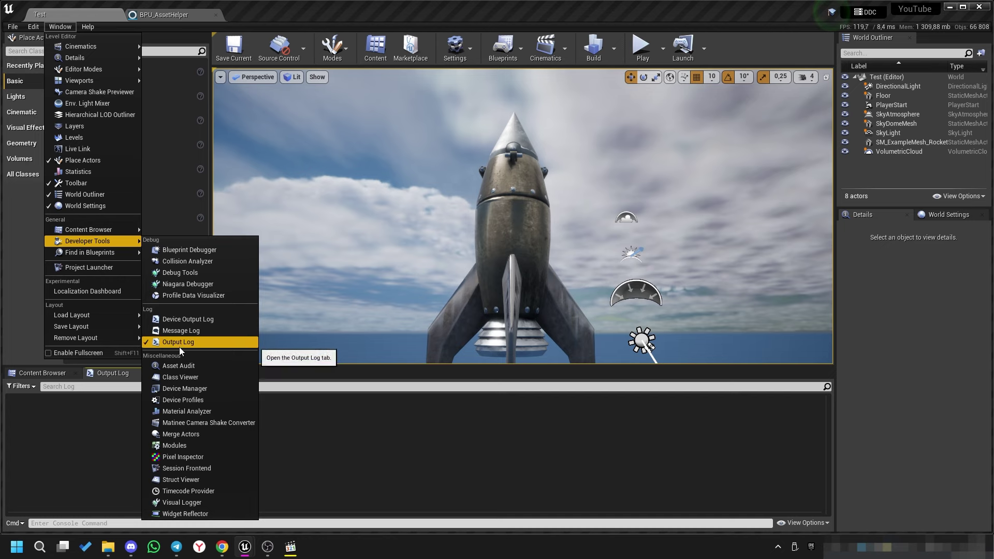
left_click(40, 374)
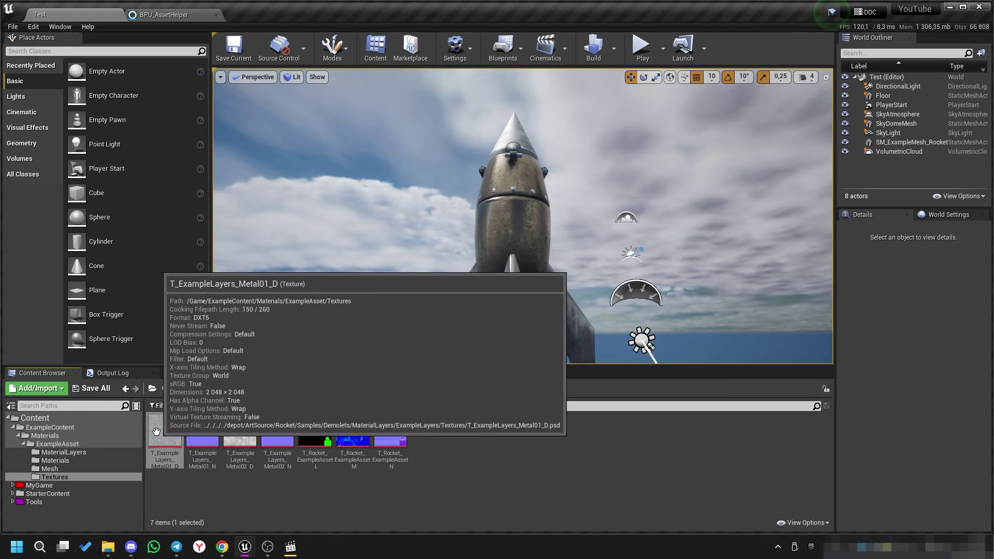
Run Generate LODs on T_ExampleLayers_Metal01_D, note the 'This not staticMesh!' message, and return to BPU_AssetHelper.
right_click(166, 432)
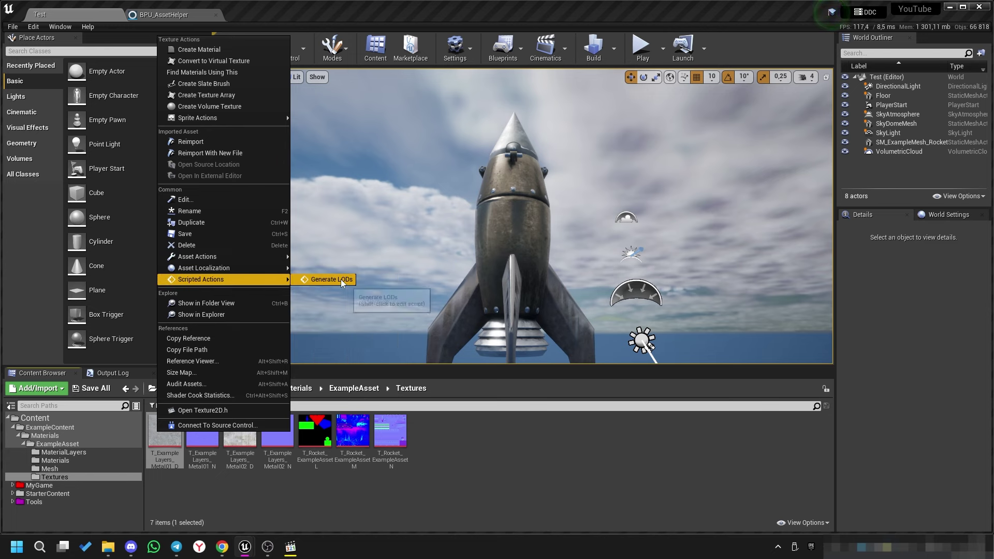
left_click(324, 287)
left_click(110, 374)
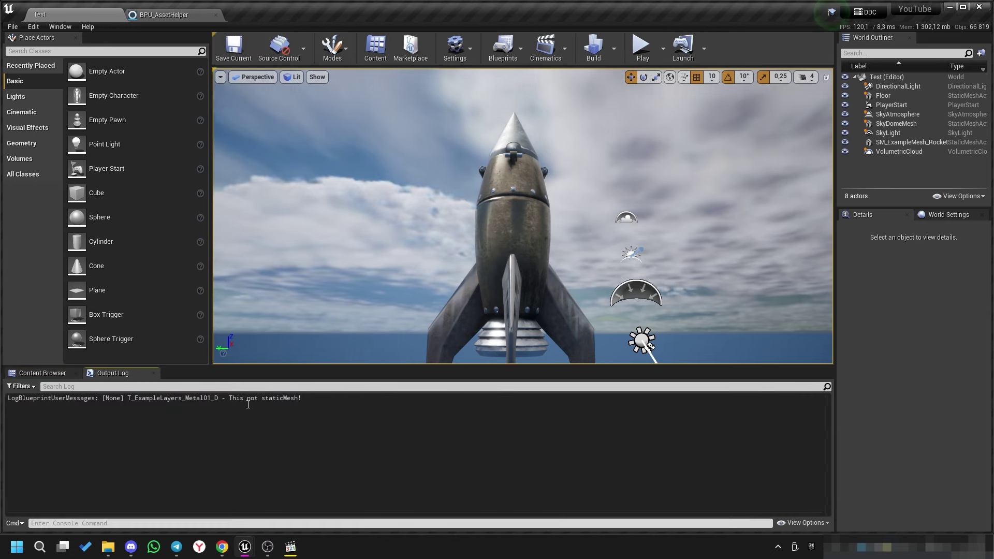
left_click(181, 15)
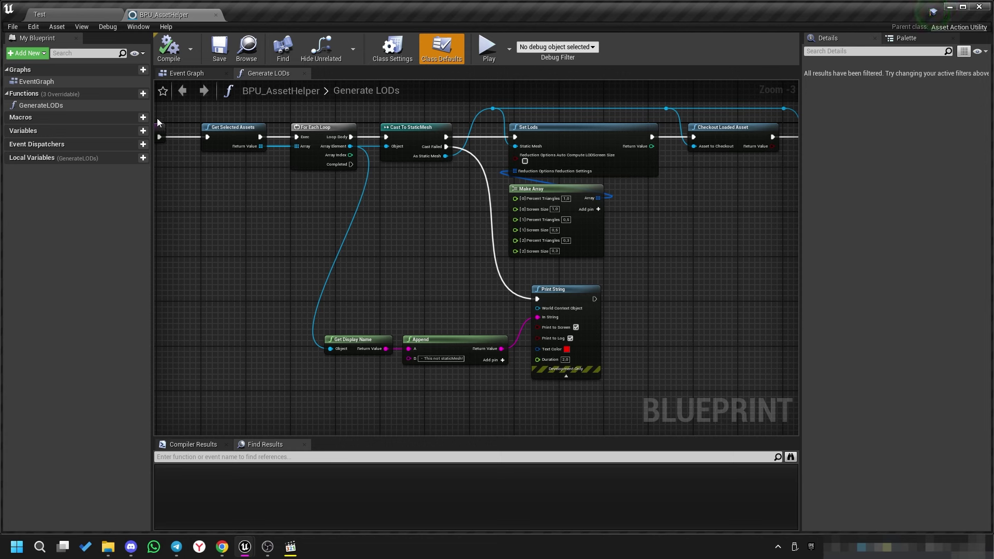
Override Get Supported Class to return StaticMesh, then compile BPU_AssetHelper.
left_click(102, 94)
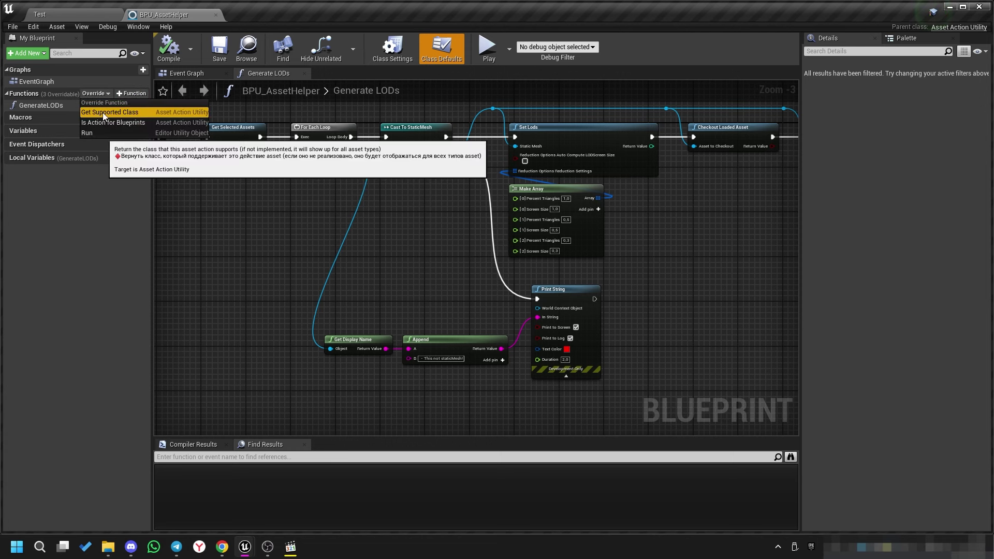
left_click(104, 115)
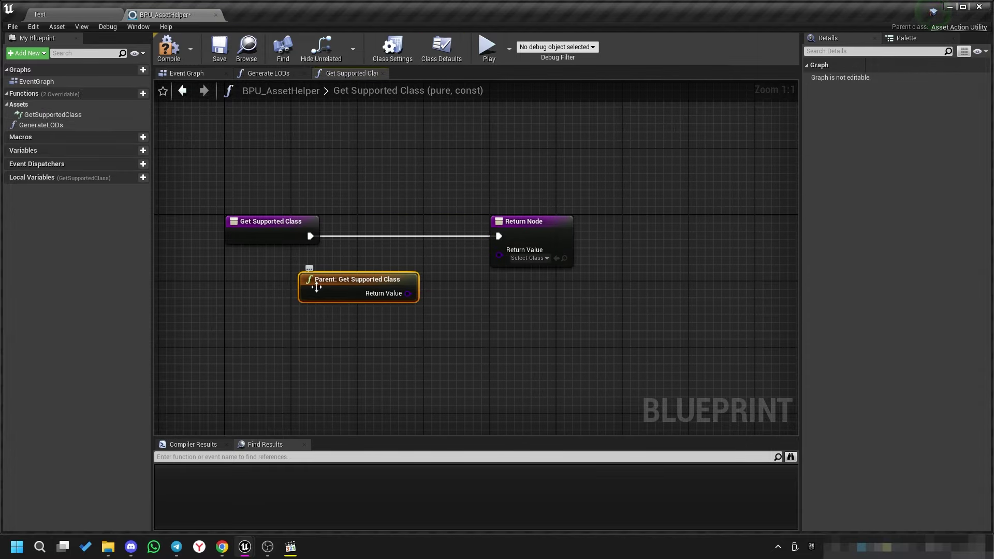
left_click(486, 267)
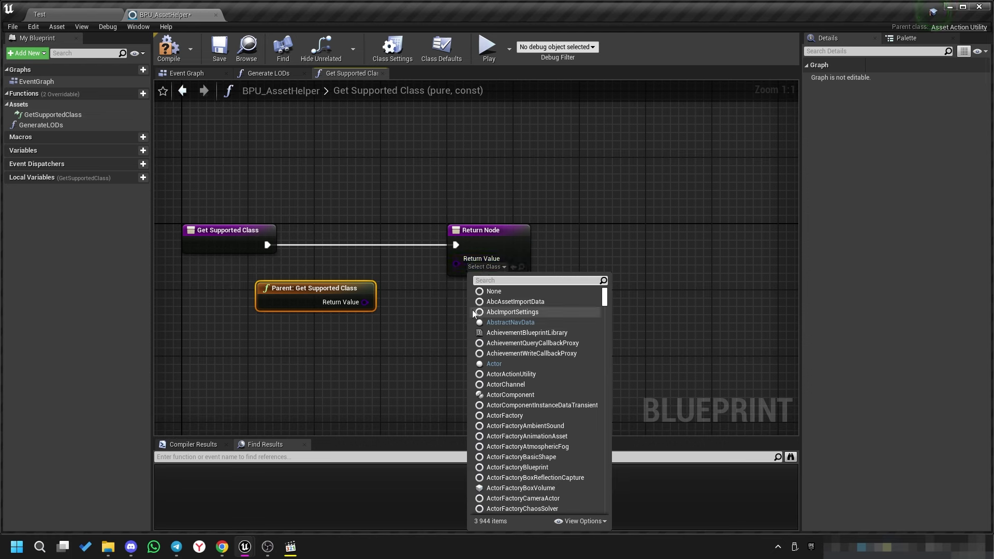
type("staticme")
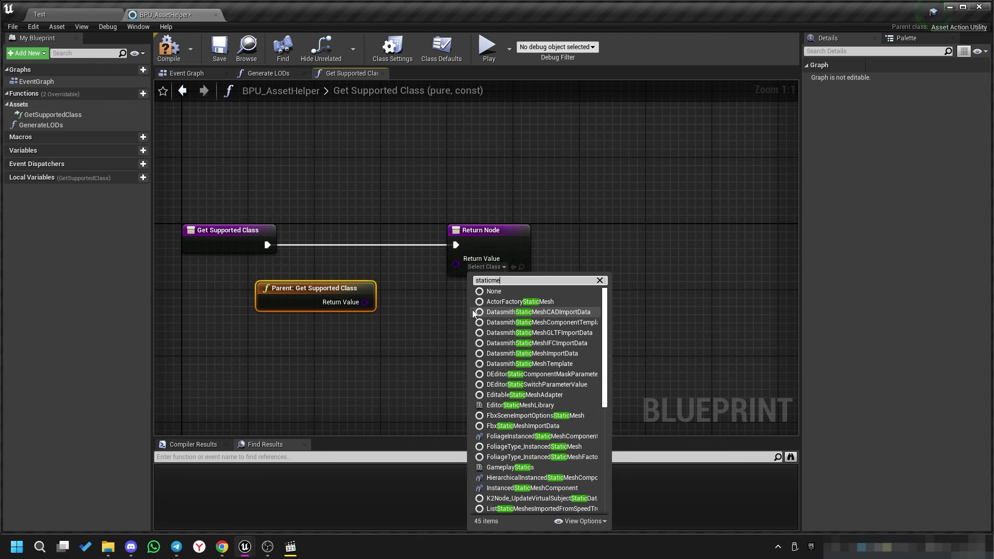
type("s")
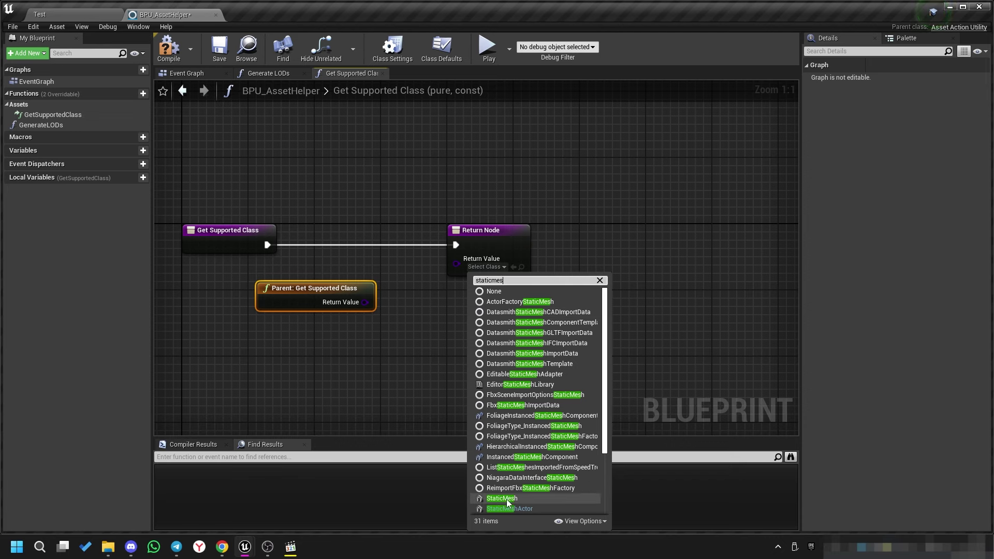
left_click(513, 500)
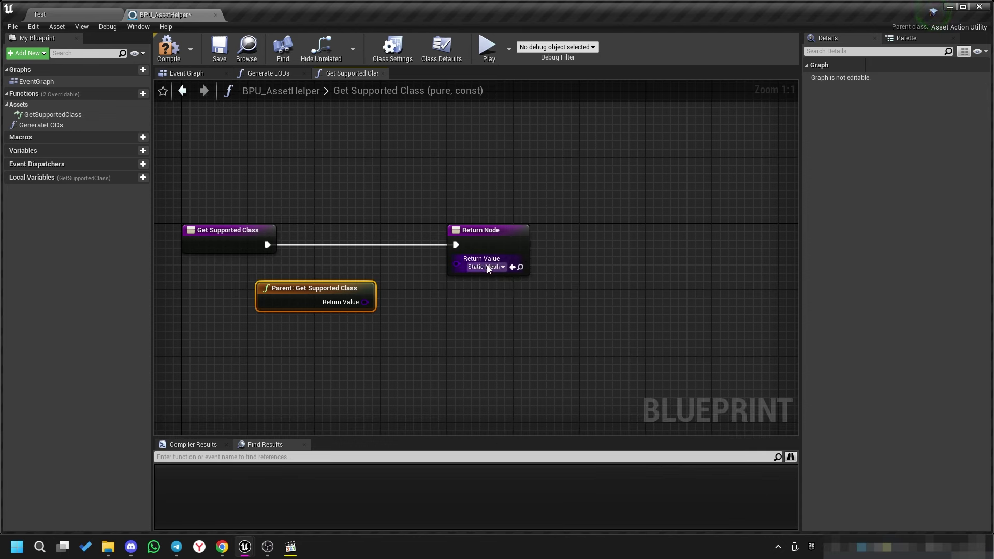
left_click(169, 47)
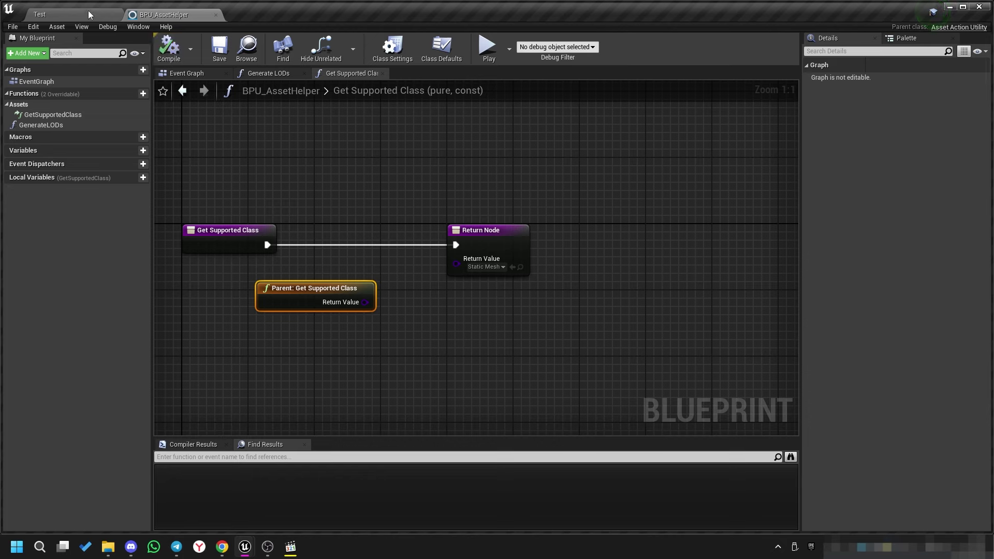
Confirm a texture in the Content Browser no longer lists the scripted action.
left_click(75, 11)
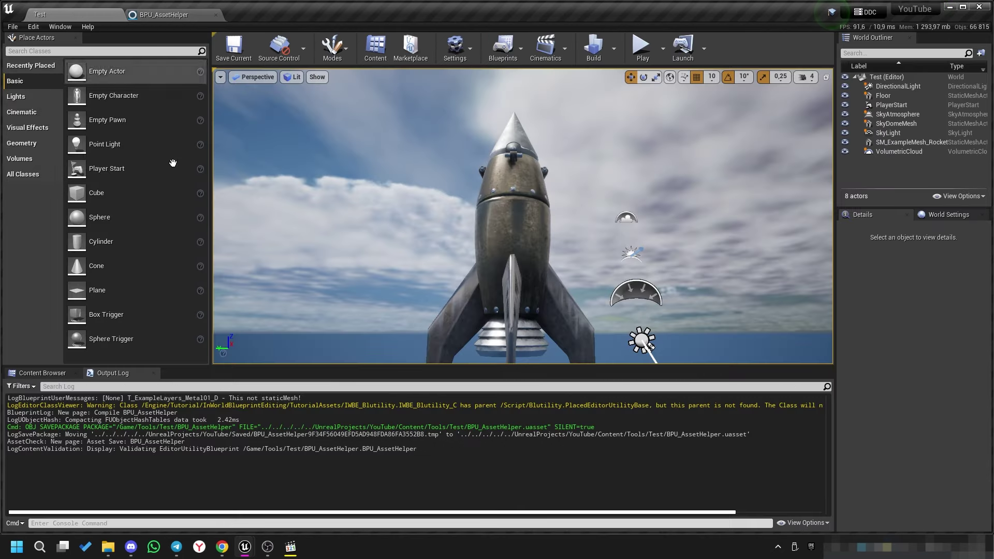
left_click(43, 373)
right_click(160, 437)
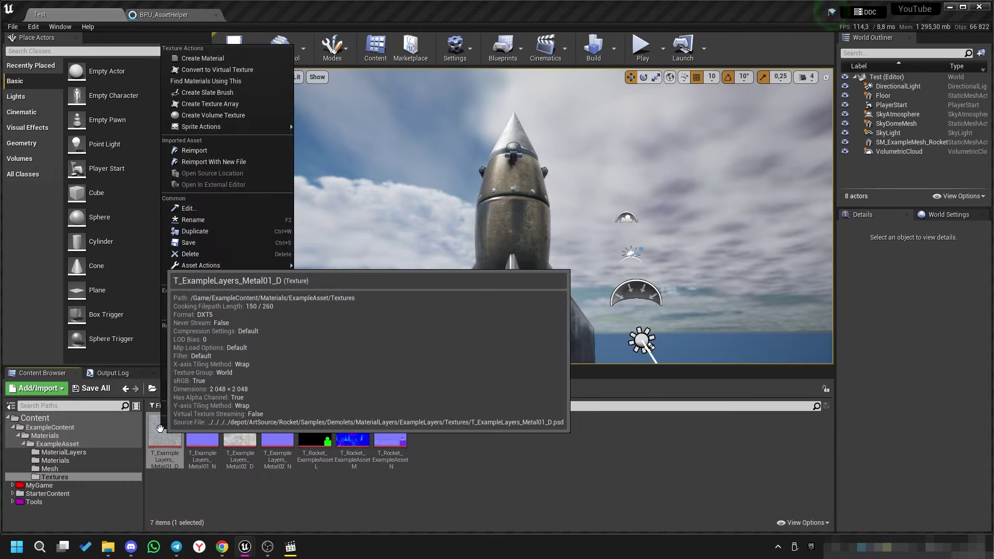
mouse_move(209, 267)
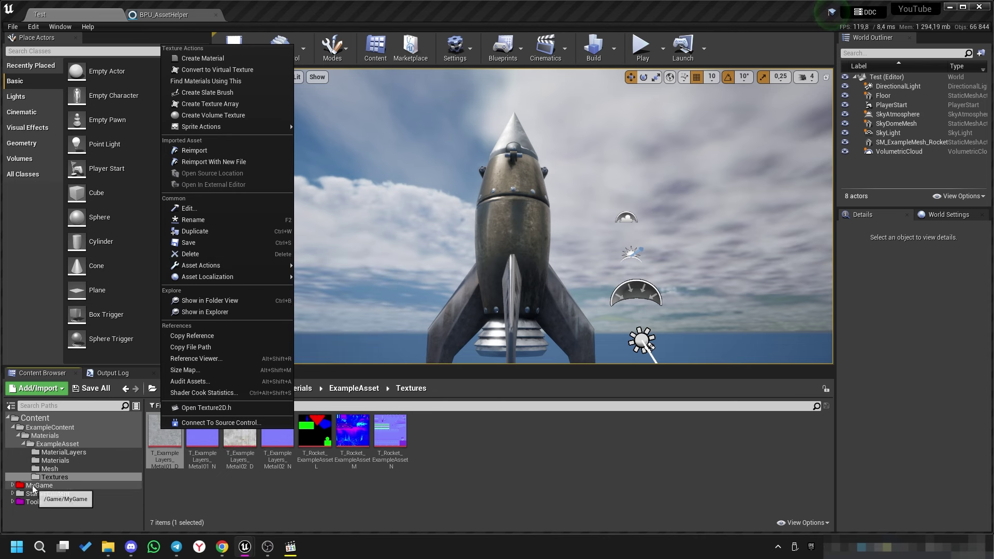
Locate the rocket's SM_ExampleMesh_Rocket asset from the level and run Generate LODs on it.
left_click(493, 249)
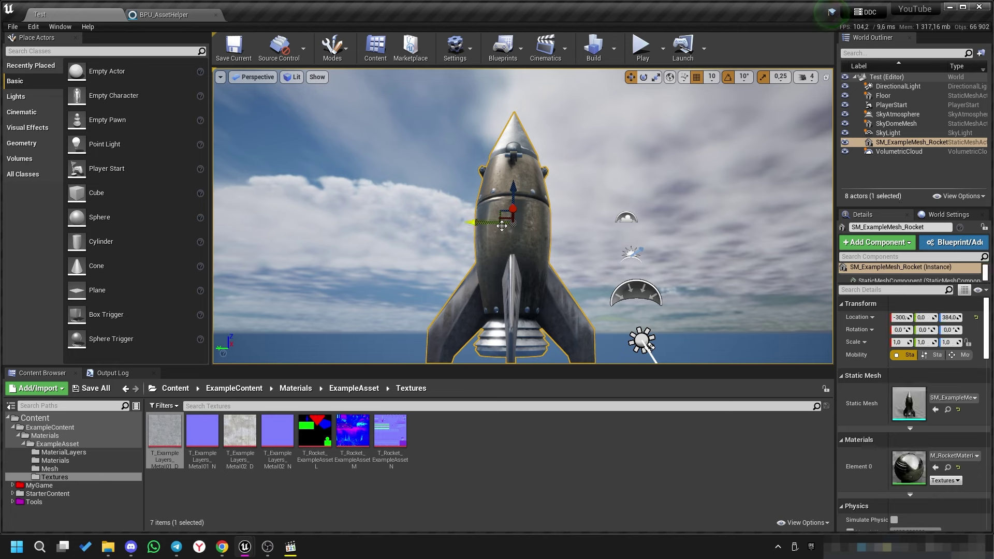
left_click(947, 409)
right_click(164, 430)
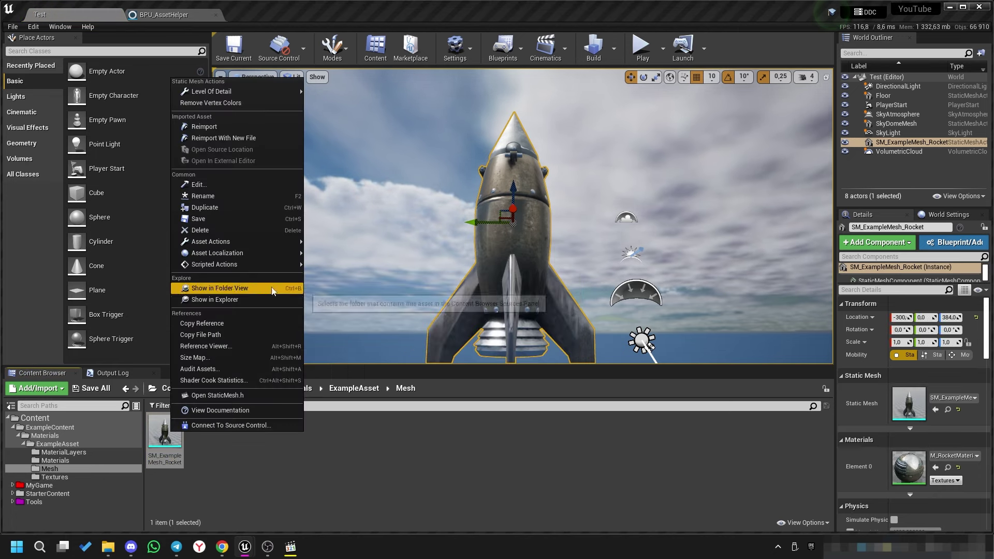
mouse_move(210, 262)
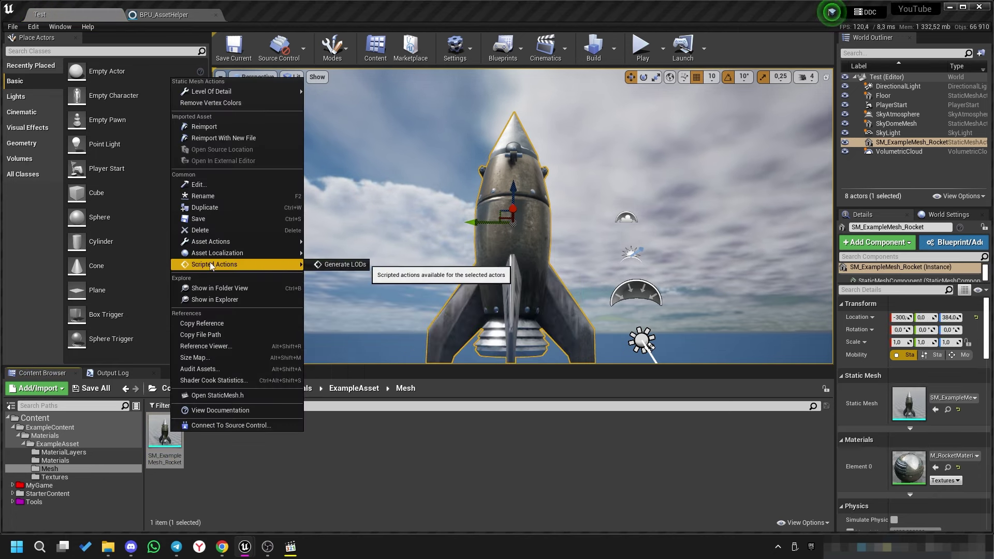
left_click(342, 267)
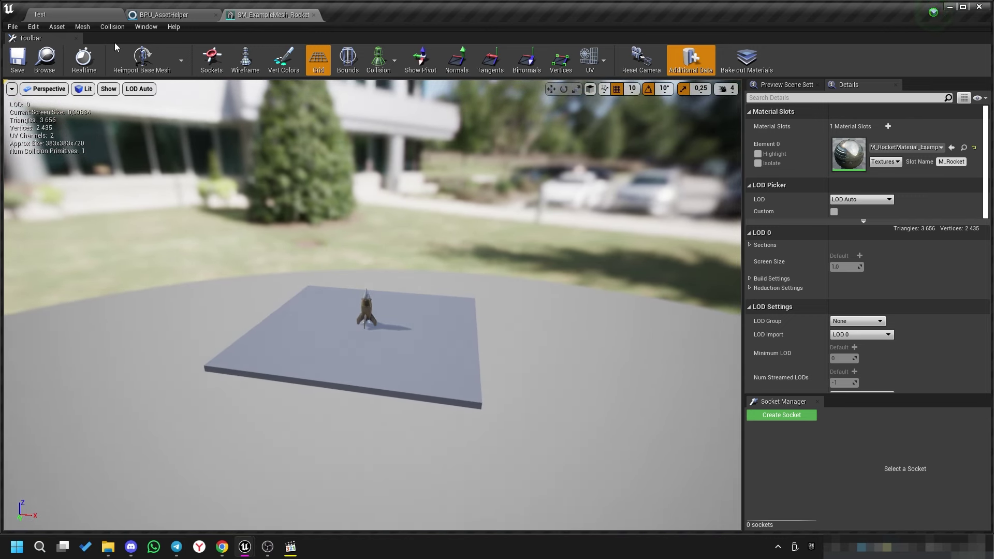
Run Generate LODs on SM_ExampleMesh_Rocket again from the Test level.
left_click(75, 15)
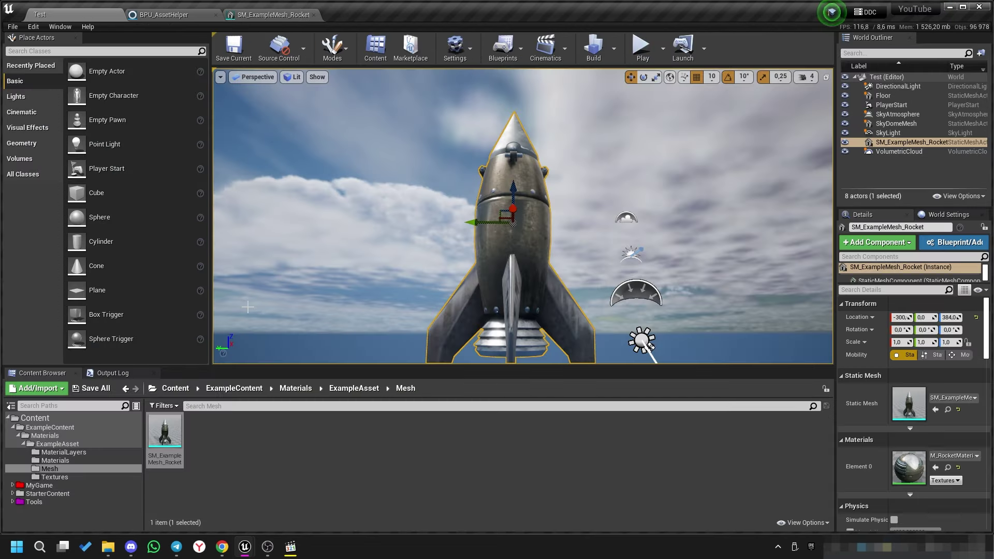
right_click(170, 441)
mouse_move(274, 268)
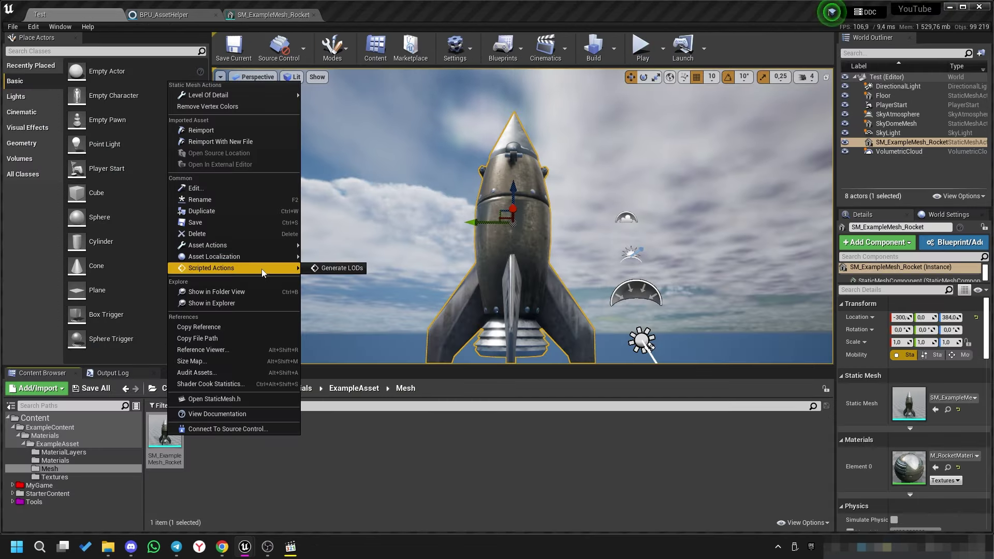
left_click(341, 270)
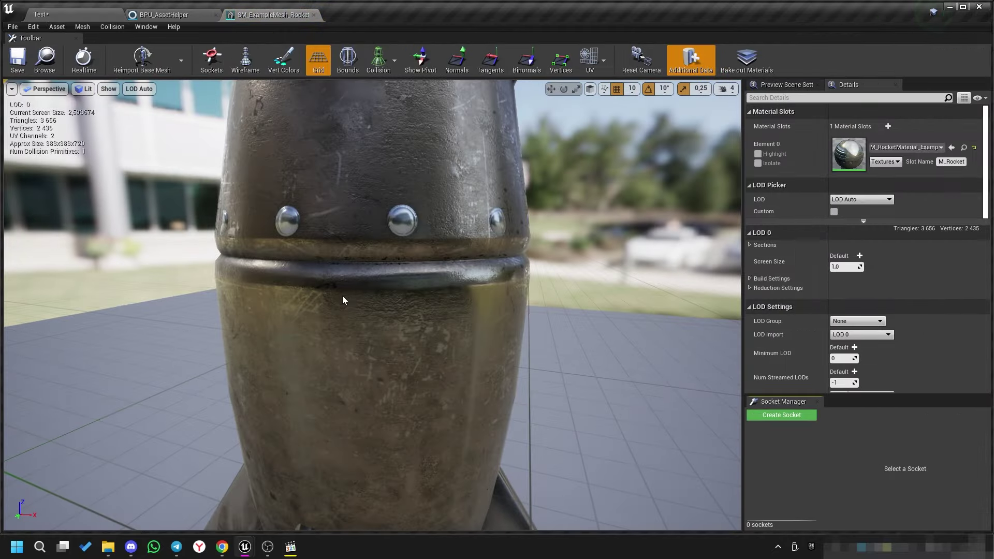
Zoom and orbit around the rocket to watch LOD 0, 1 and 2 swap with distance.
scroll(343, 296, "down", 10)
left_click_drag(343, 124, 344, 155)
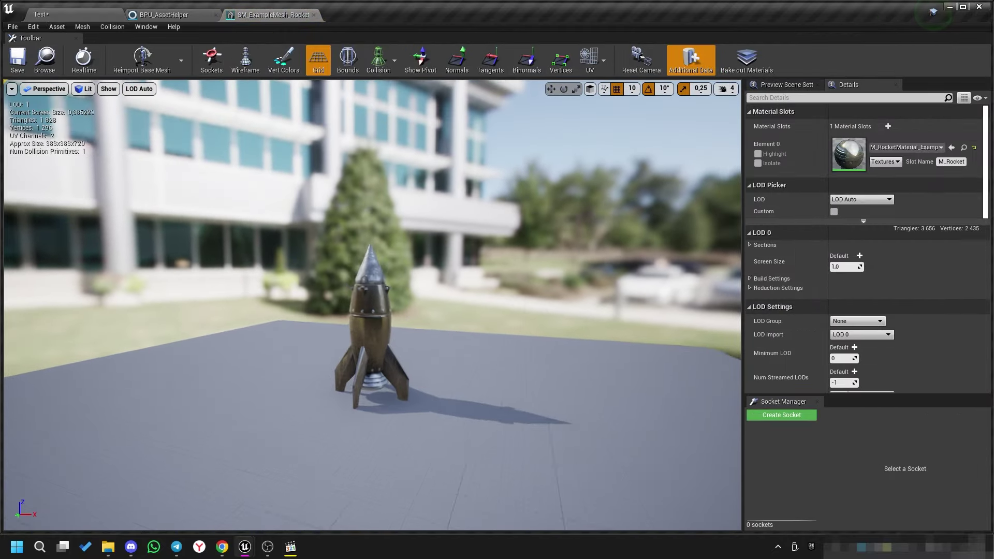
scroll(51, 139, "down", 3)
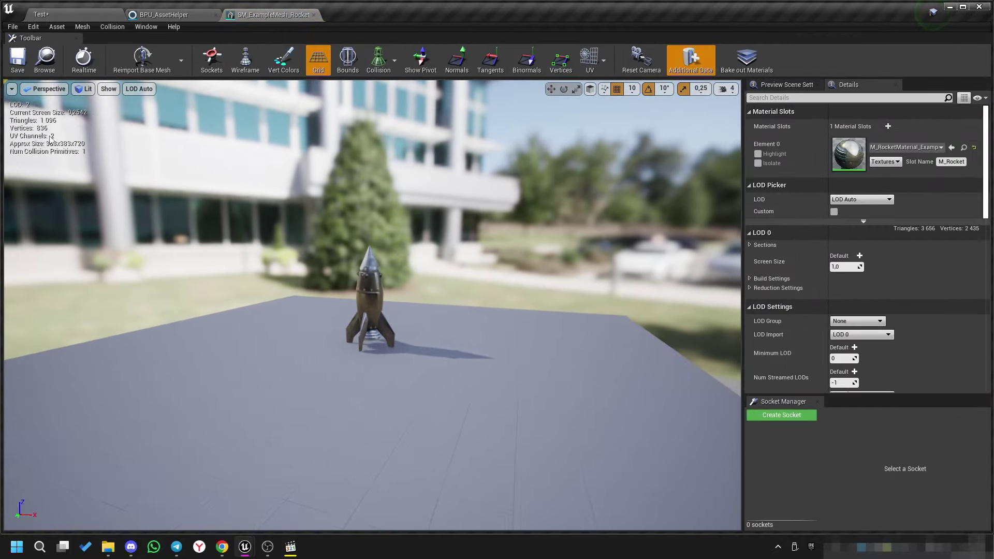
left_click_drag(374, 267, 321, 274)
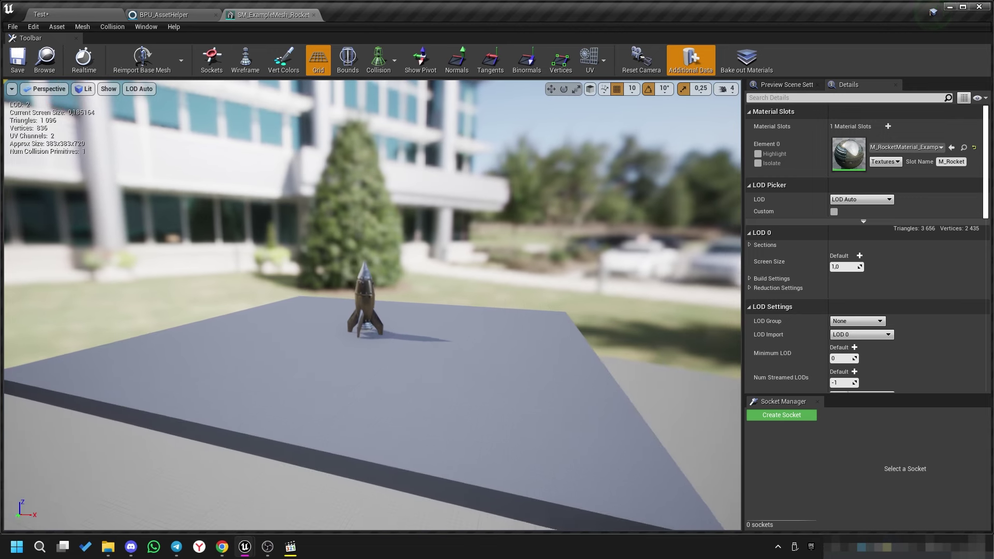
scroll(195, 212, "up", 2)
scroll(196, 212, "up", 3)
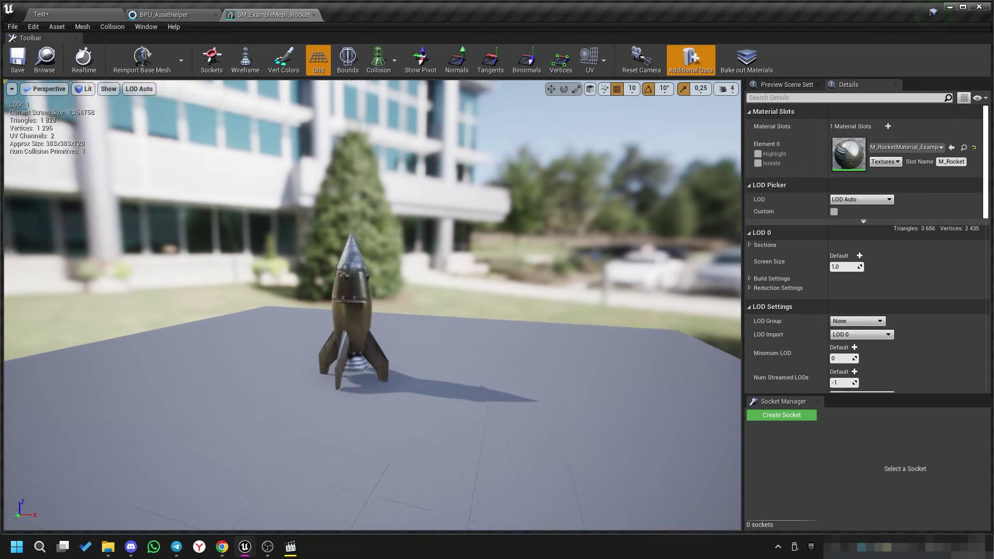
scroll(196, 213, "up", 4)
scroll(195, 212, "up", 3)
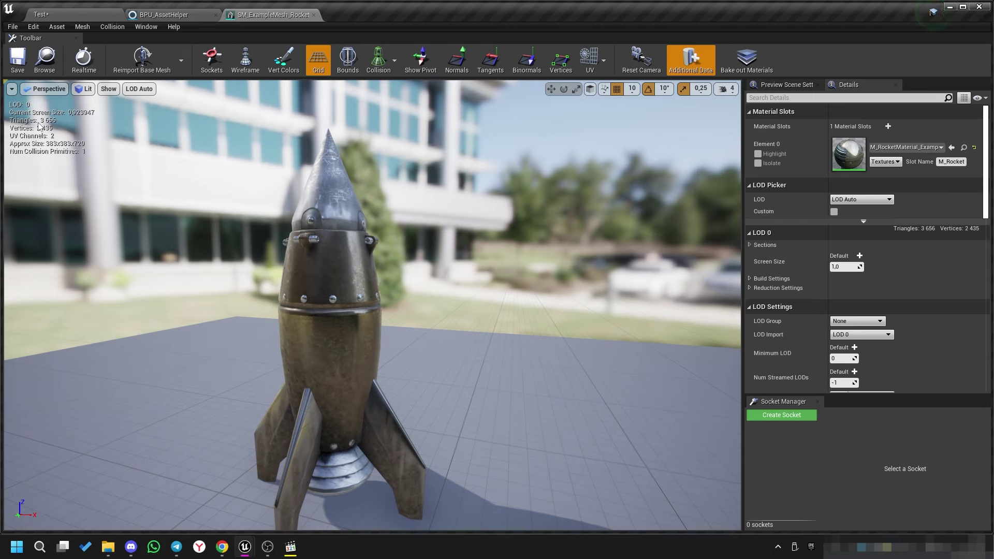
mouse_move(307, 252)
left_mouse_down()
mouse_move(218, 257)
mouse_move(228, 290)
left_mouse_up()
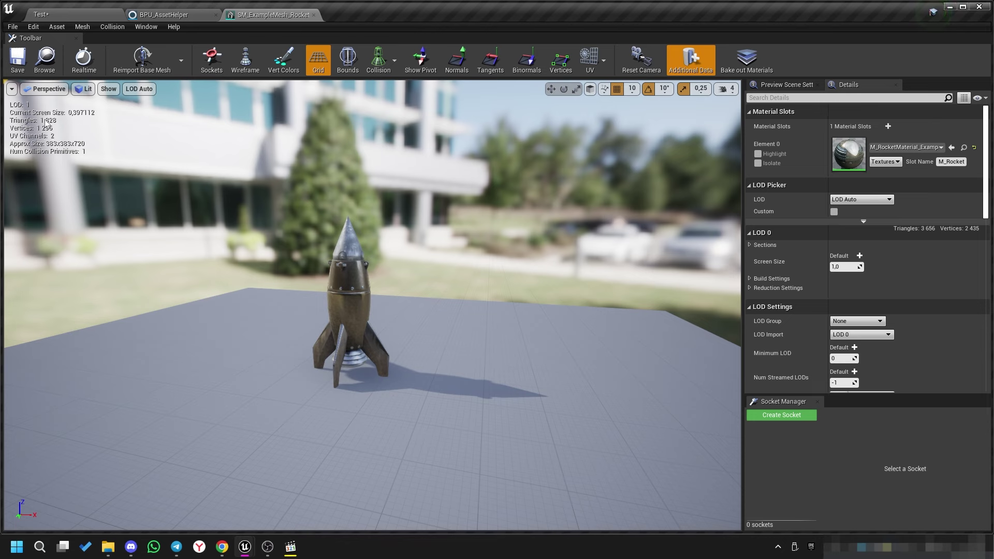
left_click_drag(66, 127, 72, 166)
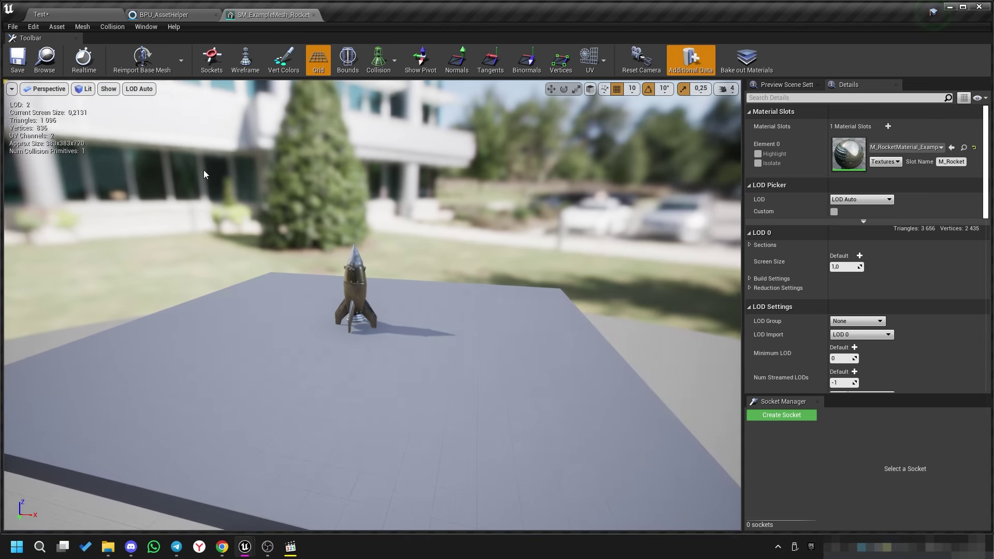
mouse_move(389, 289)
left_mouse_down()
mouse_move(393, 244)
mouse_move(396, 290)
mouse_move(398, 256)
left_mouse_up()
Switch the level viewport to Mesh LOD Coloration view mode.
left_click(66, 16)
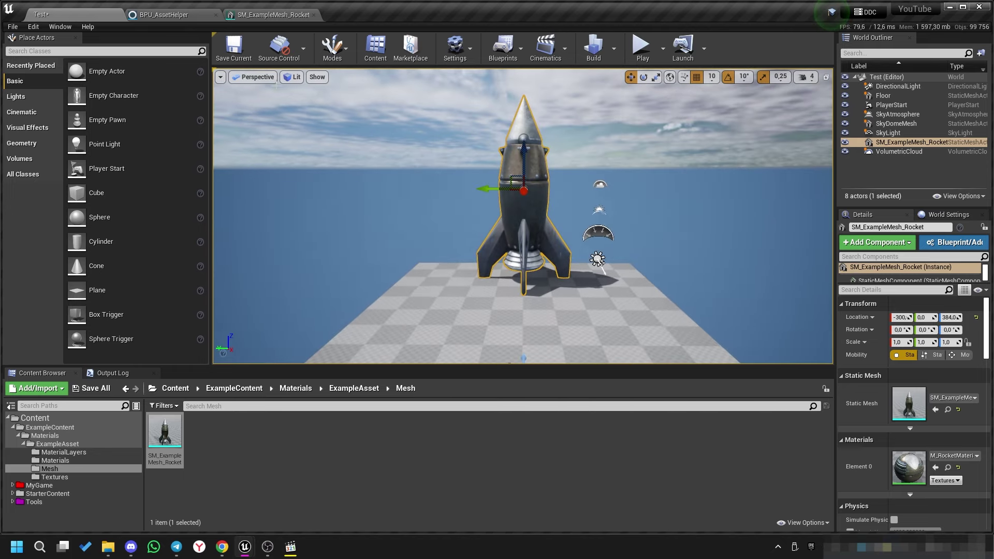
left_click(293, 77)
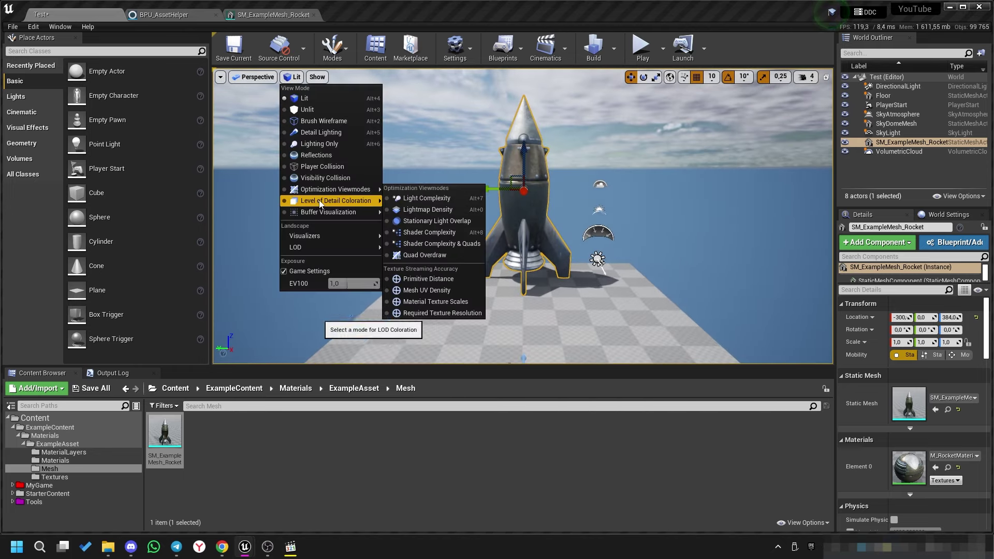
mouse_move(314, 205)
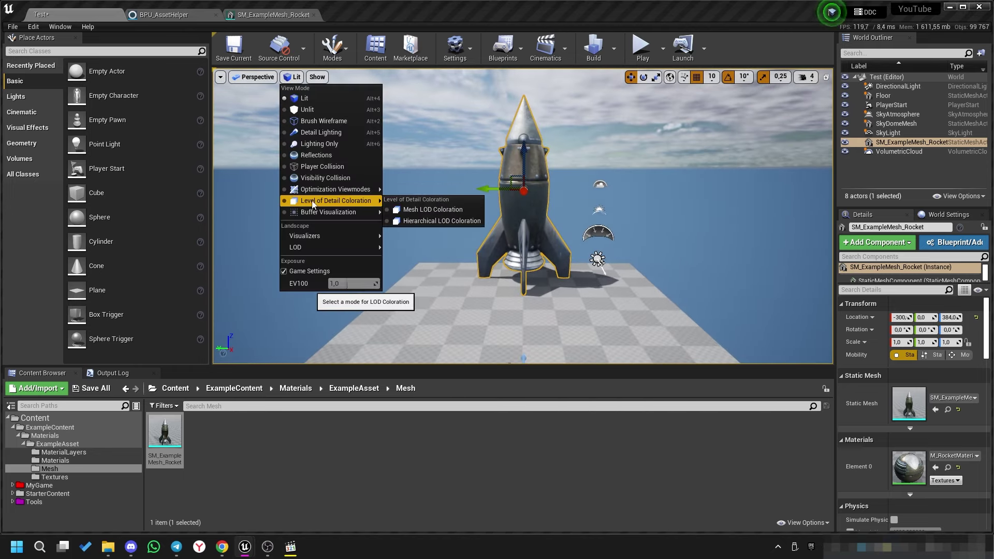
left_click(430, 209)
scroll(311, 106, "up", 5)
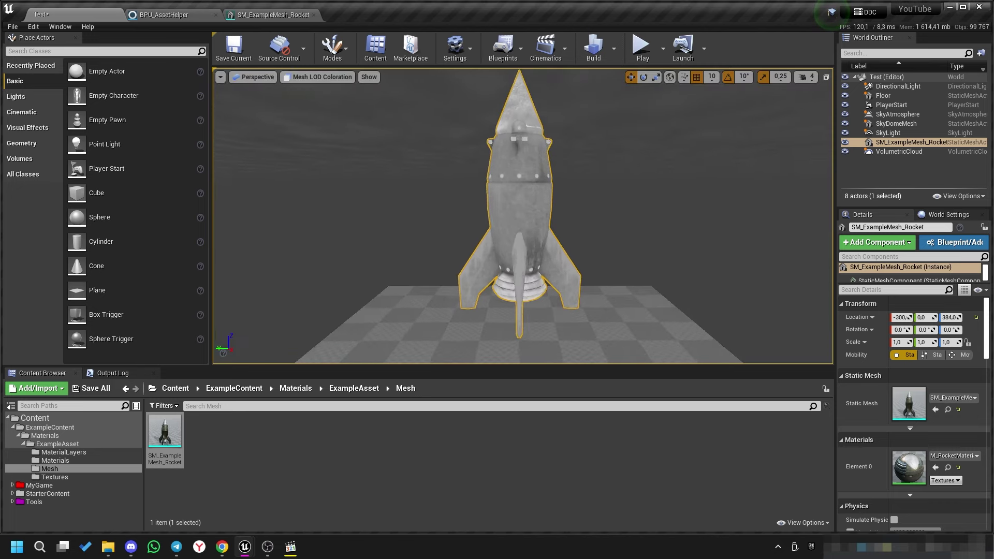
left_click(326, 77)
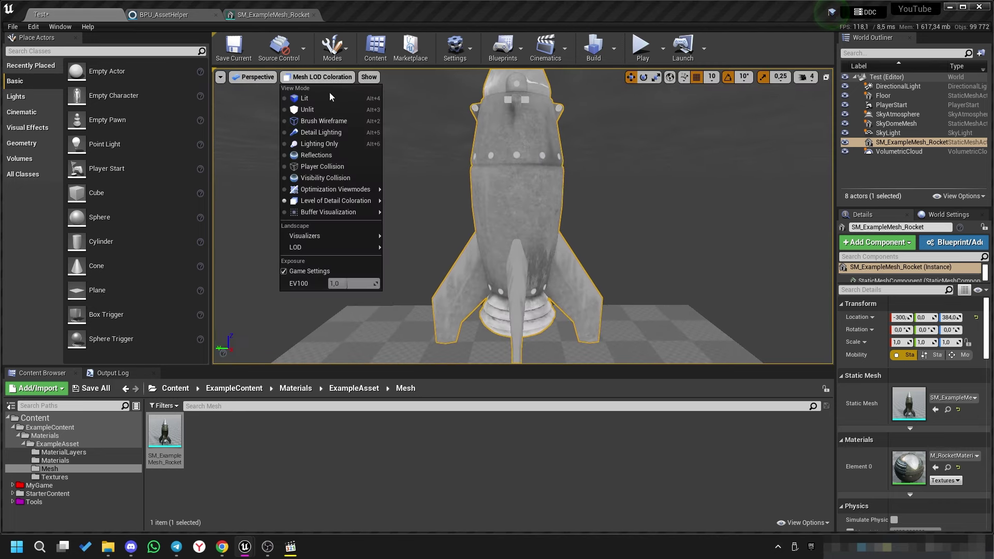
mouse_move(344, 202)
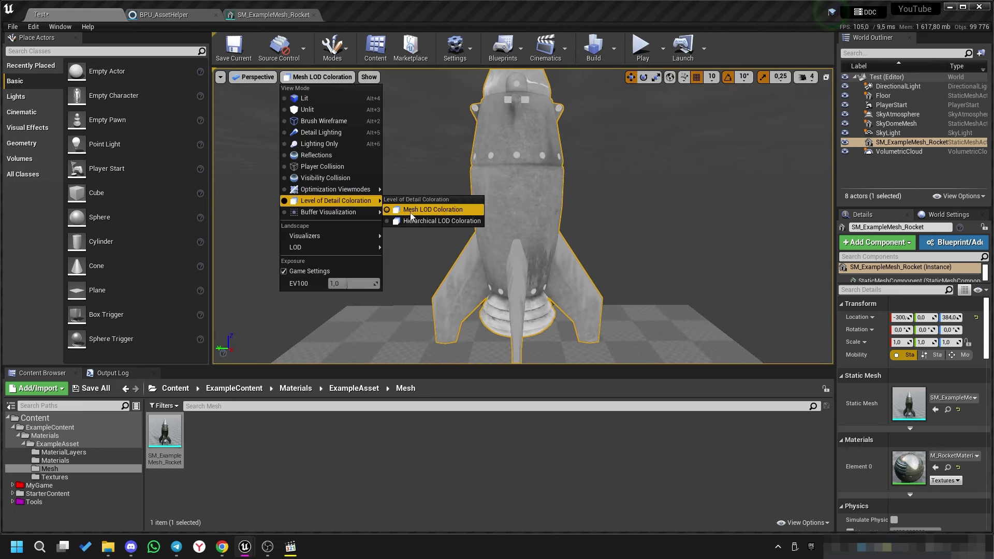
left_click(430, 209)
Zoom in and out on the rocket to watch its LOD tint change.
scroll(523, 216, "down", 10)
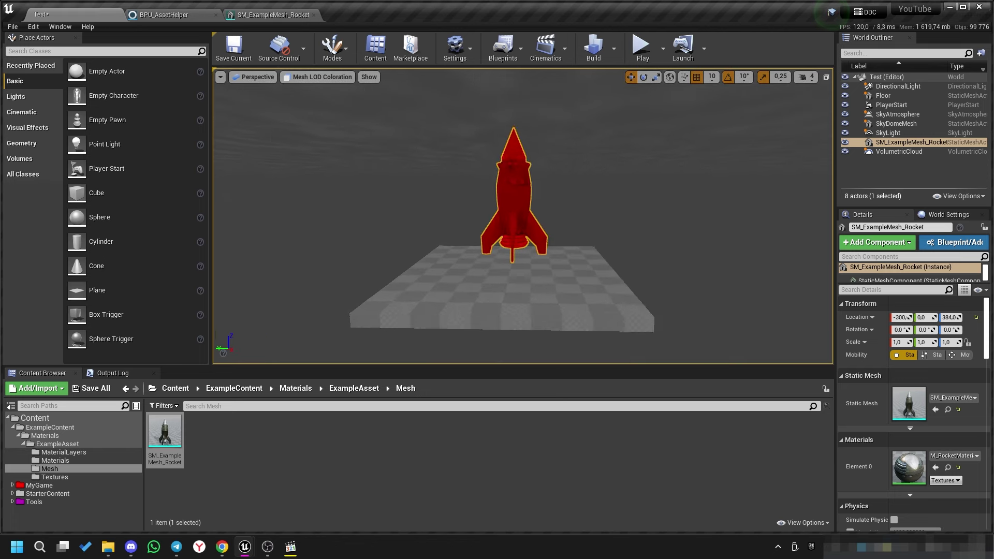
scroll(513, 233, "down", 3)
scroll(513, 233, "down", 2)
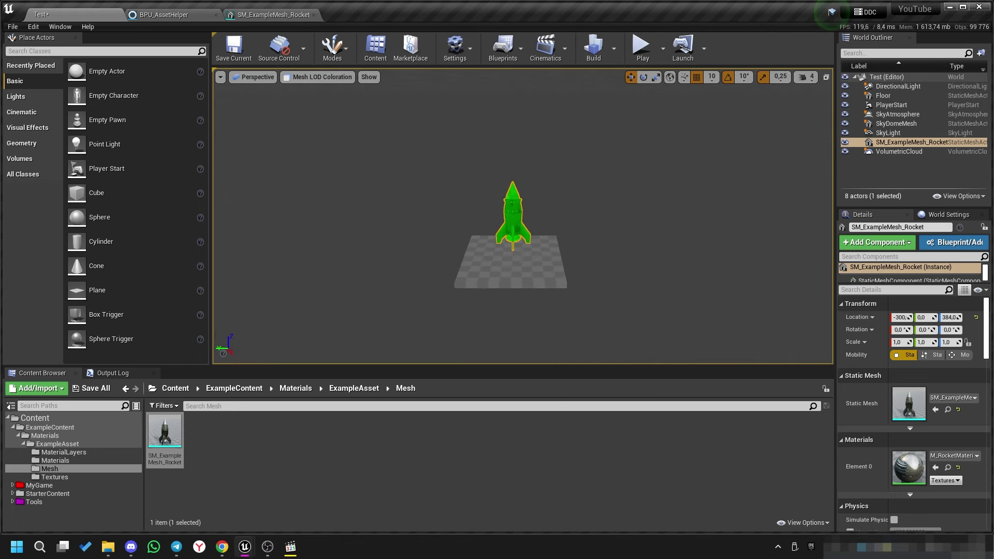
scroll(512, 233, "down", 2)
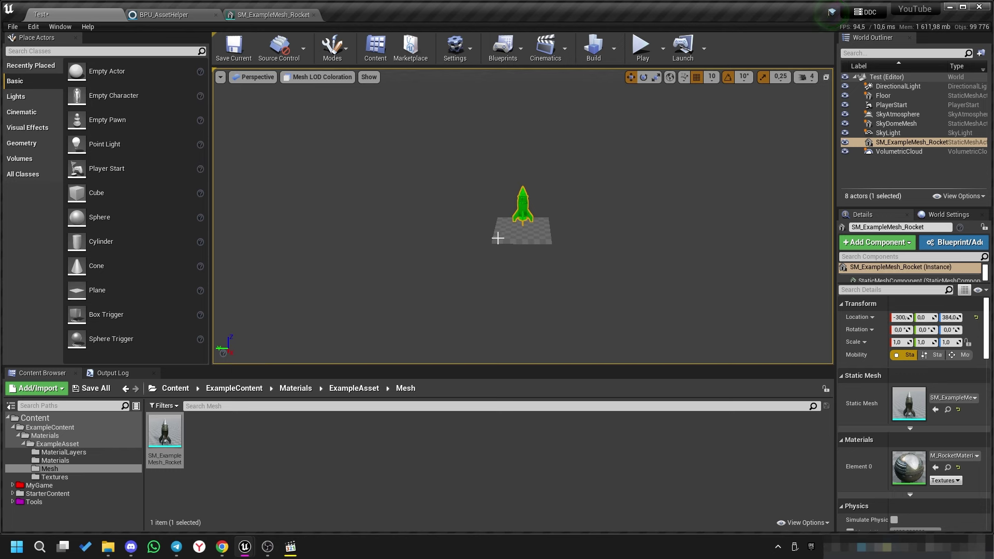
scroll(520, 217, "up", 2)
scroll(520, 218, "up", 2)
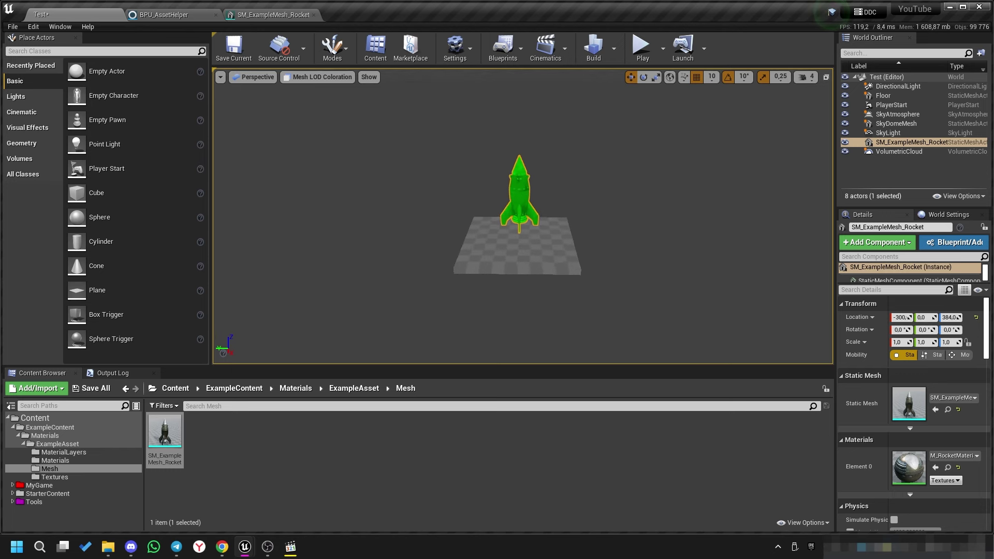
scroll(520, 218, "up", 3)
scroll(520, 217, "up", 3)
scroll(436, 283, "up", 2)
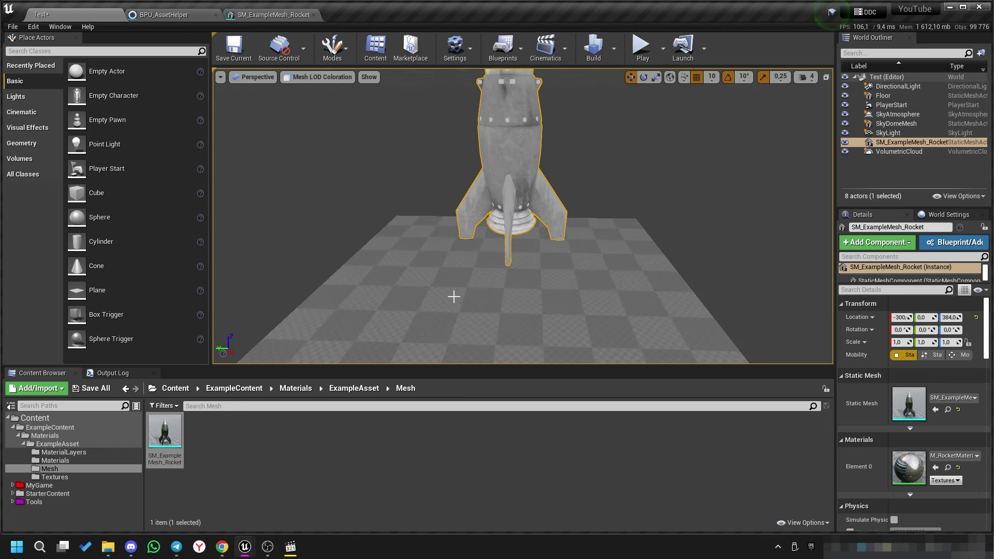
scroll(454, 297, "down", 2)
scroll(454, 296, "down", 2)
scroll(454, 296, "down", 1)
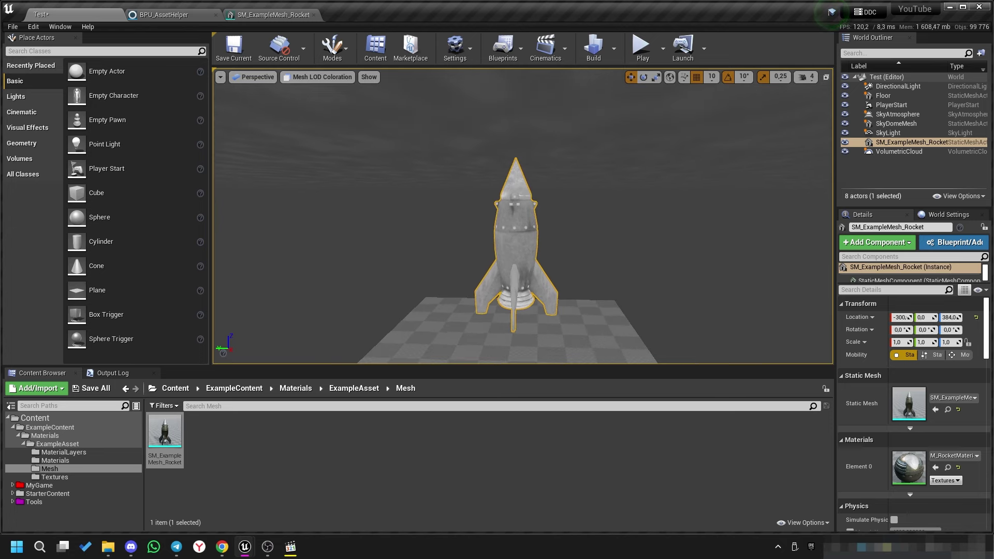
Glance at the rocket mesh editor, return to the Test level, and deselect the asset.
left_click(270, 14)
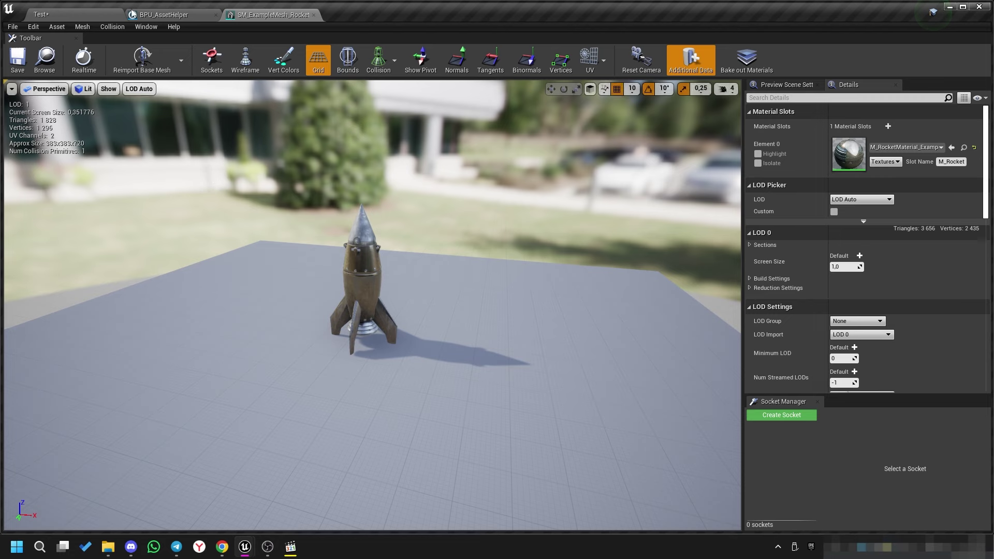
left_click(71, 13)
left_click(193, 443)
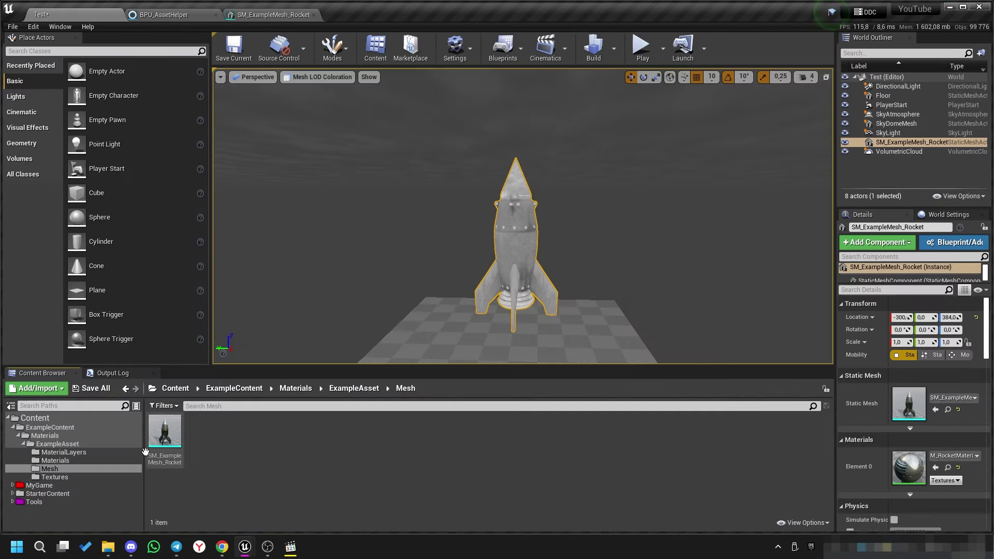
Filter the StarterContent folder to Static Mesh assets, showing 51 items.
left_click(48, 494)
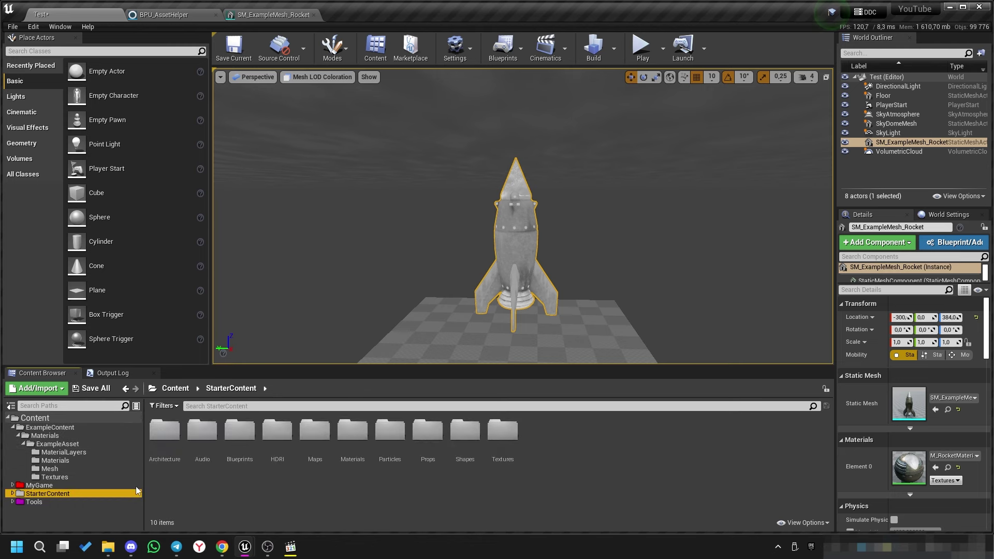
left_click(165, 407)
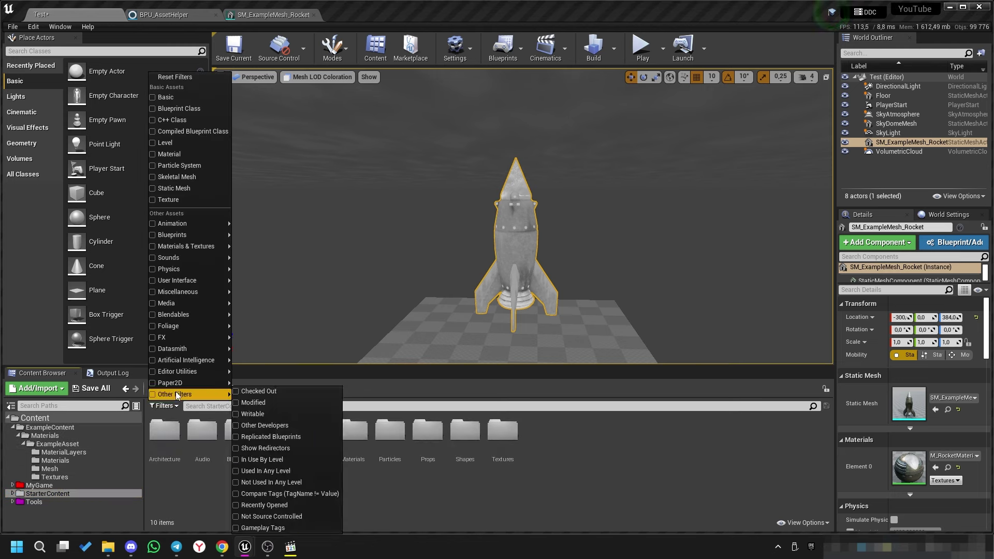
left_click(153, 190)
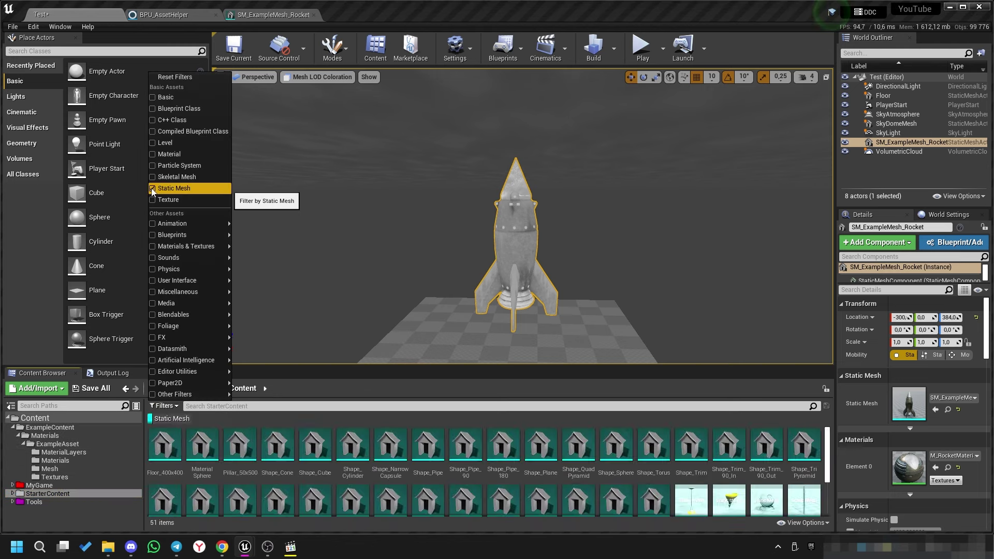
Select Shape_Cube through Shape_Sphere and review their Scripted Actions without running any.
left_click(304, 438)
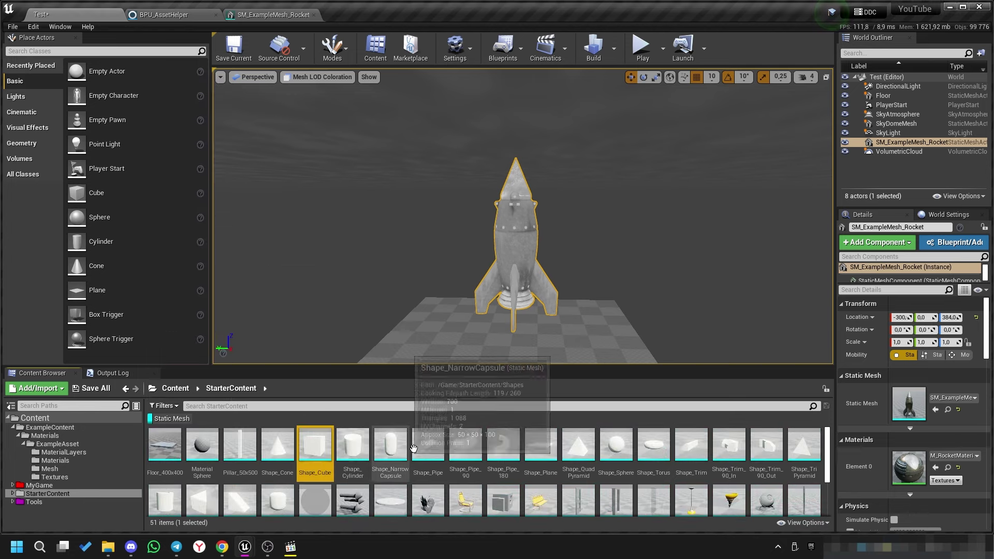
left_click(619, 445, "shift")
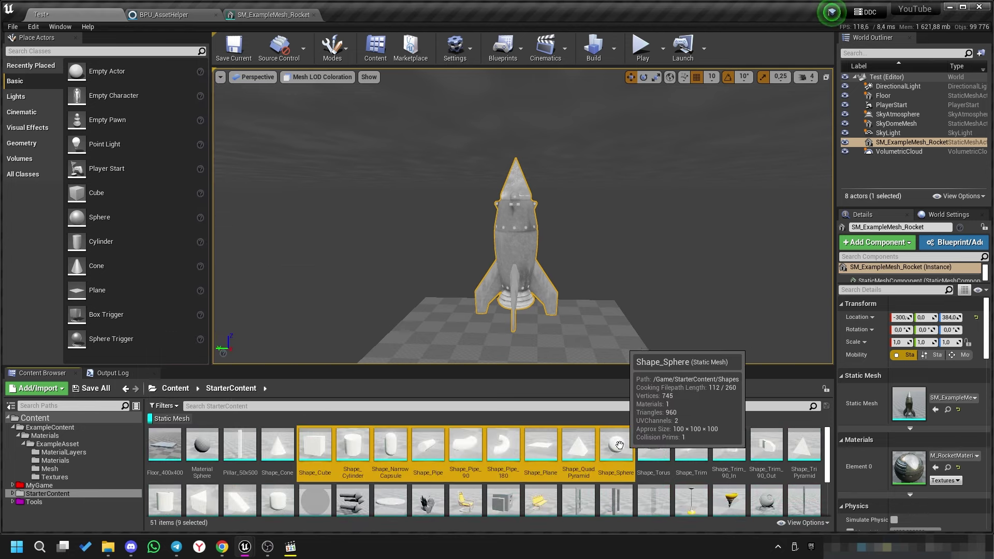
right_click(397, 444)
mouse_move(481, 274)
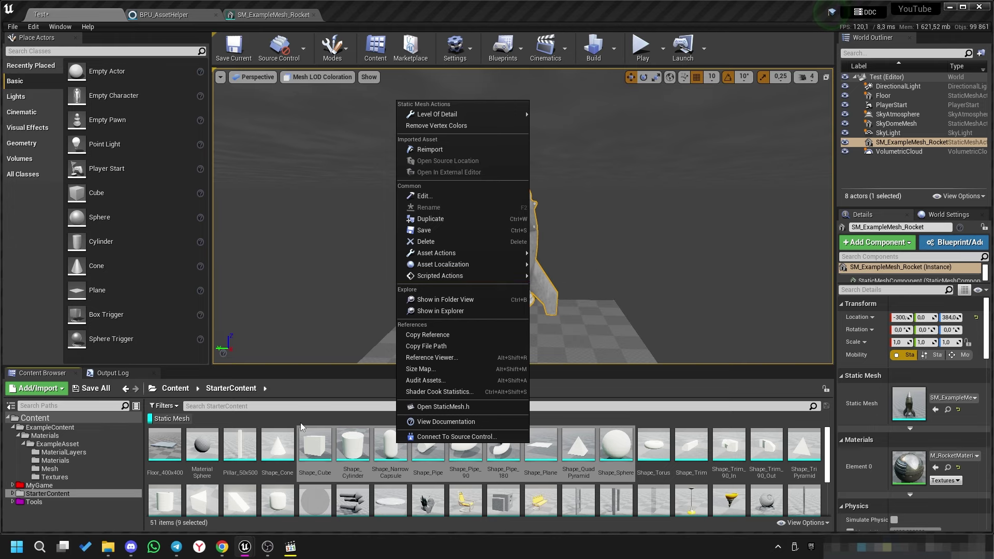
left_click(89, 515)
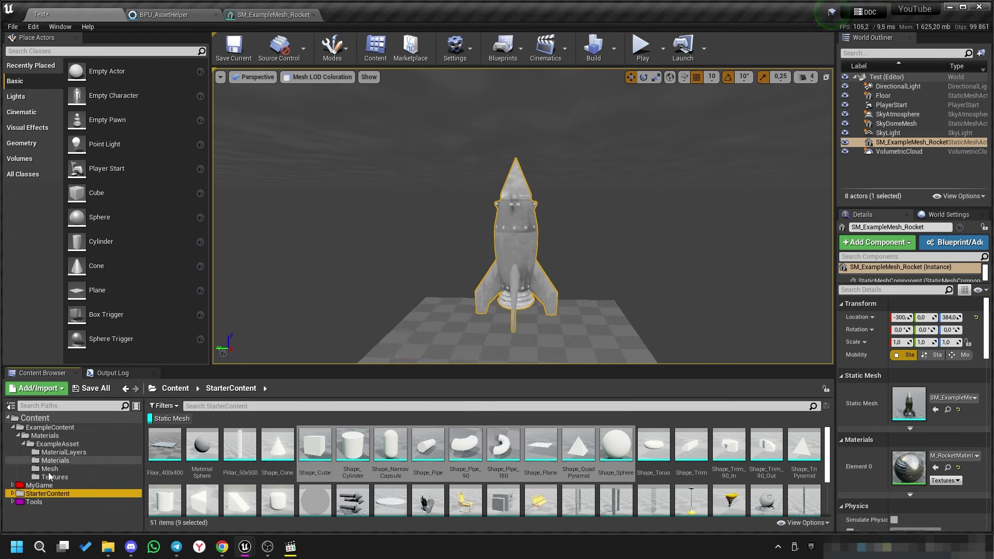
In Tools > Test, clear the Static Mesh filter, check BPU_AssetHelper's actions, and open it.
left_click(37, 511)
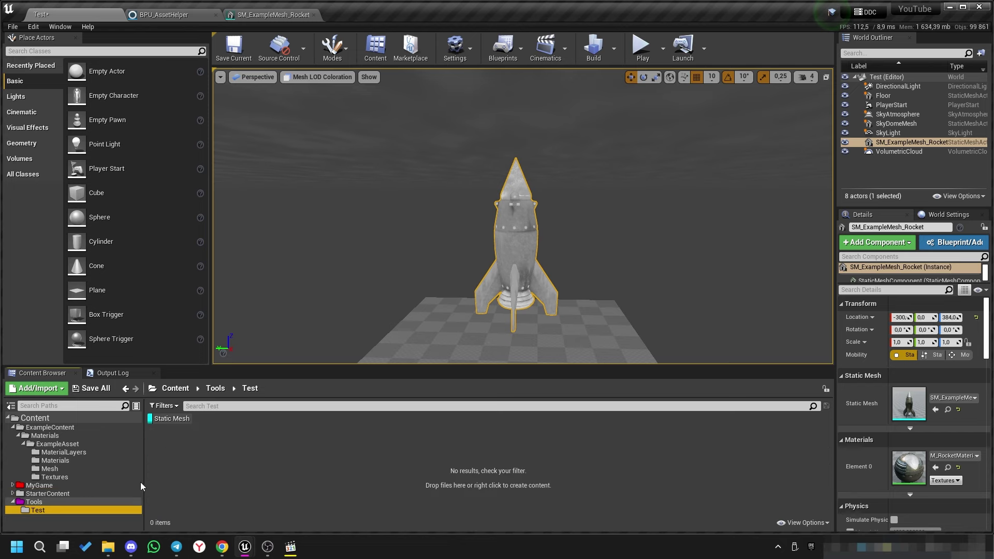
left_click(167, 420)
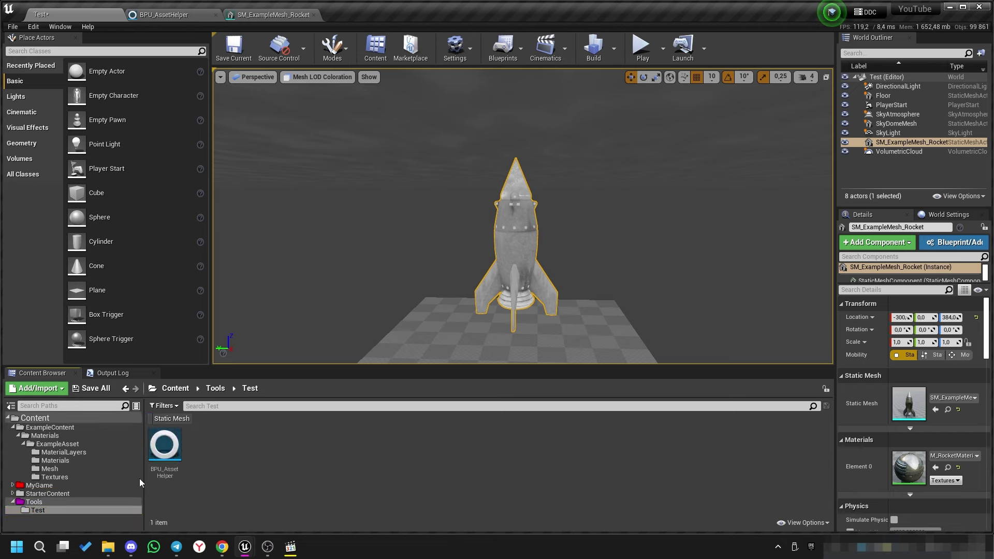
right_click(172, 447)
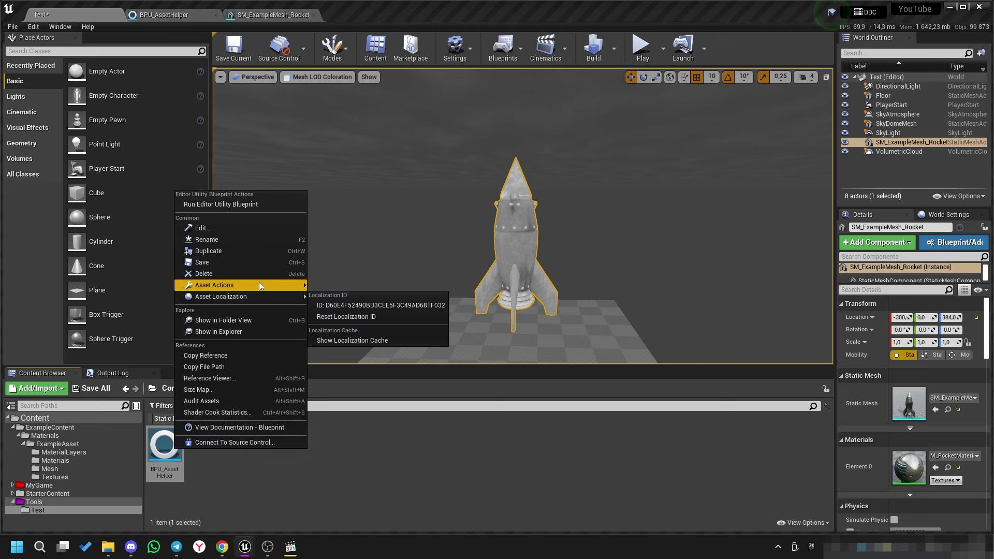
mouse_move(266, 280)
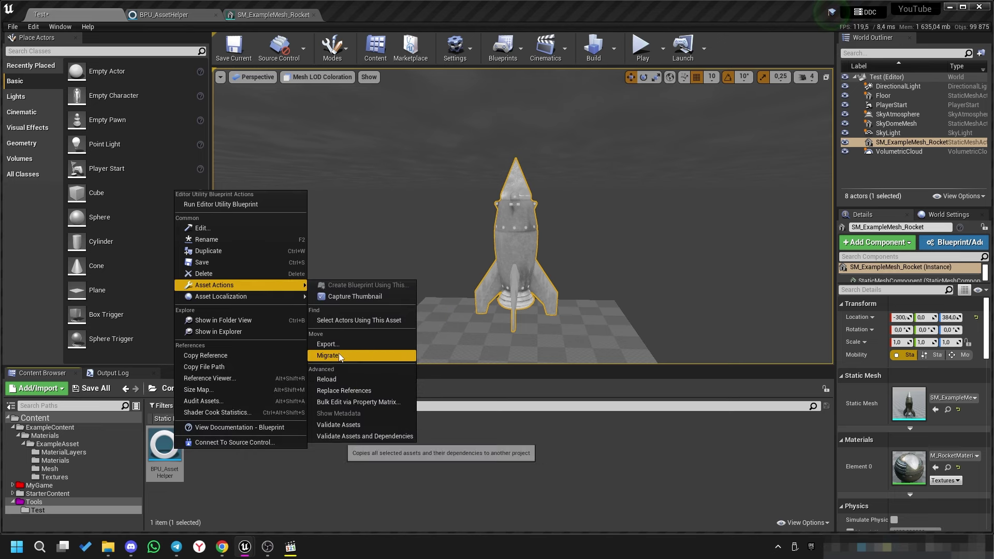
left_click(188, 472)
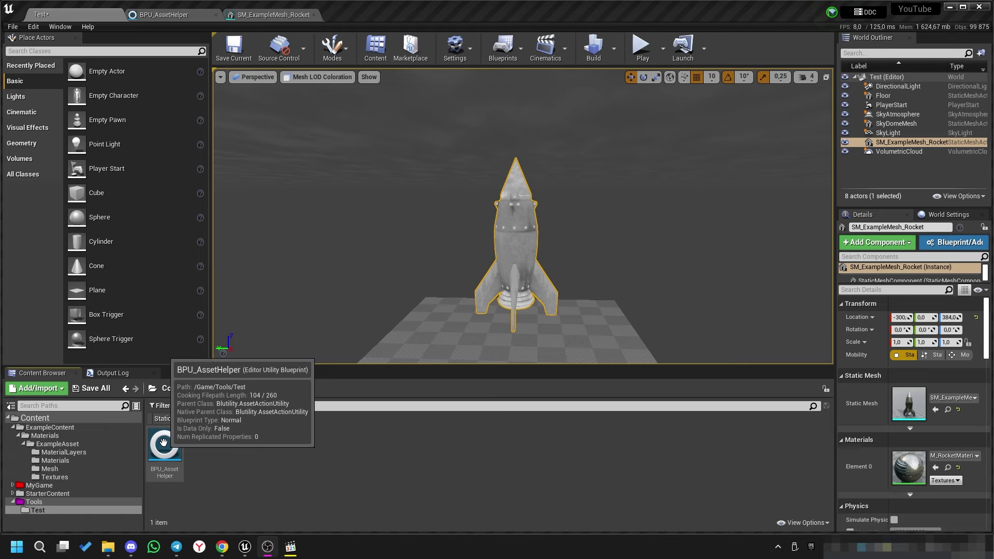
double_click(164, 443)
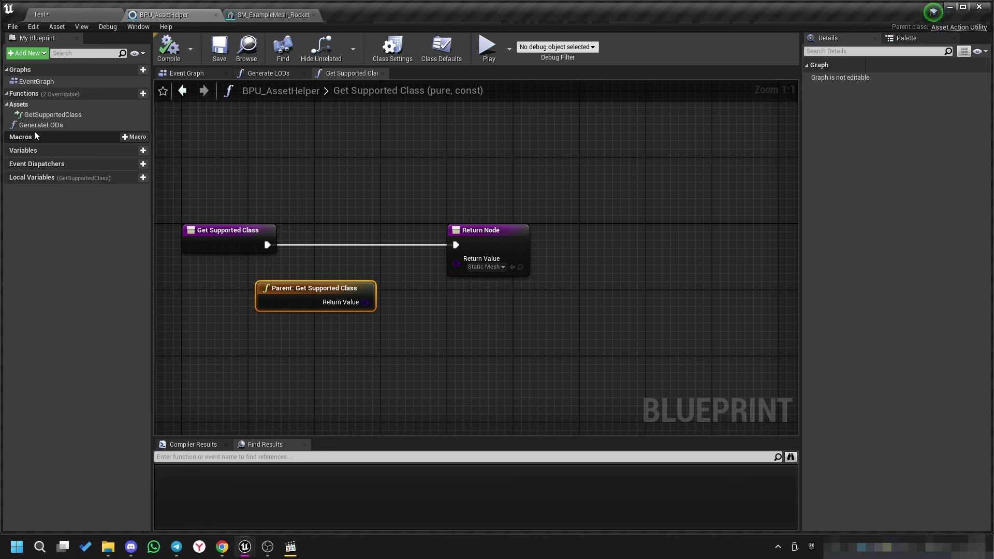
Rename BPU_AssetHelper to BPU_Helper_StaticMesh.
left_click(42, 14)
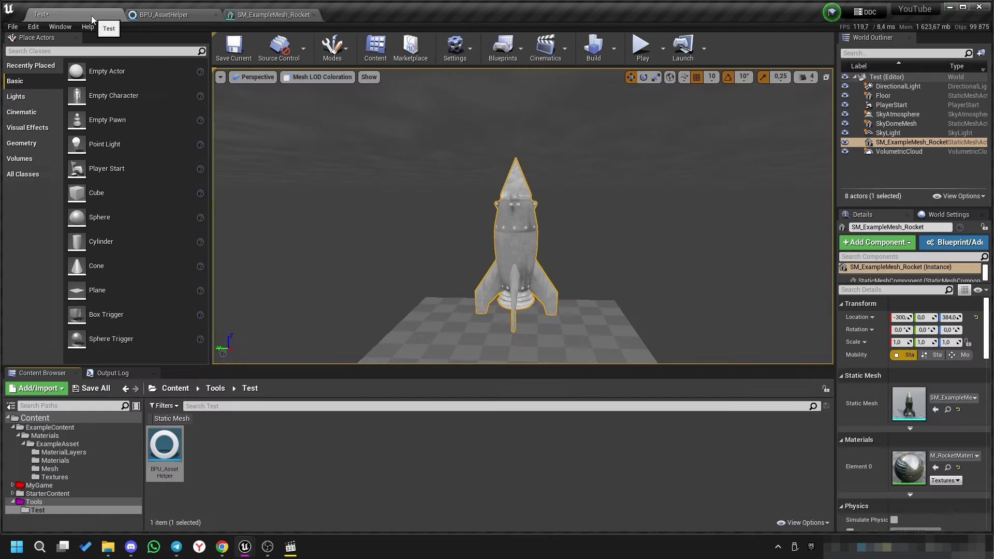
left_click(182, 430)
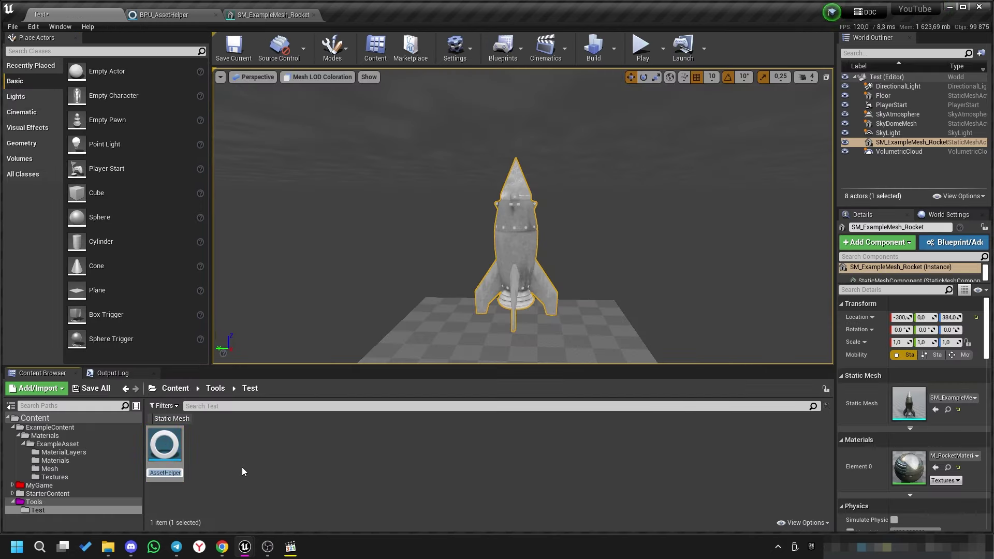
type("BPU_Asse")
key("BackSpace")
key("BackSpace")
key("BackSpace")
type("Static")
type("Mesh")
key("Home")
key("Right")
key("Right")
key("Right")
type("Helper_")
key("Return")
Create an AssetActionUtility Editor Utility Blueprint named BPU_Helper_Texture.
right_click(221, 449)
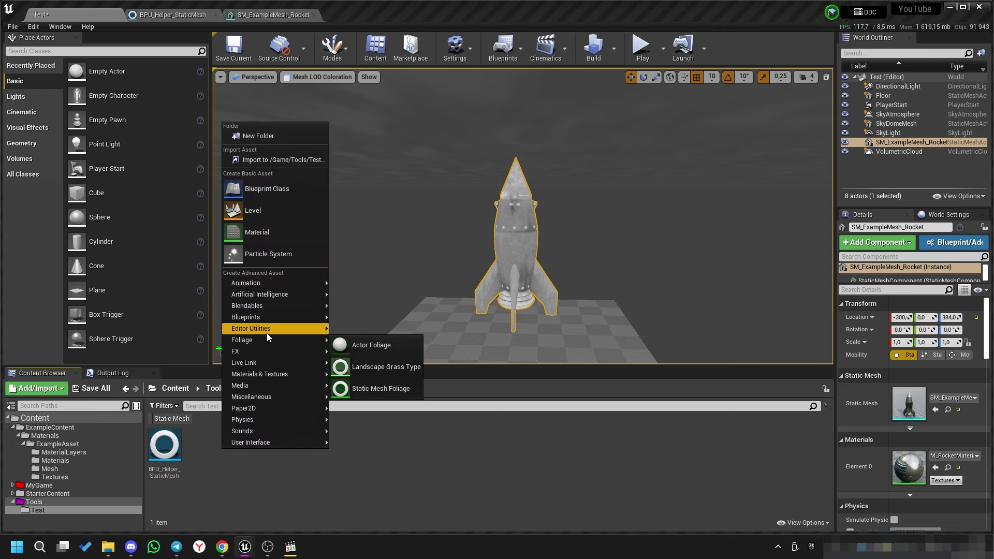
mouse_move(271, 331)
left_click(382, 334)
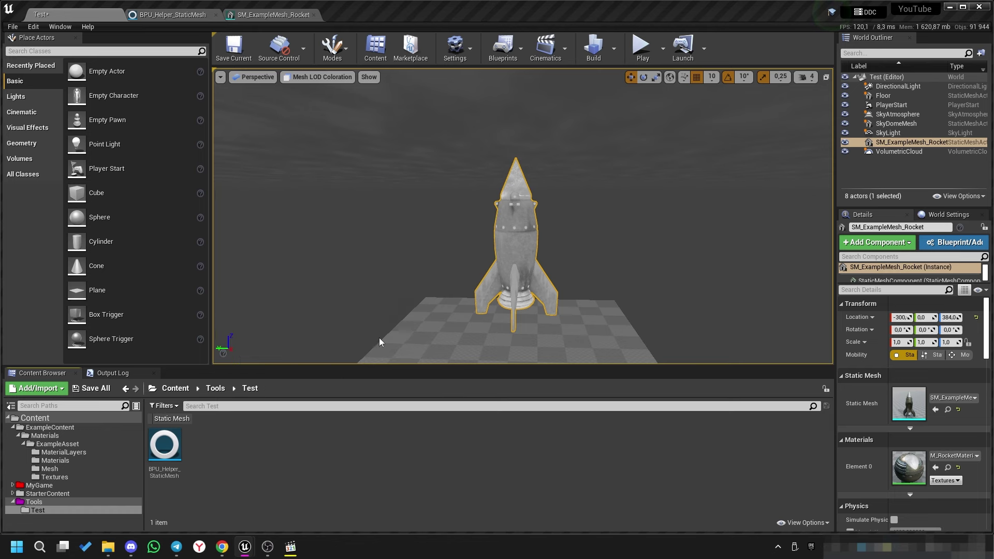
type("asse")
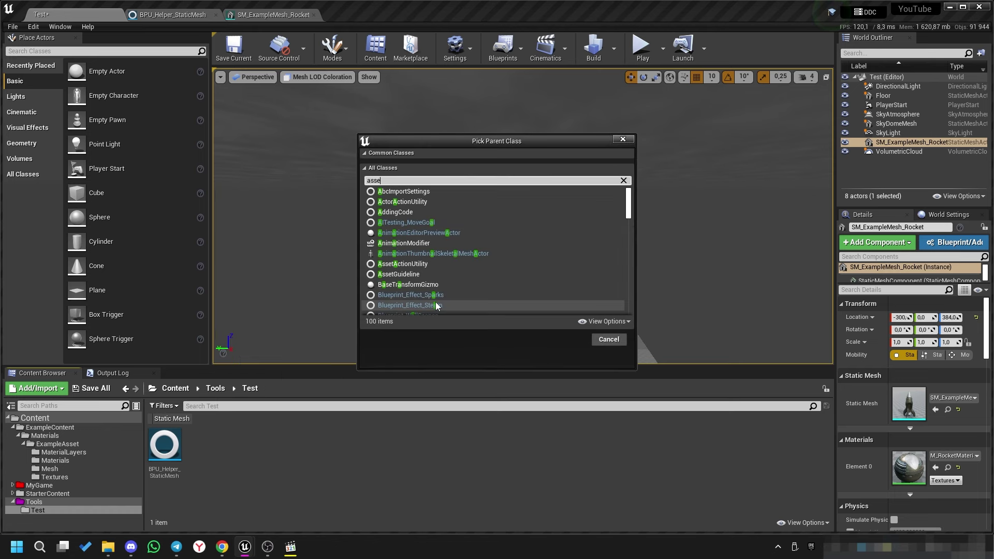
type("t ac")
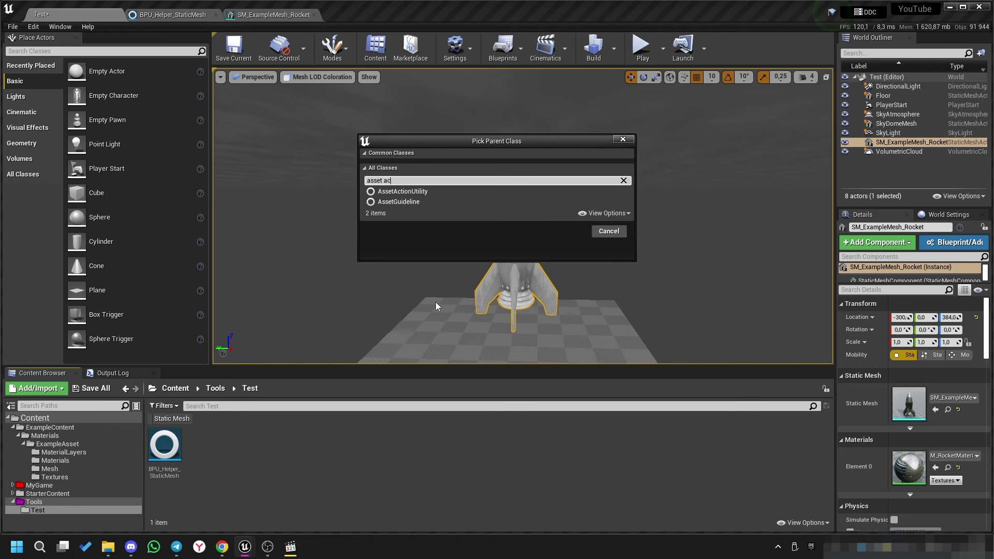
type("ti")
left_click(418, 191)
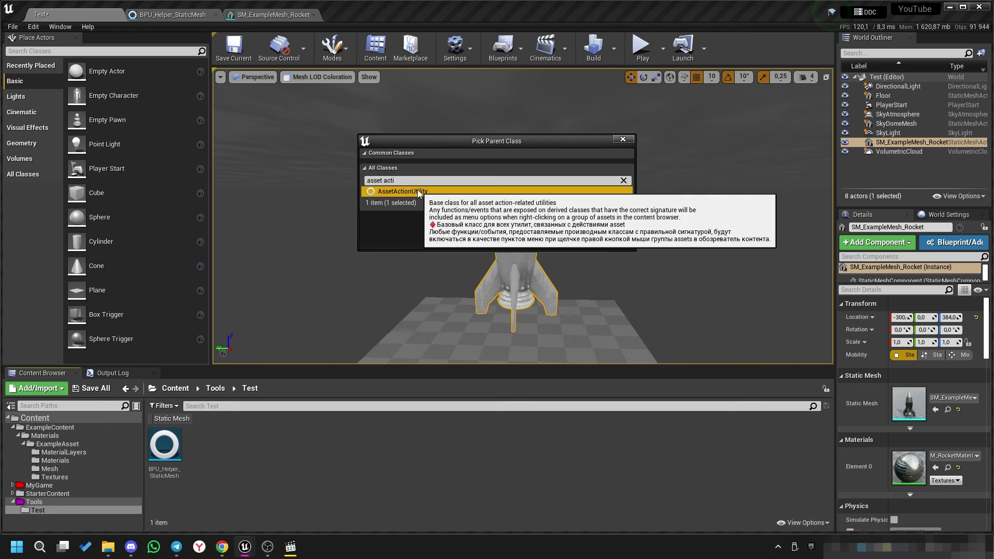
left_click(568, 220)
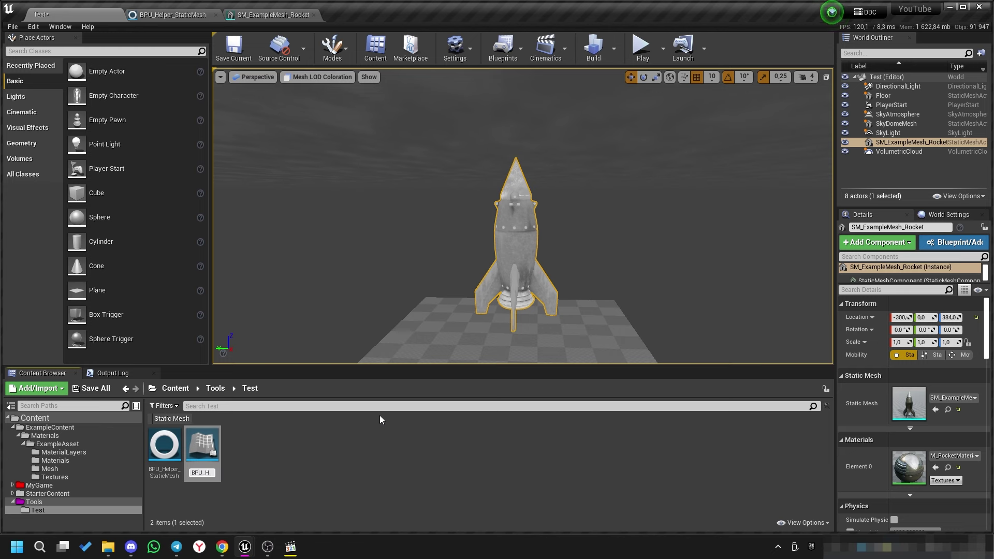
type("Texture")
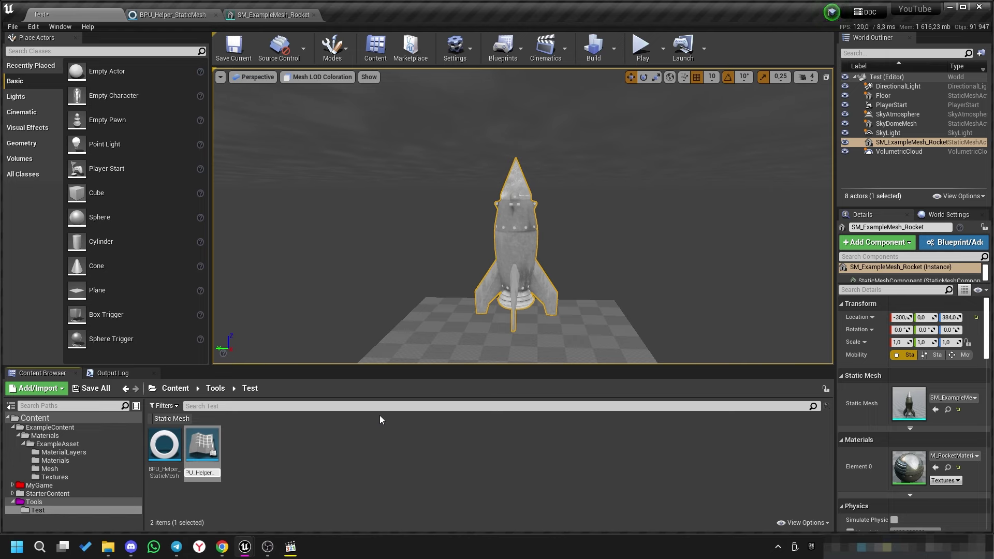
key("Return")
In BPU_Helper_Texture, override Get Supported Class and detach the parent call node.
double_click(203, 451)
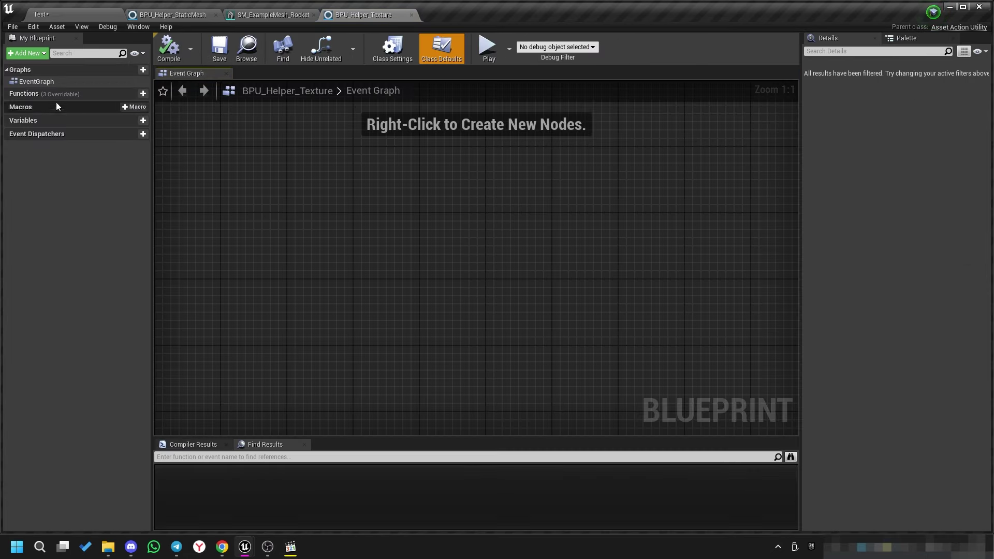
left_click(113, 95)
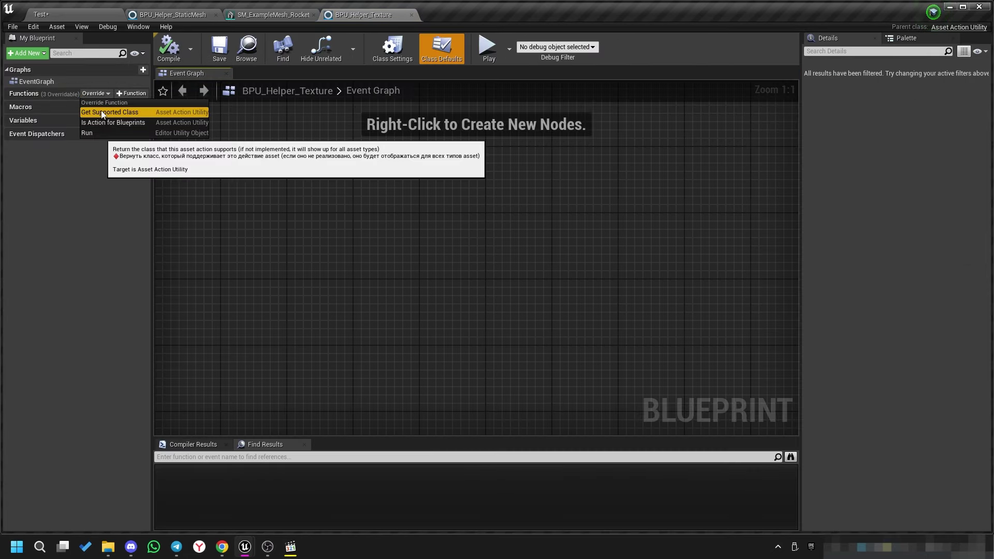
left_click(101, 110)
left_click_drag(539, 264, 447, 330)
left_click(493, 344, "alt")
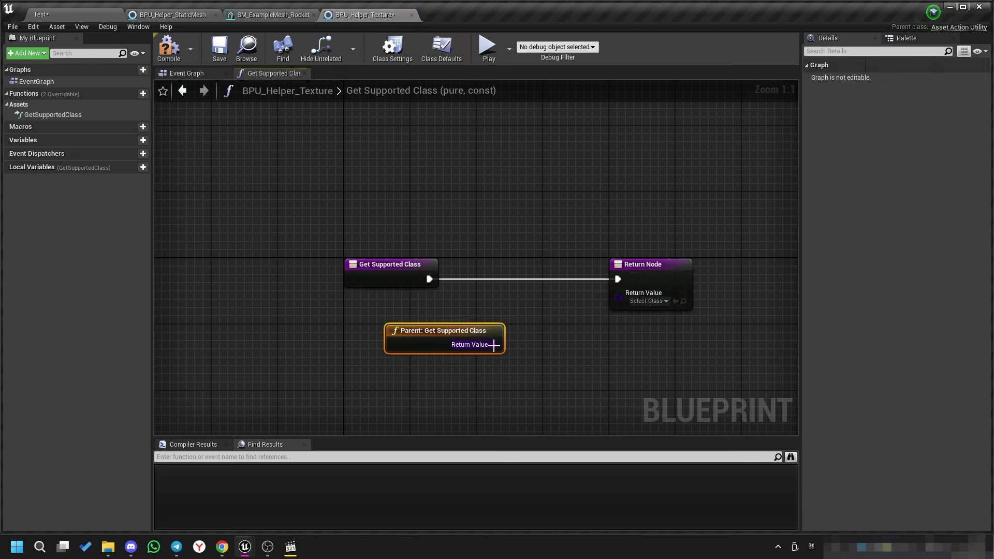
Set the Return Node's return value to the Texture class.
left_click(650, 302)
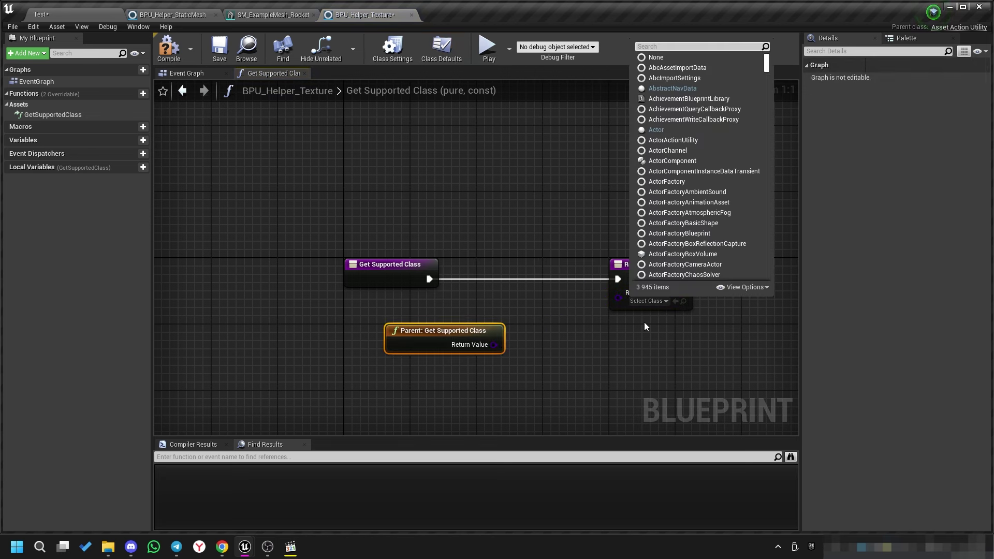
type("texture")
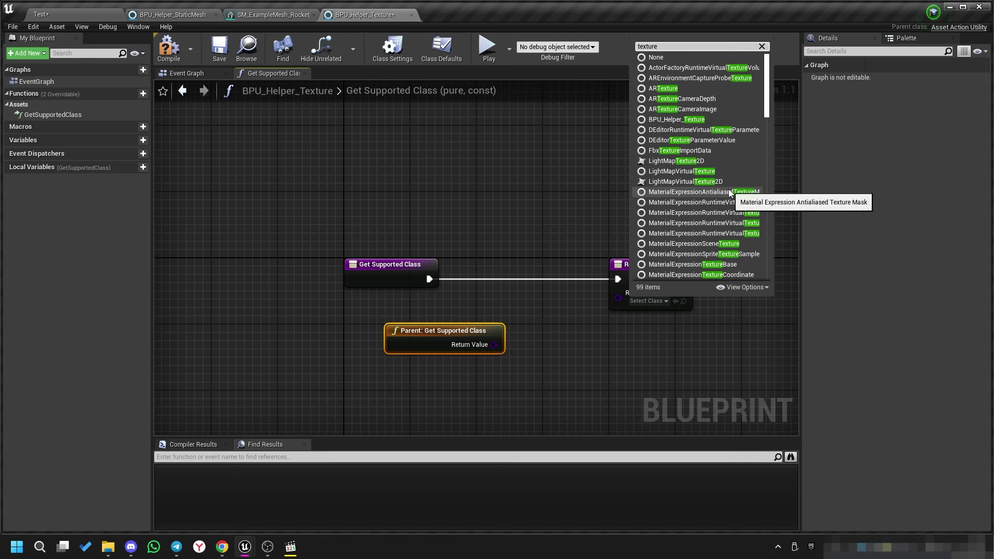
scroll(720, 207, "down", 3)
scroll(719, 205, "down", 3)
scroll(717, 203, "down", 3)
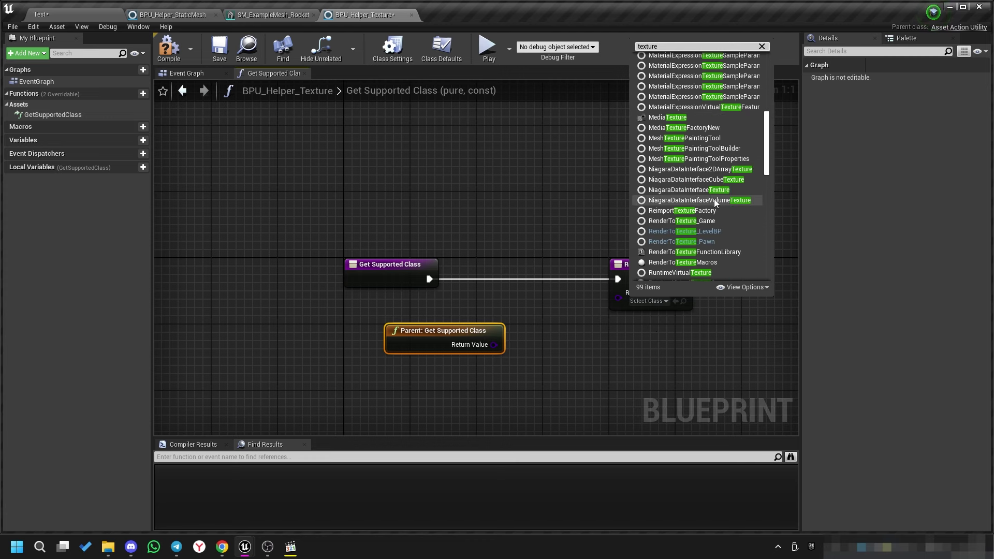
scroll(723, 232, "down", 3)
scroll(722, 232, "down", 2)
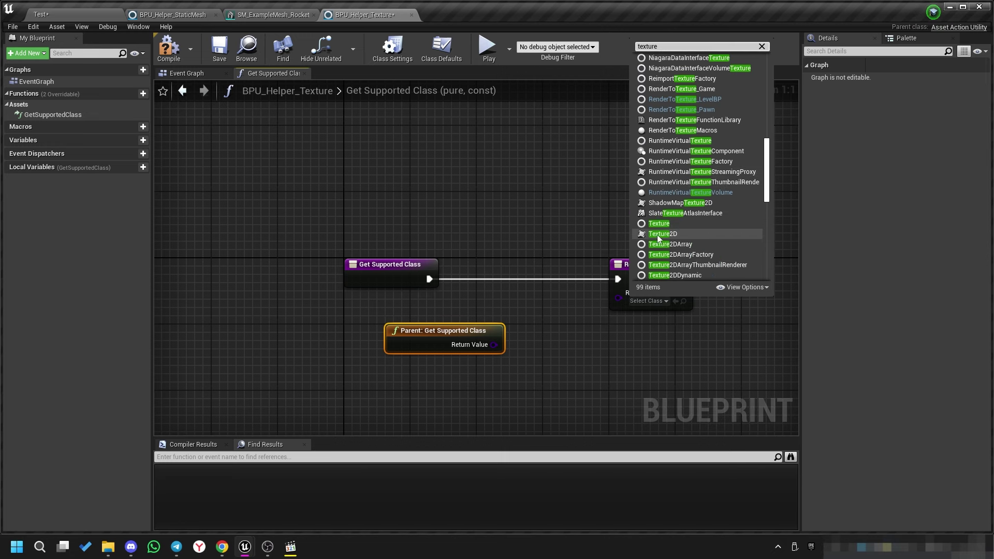
left_click(660, 223)
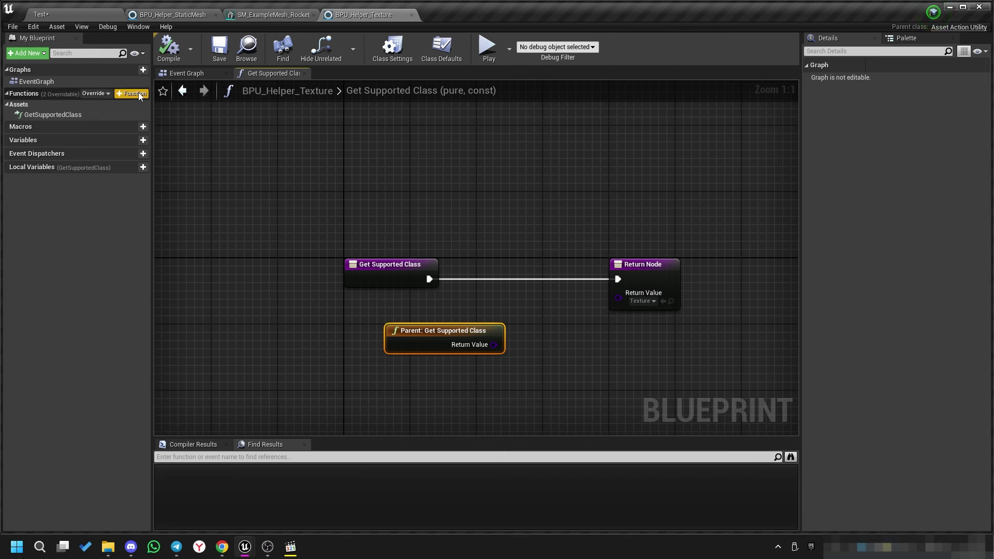
Add a SetMaxSize function containing pasted Get Selected Assets and For Each Loop nodes.
left_click(143, 93)
type("SetMax")
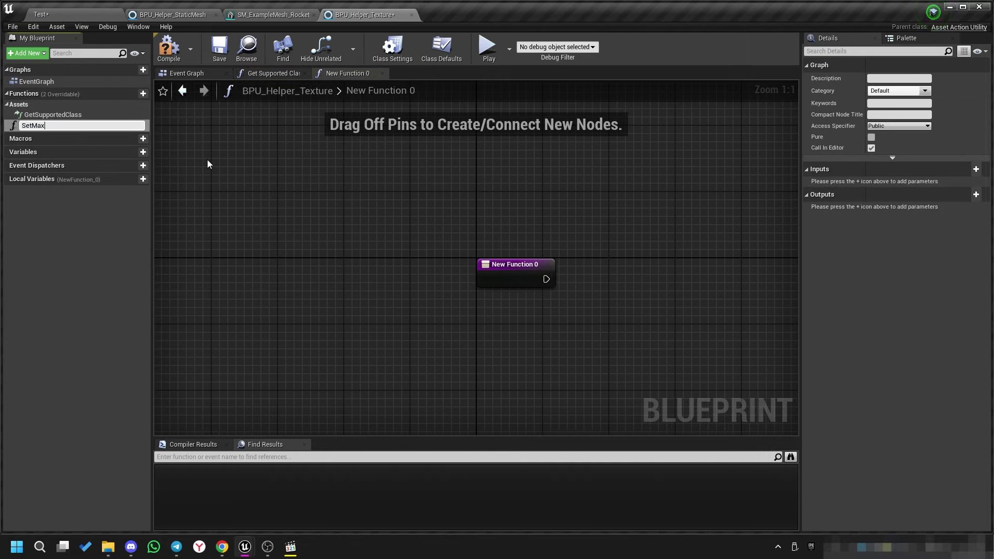
type("Size")
key("Return")
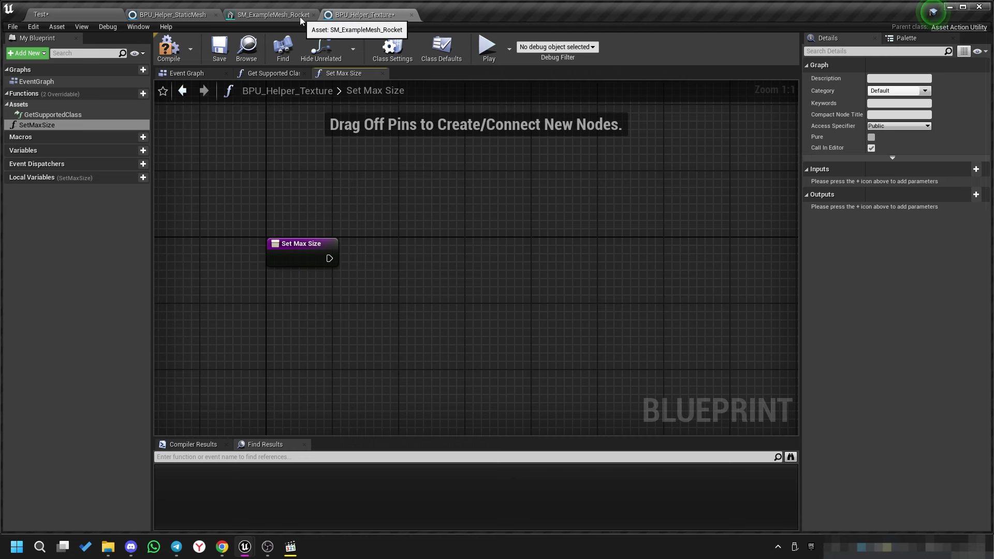
left_click(314, 14)
key("ctrl+v")
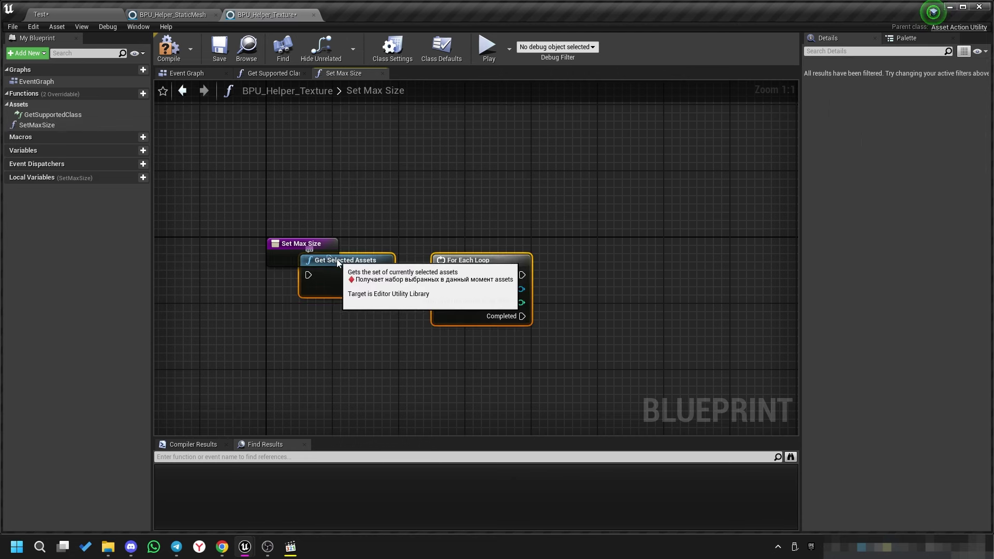
left_click_drag(300, 243, 249, 260)
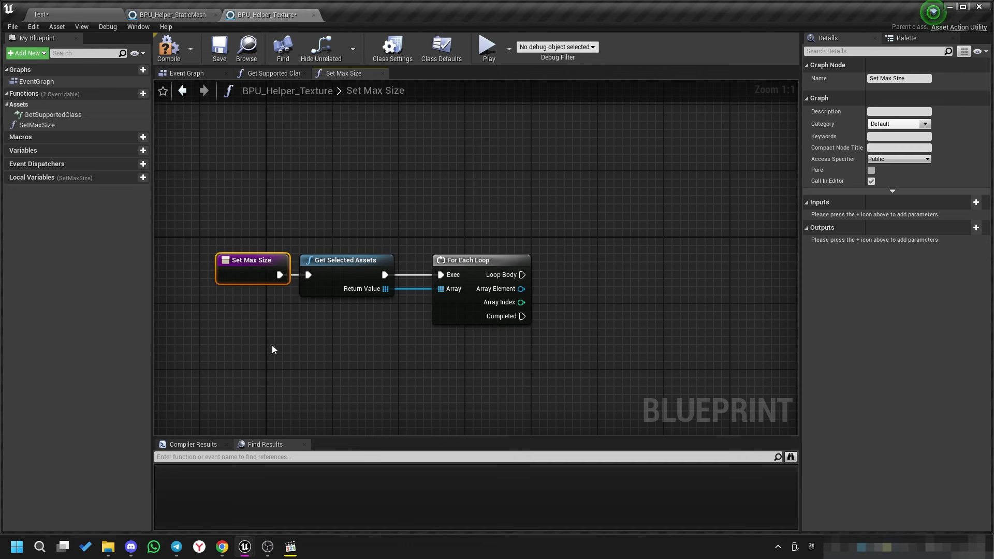
left_click_drag(274, 350, 539, 249)
left_click_drag(321, 269, 371, 252)
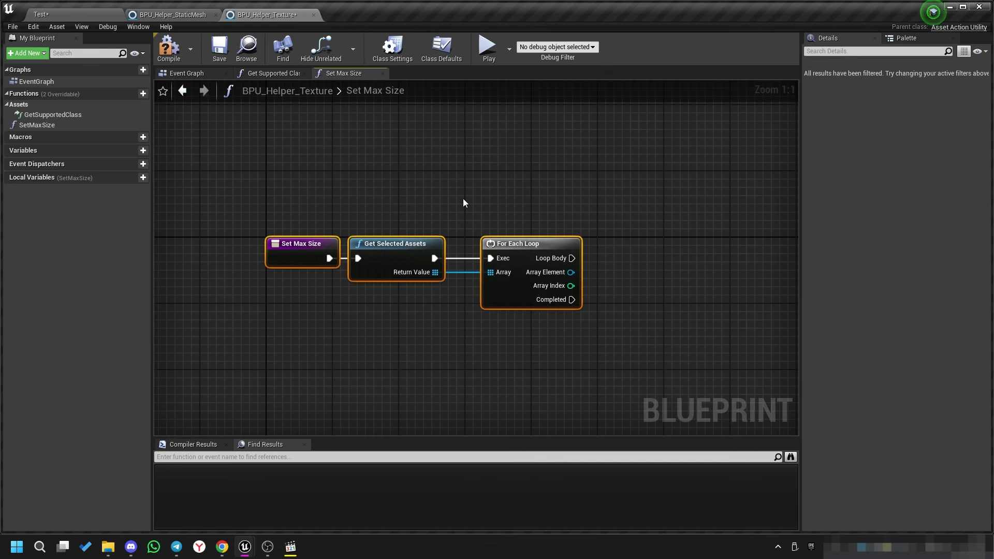
right_click_drag(463, 203, 305, 186)
Add a Cast To Texture node fed by Array Element and driven by Loop Body.
left_click_drag(412, 256, 471, 246)
type("ca")
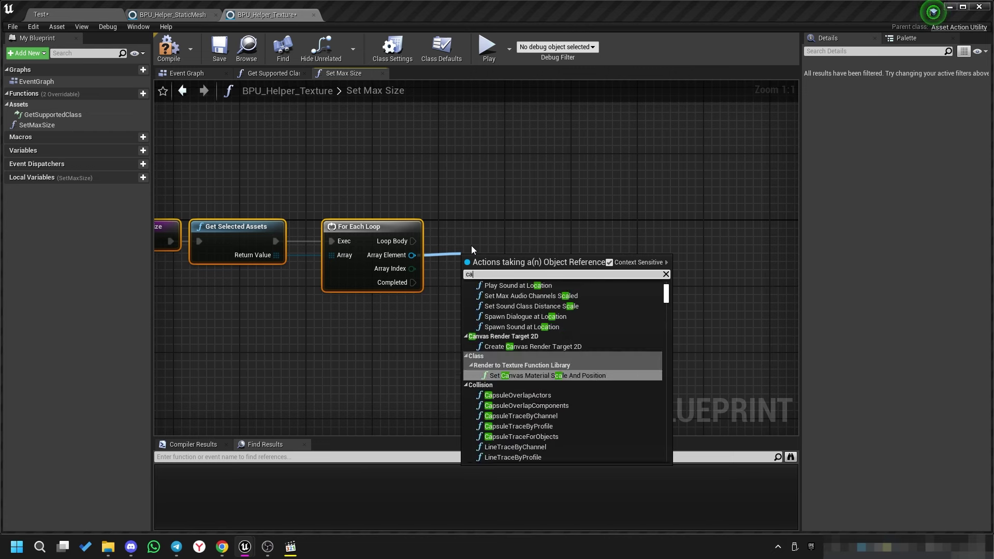
type("st te")
type("xture")
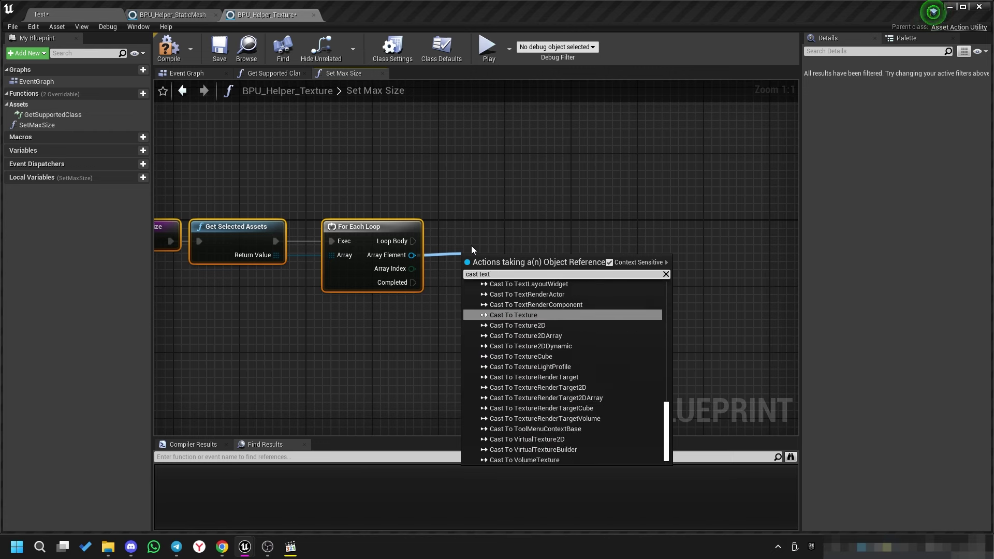
left_click(538, 381)
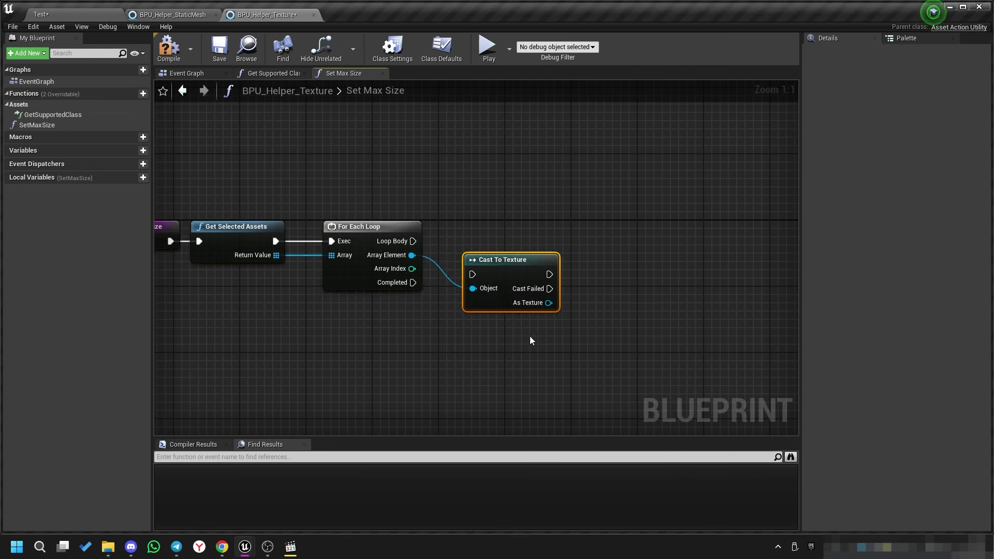
left_click_drag(413, 242, 472, 274)
key("q")
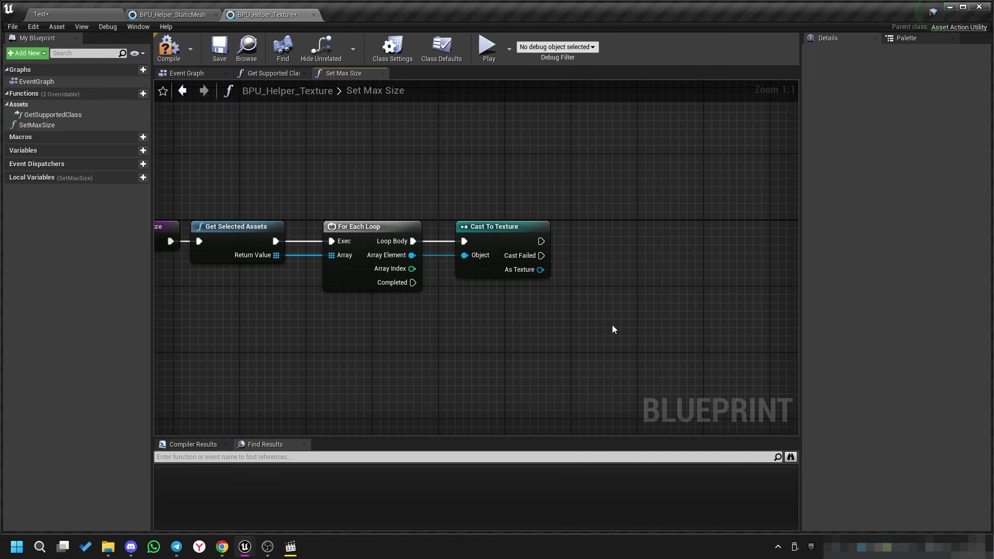
mouse_move(613, 325)
right_mouse_down()
mouse_move(509, 327)
mouse_move(484, 303)
right_mouse_up()
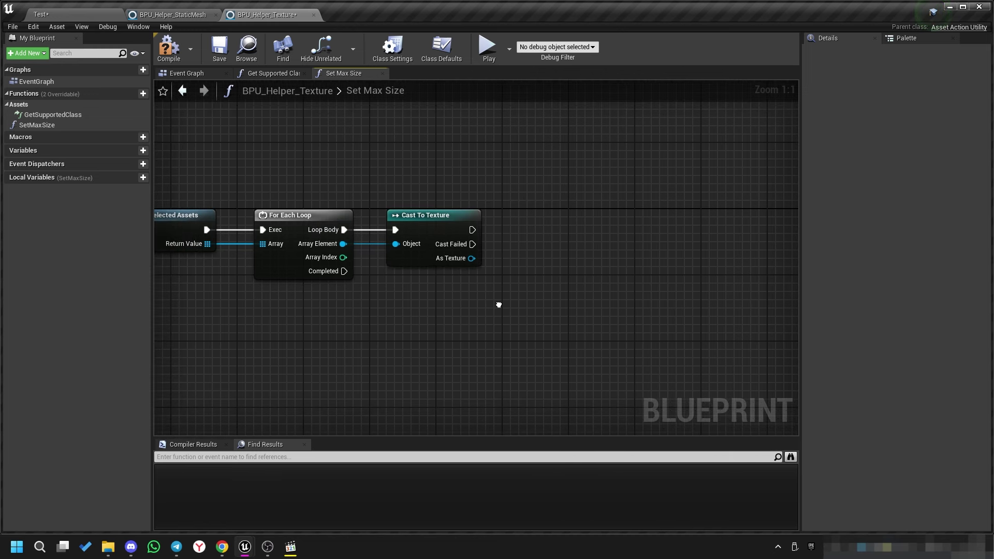
Add a Set Editor Property node wired from the cast's As Texture output.
left_click_drag(458, 254, 547, 251)
type("set")
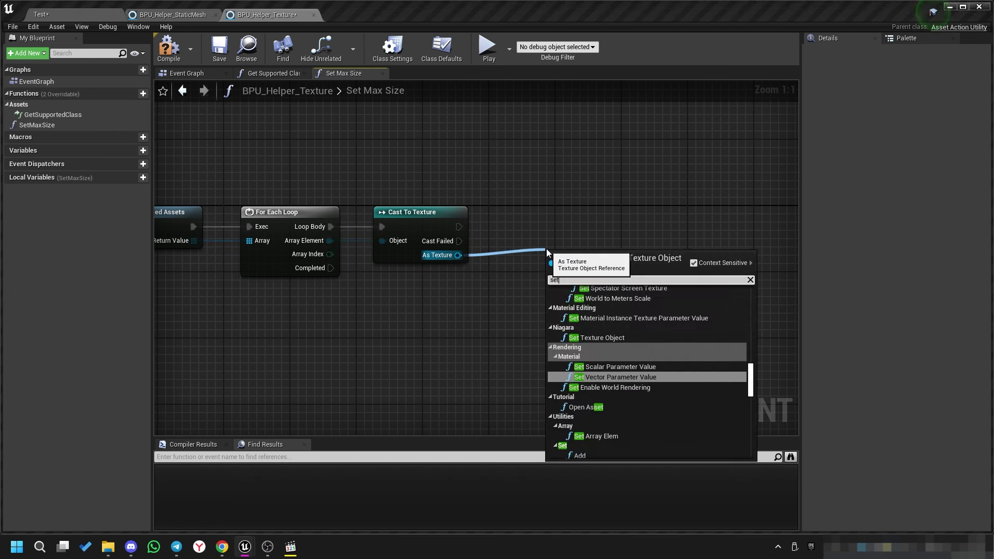
key("Escape")
left_click_drag(458, 254, 512, 264)
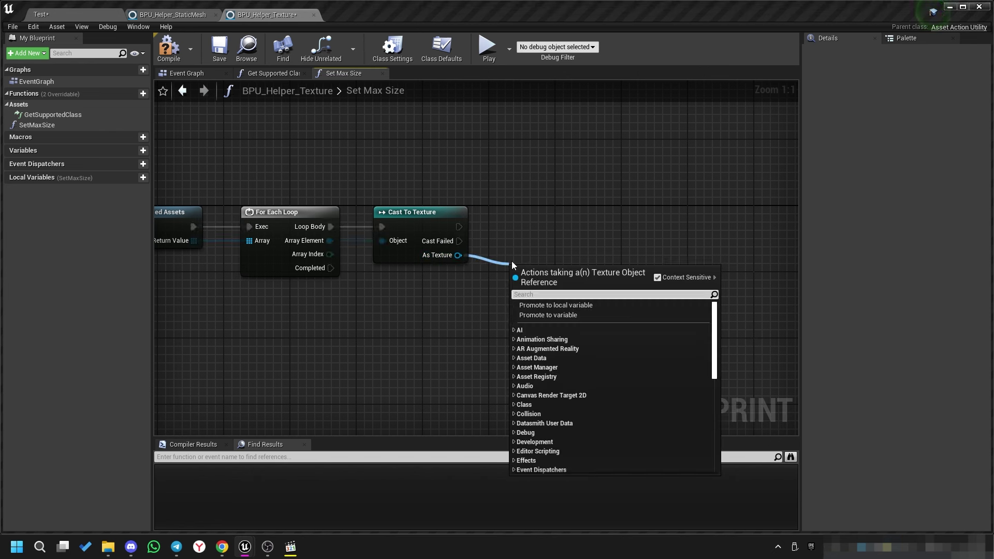
type("set ma")
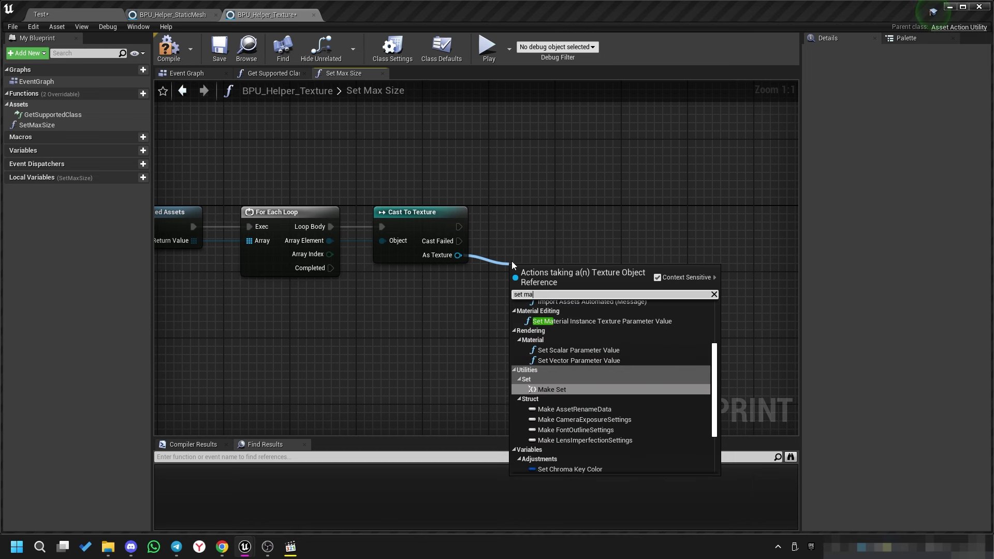
type("x")
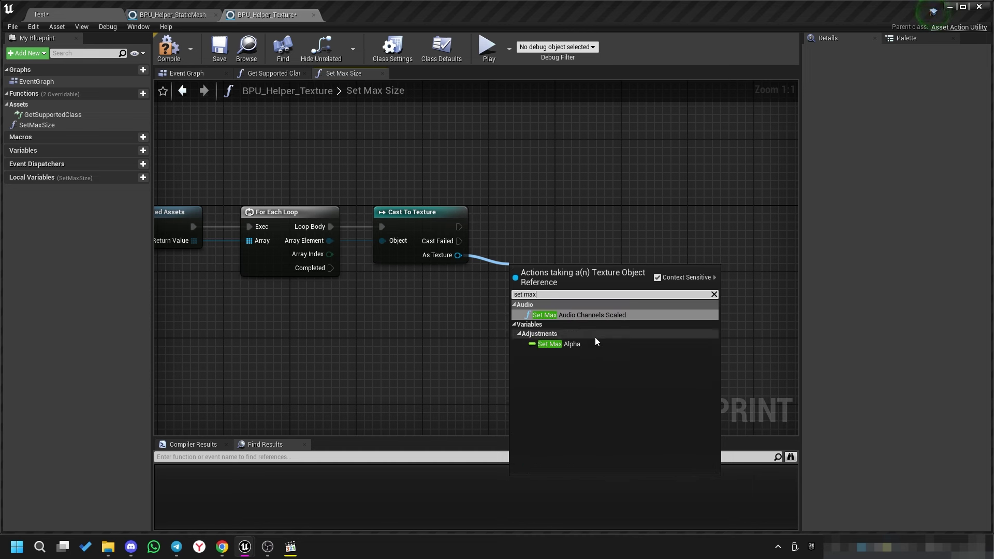
left_click(464, 314)
left_click_drag(453, 250, 520, 262)
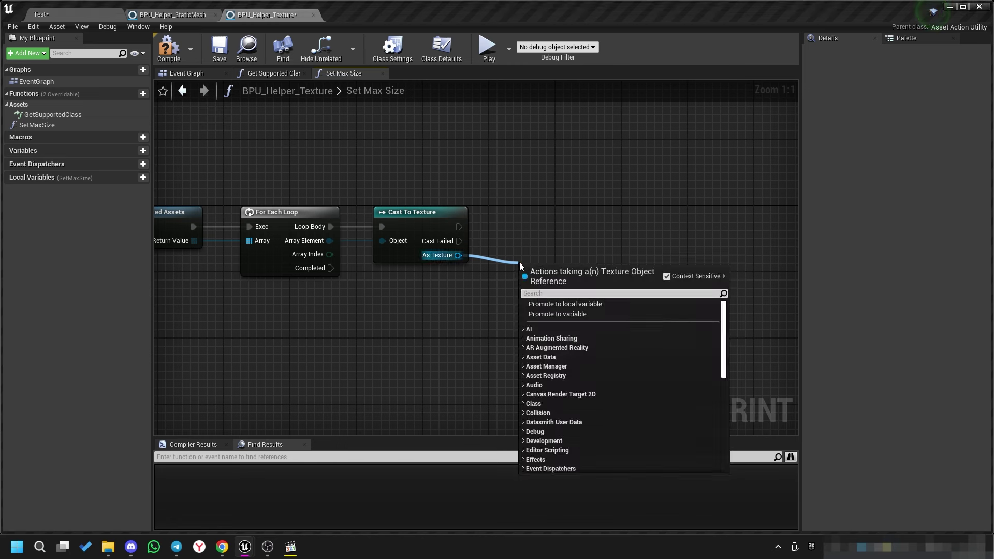
type("set ")
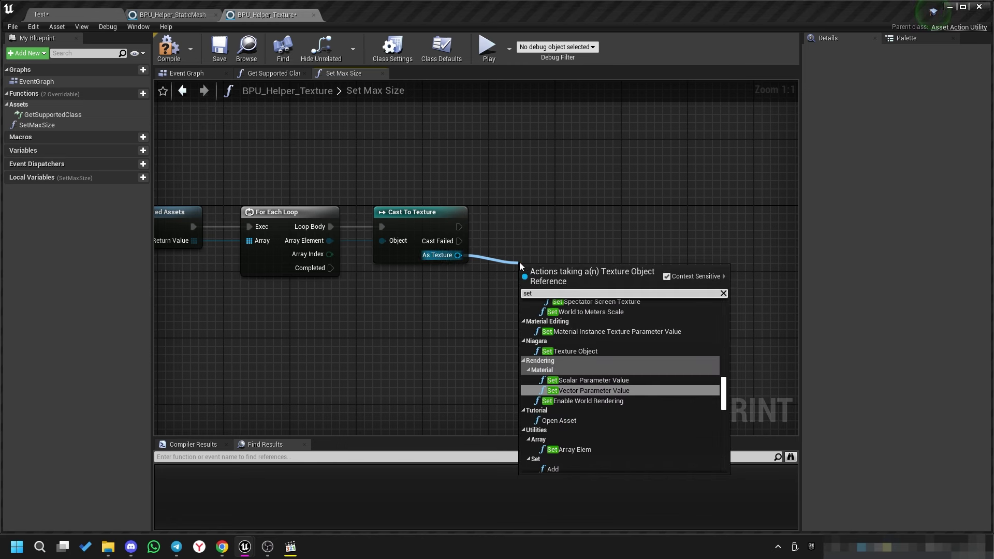
type("edito")
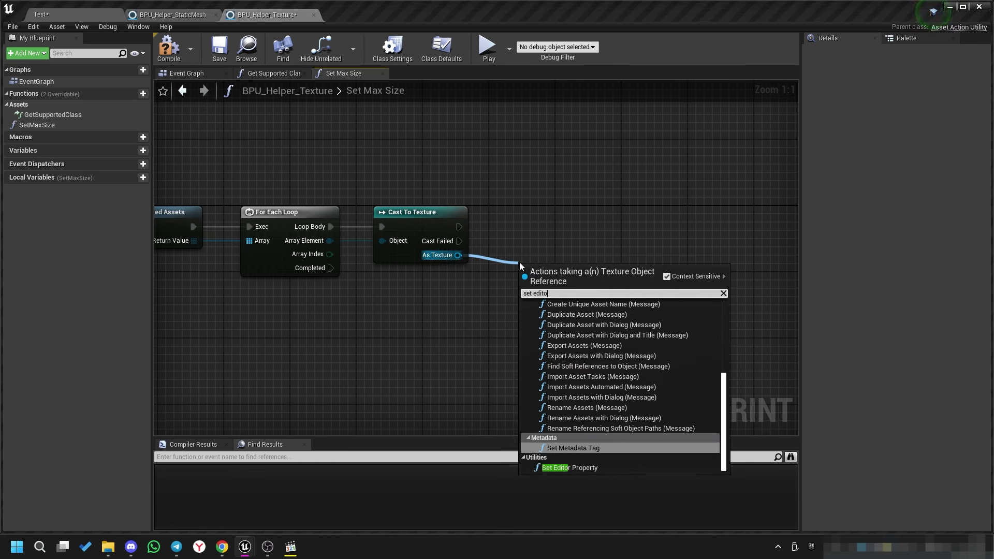
type("r pro")
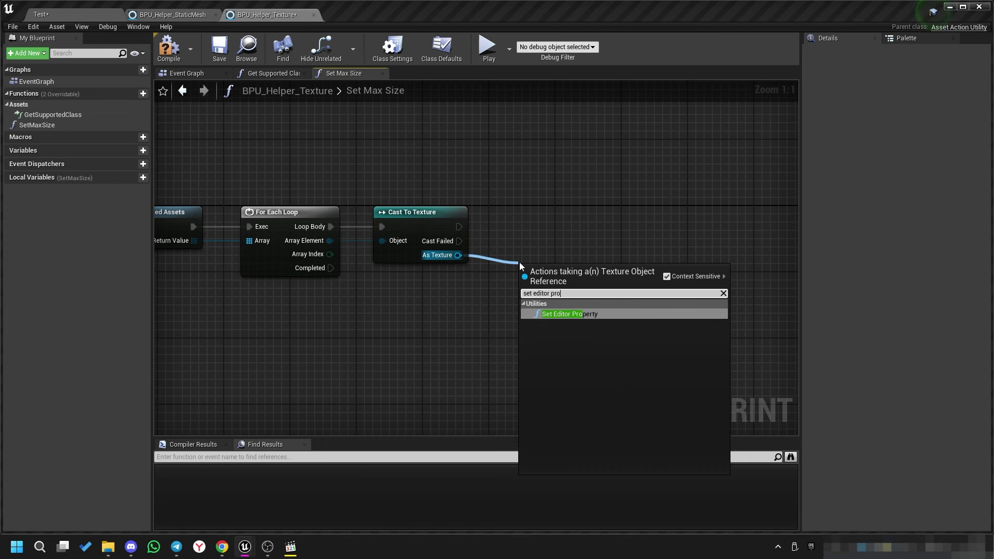
left_click(594, 317)
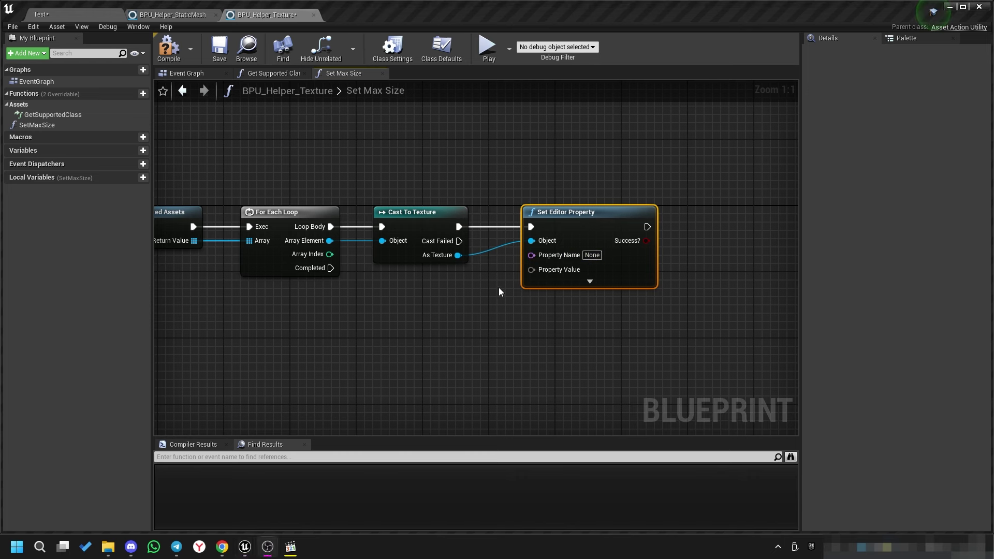
right_click_drag(564, 261, 584, 281)
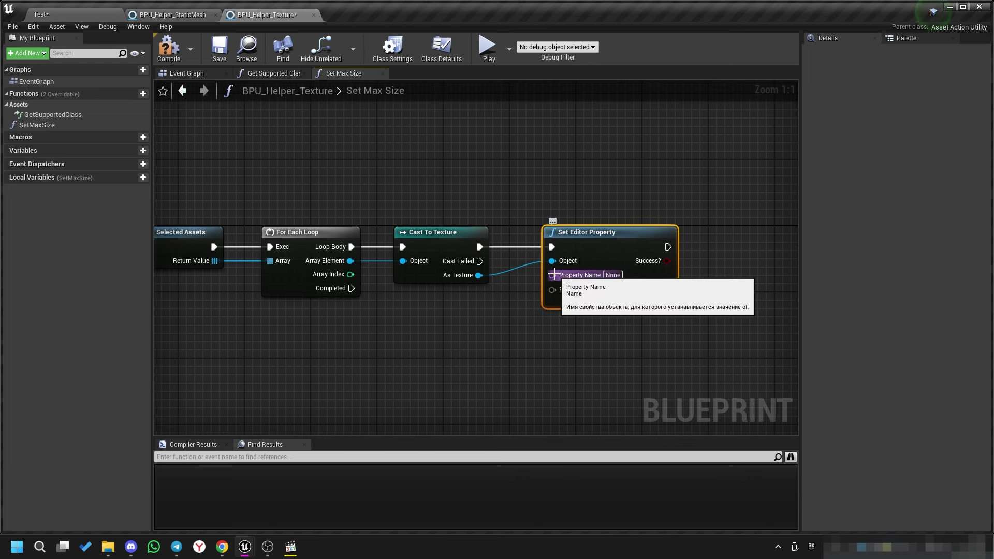
left_click_drag(444, 205, 445, 319)
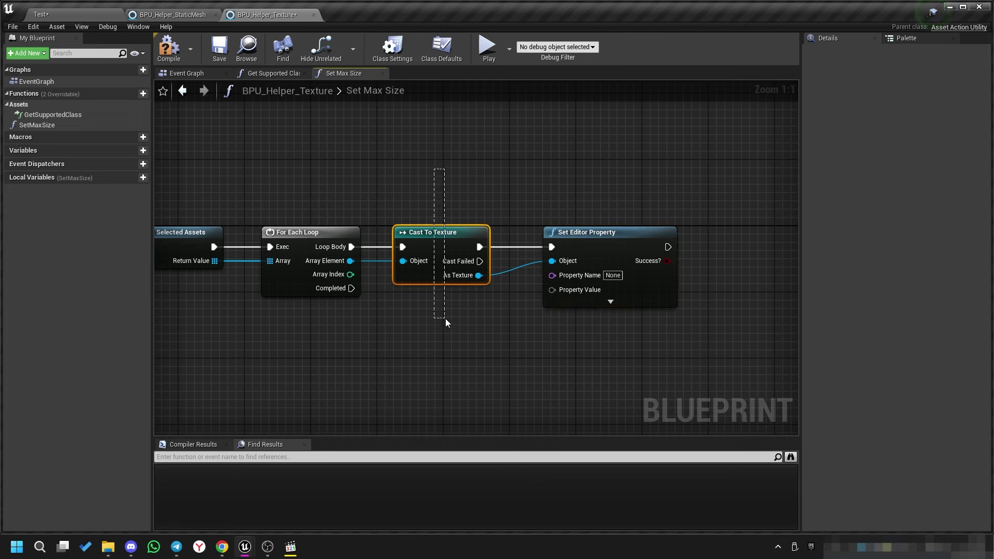
Open the T_ExampleLayers_Metal01_D texture and filter its details to Maximum Texture Size, currently 0.
left_click(77, 12)
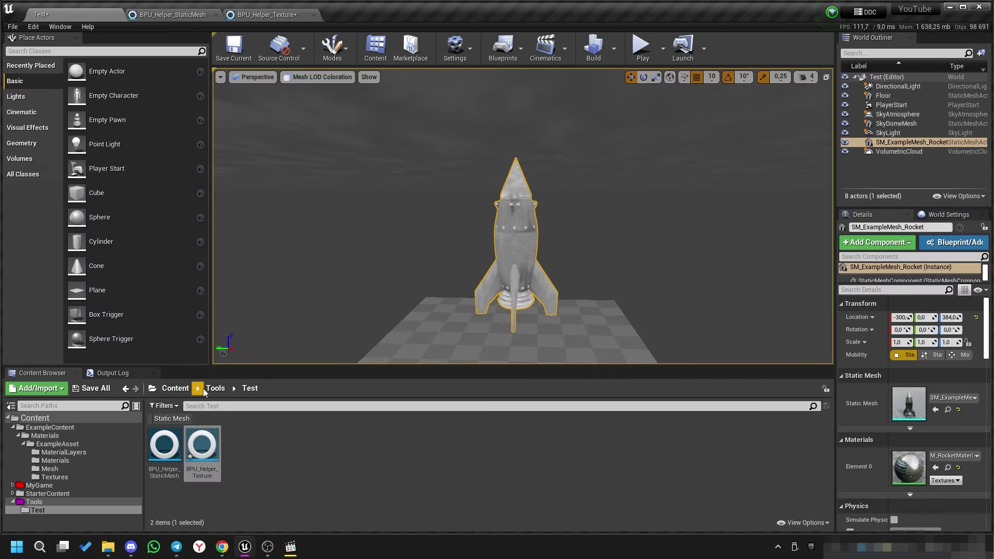
left_click(54, 478)
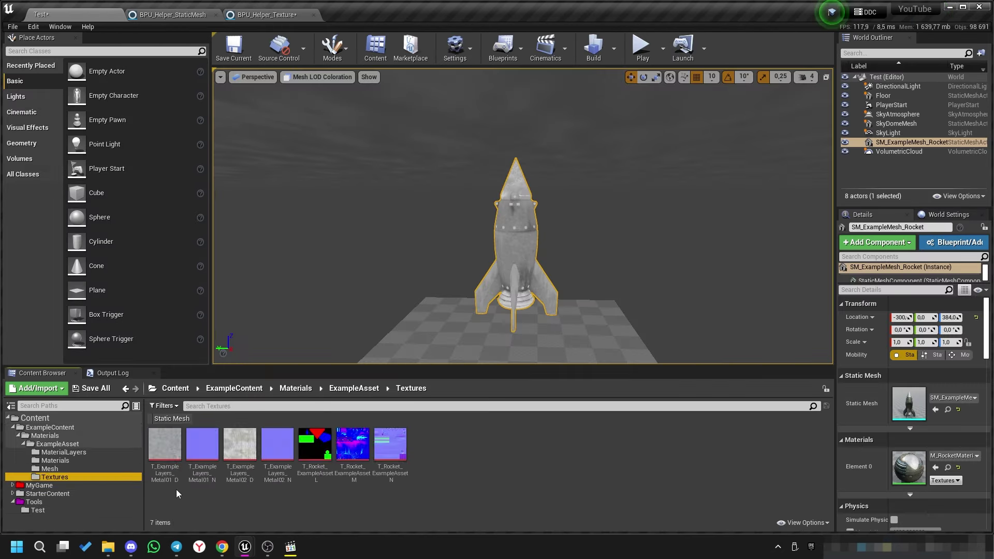
double_click(165, 449)
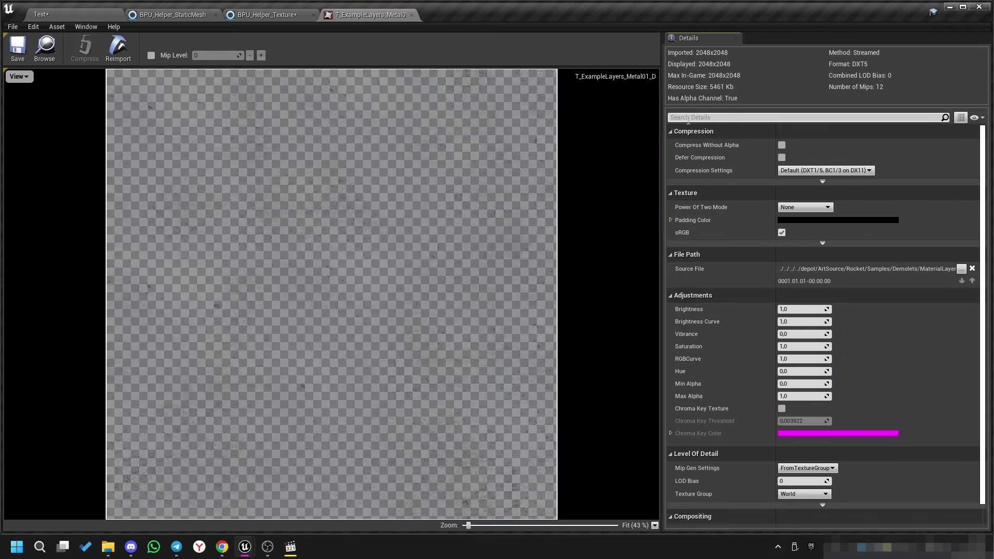
type("max")
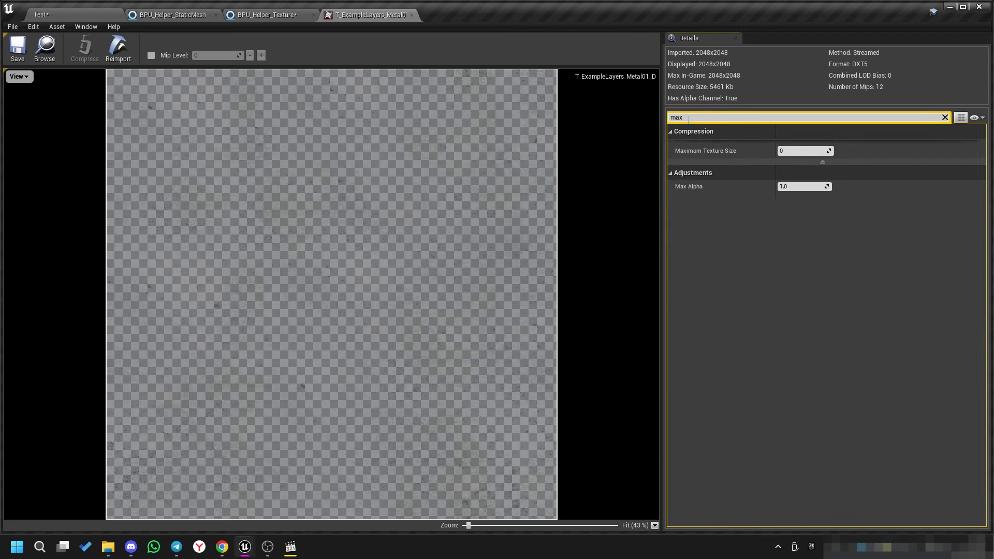
mouse_move(697, 155)
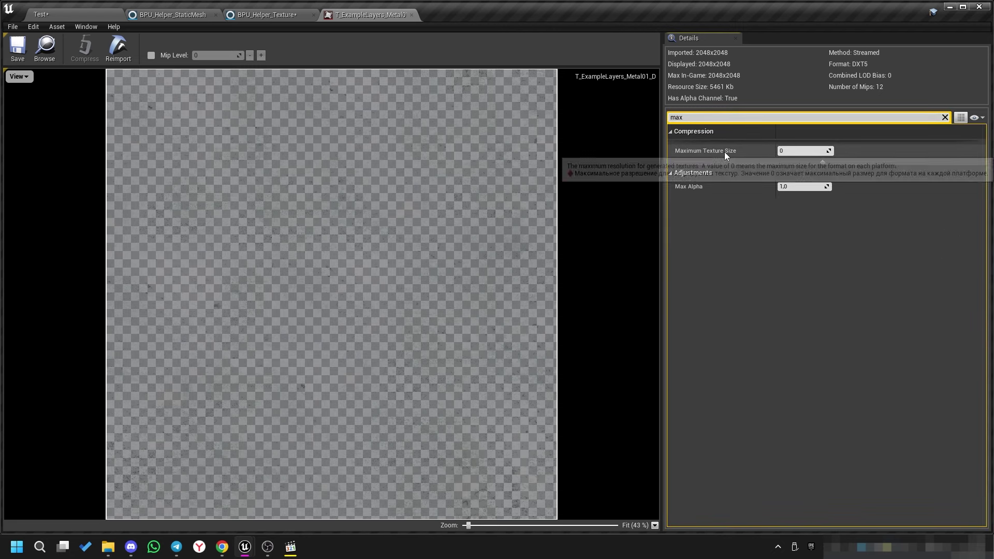
key("alt+Tab")
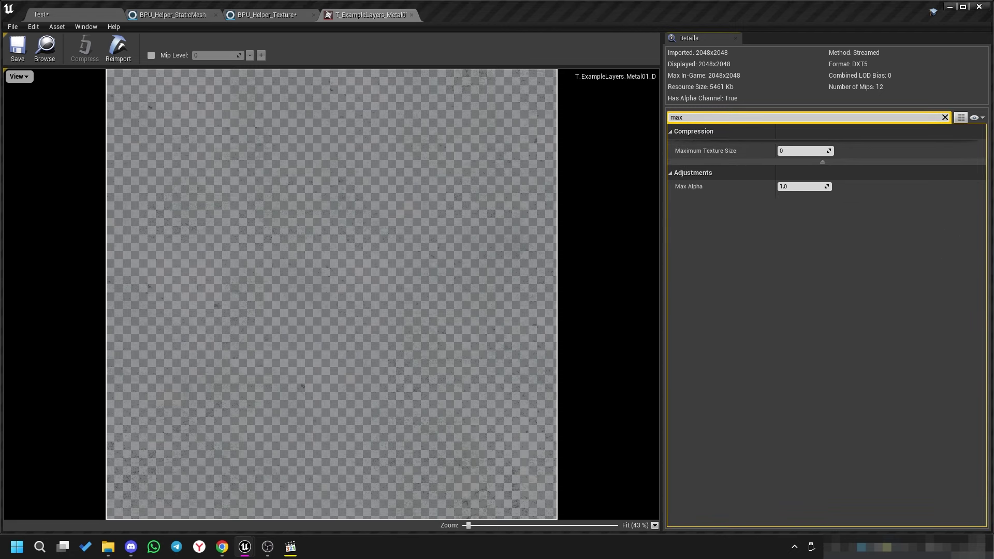
In BPU_Helper_Texture, set the Set Editor Property node's Property Name to MaxTextureSize.
left_click(288, 15)
left_click(614, 277)
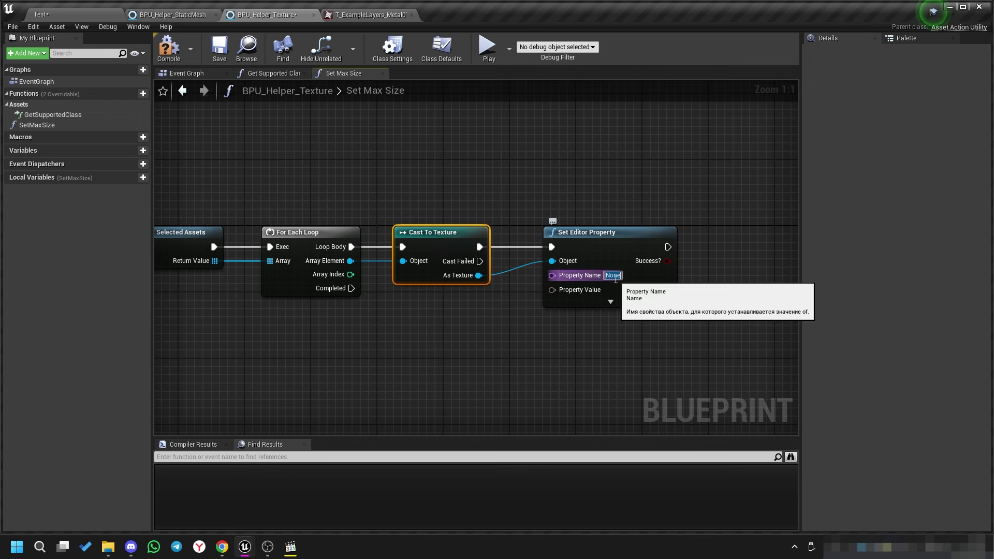
type("MaxTextureSize")
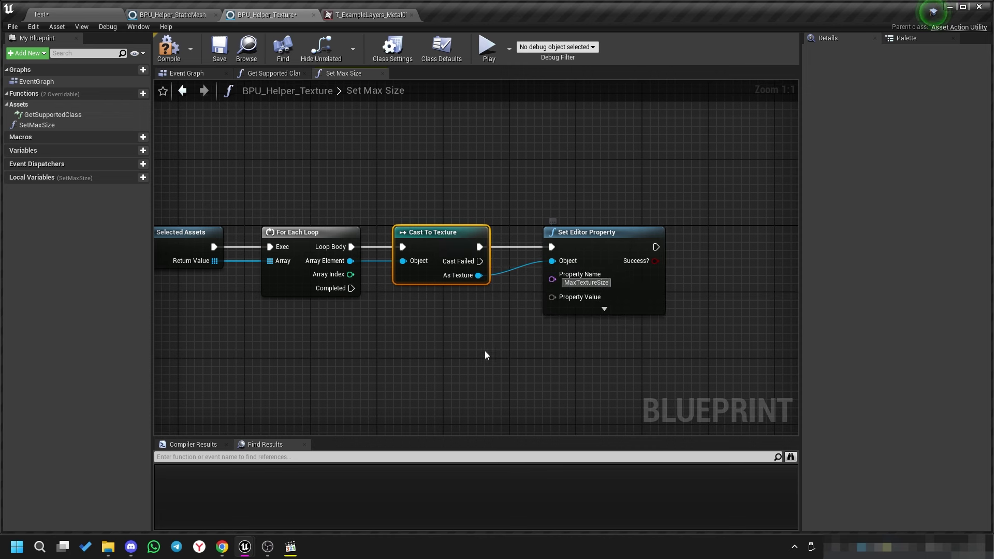
left_click(493, 344)
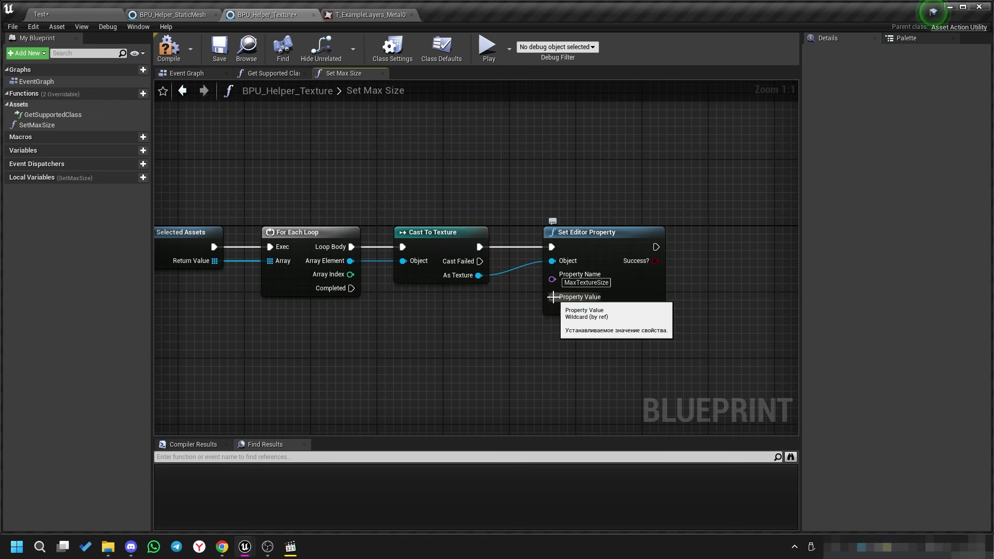
Feed Property Value from a new Make Literal Int node with value 512.
left_click_drag(553, 298, 476, 327)
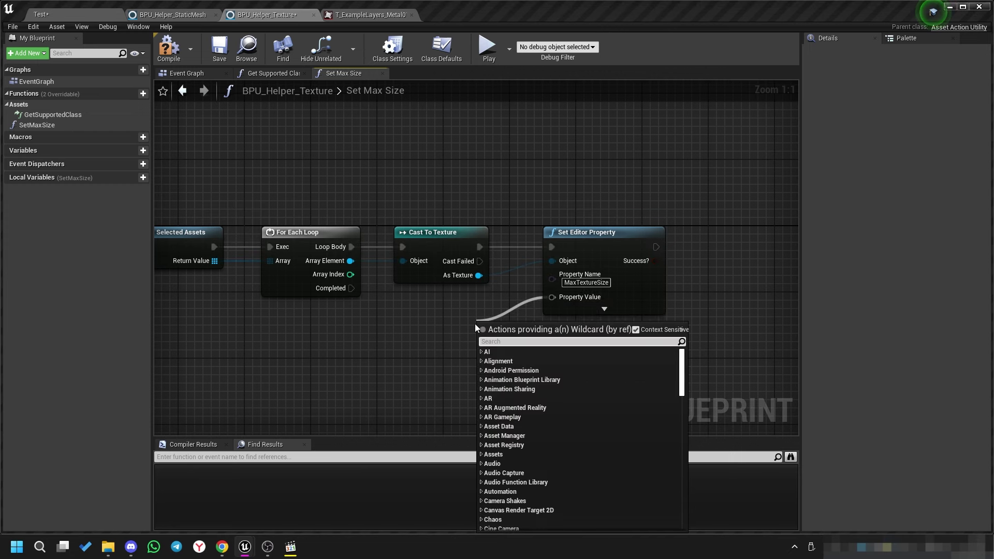
type("ma")
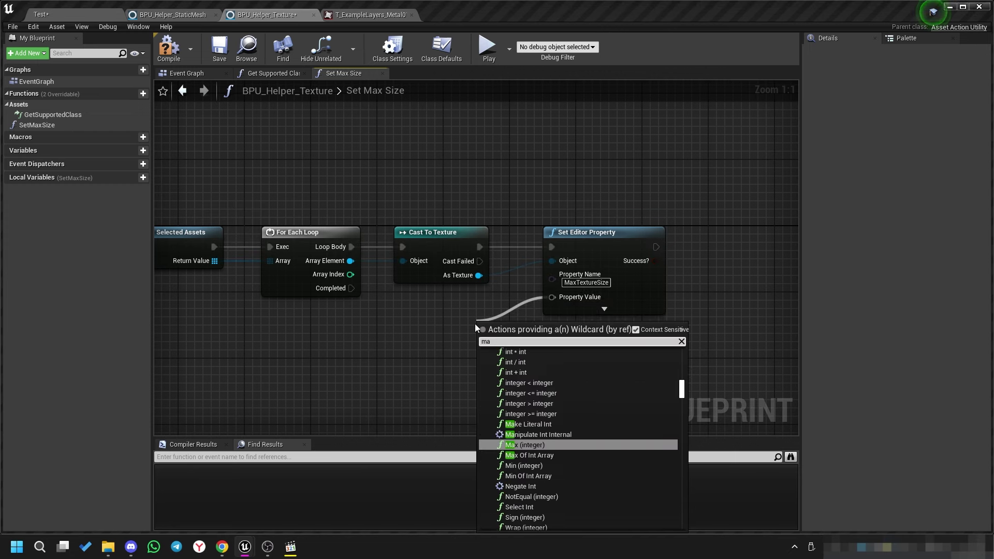
type("ke li")
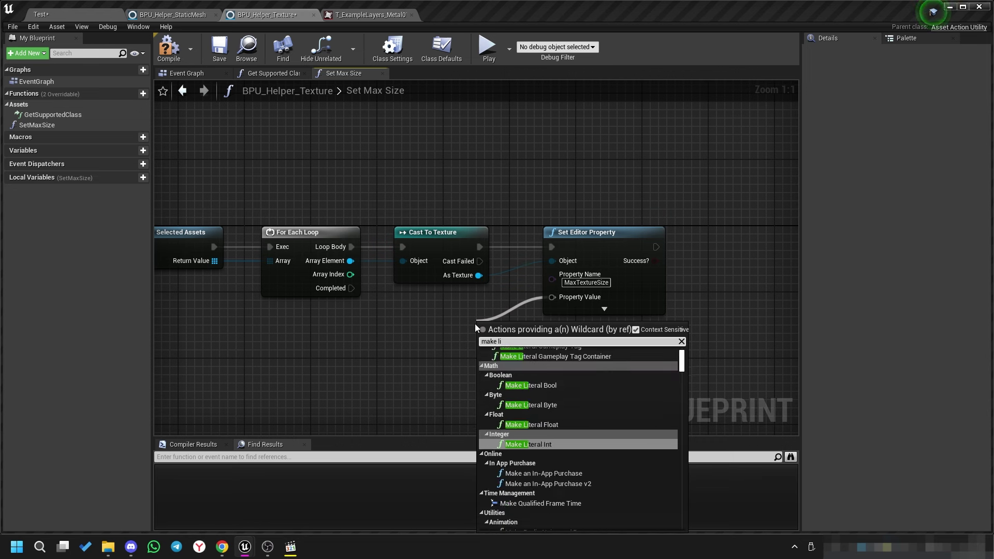
type("tera int")
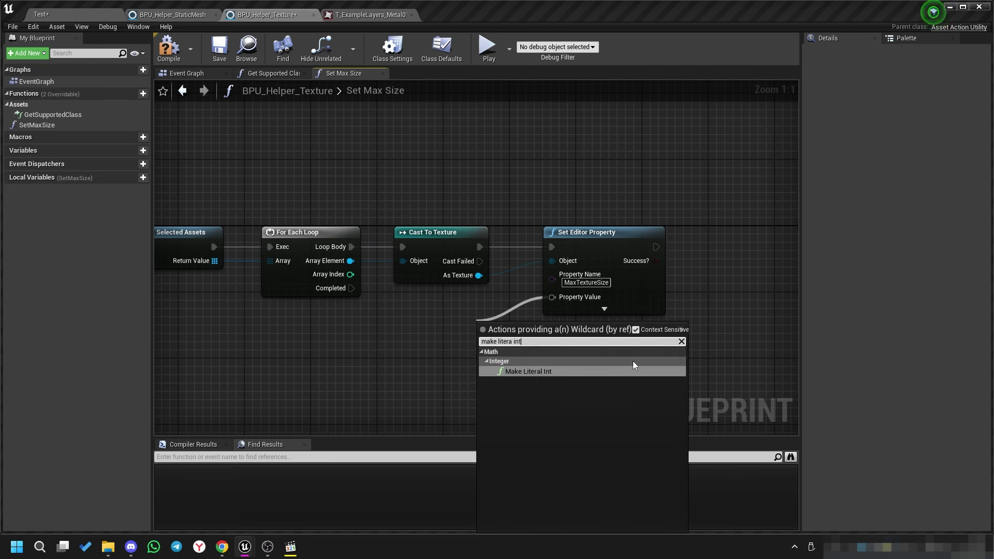
left_click(533, 374)
left_click_drag(534, 345, 484, 344)
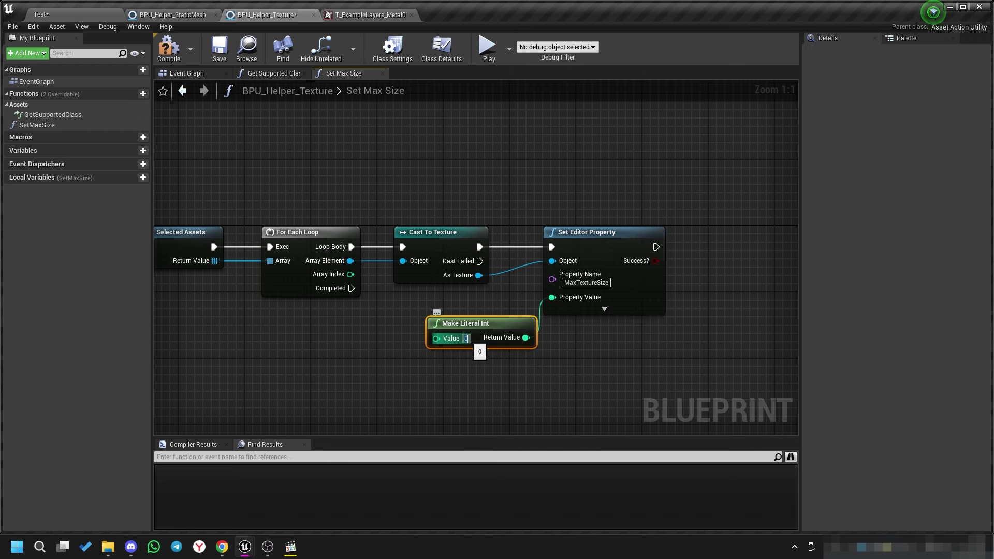
type("12")
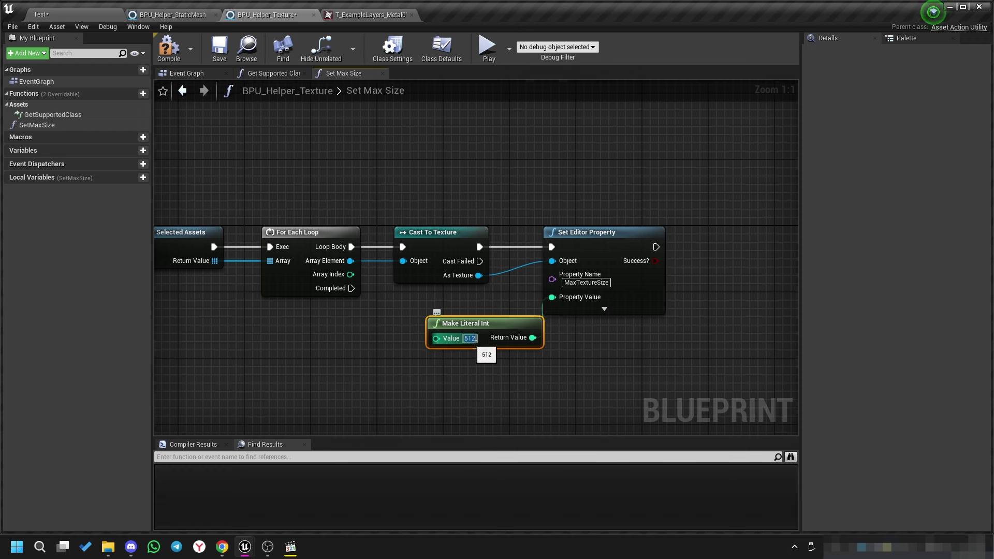
left_click(507, 393)
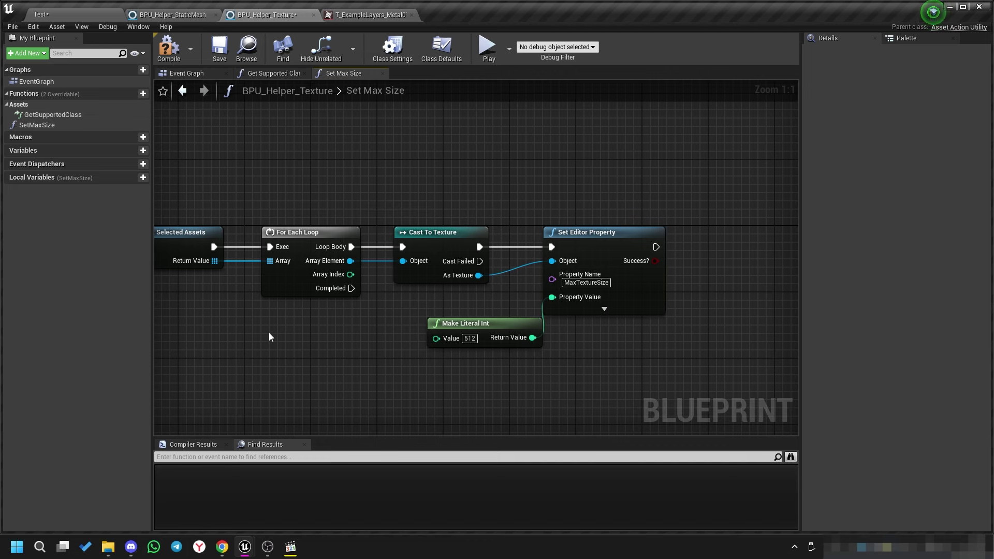
right_click_drag(270, 337, 62, 309)
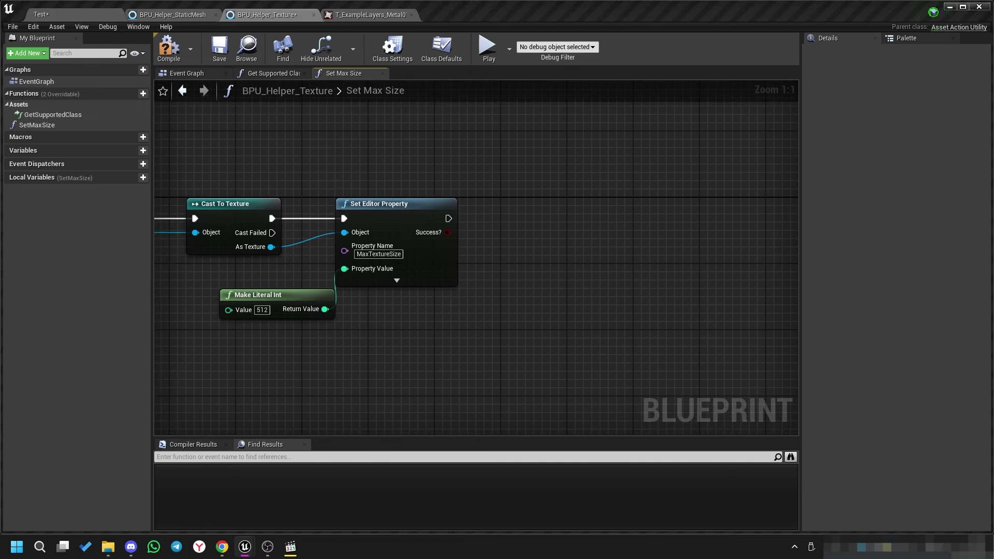
Copy the Checkout Loaded Asset and Save Loaded Asset nodes from BPU_Helper_StaticMesh into Set Max Size after Set Editor Property.
left_click(181, 15)
right_click_drag(739, 291, 287, 290)
left_click_drag(513, 290, 278, 191)
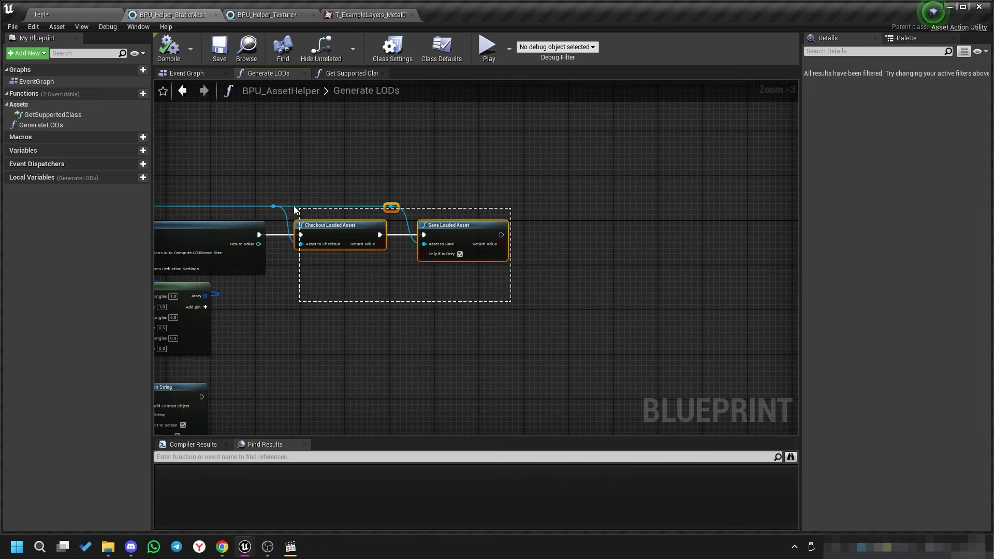
left_click(265, 14)
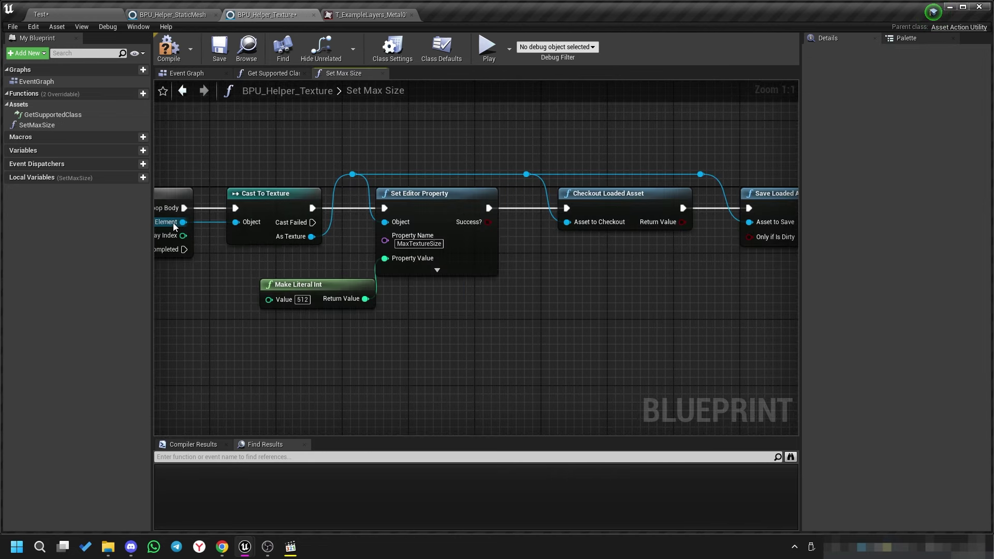
left_click(77, 14)
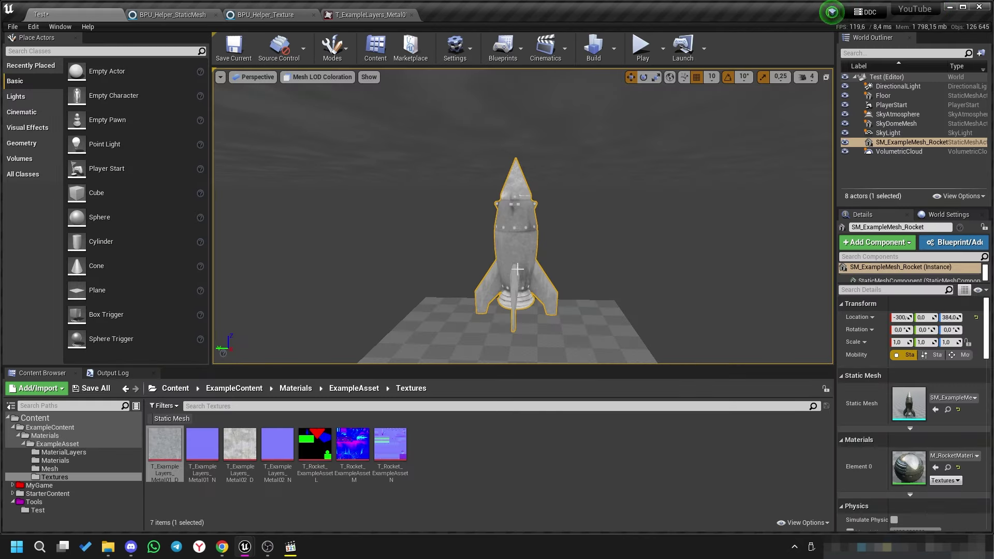
Find T_ExampleLayers_Metal01_D in the Textures folder and open it to check its current size.
left_click(948, 410)
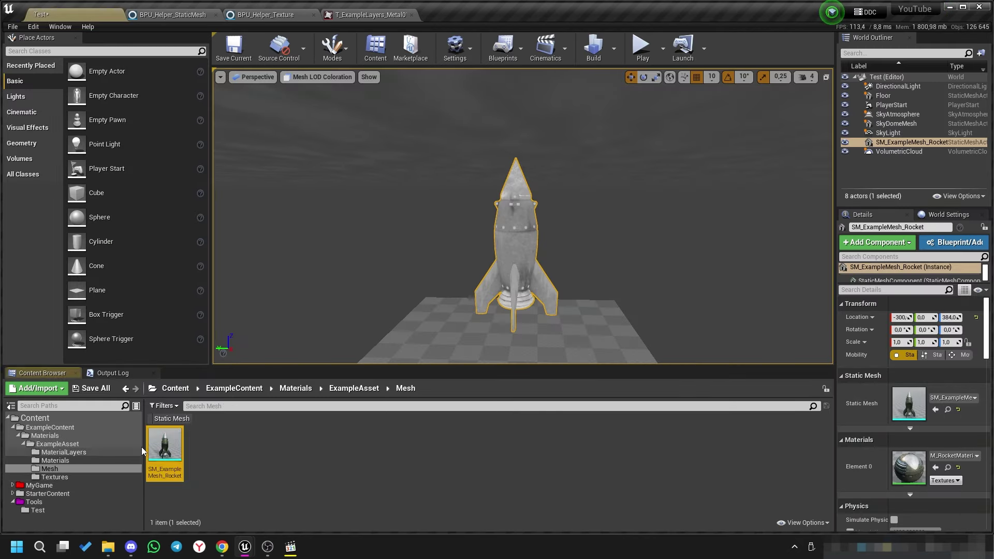
right_click(165, 450)
mouse_move(224, 270)
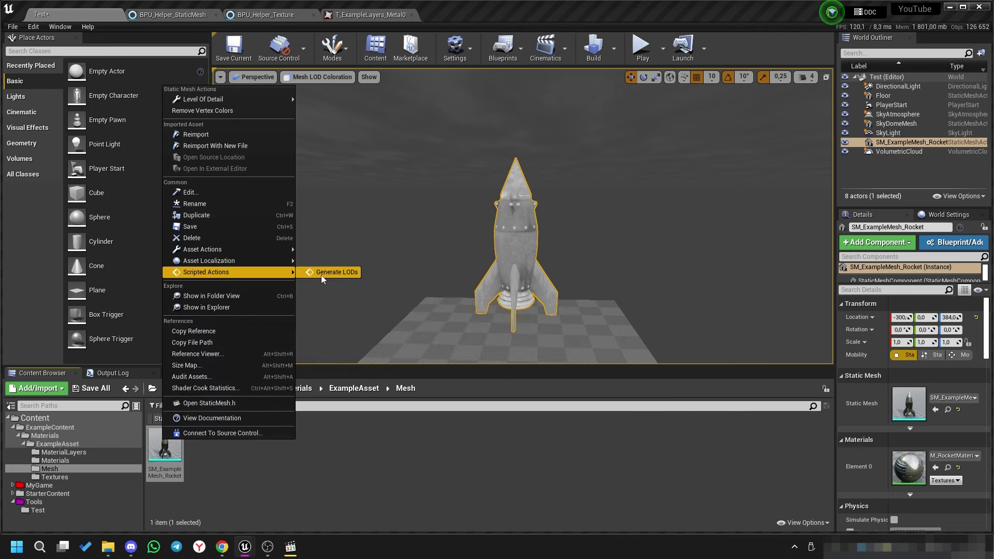
left_click(67, 477)
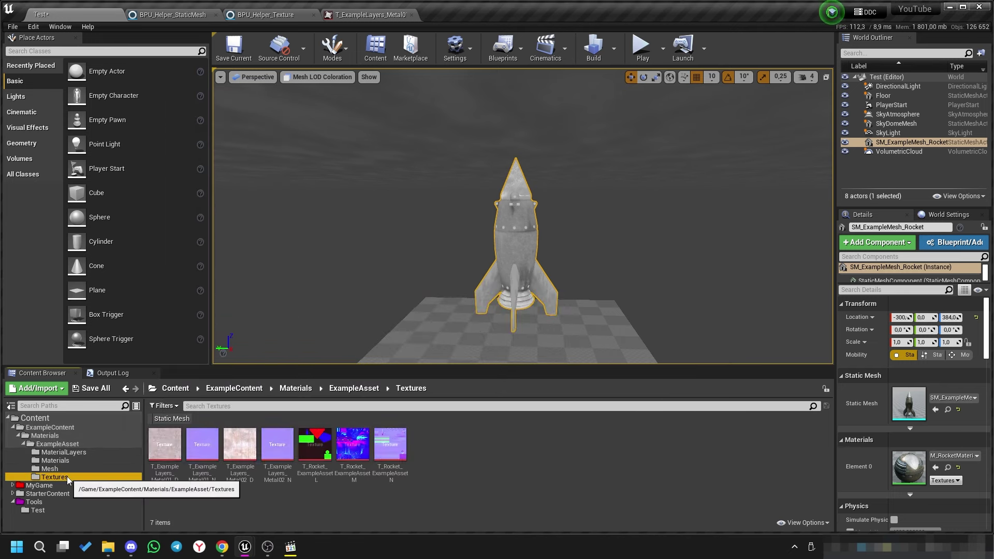
left_click(163, 447)
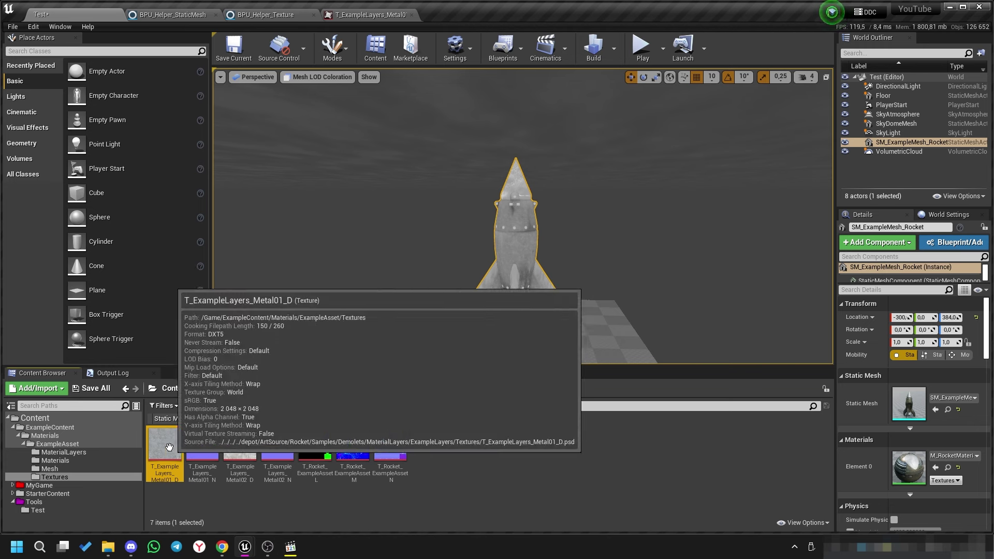
double_click(165, 446)
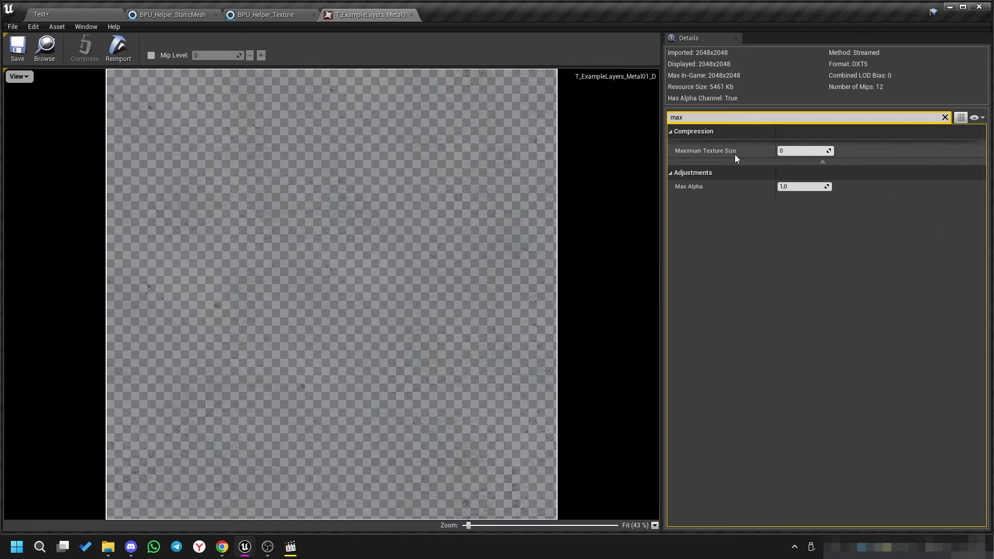
left_click(76, 14)
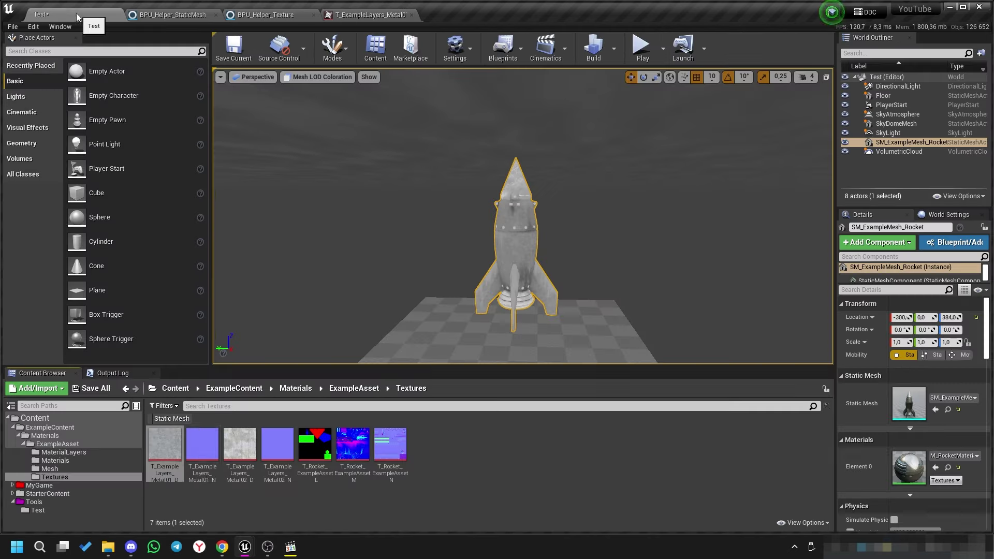
Run Scripted Actions > Set Max Size on T_ExampleLayers_Metal01_D, then reopen it to confirm 512x512.
right_click(155, 456)
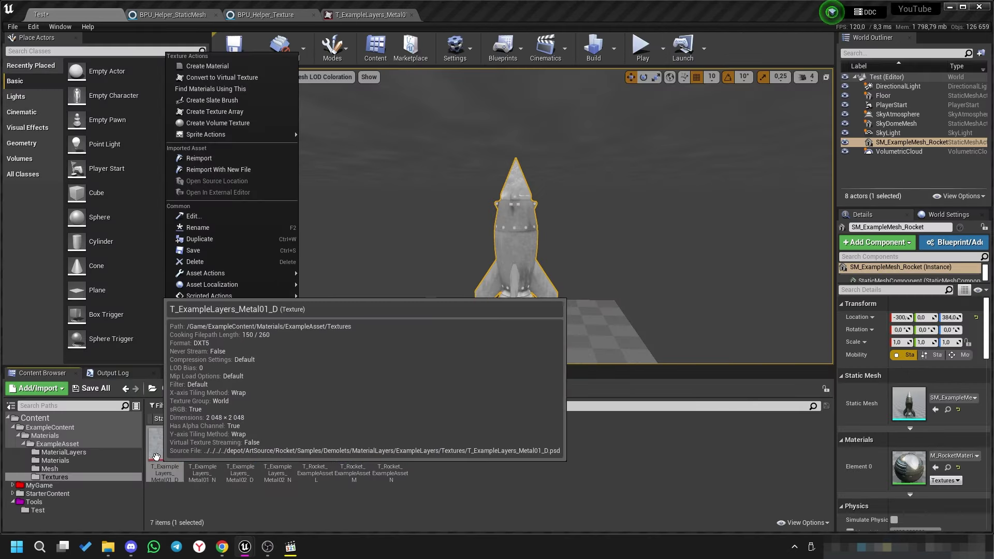
mouse_move(236, 272)
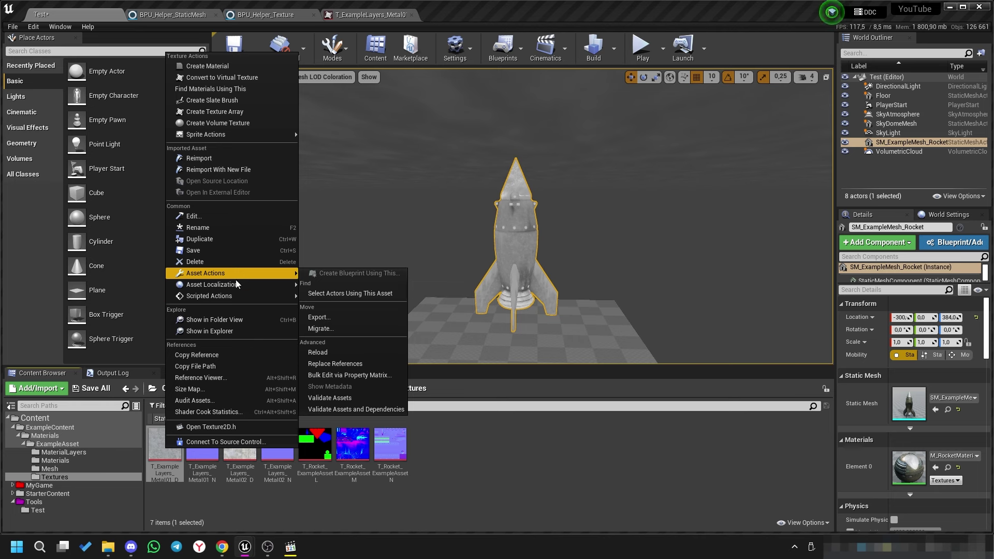
mouse_move(235, 296)
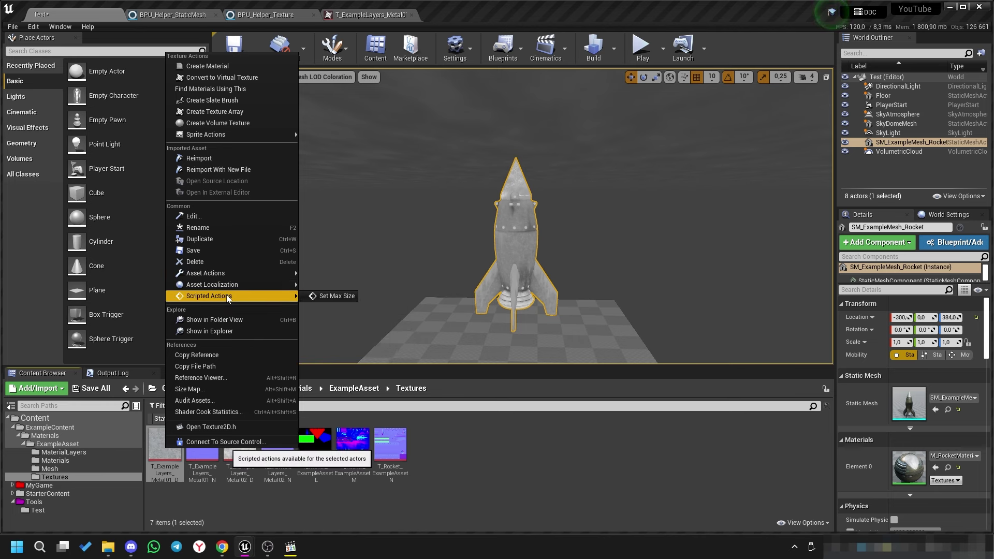
left_click(328, 296)
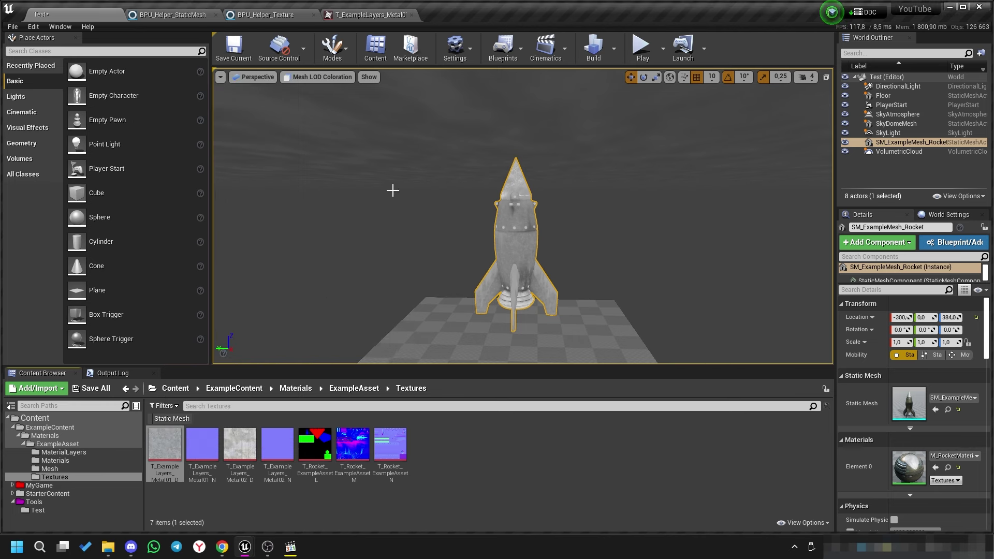
double_click(169, 452)
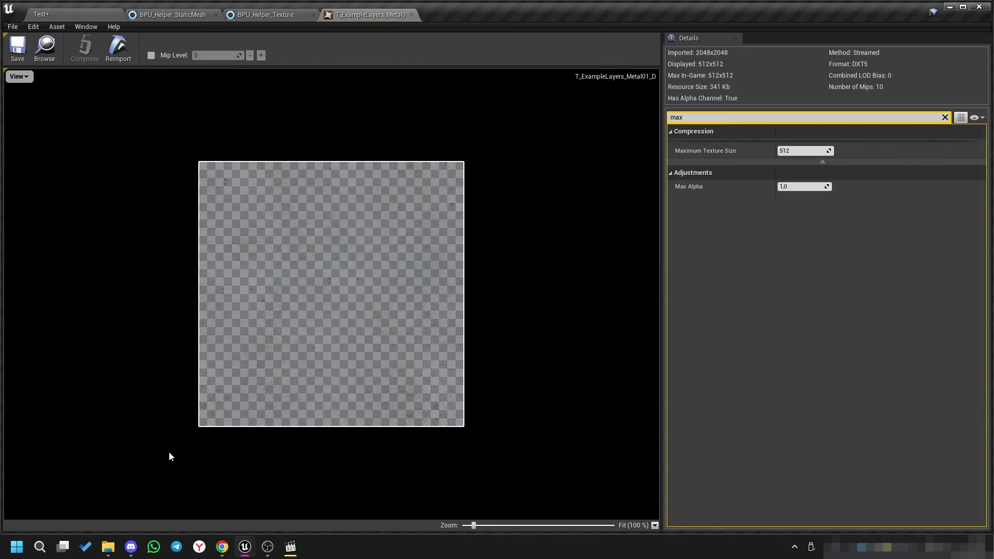
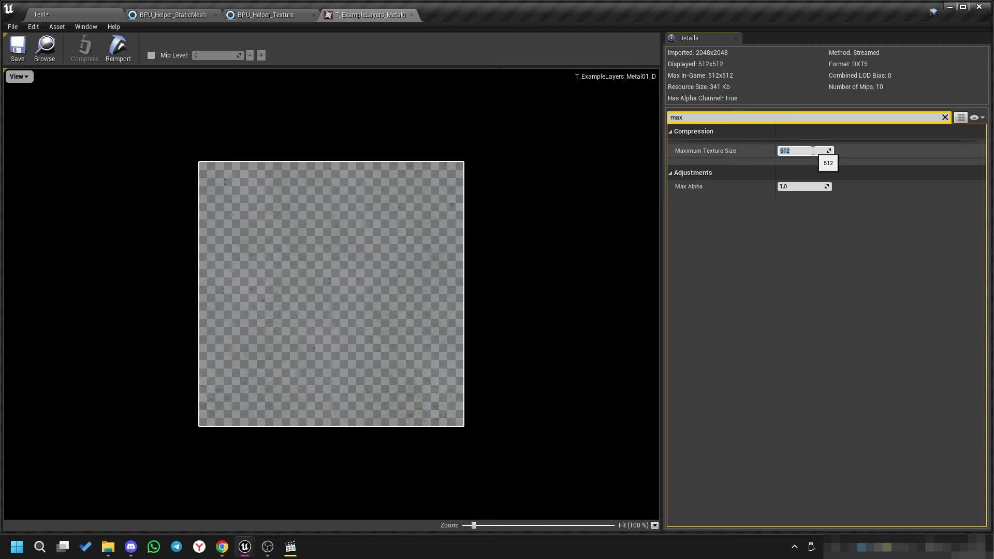
Commit 512 as the metal texture's Maximum Texture Size and save the texture asset.
key("Return")
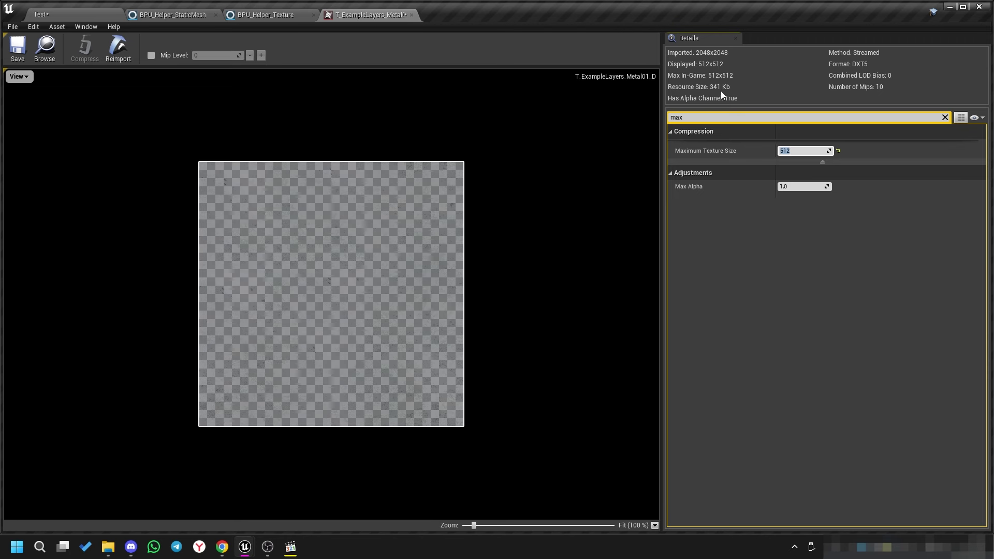
left_click(17, 47)
Filter the content browser to show only textures in the ExampleContent folder.
left_click(78, 15)
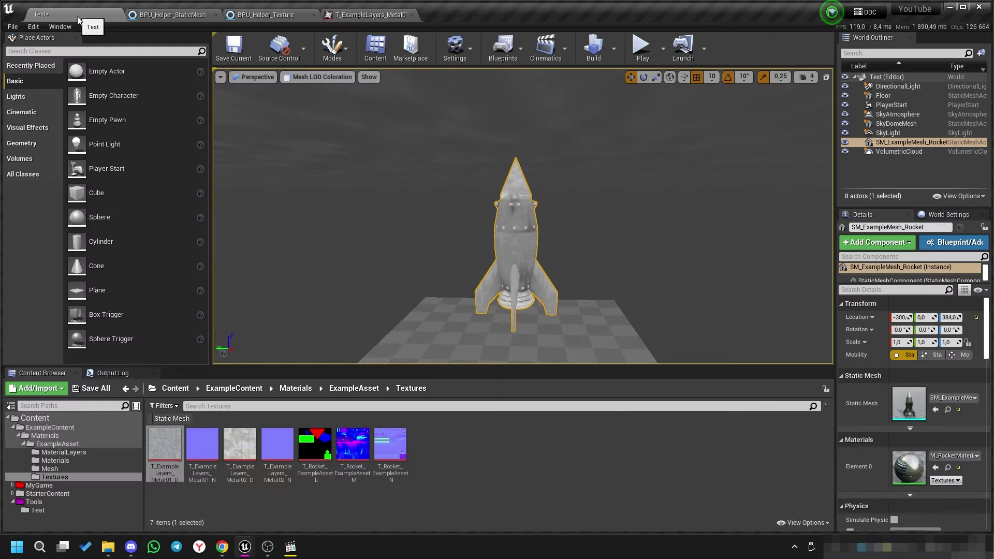
left_click(267, 506)
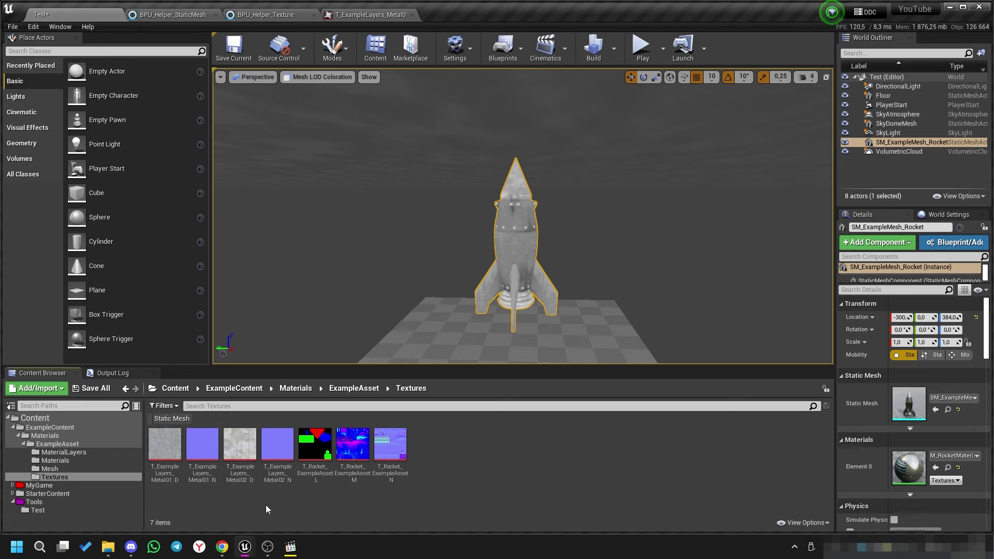
left_click(171, 407)
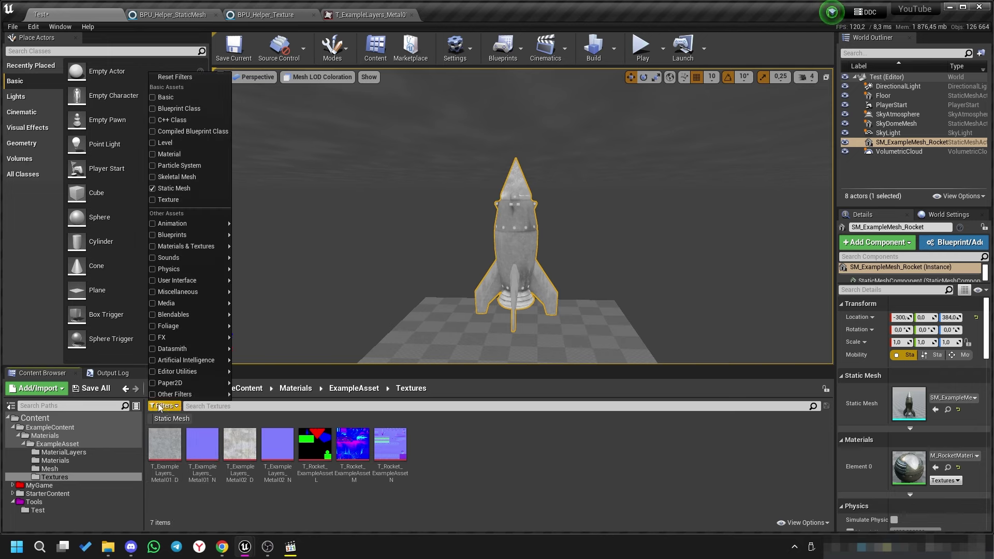
left_click(153, 200)
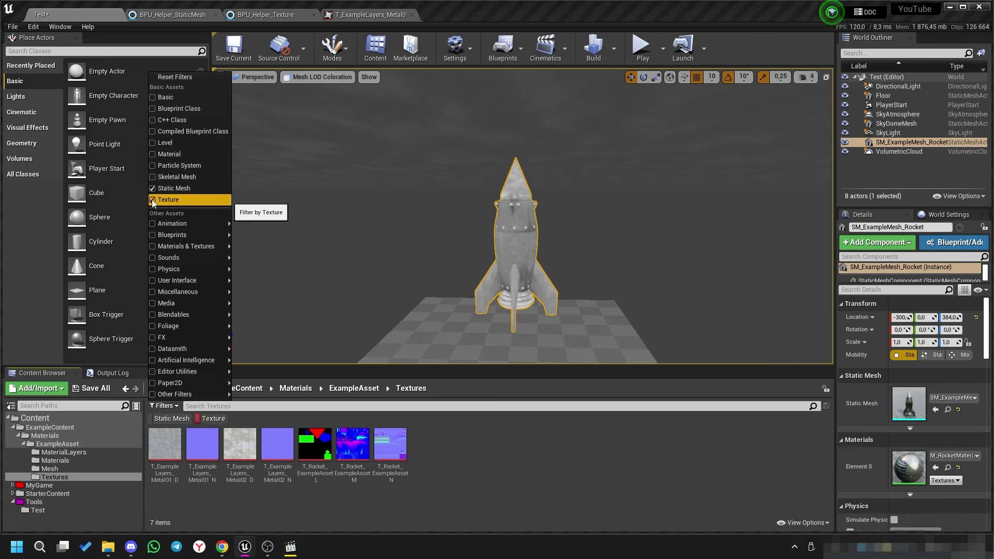
left_click(51, 445)
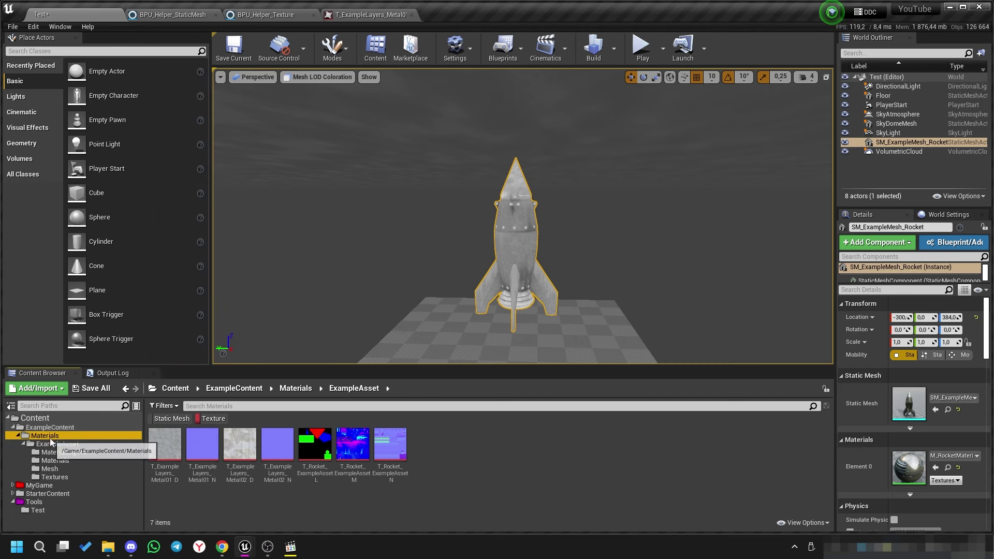
left_click(46, 436)
left_click(50, 428)
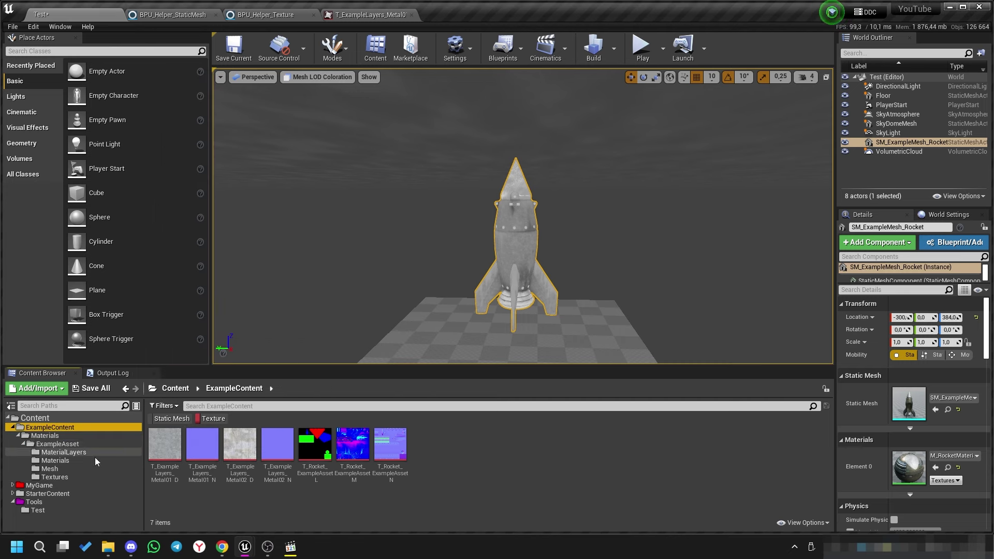
left_click(206, 419)
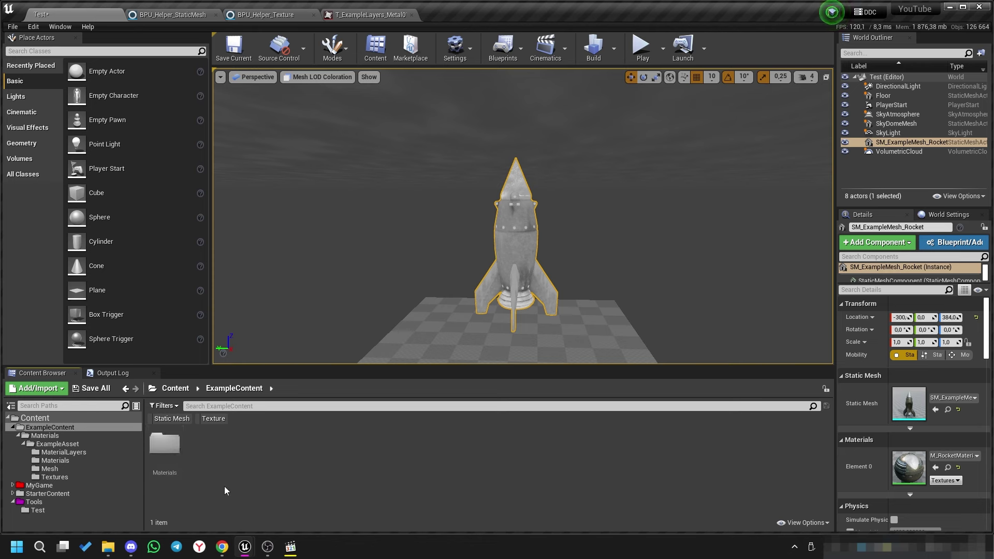
left_click(215, 417)
Select all seven textures and run the Scripted Action Set Max Size on them.
left_click(165, 445)
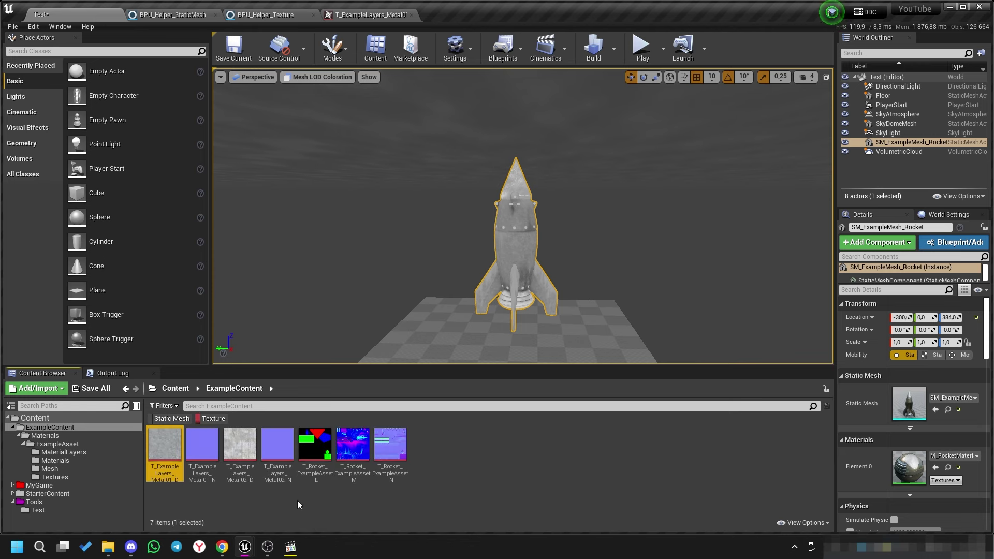
left_click(391, 450, "shift")
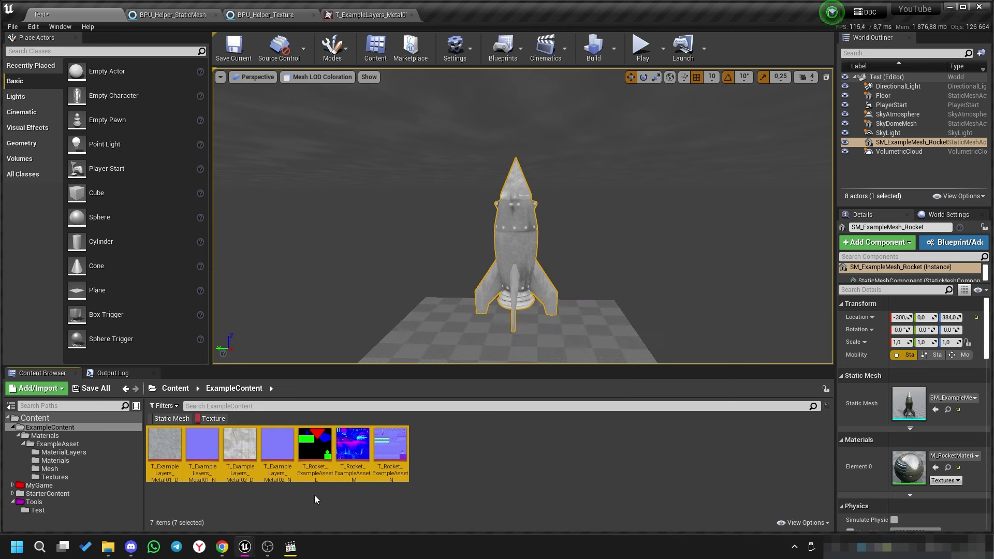
right_click(278, 451)
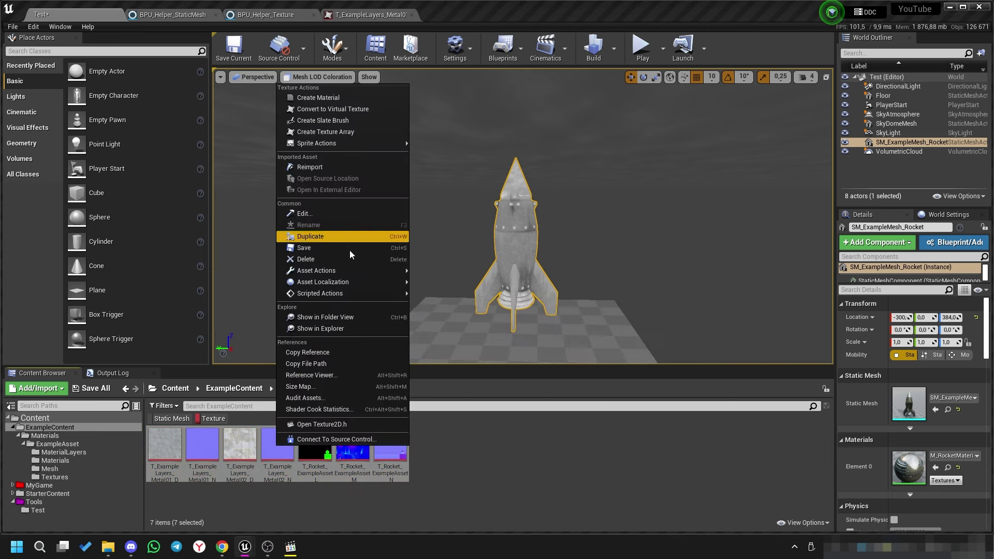
mouse_move(358, 293)
left_click(448, 294)
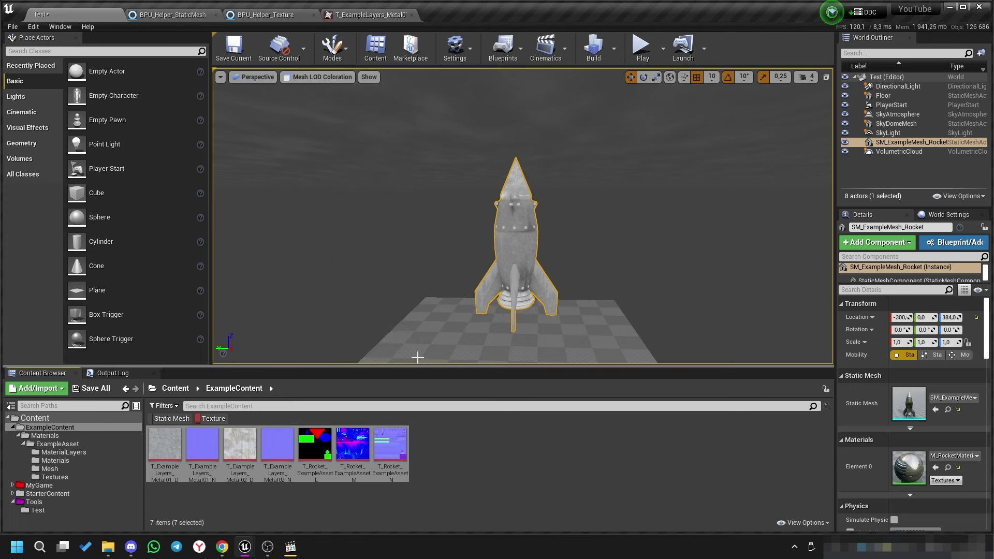
left_click(318, 77)
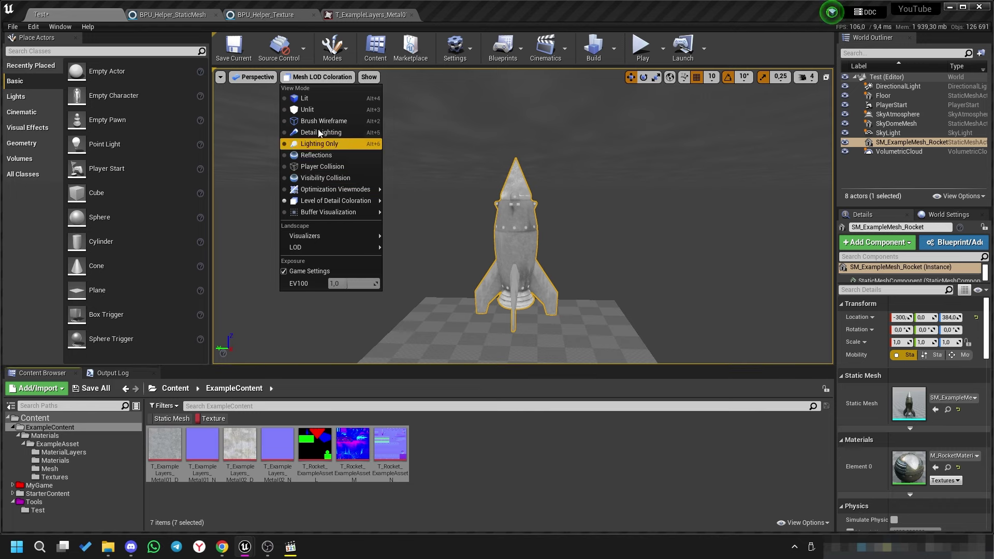
Switch the viewport to Lit view mode and zoom in close on the rocket.
left_click(317, 98)
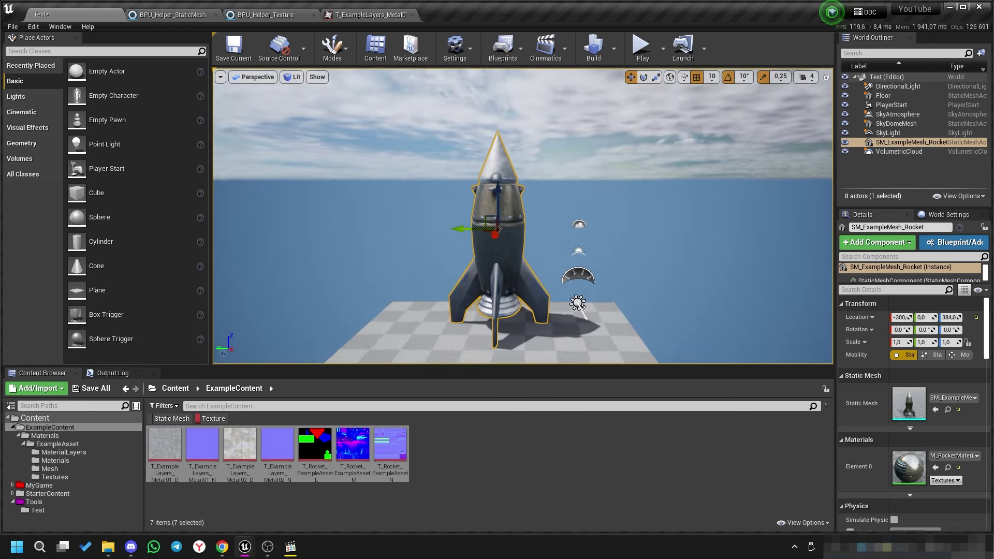
scroll(523, 216, "up", 3)
scroll(523, 216, "up", 3)
scroll(523, 216, "up", 3)
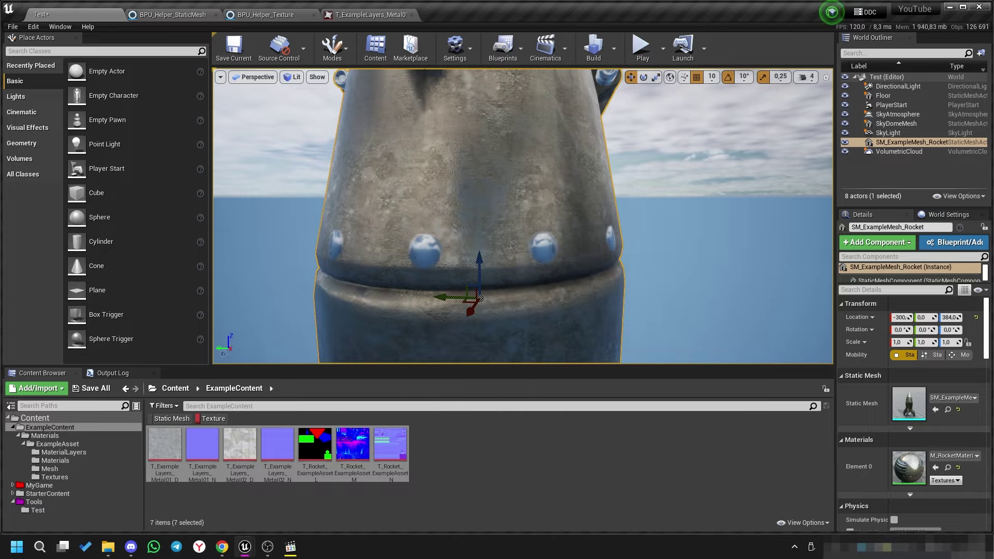
scroll(555, 254, "up", 5)
scroll(555, 254, "down", 3)
scroll(555, 254, "down", 1)
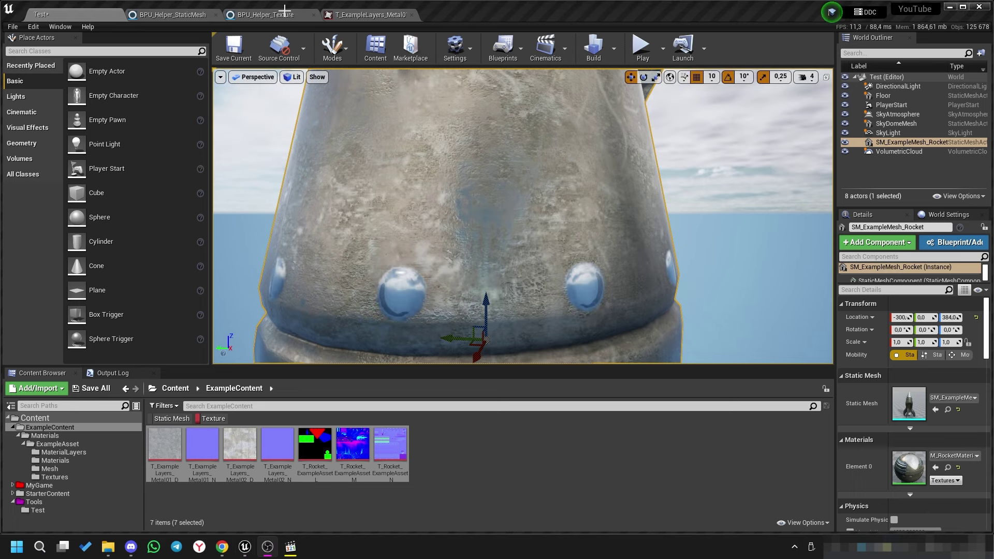
left_click(270, 19)
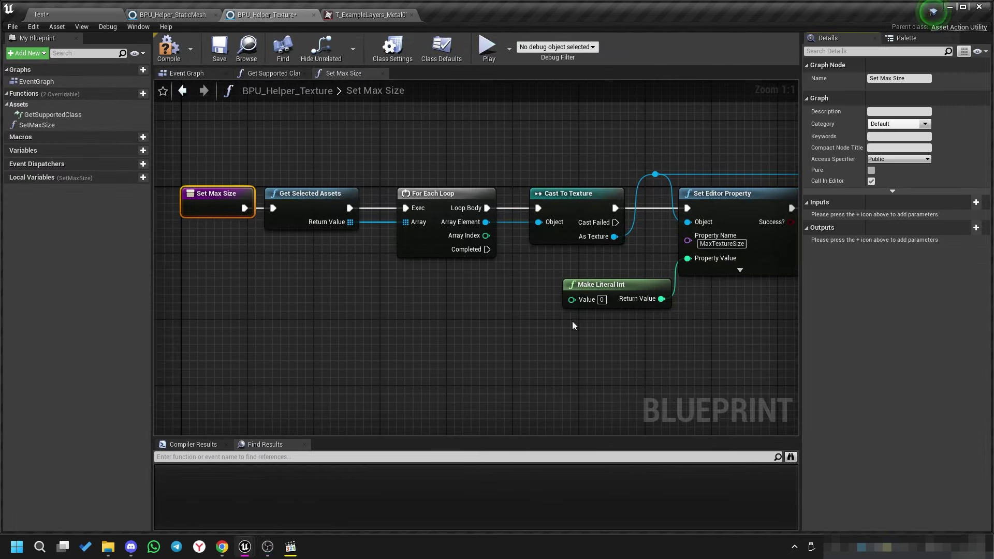
Feed the Make Literal Int from a new Set Max Size input named 'Max texture Size'.
mouse_move(572, 299)
left_mouse_down()
mouse_move(495, 291)
mouse_move(206, 212)
left_mouse_up()
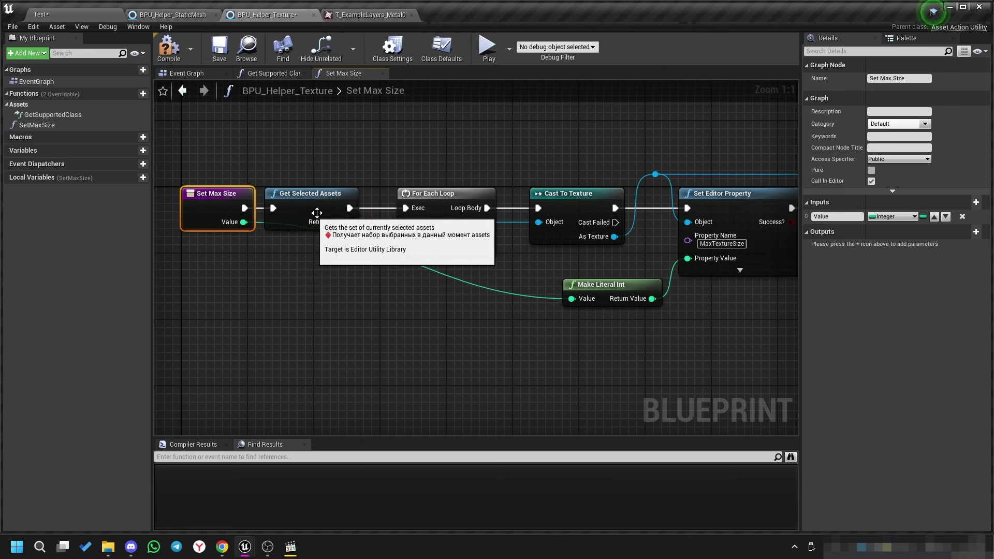
left_click_drag(317, 206, 333, 206)
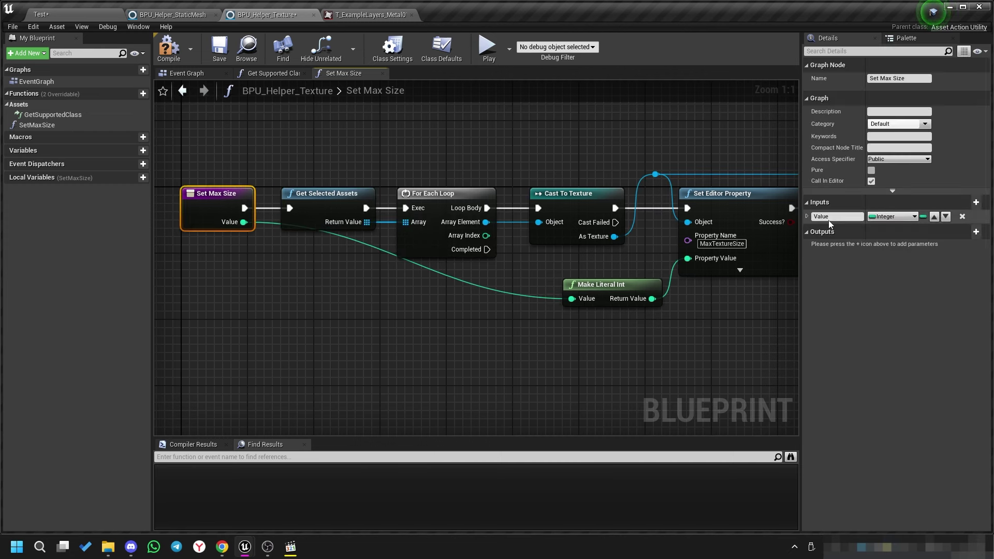
left_click(828, 216)
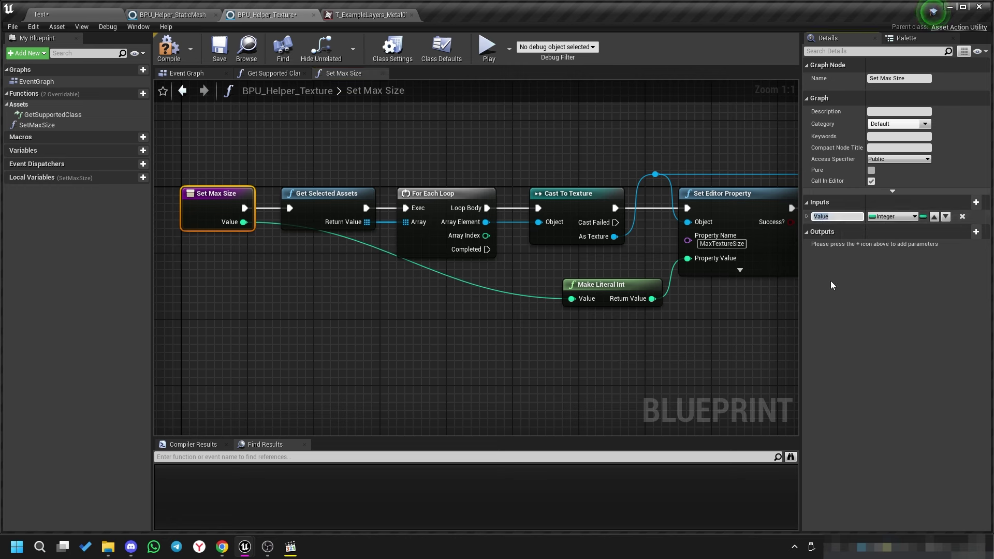
type("Max ")
type("textur")
type("e Size")
left_click(169, 47)
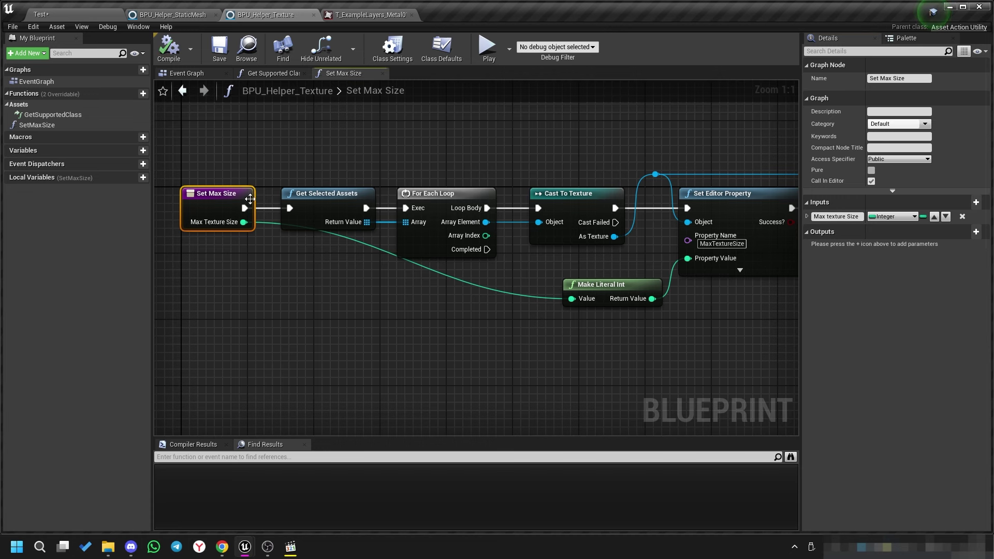
left_click_drag(203, 145, 219, 222)
left_click_drag(205, 130, 227, 315)
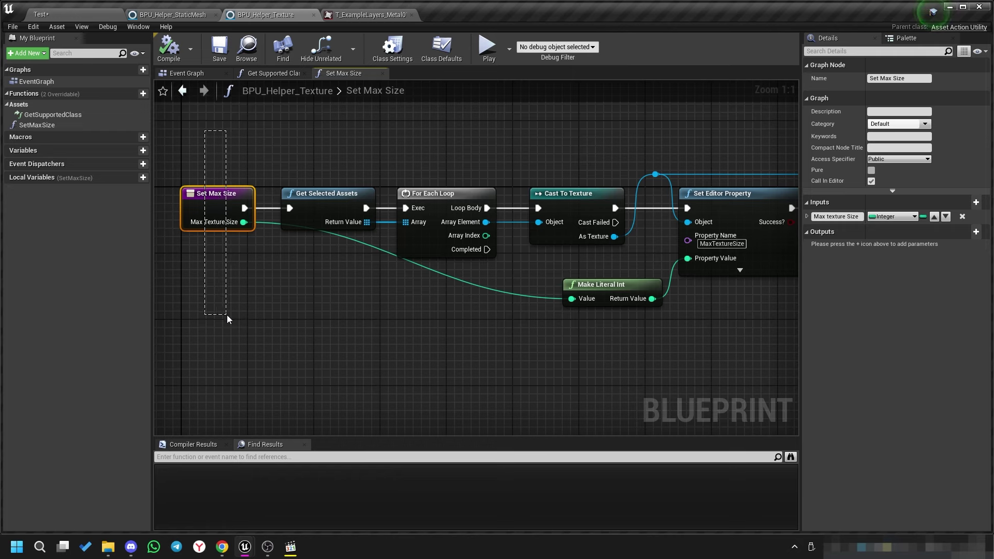
left_click(95, 11)
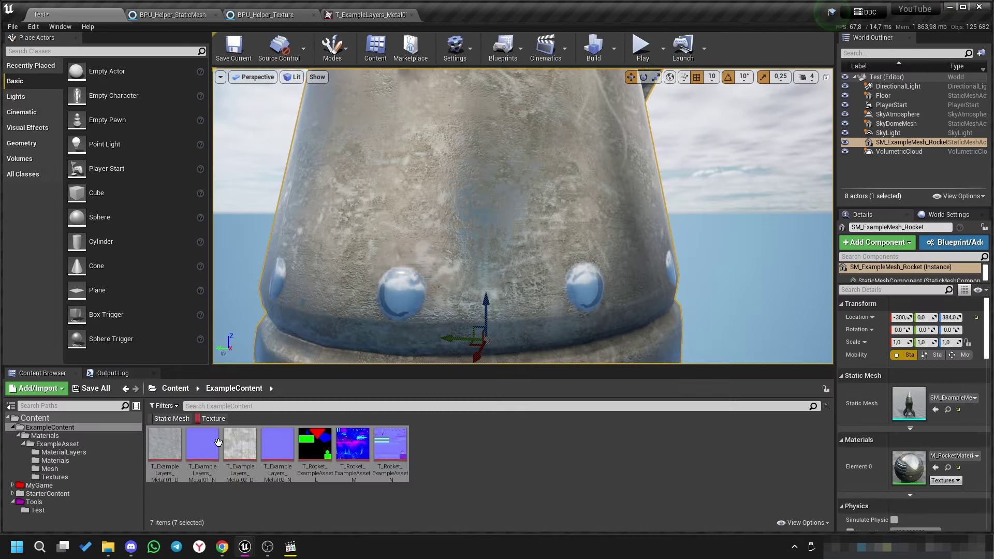
Run Set Max Size on all seven textures with a maximum texture size of 1024.
left_click_drag(479, 459, 224, 448)
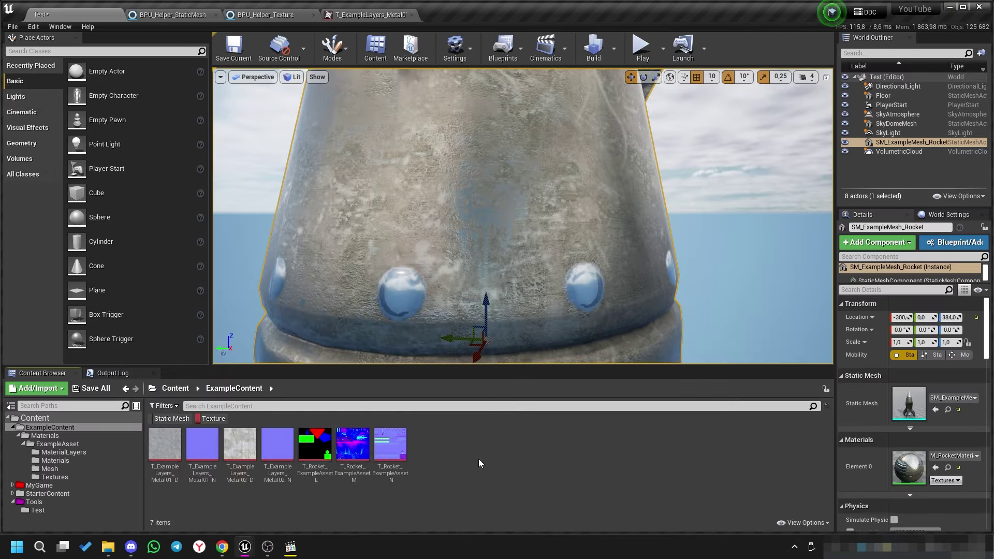
right_click(224, 447)
mouse_move(229, 298)
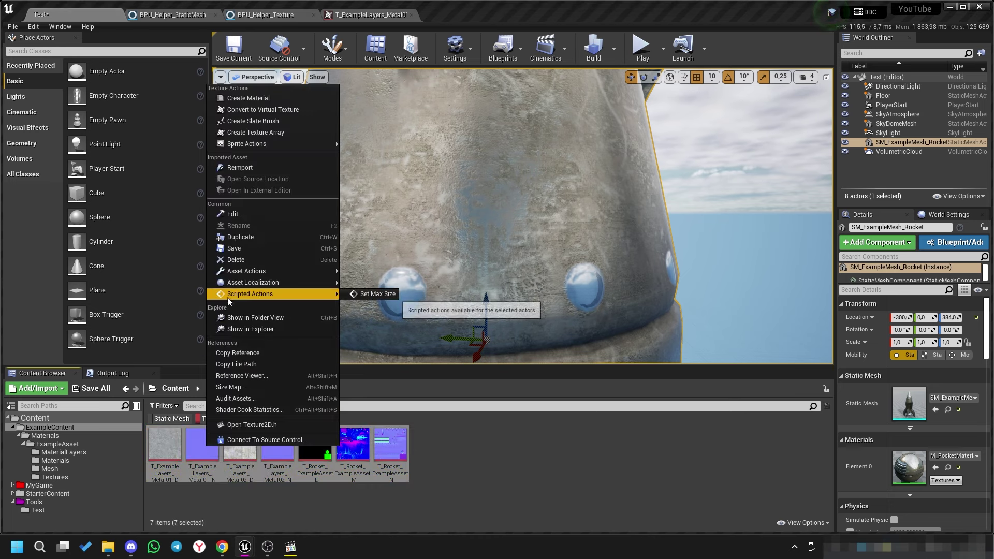
left_click(372, 294)
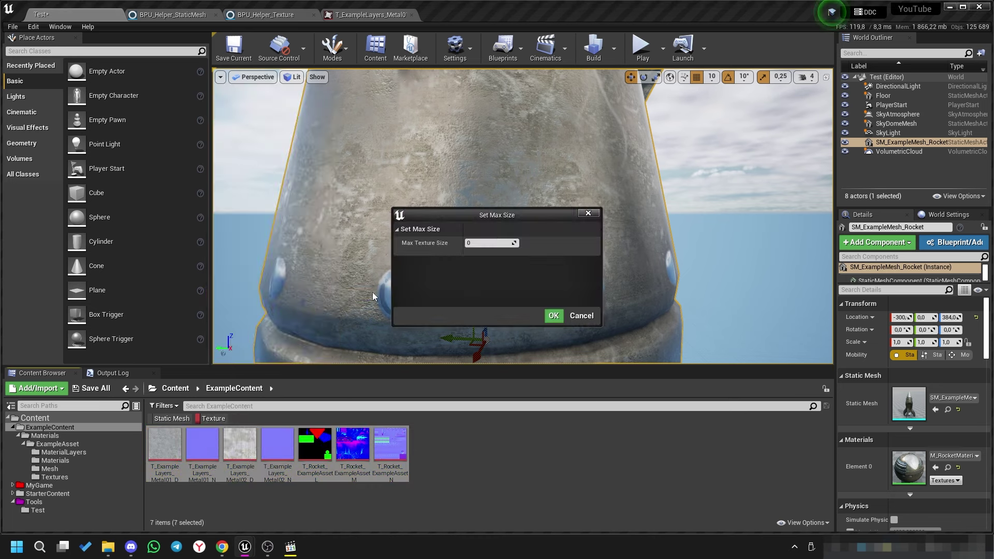
left_click(495, 244)
type("1024")
left_click(558, 317)
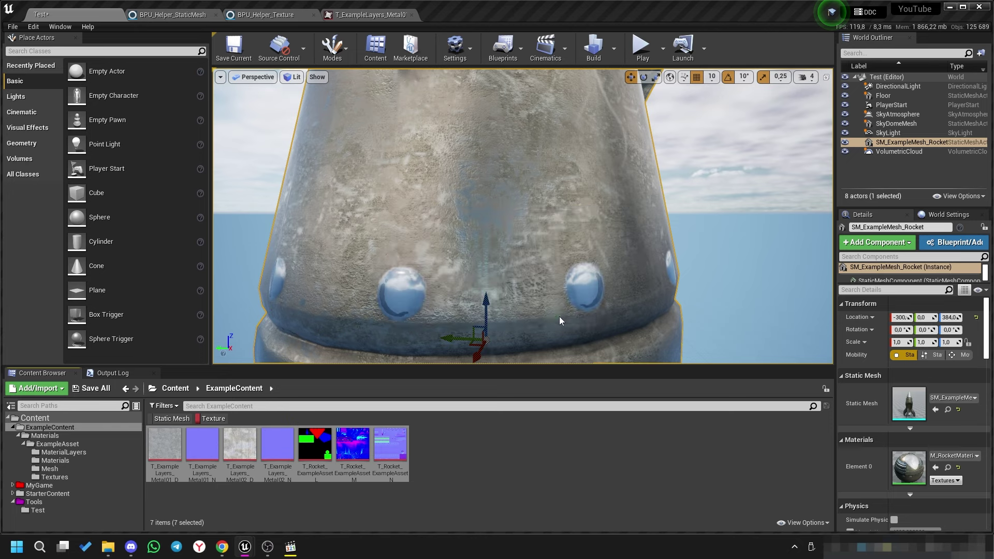
Check the metal texture, then rerun Set Max Size with 512.
left_click(353, 15)
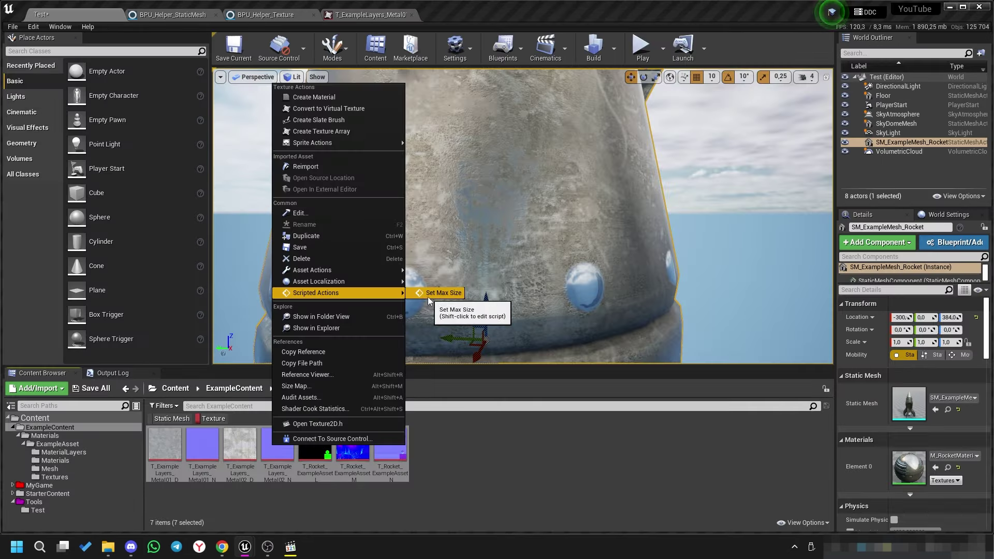
left_click(428, 297)
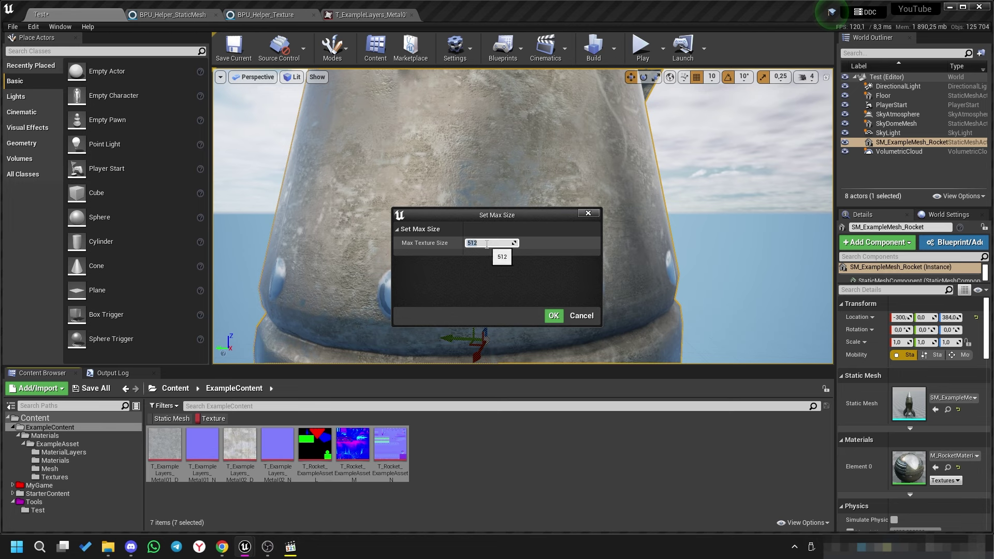
left_click(553, 315)
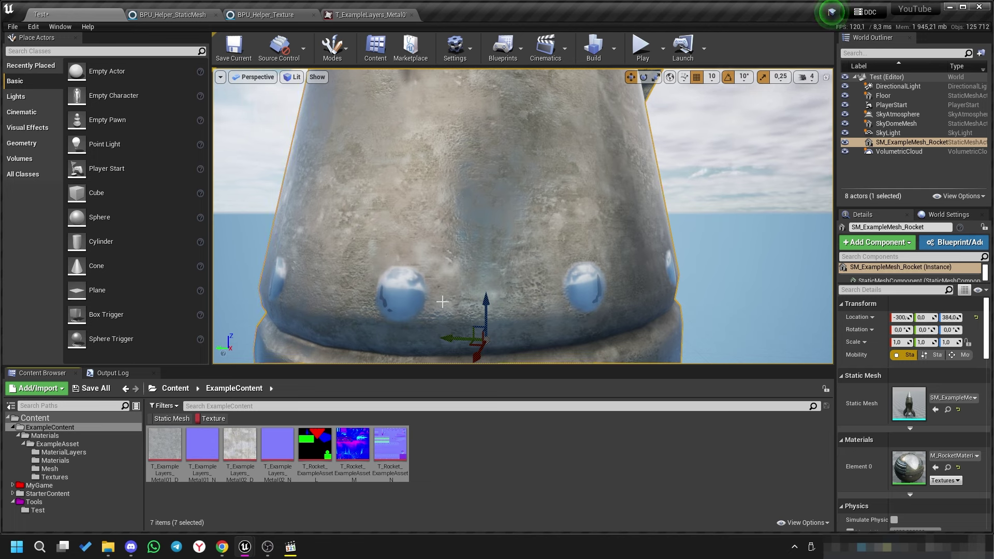
Rerun Set Max Size and check T_ExampleLayers_Metal01_D, now at 128 maximum size.
right_click(319, 449)
mouse_move(390, 300)
left_click(469, 296)
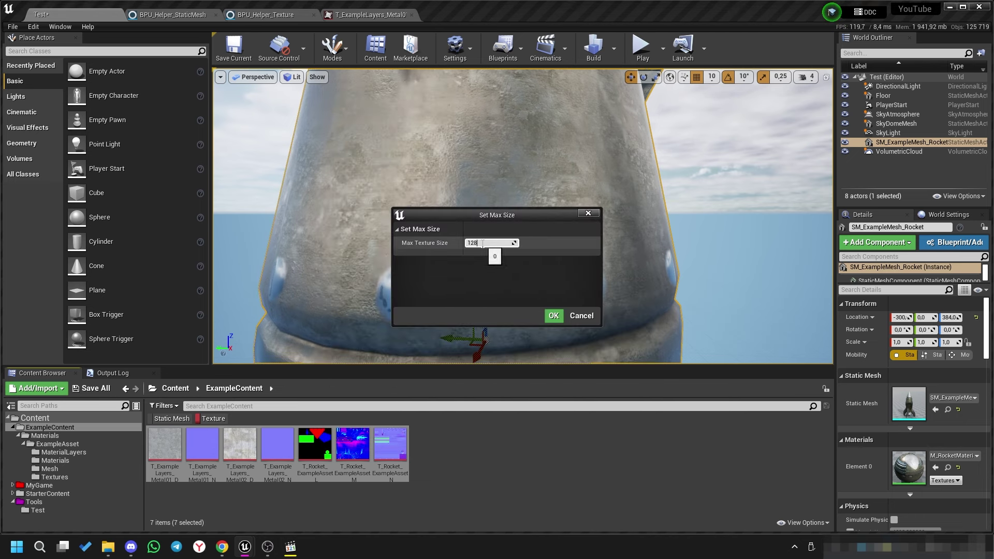
left_click(549, 316)
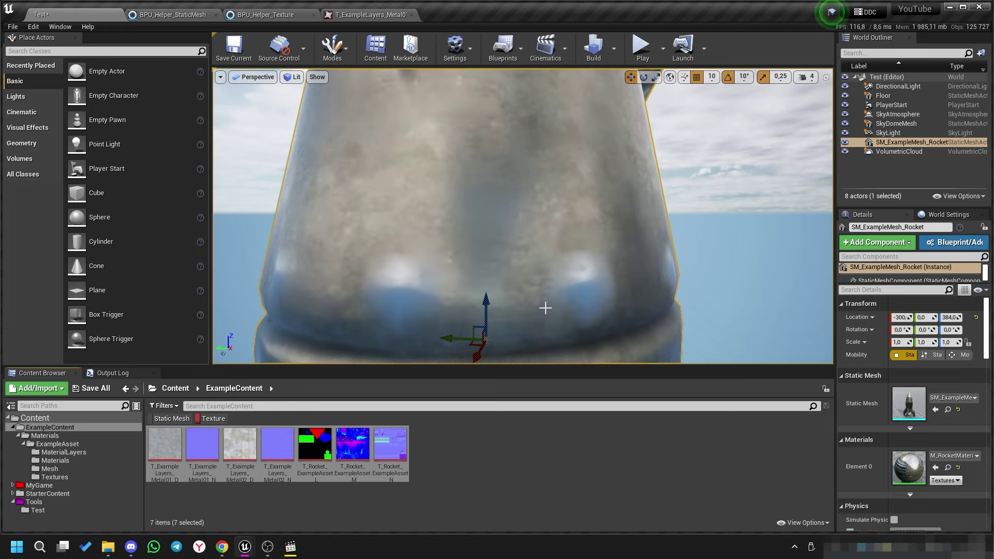
right_click_drag(588, 283, 598, 271)
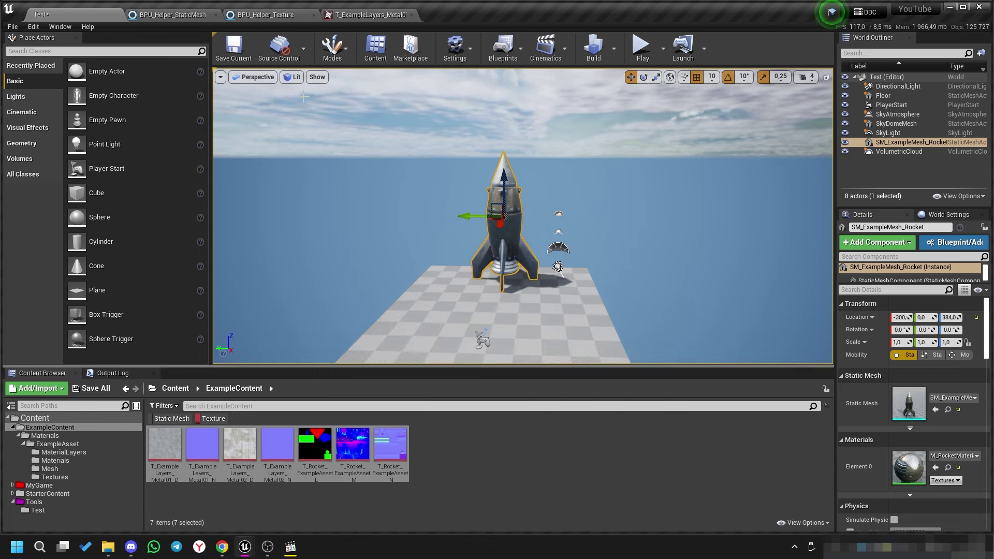
left_click(361, 14)
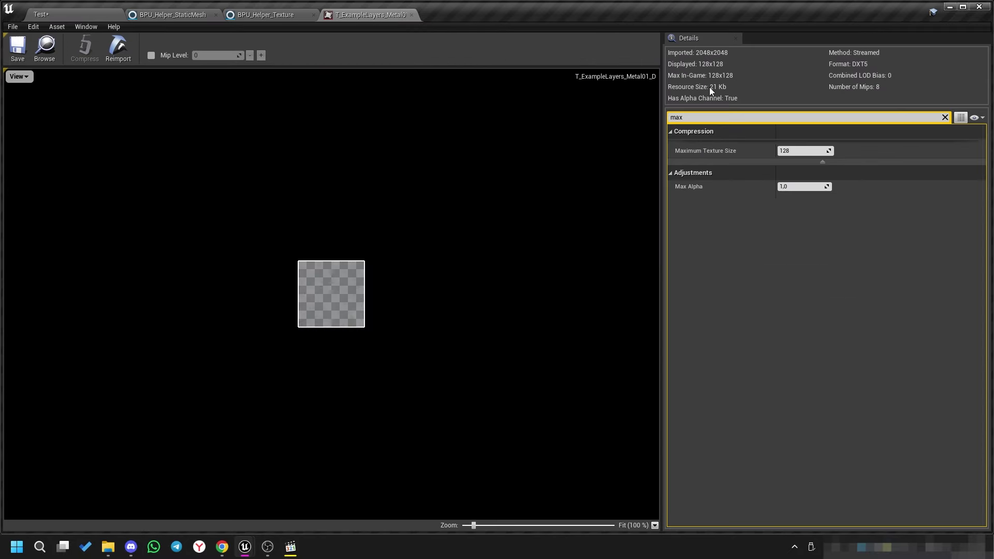
On the Test level, run Set Max Size with 0 and inspect the rocket up close.
left_click(39, 12)
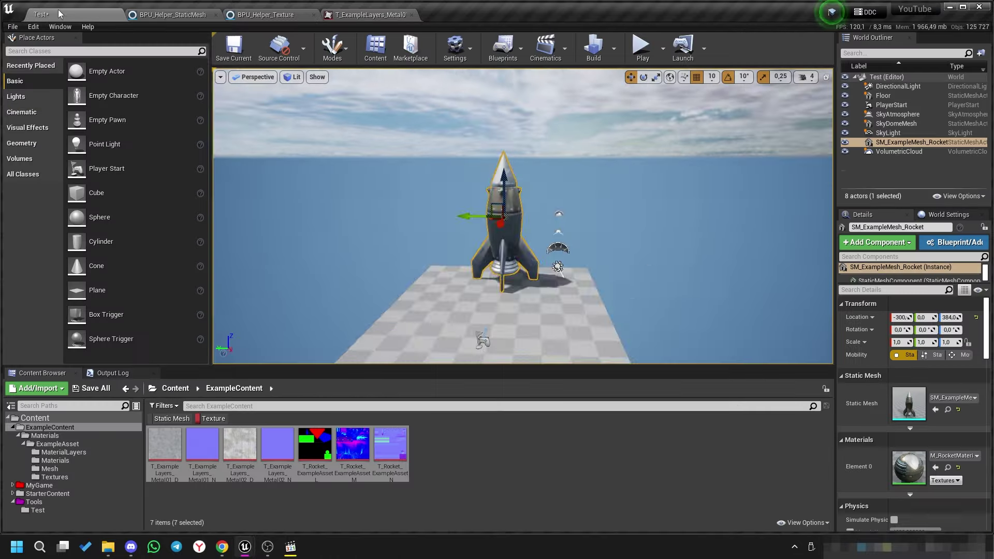
scroll(523, 217, "up", 10)
scroll(523, 218, "down", 5)
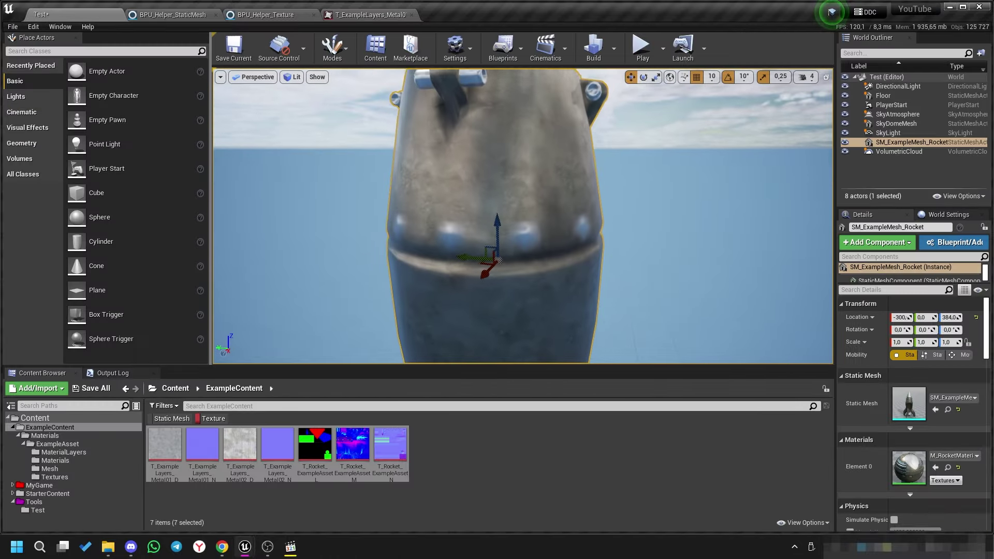
right_click(328, 452)
mouse_move(389, 299)
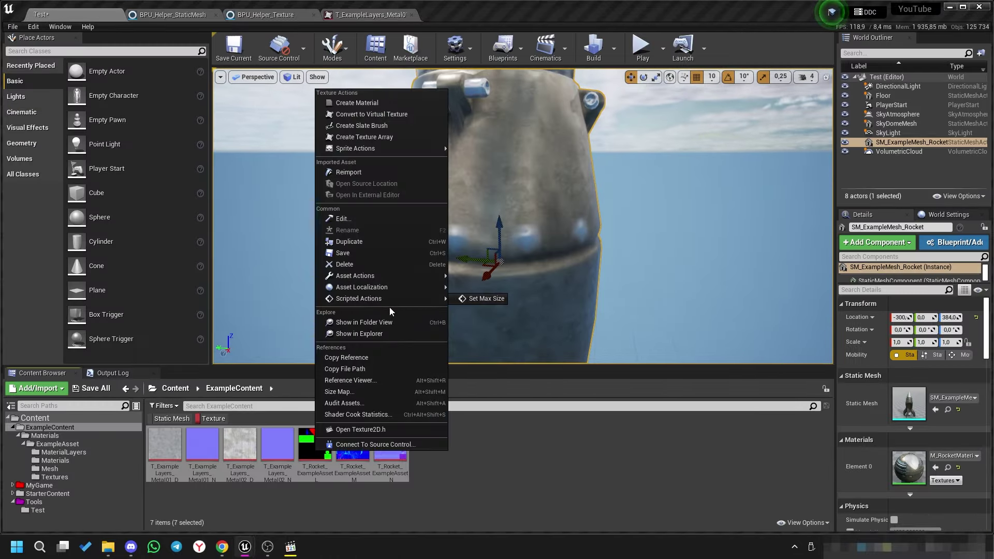
left_click(486, 300)
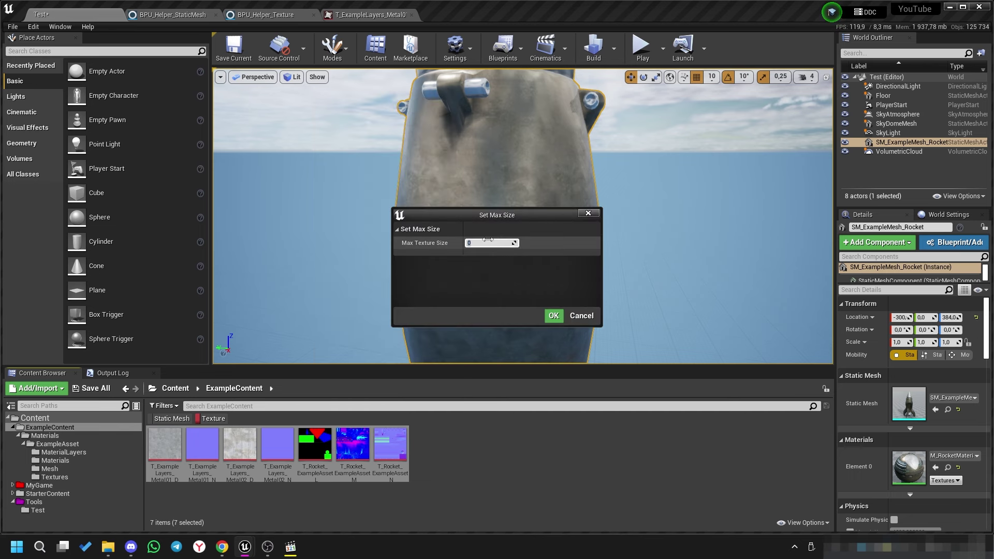
left_click(555, 315)
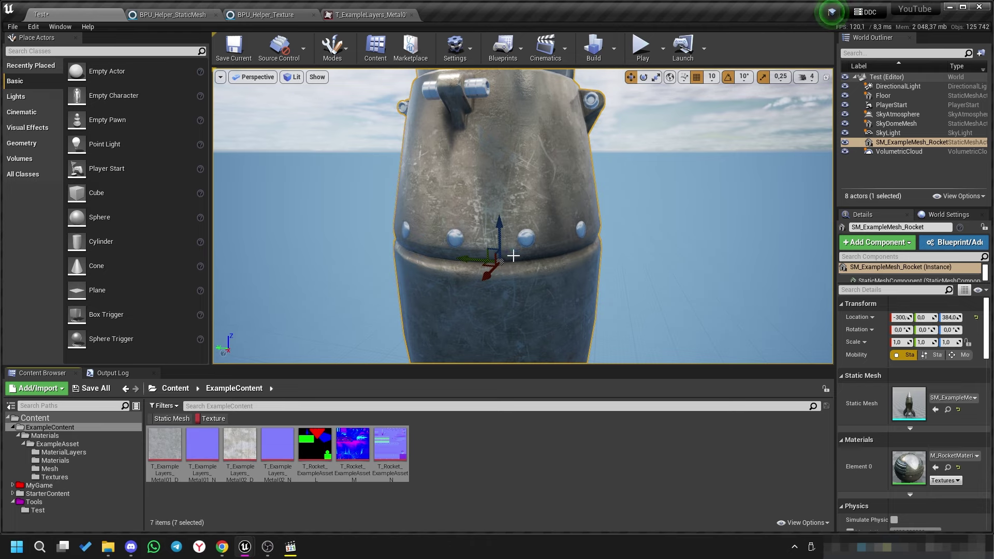
scroll(513, 256, "up", 3)
scroll(514, 234, "up", 2)
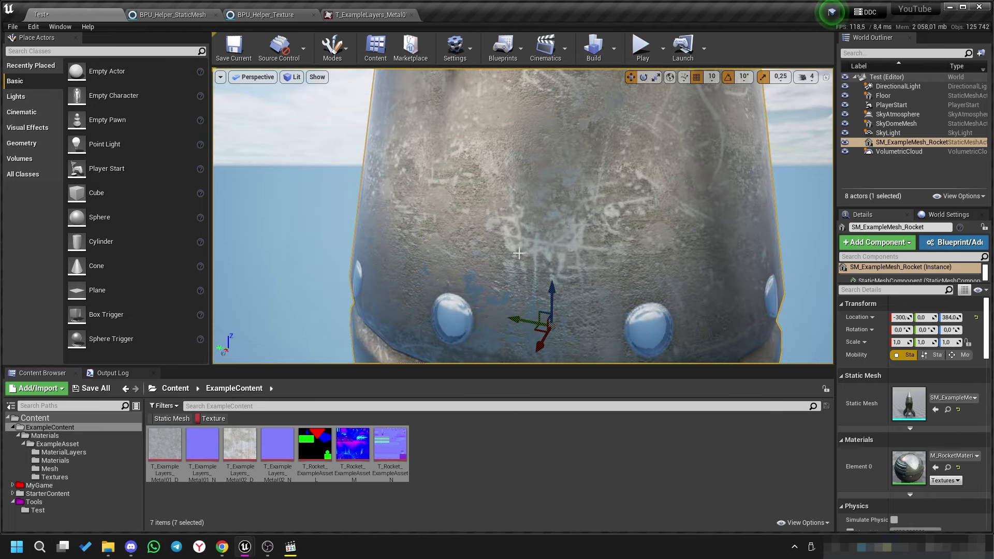
right_click_drag(519, 253, 519, 253)
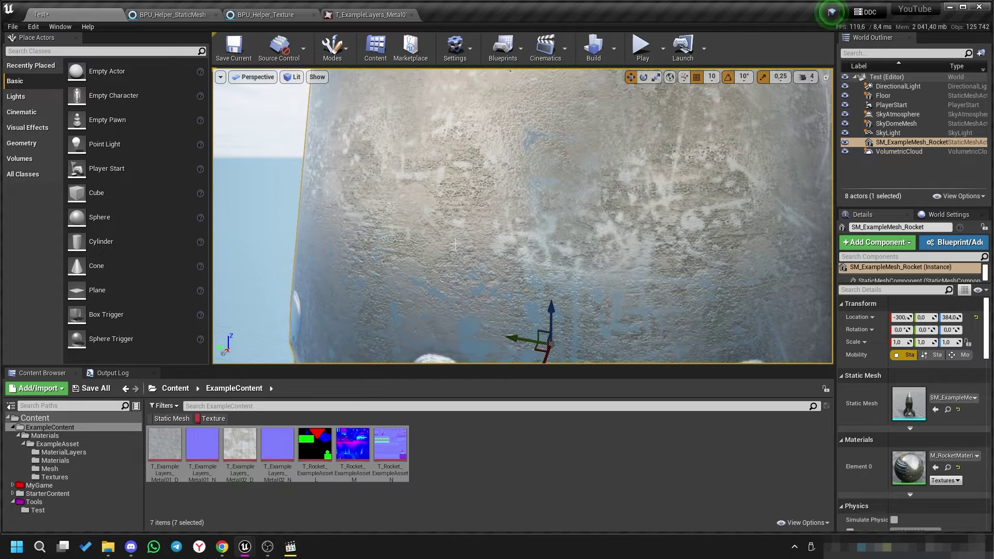
Rerun Set Max Size with 1024 and view the rocket from around it.
right_click(280, 446)
mouse_move(382, 295)
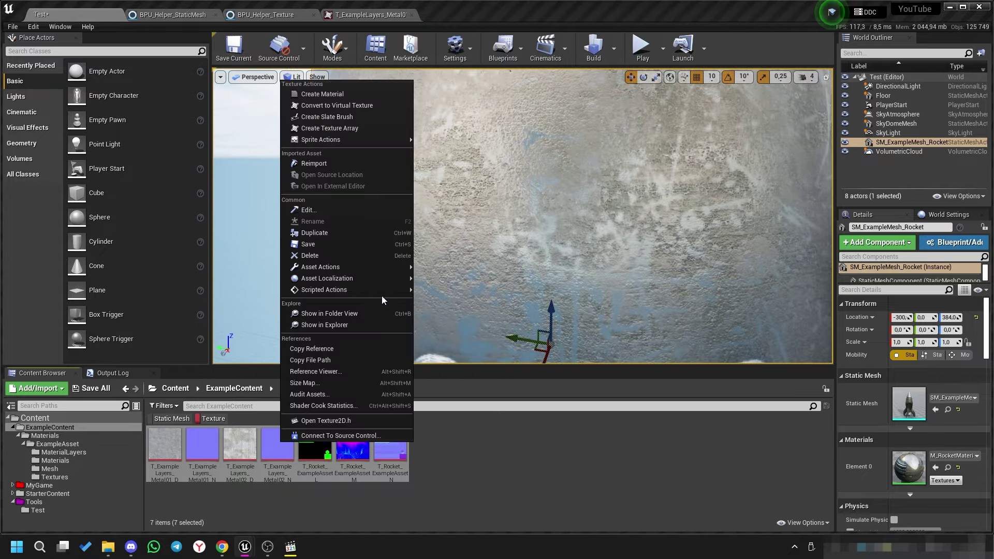
left_click(446, 290)
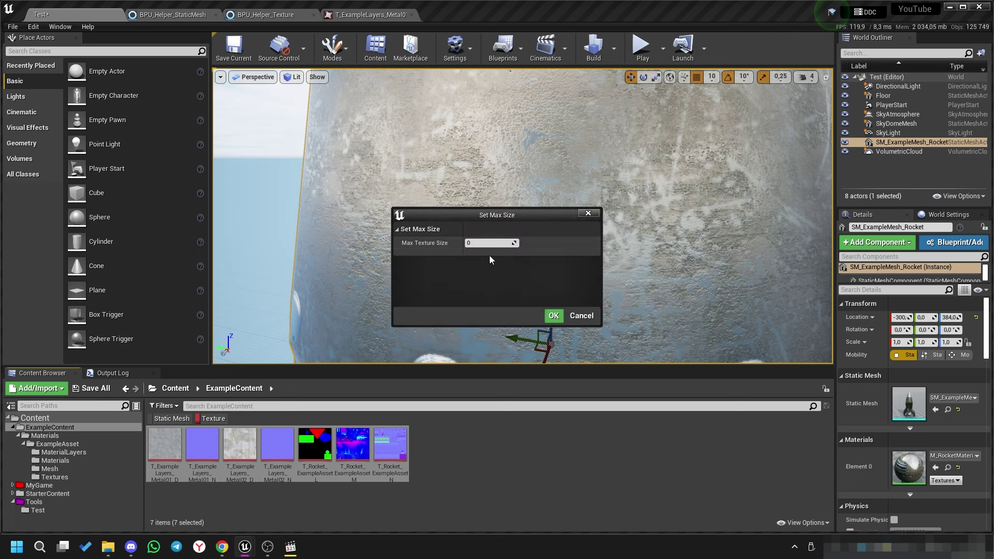
left_click(491, 243)
type("1024")
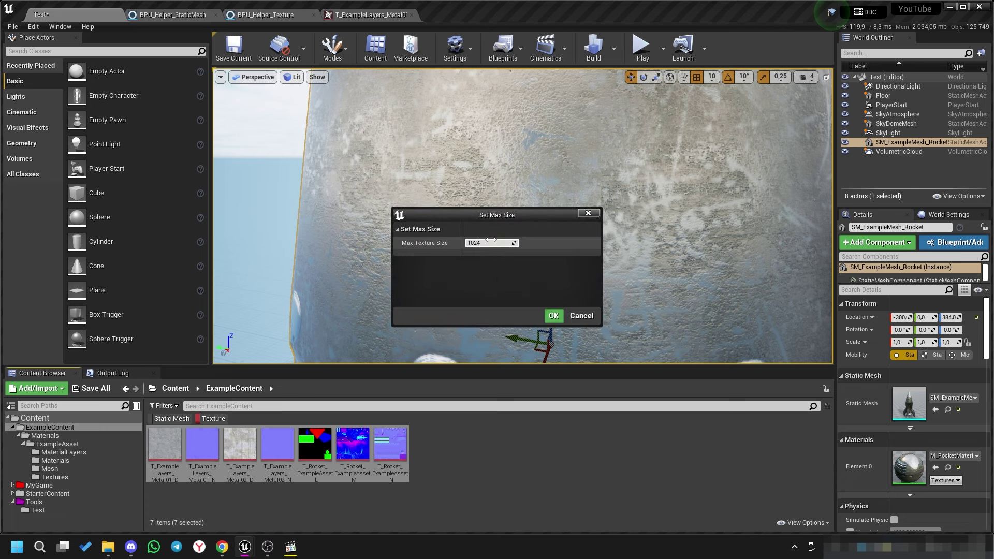
left_click(553, 316)
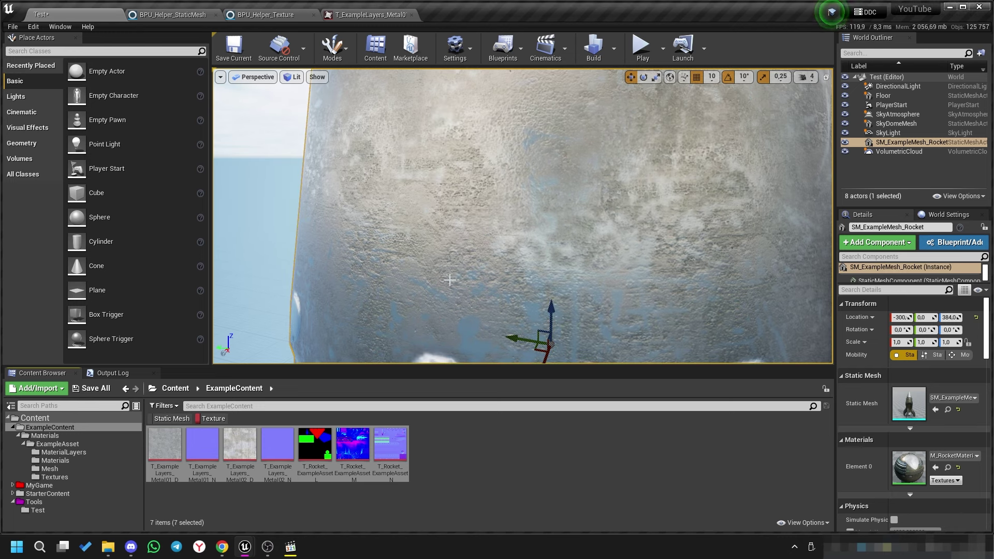
right_click_drag(450, 280, 574, 273)
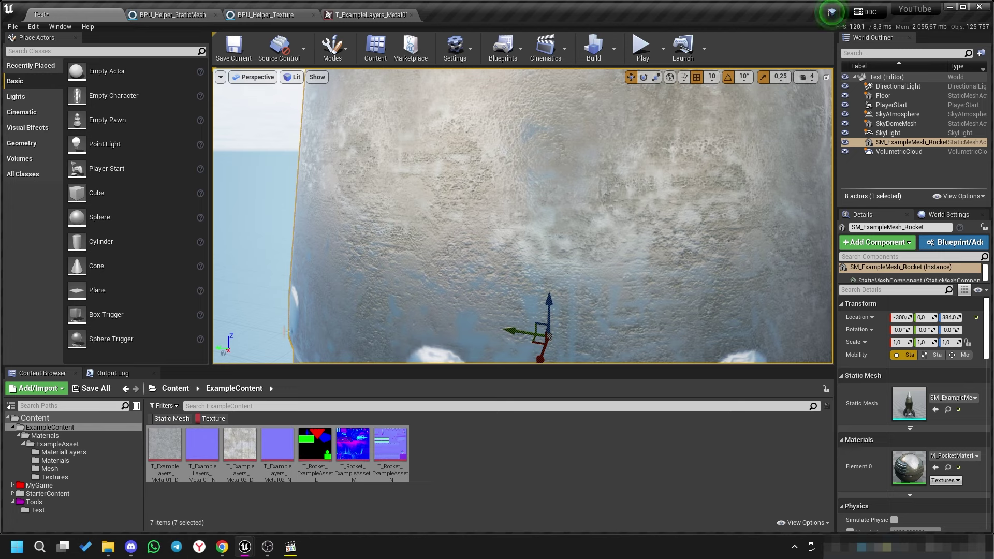
Rerun Set Max Size with 512, then dismiss the Metal02_N texture's actions list.
right_click(282, 445)
mouse_move(368, 287)
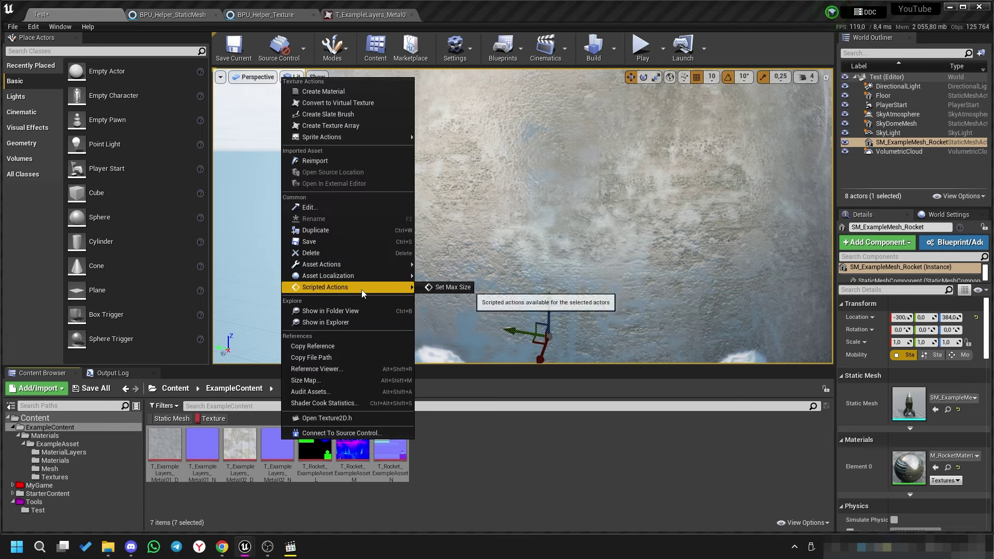
left_click(439, 290)
type("512")
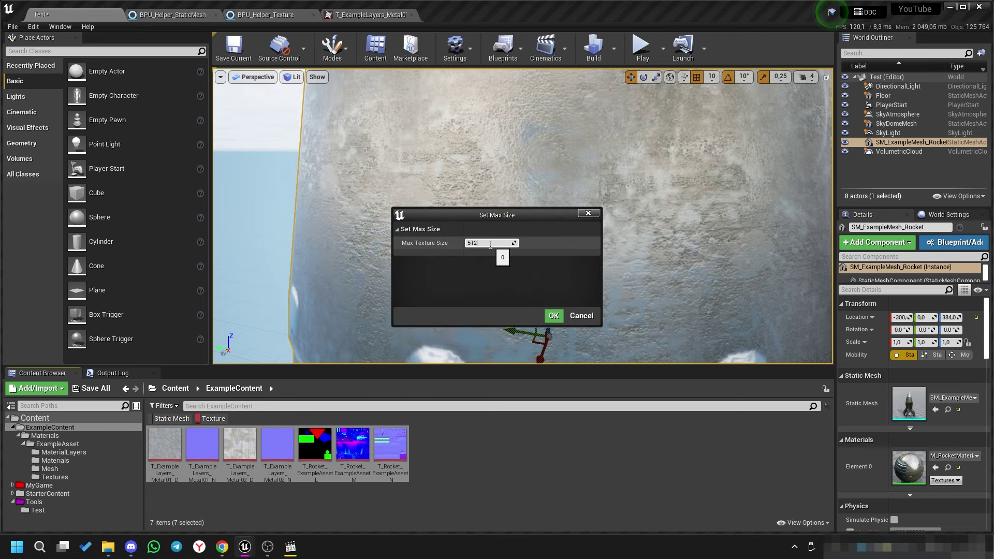
left_click(552, 314)
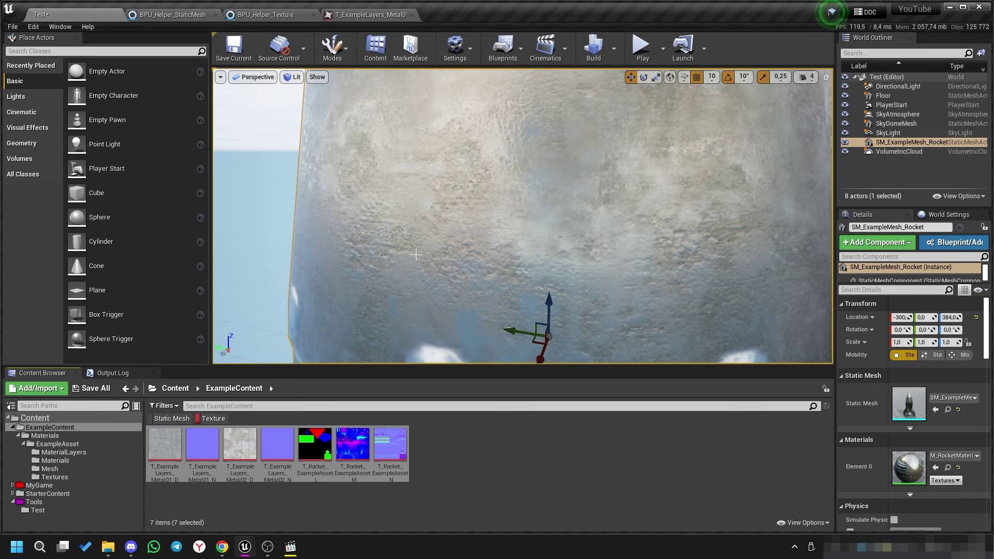
scroll(529, 286, "down", 2)
scroll(529, 287, "up", 3)
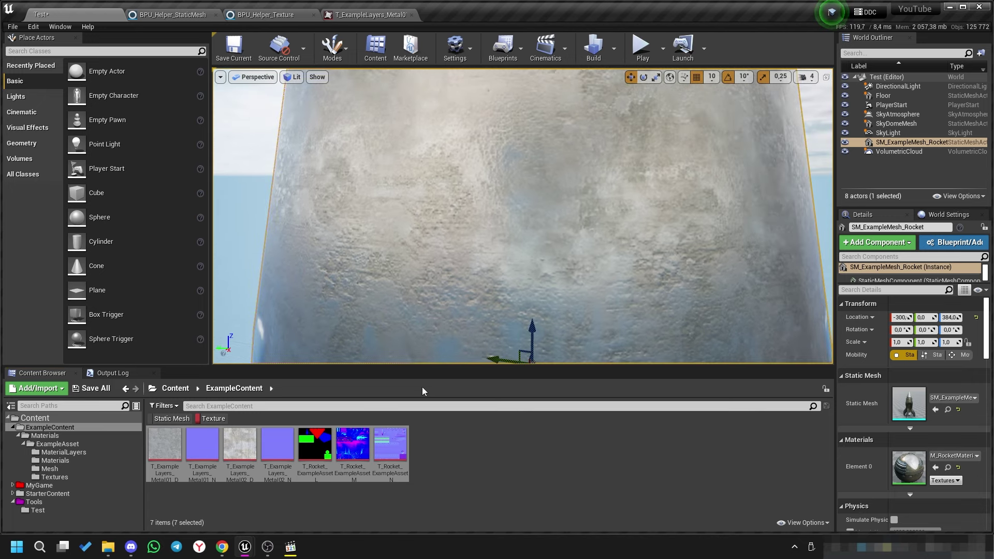
mouse_move(278, 440)
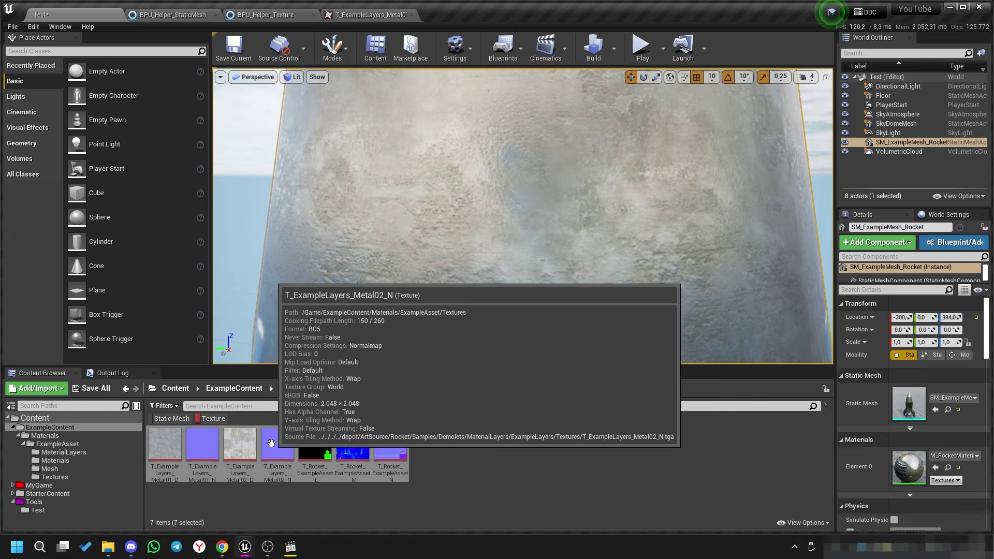
right_click(272, 444)
left_click(446, 470)
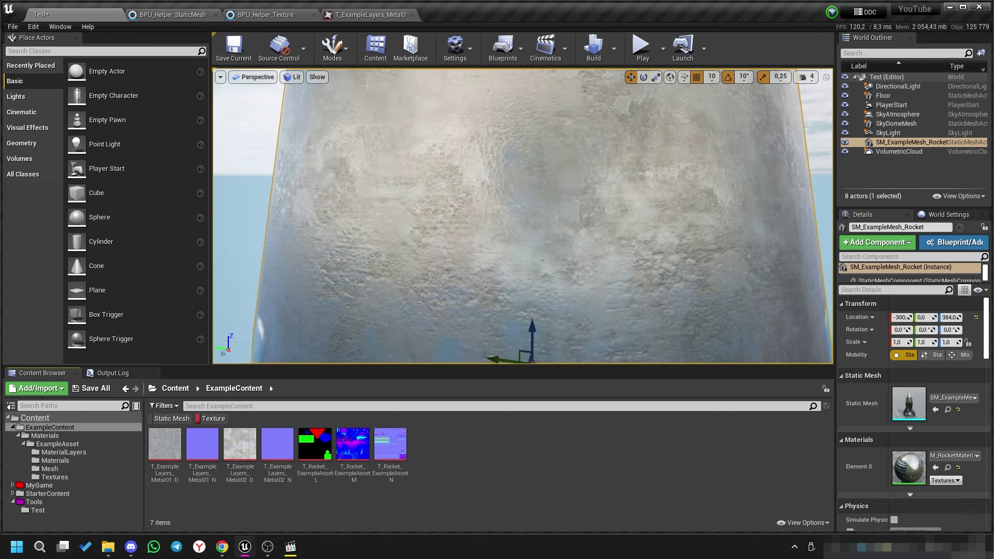
Give the Max texture Size input a default value of 512 and compile the blueprint.
left_click(264, 14)
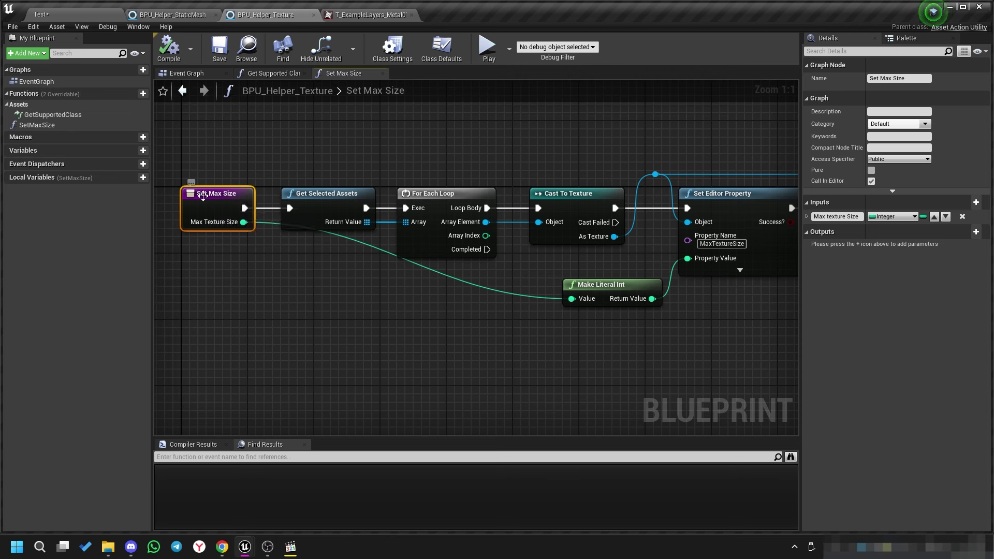
left_click(807, 216)
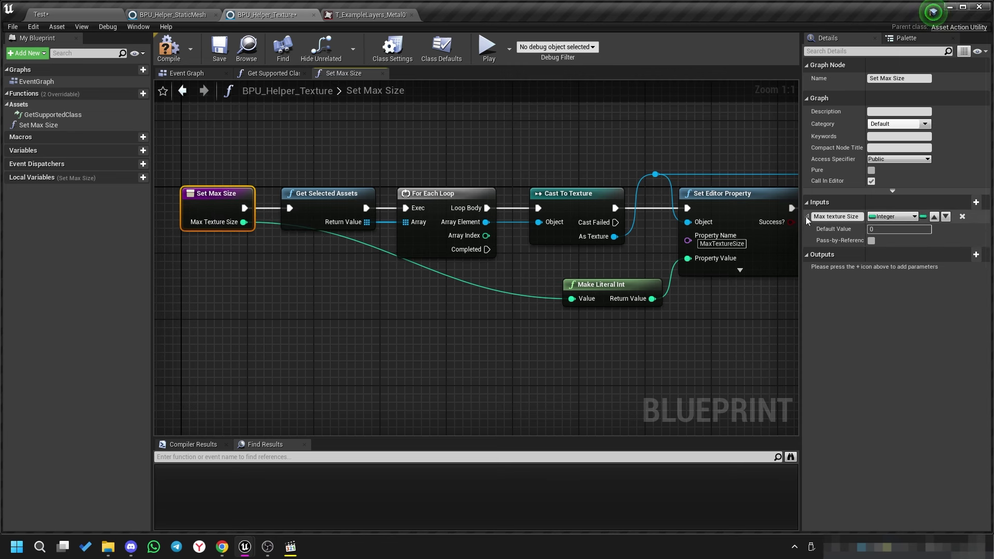
left_click(881, 229)
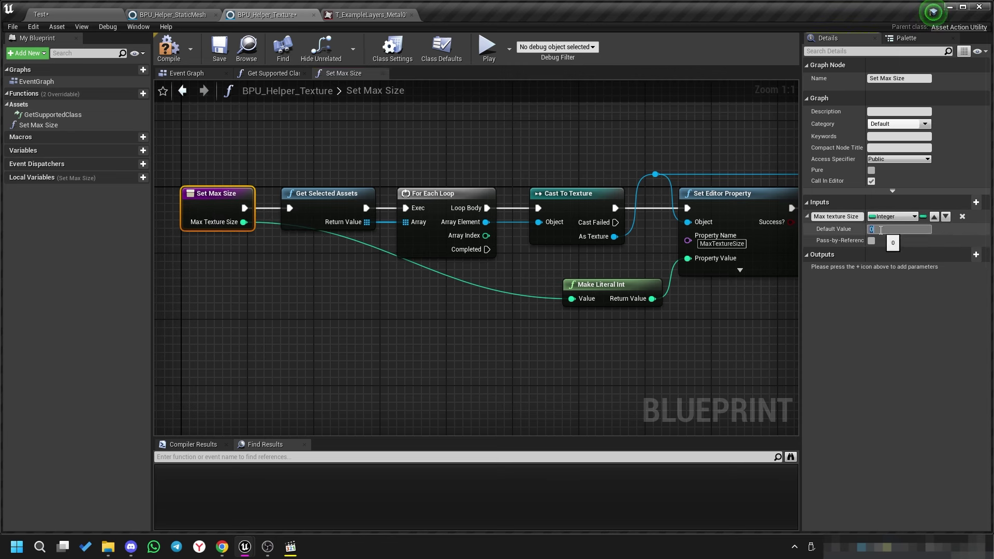
type("512")
key("Return")
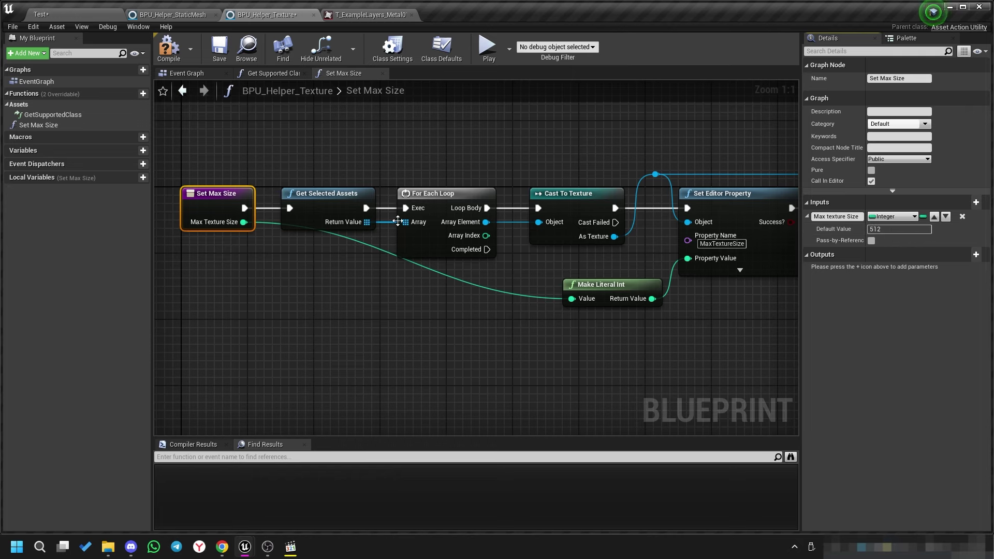
left_click(160, 54)
Select all seven textures on the Test level and launch Set Max Size to check the default.
left_click(41, 15)
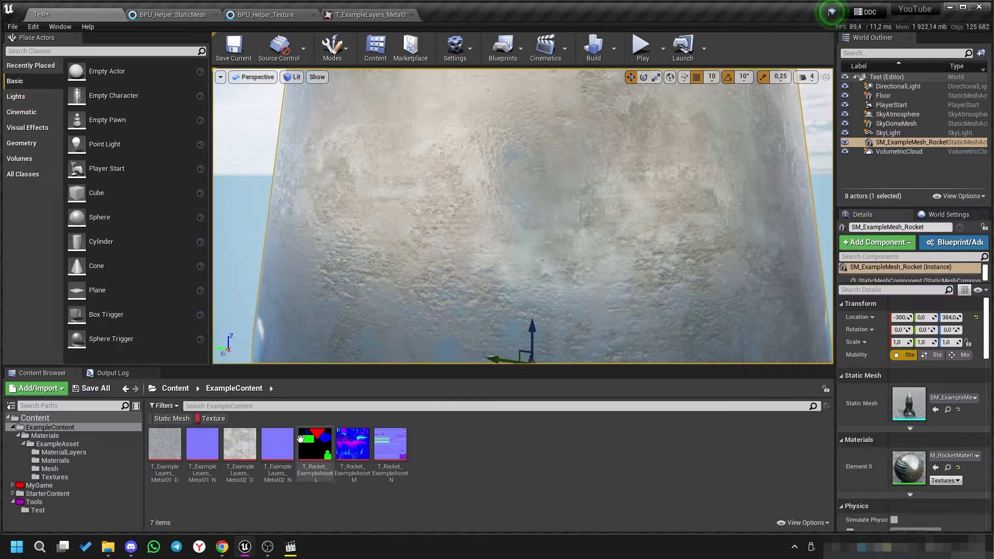
left_click(391, 446)
left_click(172, 454, "shift")
right_click(173, 453)
left_click(448, 280)
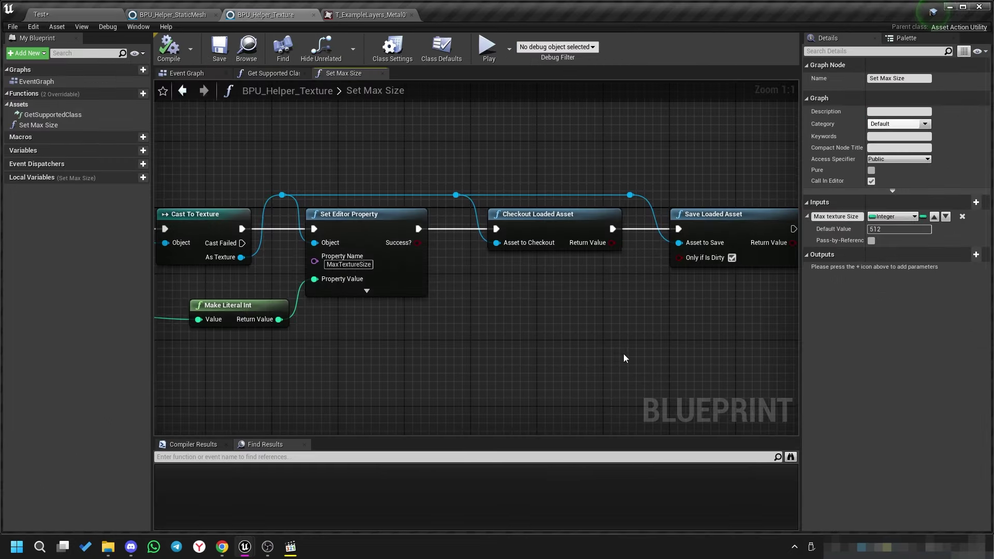
Add a Create Copy for Undo Buffer node off the As Texture output into the execution line.
scroll(624, 357, "down", 2)
left_click_drag(731, 341, 403, 203)
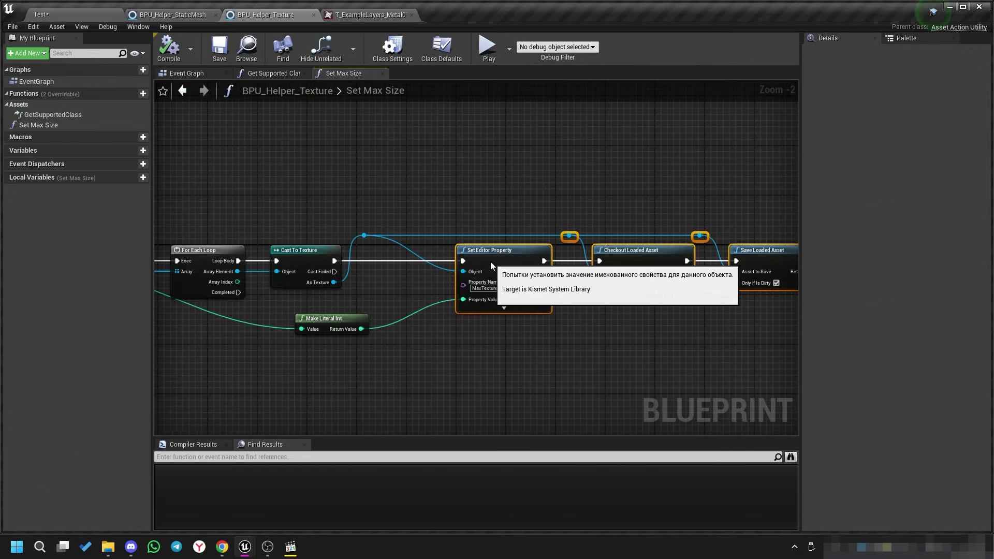
scroll(376, 266, "up", 2)
left_click_drag(320, 288, 362, 291)
type("create")
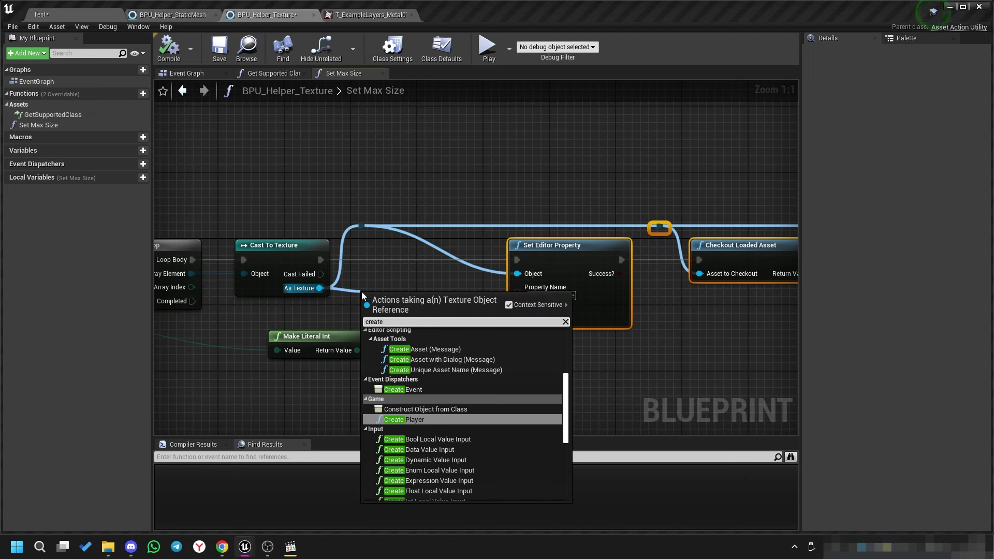
type(" copy")
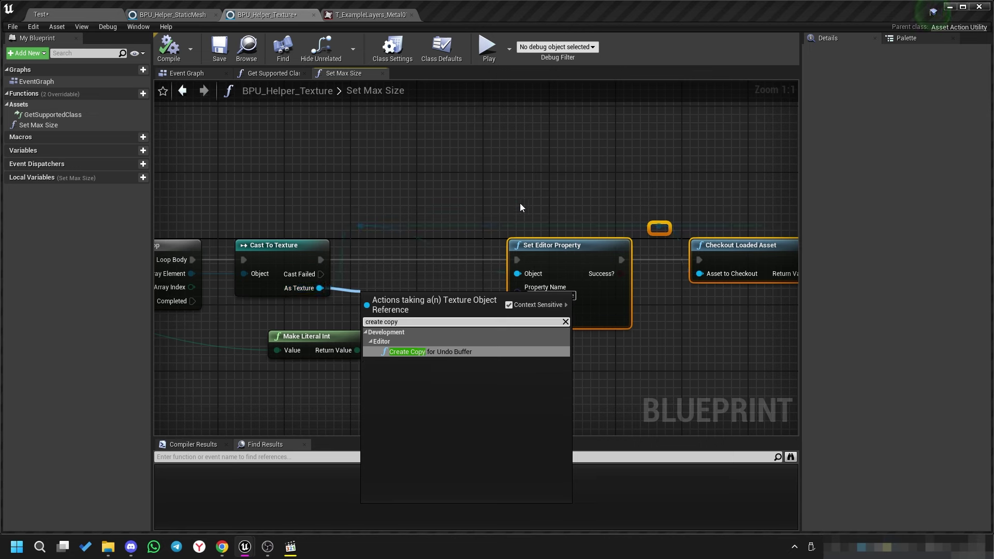
left_click(459, 353)
left_click_drag(412, 311, 413, 261)
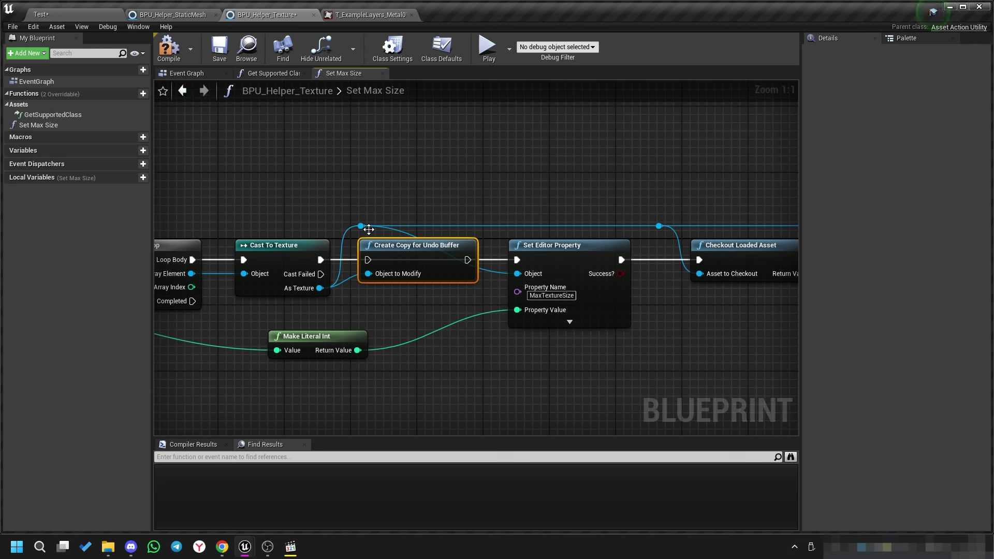
Arrange reroute knots, connect the undo-copy node to Set Editor Property, and save the blueprint.
mouse_move(369, 230)
left_mouse_down()
mouse_move(475, 230)
mouse_move(352, 234)
mouse_move(367, 259)
left_mouse_up()
double_click(433, 228)
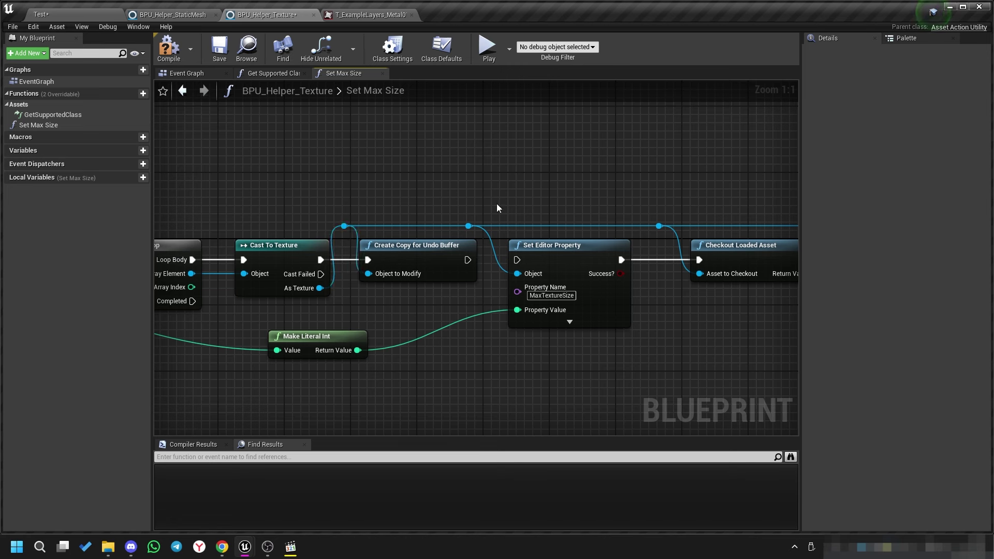
left_click_drag(466, 260, 517, 260)
key("ctrl+s")
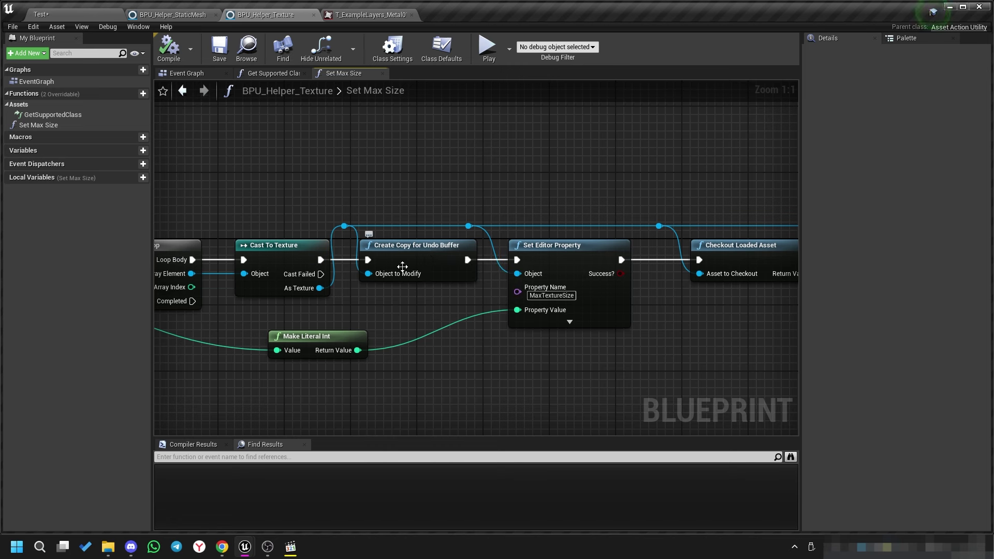
left_click(430, 262)
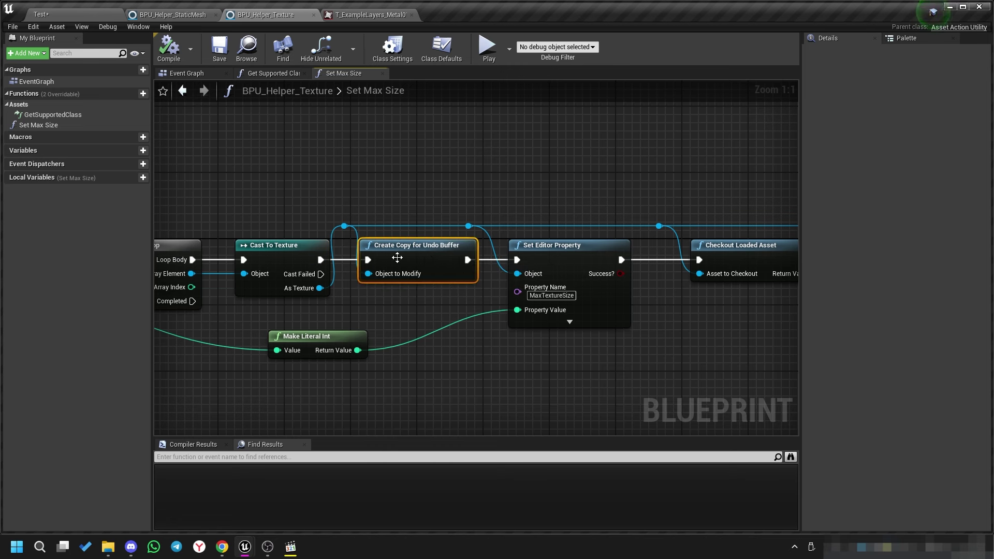
left_click(73, 11)
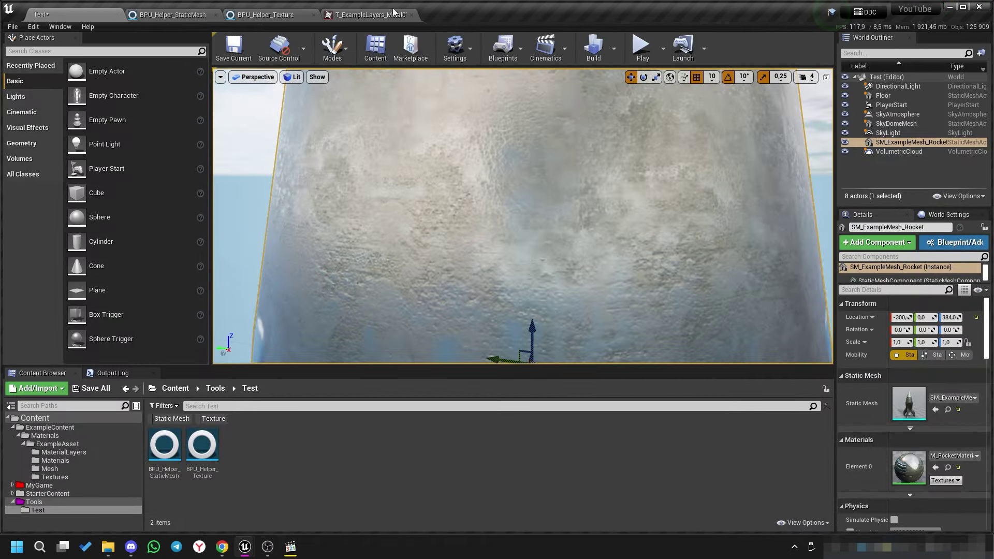
Run Set Max Size with 1024 on the textures and check Metal01_D's new size.
left_click(372, 17)
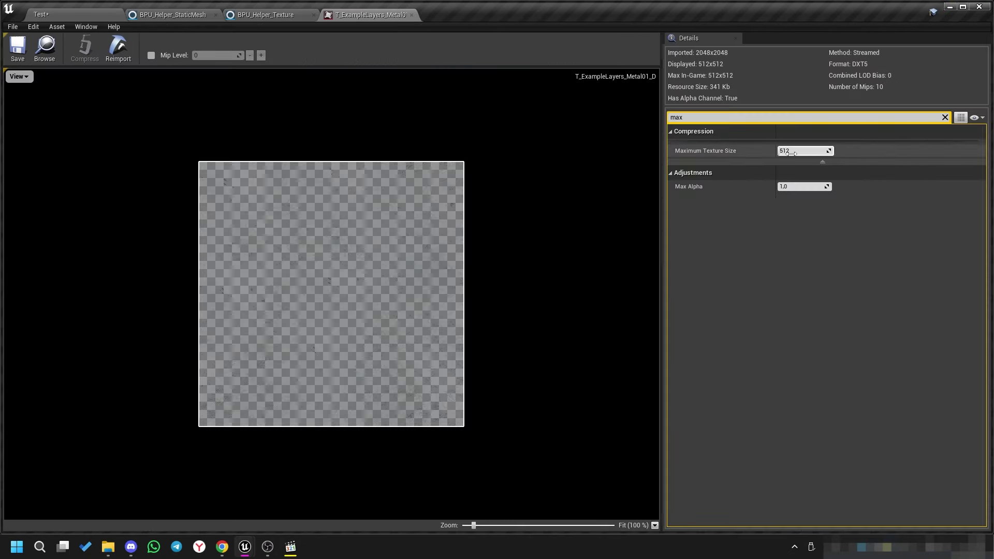
left_click(44, 47)
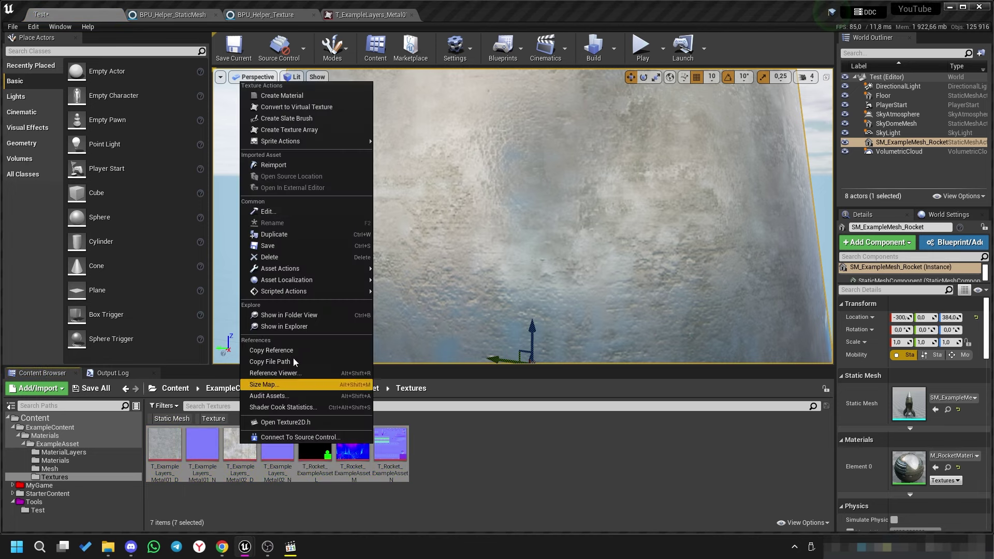
mouse_move(353, 291)
left_click(392, 292)
type("1024")
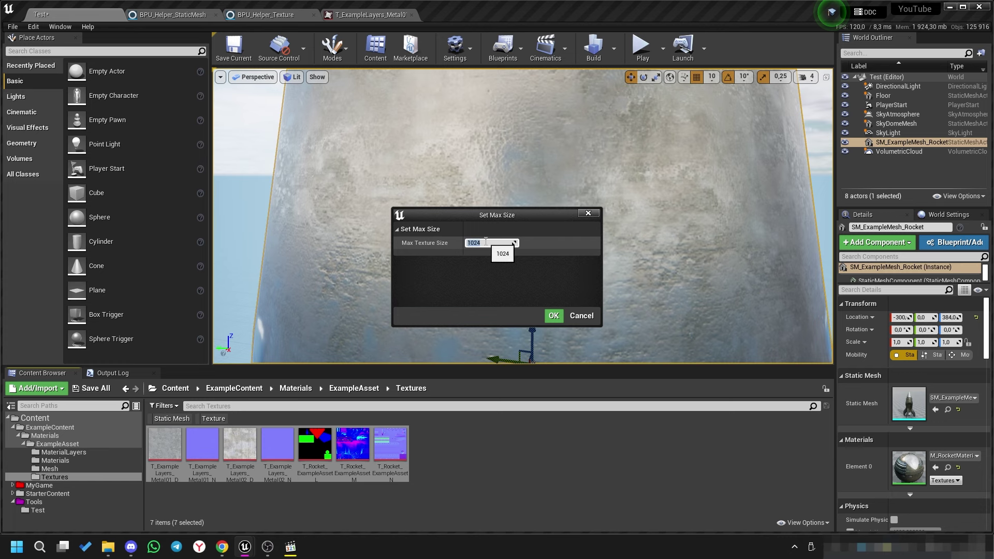
left_click(502, 253)
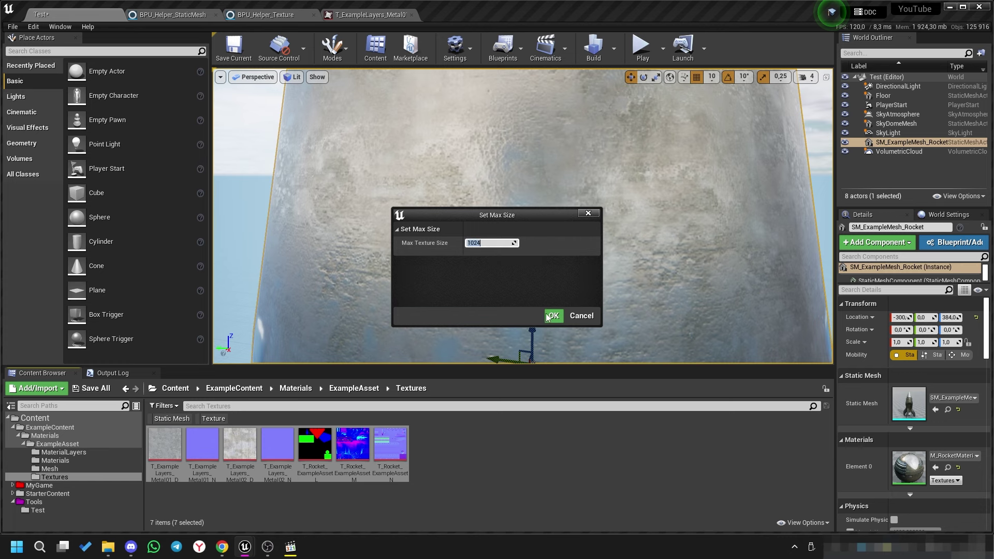
left_click(553, 315)
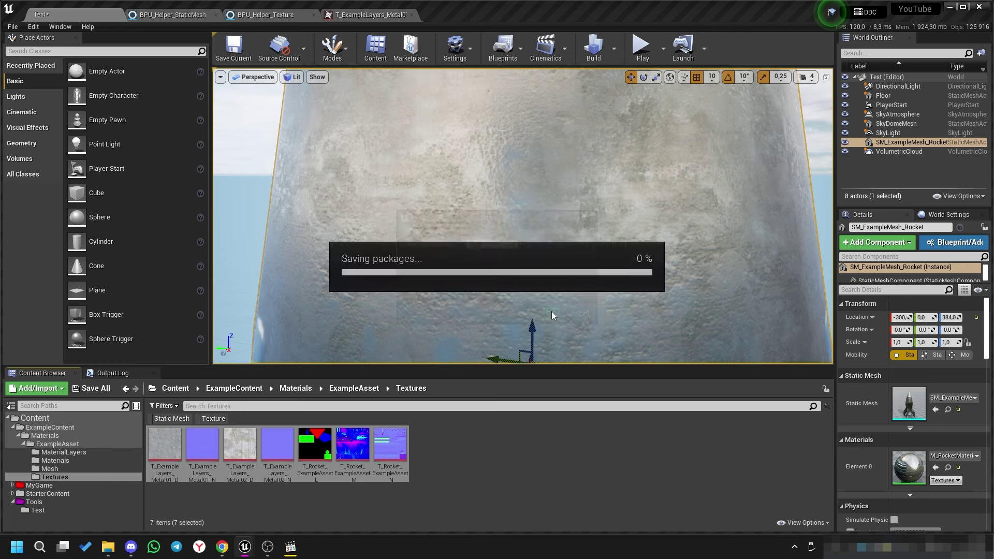
left_click(371, 14)
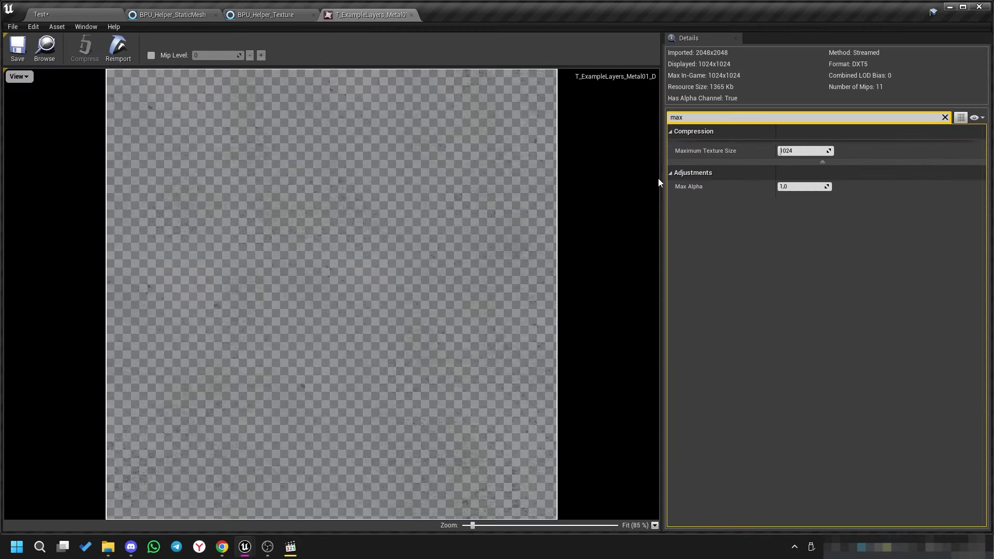
Undo the Set Max Size action and confirm Metal01_D is back at 512.
left_click(75, 15)
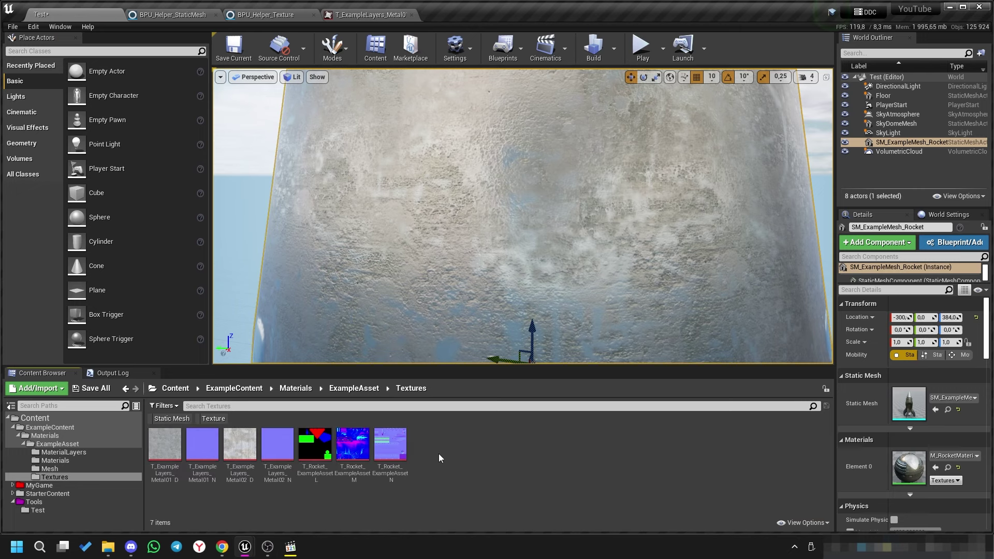
key("ctrl+z")
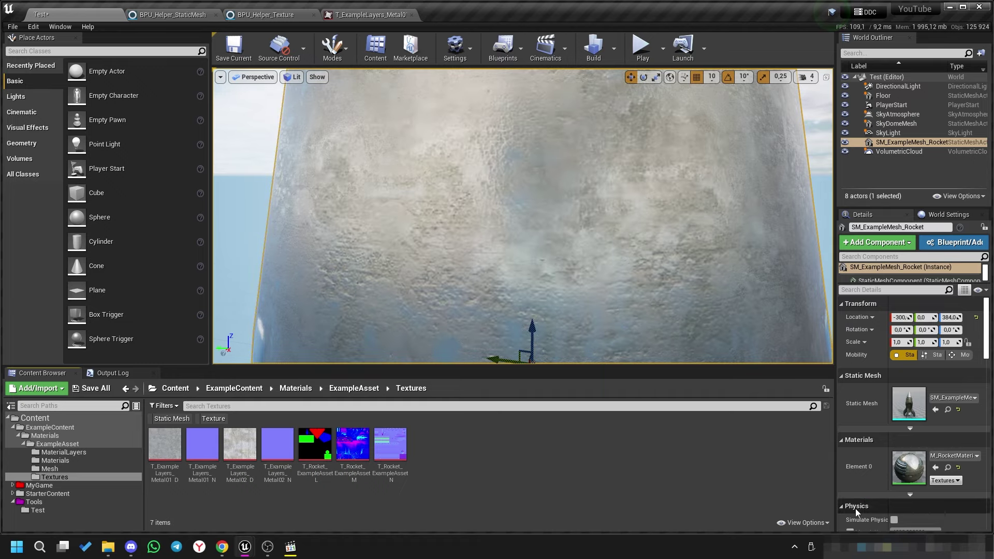
left_click(369, 14)
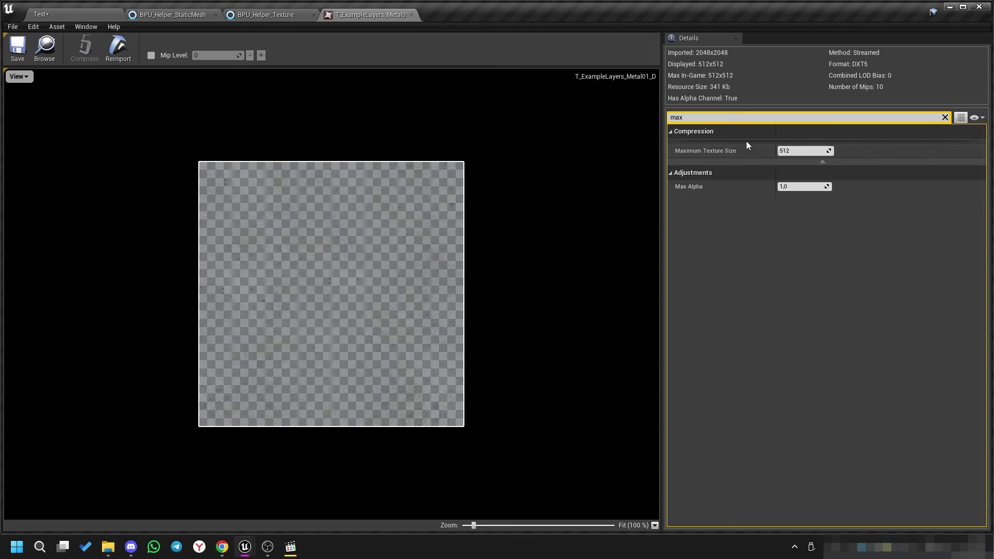
left_click(262, 15)
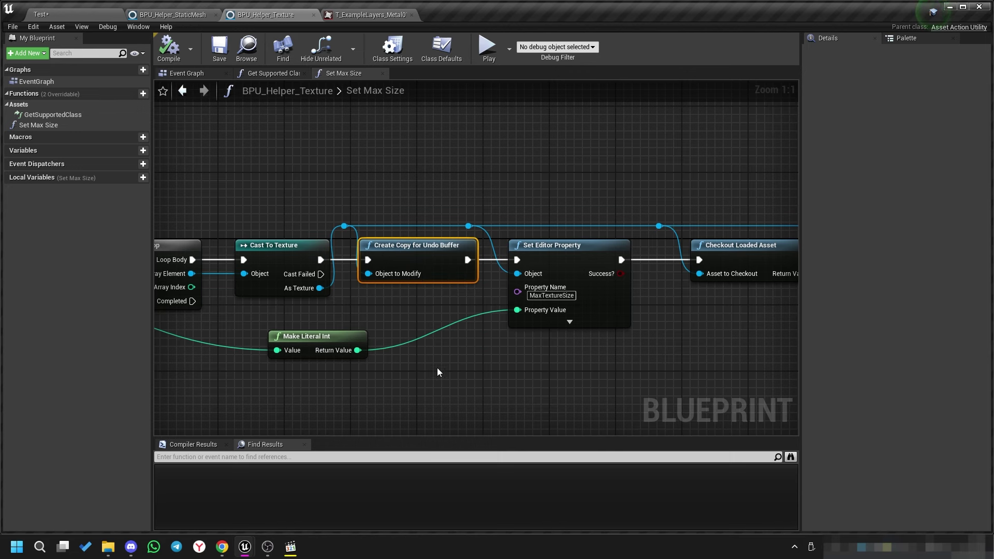
Insert a Begin Transaction node between the Set Max Size entry and Get Selected Assets.
right_click_drag(437, 372, 528, 371)
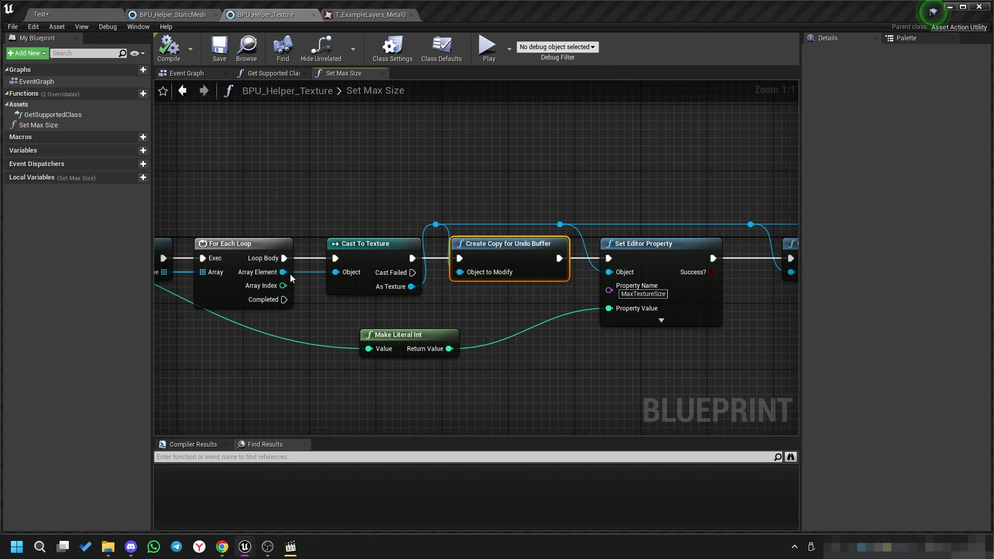
right_click_drag(275, 173, 528, 172)
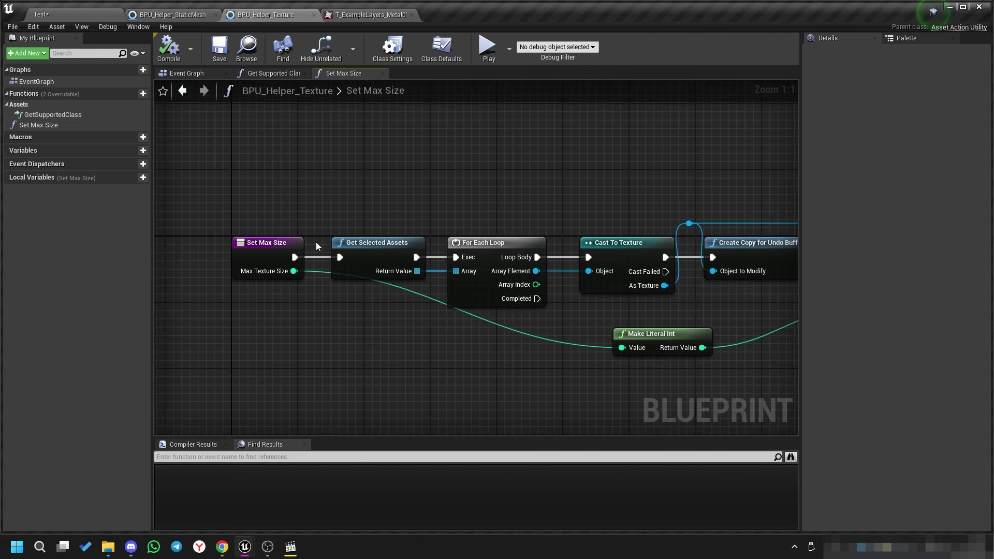
right_click_drag(317, 246, 341, 238)
right_click_drag(438, 214, 478, 215)
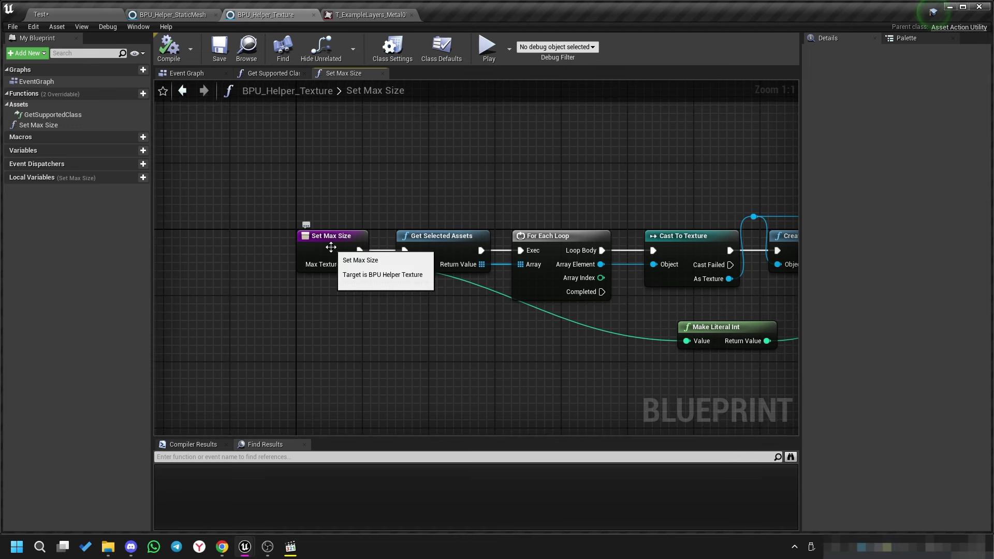
left_click_drag(319, 239, 177, 242)
right_click_drag(274, 336, 359, 303)
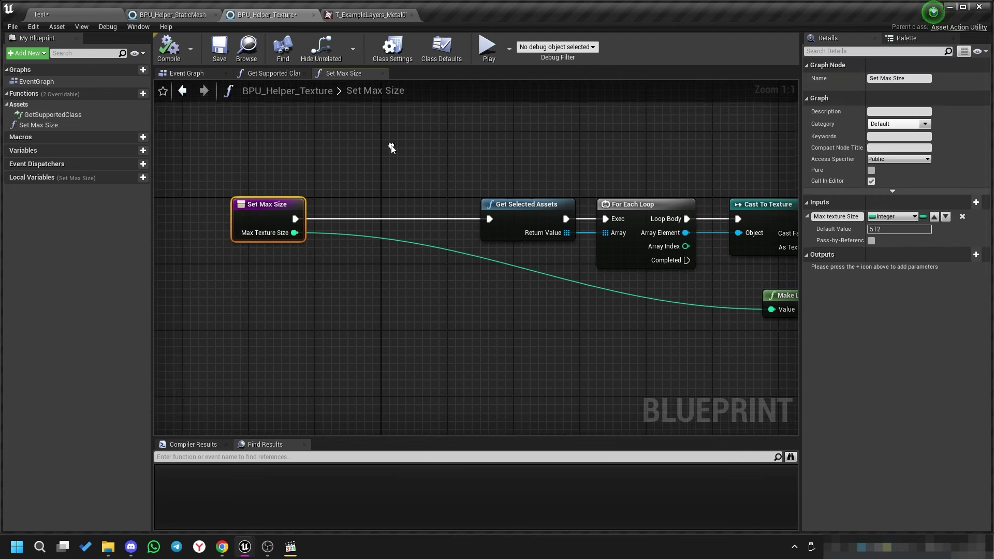
right_click(359, 302)
type("begin")
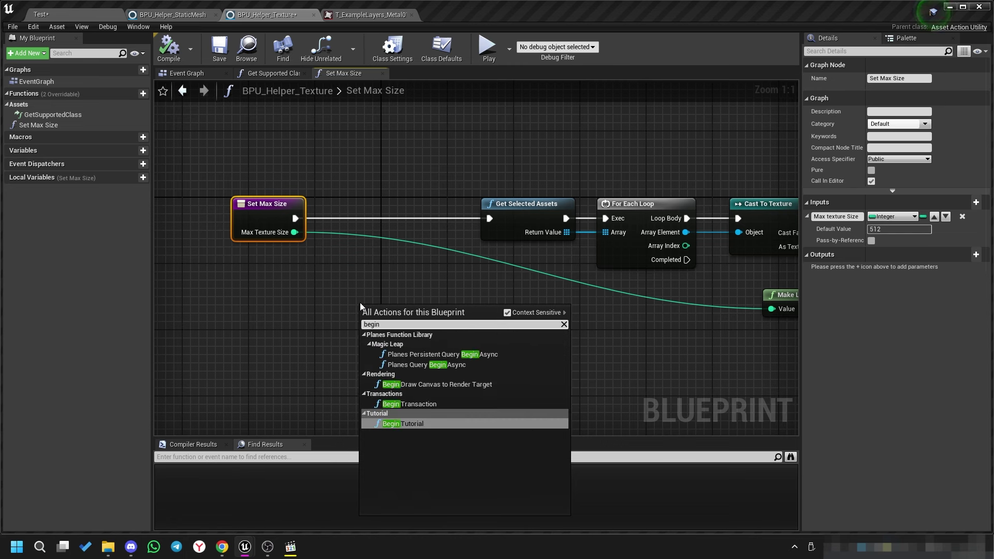
type(" tra")
left_click(425, 345)
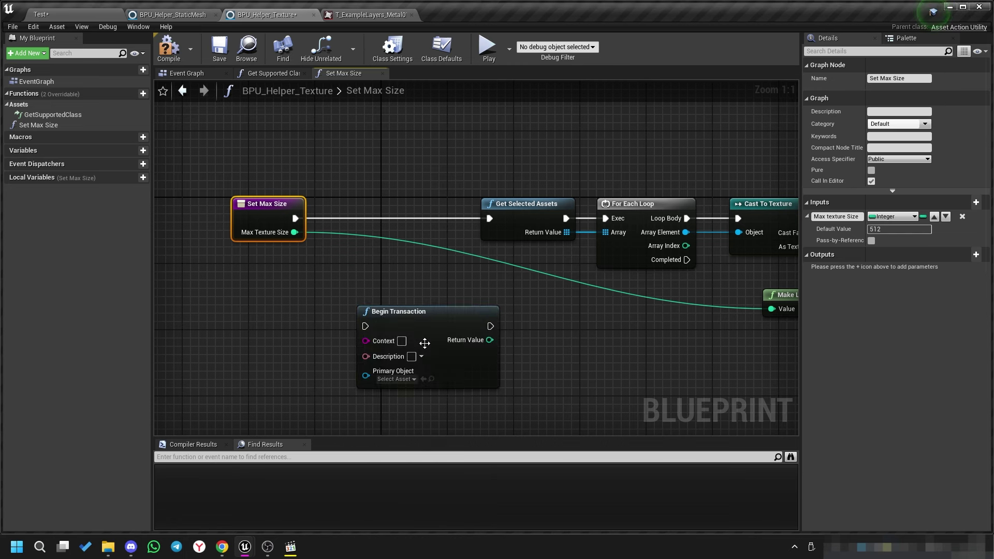
mouse_move(410, 326)
left_mouse_down()
mouse_move(378, 210)
mouse_move(375, 218)
left_mouse_up()
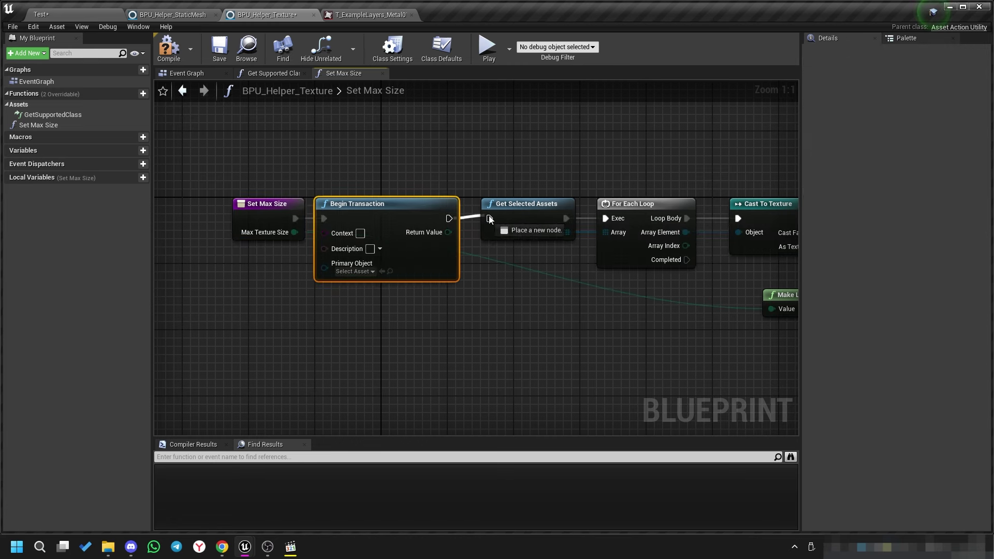
left_click_drag(449, 218, 490, 218)
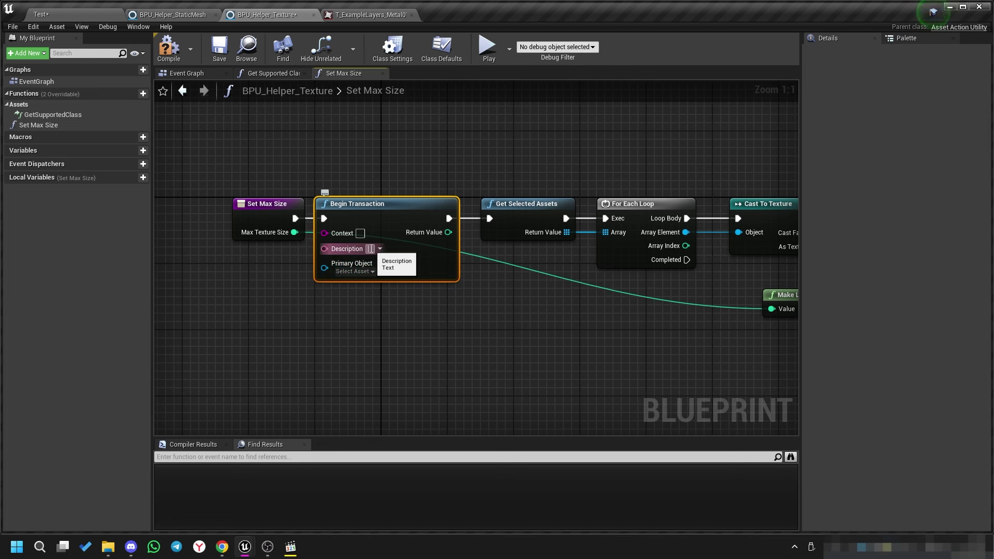
Fill in Begin Transaction's Description as 'Setting Max Size' and Context as 'Texture'.
left_click(371, 249)
key("ctrl+v")
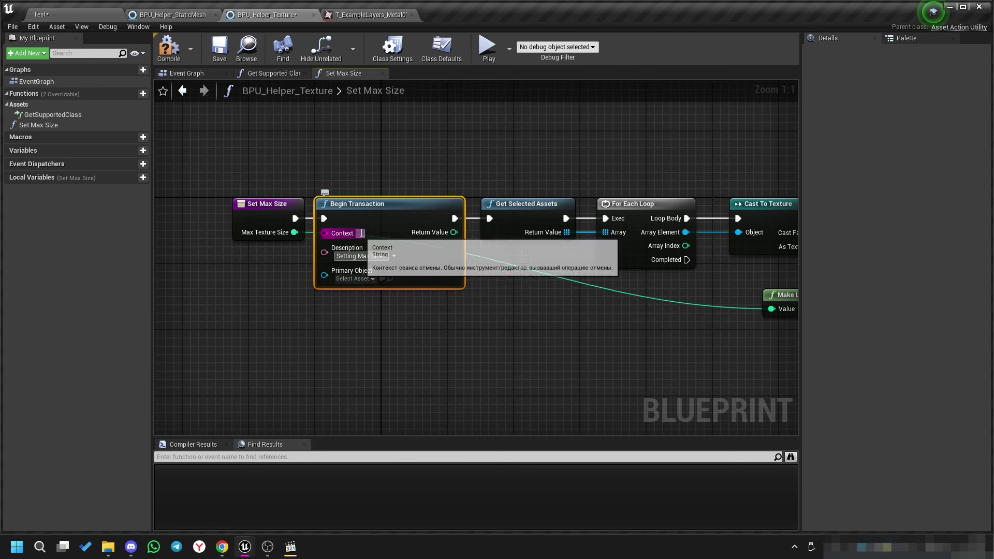
left_click(361, 233)
type("Texture")
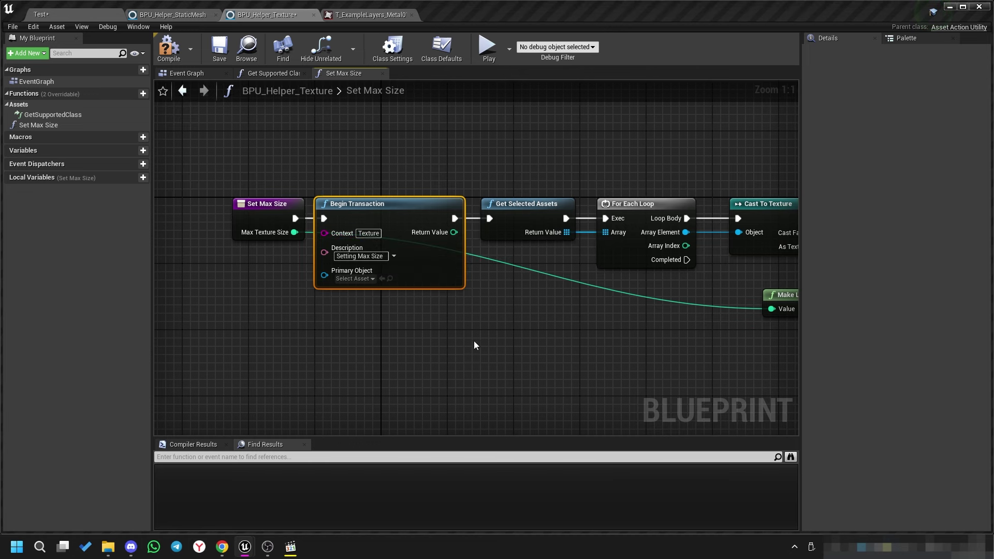
Add a Transact Object node fed by the cast texture output.
right_click_drag(475, 346, 342, 132)
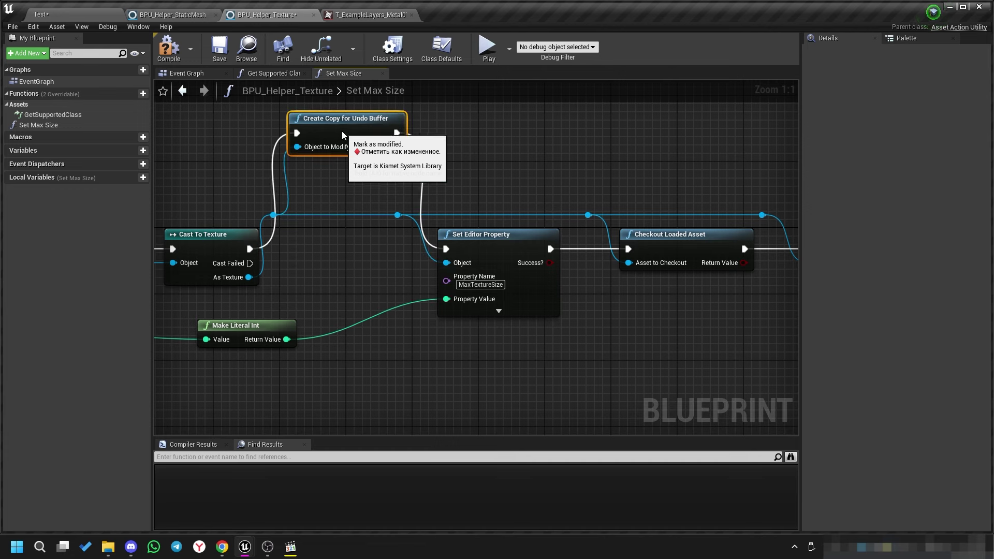
left_click_drag(273, 215, 304, 250)
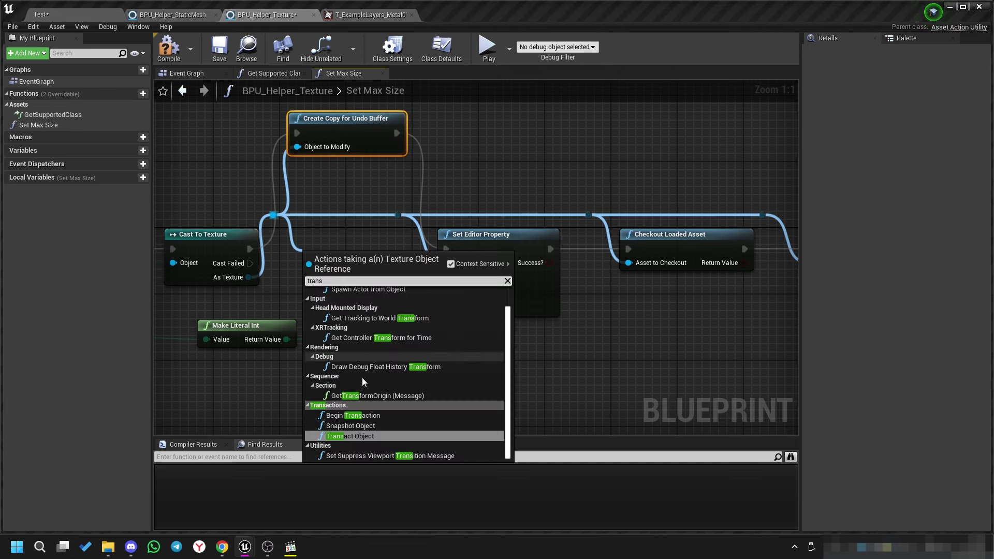
left_click(369, 439)
Add End Transaction from For Each Loop's Completed pin and place it beside the loop.
right_click_drag(303, 355, 420, 264)
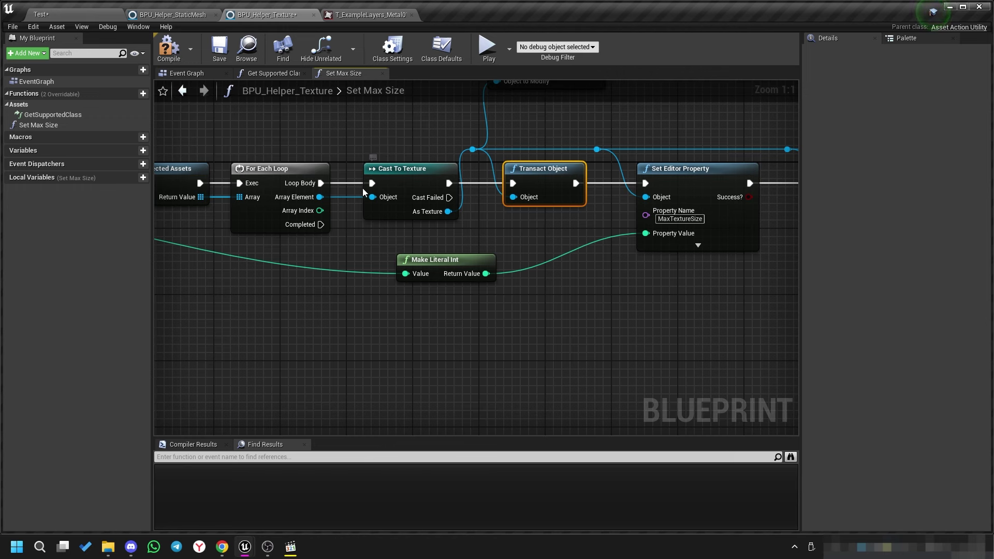
right_click_drag(542, 250, 483, 292)
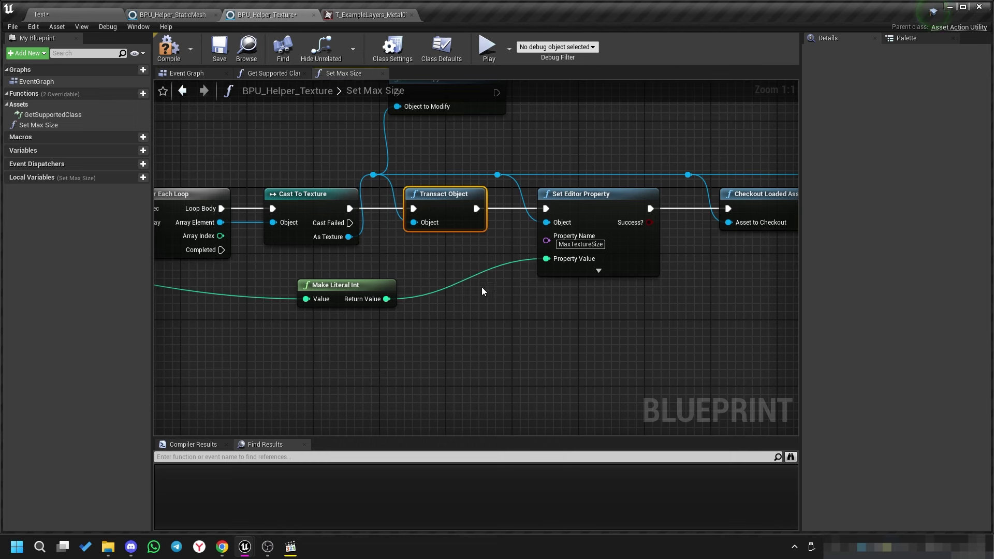
right_click_drag(407, 269, 440, 333)
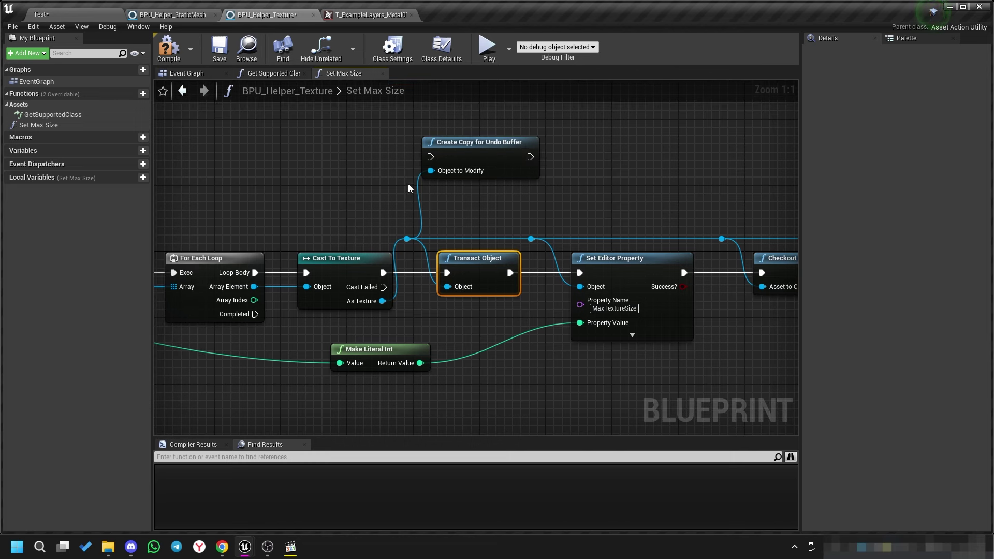
right_click_drag(463, 299, 588, 245)
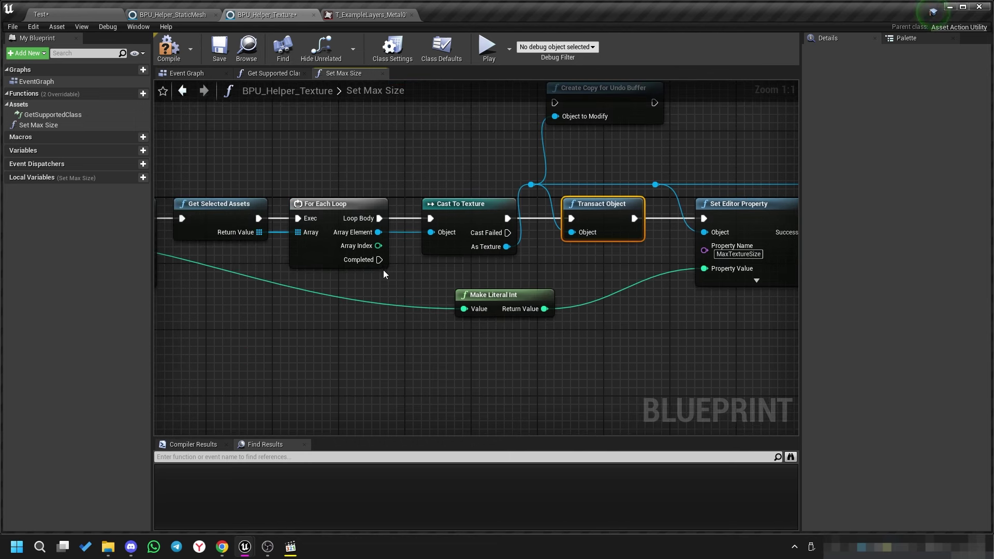
left_click_drag(381, 259, 381, 367)
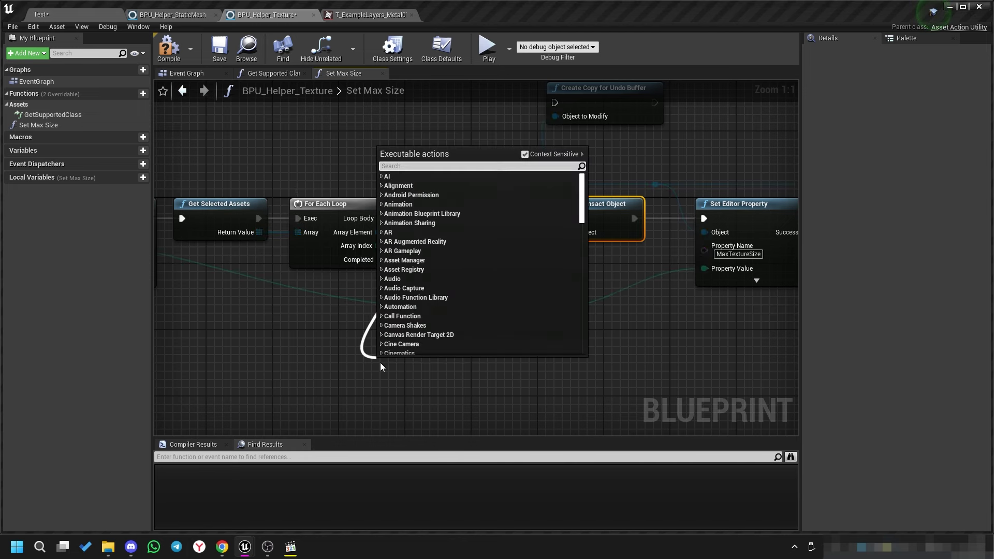
type("end")
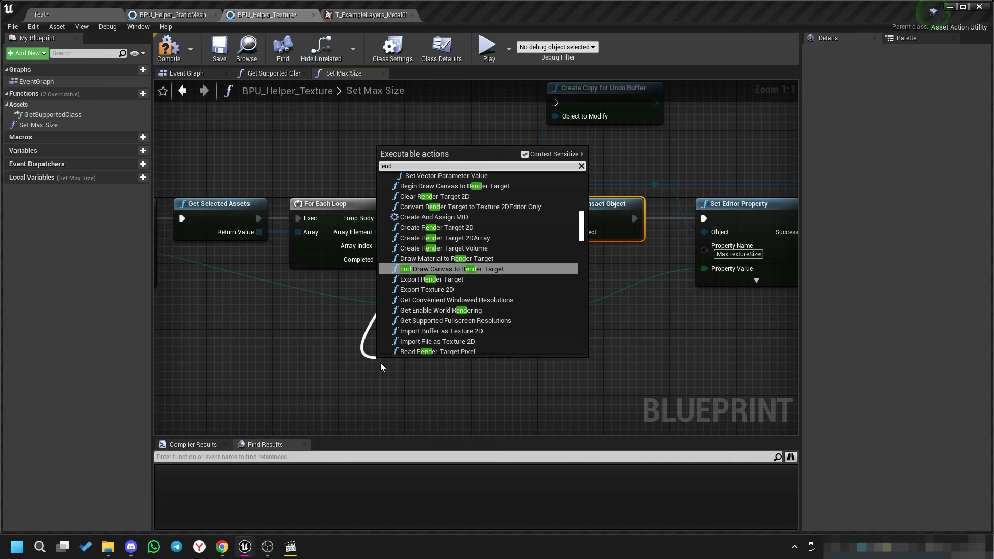
type("ing")
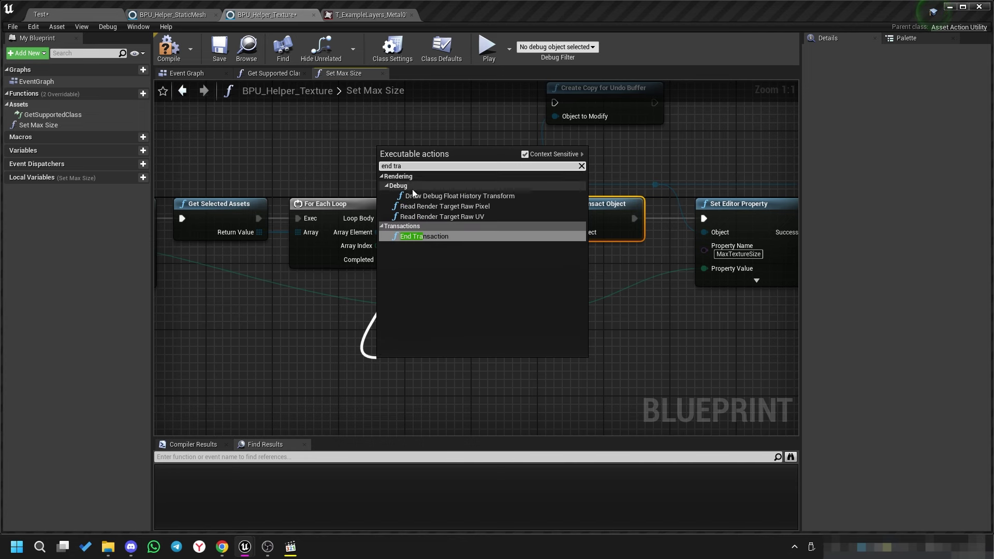
key("Escape")
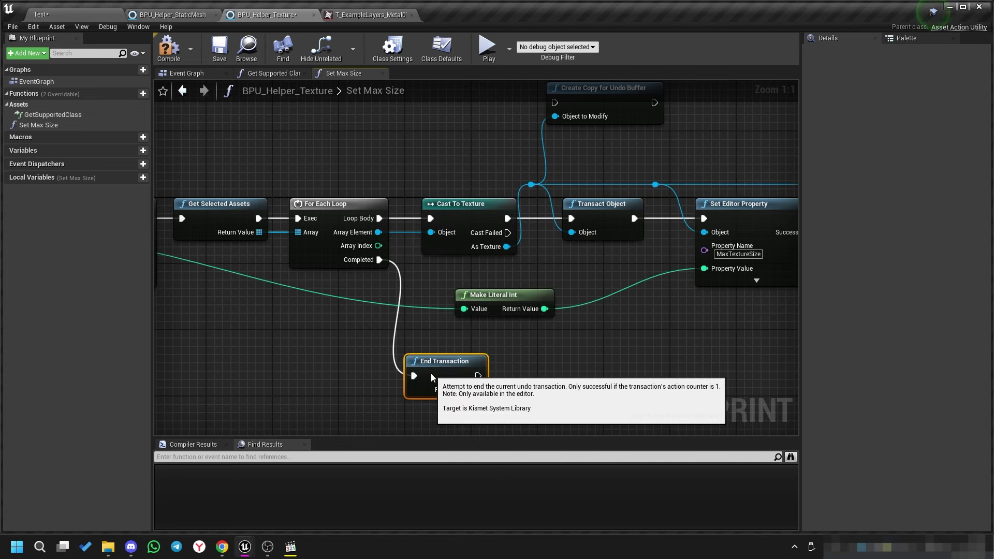
left_click_drag(437, 374, 455, 357)
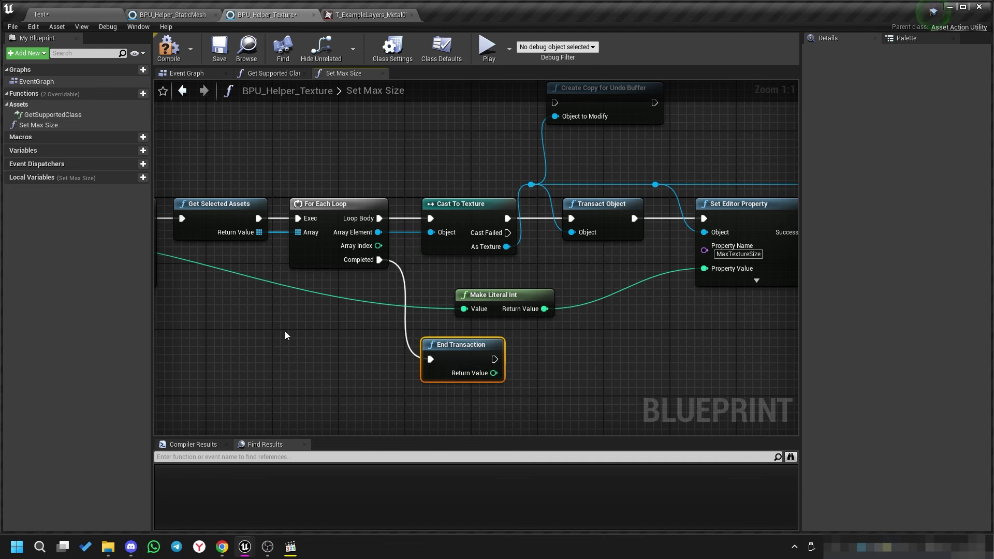
Zoom out and select the Begin Transaction, Transact Object and End Transaction nodes to review the chain.
scroll(284, 333, "down", 3)
mouse_move(284, 333)
right_mouse_down()
mouse_move(390, 328)
mouse_move(380, 196)
right_mouse_up()
left_click_drag(378, 198, 400, 351)
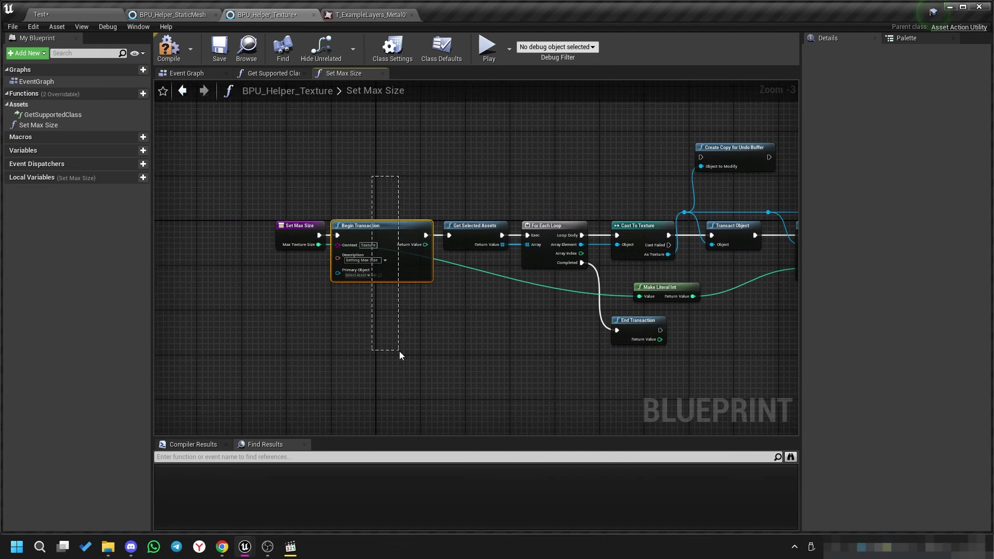
mouse_move(399, 351)
right_mouse_down()
mouse_move(456, 335)
mouse_move(426, 337)
right_mouse_up()
left_click(597, 249)
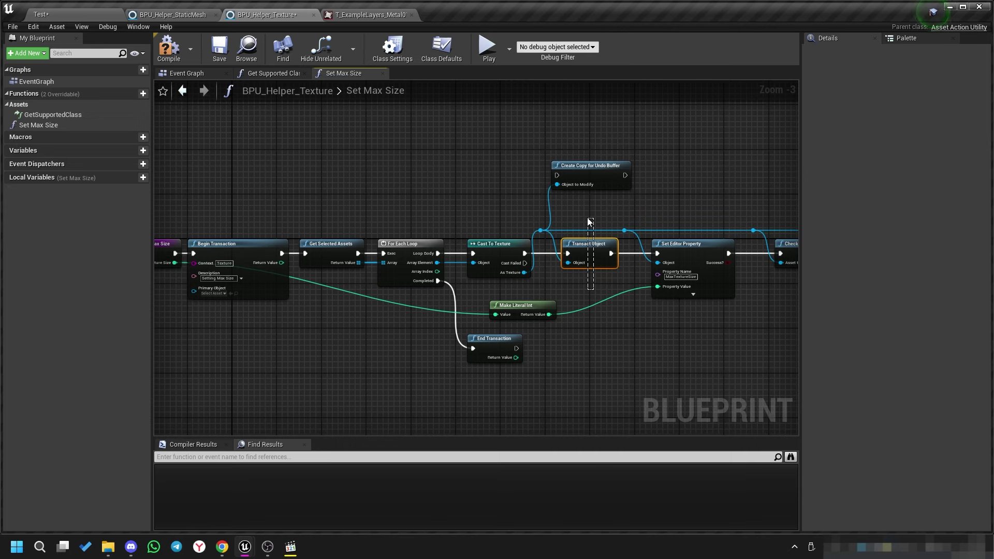
left_click_drag(571, 372, 444, 333)
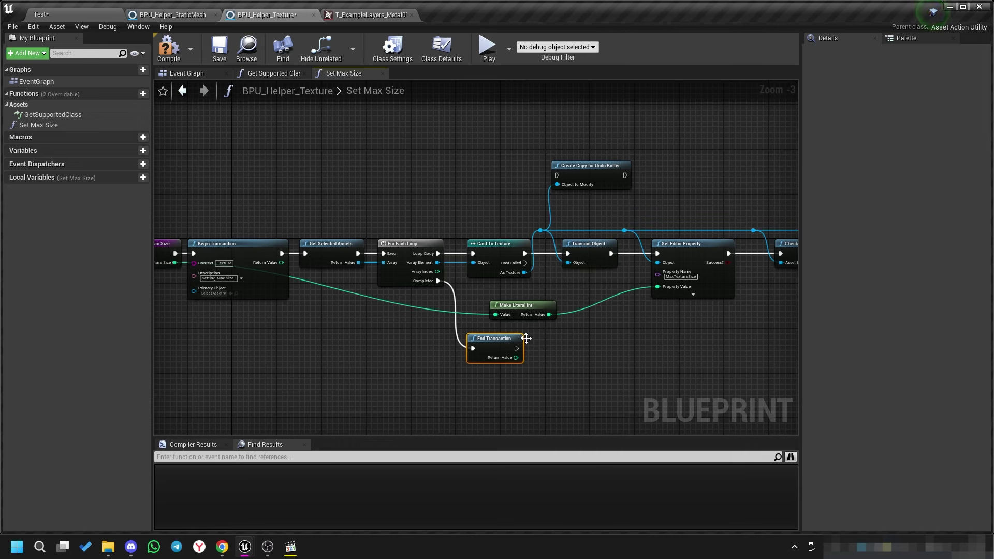
left_click(95, 14)
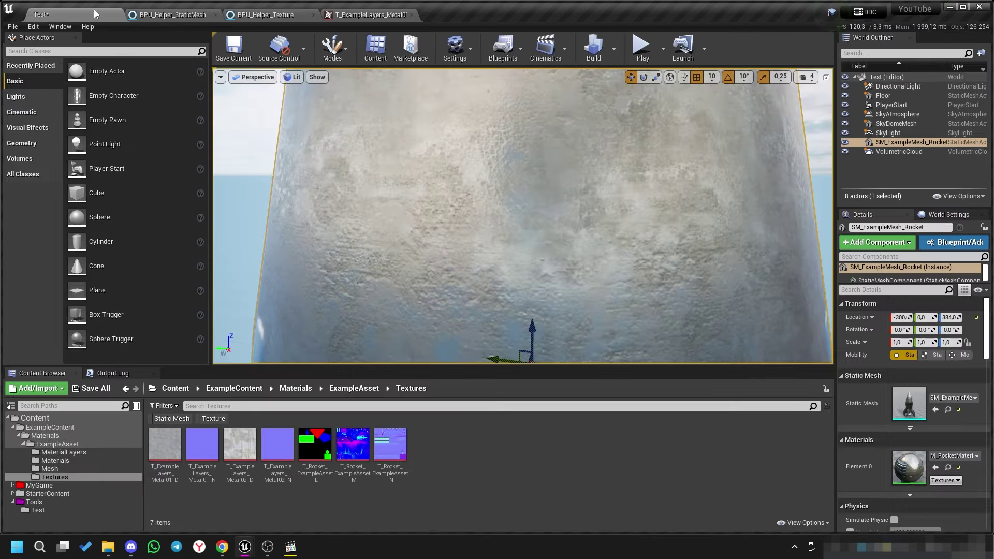
left_click(371, 16)
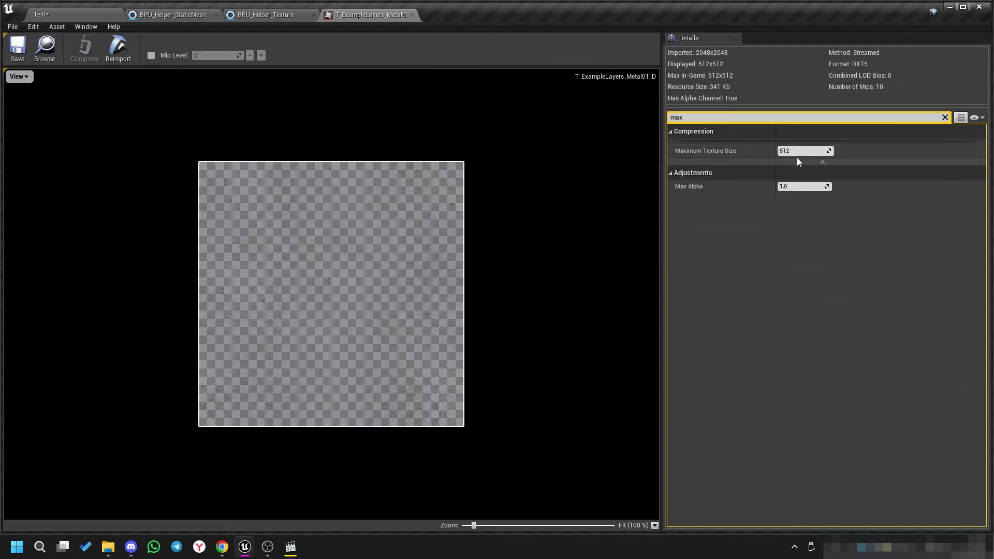
left_click(41, 14)
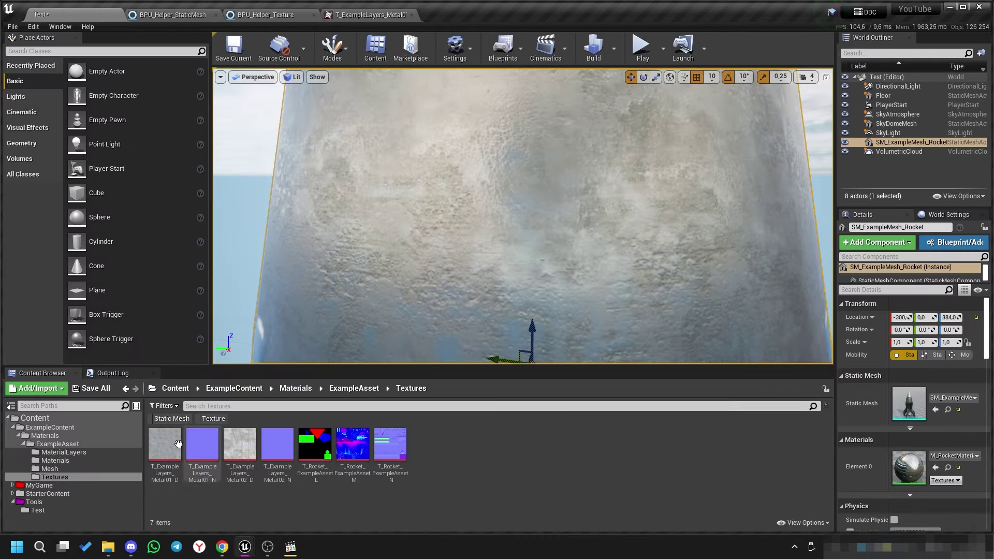
left_click(178, 444)
left_click(390, 444, "shift")
right_click(356, 444)
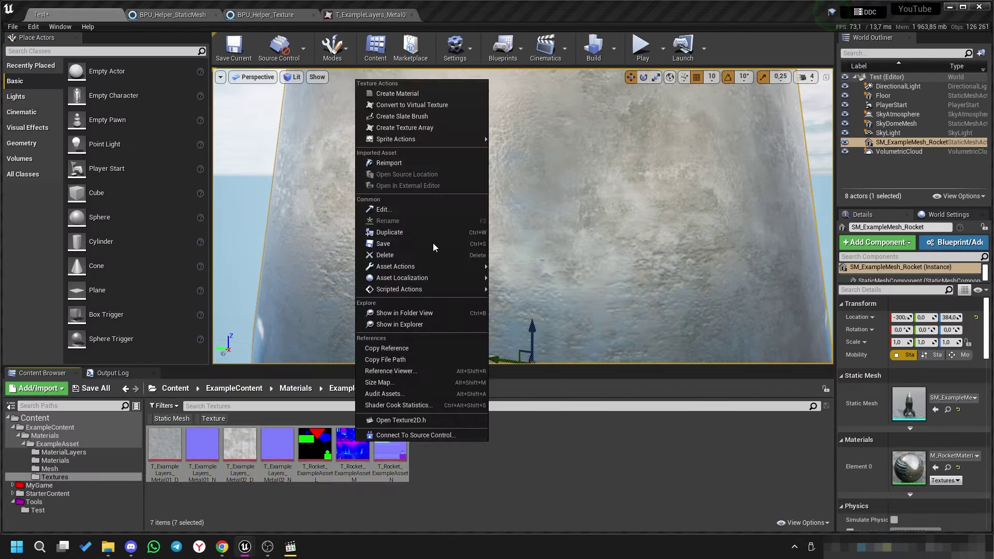
mouse_move(438, 287)
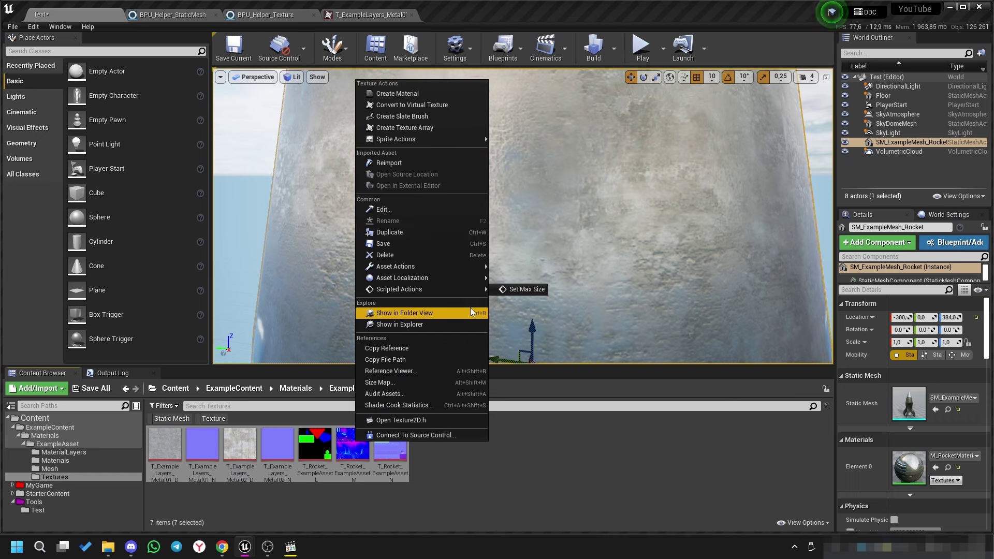
left_click(520, 288)
left_click(489, 244)
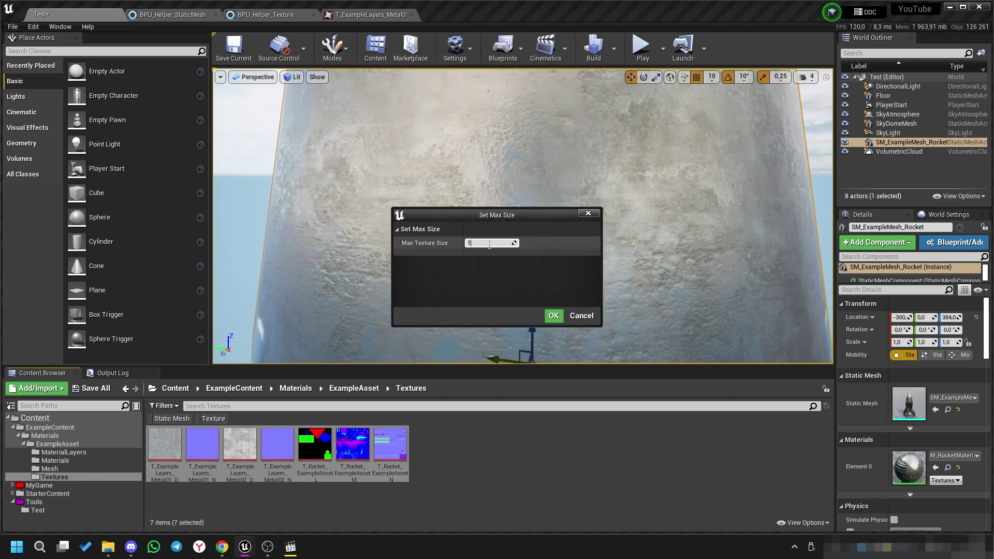
left_click(554, 316)
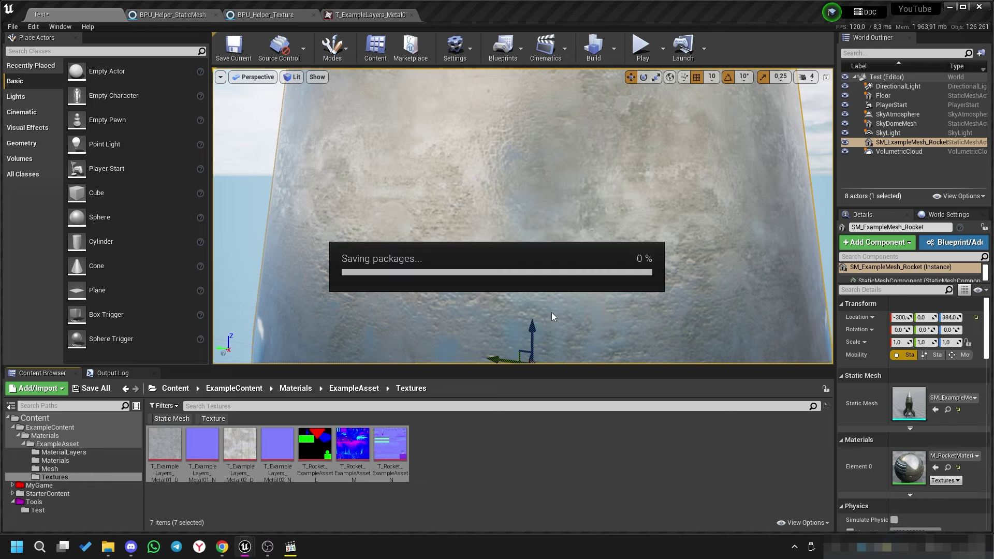
left_click(379, 16)
left_click(90, 16)
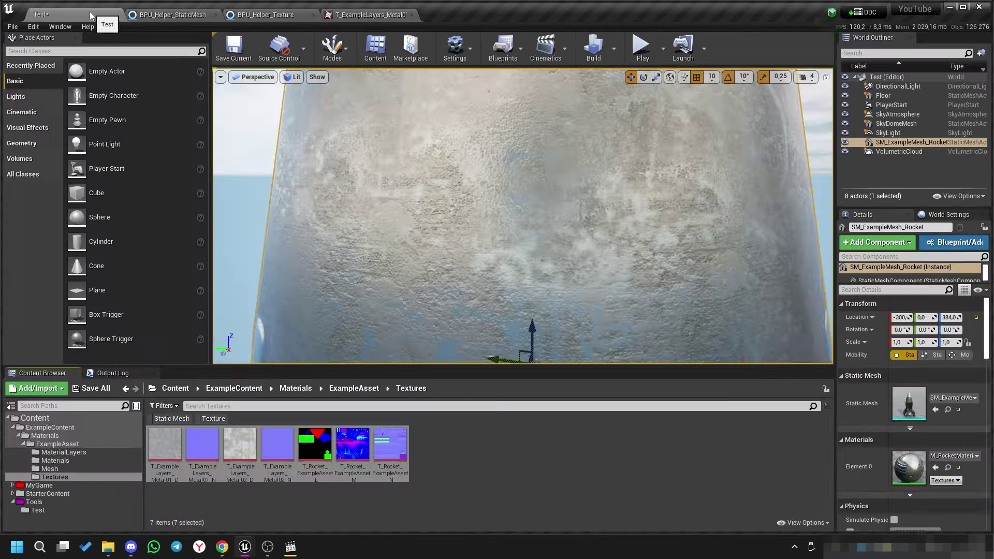
left_click(490, 438)
key("ctrl+z")
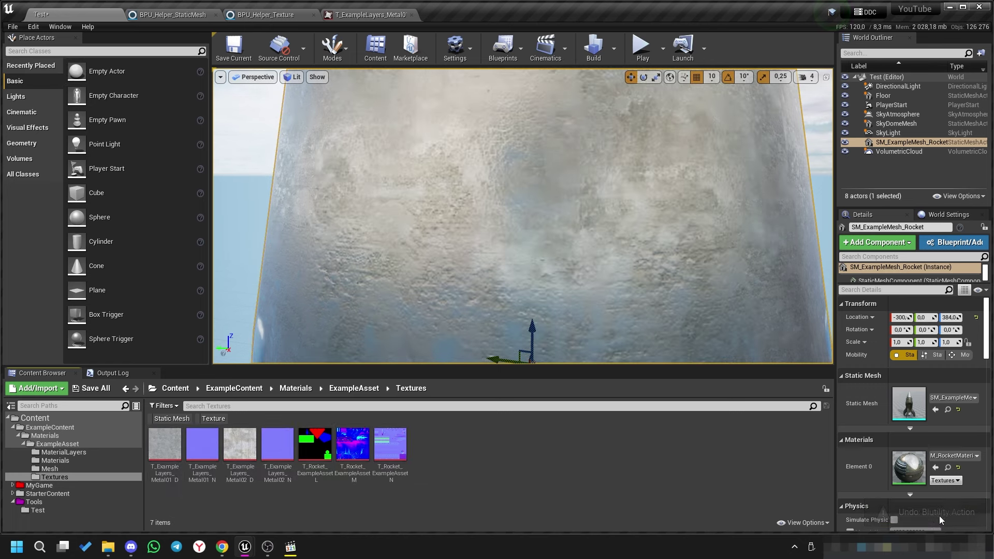
left_click(361, 16)
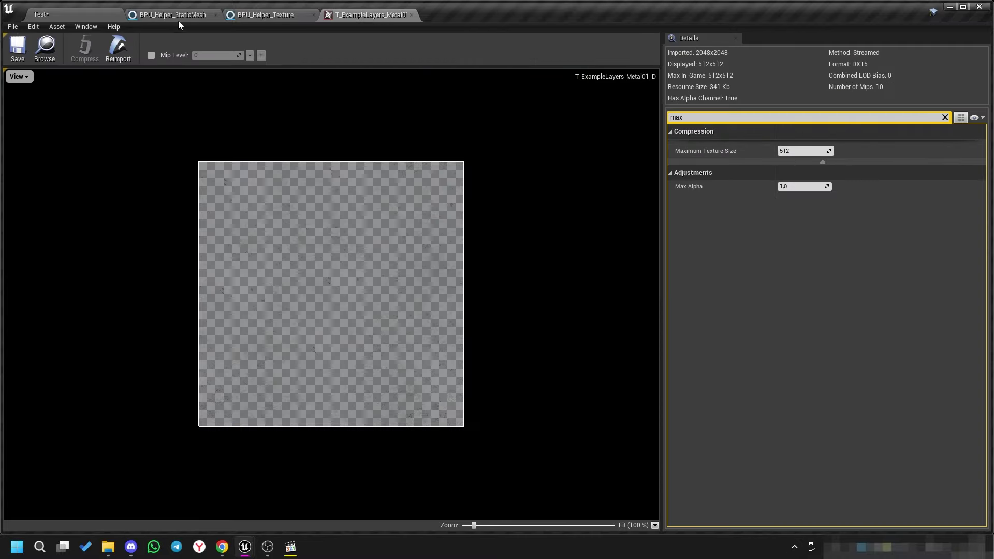
left_click(265, 15)
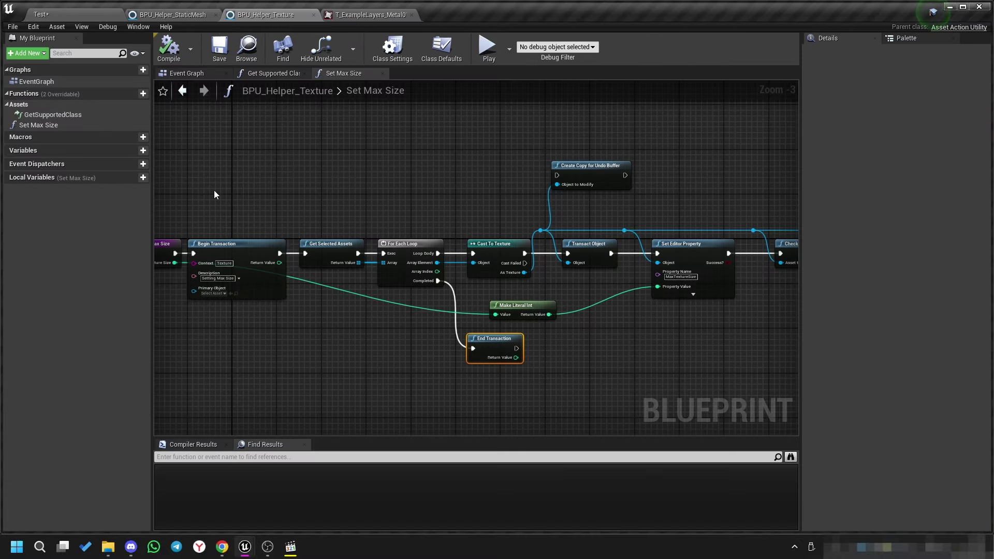
Move Begin Transaction out of the execution flow and unhook End Transaction from the loop's Completed pin.
left_click_drag(214, 191, 261, 318)
left_click(609, 245)
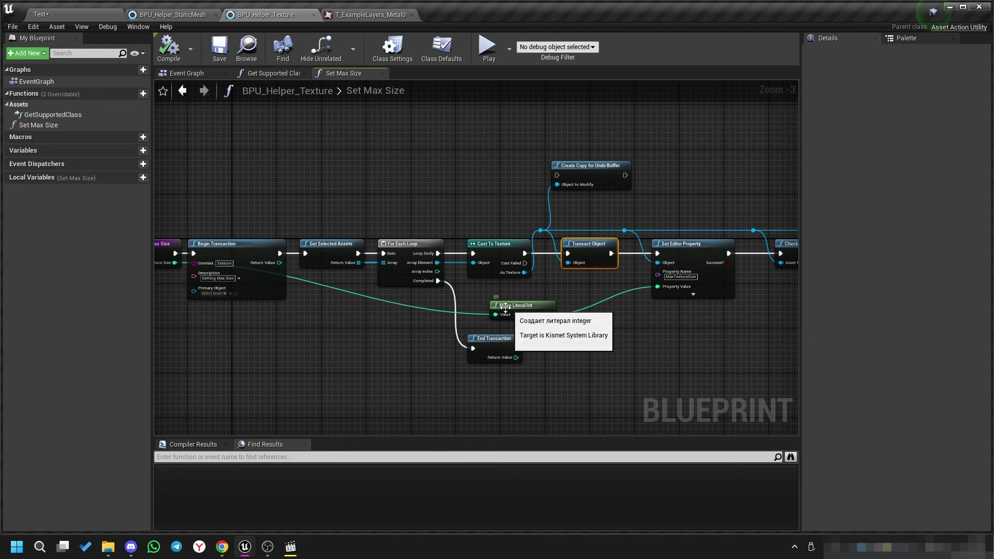
left_click_drag(223, 168, 248, 346)
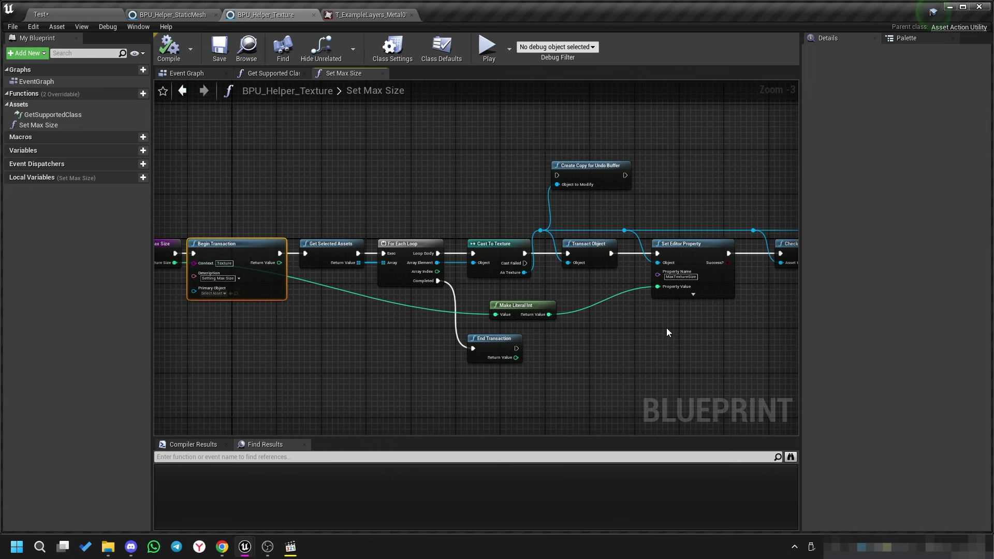
right_click_drag(667, 329, 559, 317)
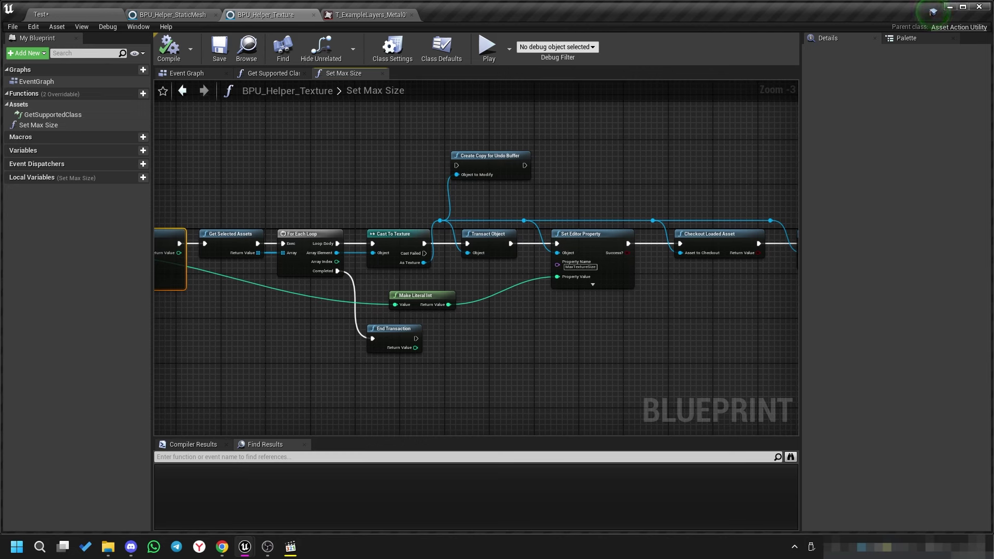
right_click_drag(302, 334, 445, 297)
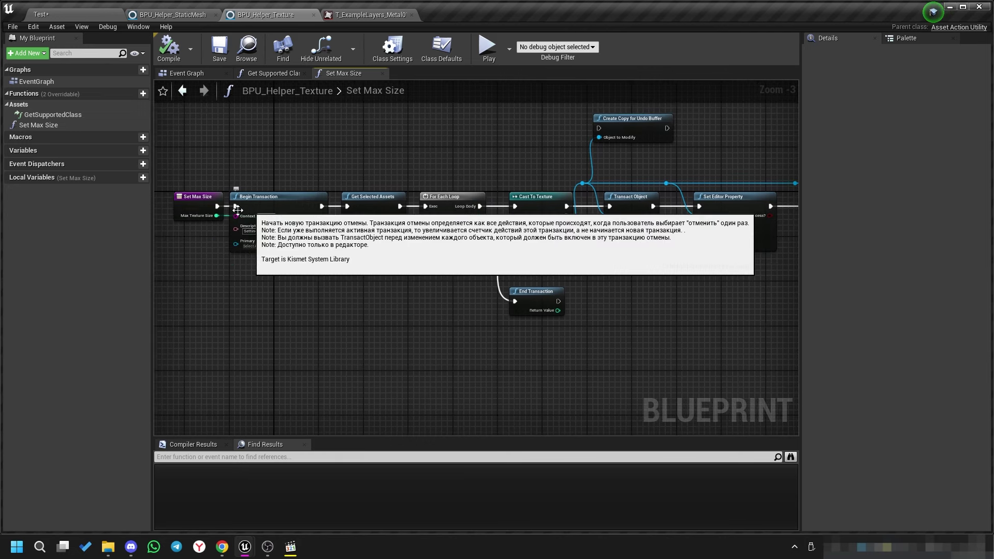
key("ctrl+z")
key("ctrl+z")
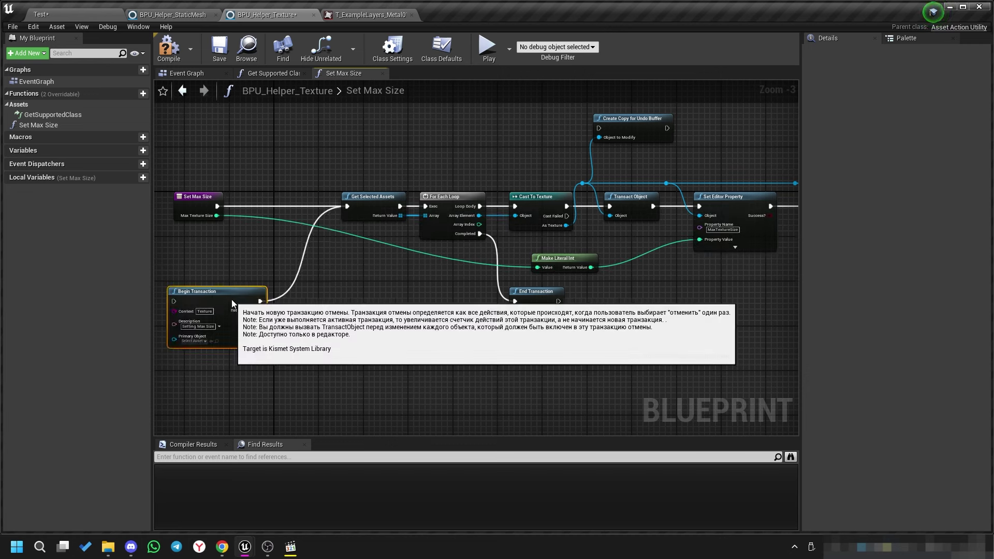
left_click_drag(232, 304, 277, 309)
left_click(304, 307, "alt")
left_click(515, 300, "alt")
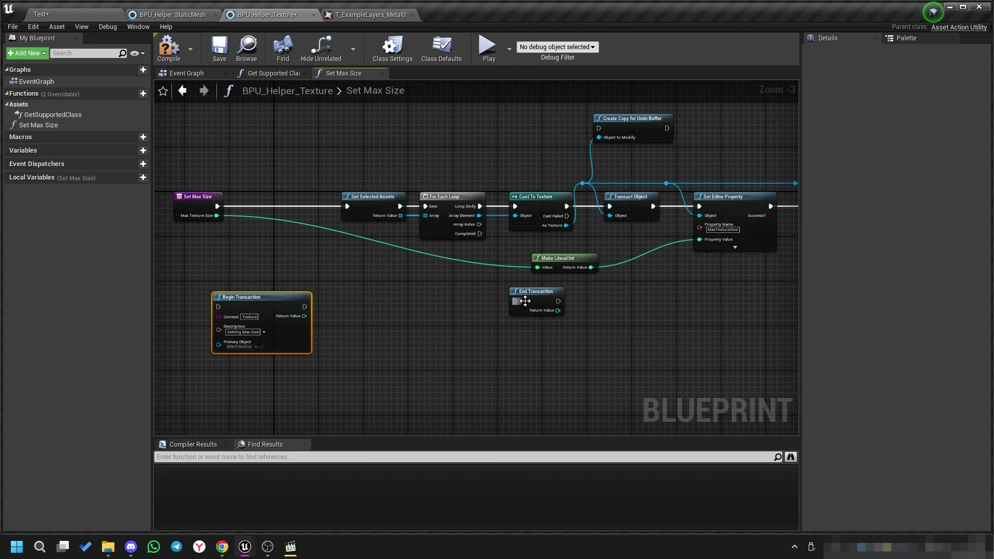
Wire Cast To Texture → Create Copy for Undo Buffer → Set Editor Property, with Transact Object above the chain.
right_click_drag(498, 339, 356, 400)
left_click_drag(486, 266, 496, 120)
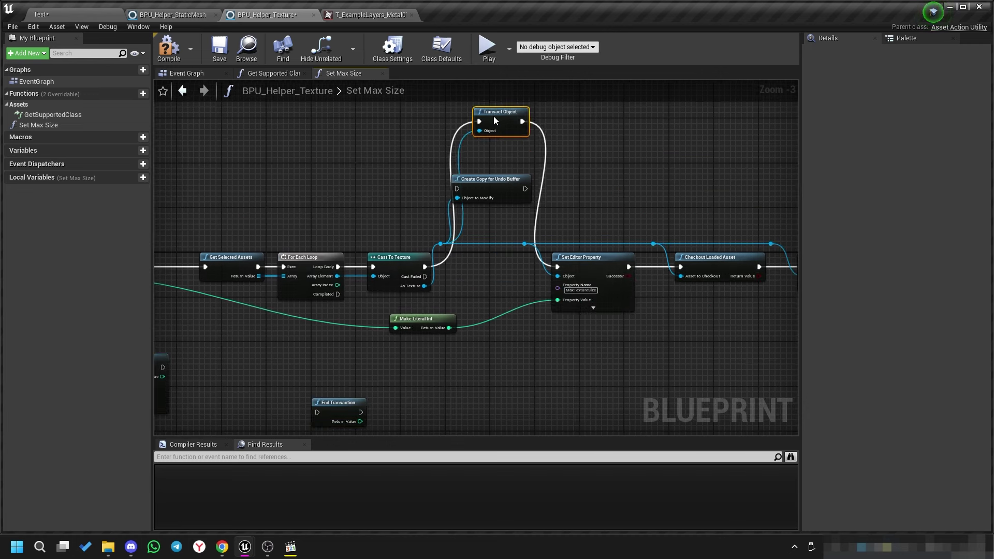
mouse_move(475, 185)
left_mouse_down()
mouse_move(468, 269)
mouse_move(418, 267)
mouse_move(466, 274)
mouse_move(489, 263)
left_mouse_up()
scroll(426, 266, "up", 2)
left_click_drag(555, 267, 597, 267)
right_click_drag(604, 185, 609, 221)
left_click_drag(518, 114, 522, 190)
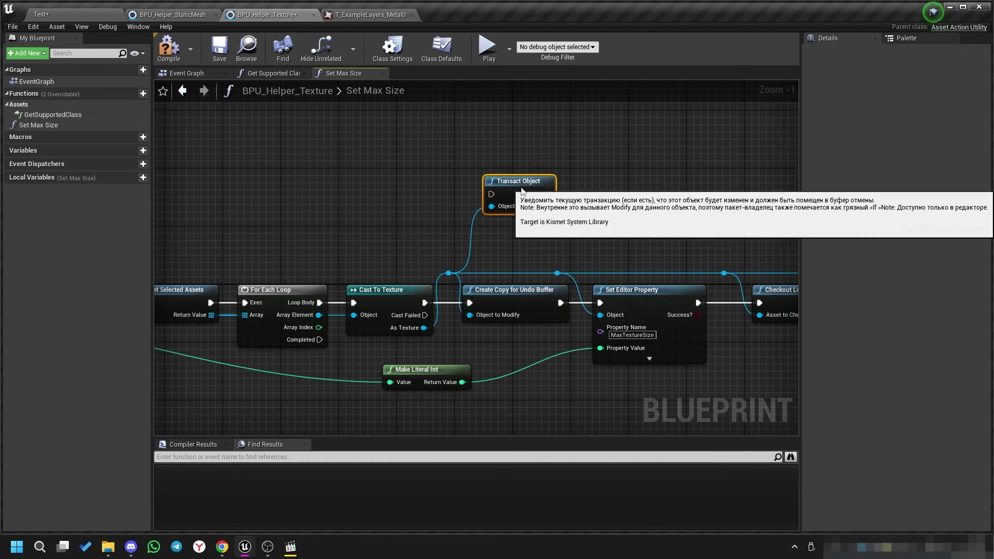
right_click_drag(172, 375, 305, 313)
right_click_drag(732, 352, 406, 328)
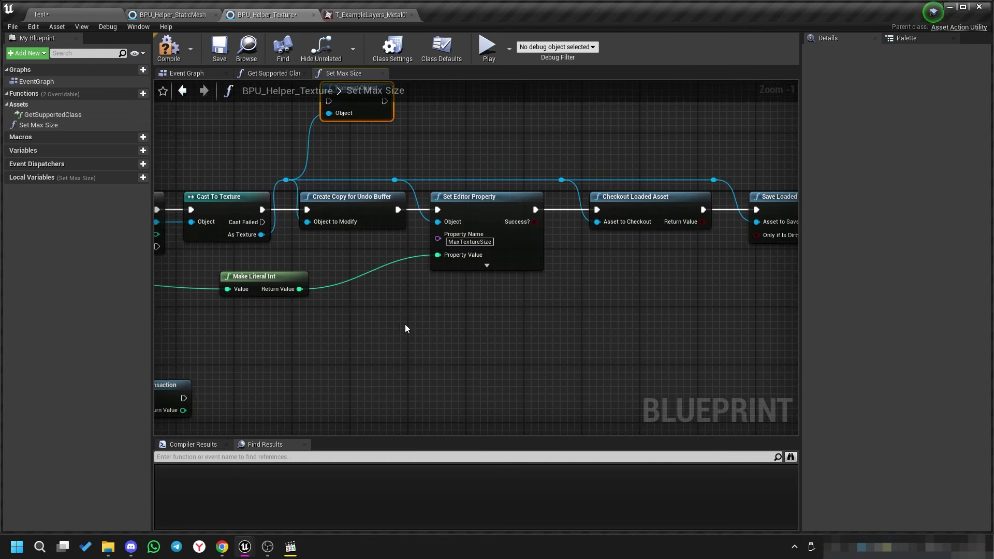
left_click(934, 11)
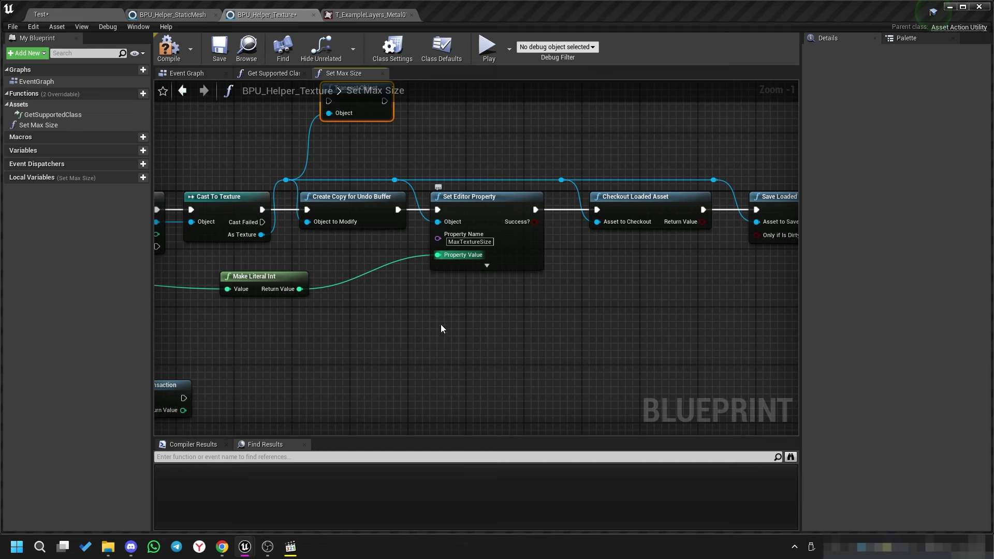
scroll(580, 306, "down", 1)
Rearrange the graph, moving Make Literal Int down and shifting Get Selected Assets, the loop and the cast left.
scroll(596, 298, "down", 1)
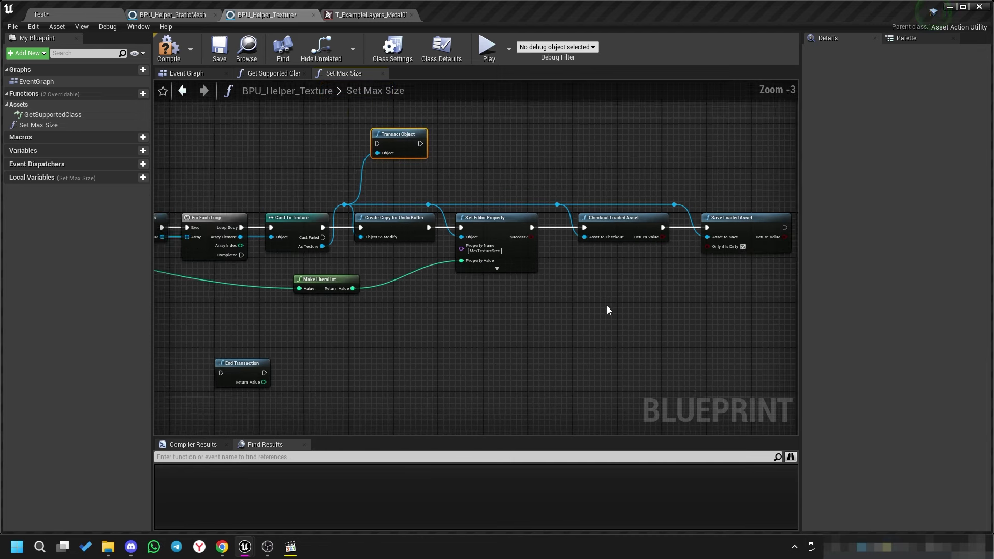
mouse_move(754, 301)
left_mouse_down()
mouse_move(350, 208)
mouse_move(467, 229)
left_mouse_up()
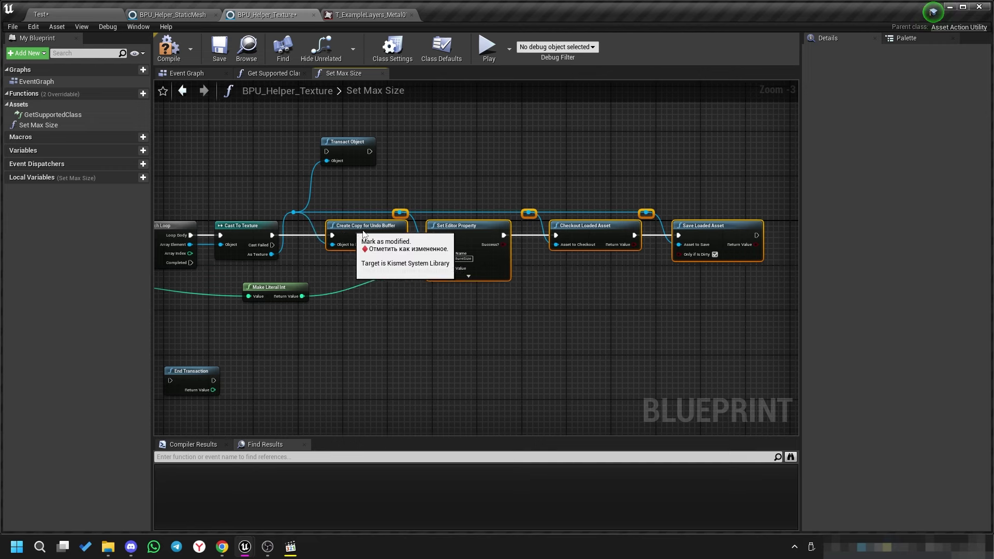
scroll(319, 268, "up", 2)
right_click_drag(319, 269, 439, 268)
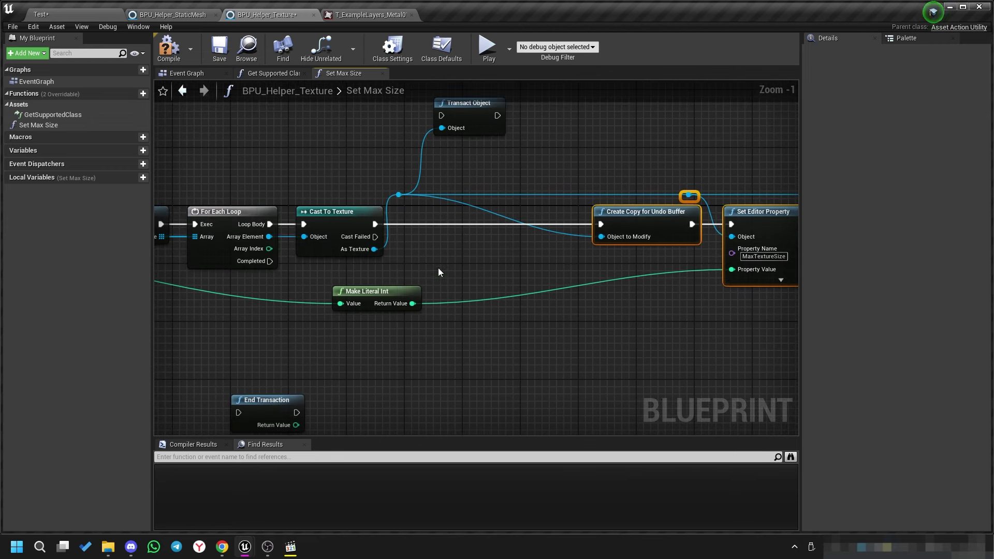
left_click_drag(380, 286, 416, 331)
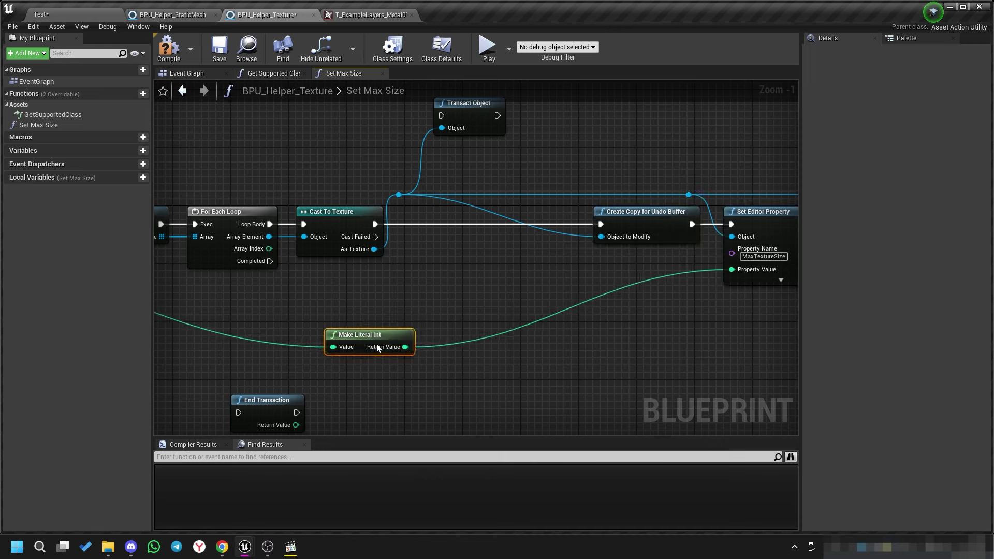
mouse_move(247, 316)
right_mouse_down()
mouse_move(438, 296)
mouse_move(571, 325)
right_mouse_up()
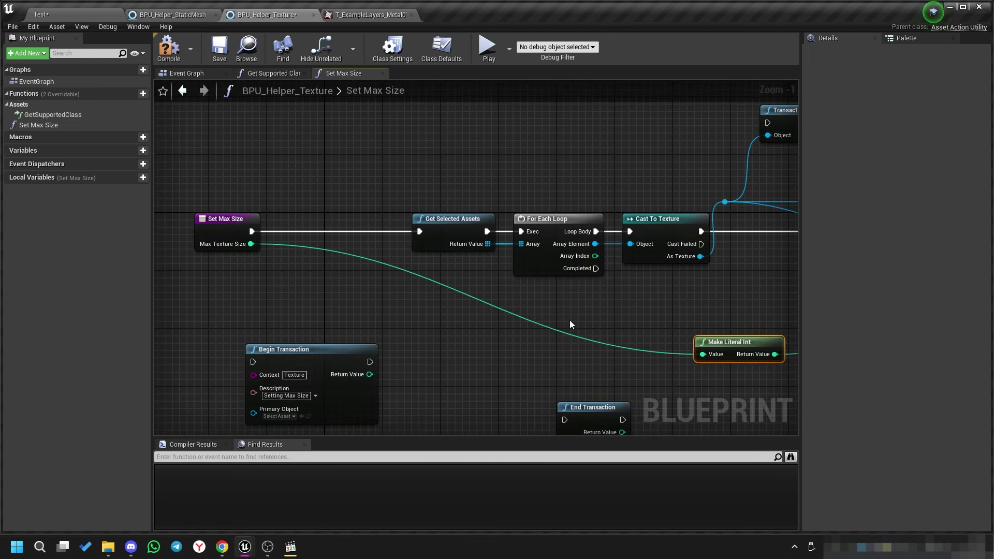
mouse_move(457, 281)
left_mouse_down()
mouse_move(651, 223)
mouse_move(585, 225)
left_mouse_up()
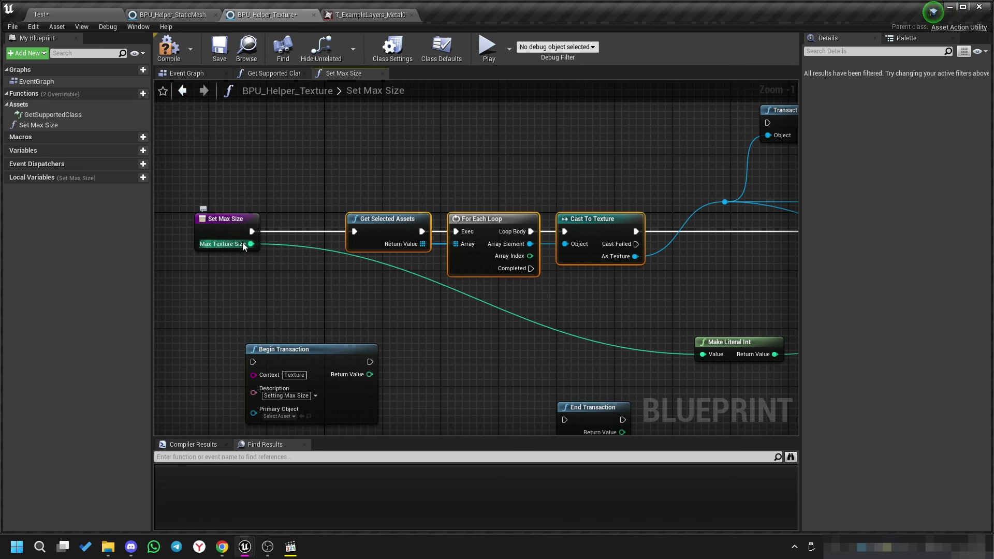
Break the long Max Texture Size wire into Make Literal Int.
left_click_drag(251, 244, 327, 283)
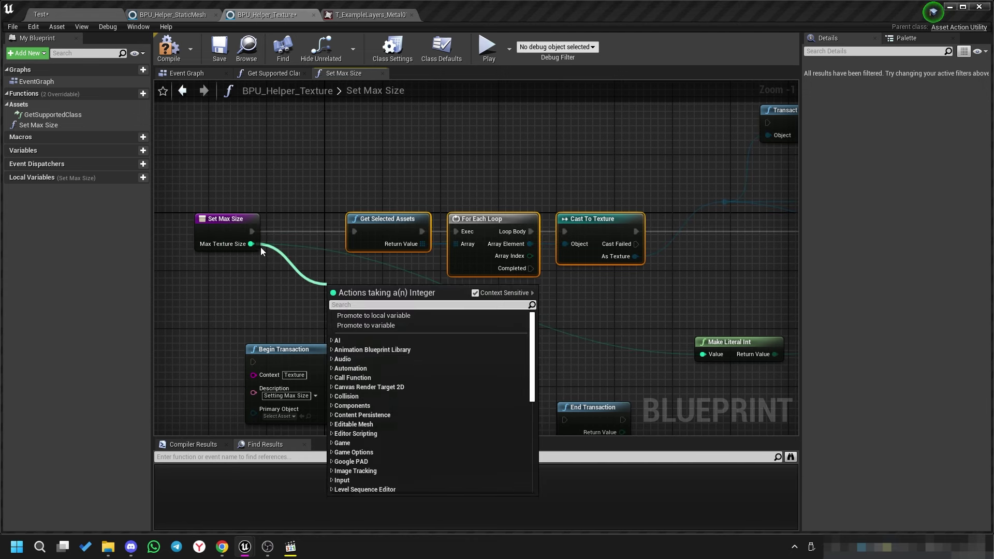
left_click(248, 294)
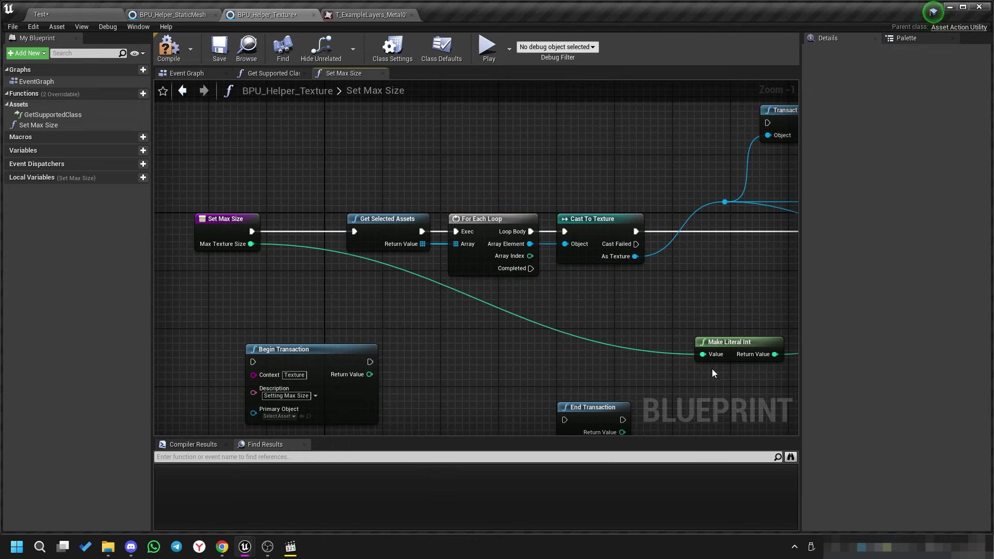
left_click(703, 354, "alt")
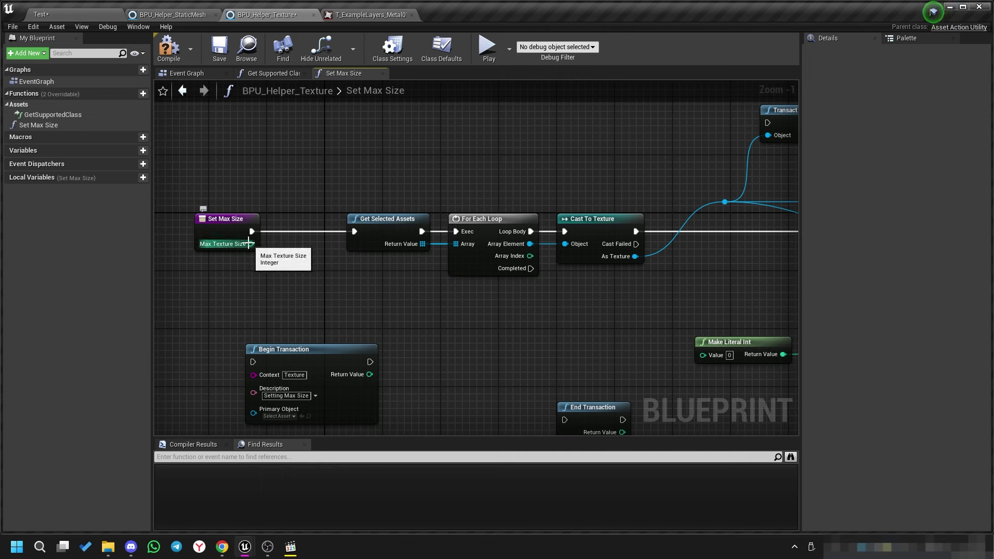
left_click_drag(250, 243, 309, 286)
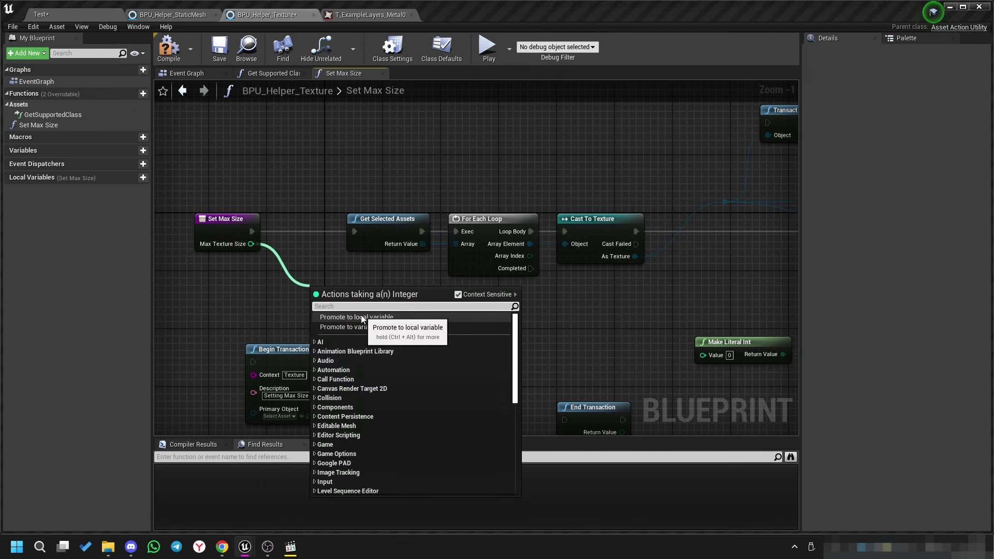
left_click(537, 316)
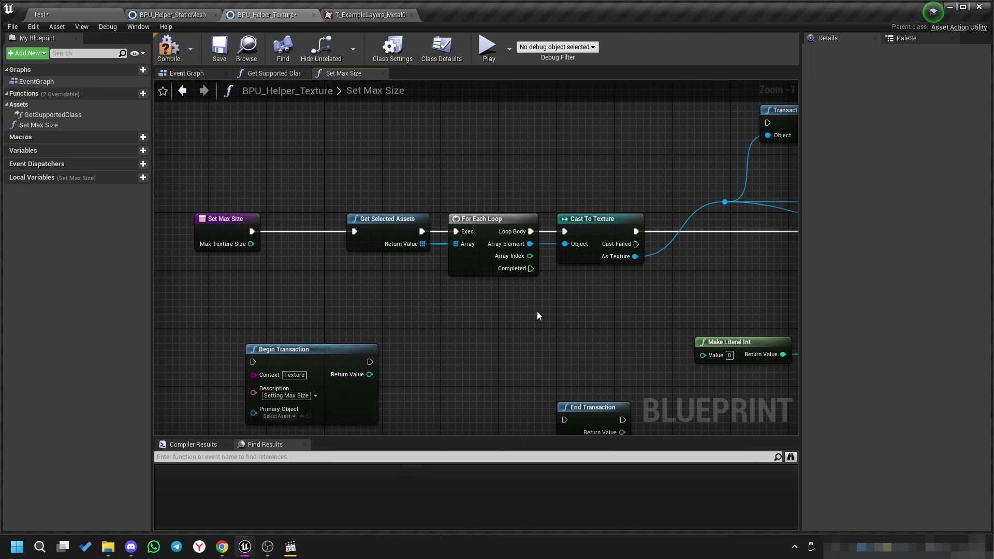
Add a Get Max Texture Size getter wired into Make Literal Int's Value, and place both under Create Copy for Undo Buffer.
right_click(522, 315)
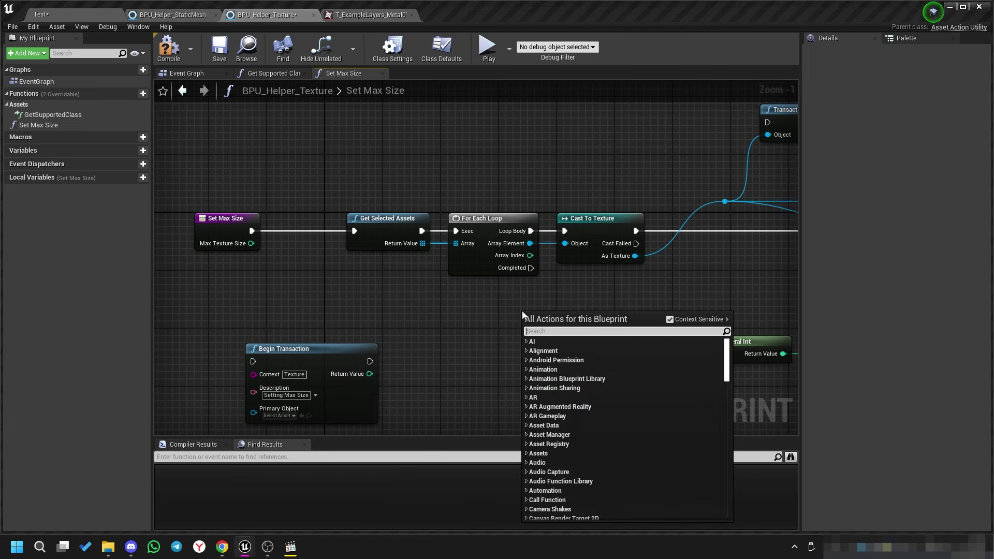
type("max")
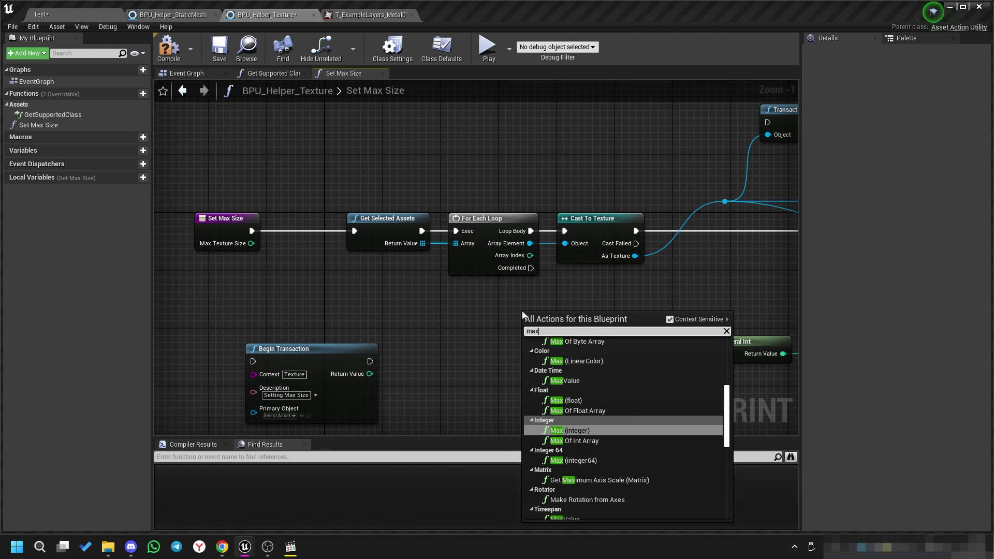
type(" texture")
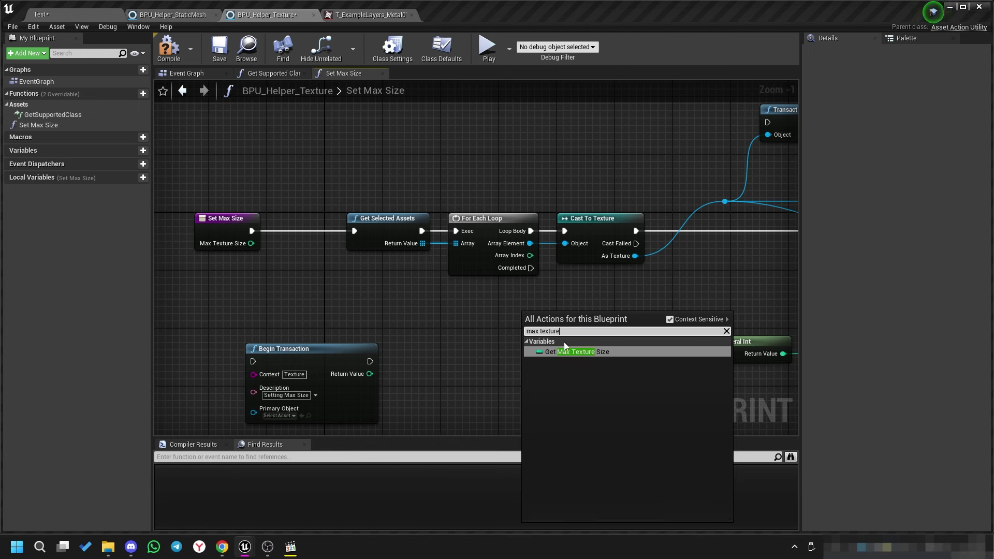
left_click(577, 352)
right_click_drag(577, 351, 505, 336)
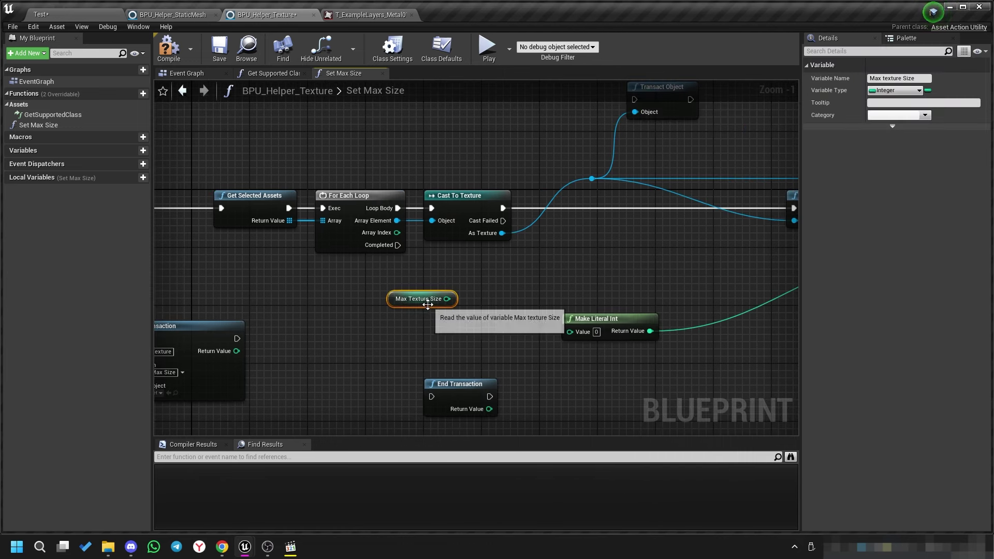
mouse_move(420, 301)
left_mouse_down()
mouse_move(518, 335)
mouse_move(567, 334)
left_mouse_up()
right_click_drag(567, 335, 462, 344)
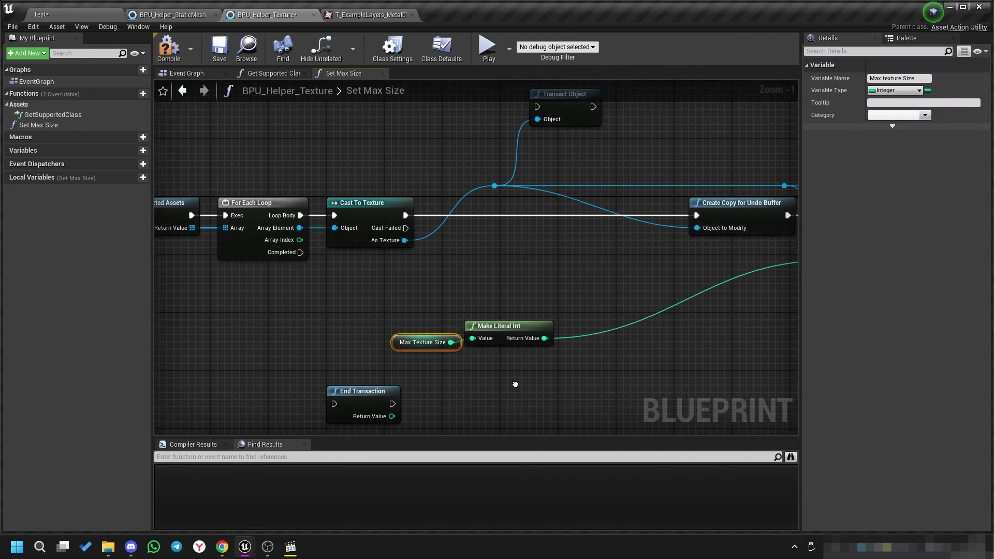
left_click(481, 333, "shift")
left_click_drag(482, 333, 637, 288)
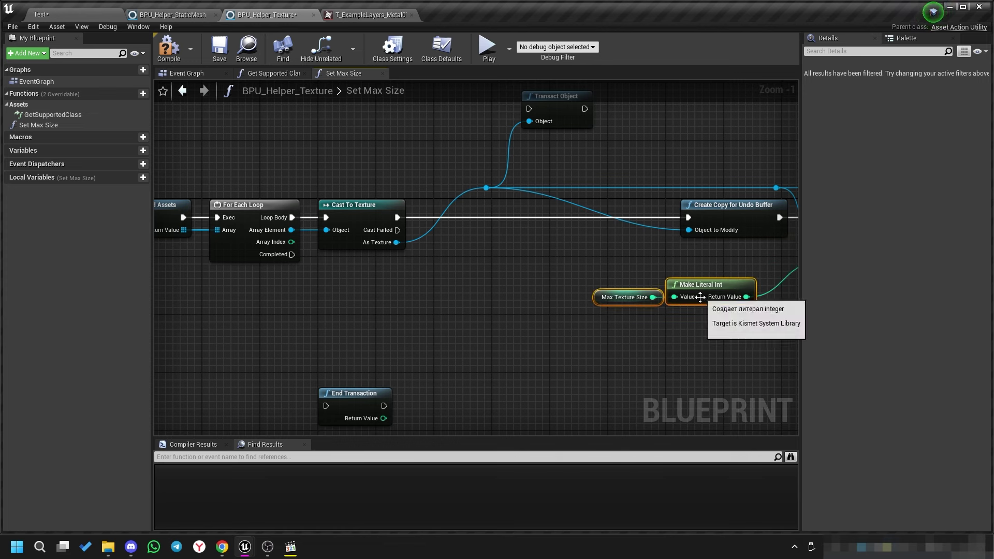
right_click_drag(642, 293, 364, 309)
right_click_drag(482, 296, 414, 312)
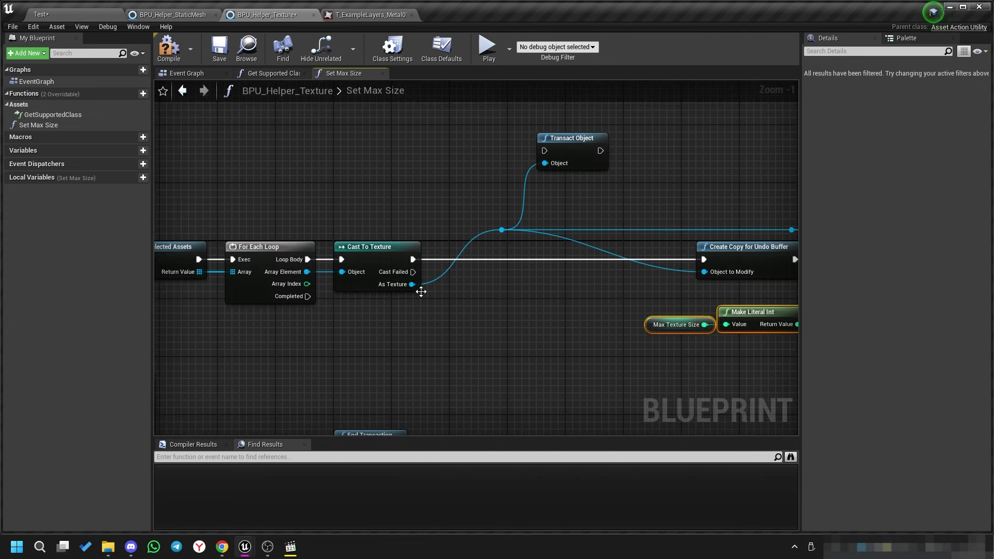
Add a Get Maximum Texture Size node from Cast To Texture's As Texture output.
left_click_drag(411, 285, 406, 339)
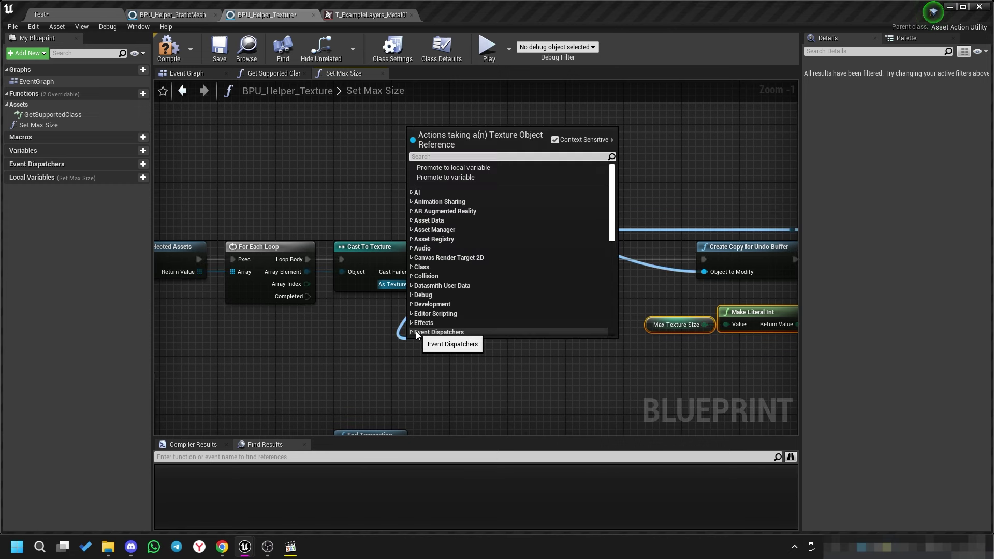
type("ma")
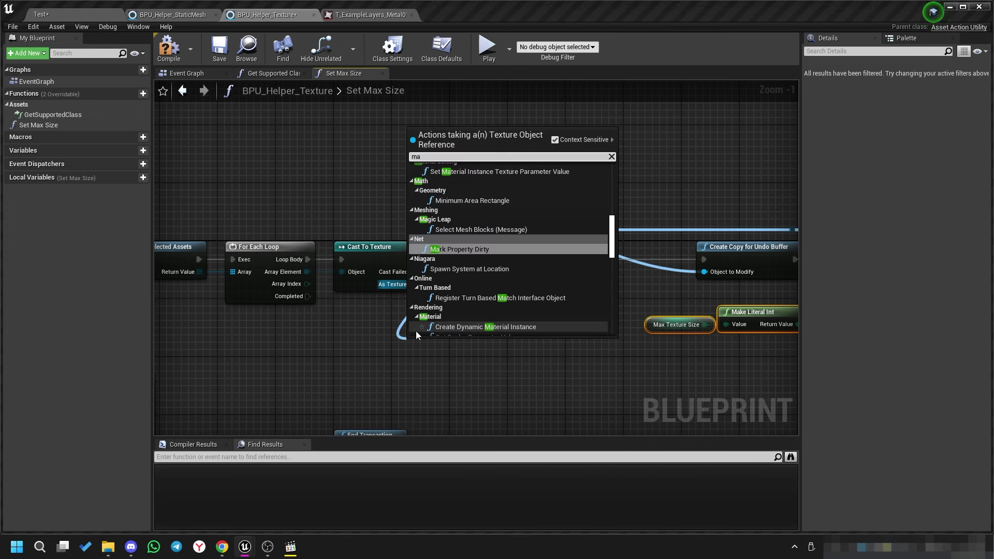
type("ximu")
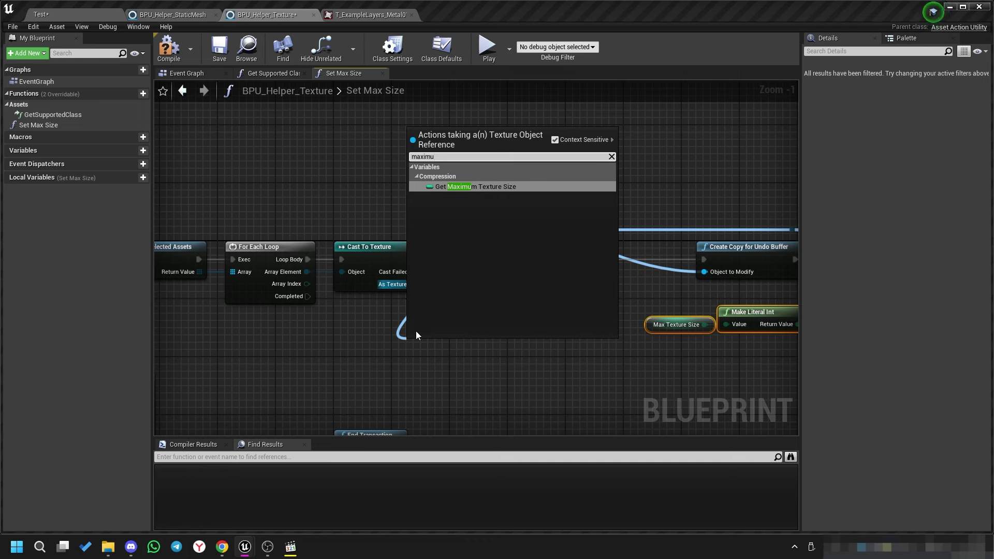
type("m")
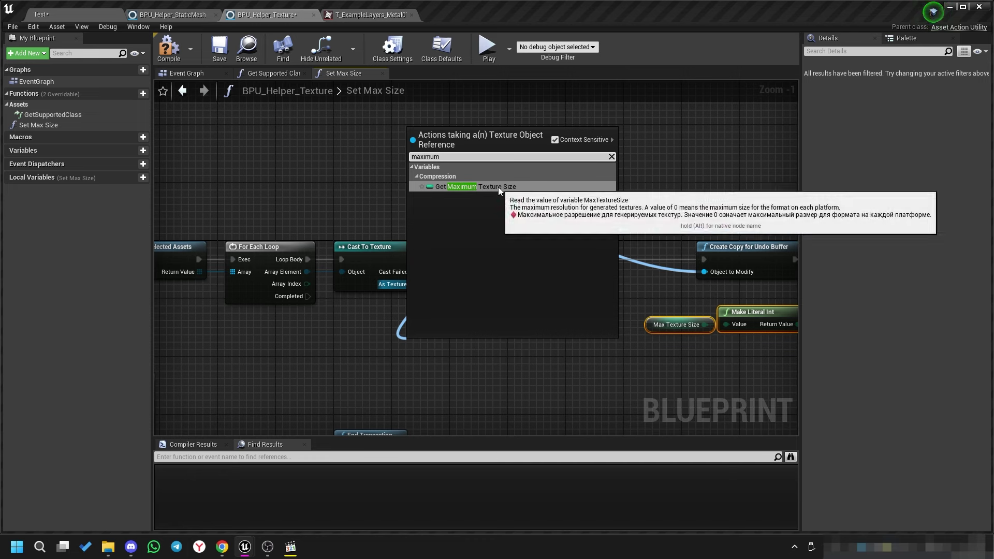
left_click(498, 186)
left_click_drag(369, 330, 361, 337)
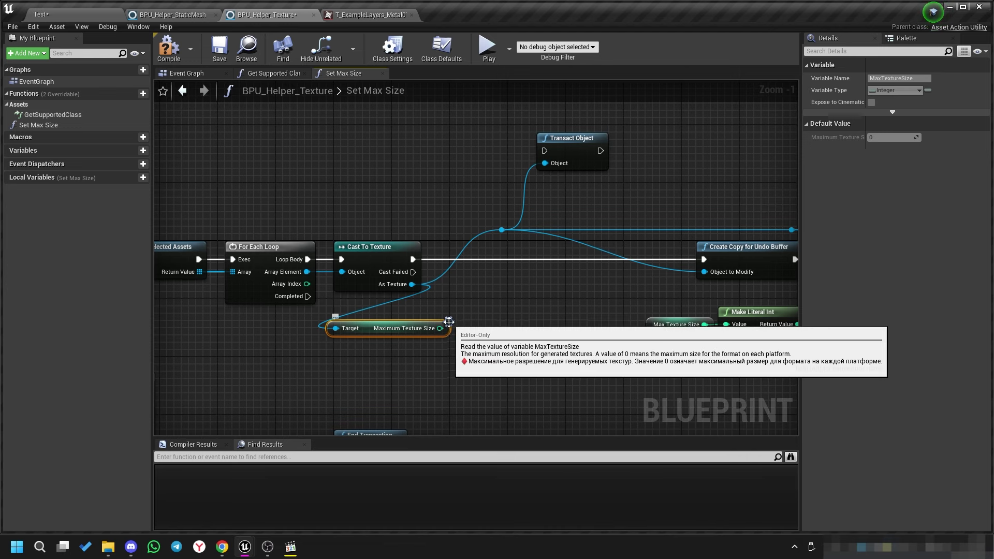
right_click_drag(496, 343, 413, 298)
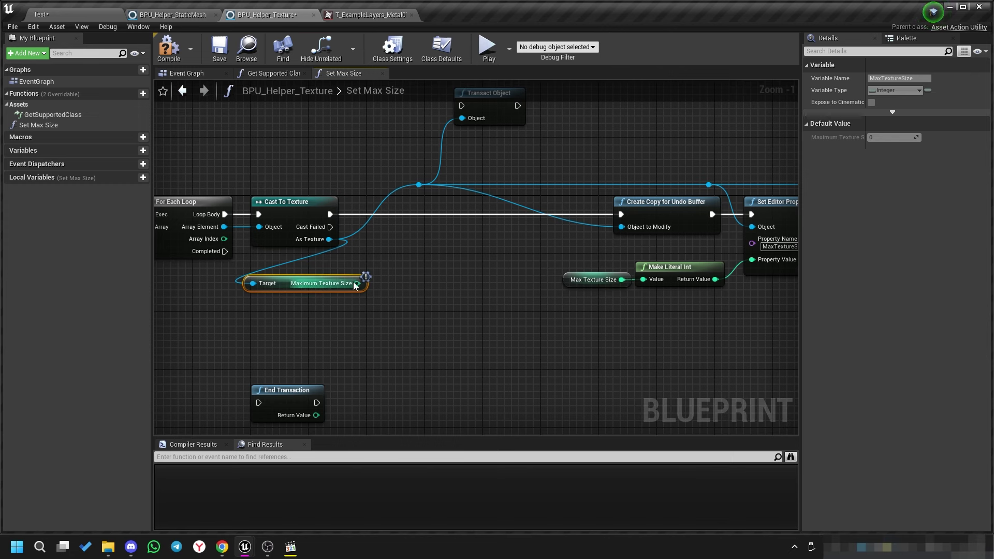
Add an integer > integer node fed by Maximum Texture Size.
left_click_drag(357, 284, 426, 299)
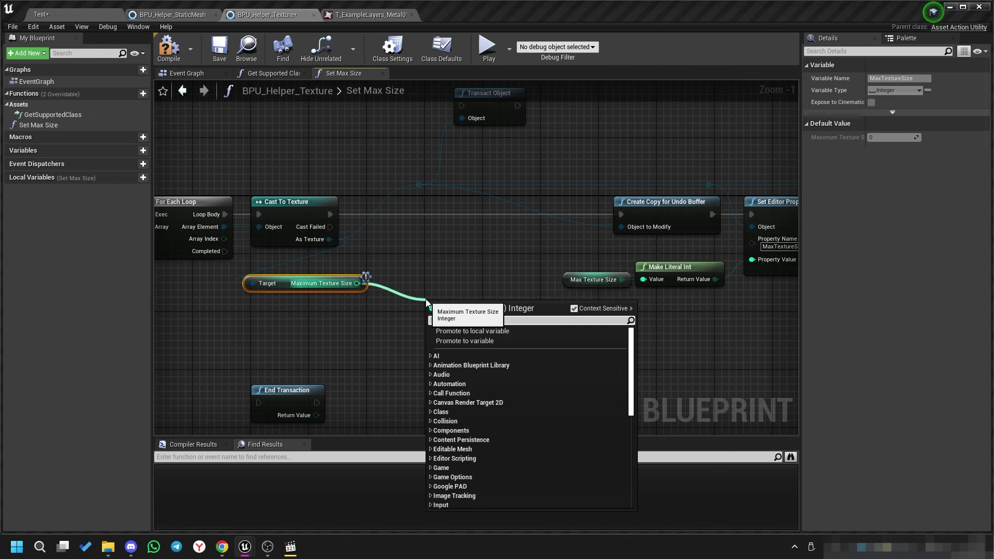
type(">")
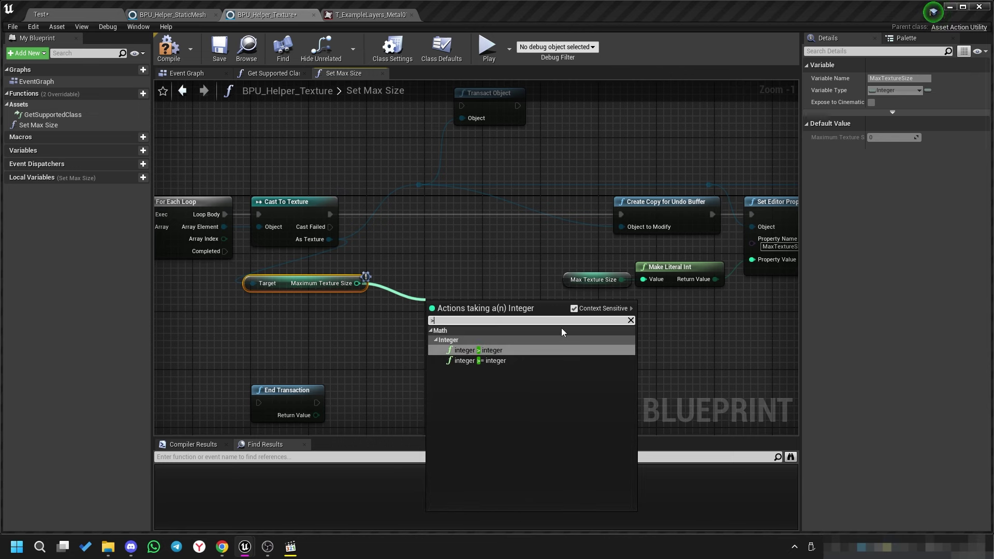
left_click(496, 350)
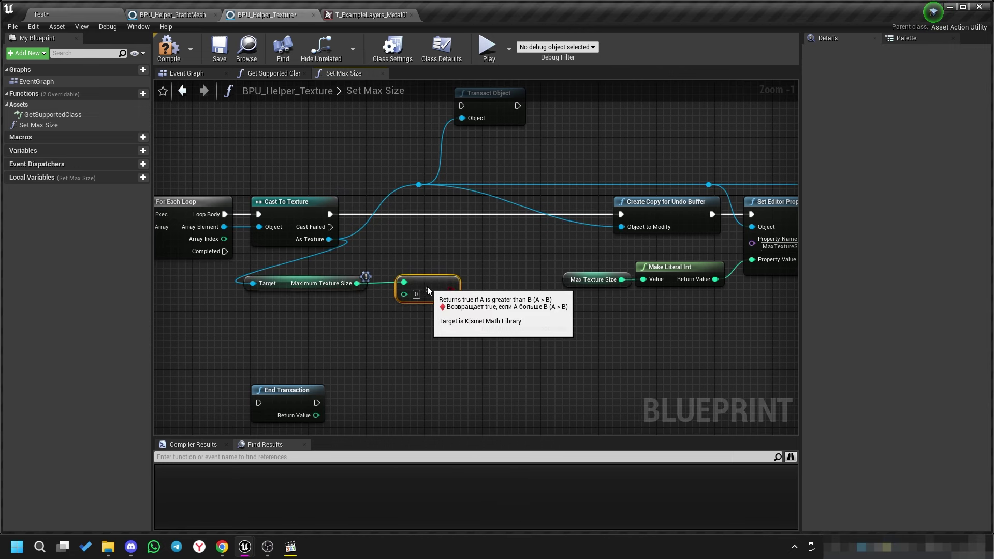
left_click(346, 290)
left_click(359, 327)
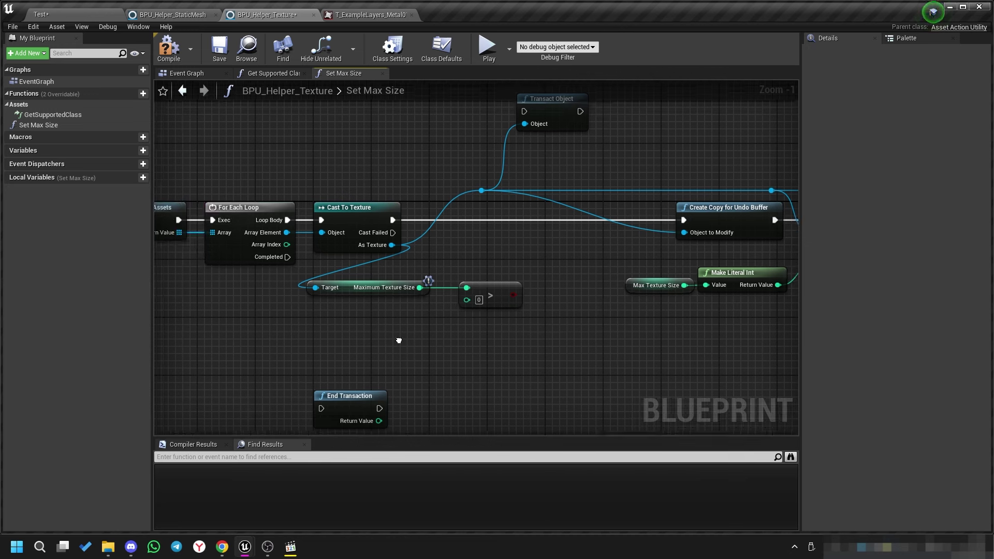
right_click_drag(358, 327, 421, 333)
Paste a copy of the Max Texture Size getter into the comparison's B input, then add a Branch node.
left_click(650, 286)
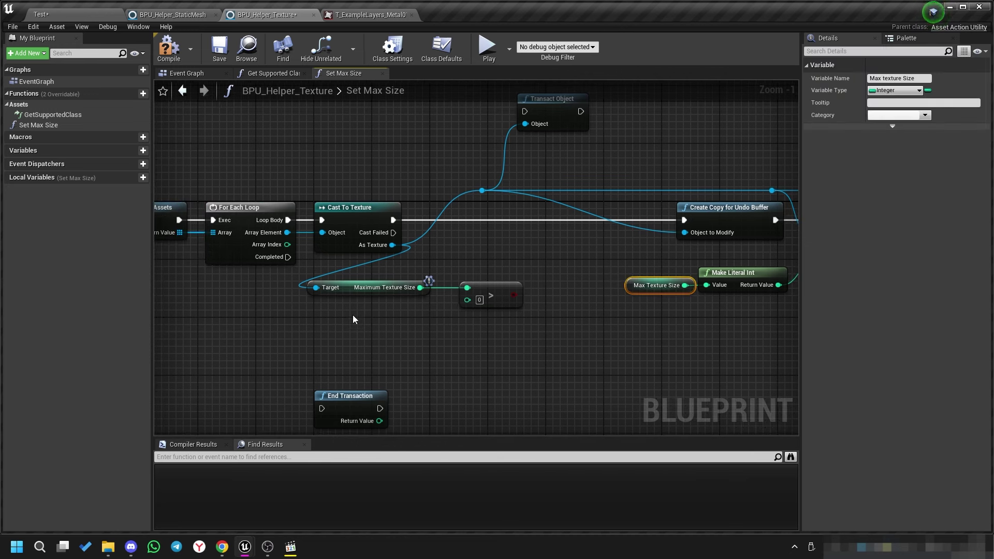
key("ctrl+c")
key("ctrl+v")
mouse_move(435, 318)
left_mouse_down()
mouse_move(400, 319)
mouse_move(505, 301)
left_mouse_up()
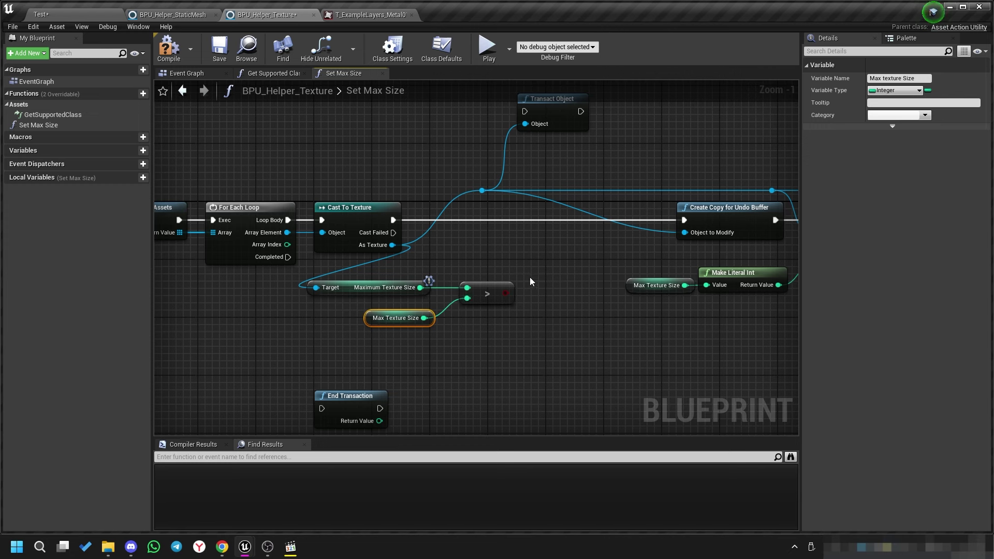
left_click(539, 249)
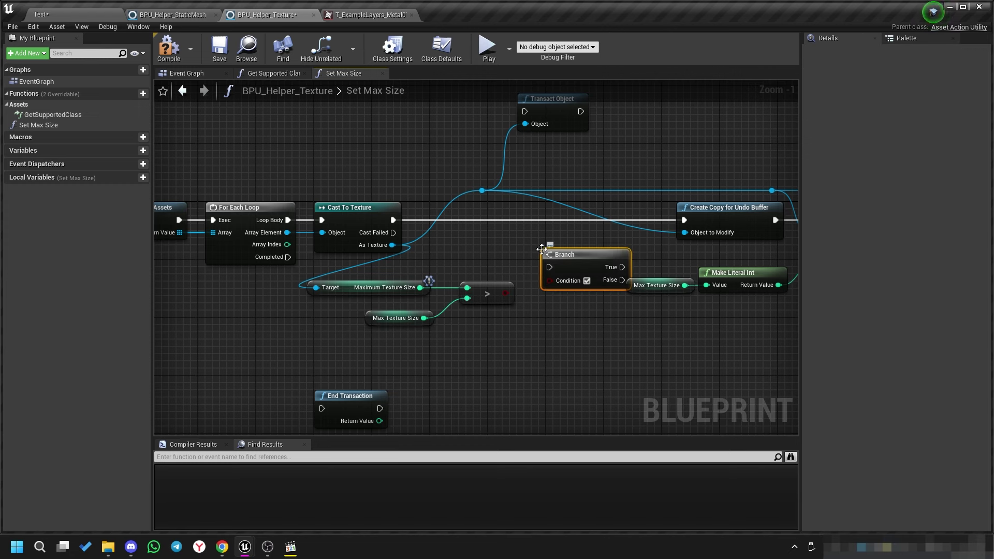
Put the Branch between Cast To Texture and Create Copy for Undo Buffer, with the comparison driving its Condition.
mouse_move(581, 258)
left_mouse_down()
mouse_move(545, 225)
mouse_move(546, 210)
left_mouse_up()
right_click(548, 285)
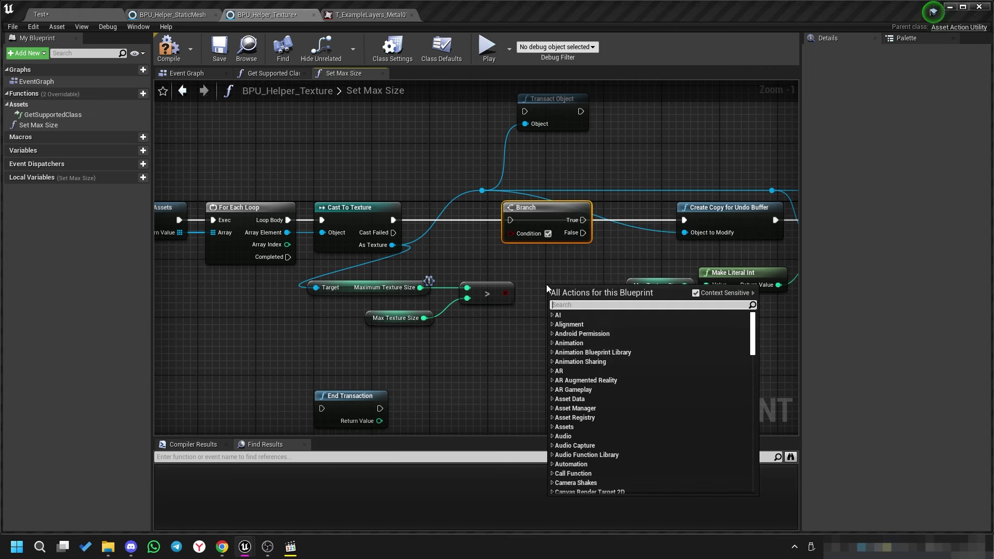
type("nranc")
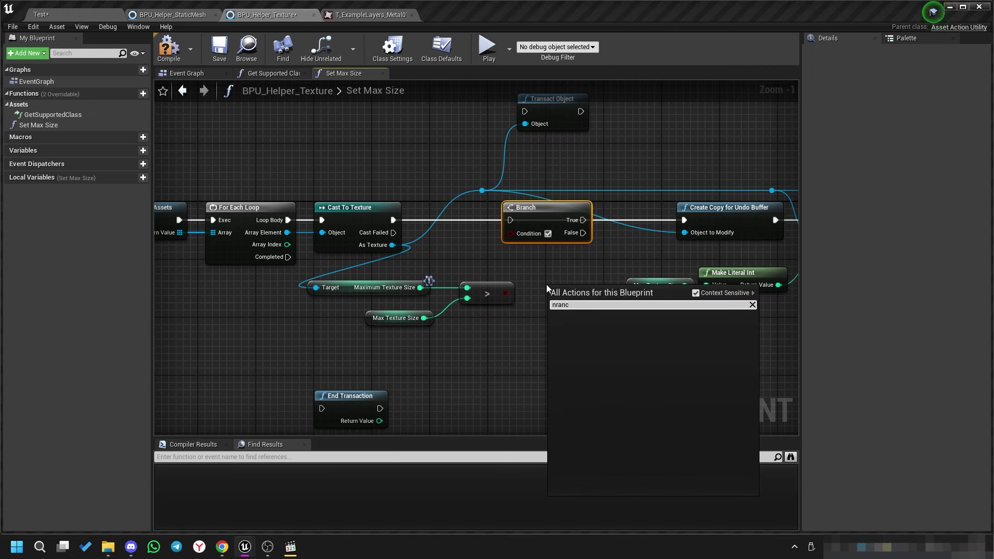
key("Escape")
left_click_drag(393, 220, 510, 220)
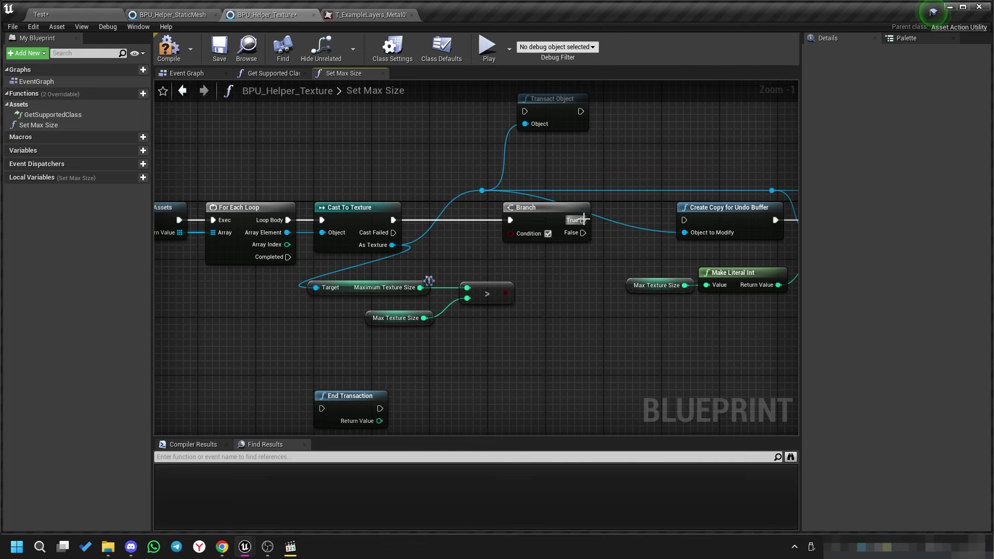
left_click_drag(583, 221, 684, 220)
left_click_drag(508, 292, 511, 207)
right_click_drag(637, 311, 536, 335)
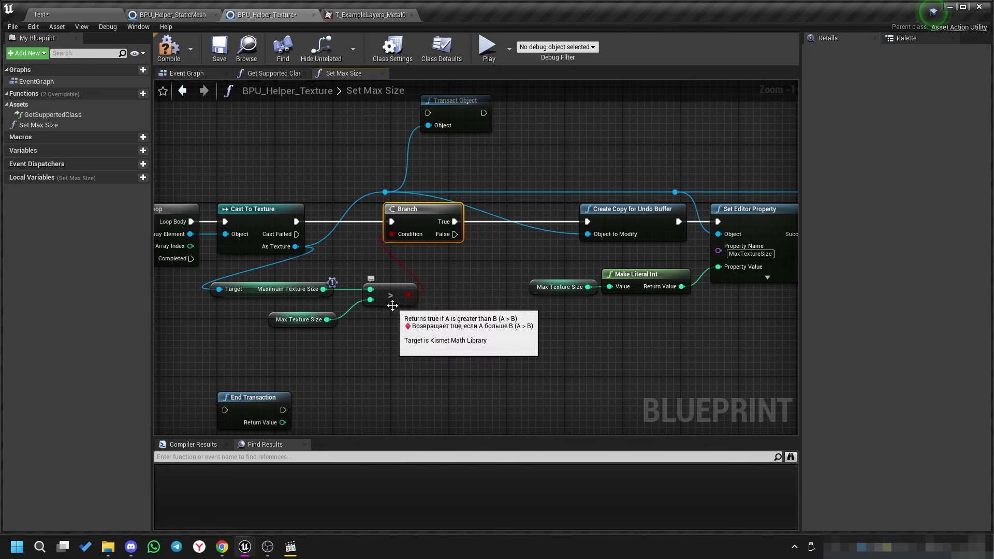
Replace the greater-than node's B getter with a fixed value of 256 and align the equals-0 check beneath it.
right_click_drag(300, 336, 387, 336)
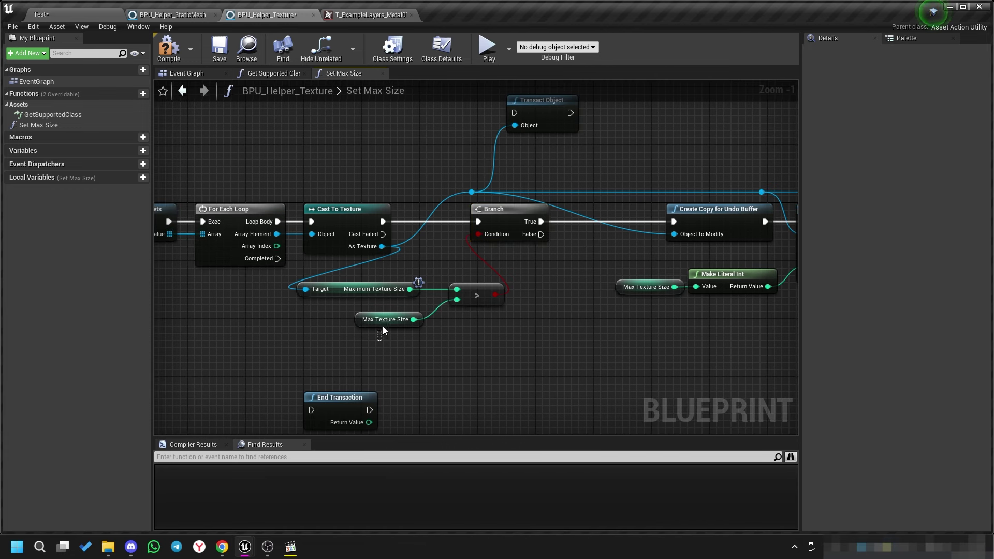
left_click_drag(387, 336, 440, 306)
left_click(444, 357)
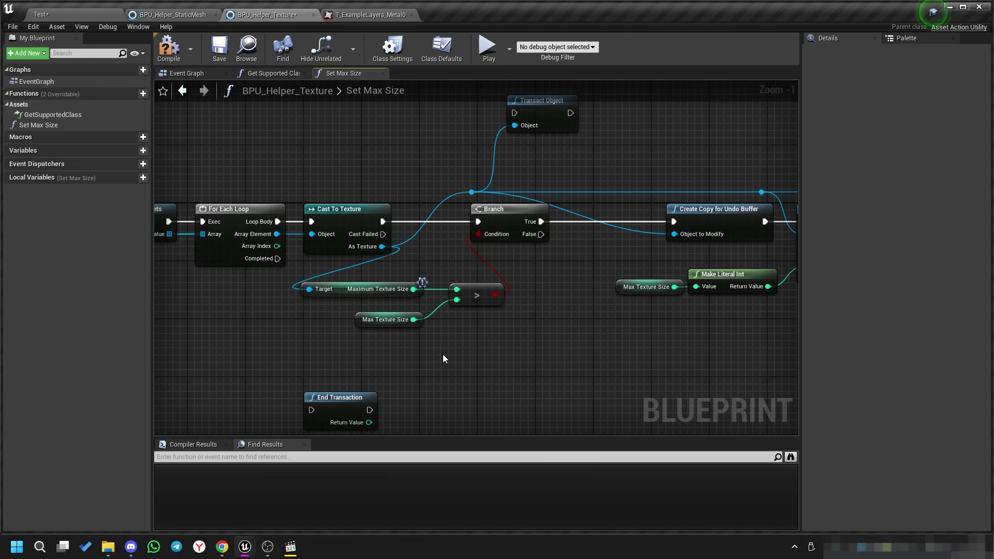
left_click(457, 300, "alt")
left_click(472, 302)
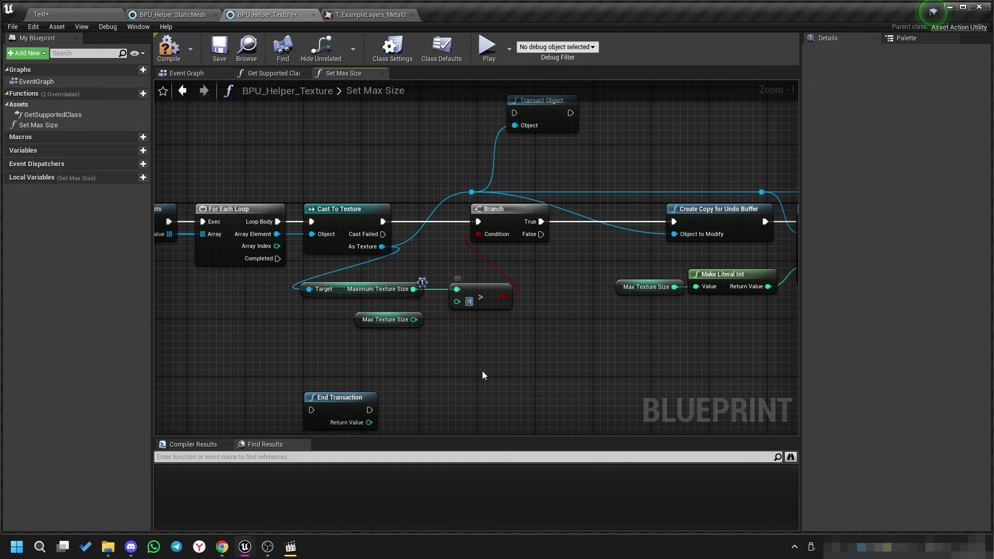
type("256")
type("2048")
key("Return")
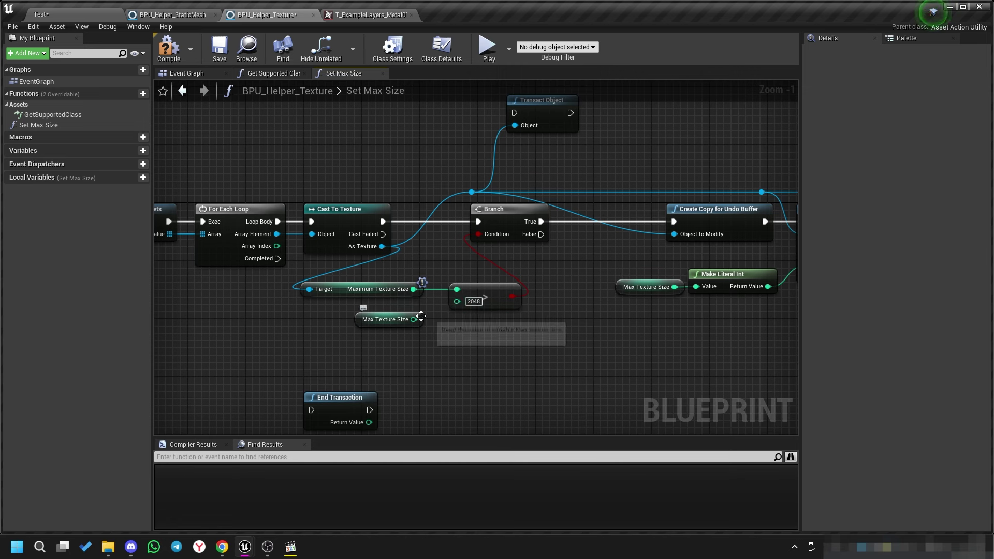
left_click_drag(474, 334, 474, 326)
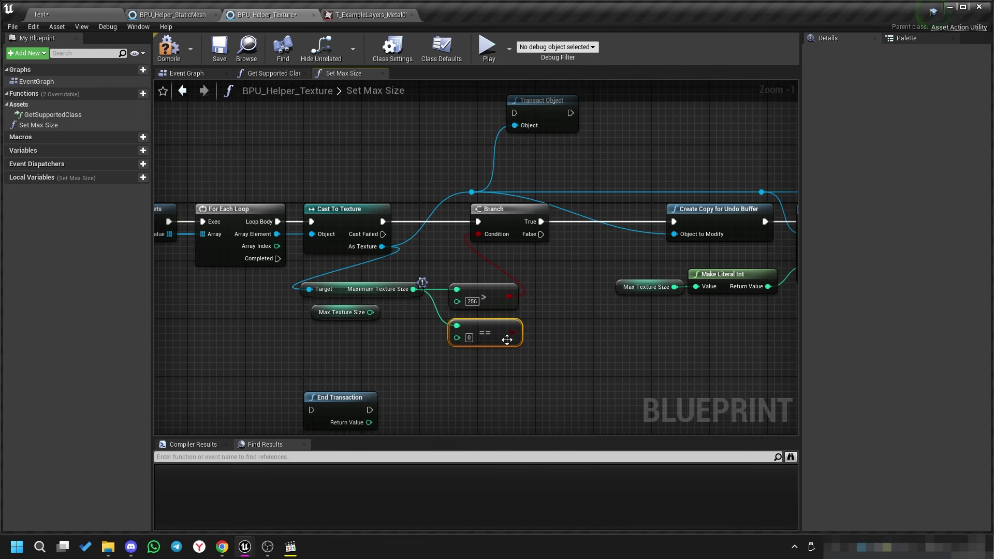
Combine the greater-than and equals-zero results with an OR Boolean node.
right_click_drag(587, 332, 512, 321)
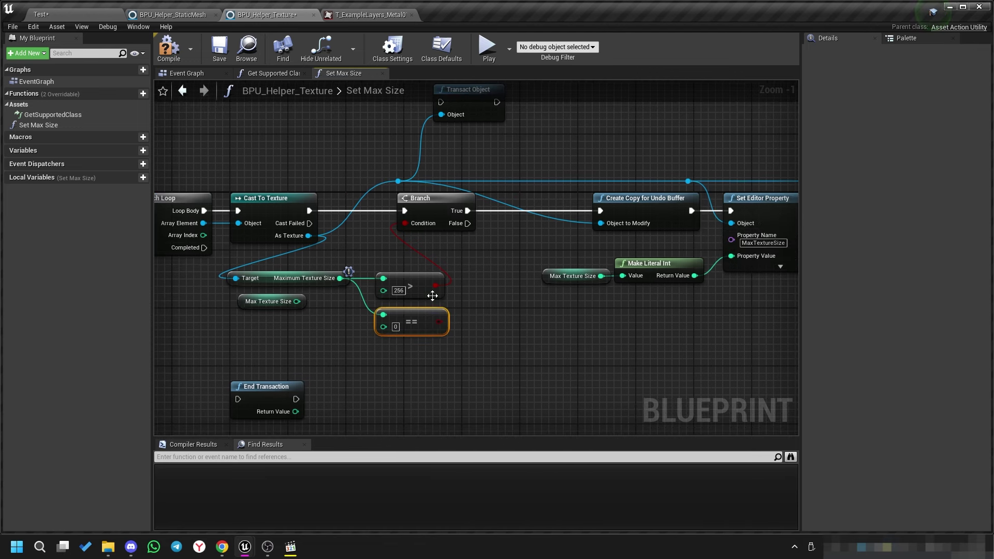
left_click_drag(435, 286, 493, 292)
type("or")
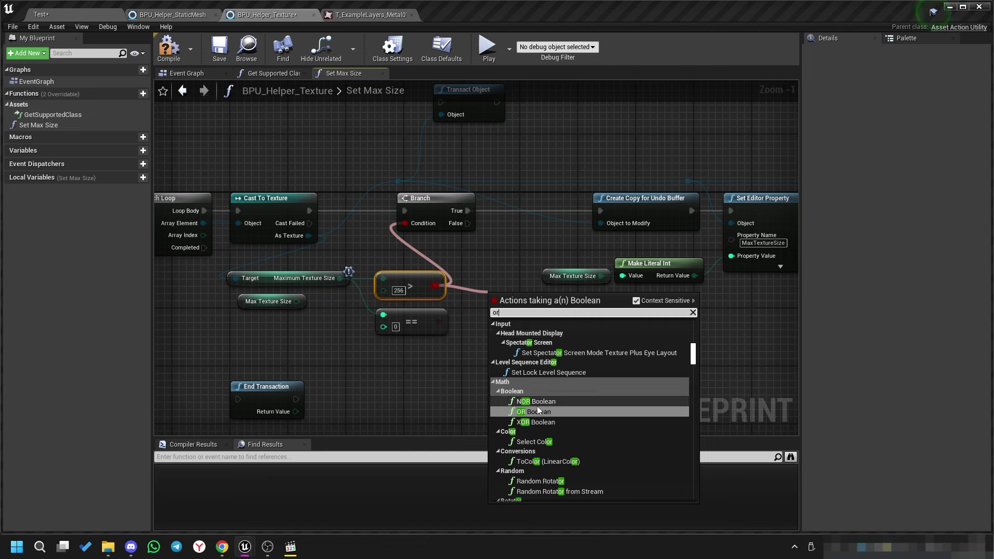
left_click(537, 411)
mouse_move(440, 321)
left_mouse_down()
mouse_move(493, 313)
mouse_move(487, 288)
left_mouse_up()
Add a Mip Gen Settings != NoMipmaps check and AND it with the OR into the Branch Condition.
right_click_drag(476, 339, 555, 334)
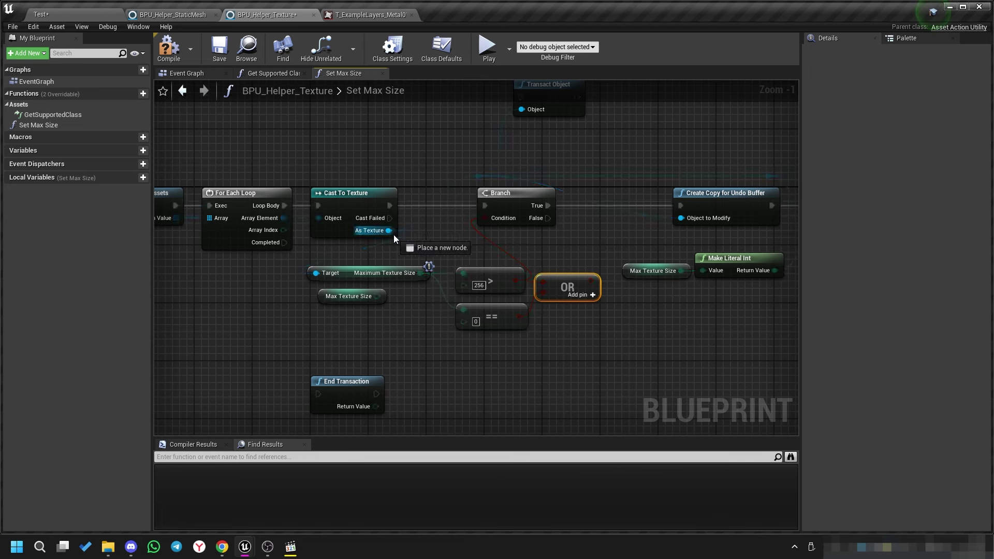
key("ctrl+v")
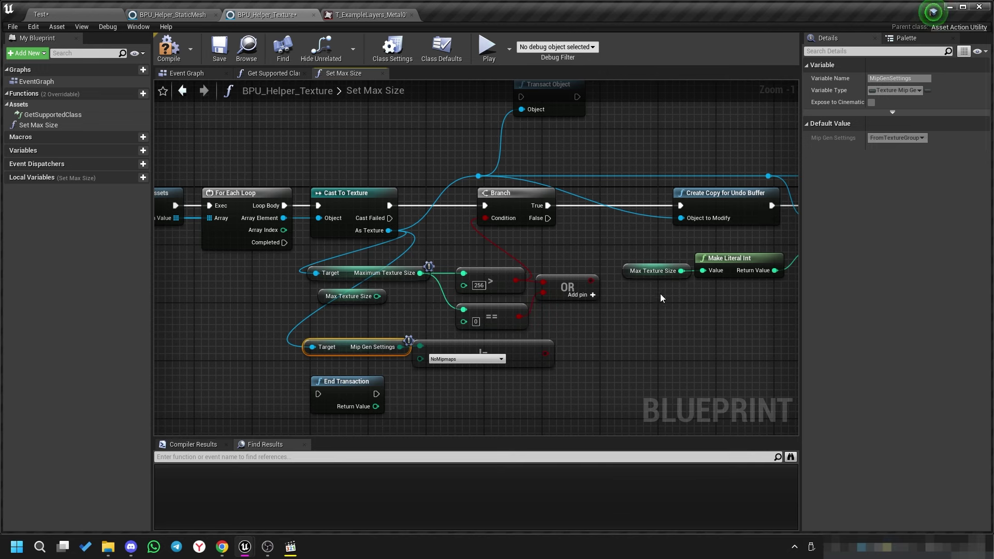
right_click_drag(663, 297, 593, 290)
left_click_drag(520, 274, 584, 305)
type("and")
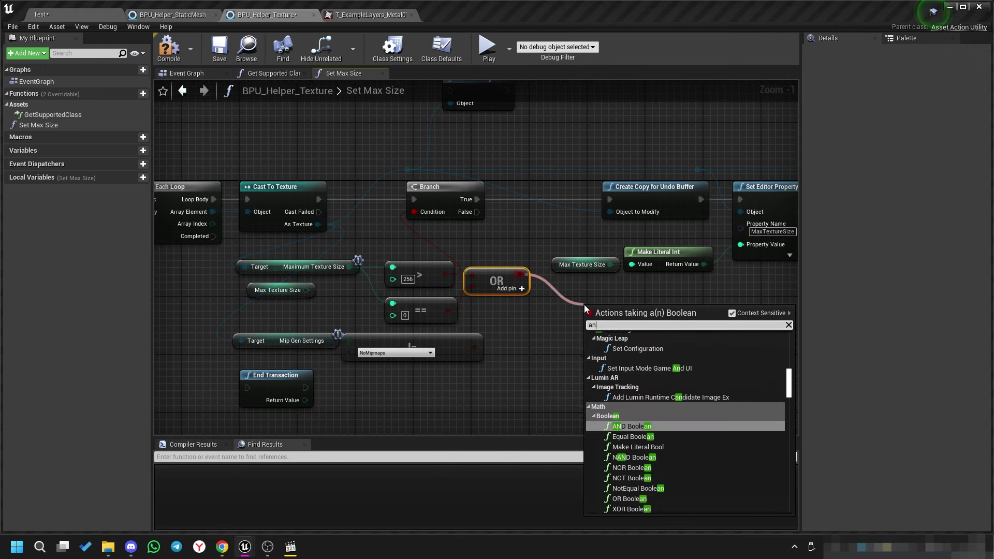
left_click(638, 425)
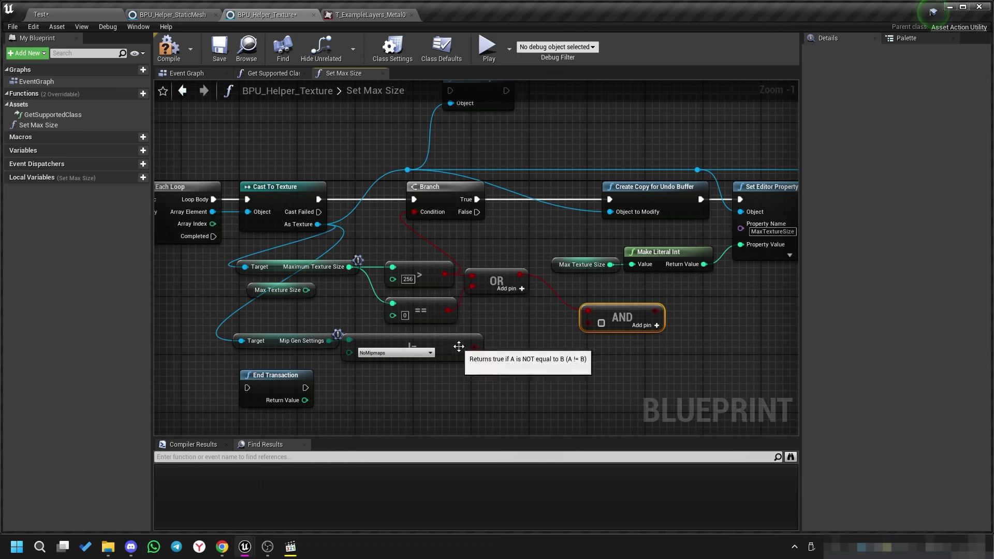
left_click_drag(474, 347, 589, 325)
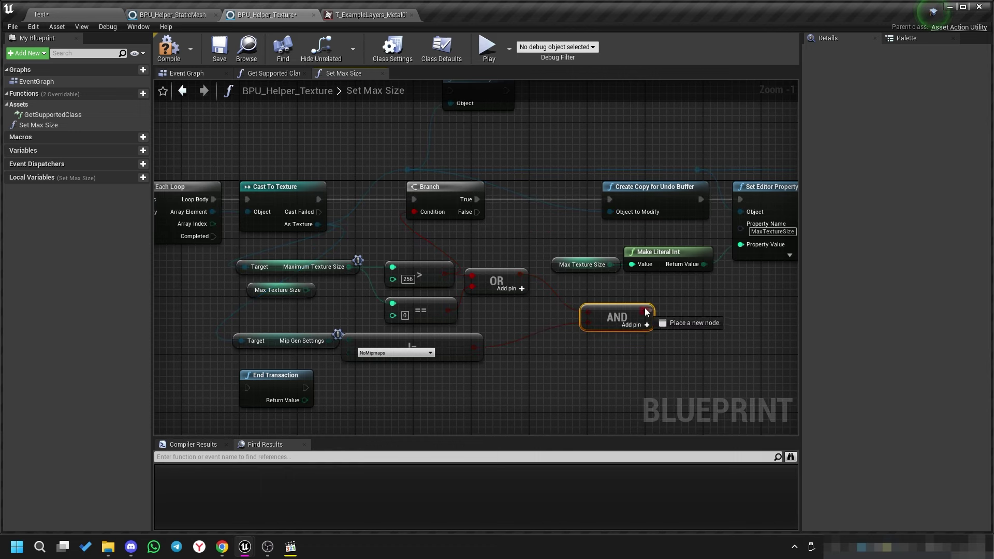
left_click_drag(646, 311, 414, 212)
Tidy the AND node's position and straighten the Maximum Texture Size and Max Texture Size wires with Q.
mouse_move(599, 304)
left_mouse_down()
mouse_move(540, 276)
mouse_move(570, 286)
left_mouse_up()
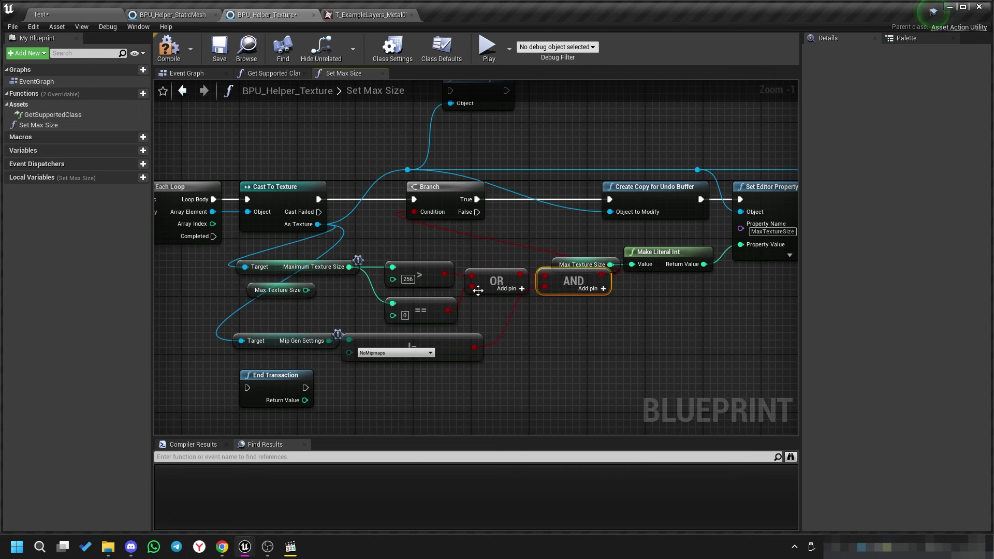
left_click_drag(390, 253, 469, 278)
left_click_drag(297, 253, 539, 280)
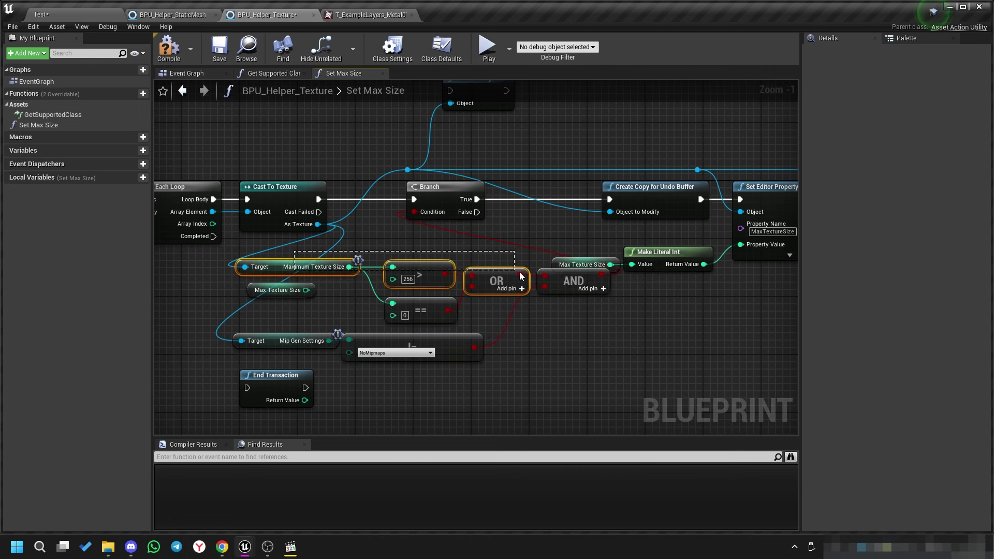
key("q")
left_click(527, 315)
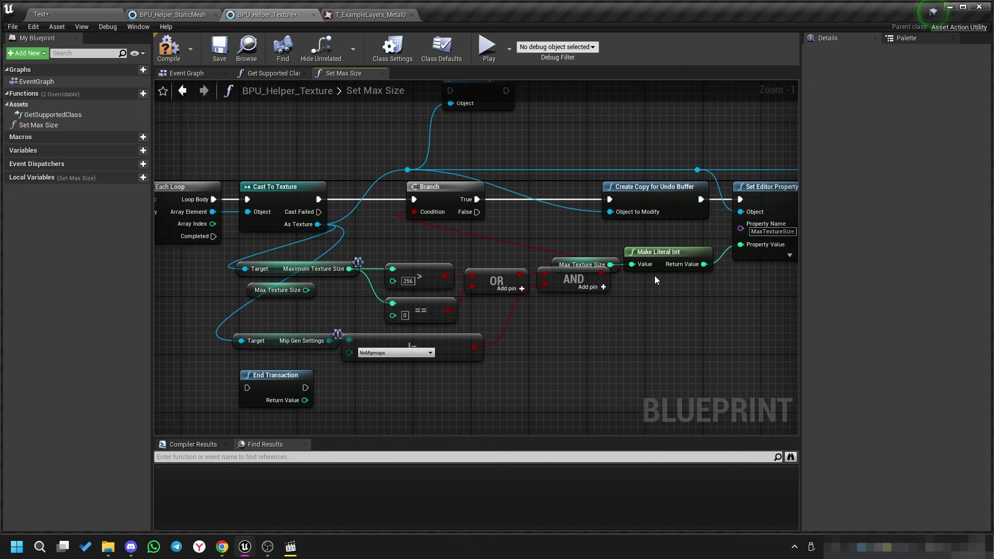
left_click_drag(655, 275, 554, 257)
key("q")
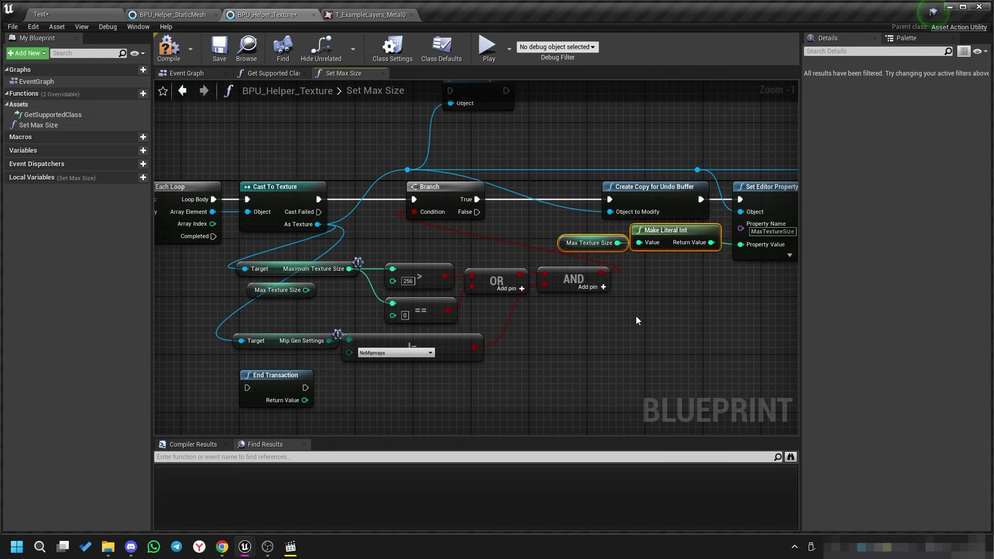
left_click(636, 317)
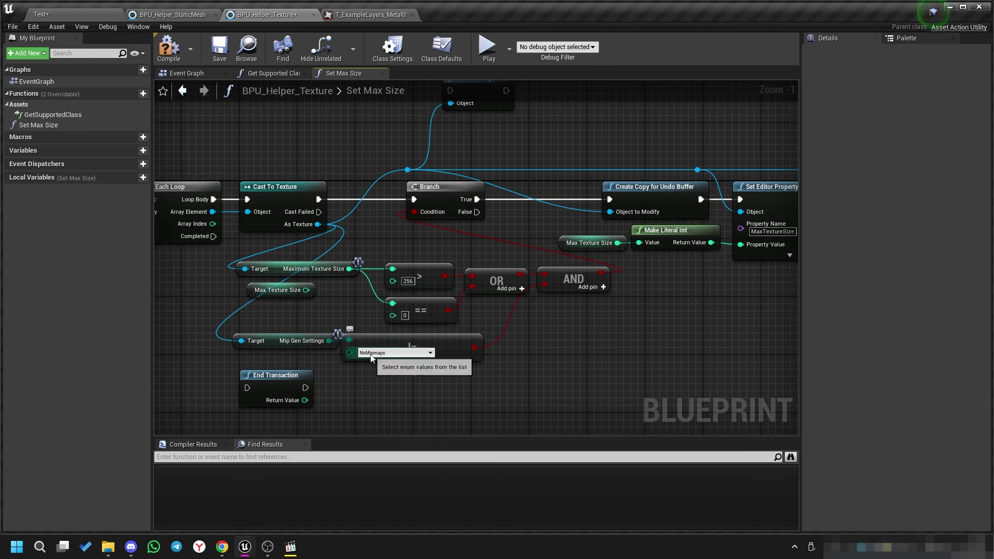
left_click(370, 14)
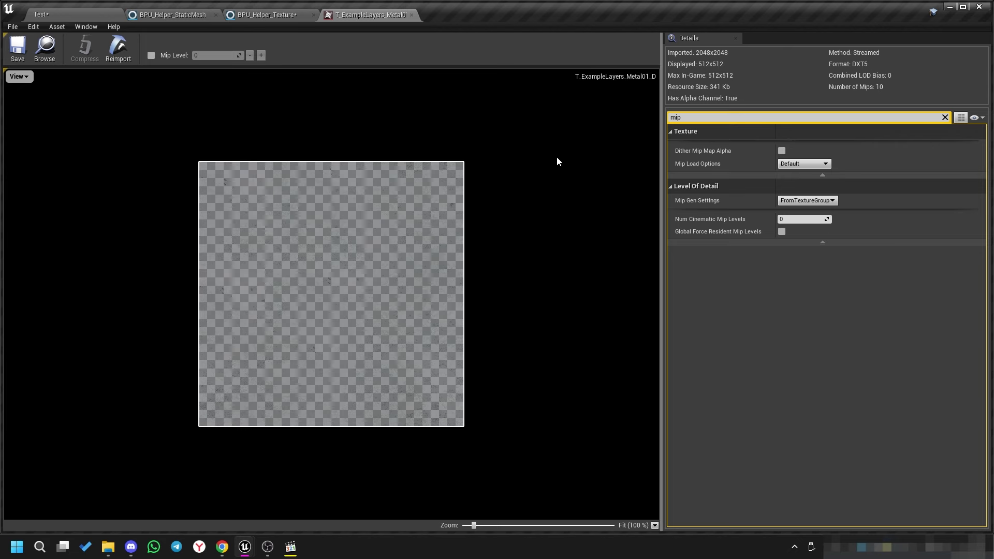
left_click(250, 17)
right_click_drag(808, 316, 647, 337)
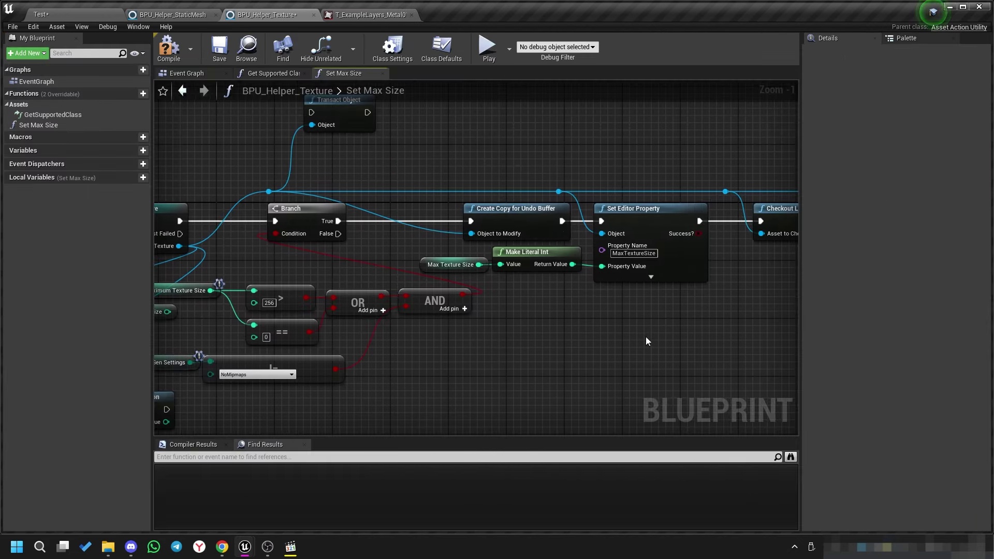
left_click_drag(652, 336, 639, 169)
right_click_drag(563, 342, 672, 296)
Save, then create an Editor Utility Blueprint with parent class ActorActionUtility in the Test folder.
key("ctrl+s")
left_click(46, 14)
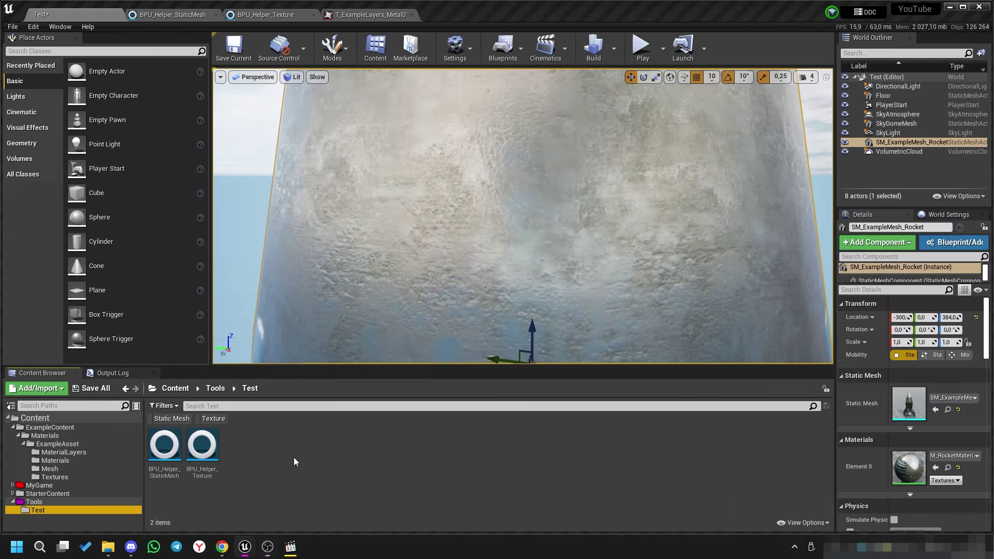
left_click(253, 448)
right_click(254, 449)
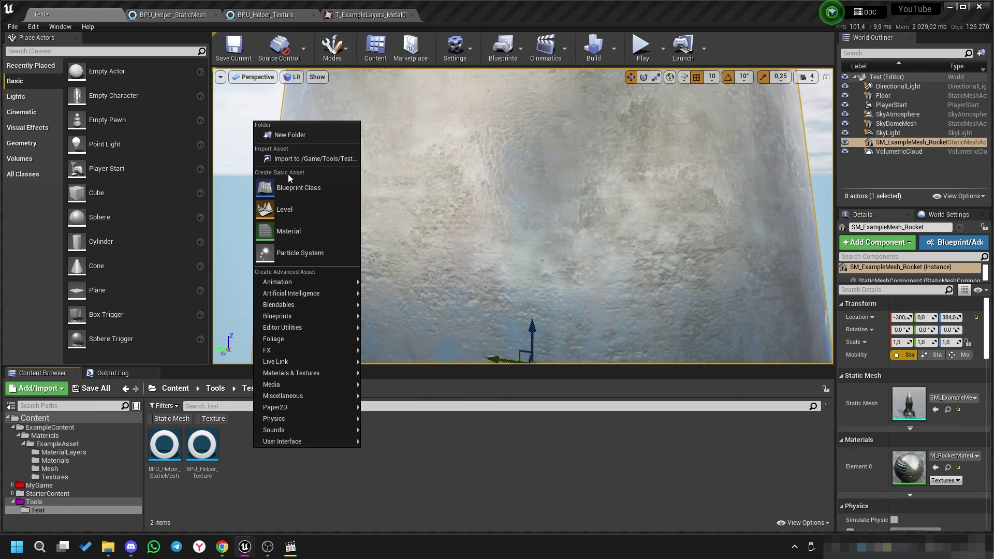
mouse_move(313, 376)
mouse_move(317, 332)
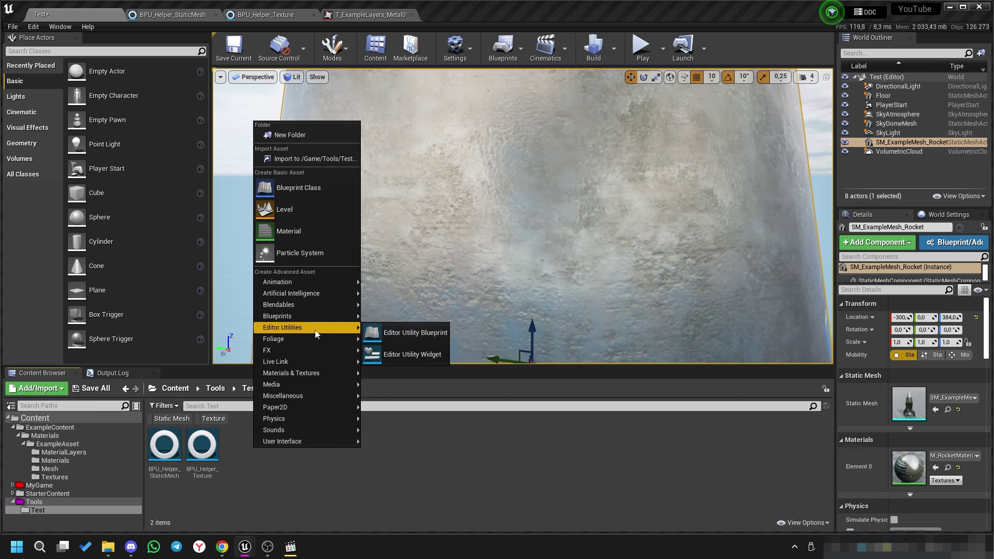
left_click(400, 333)
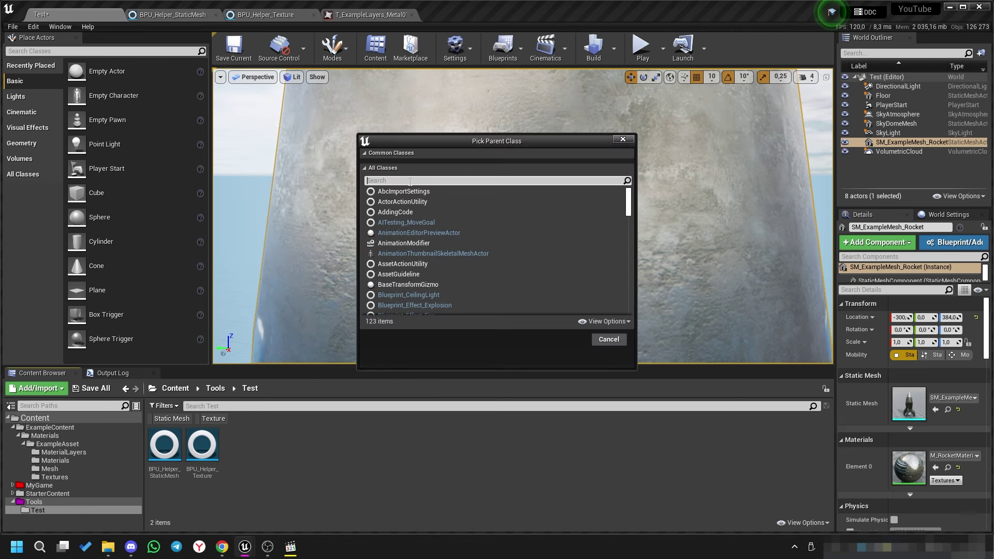
type("actor")
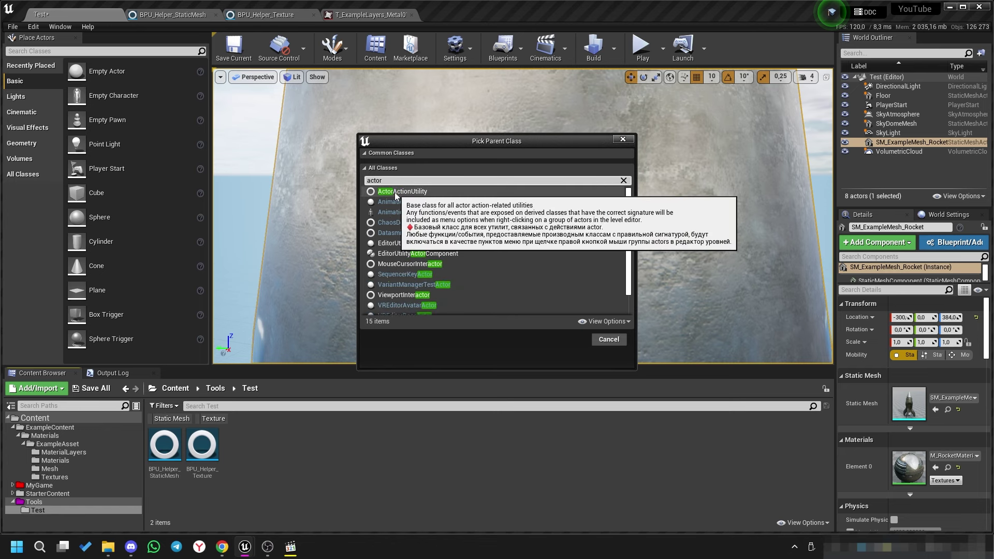
left_click(403, 191)
left_click(568, 339)
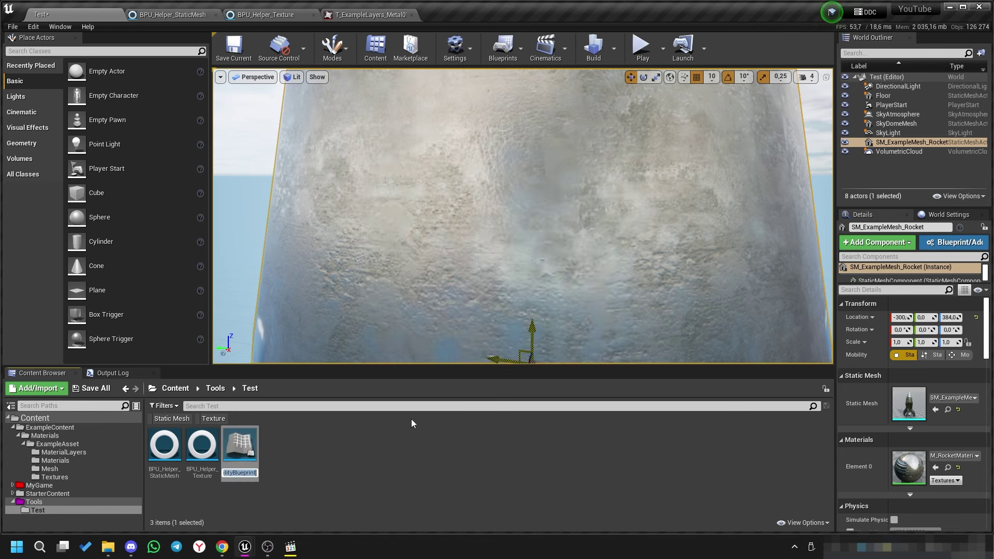
Name the new blueprint BPU_Helper_Actor, correcting the missing underscore.
type("B")
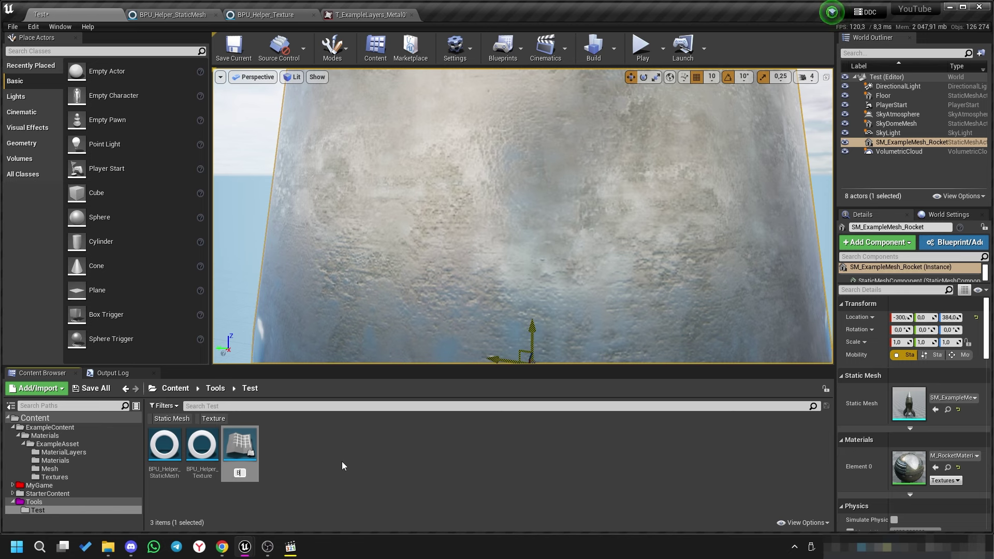
type("PU")
type("_HelperActor")
key("Return")
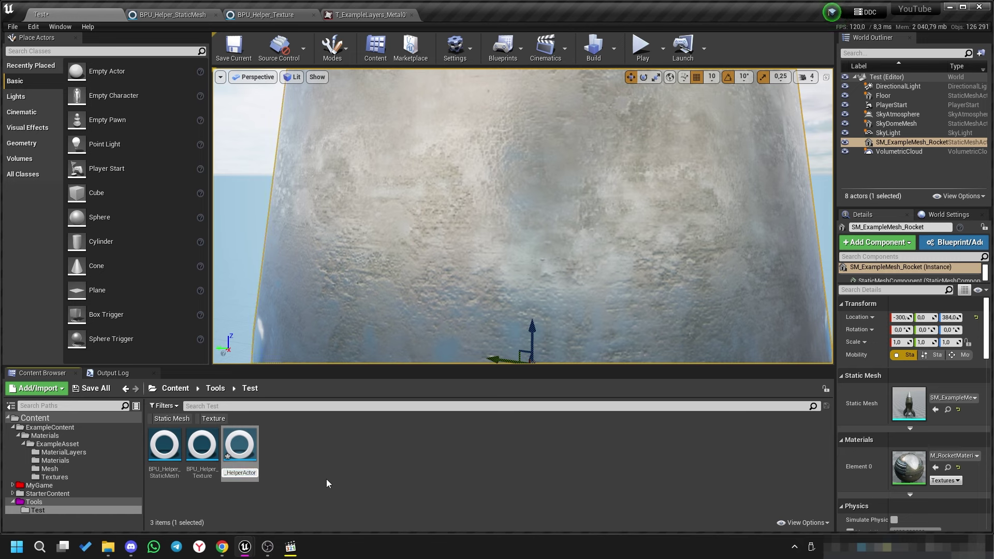
type("_")
key("Return")
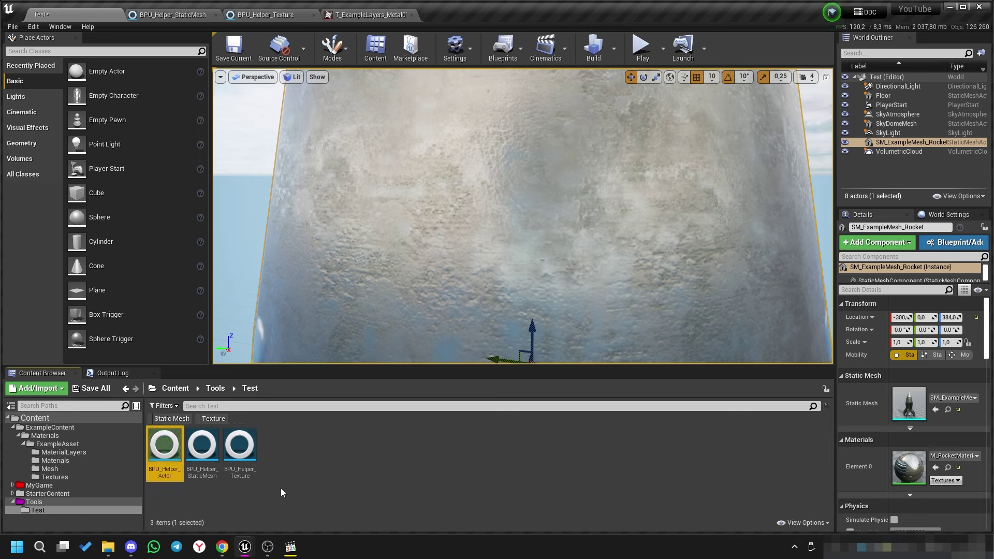
Open BPU_Helper_Actor, override Get Supported Class and set its return class to BP Light Studio.
double_click(163, 450)
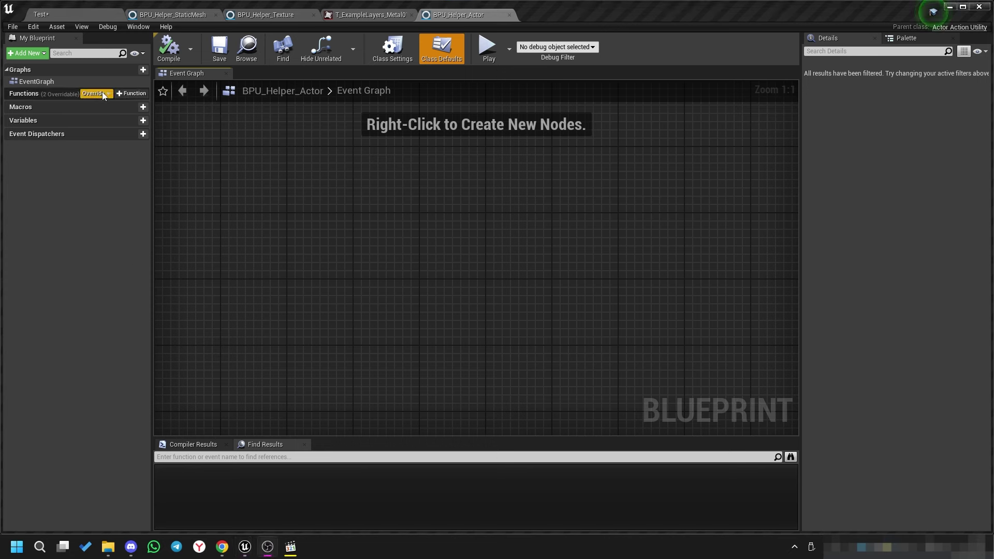
left_click(100, 93)
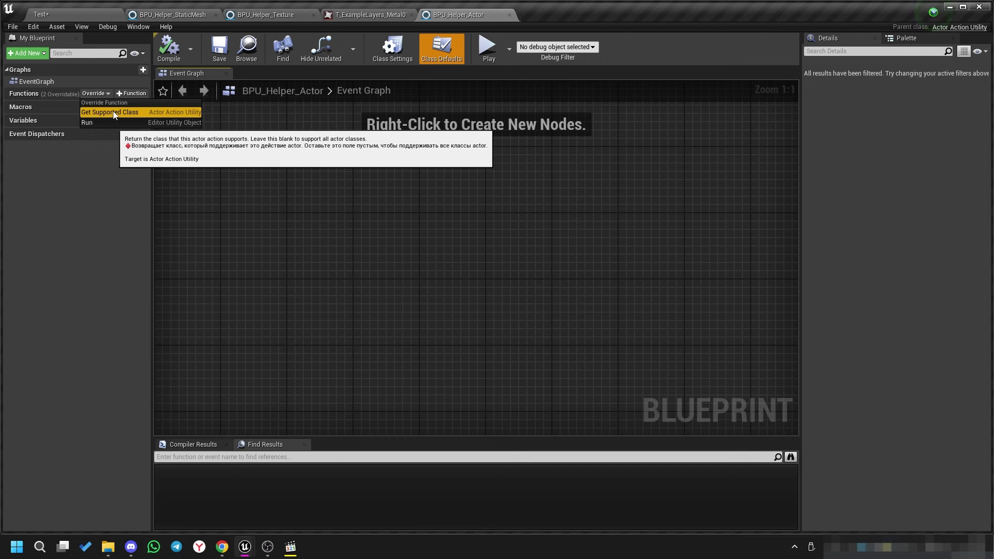
left_click(110, 116)
left_click_drag(518, 284, 435, 358)
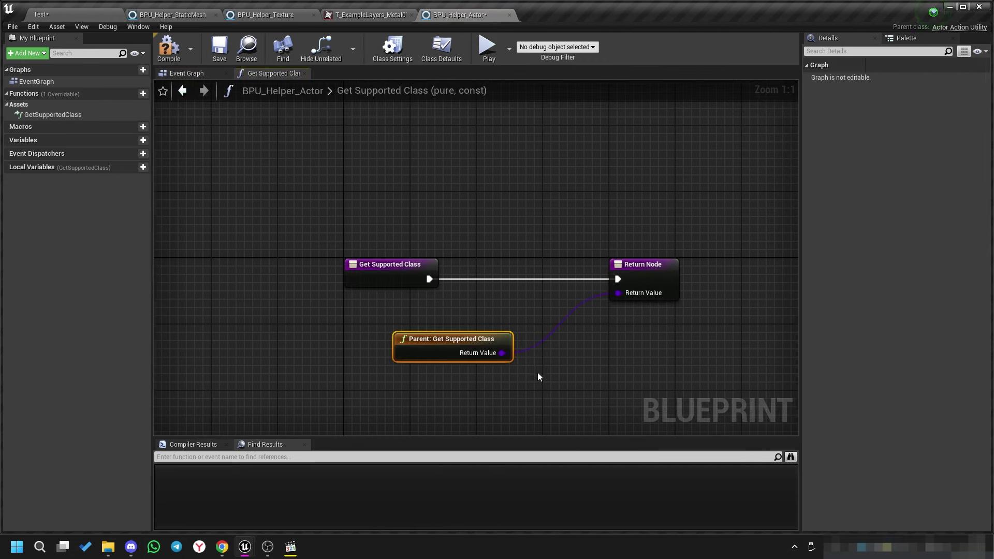
left_click(648, 302)
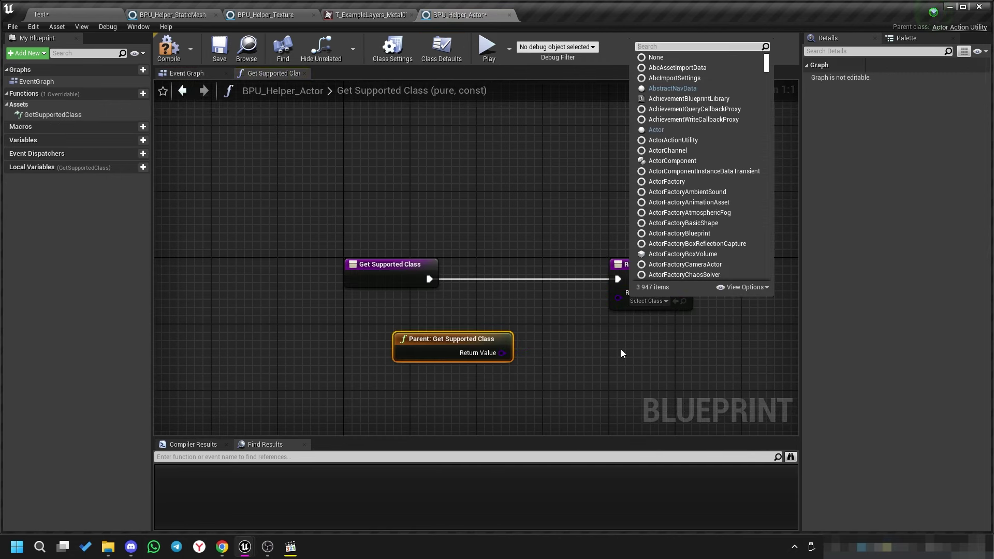
type("bp")
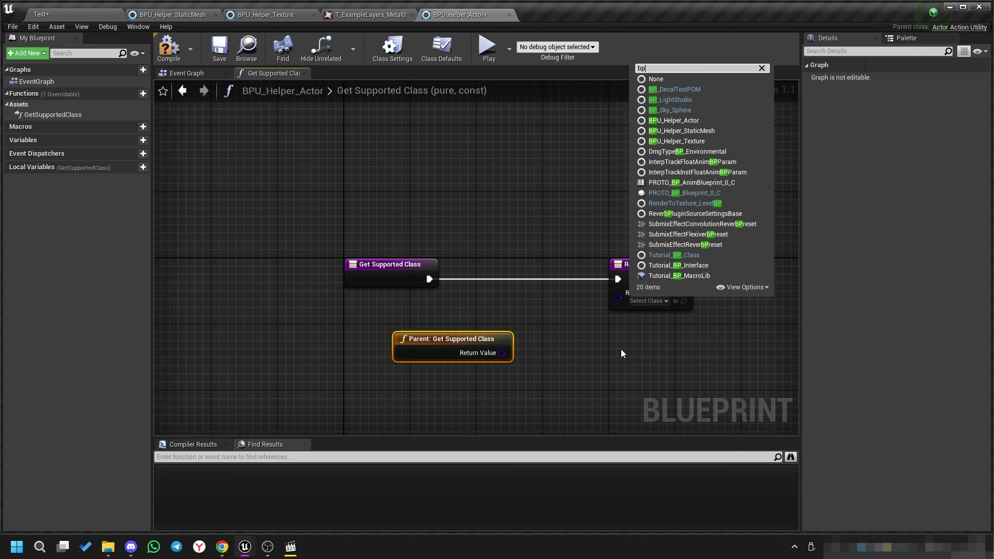
left_click(674, 99)
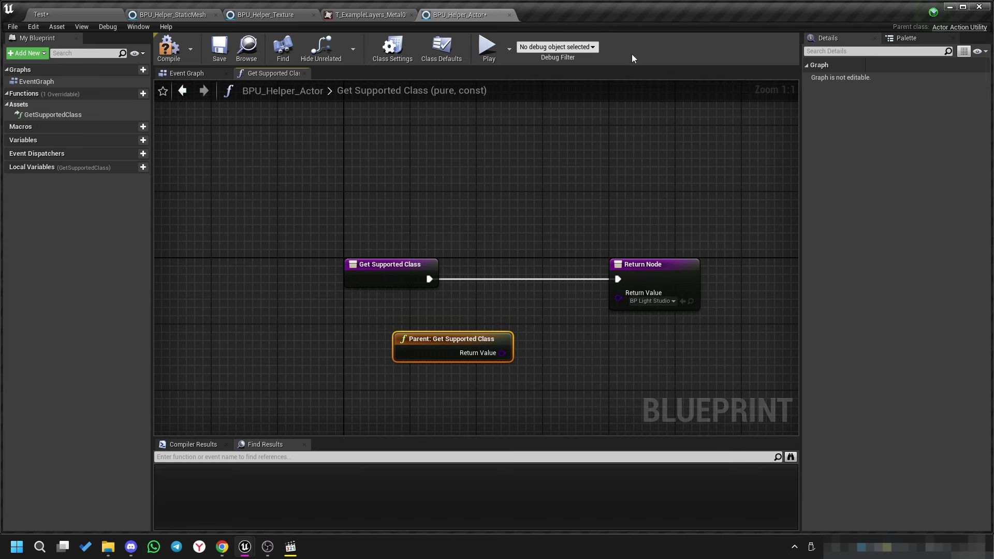
Wire the parent's Get Supported Class value into the Return Node and compile.
left_click(591, 220)
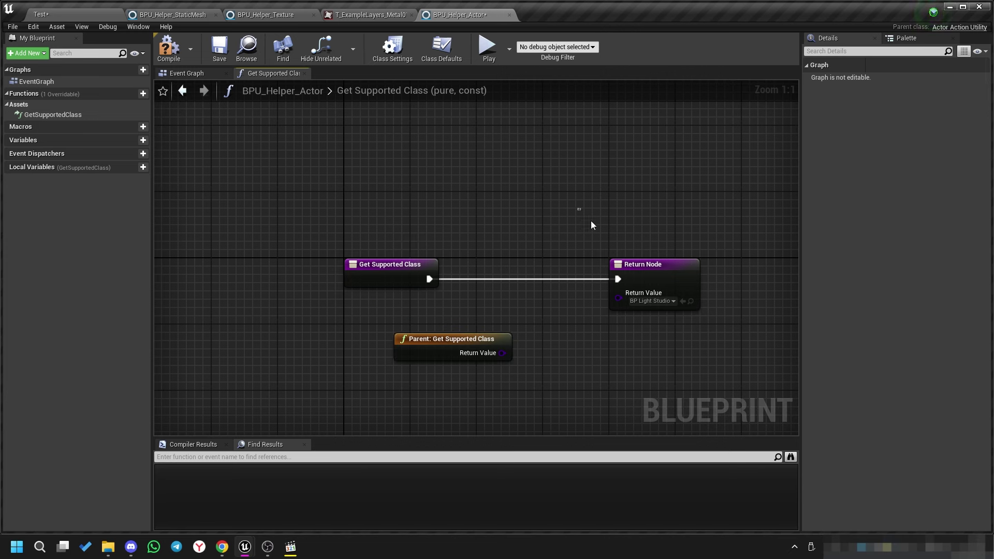
left_click_drag(578, 210, 722, 362)
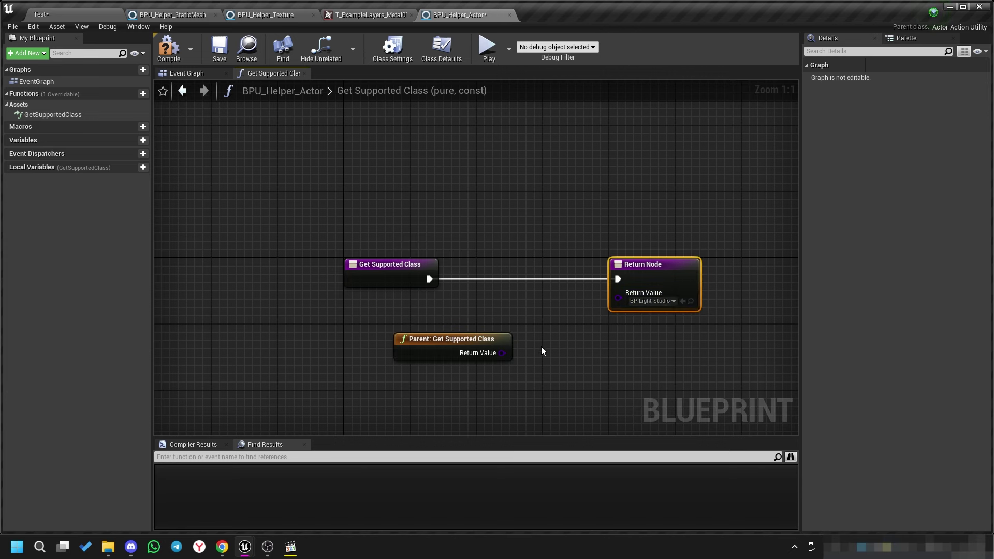
mouse_move(502, 352)
left_mouse_down()
mouse_move(618, 297)
mouse_move(582, 280)
left_mouse_up()
left_click(384, 179)
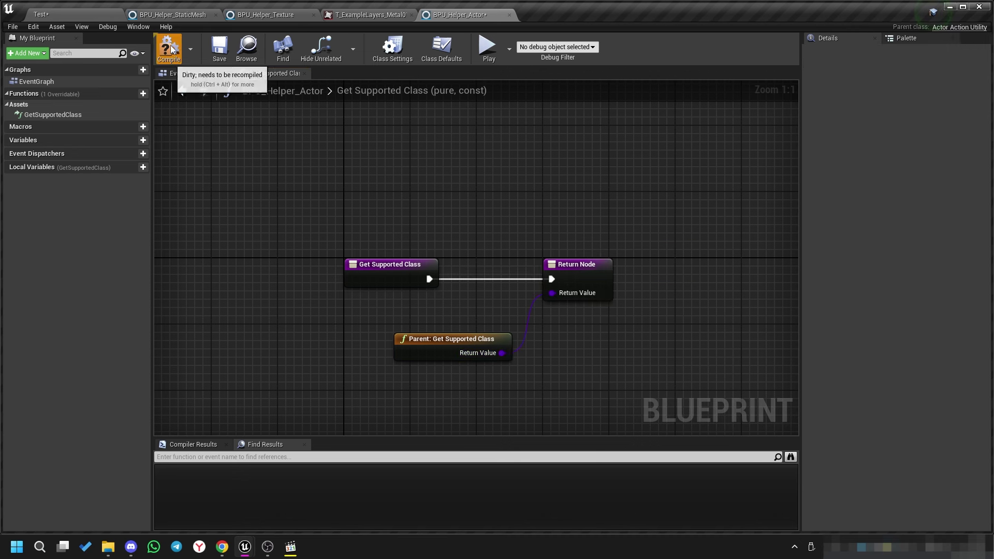
left_click(170, 49)
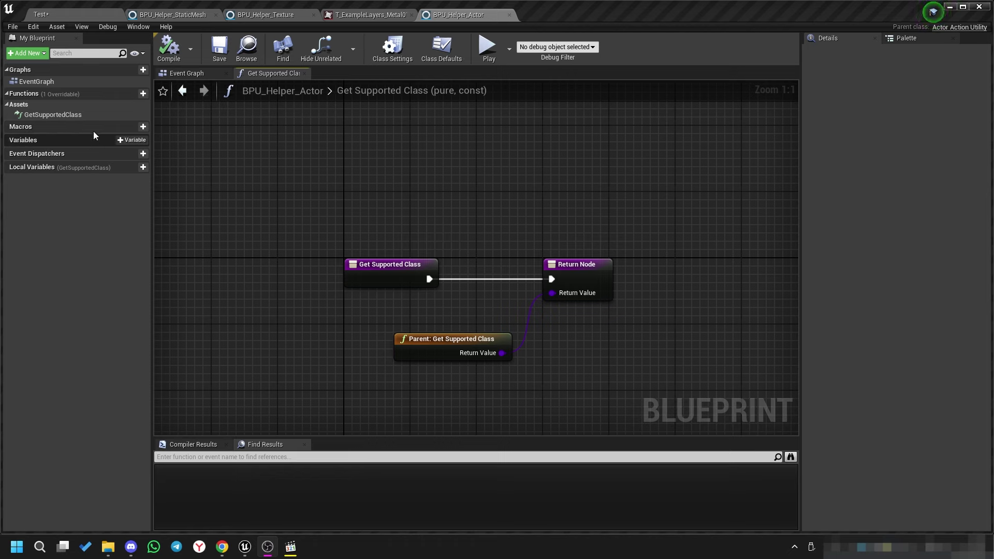
Add a function named Rename, close the metal texture tab, and check the texture helper's Get Selected Assets node.
left_click(133, 93)
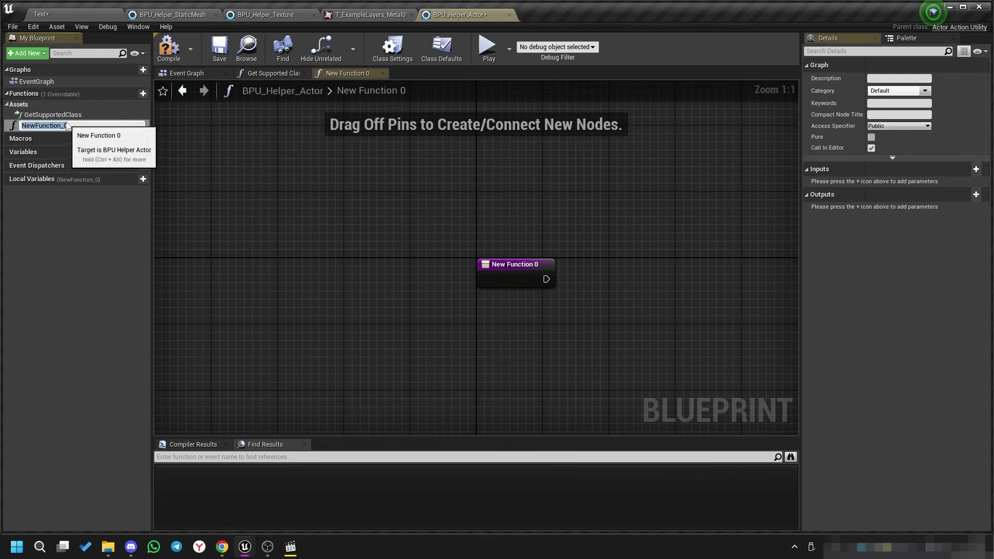
type("Rename")
key("Return")
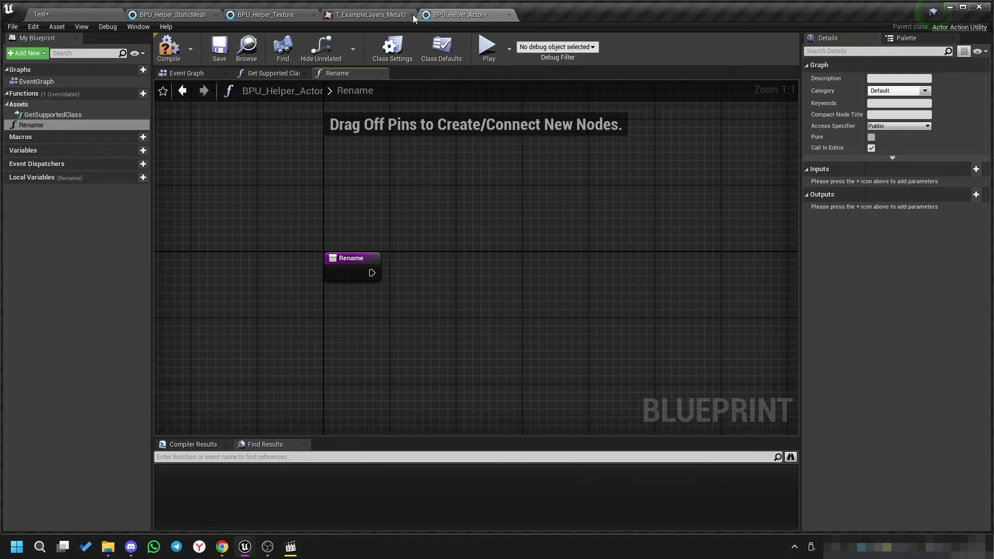
left_click(409, 16)
left_click(288, 15)
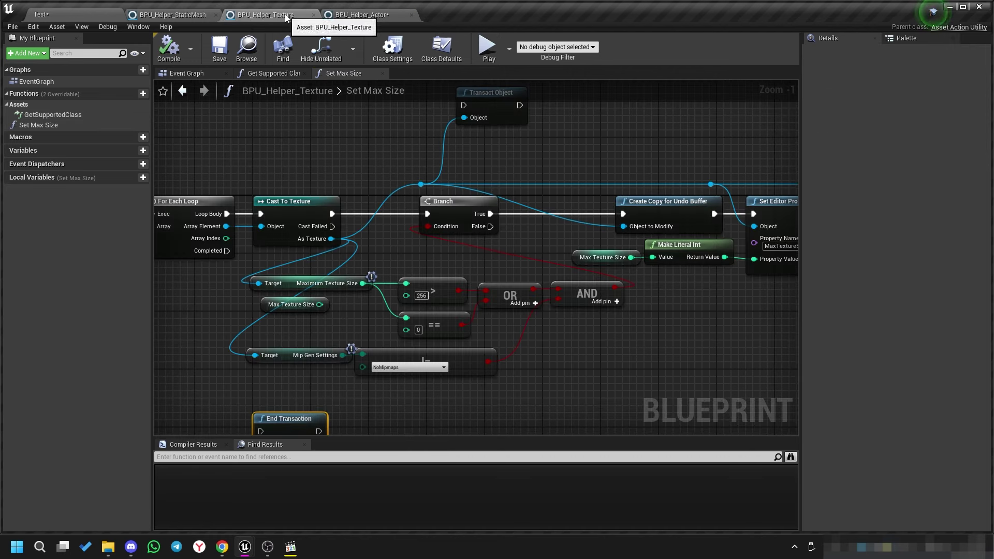
left_click_drag(376, 175, 421, 245)
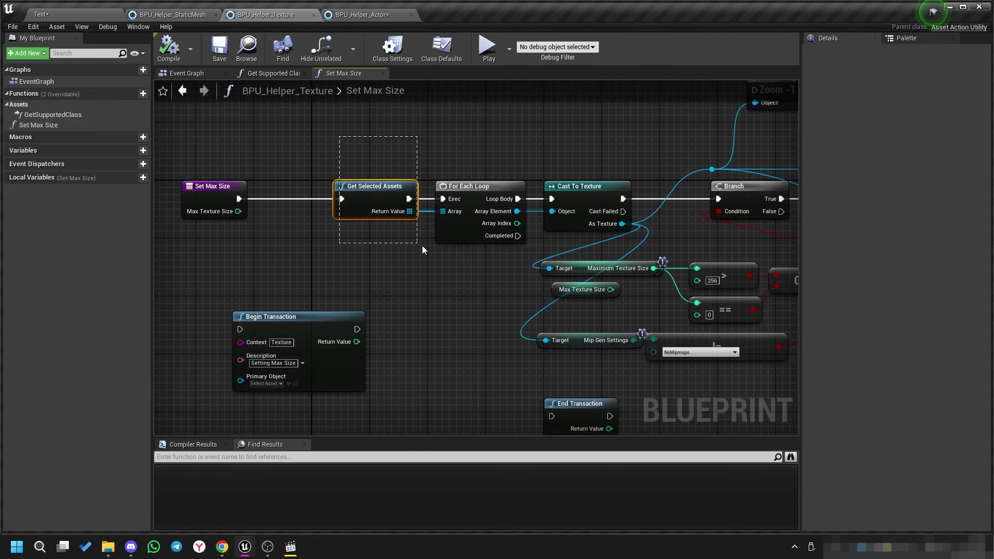
left_click(360, 16)
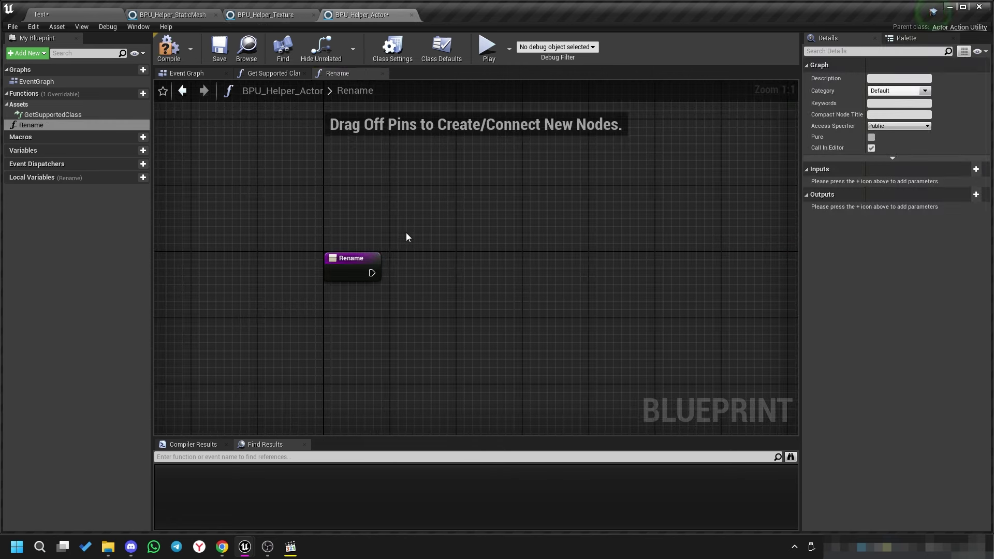
In Rename, run Get Selected Actors and feed its array into a For Each Loop.
right_click(415, 273)
type("g")
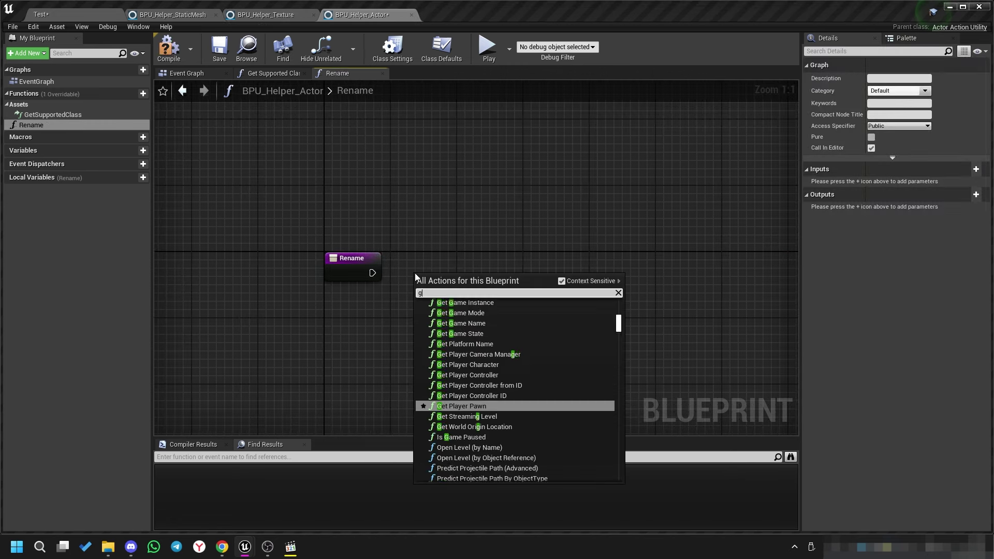
type("et selec")
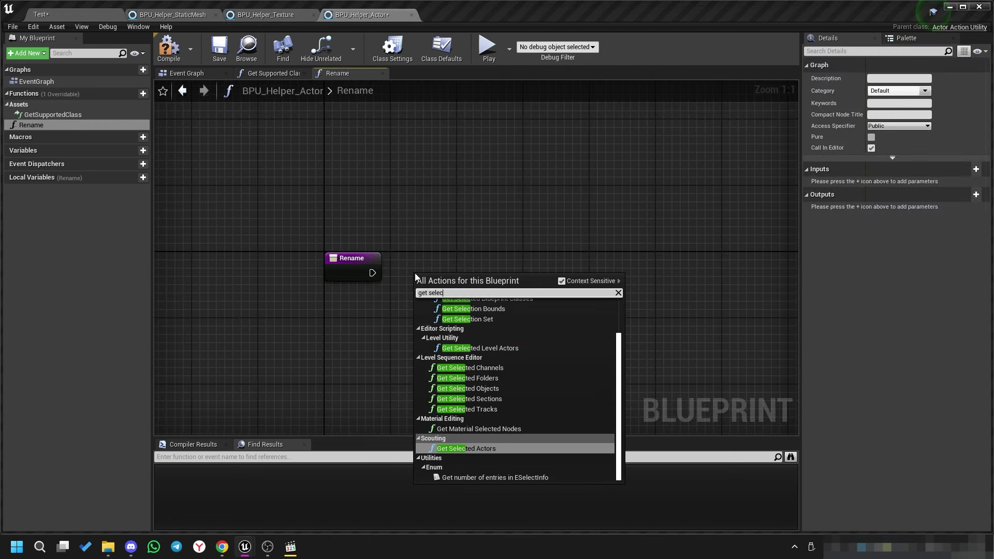
left_click(487, 449)
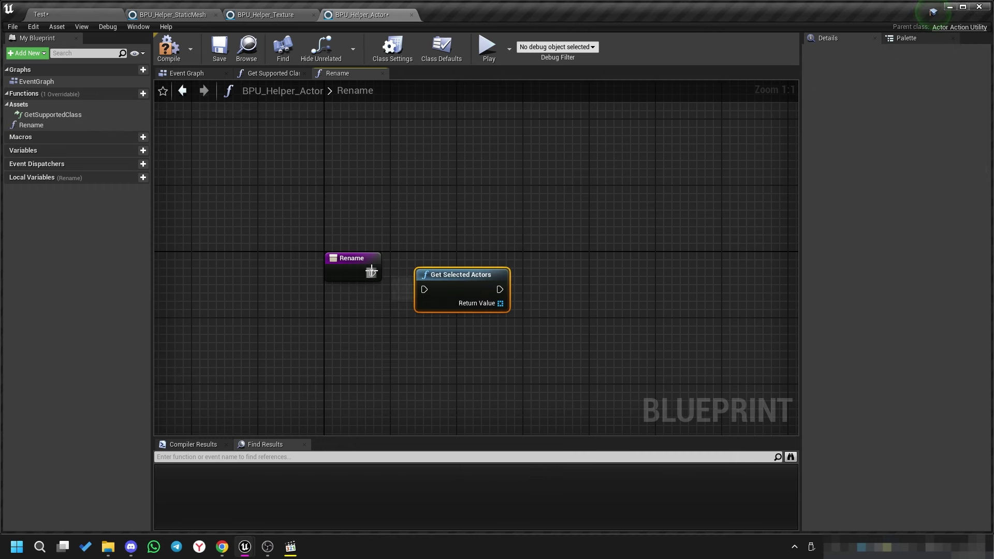
mouse_move(372, 271)
left_mouse_down()
mouse_move(424, 289)
mouse_move(449, 274)
left_mouse_up()
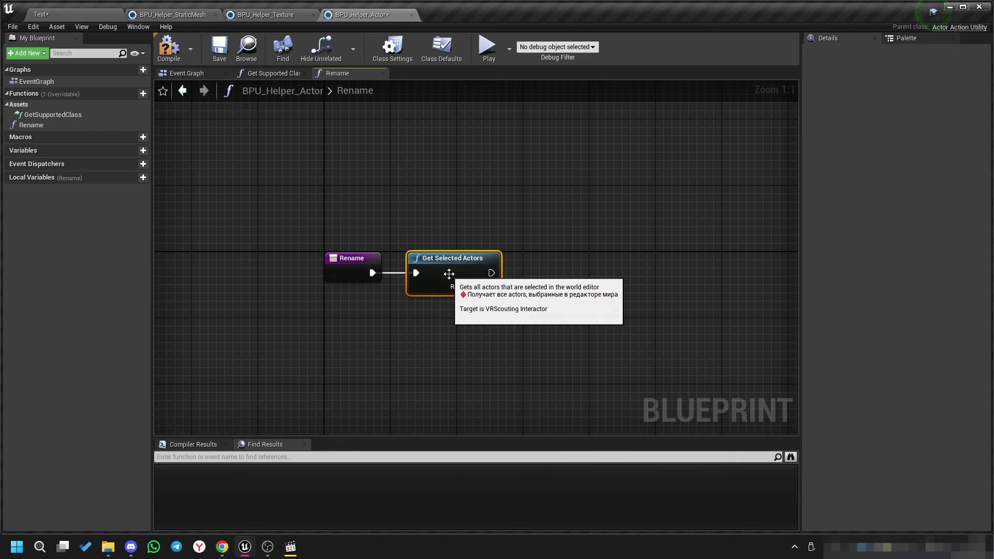
right_click_drag(494, 307, 384, 320)
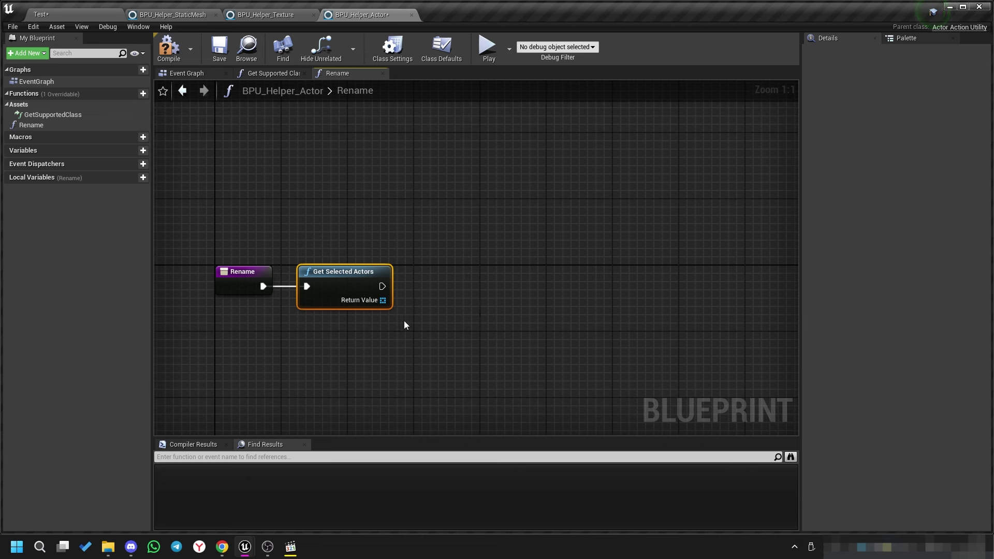
left_click_drag(382, 300, 438, 301)
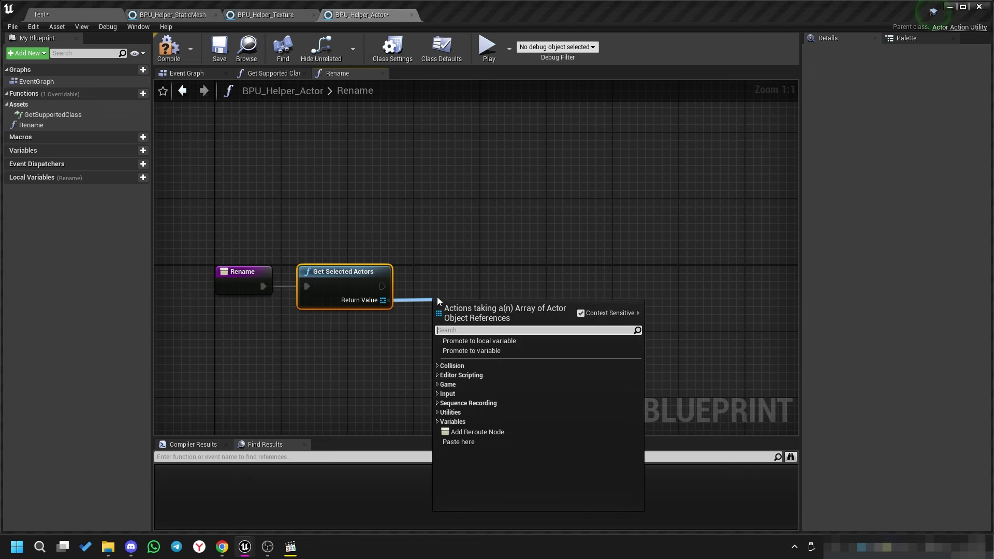
type("for ea")
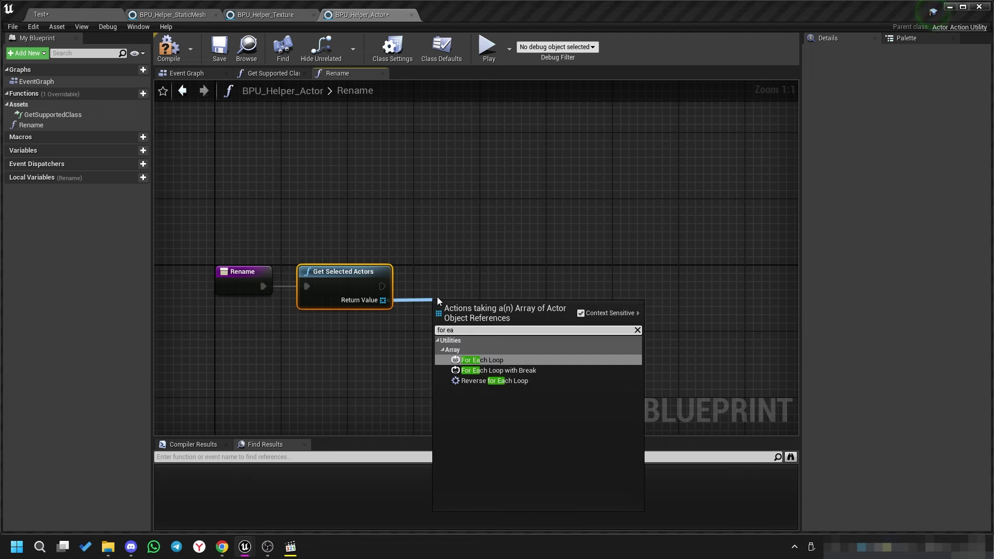
type("ch")
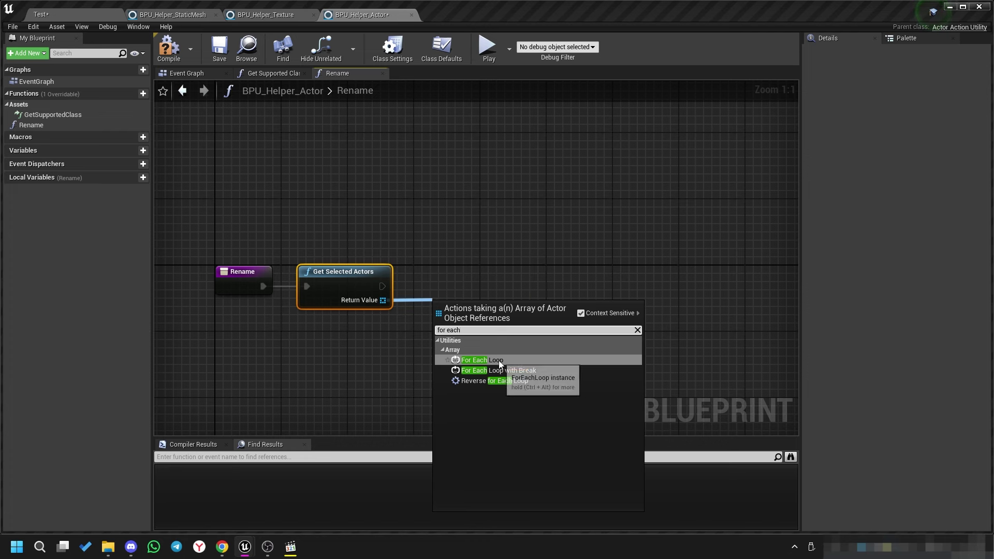
left_click(501, 365)
left_click_drag(469, 318, 458, 297)
left_click_drag(382, 287, 431, 287)
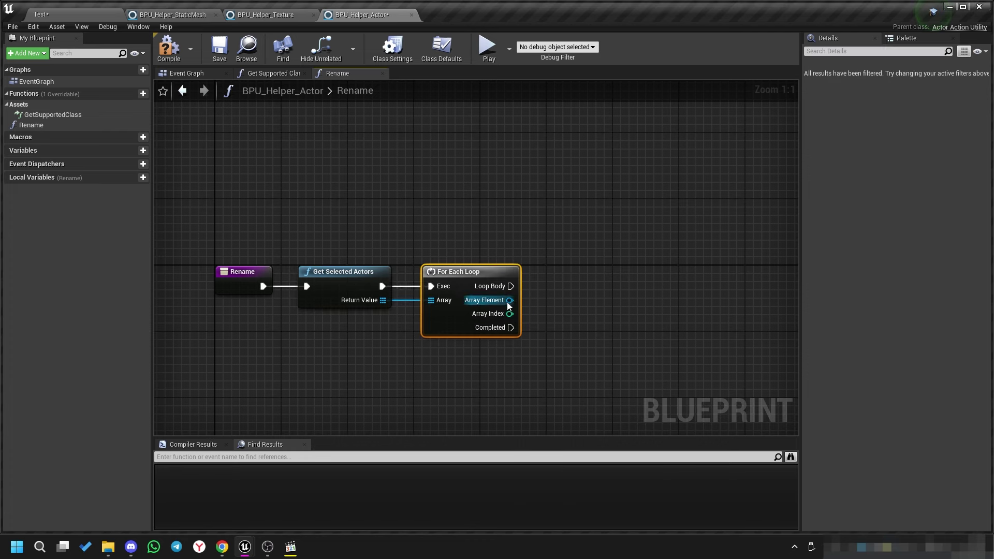
left_click_drag(509, 306, 501, 306)
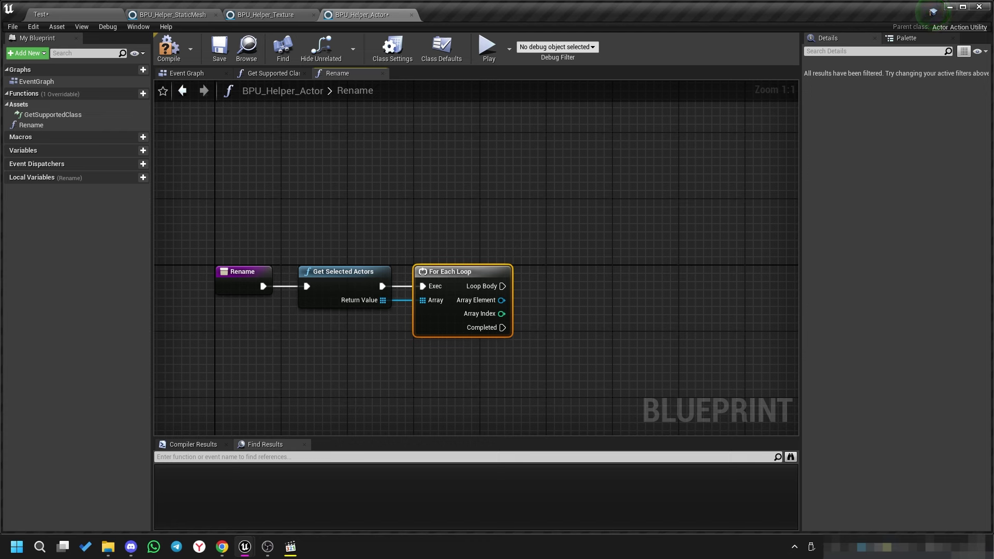
Call Set Actor Label on each Array Element in the For Each Loop's body.
key("alt+Tab")
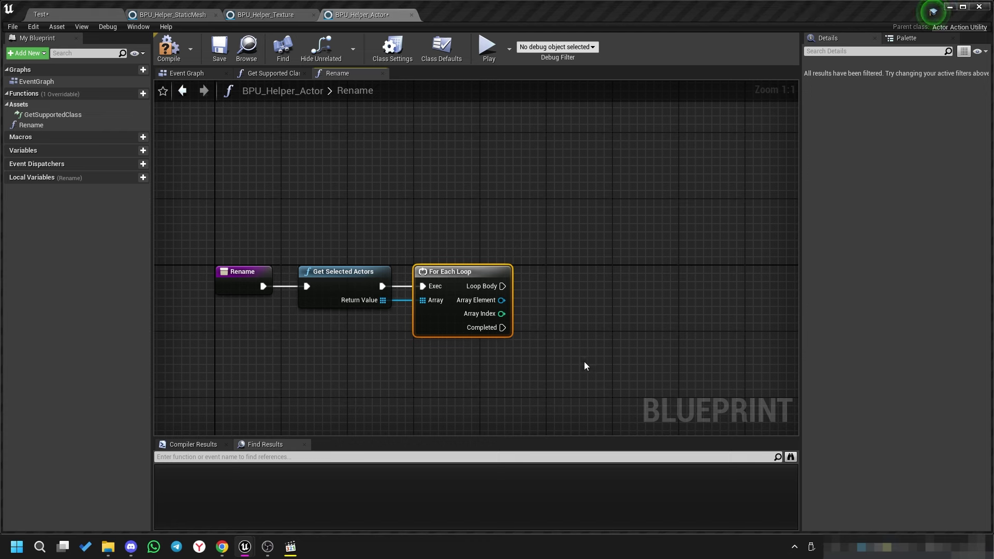
left_click_drag(502, 301, 573, 315)
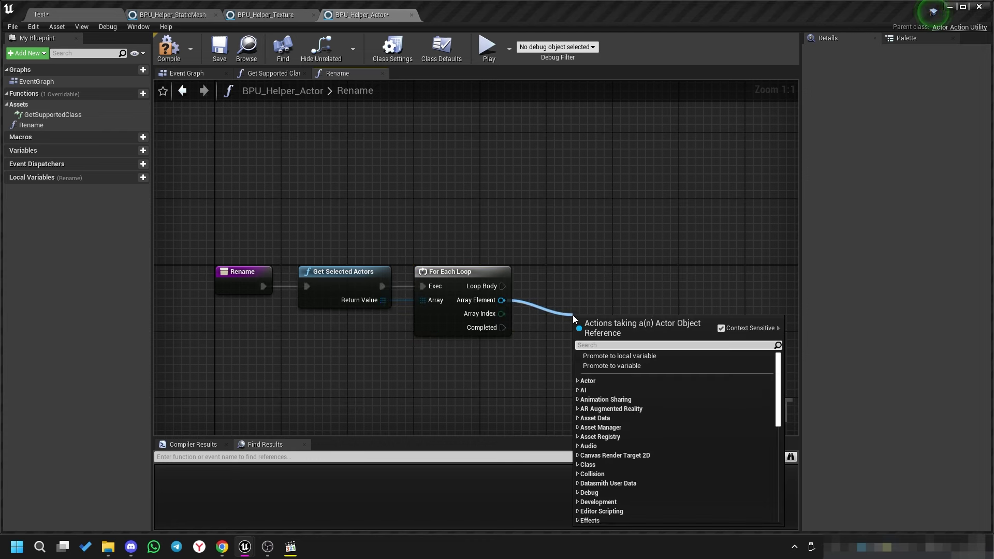
type("set actor")
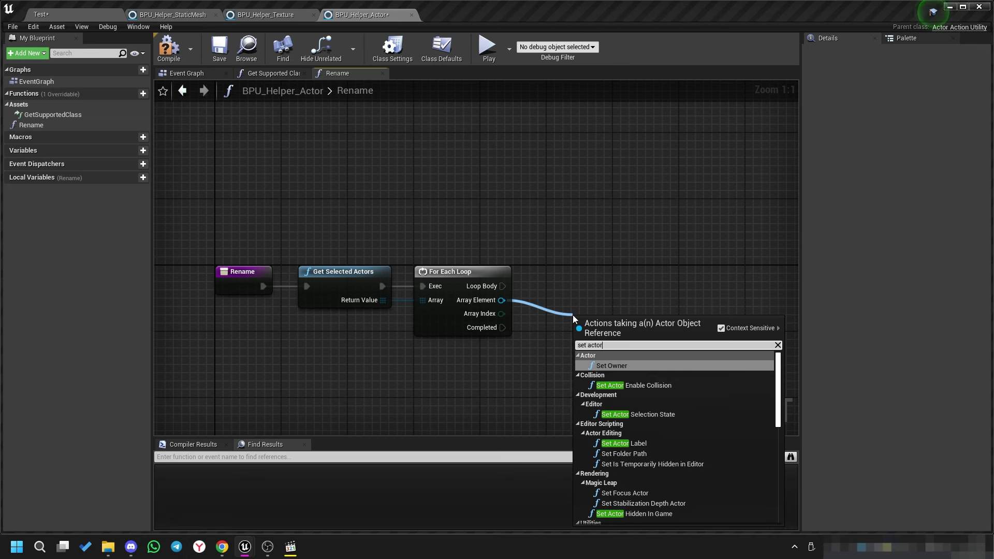
type(" label")
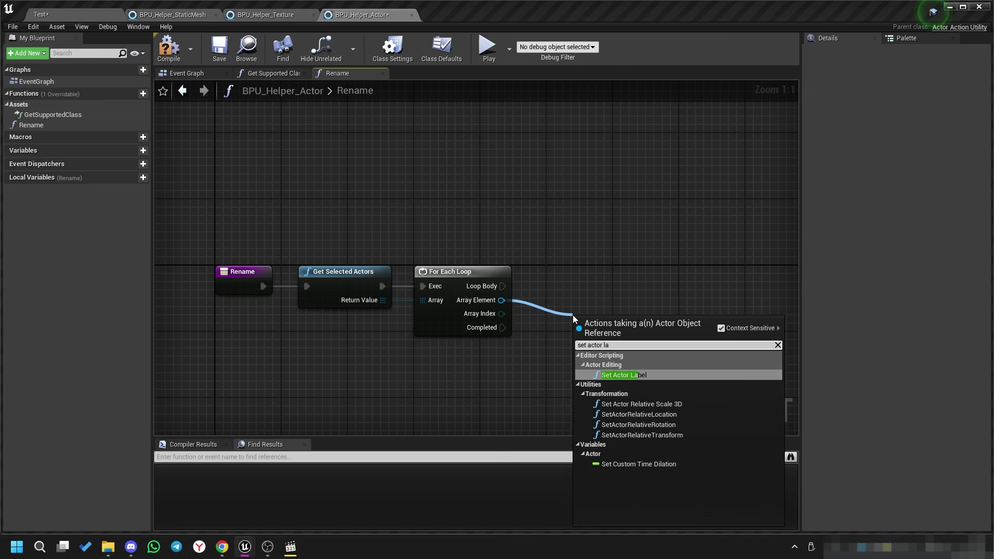
left_click(632, 375)
left_click_drag(615, 328, 640, 270)
left_click_drag(502, 286, 605, 287)
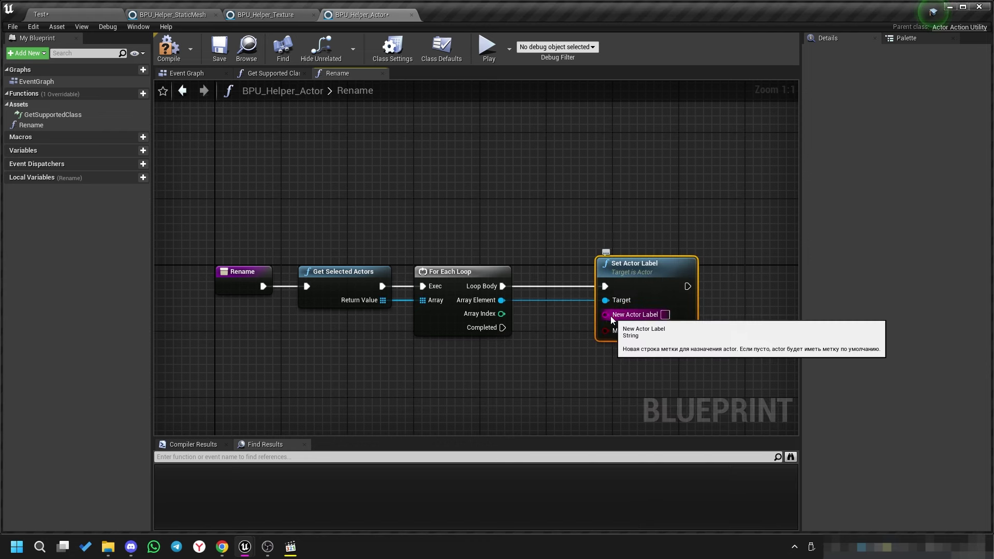
Expose New Actor Label as a string input on the Rename function.
left_click_drag(605, 314, 235, 290)
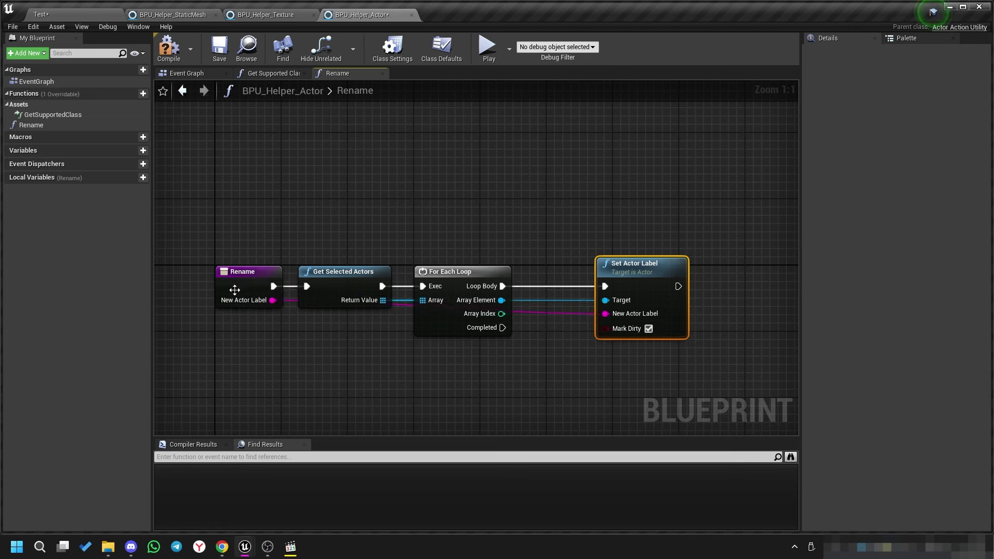
left_click(250, 290)
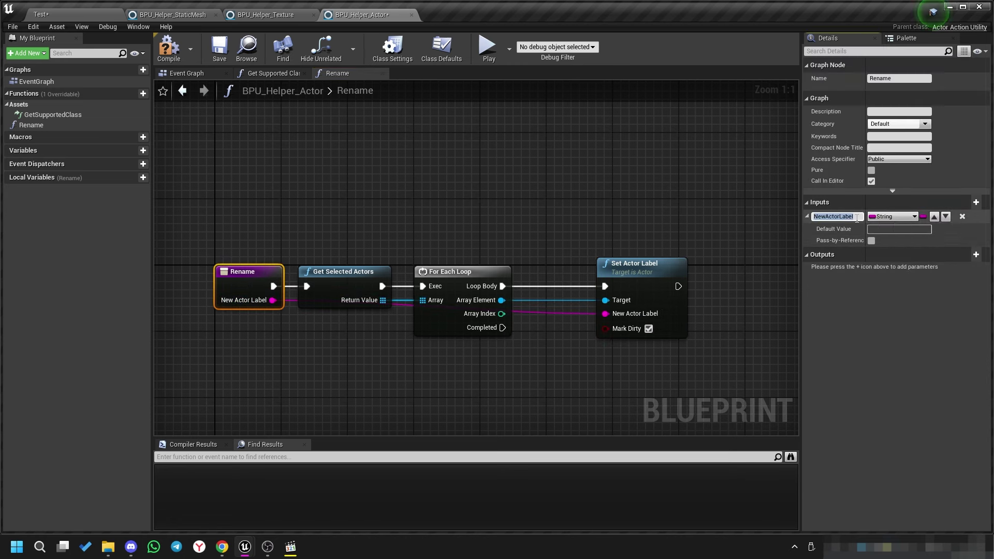
left_click_drag(841, 216, 869, 211)
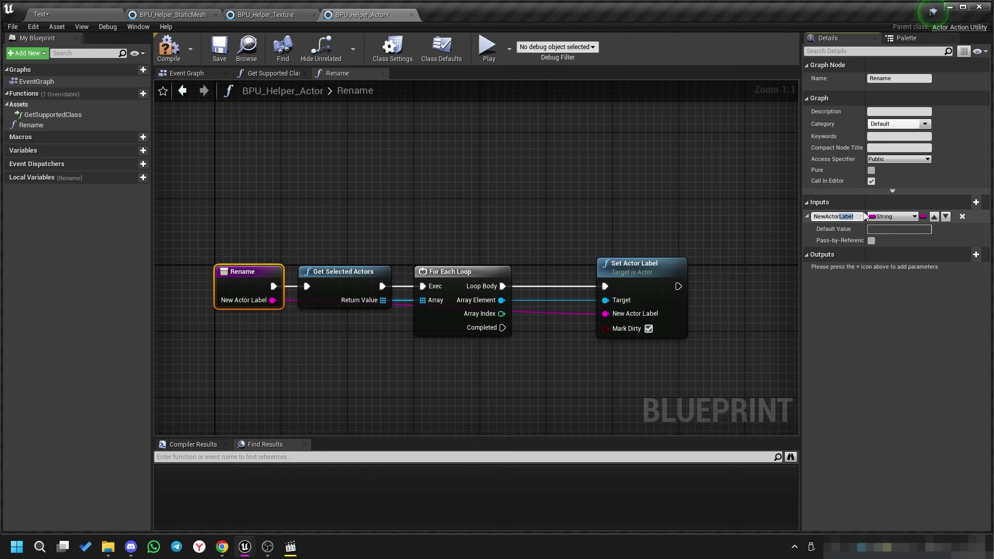
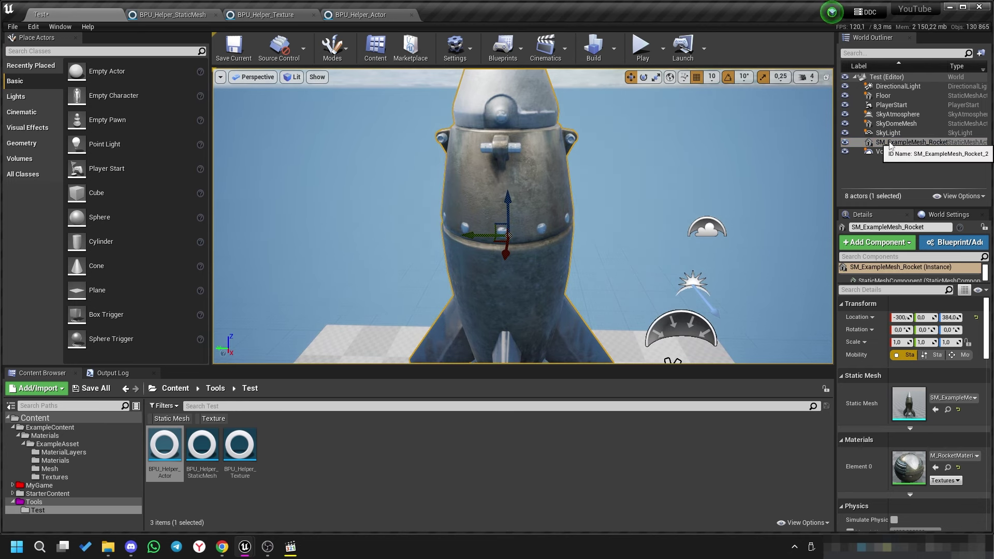
Rename the rocket actor to 'Test' with Scripted Actions > Rename and select it in the Outliner.
right_click(493, 188)
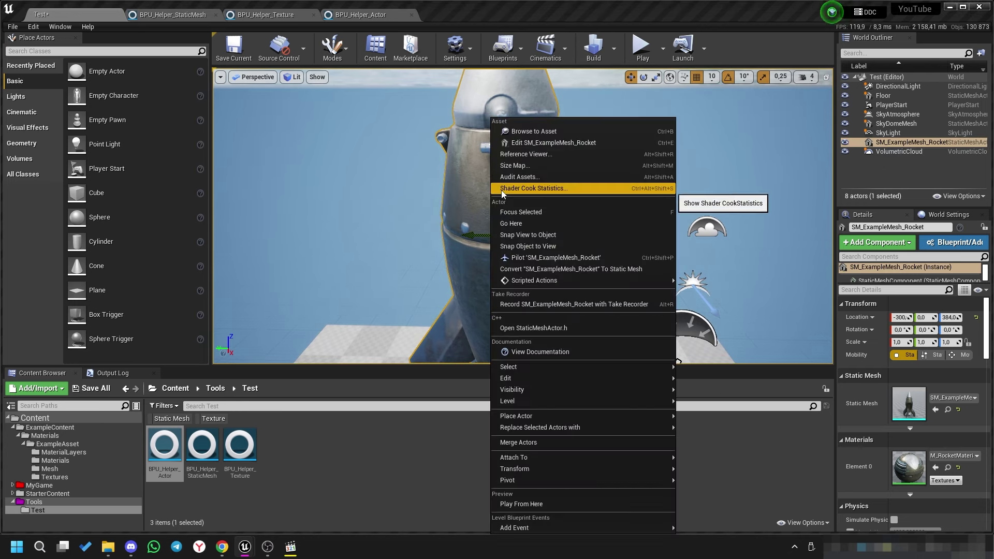
mouse_move(647, 280)
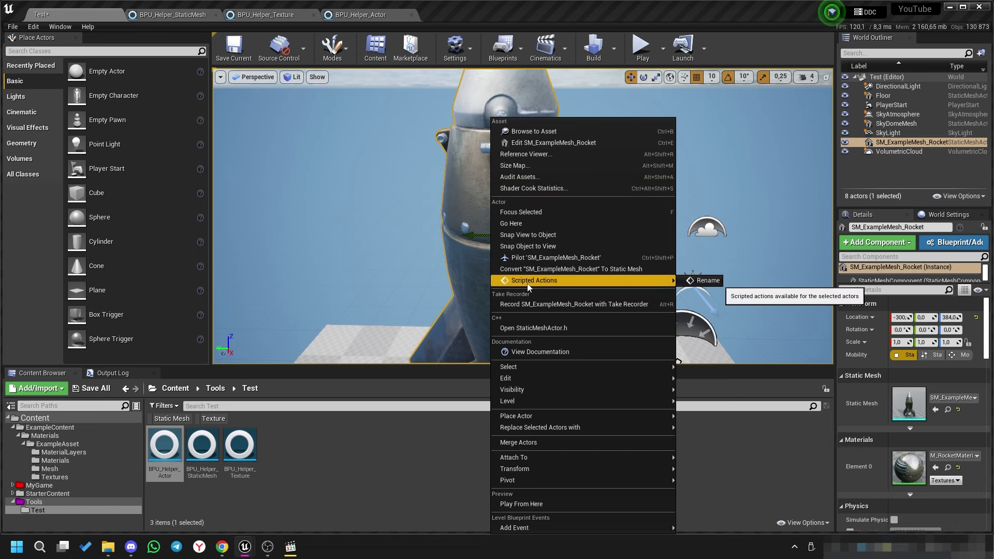
left_click(708, 280)
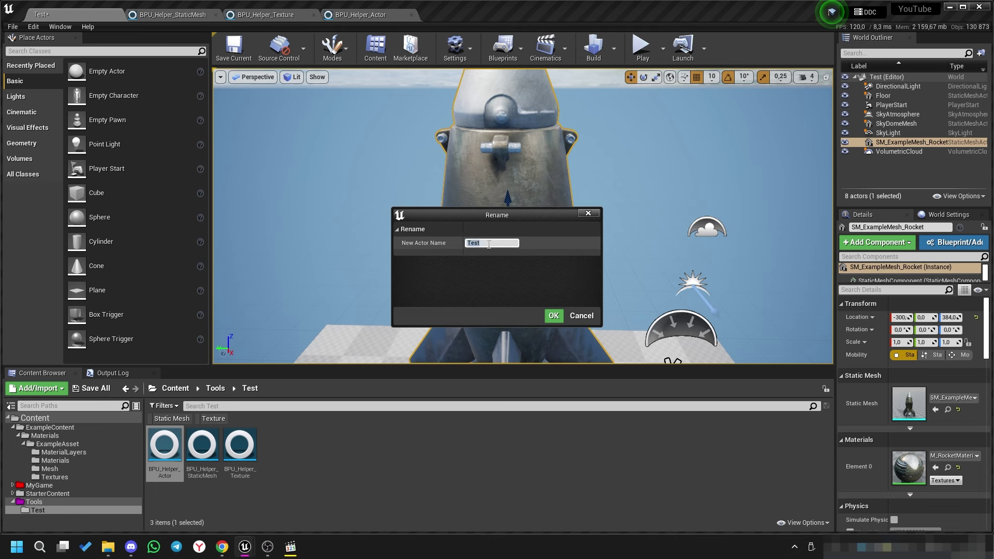
left_click(554, 315)
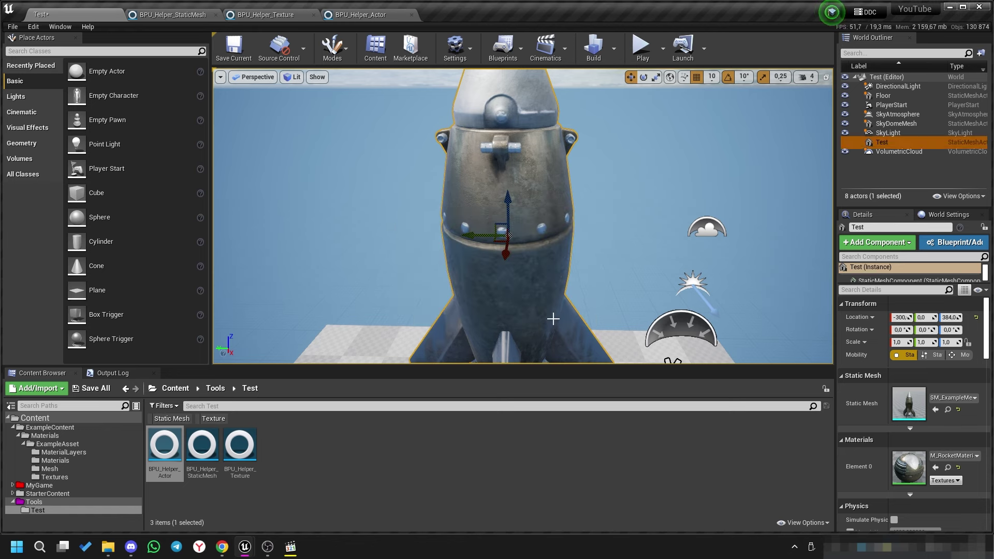
left_click(881, 151)
left_click(876, 143)
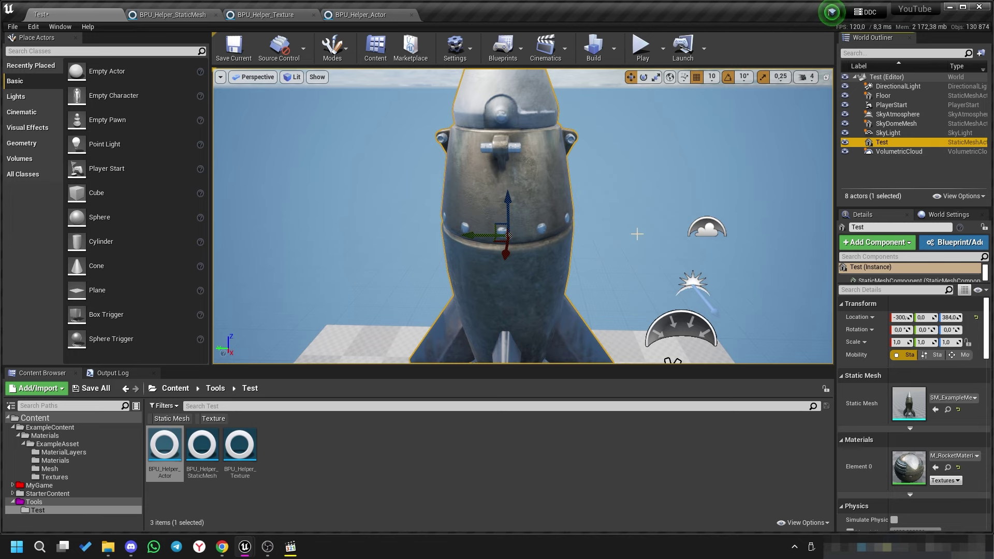
Place three Cube actors on the floor from Place Actors.
left_click_drag(637, 234, 637, 332)
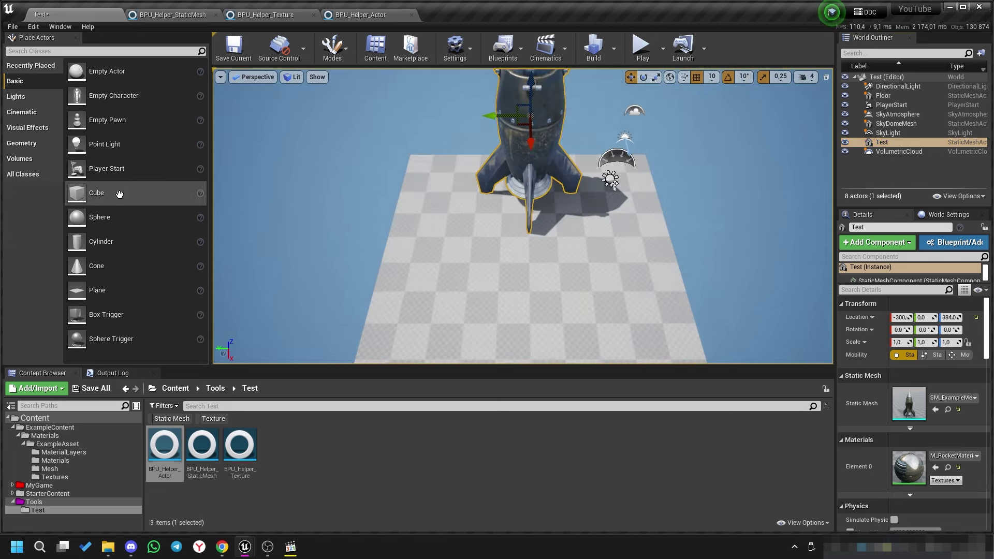
left_click_drag(119, 194, 454, 246)
left_click_drag(103, 193, 399, 319)
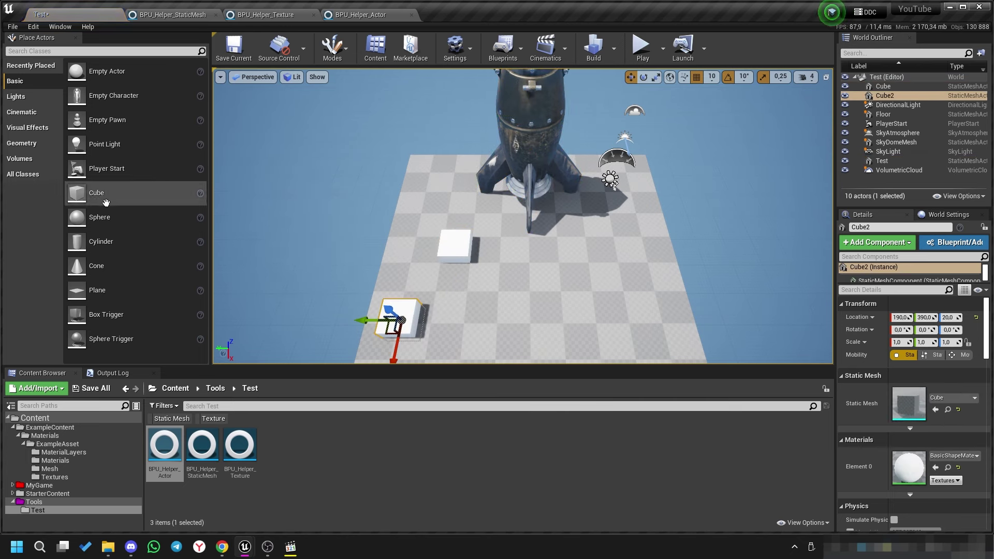
left_click_drag(106, 202, 506, 298)
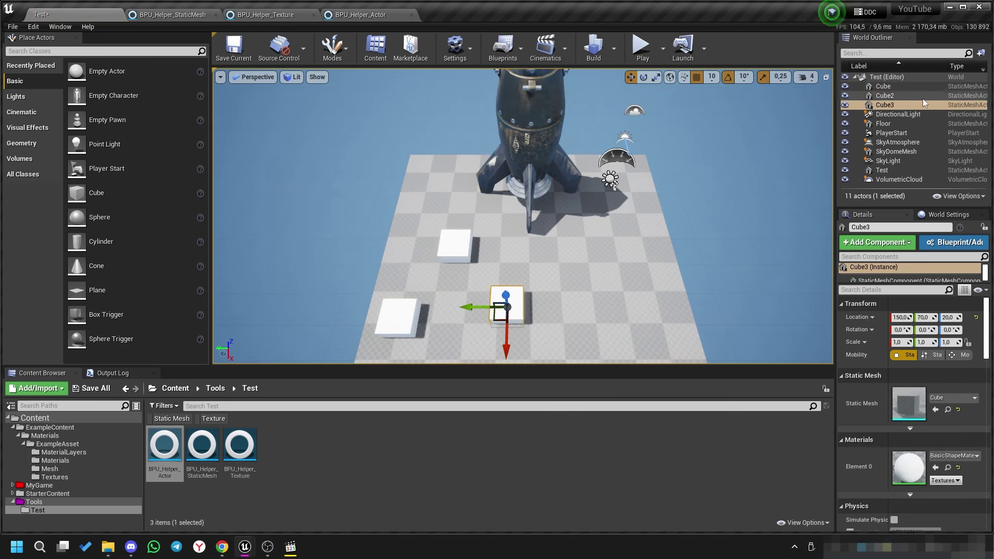
Rename all three selected cubes to 'NewCube' with the scripted Rename action.
left_click(884, 86, "shift")
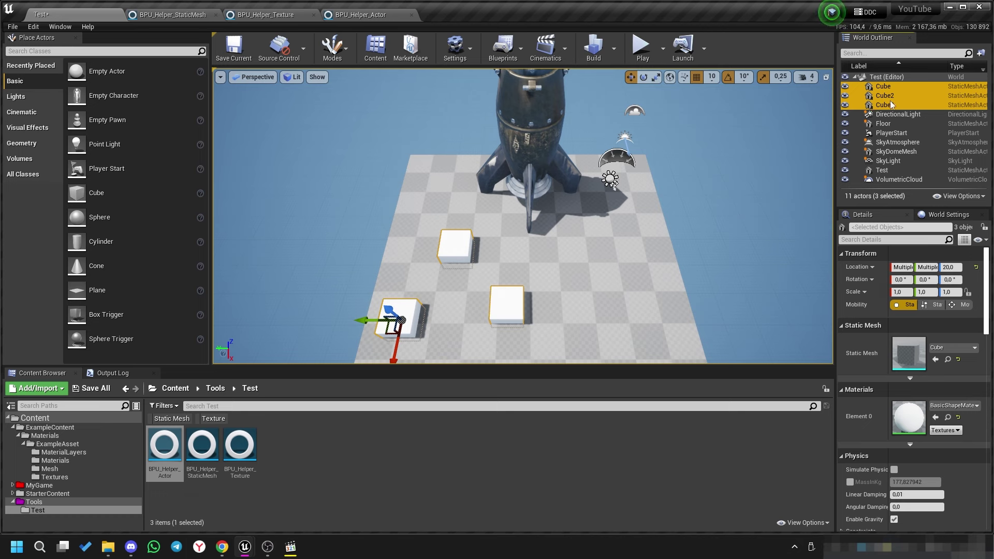
right_click(878, 87)
mouse_move(893, 239)
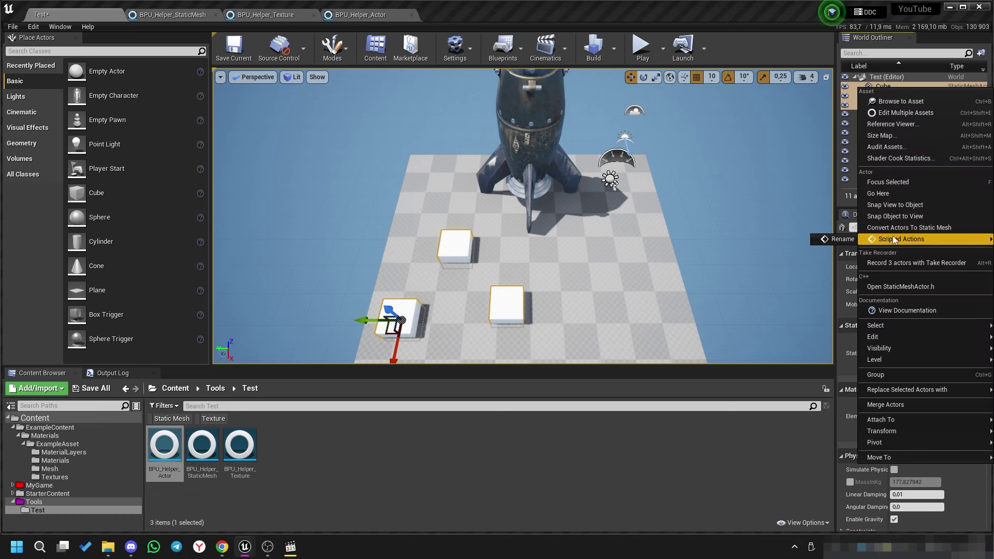
left_click(824, 237)
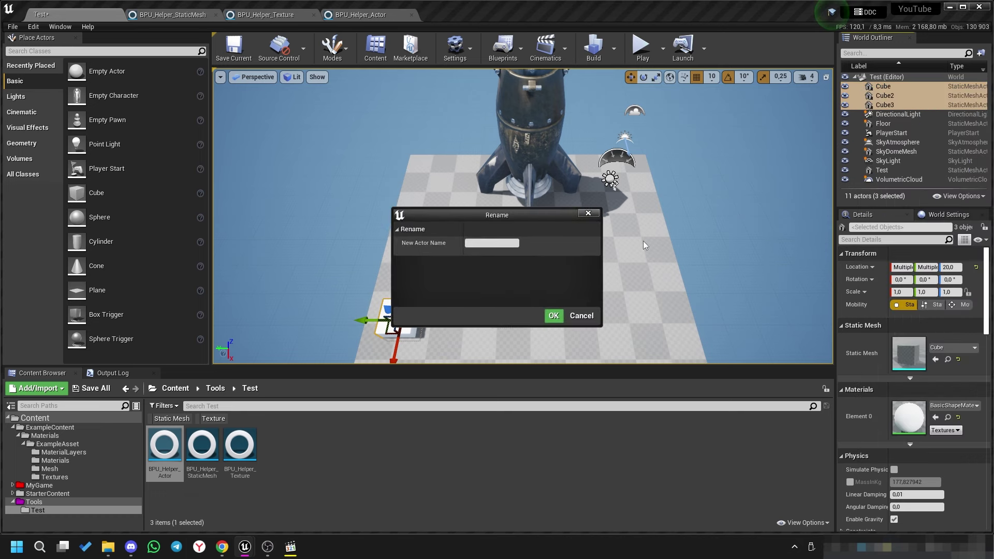
left_click_drag(510, 214, 505, 210)
left_click(478, 239)
type("New")
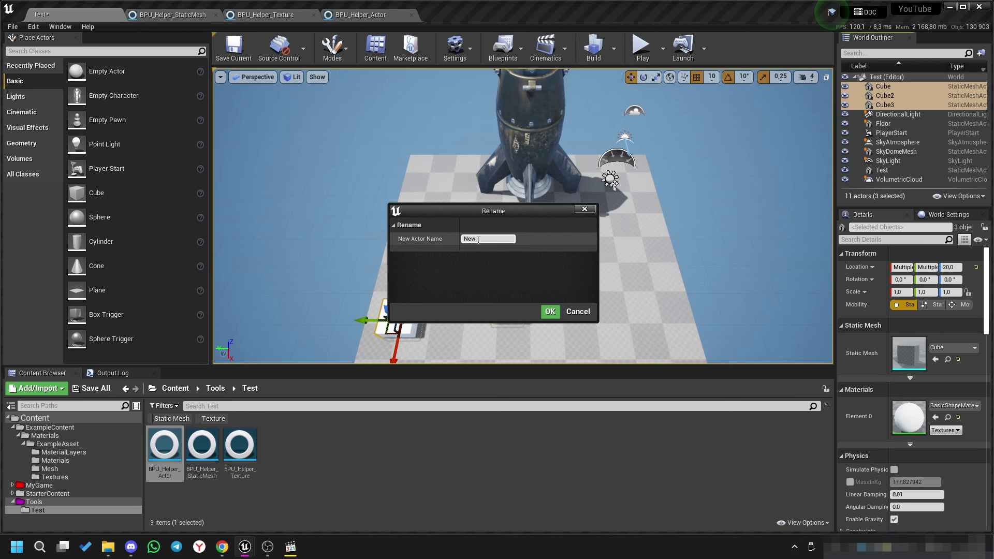
type("Cube")
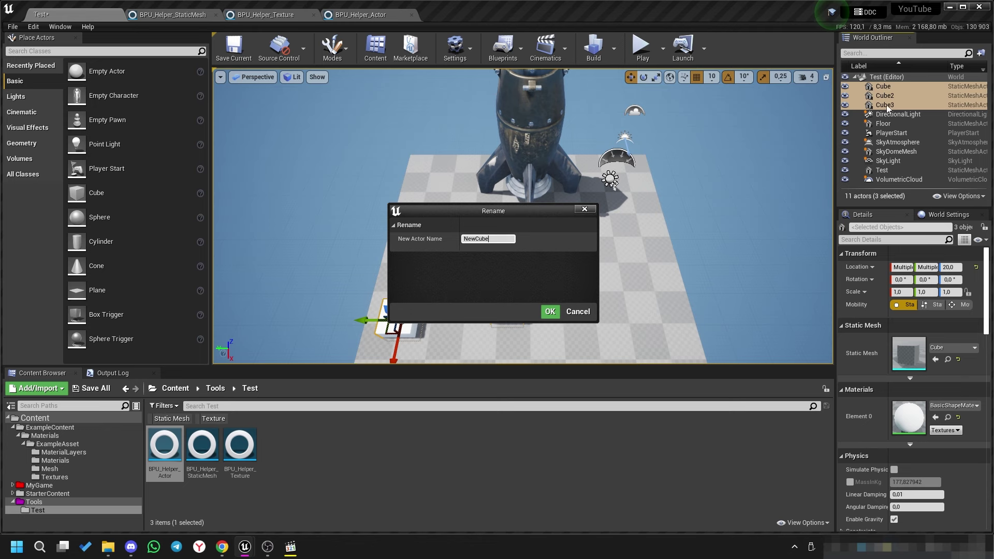
left_click(549, 312)
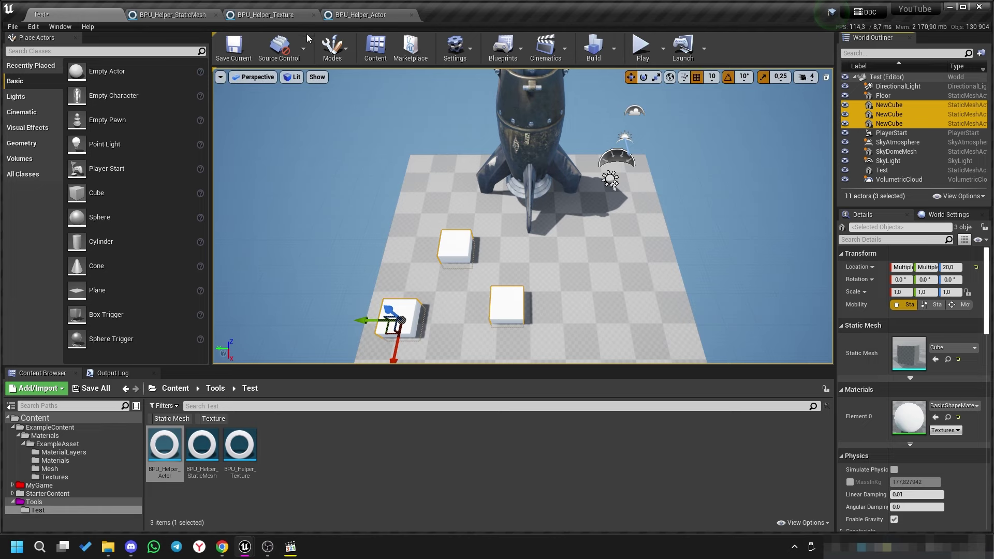
In BPU_Helper_Actor's Rename function, feed New Actor Label through a new Append node.
left_click(297, 16)
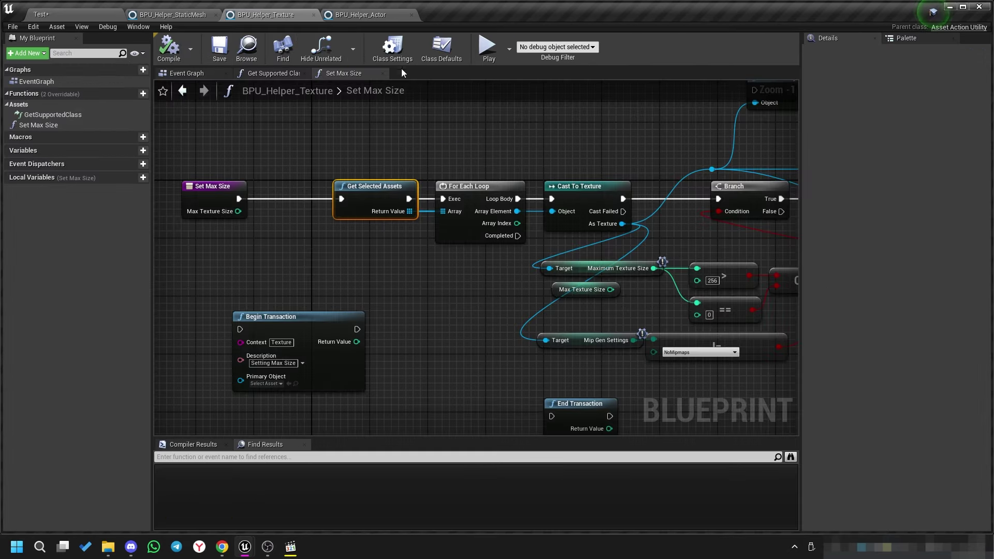
left_click(365, 15)
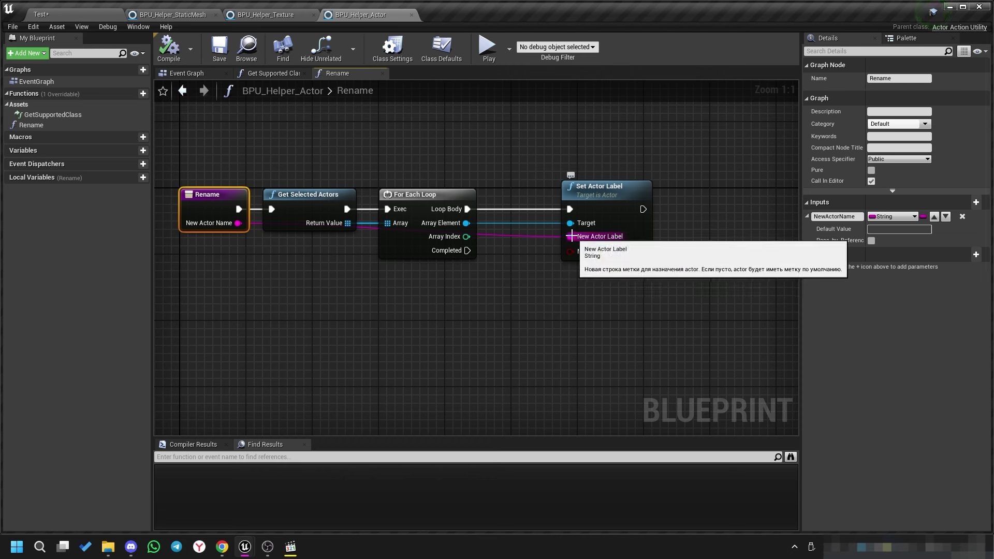
left_click(571, 237, "alt")
left_click_drag(571, 237, 520, 265)
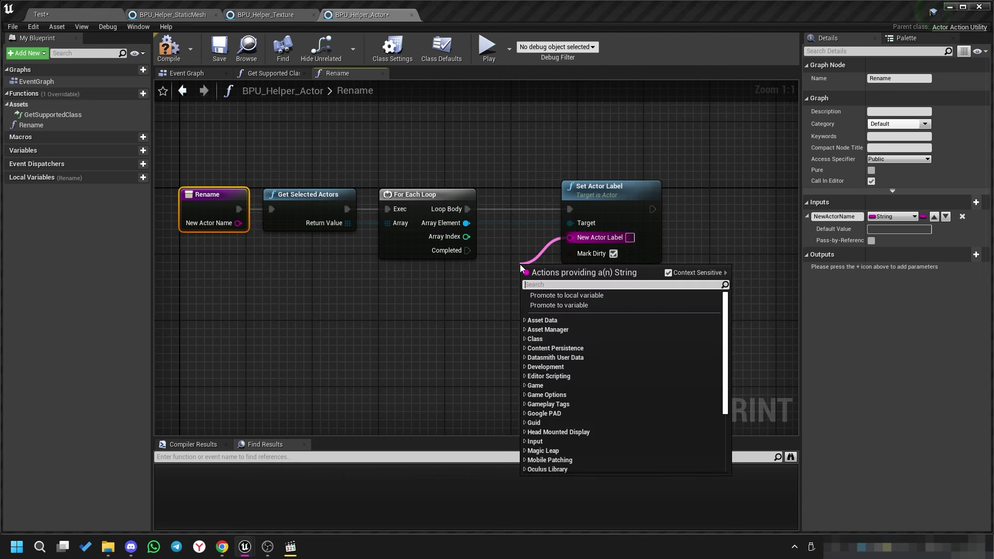
type("append")
key("Return")
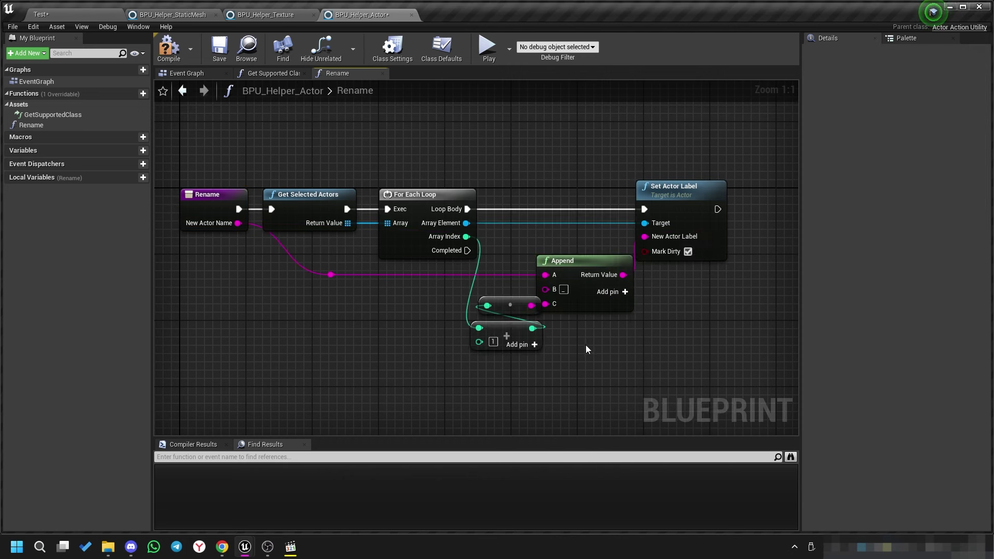
Rerun the scripted Rename on the three cubes, naming them New_1, New_2 and New_3.
left_click(41, 15)
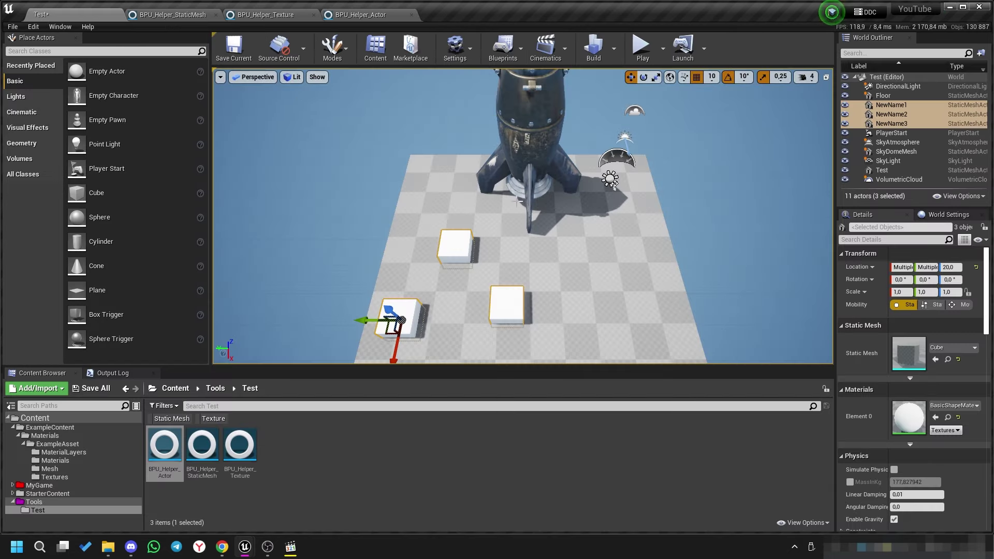
right_click(887, 118)
mouse_move(880, 268)
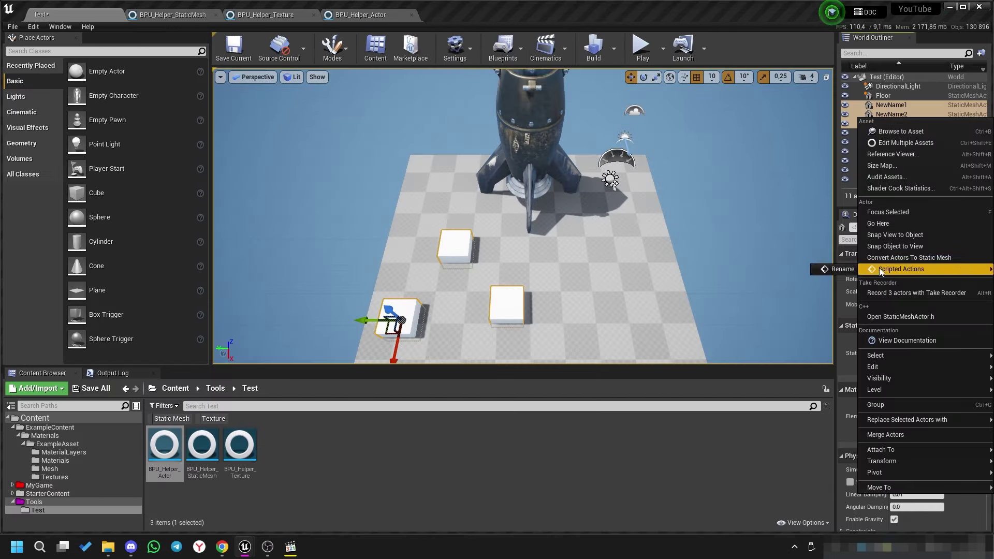
left_click(842, 269)
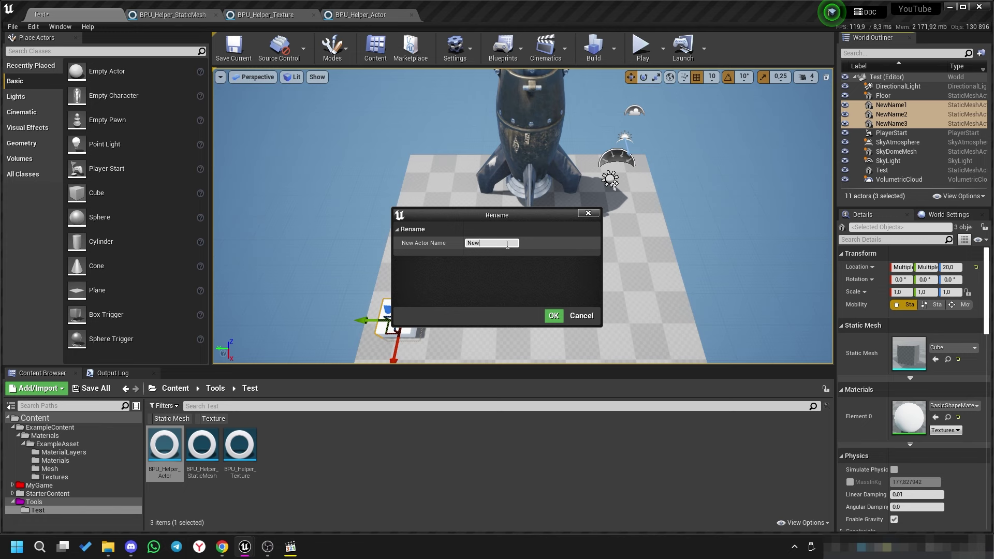
left_click(554, 315)
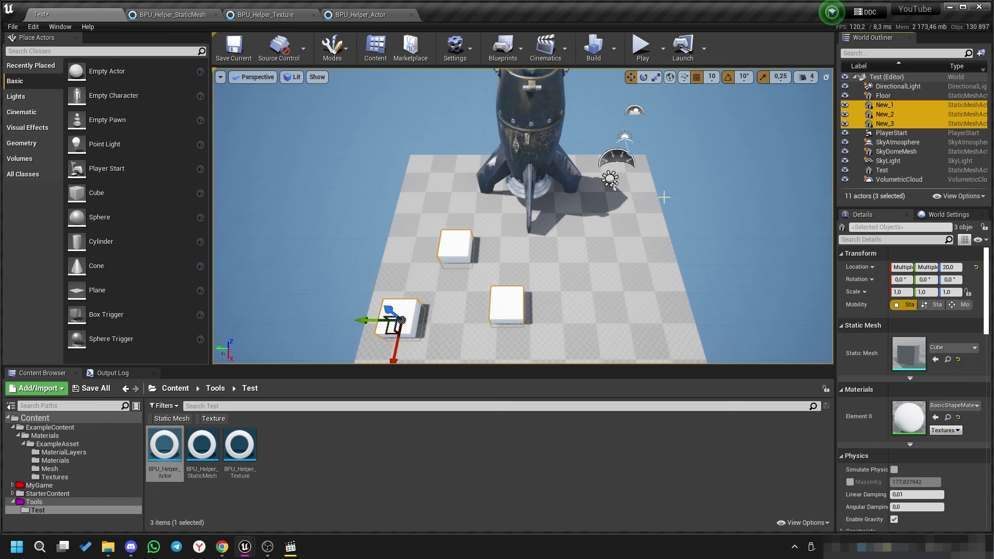
left_click(298, 468)
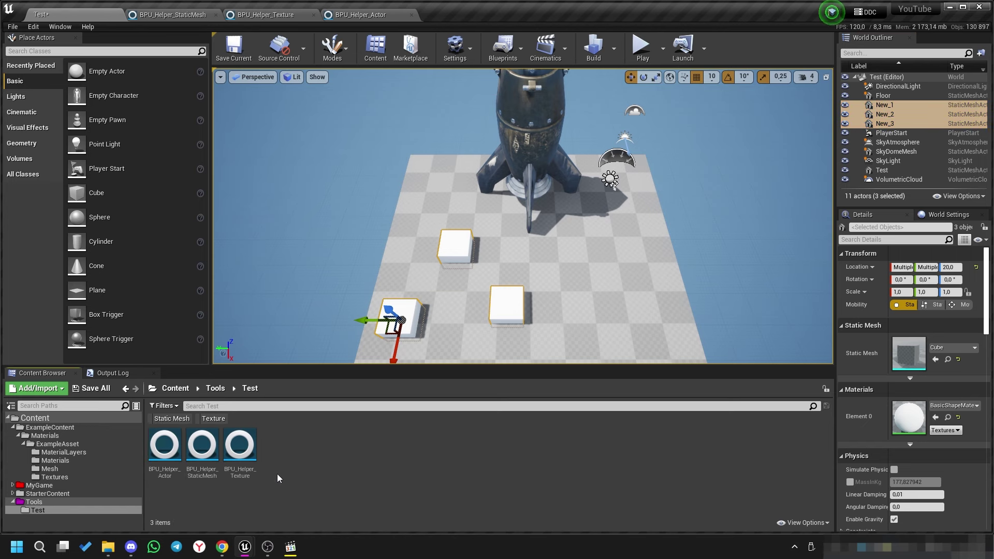
Create an Editor Utility Widget named BPWU_Renamer in the Test folder.
right_click(292, 449)
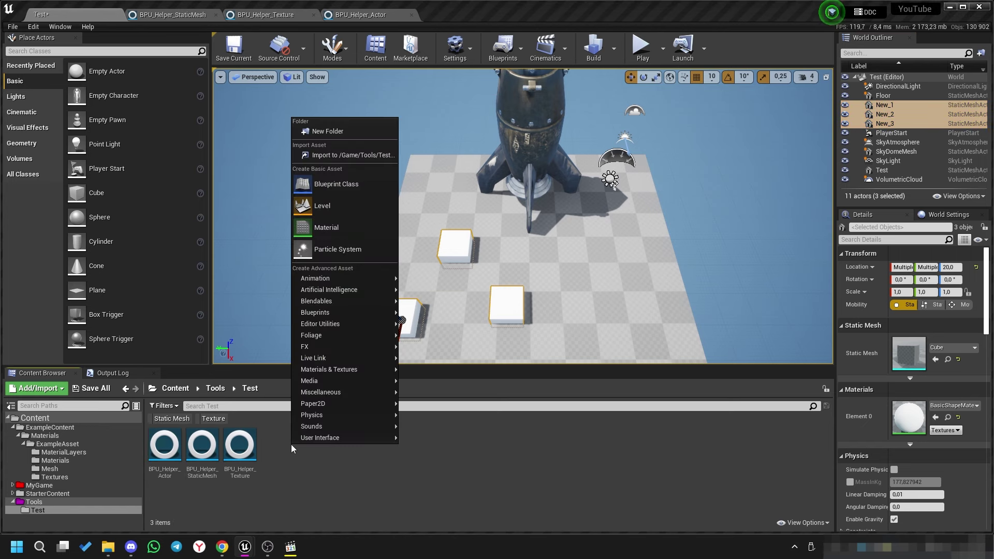
mouse_move(395, 328)
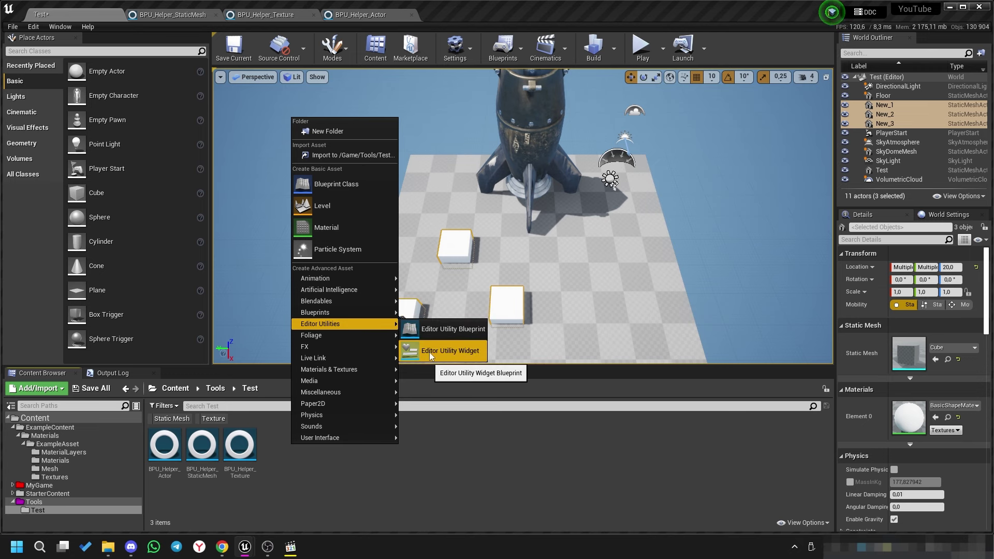
left_click(449, 351)
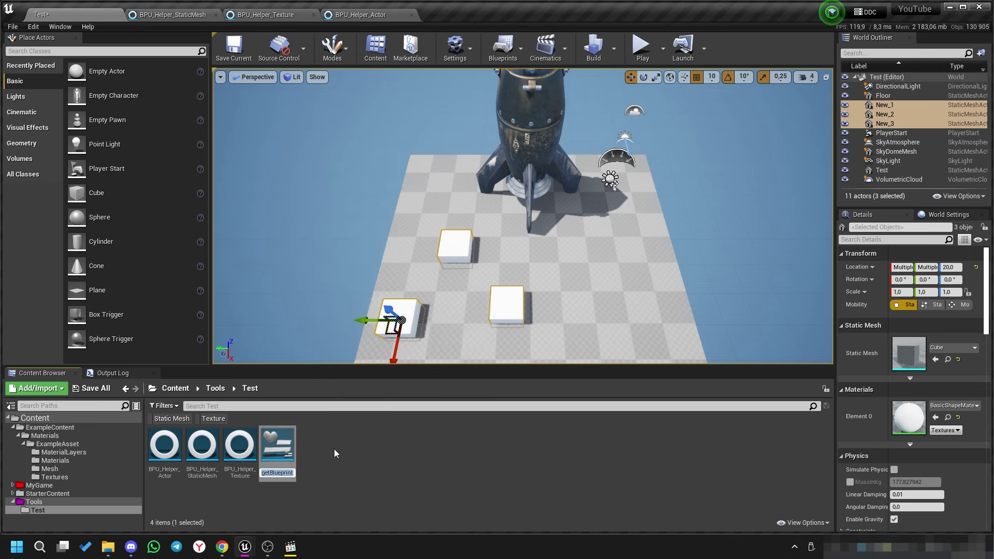
type("BPW")
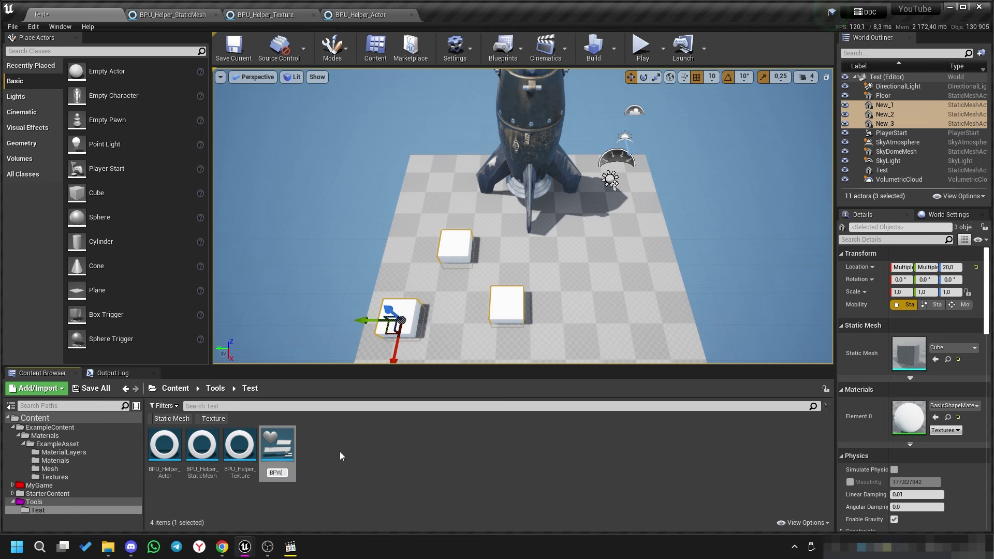
type("U_")
type("Re")
type("namer")
key("Return")
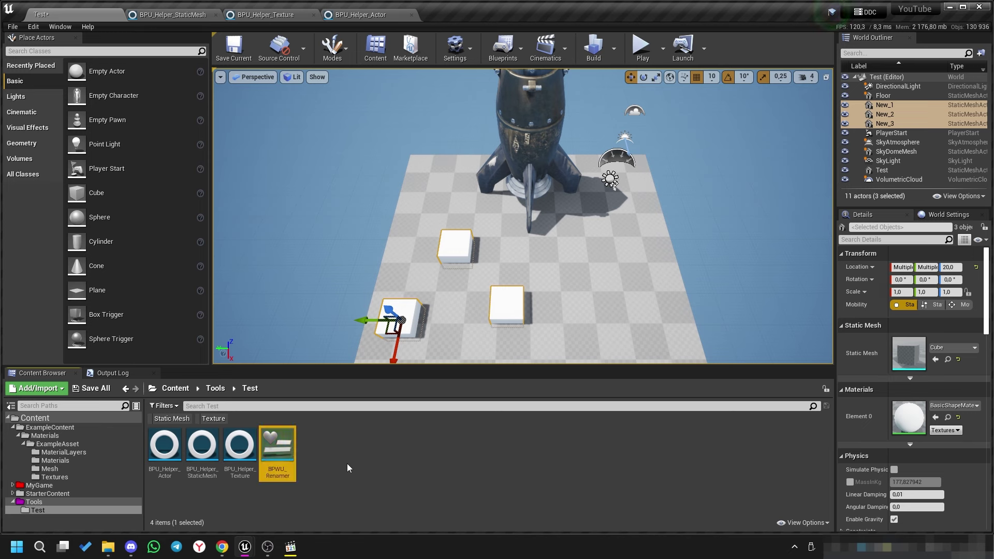
Run BPWU_Renamer and dock its panel beside Place Actors.
right_click(278, 450)
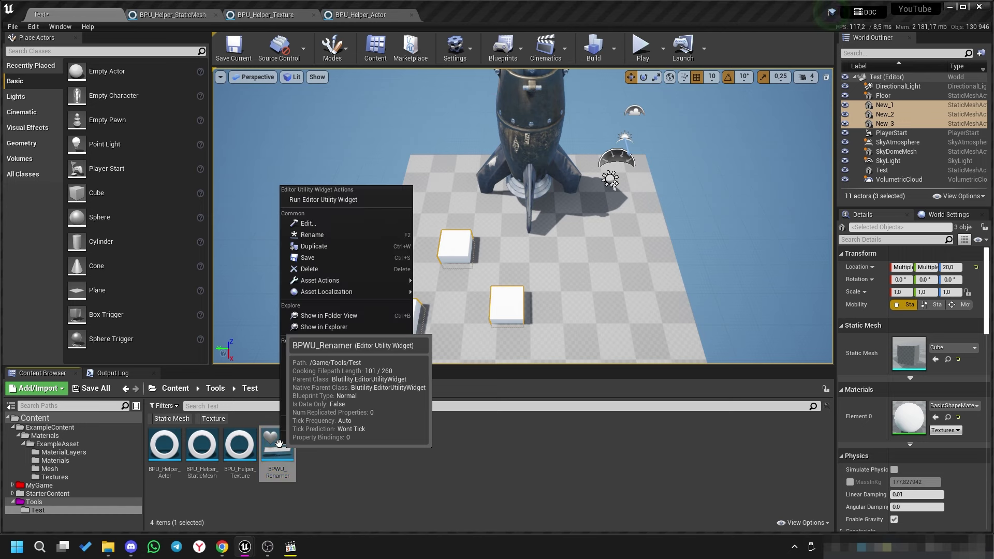
left_click(316, 200)
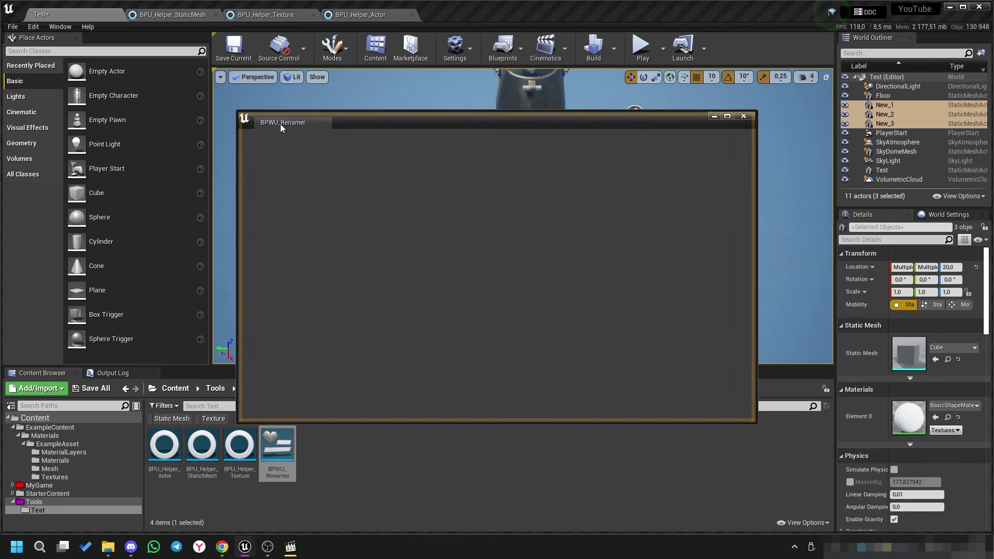
left_click_drag(281, 129, 150, 41)
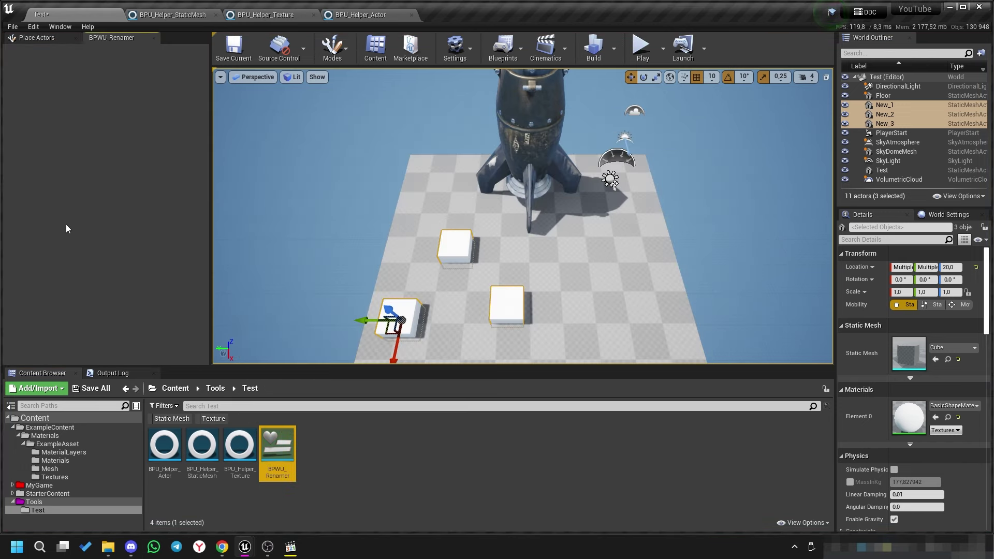
Add a Button with a Text label and an Editable Text Box to BPWU_Renamer, then save.
double_click(274, 443)
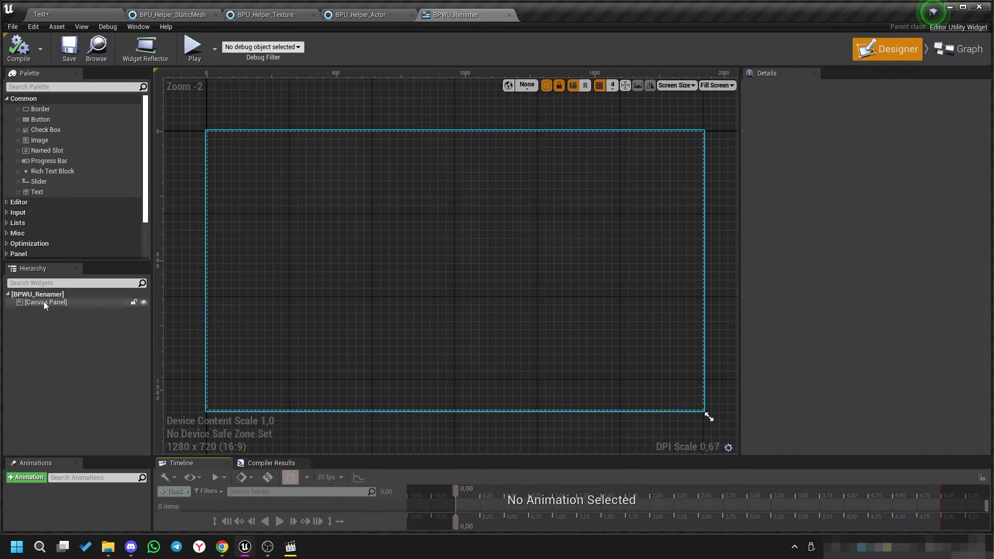
left_click_drag(49, 121, 45, 303)
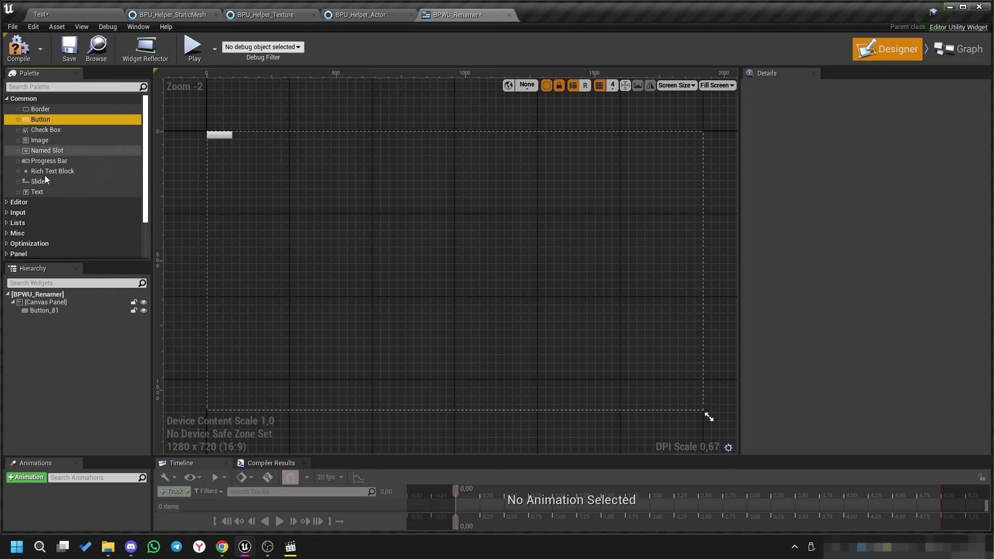
left_click(52, 193)
left_click_drag(38, 315, 42, 309)
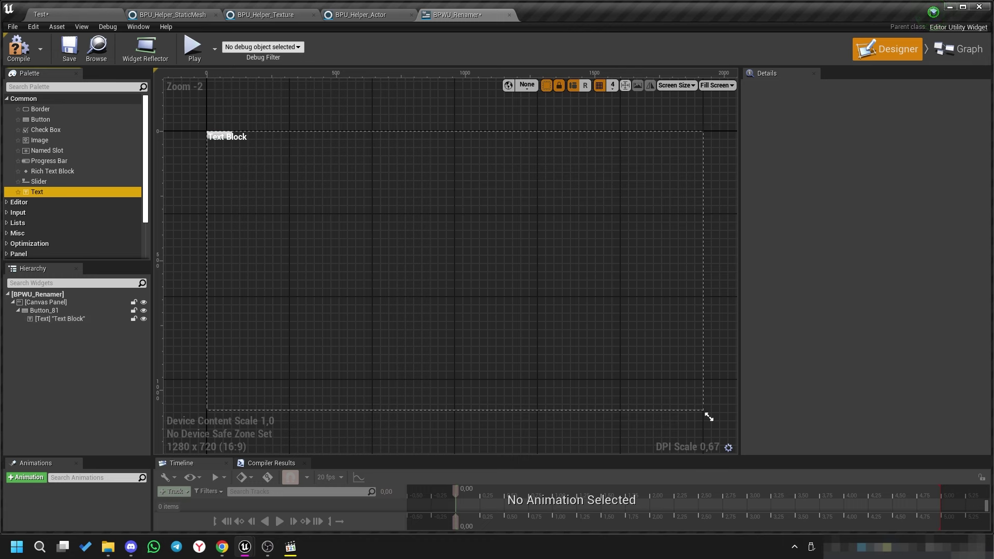
type("text")
left_click_drag(37, 163, 54, 310)
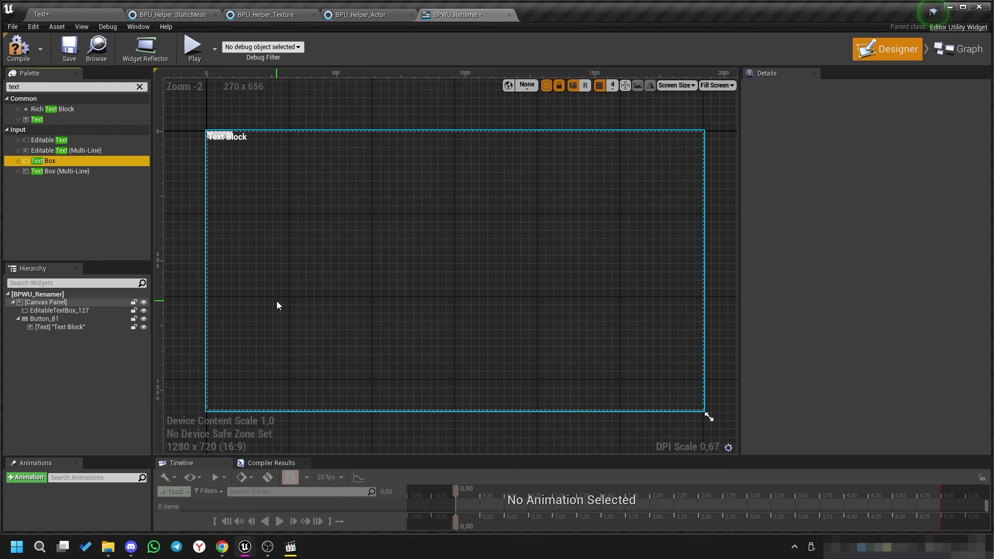
key("ctrl+s")
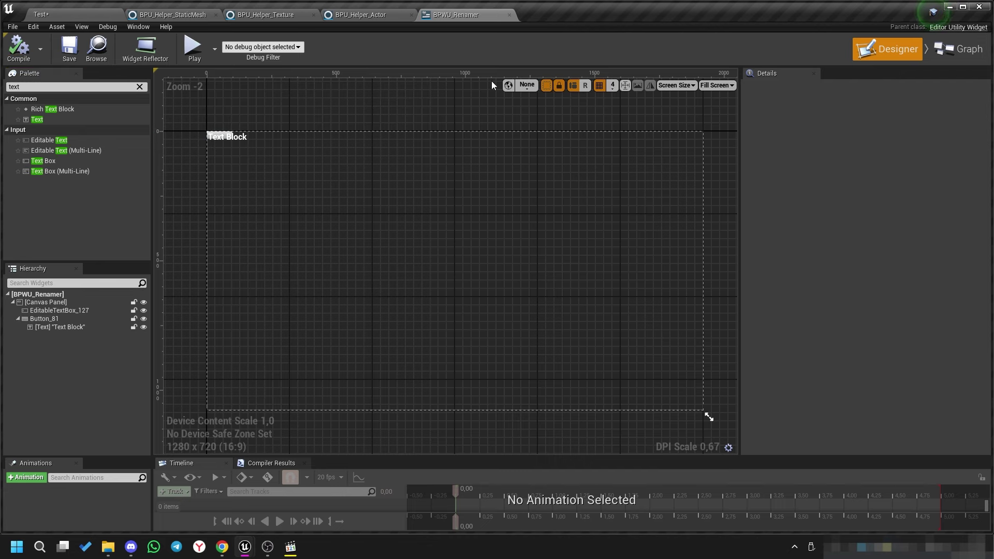
left_click(71, 15)
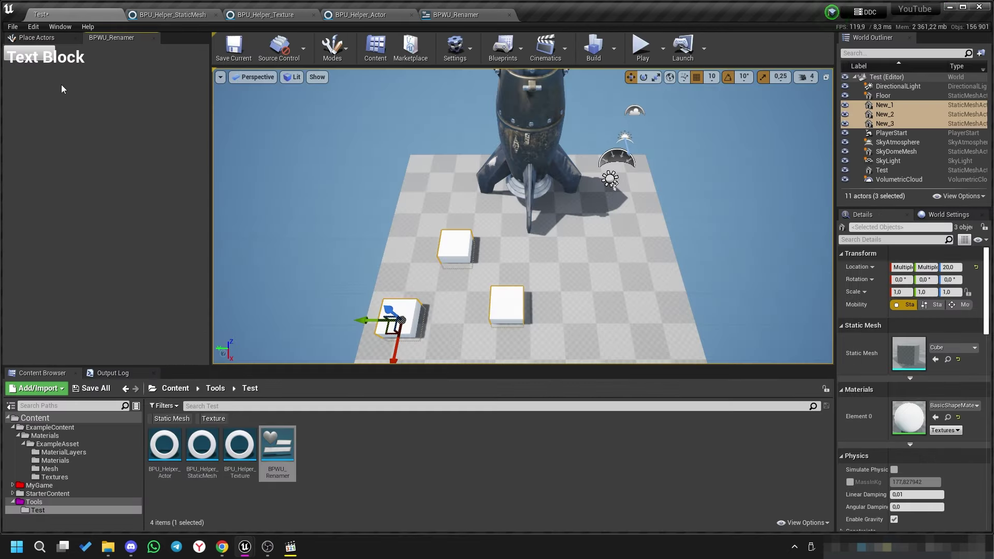
Wrap EditableTextBox_127 in a Vertical Box and move Button_81 into it.
mouse_move(210, 126)
left_mouse_down()
mouse_move(448, 161)
mouse_move(181, 126)
left_mouse_up()
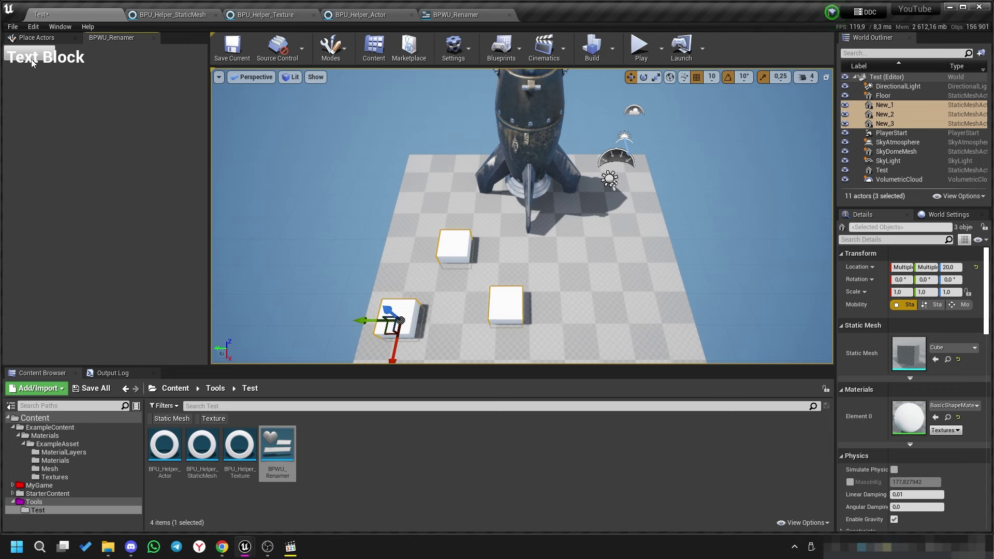
left_click(461, 15)
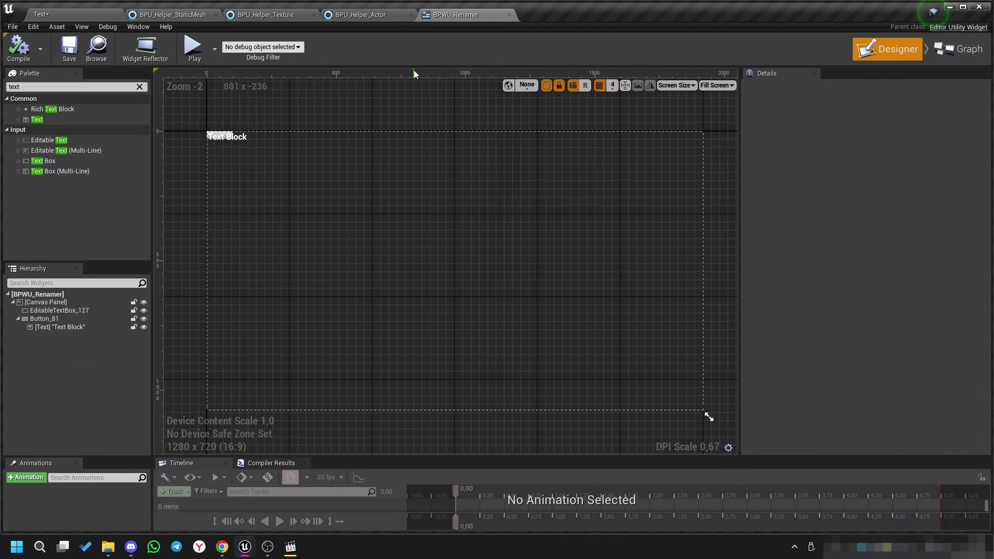
left_click(44, 312)
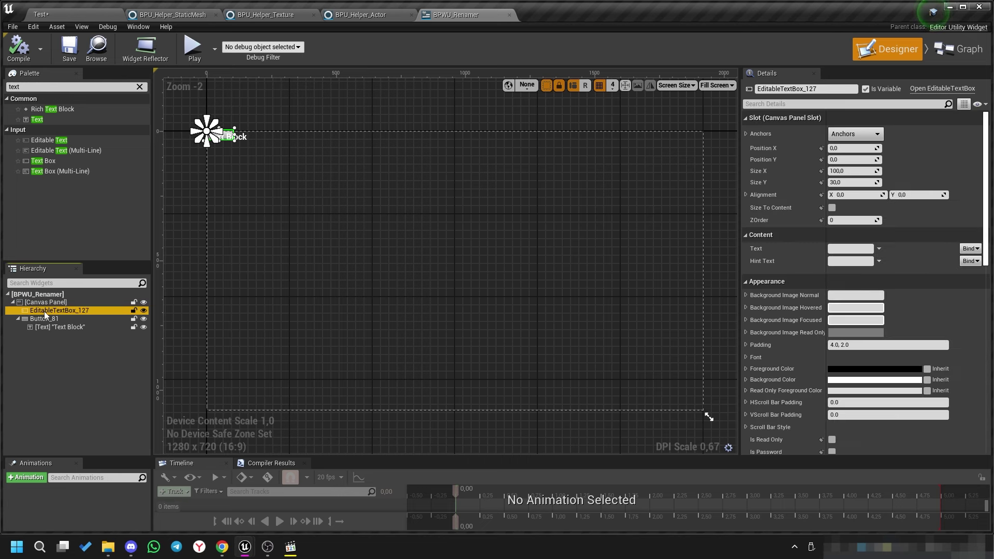
right_click(52, 312)
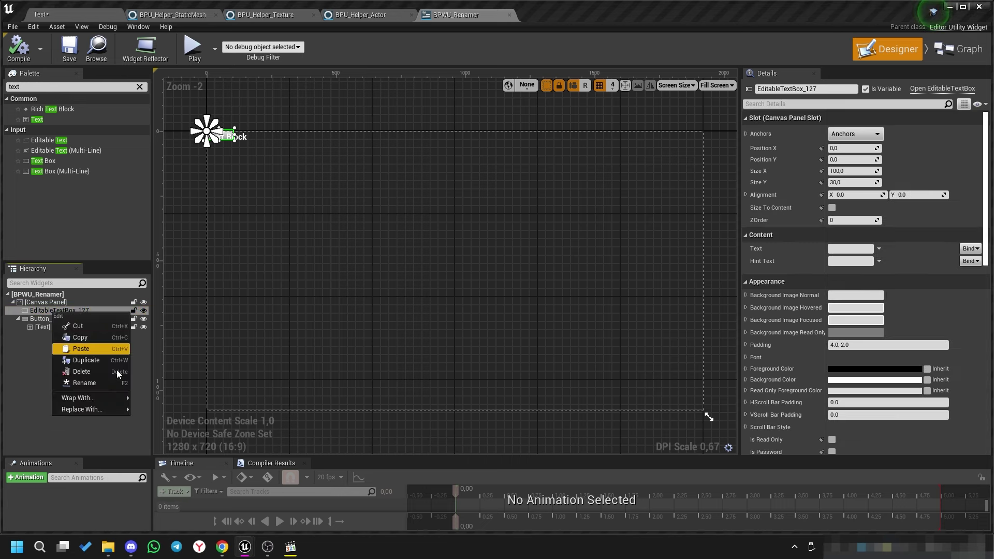
mouse_move(98, 397)
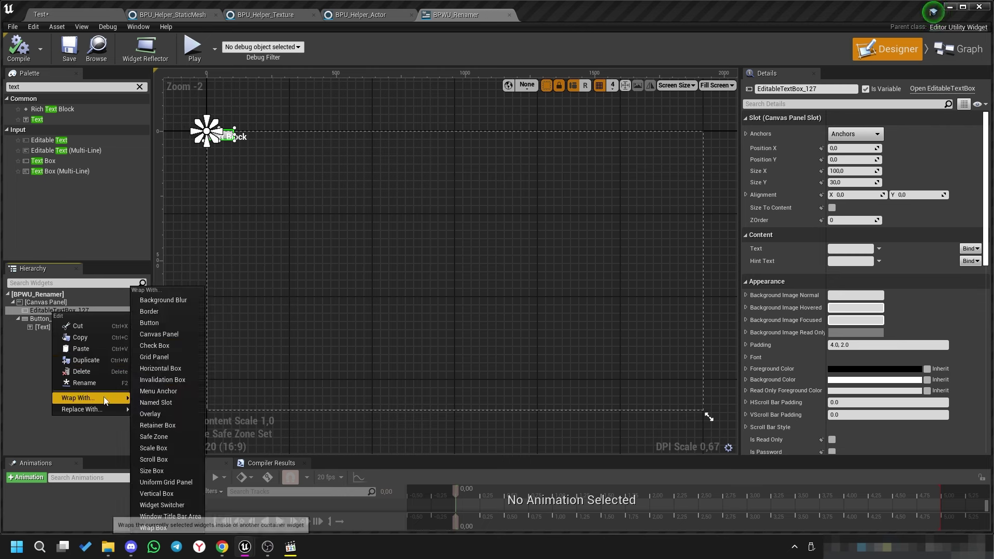
left_click(174, 493)
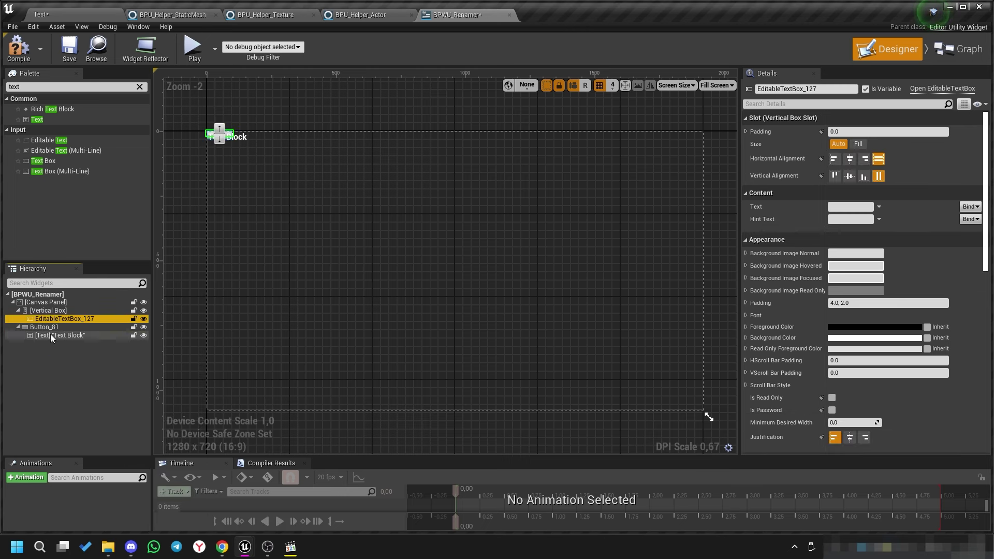
left_click_drag(52, 327, 46, 333)
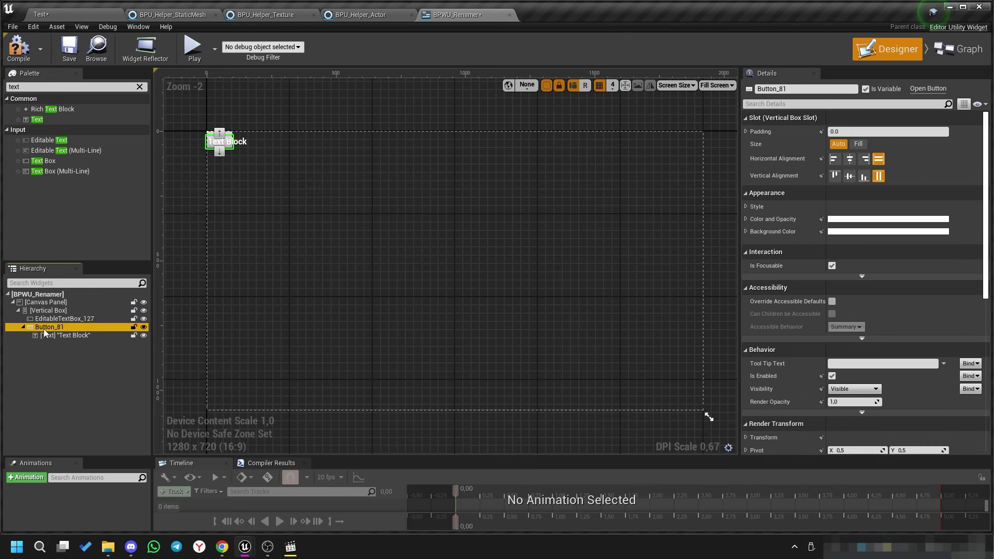
Set the Vertical Box anchors to the centre preset.
left_click(48, 310)
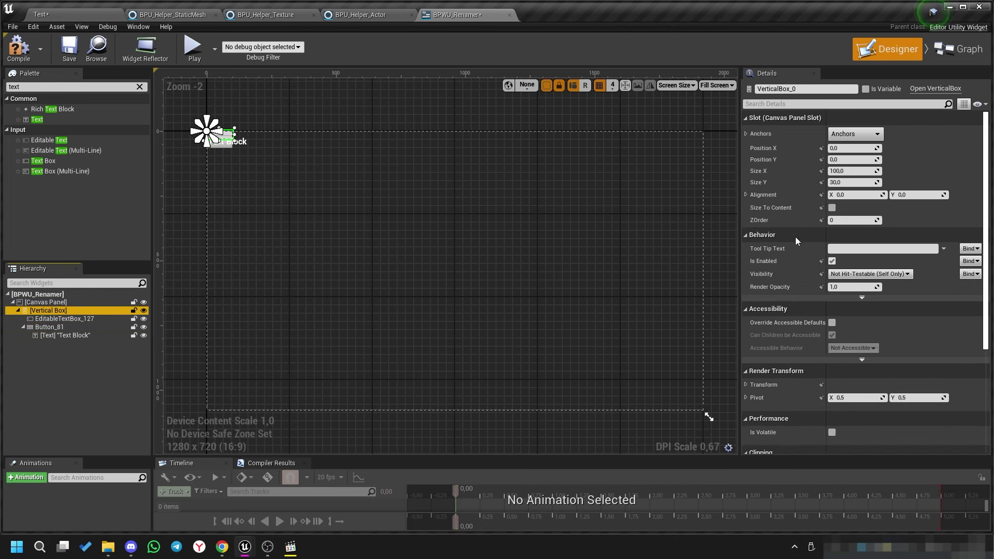
left_click(849, 135)
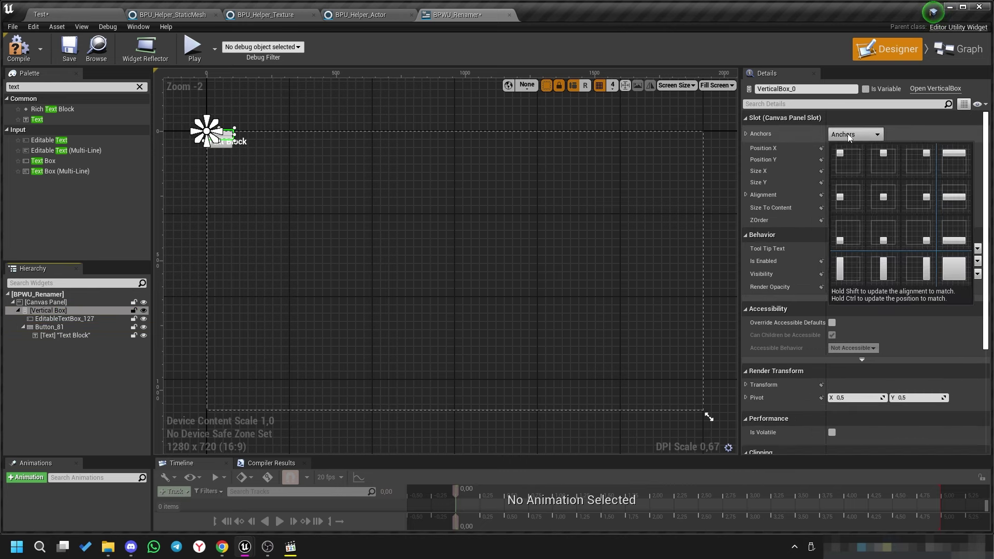
left_click(884, 198)
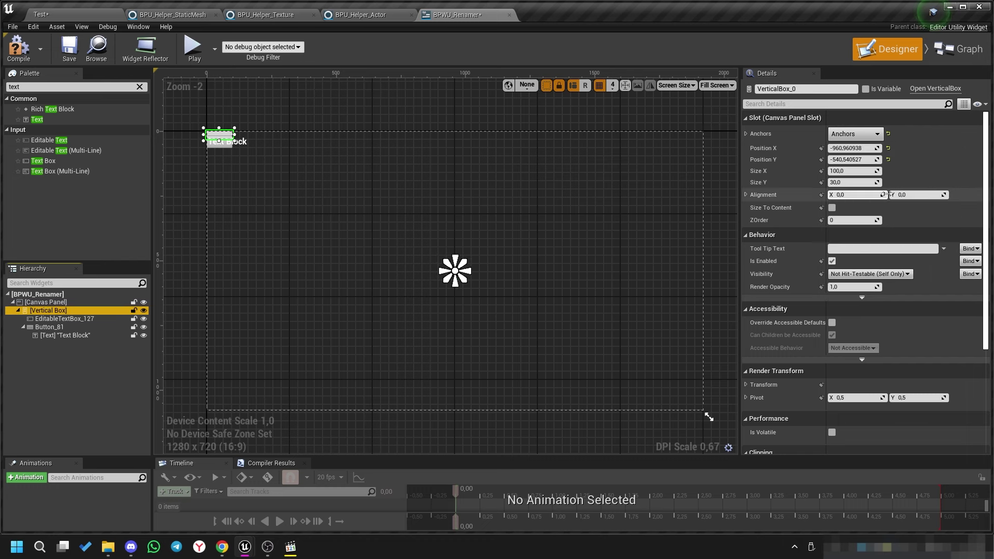
Set the Vertical Box position to 0,0, enable Size To Content, and alignment 0.5/0.5.
left_click(887, 147)
left_click(888, 159)
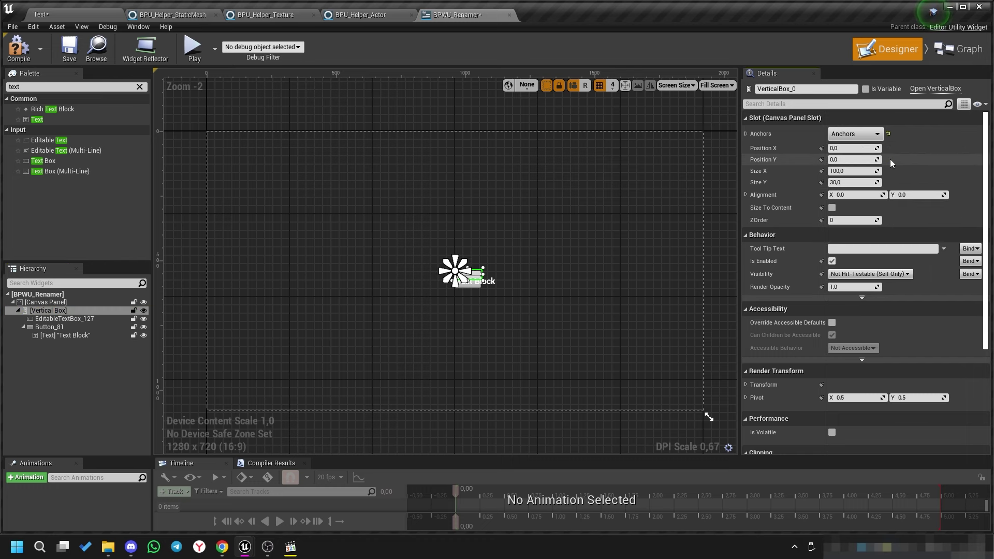
left_click(832, 208)
type("0.5")
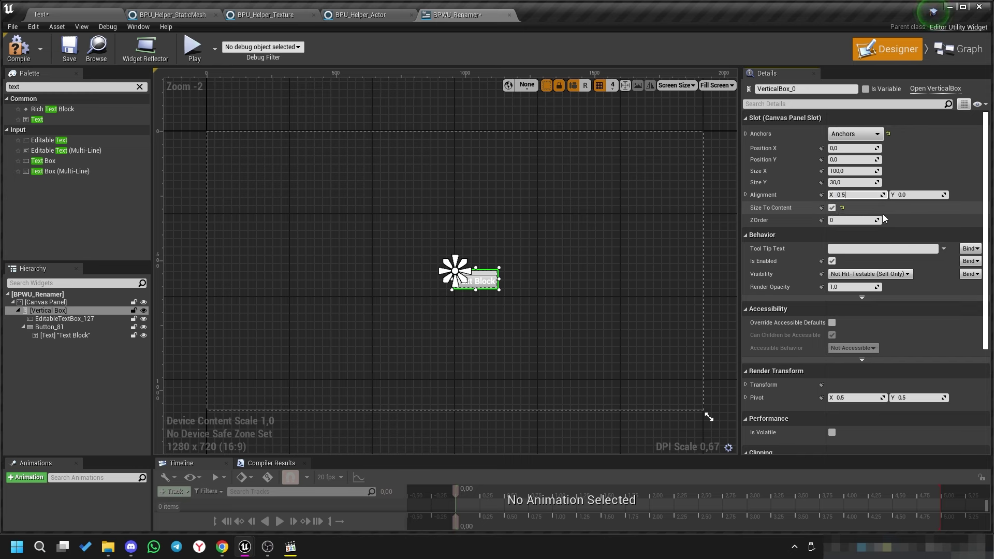
key("Tab")
type("0,5")
key("Return")
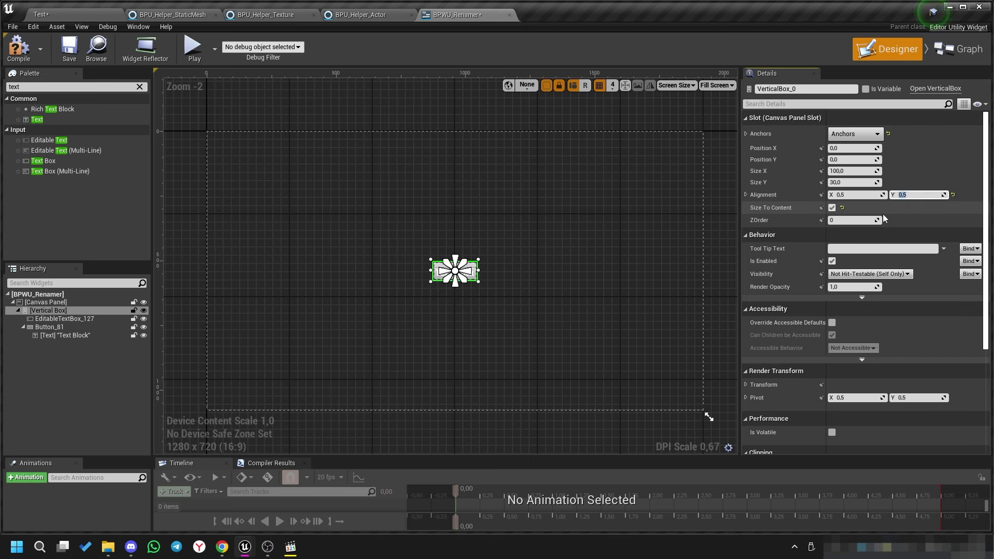
scroll(454, 279, "up", 10)
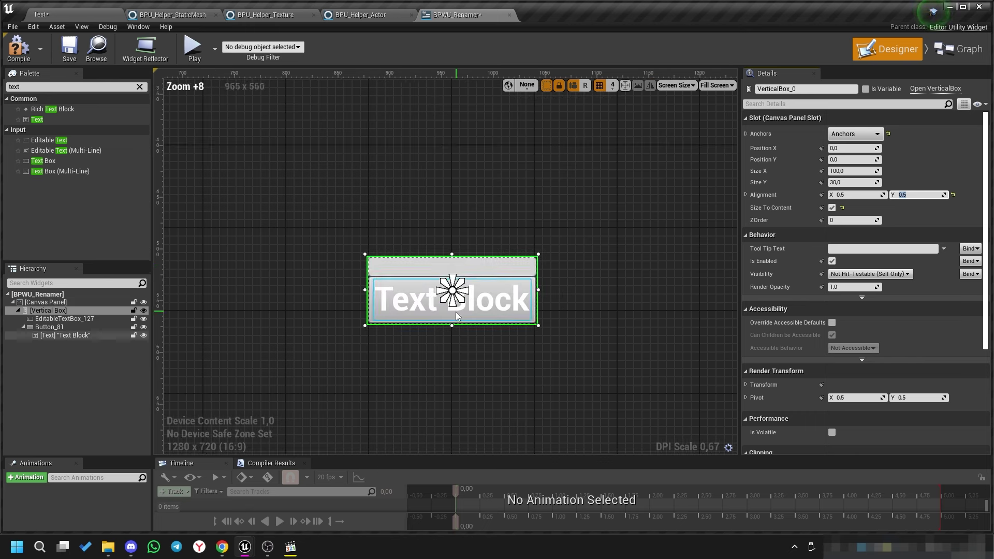
Change the button's Text Block label to 'Rename'.
left_click(427, 267)
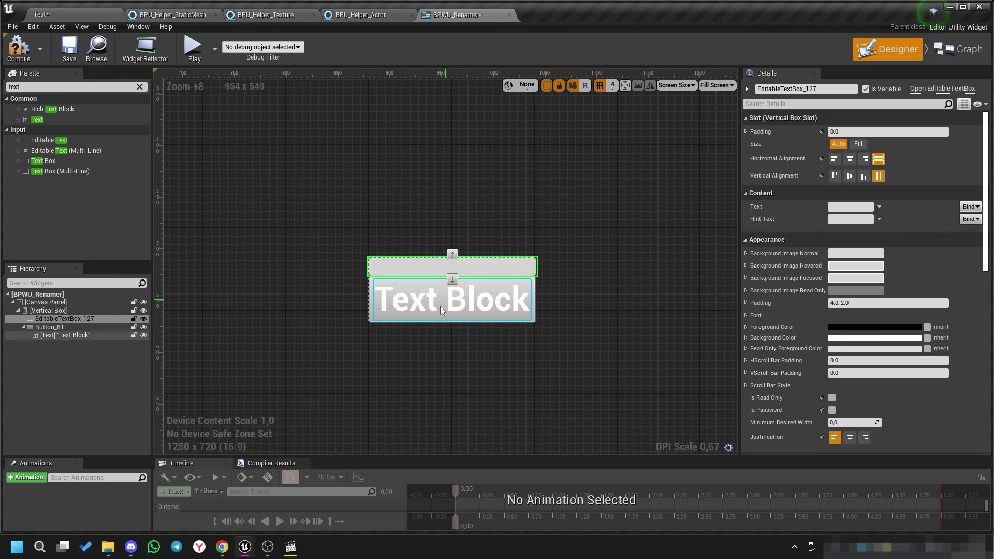
left_click(94, 334)
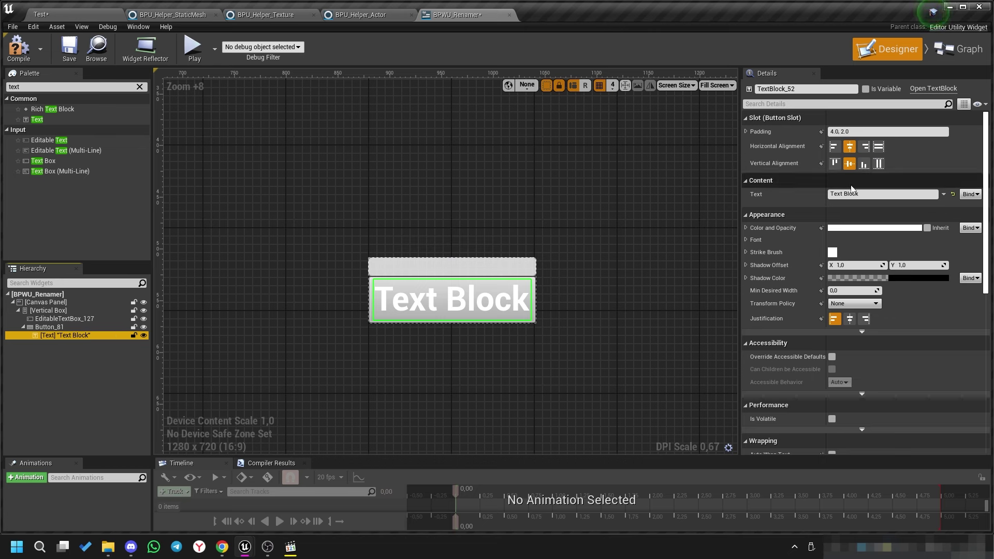
left_click(868, 195)
left_click_drag(868, 194, 794, 193)
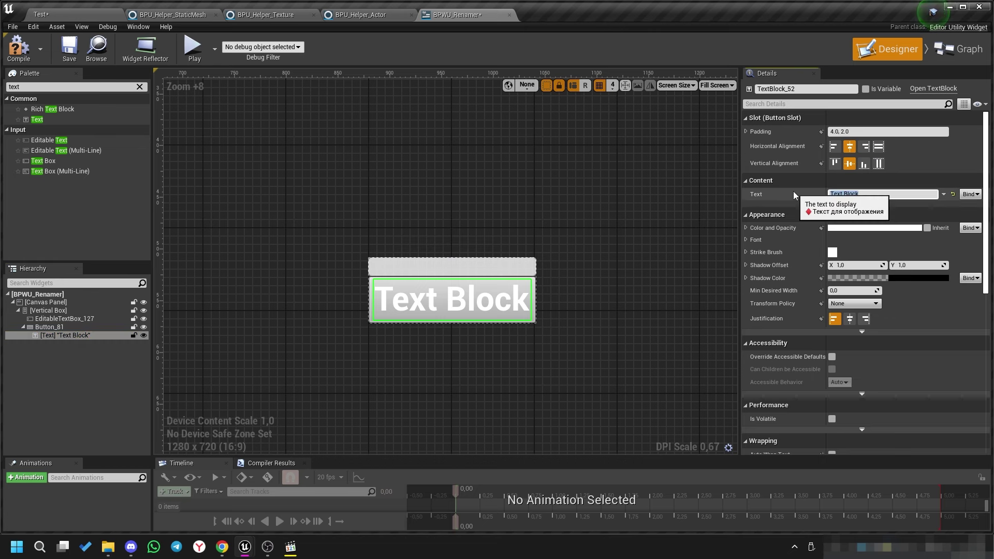
type("B")
type("name")
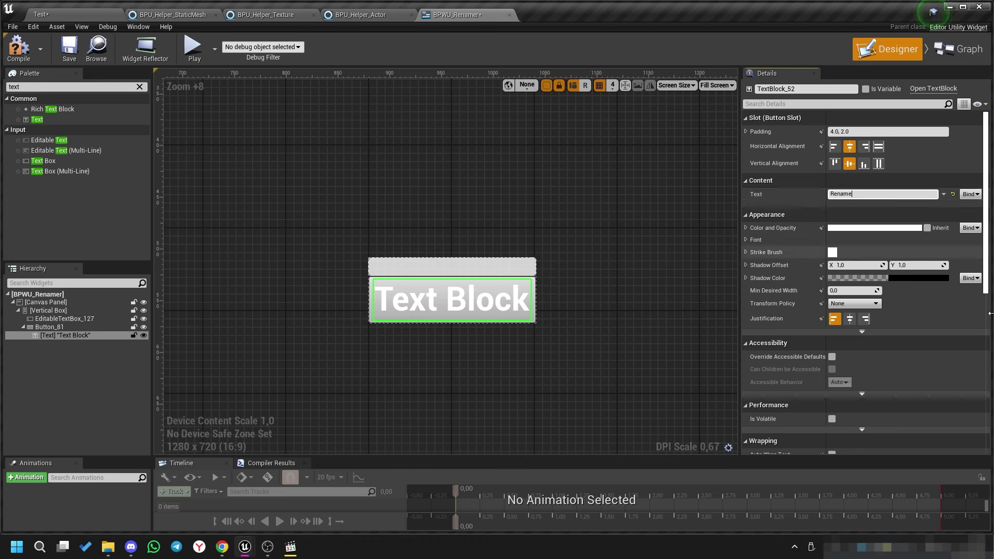
key("Return")
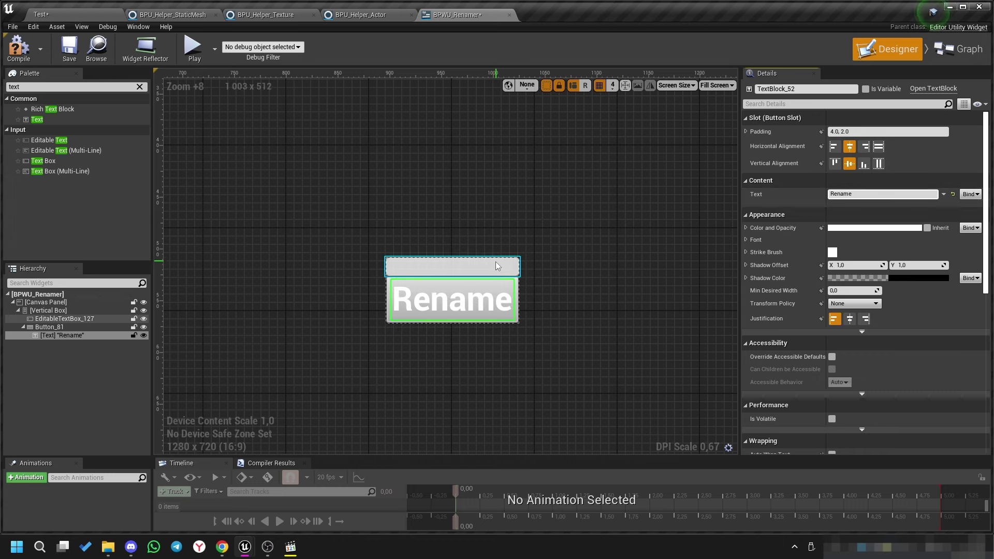
Give the editable text box a padding of 10 and compile the widget.
left_click(497, 267)
left_click(851, 131)
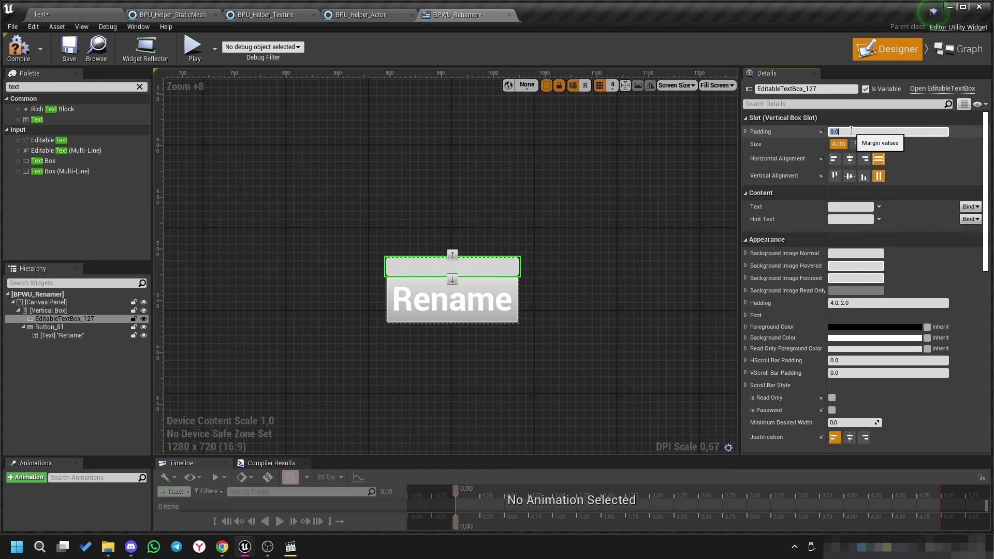
type("10")
key("Return")
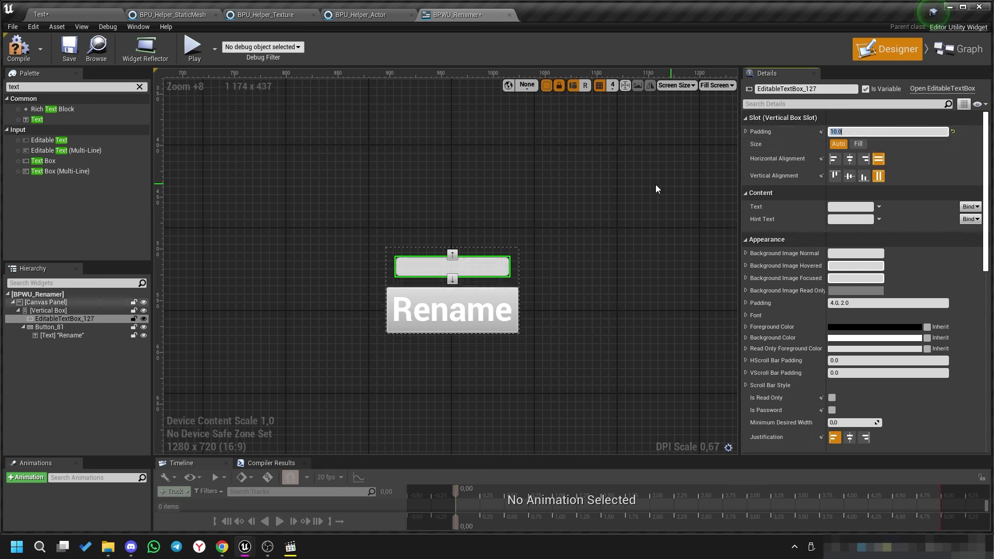
left_click(18, 47)
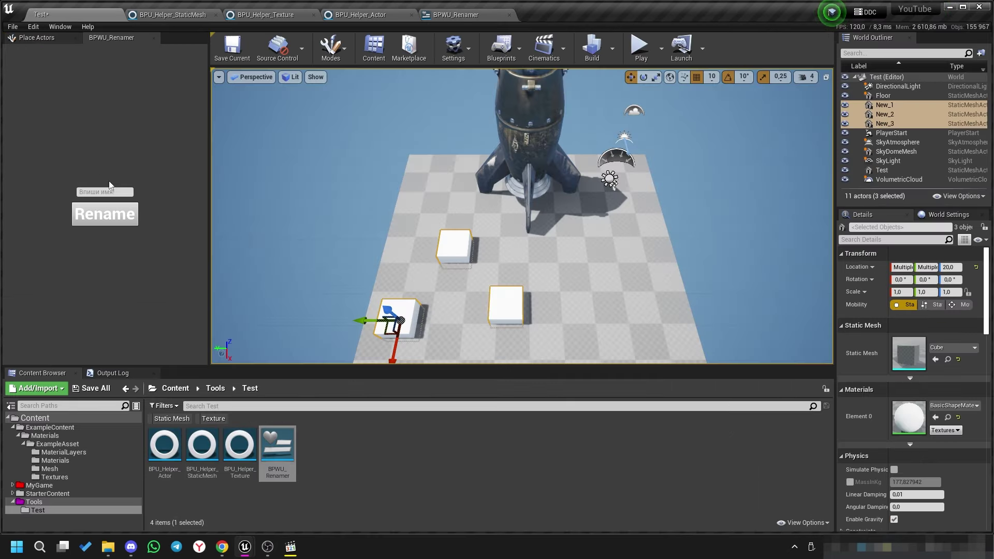
Widen the Renamer panel and asset browser, then select Button_81 in the BPWU_Renamer designer.
left_click_drag(84, 112, 211, 135)
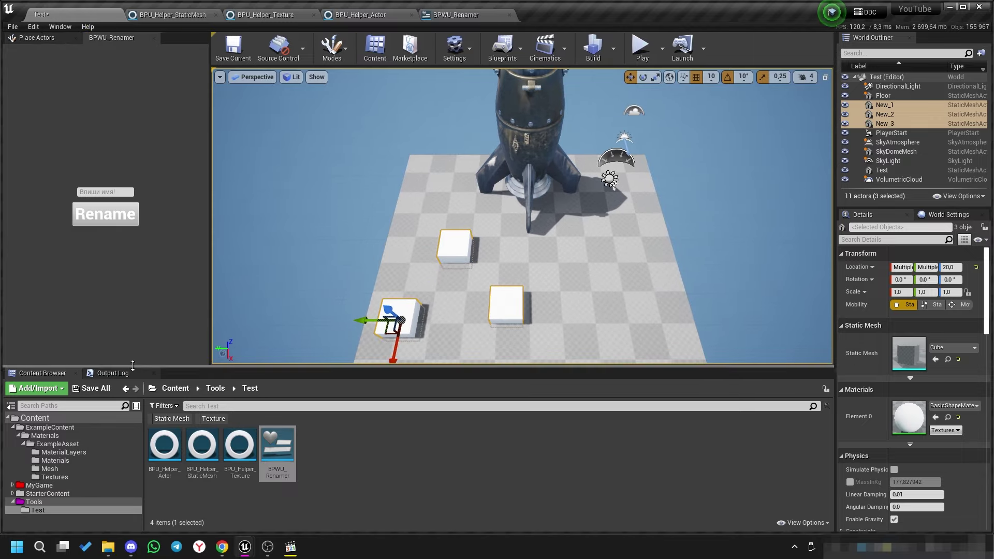
mouse_move(155, 367)
left_mouse_down()
mouse_move(179, 192)
mouse_move(178, 362)
left_mouse_up()
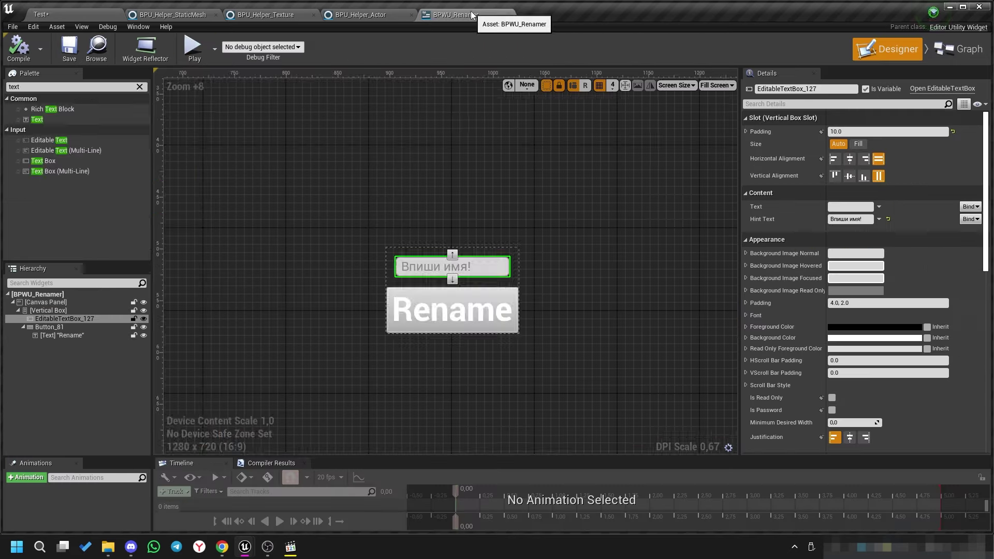
left_click(453, 14)
left_click(74, 327)
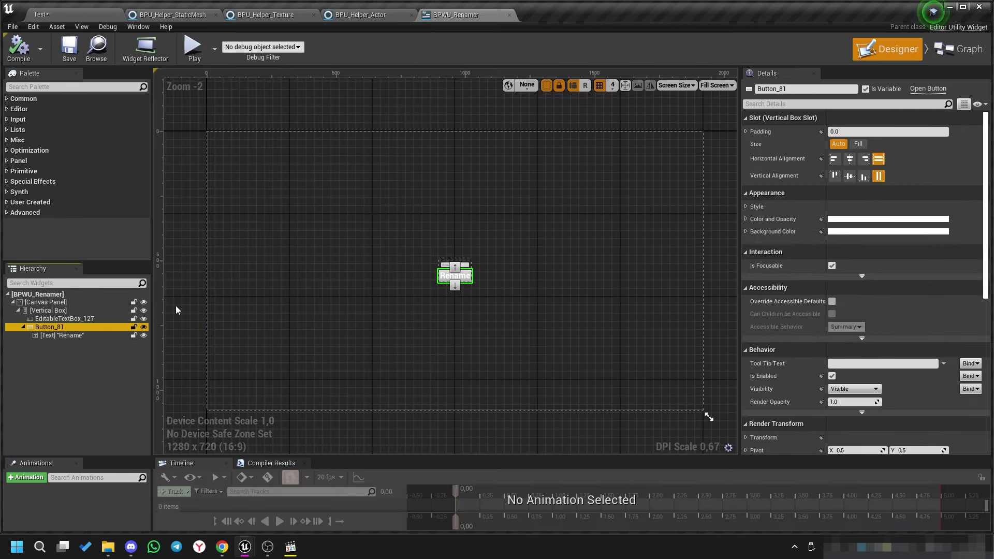
Rename the button to Button_Rename and add its On Clicked event.
double_click(786, 89)
type("Rename")
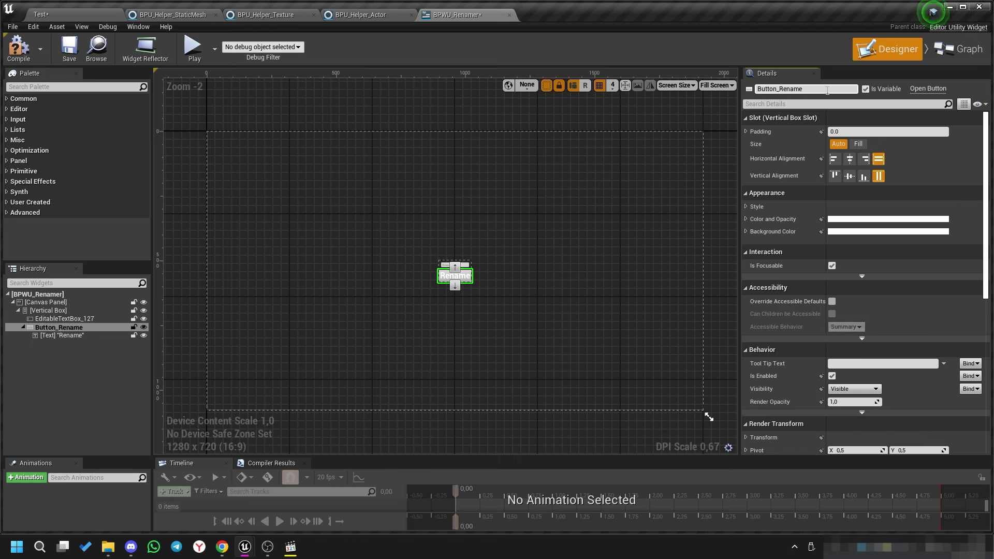
scroll(812, 373, "down", 5)
scroll(812, 373, "down", 4)
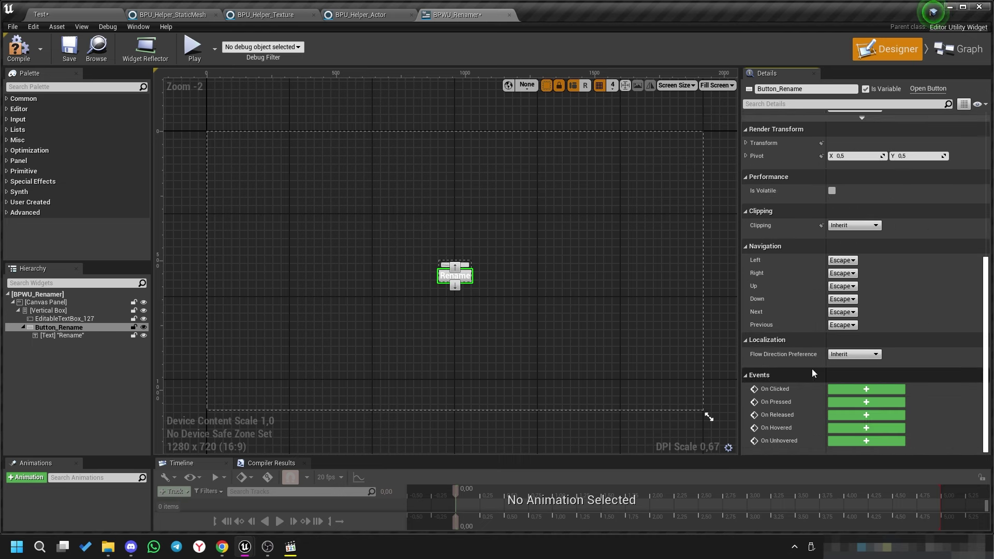
left_click(859, 389)
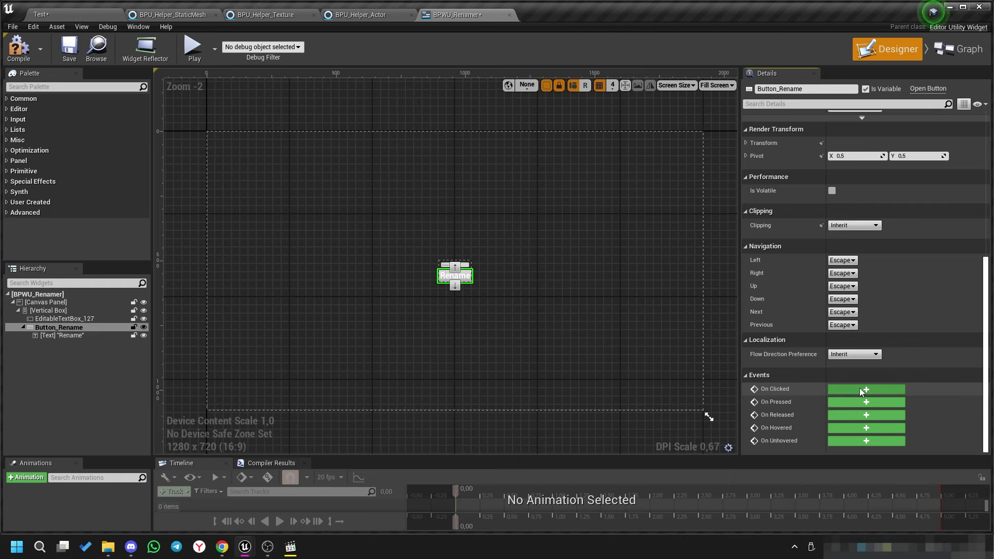
Connect On Clicked (Button_Rename) to a new Get Selected Actors node.
left_click_drag(454, 183, 454, 234)
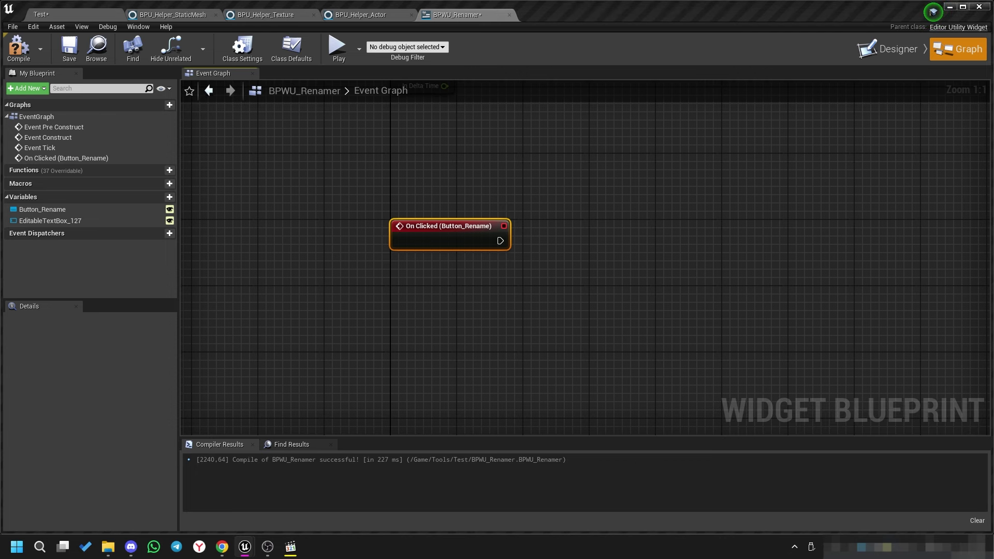
right_click(523, 242)
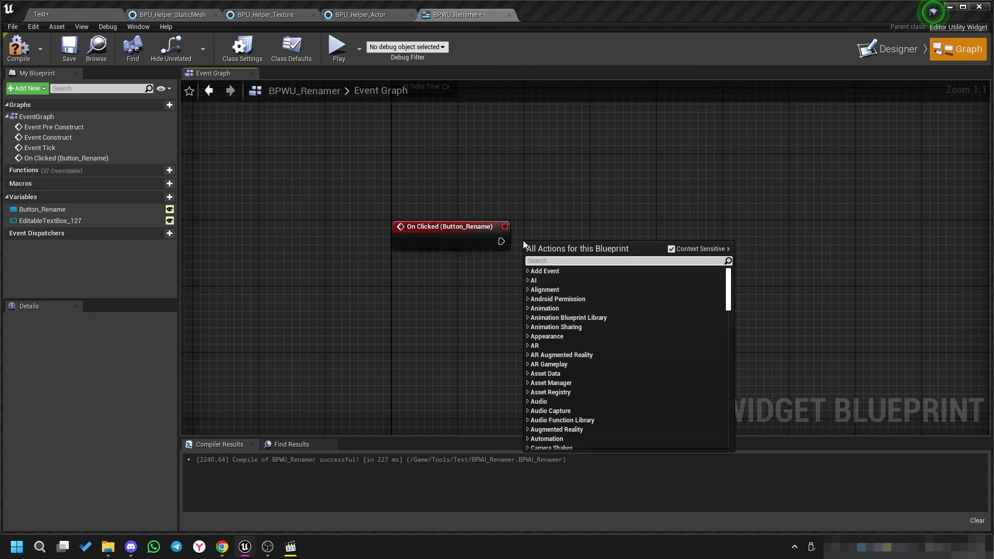
type("get ")
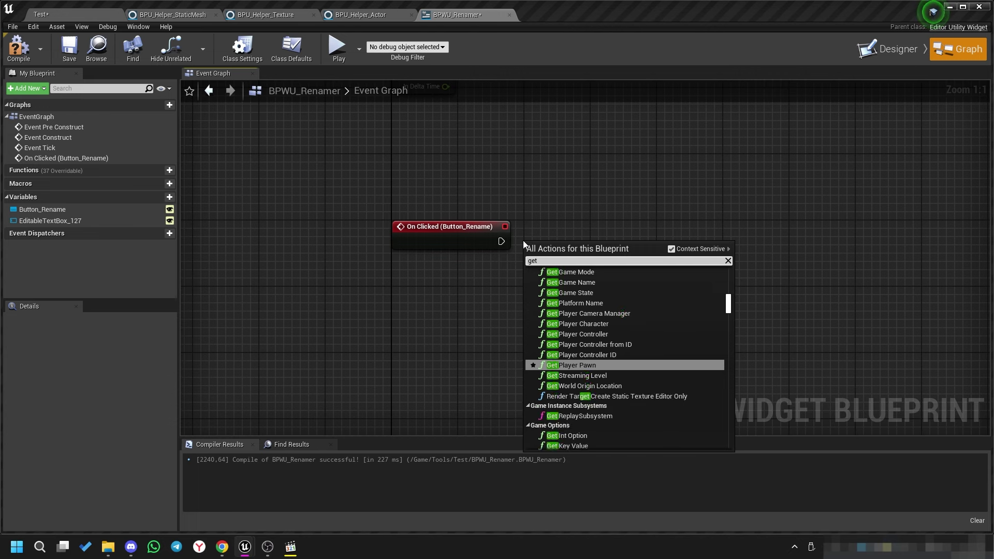
type("selec")
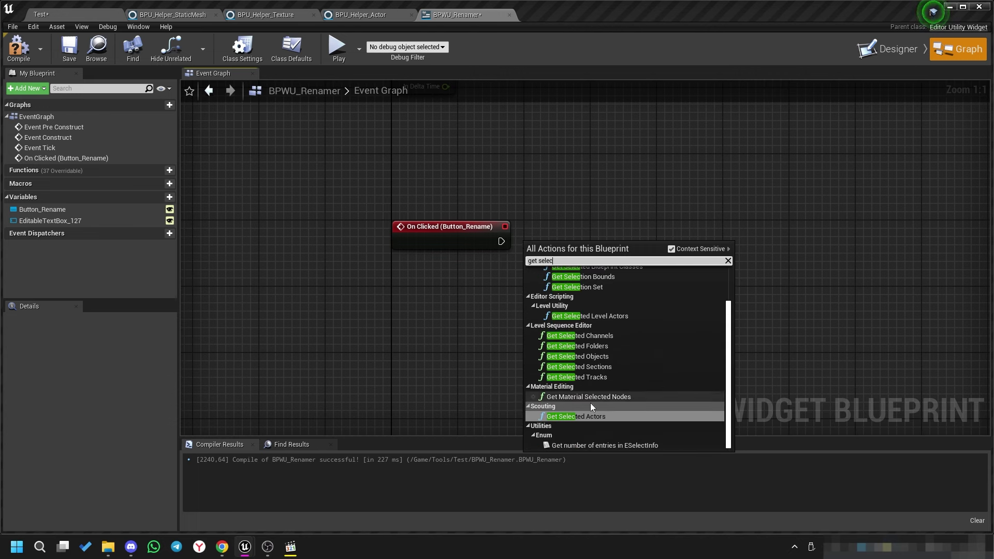
left_click(592, 417)
mouse_move(550, 263)
left_mouse_down()
mouse_move(559, 246)
mouse_move(541, 241)
left_mouse_up()
left_click(716, 318)
right_click_drag(716, 318, 551, 309)
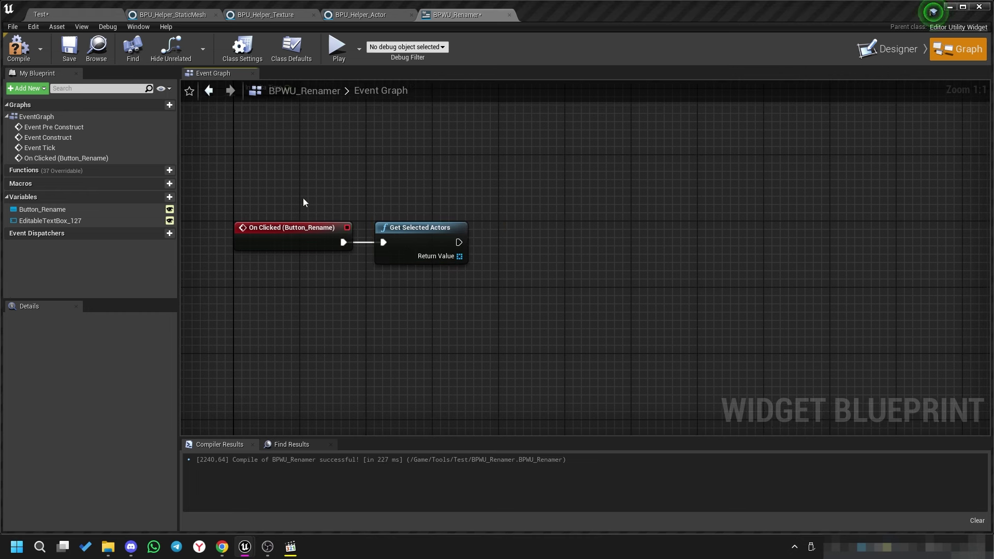
left_click(366, 17)
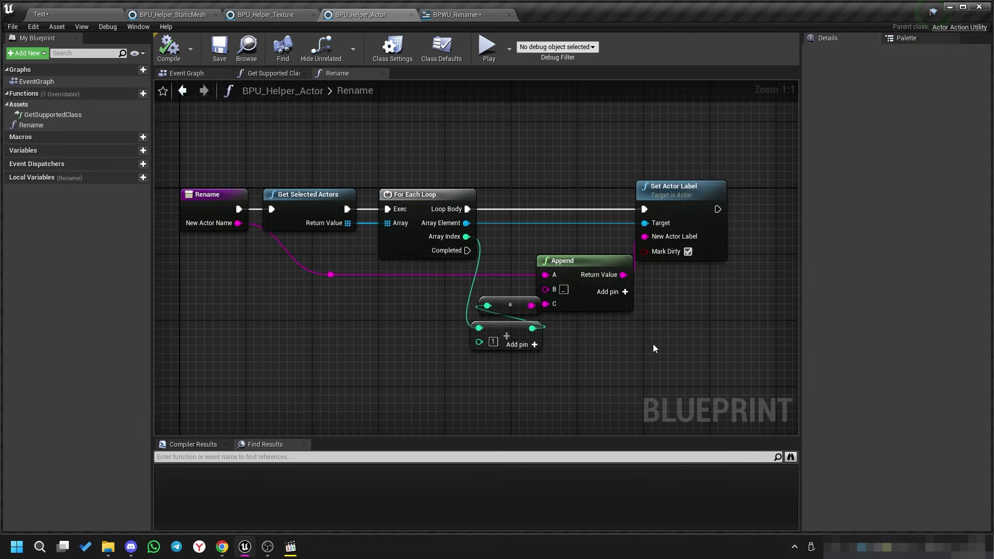
Paste the rename nodes from BPU_Helper_Actor into BPWU_Renamer, looping over the selected actors.
left_click_drag(654, 348, 400, 161)
left_click(461, 16)
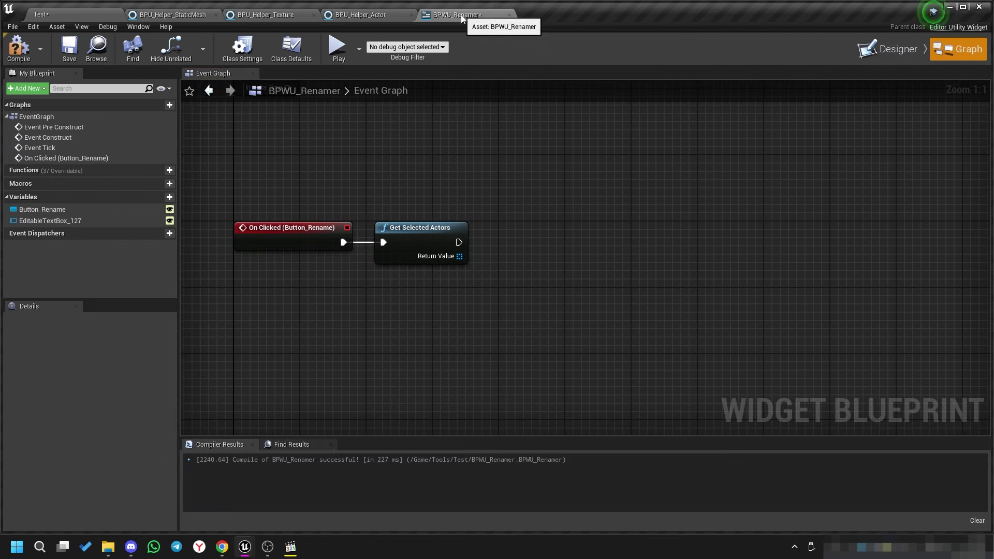
key("ctrl+v")
mouse_move(459, 243)
left_mouse_down()
mouse_move(495, 213)
mouse_move(564, 229)
left_mouse_up()
left_click_drag(459, 256, 534, 257)
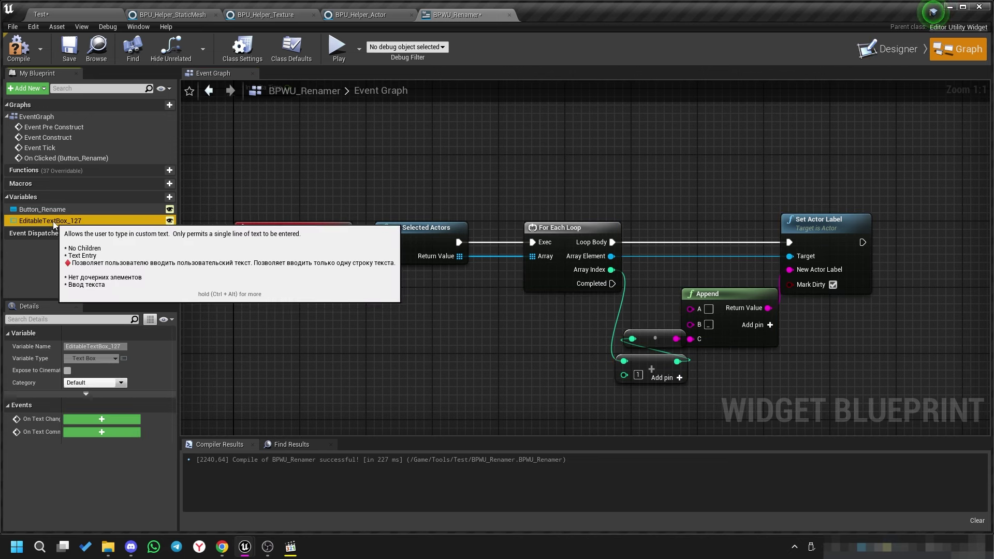
Feed the text box's GetText output into the Append node's A input.
left_click_drag(50, 221, 300, 338)
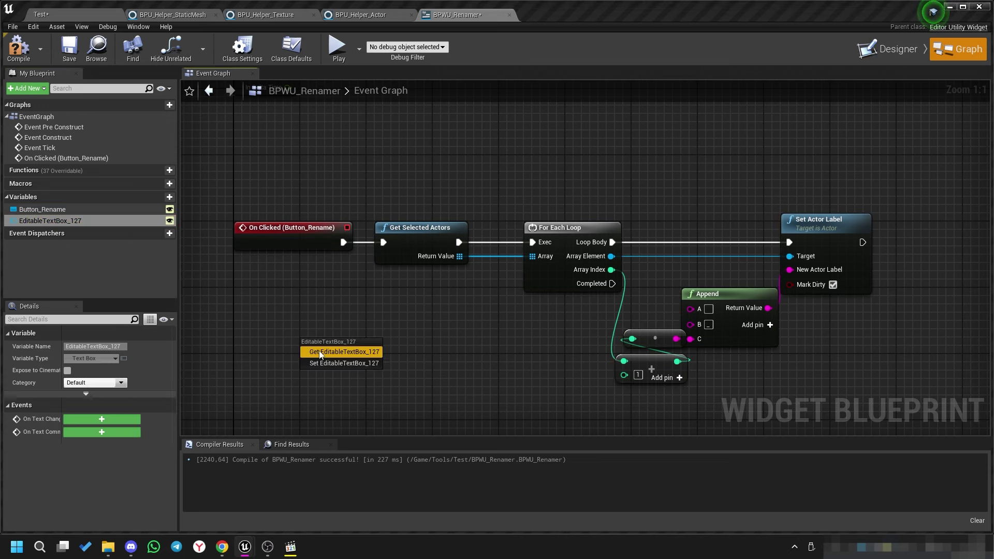
left_click(321, 350)
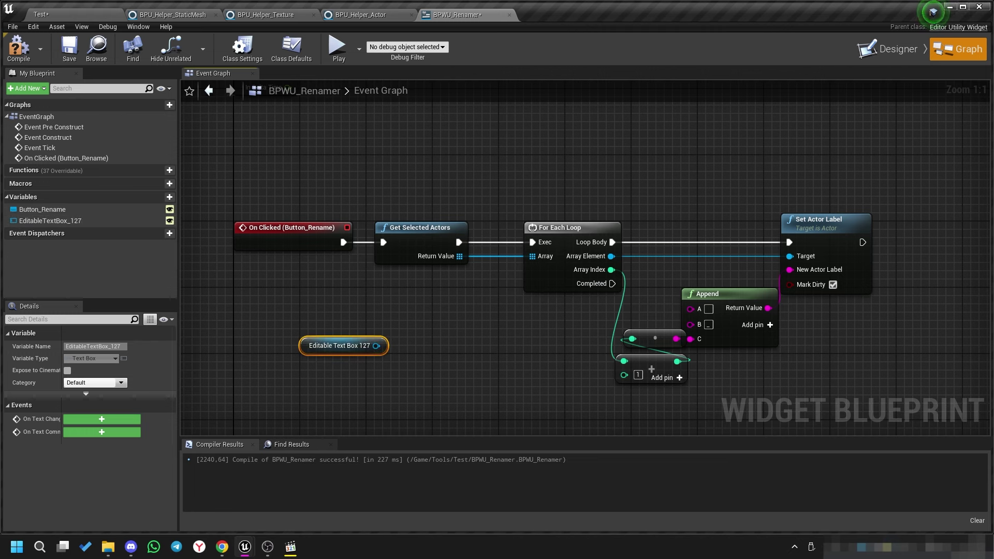
type("get")
left_click_drag(376, 346, 486, 345)
type("text")
key("Return")
right_click_drag(486, 344, 382, 323)
left_click_drag(437, 336, 591, 287)
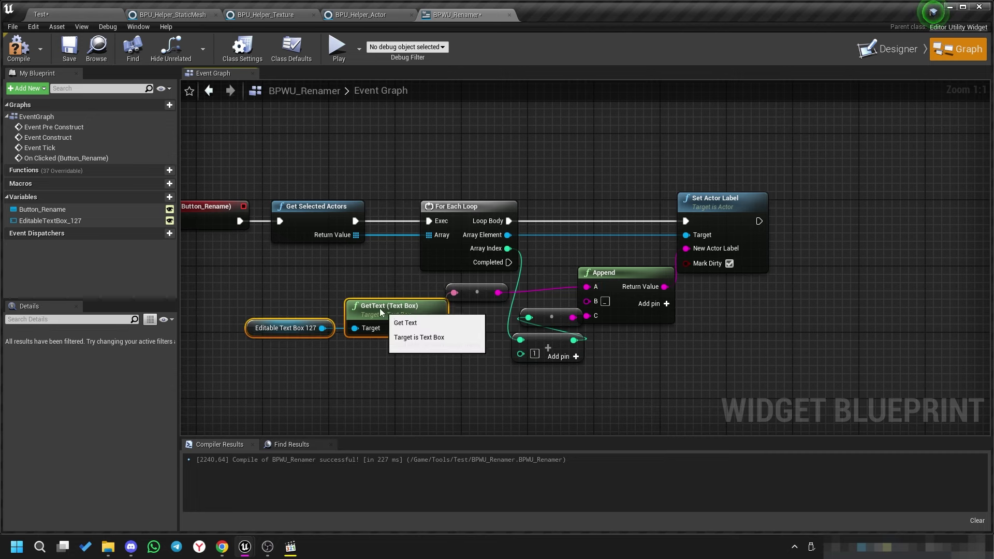
left_click(896, 53)
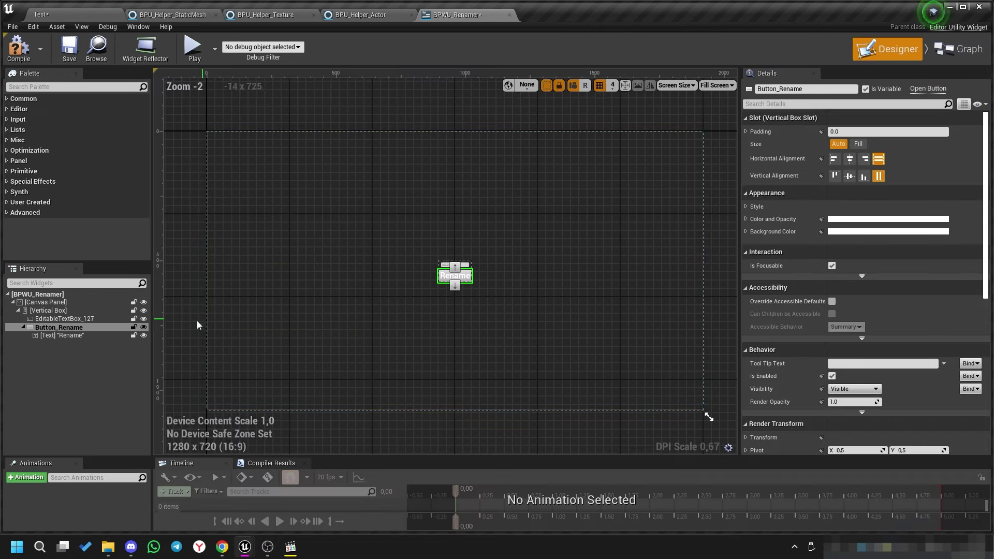
Rename EditableTextBox_127 to Text_NewName, compile BPWU_Renamer, and return to the Test level.
left_click(69, 319)
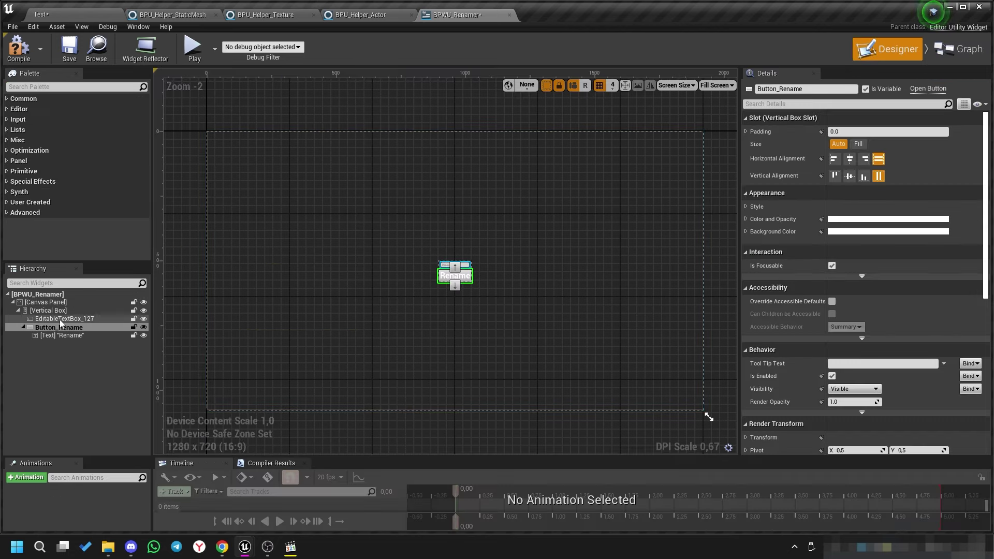
left_click(827, 91)
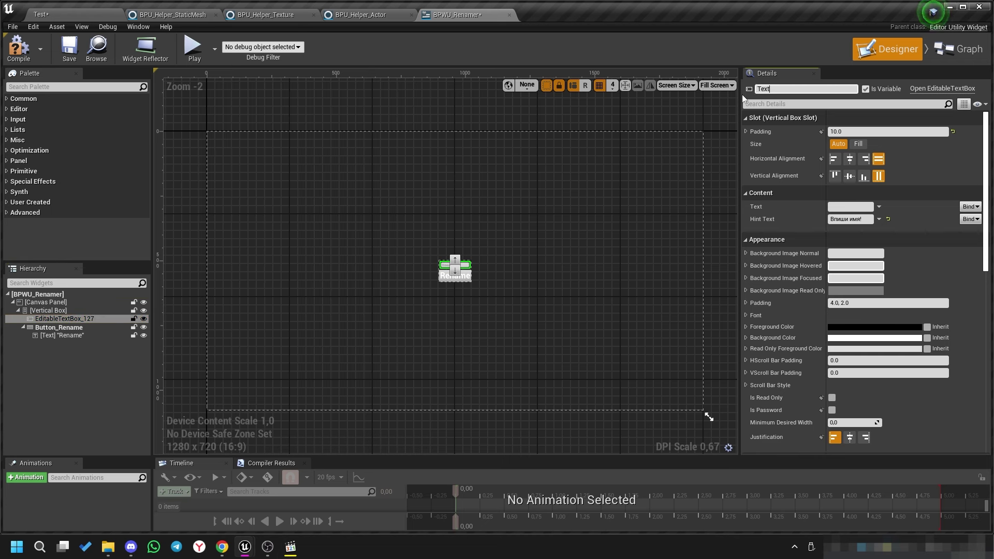
type("_")
type("NewName")
key("Return")
left_click(19, 48)
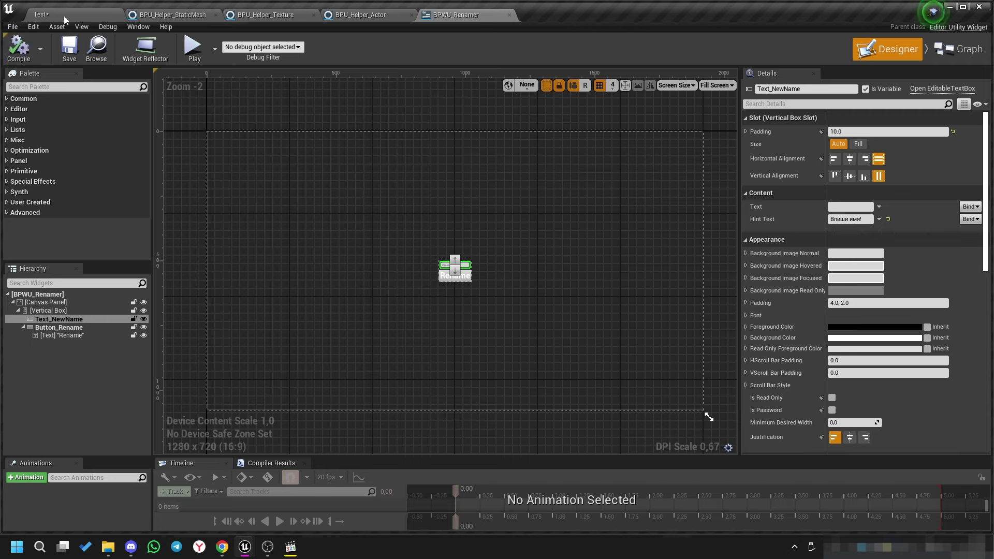
left_click(78, 15)
Select cubes New_1, New_2 and New_3 and rename them NewName with the Renamer widget.
left_click(454, 244)
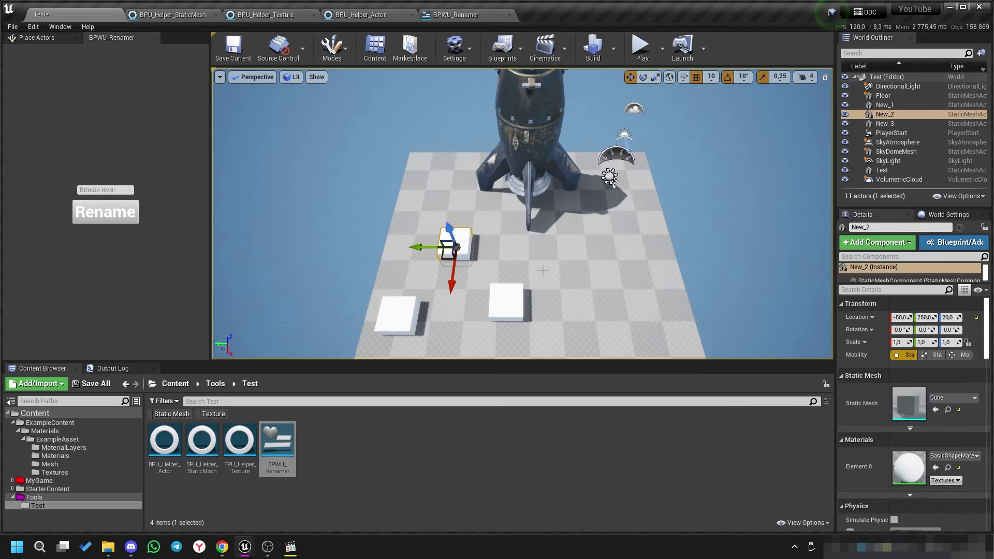
left_click(502, 264)
left_click(454, 243)
left_click(398, 324, "ctrl")
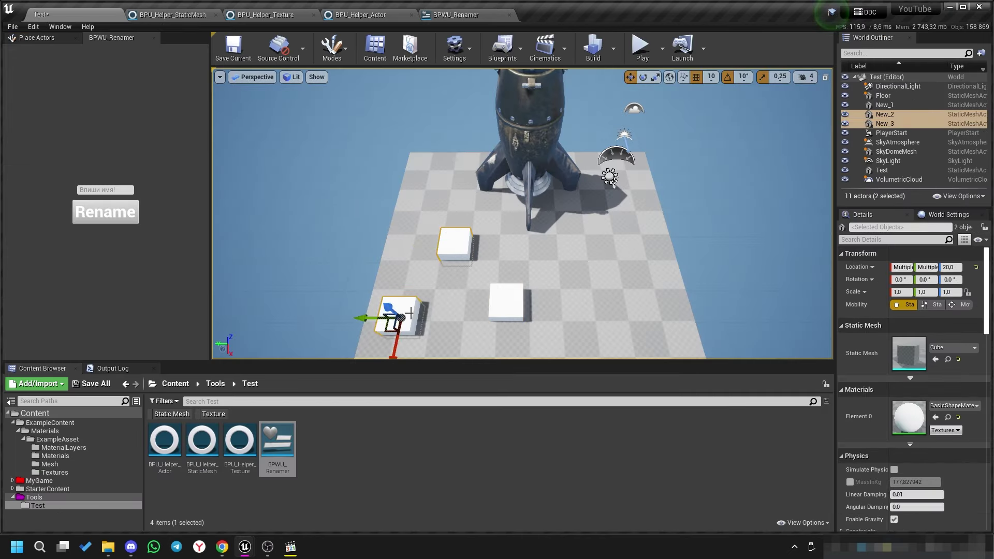
left_click(508, 304, "ctrl")
left_click(103, 191)
type("NewName")
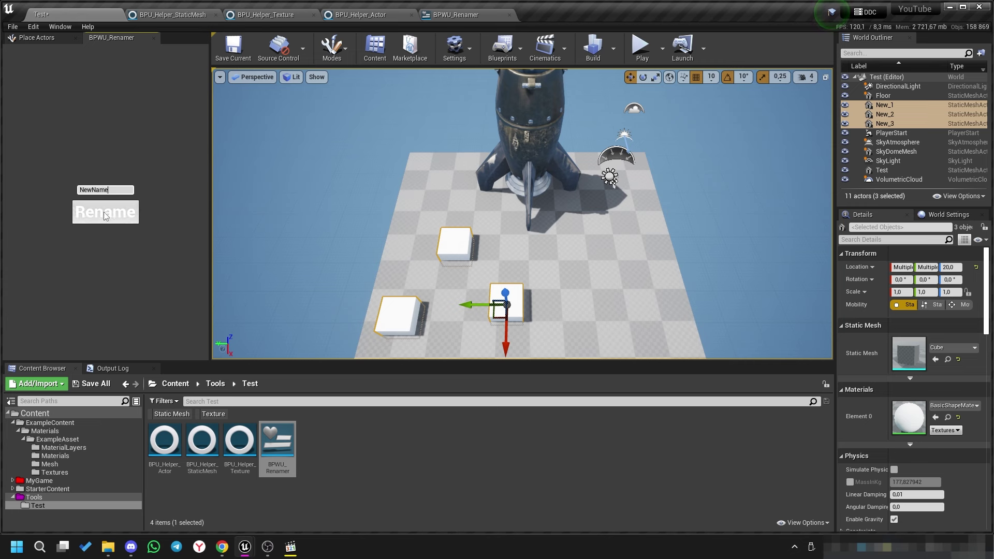
left_click(106, 214)
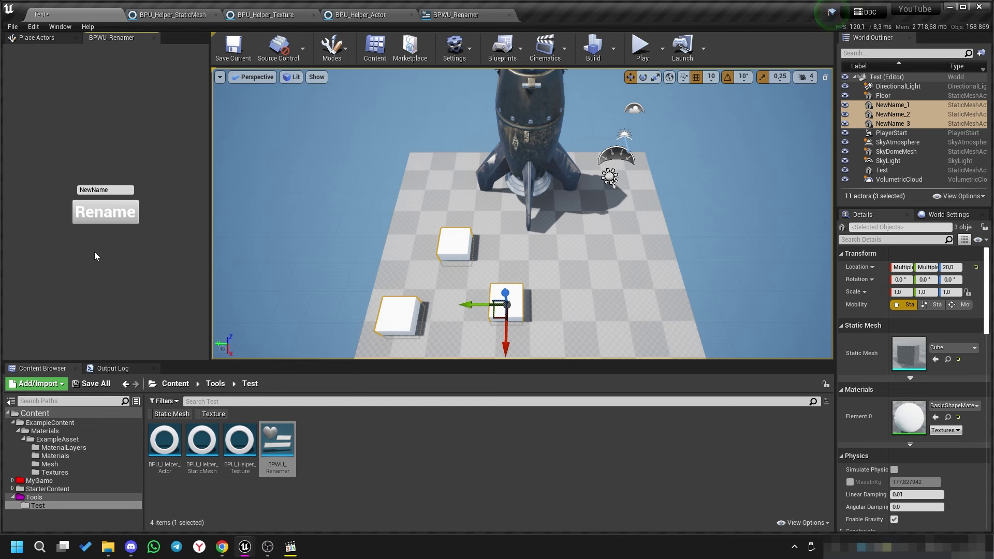
Run BPWU_Renamer, lower the NewName cubes to Z 150, and deselect the renamer asset.
right_click(276, 439)
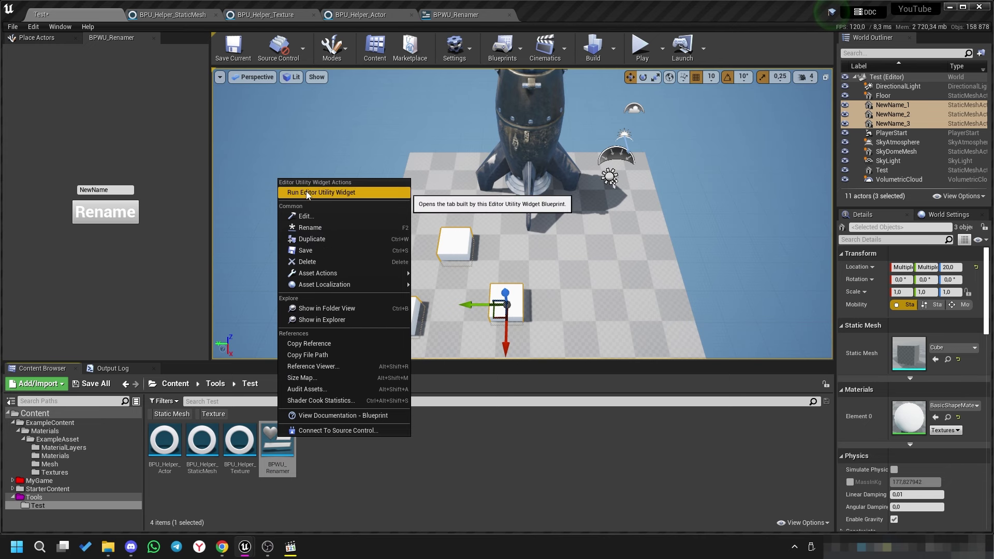
left_click(326, 192)
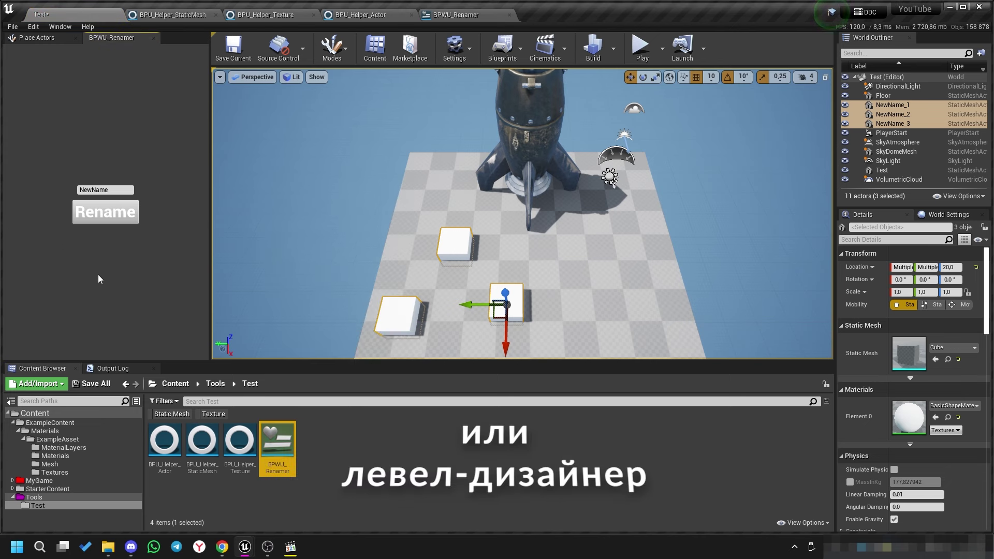
left_click_drag(508, 265, 516, 272)
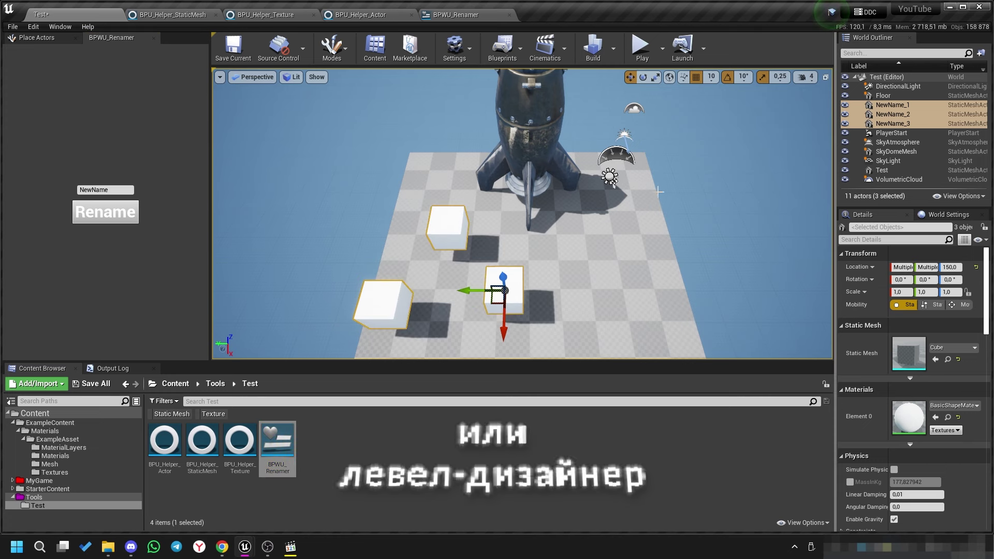
left_click(12, 422)
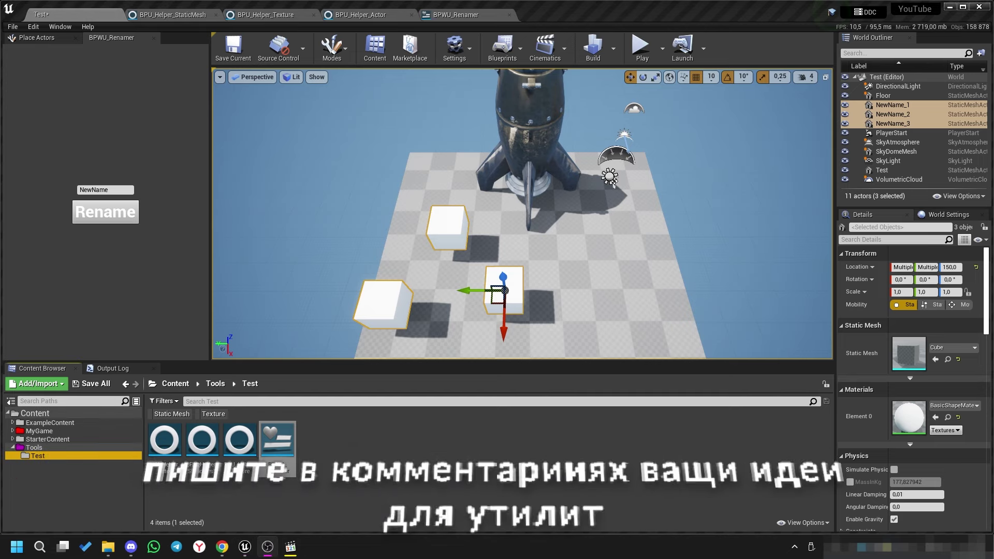
left_click(339, 455)
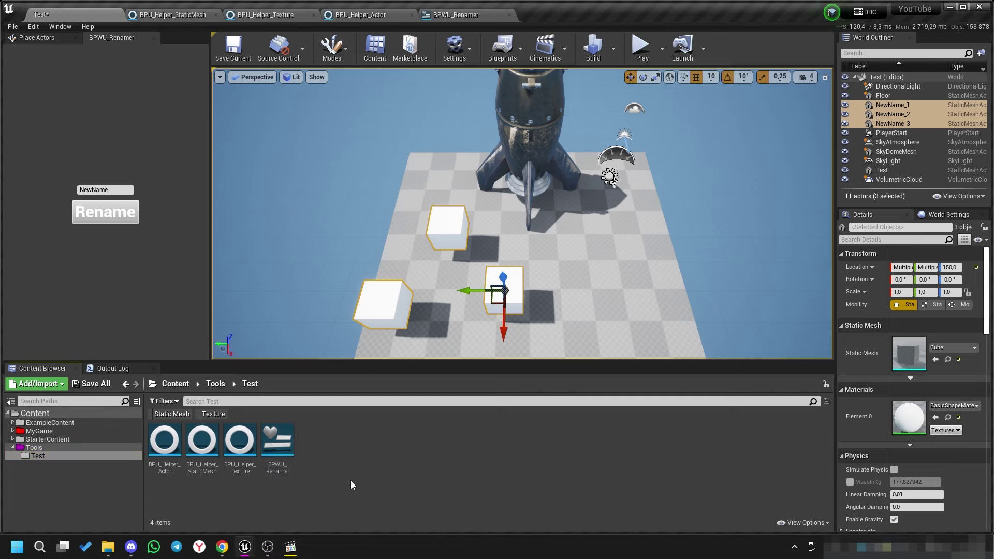
Create a Blueprints folder inside MyGame and open it.
left_click(38, 431)
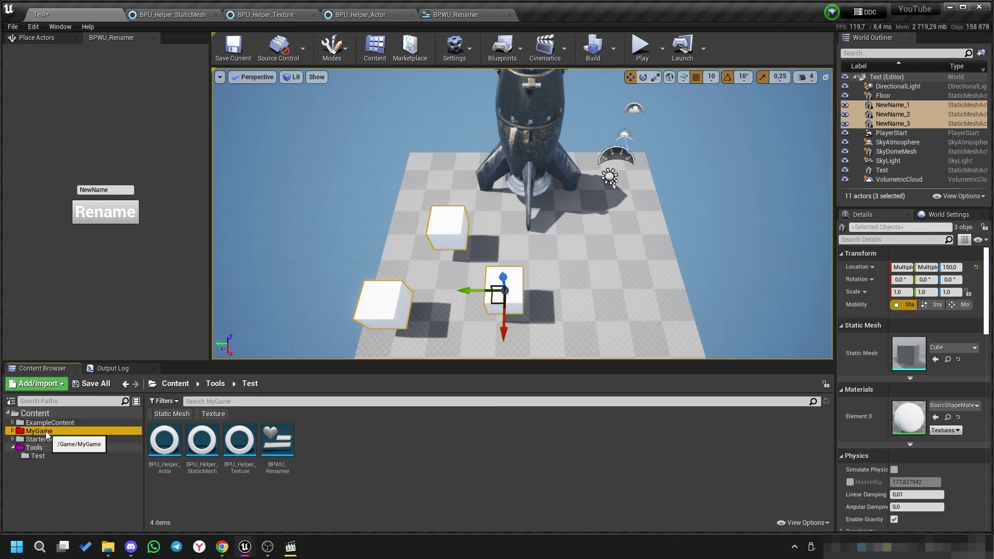
right_click(232, 445)
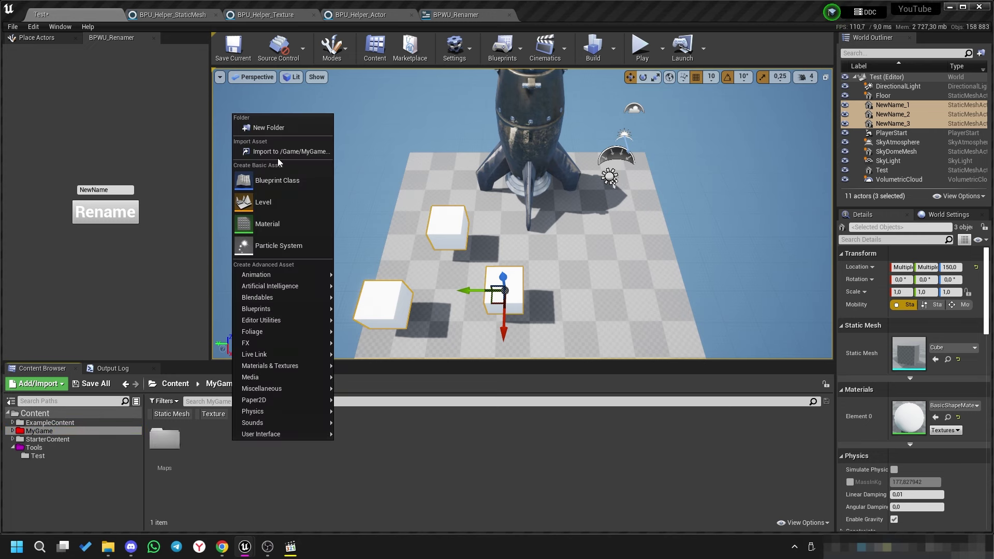
left_click(269, 127)
type("Blueprints")
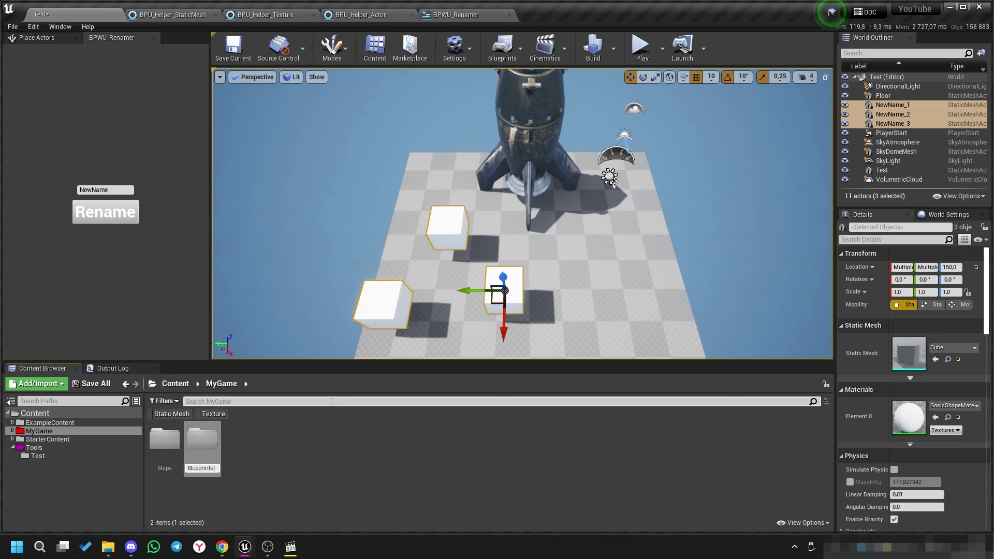
key("Return")
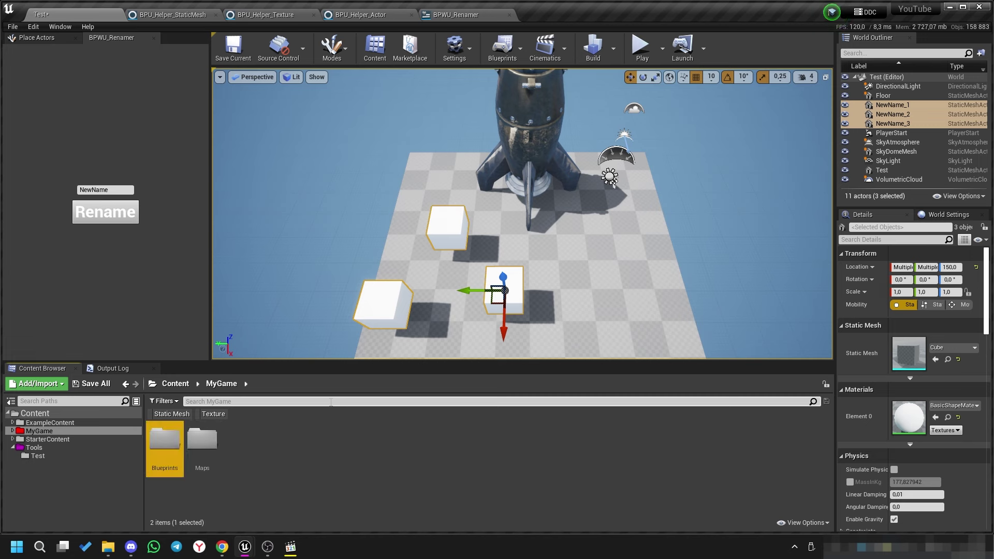
double_click(157, 448)
Create a Core folder inside Blueprints and open it.
right_click(184, 450)
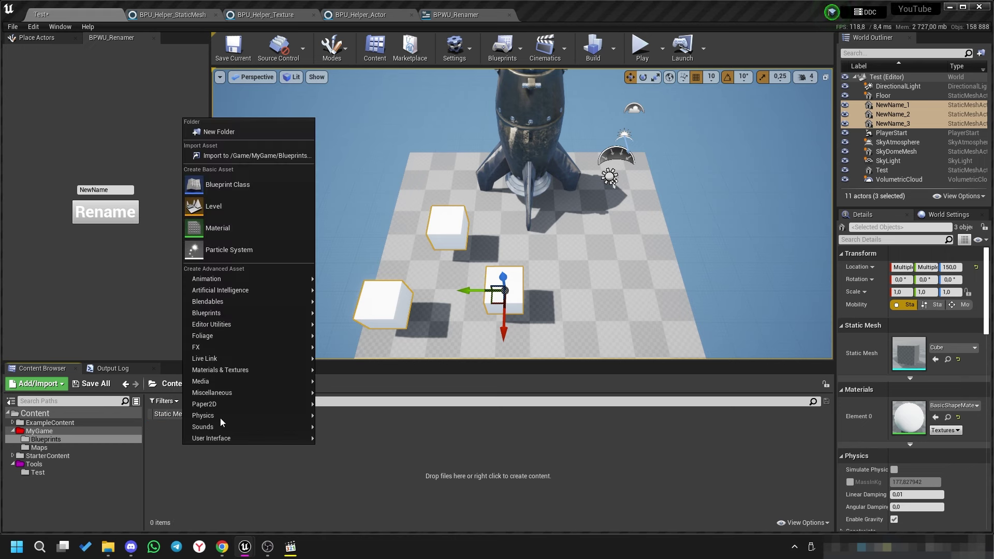
left_click(216, 132)
type("Core")
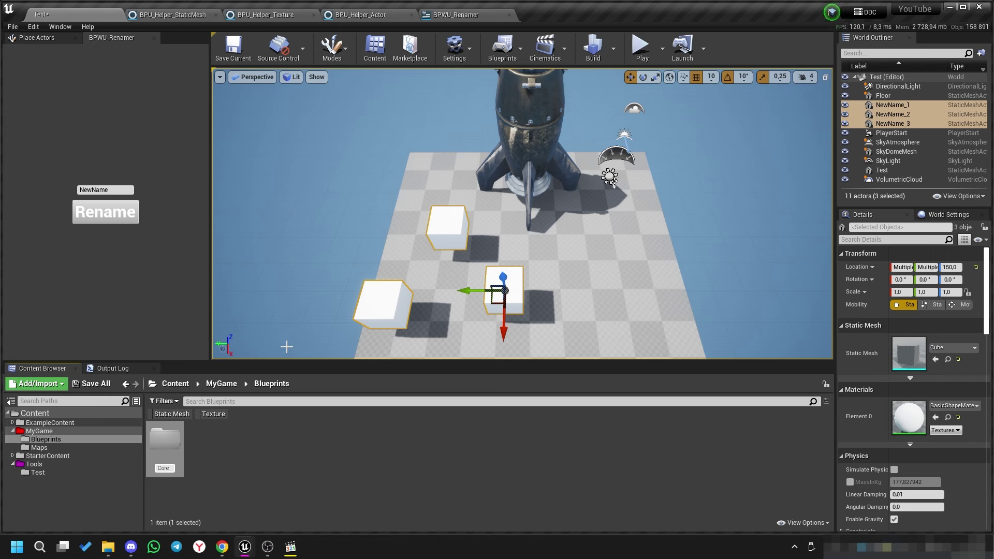
key("Return")
double_click(165, 440)
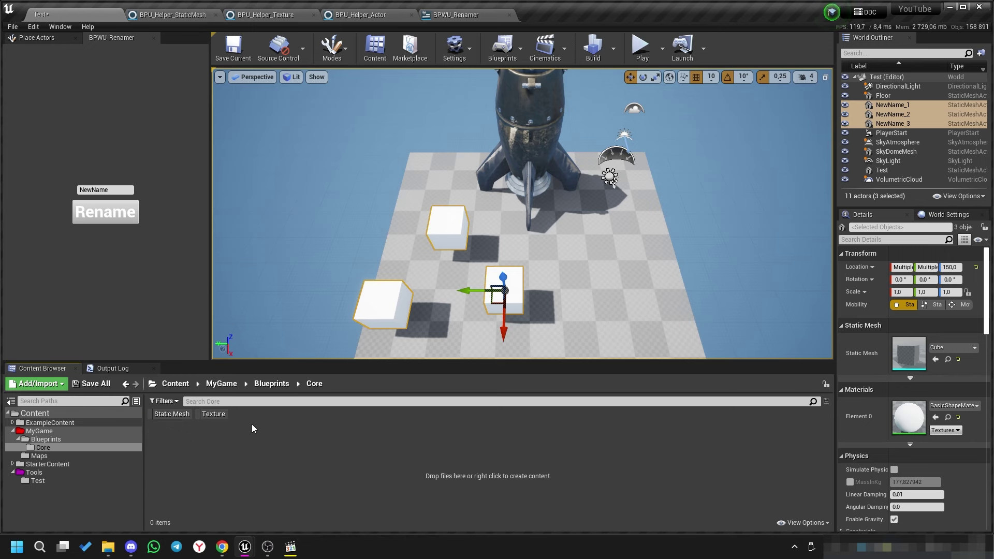
In the Core folder, create a Blueprint class parented to GameInstance named BP_MyGameInstance.
right_click(260, 443)
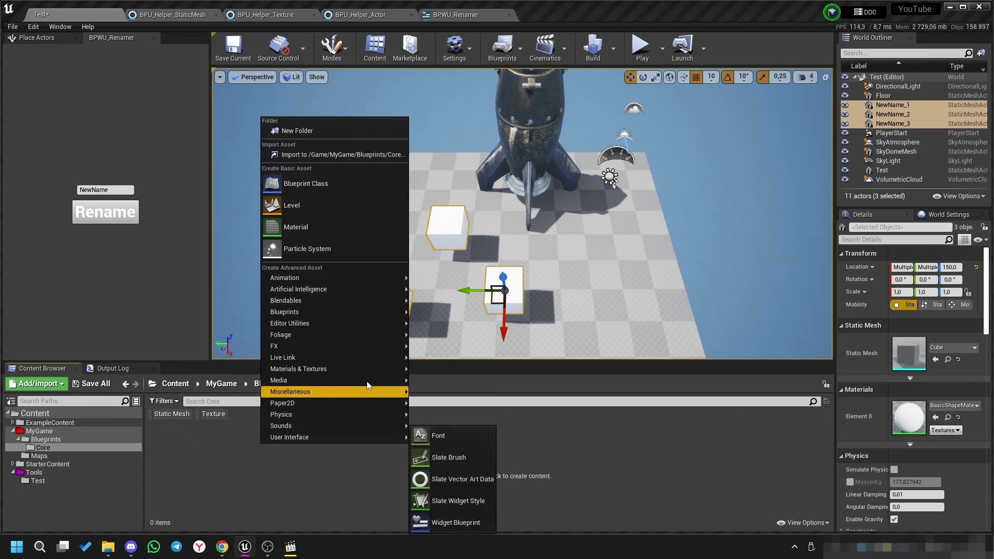
left_click(314, 178)
left_click(400, 331)
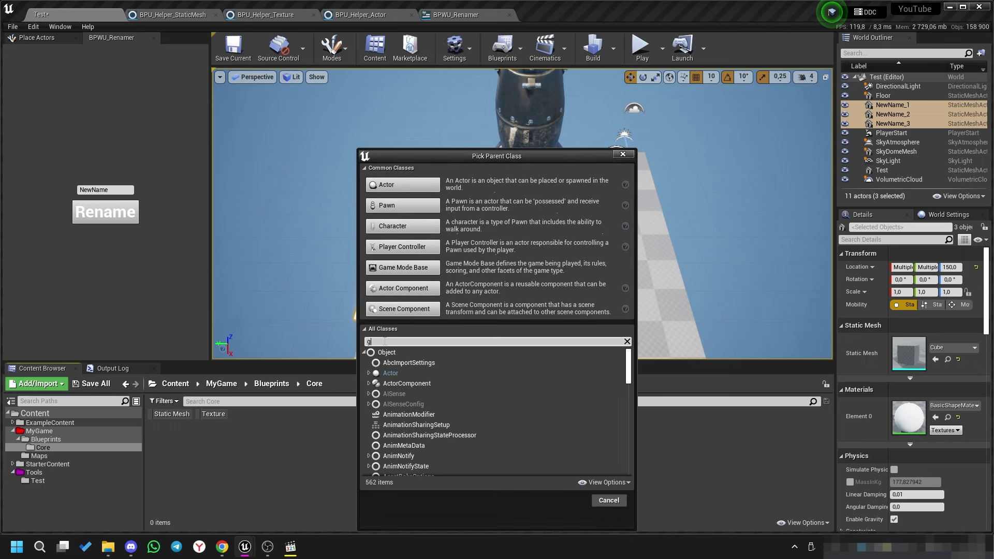
type("ame in")
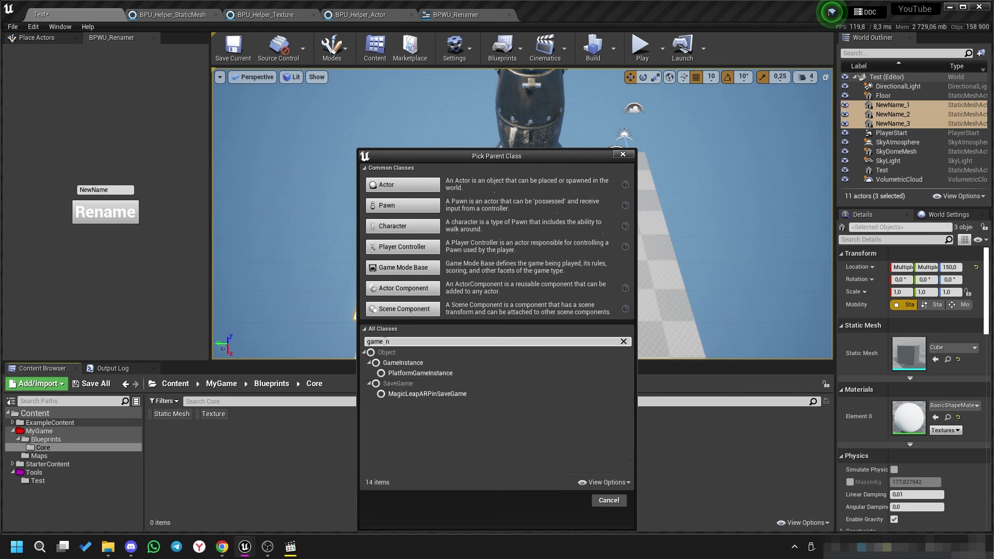
type("sta")
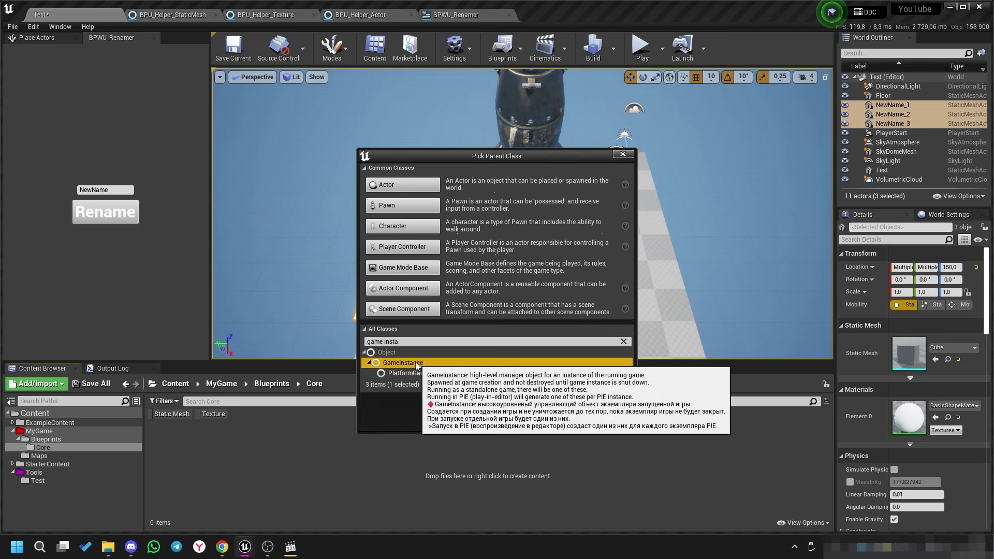
left_click(567, 404)
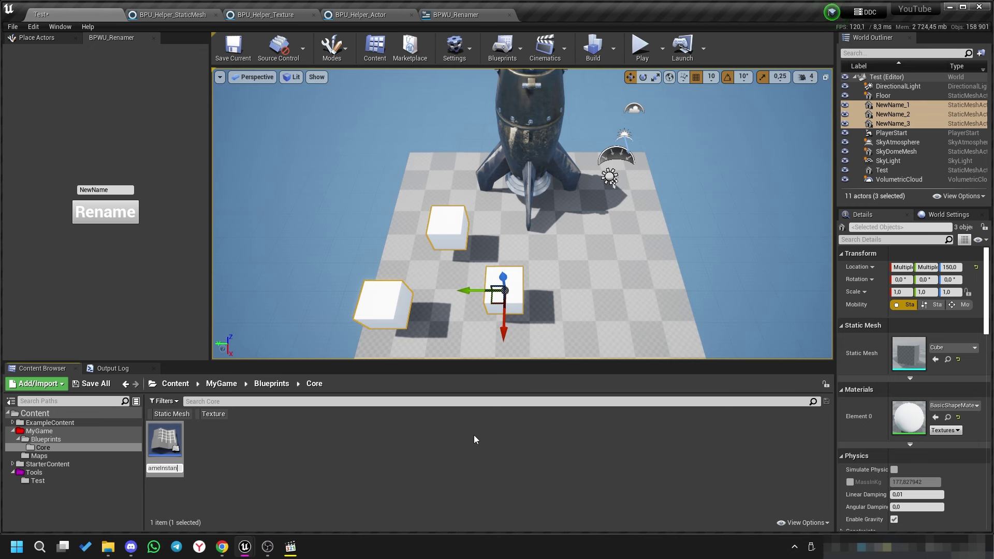
key("Return")
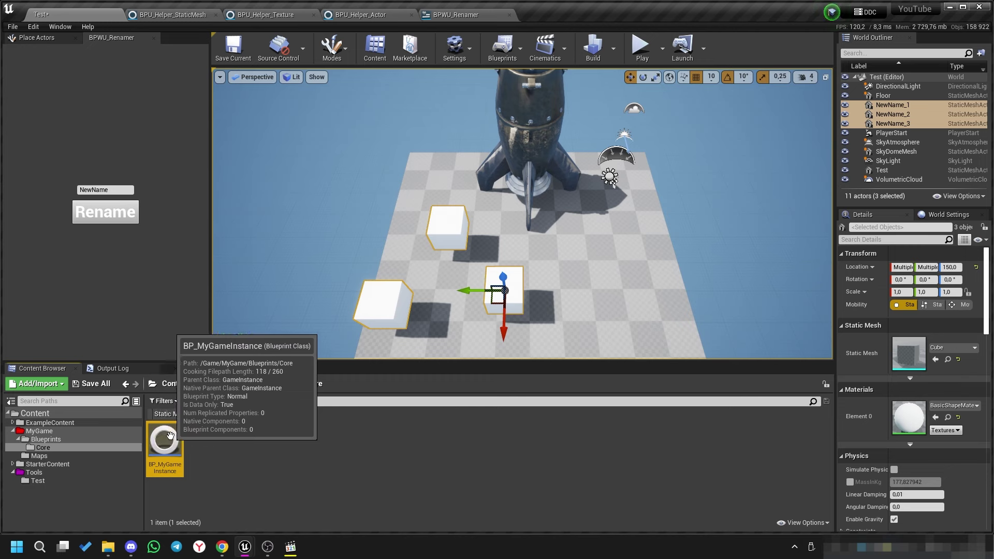
Set Project Settings > Maps & Modes Game Instance Class to BP_MyGameInstance, then return to the Test level.
left_click(455, 50)
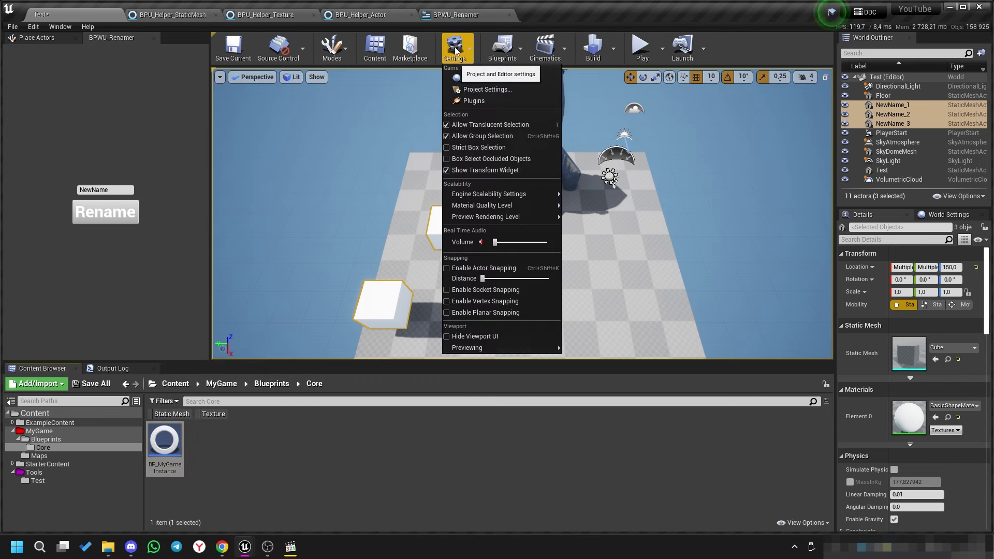
left_click(482, 89)
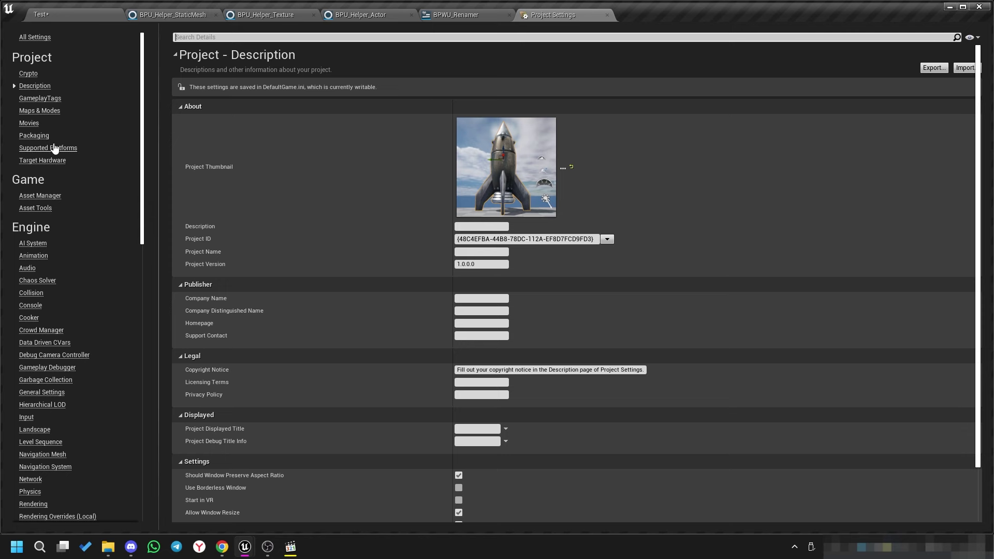
left_click(50, 111)
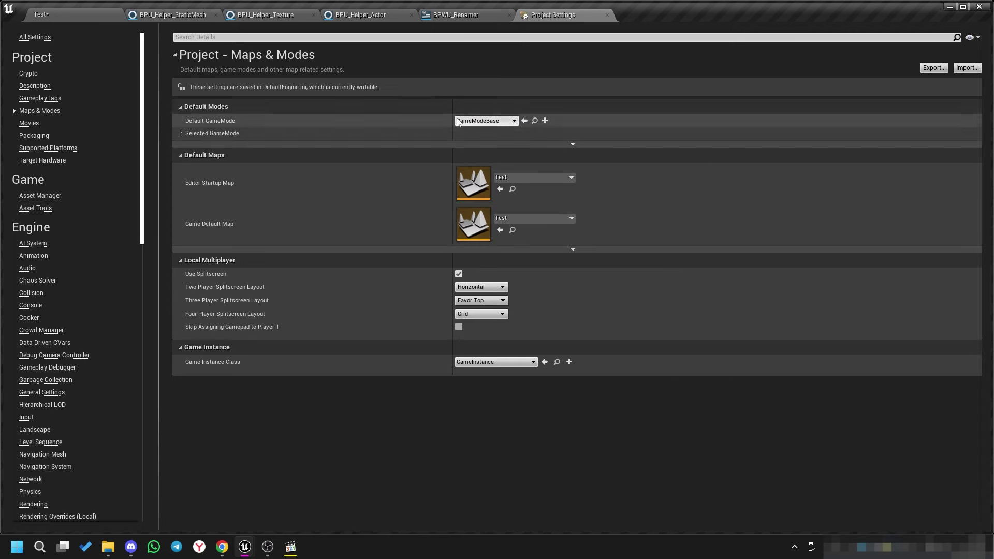
left_click(496, 363)
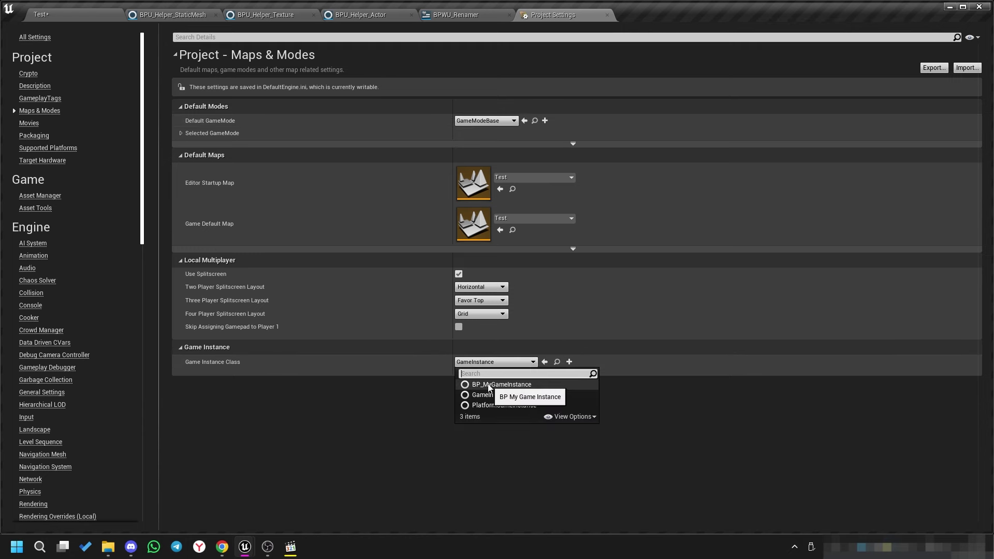
left_click(484, 384)
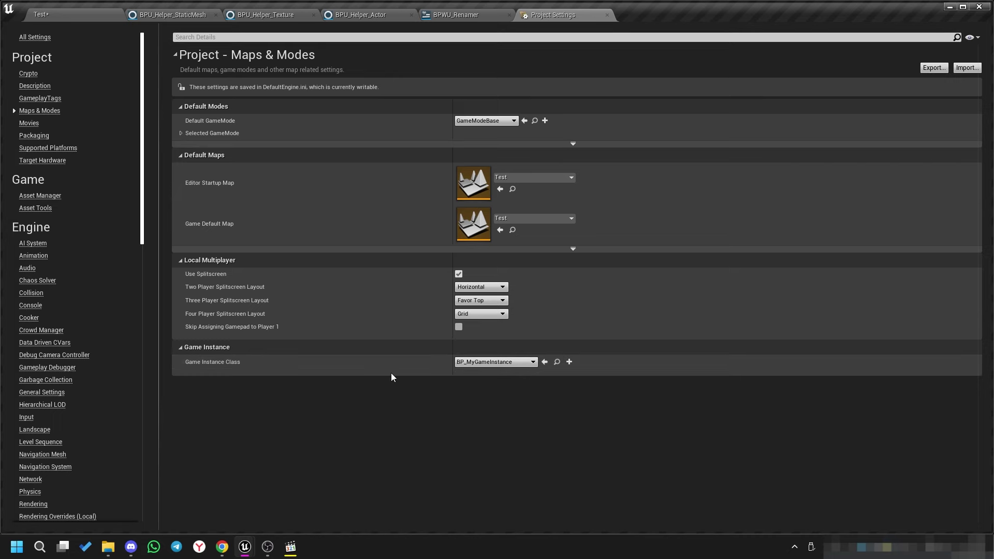
left_click(85, 21)
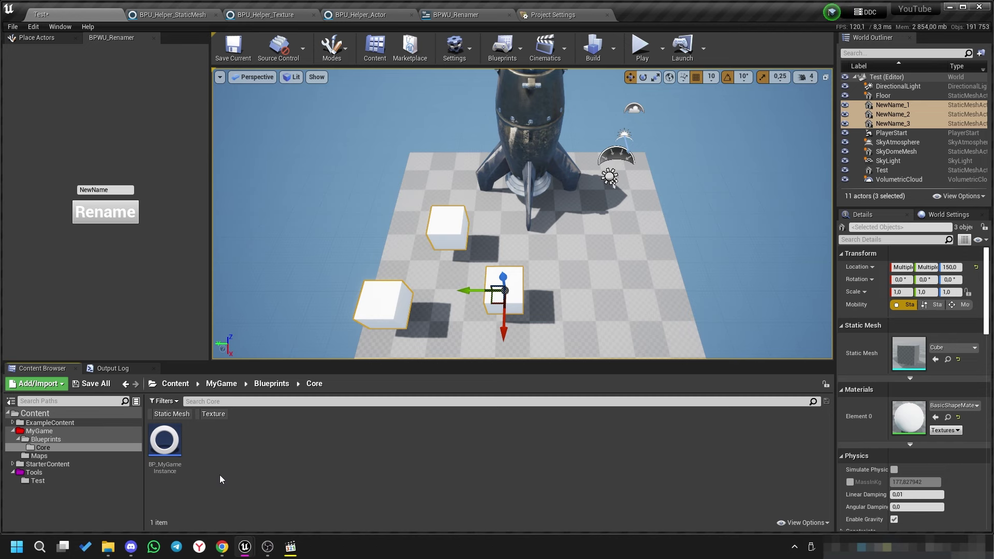
Open BP_MyGameInstance and add an Event Init node to its Event Graph via an 'init' search.
double_click(153, 447)
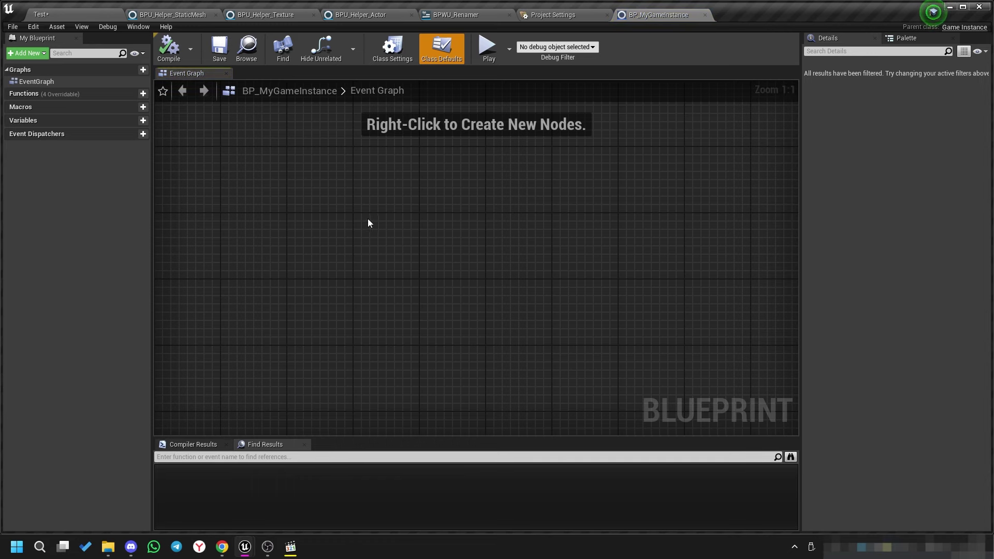
right_click(366, 223)
type("i")
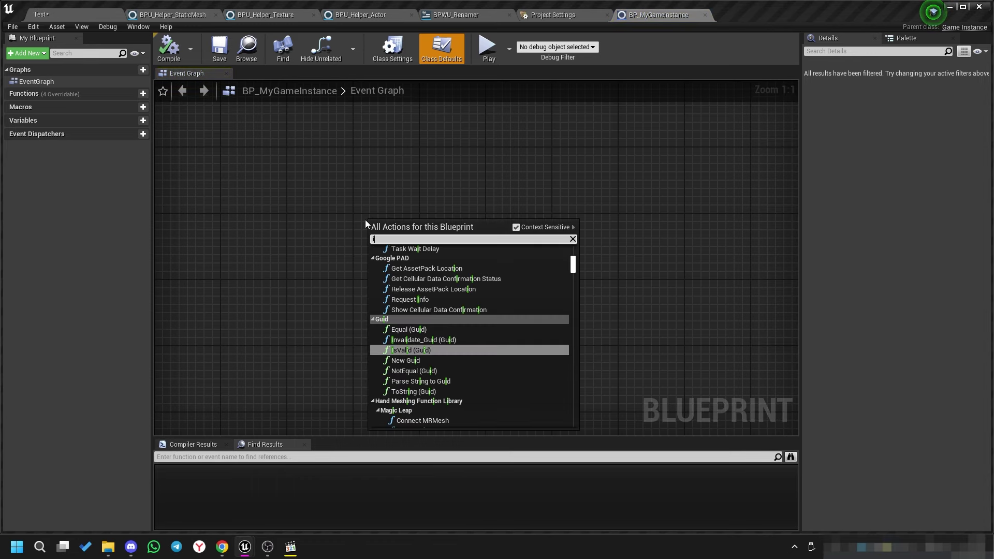
type("nit")
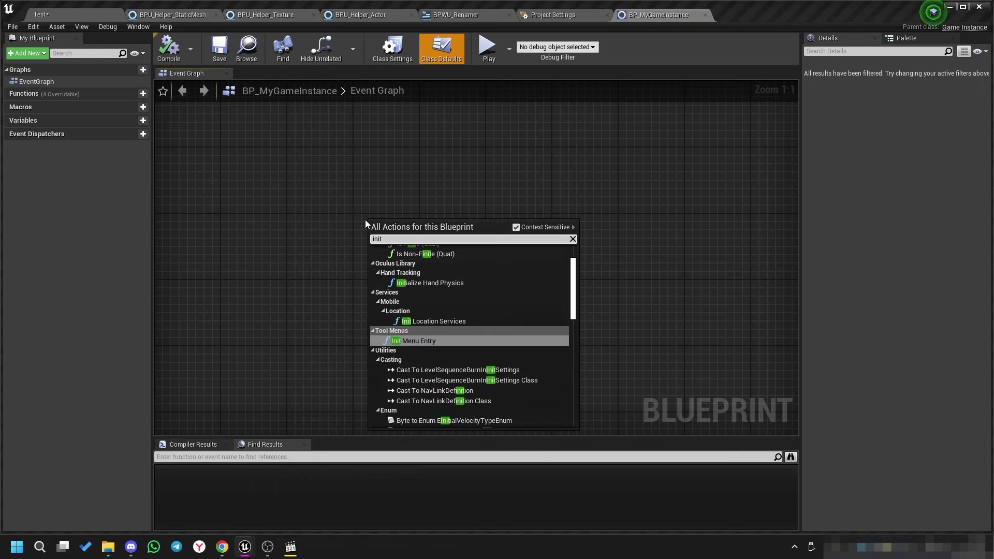
scroll(470, 356, "up", 2)
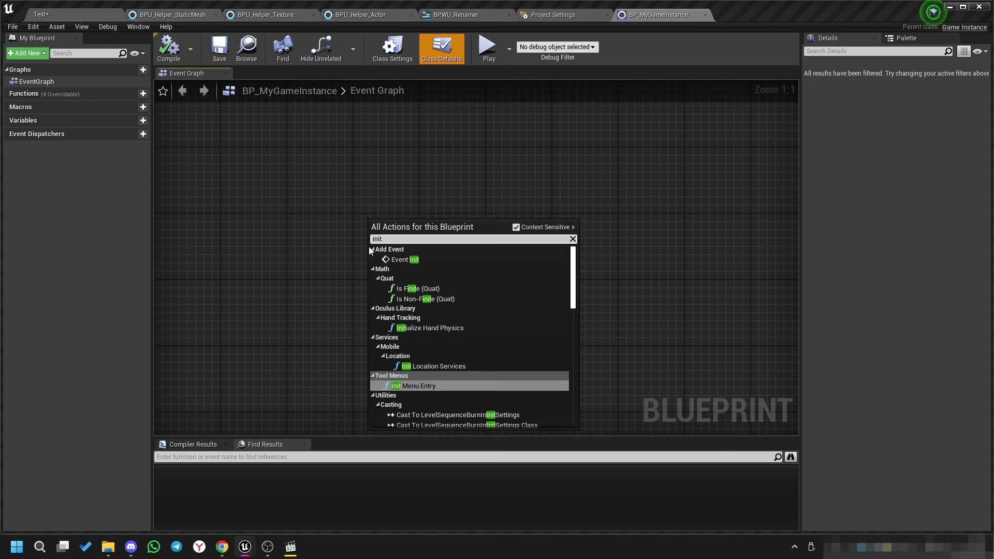
left_click(408, 260)
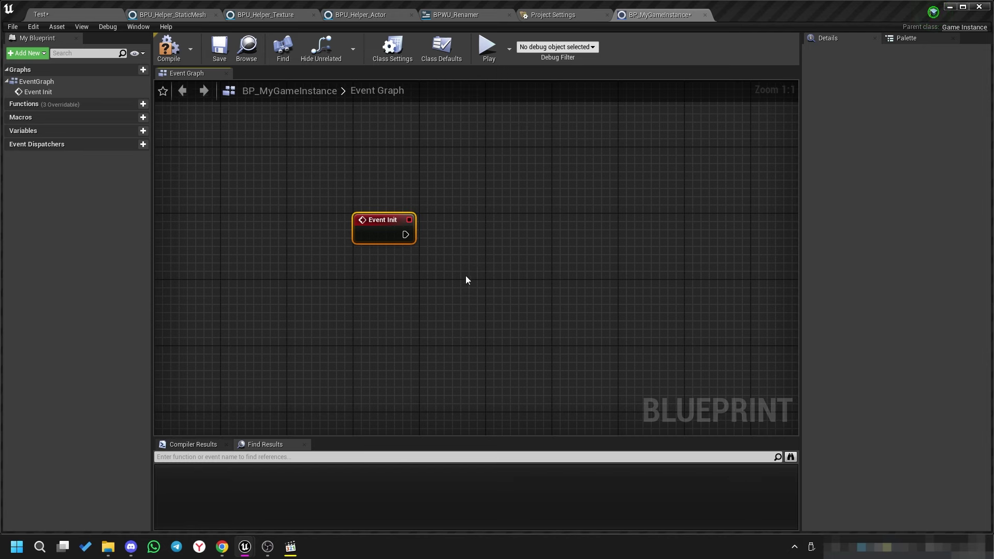
Paste the copied settings nodes beside Event Init, wire it to the Sequence, and remove Then 2.
key("ctrl+v")
left_click_drag(306, 278, 572, 159)
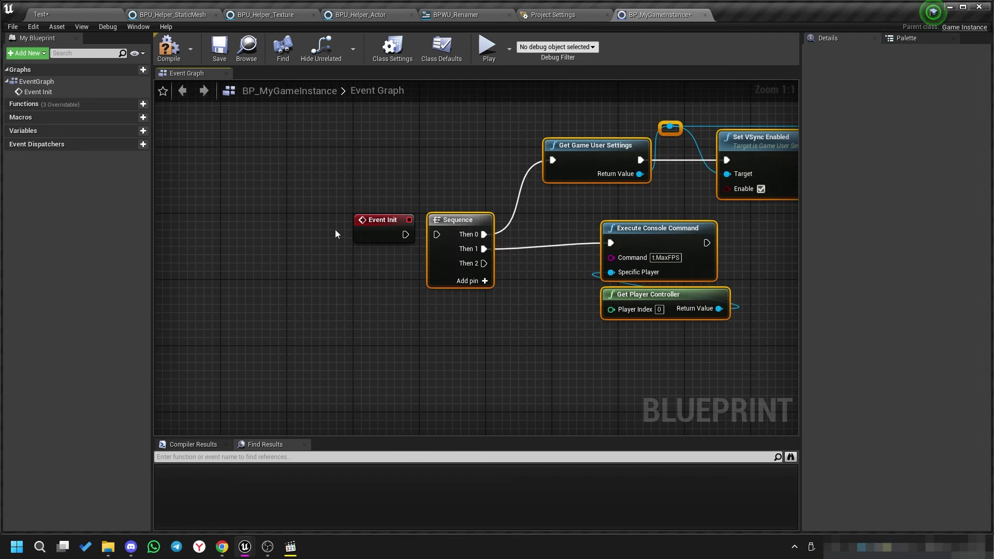
left_click_drag(404, 235, 437, 235)
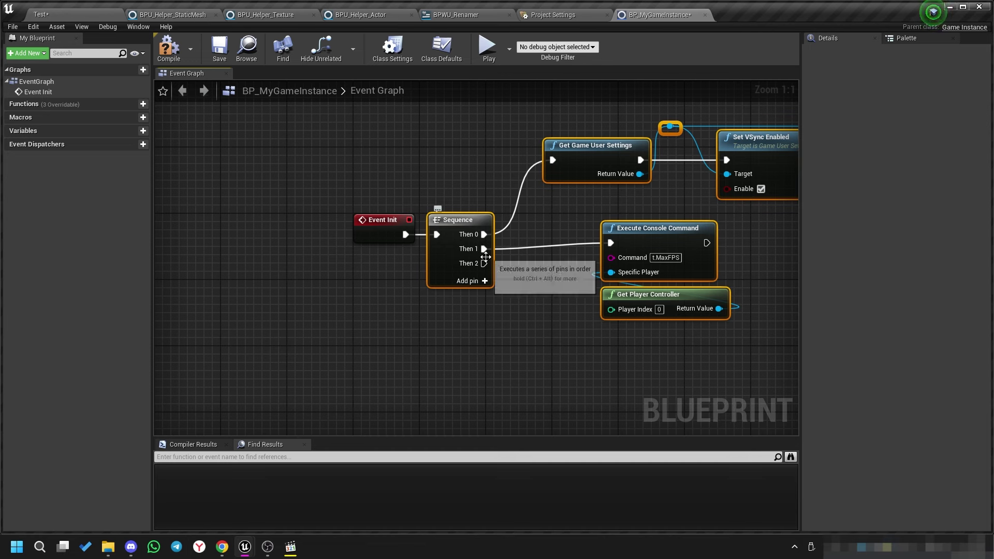
right_click(485, 263)
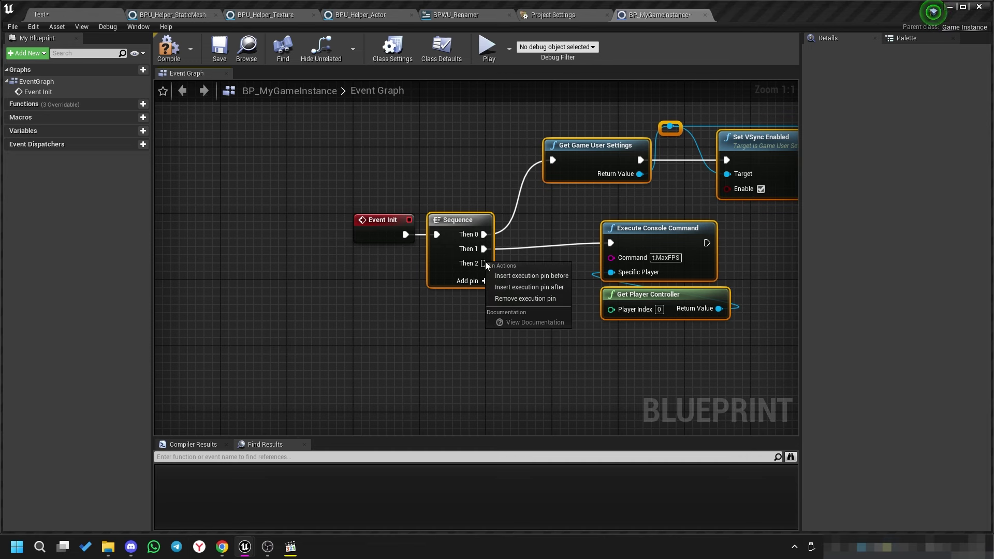
left_click(521, 300)
Inspect the Execute Console Command, Get Player Controller, Get Game User Settings and Set VSync Enabled nodes.
right_click_drag(554, 312, 353, 330)
mouse_move(381, 363)
left_mouse_down()
mouse_move(450, 254)
mouse_move(431, 247)
left_mouse_up()
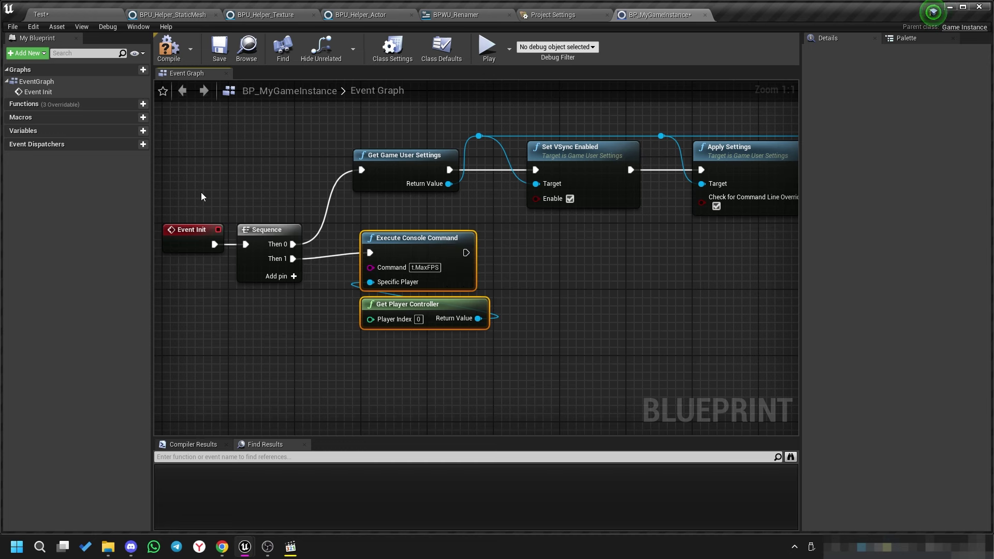
left_click_drag(253, 208, 270, 271)
left_click(414, 311)
right_click_drag(456, 166, 419, 209)
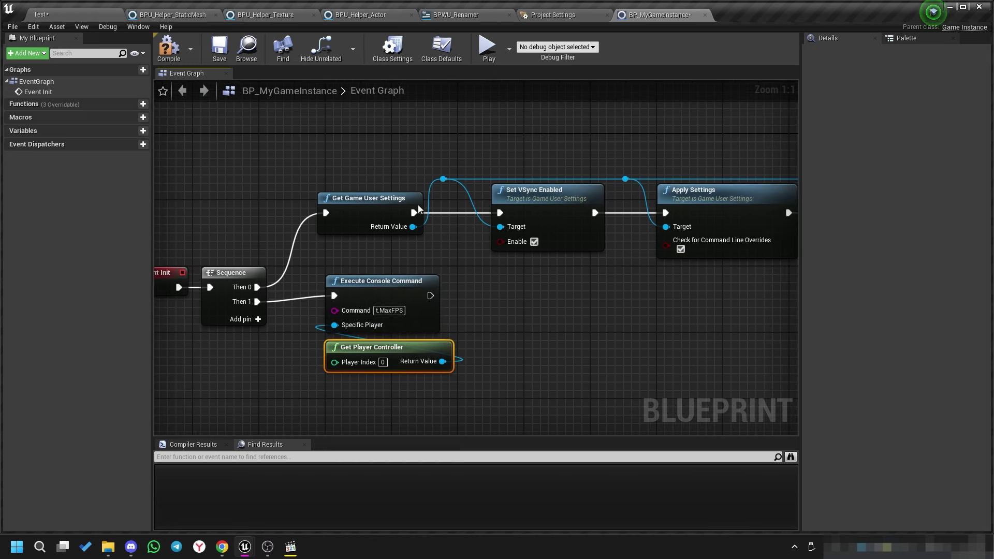
left_click(347, 203)
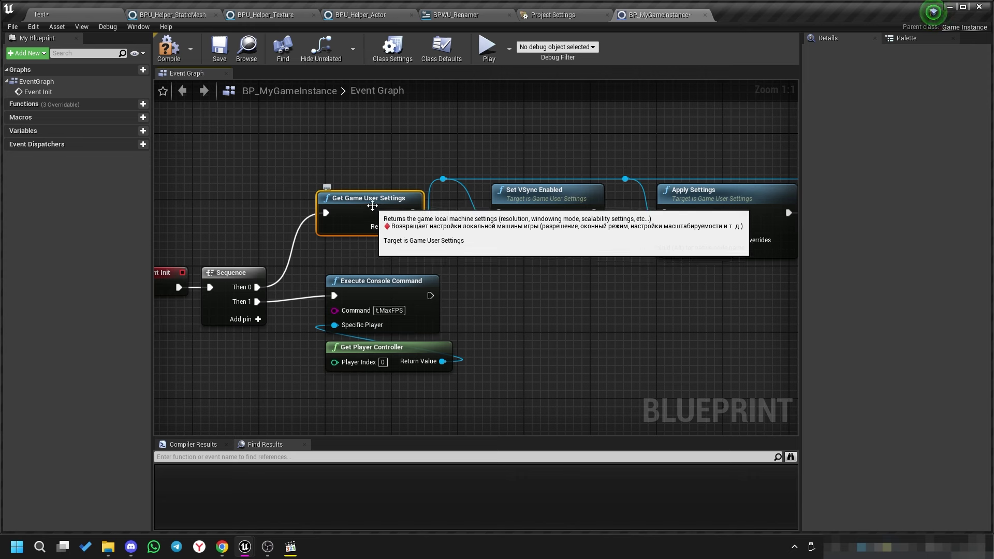
right_click_drag(531, 283, 439, 293)
left_click_drag(410, 151, 468, 290)
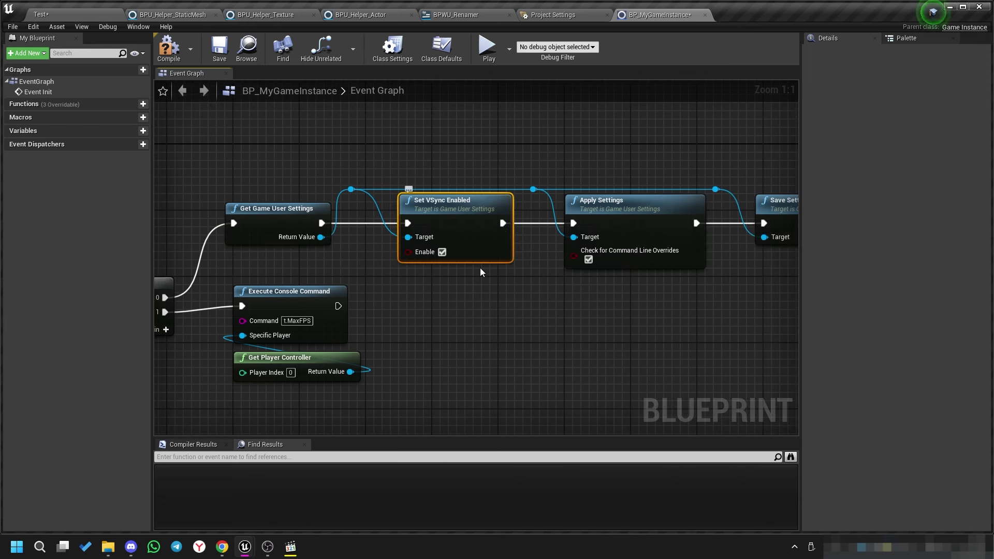
Review the Save Settings, Set VSync Enabled and console command nodes, then switch to the Test level.
right_click_drag(513, 312, 435, 341)
left_click(364, 281)
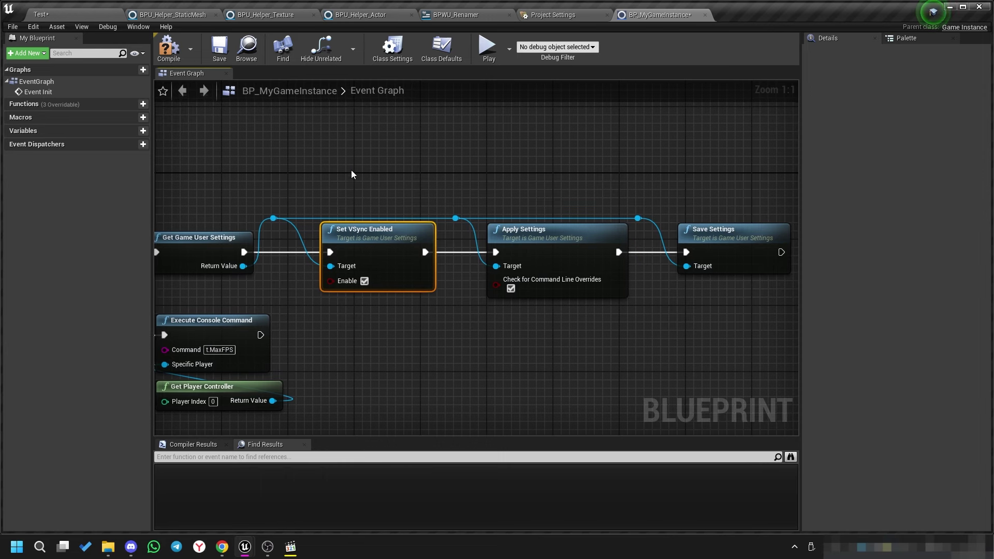
left_click_drag(355, 155, 405, 350)
right_click_drag(380, 360, 452, 316)
left_click_drag(412, 352, 281, 291)
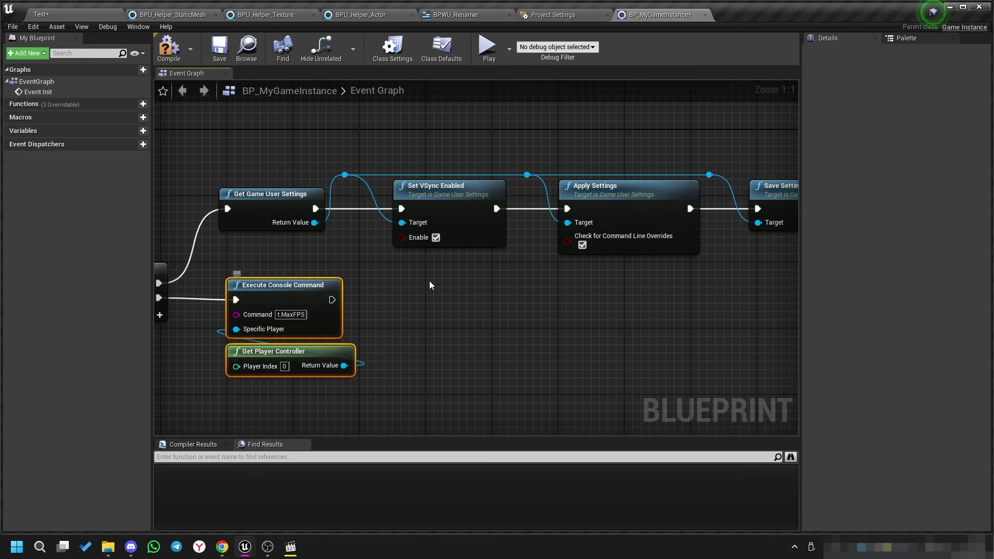
right_click_drag(537, 325, 480, 344)
left_click_drag(381, 128, 417, 265)
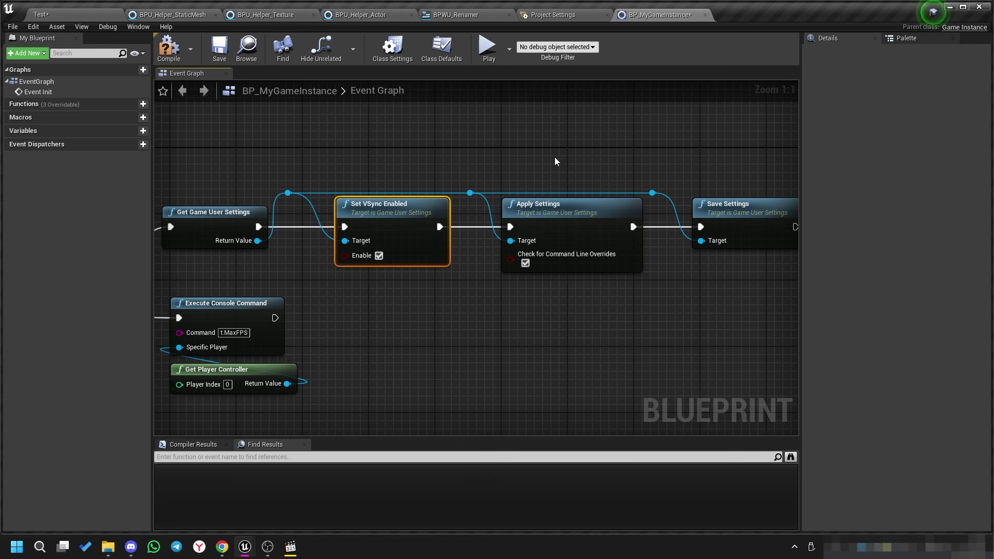
left_click_drag(209, 274, 293, 415)
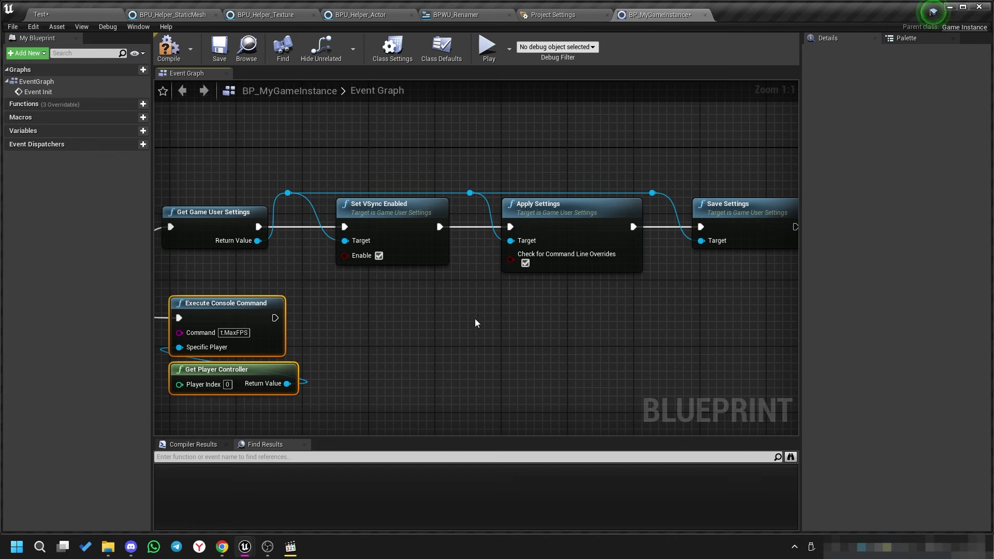
left_click(97, 14)
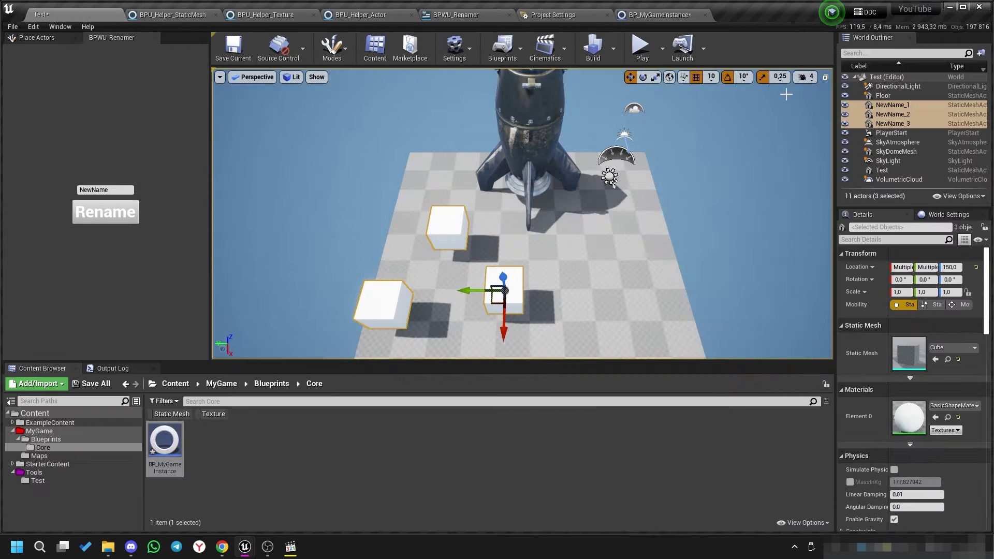
Enable Show FPS in the viewport options, clear the cube selection, and return to BP_MyGameInstance.
left_click(220, 77)
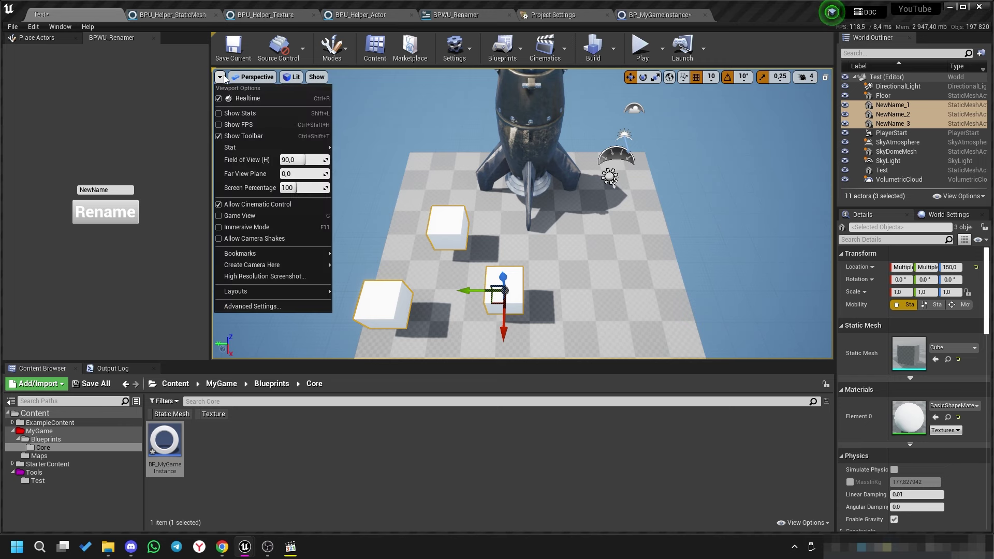
left_click(220, 126)
left_click(693, 163)
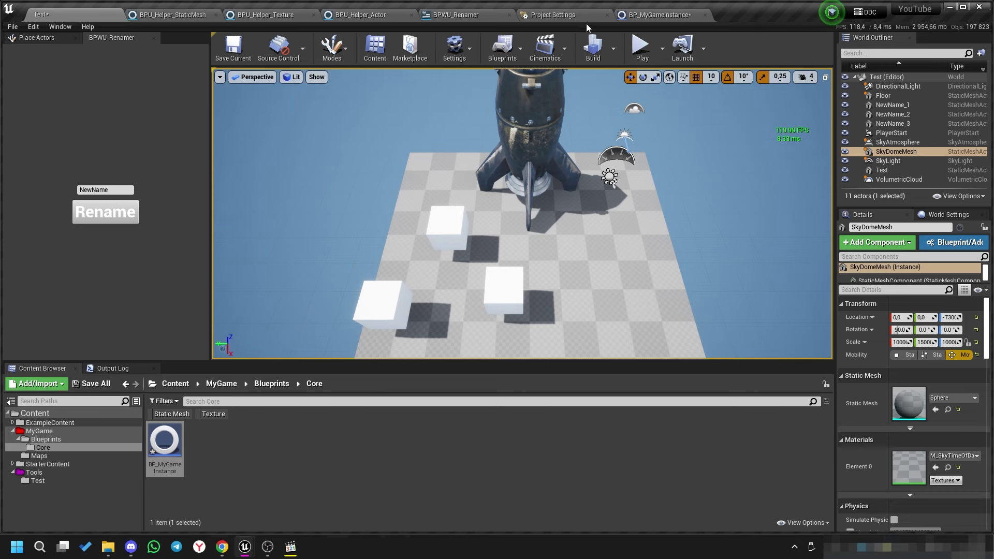
left_click(658, 15)
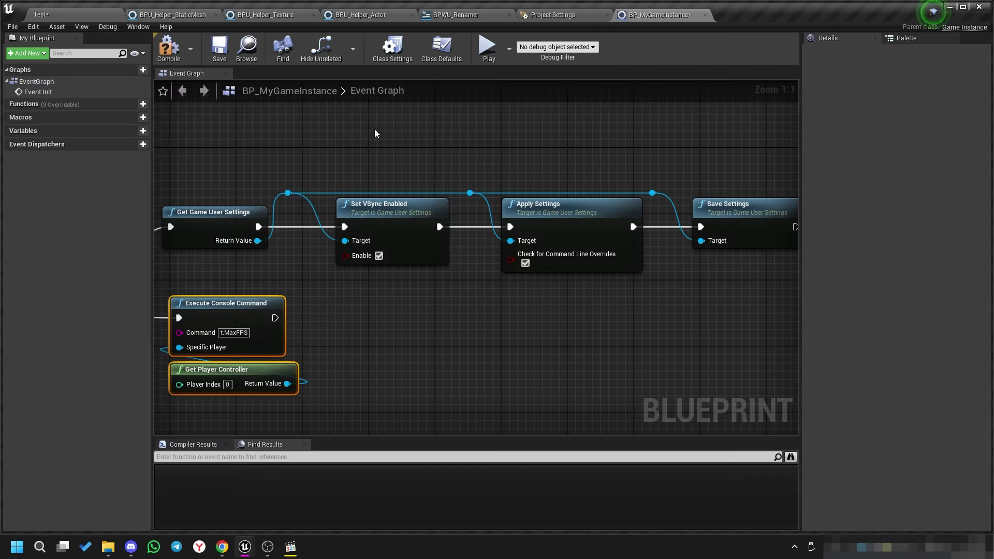
Undo and redo, then review the Set VSync, Apply Settings, Save Settings and console command nodes.
key("ctrl+z")
key("ctrl+z")
key("ctrl+y")
key("ctrl+y")
left_click(395, 140)
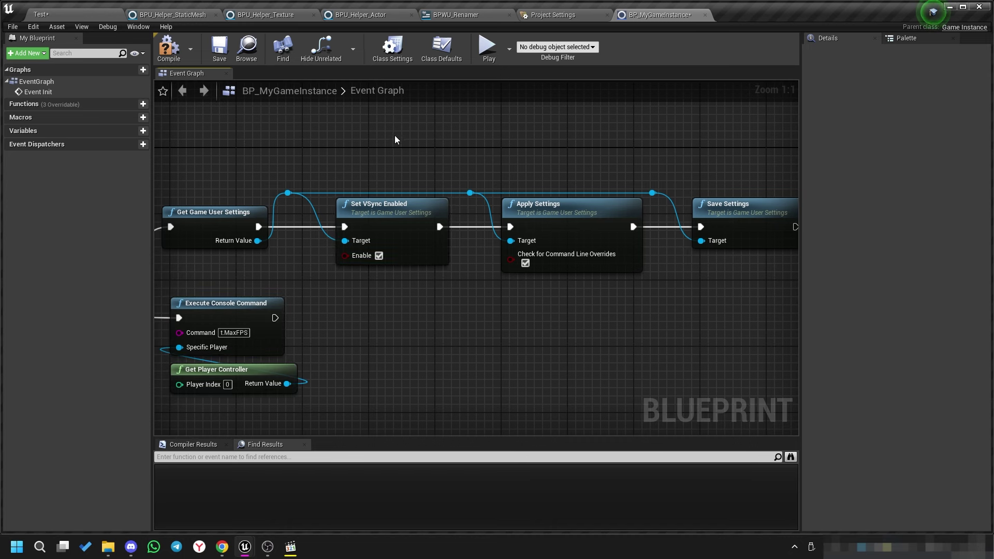
left_click_drag(355, 138, 427, 303)
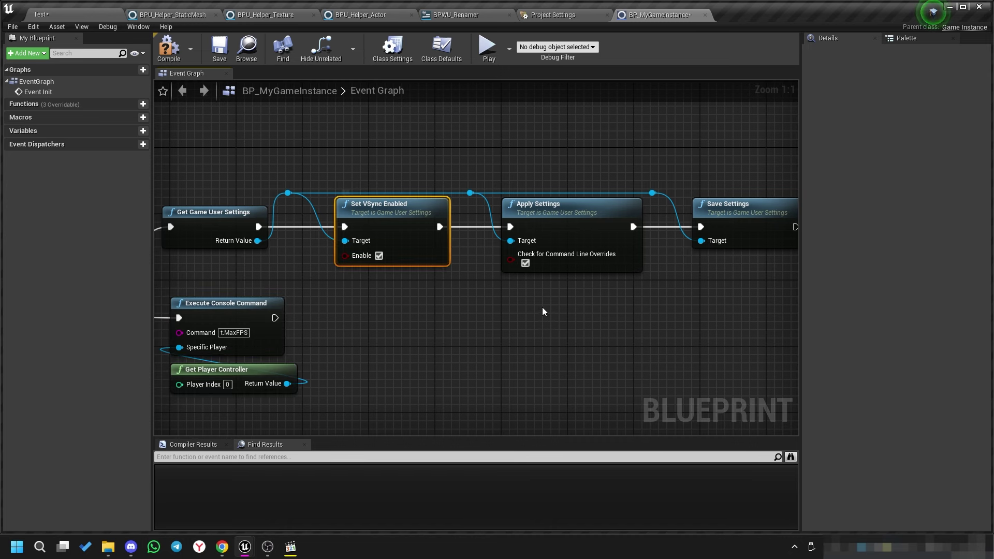
right_click_drag(543, 311, 458, 307)
left_click_drag(458, 134, 495, 216)
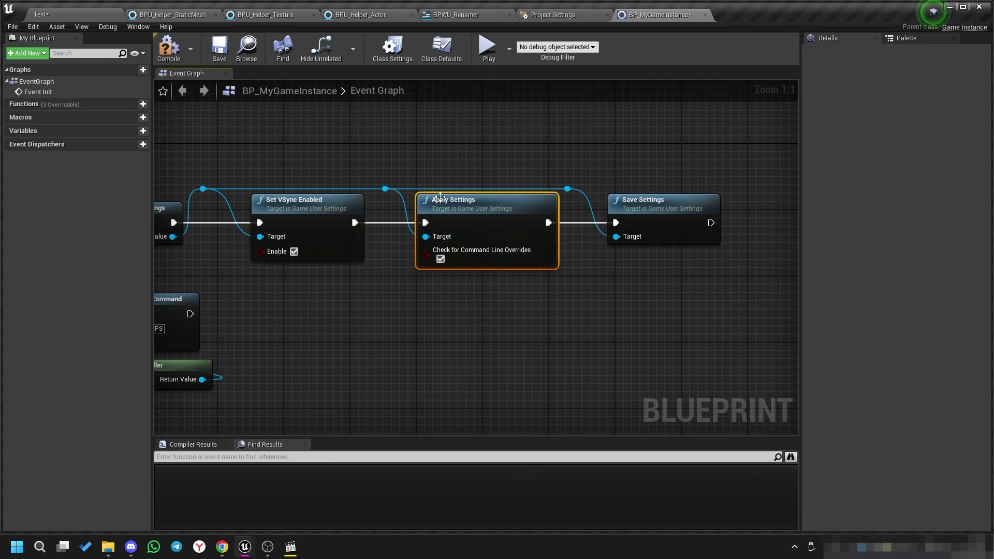
left_click_drag(614, 124, 724, 307)
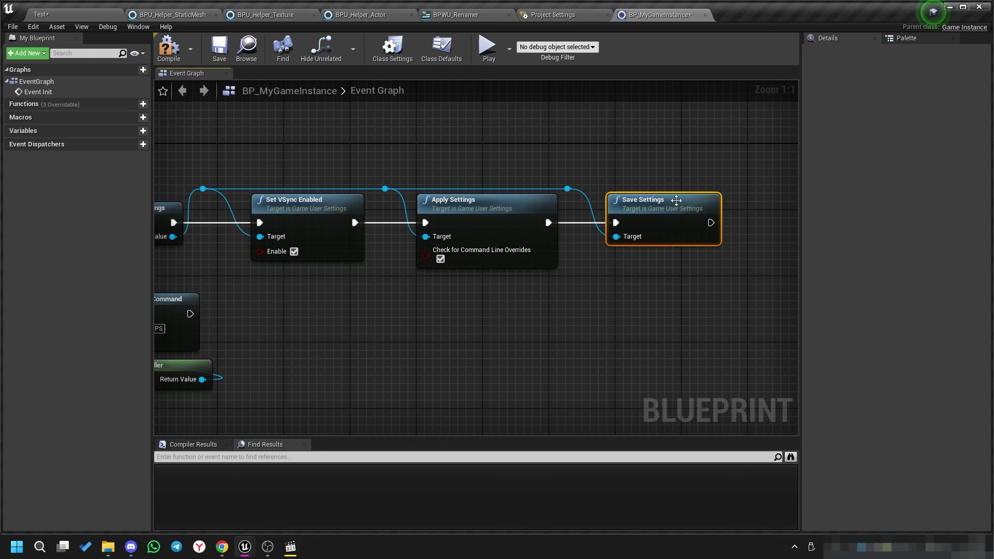
right_click_drag(209, 337, 463, 278)
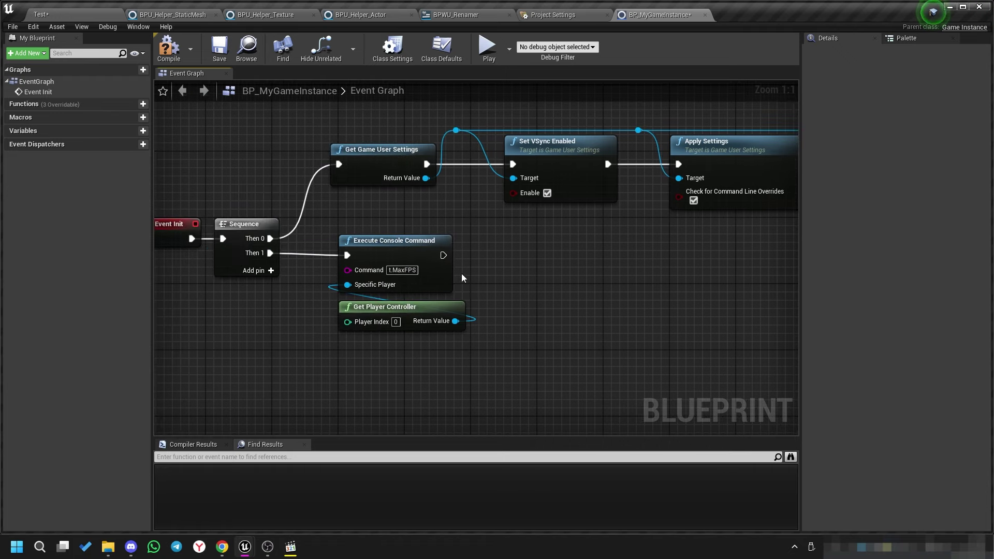
left_click_drag(346, 228, 456, 336)
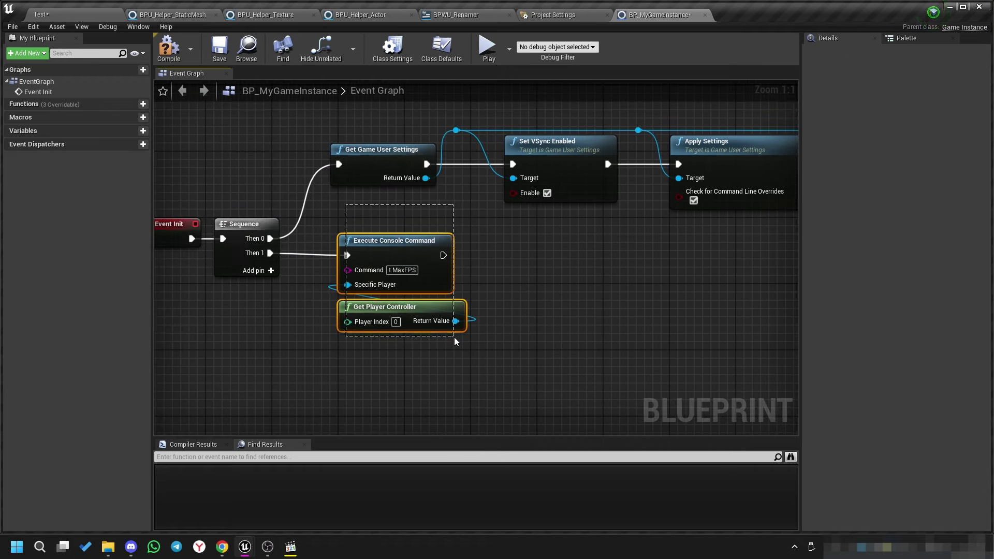
Change the console command to t.MaxFPS 60 and compile the blueprint.
left_click(400, 269)
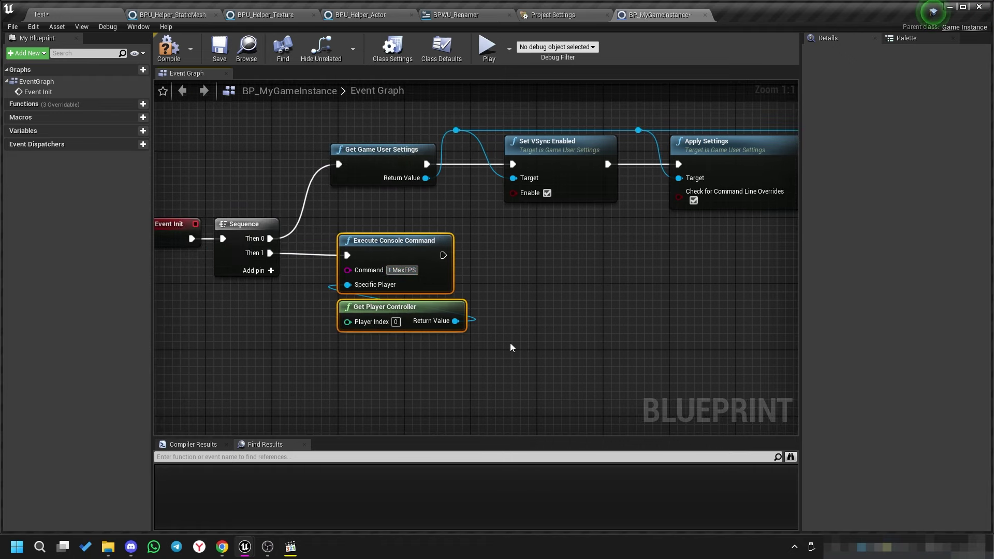
type("60")
key("Return")
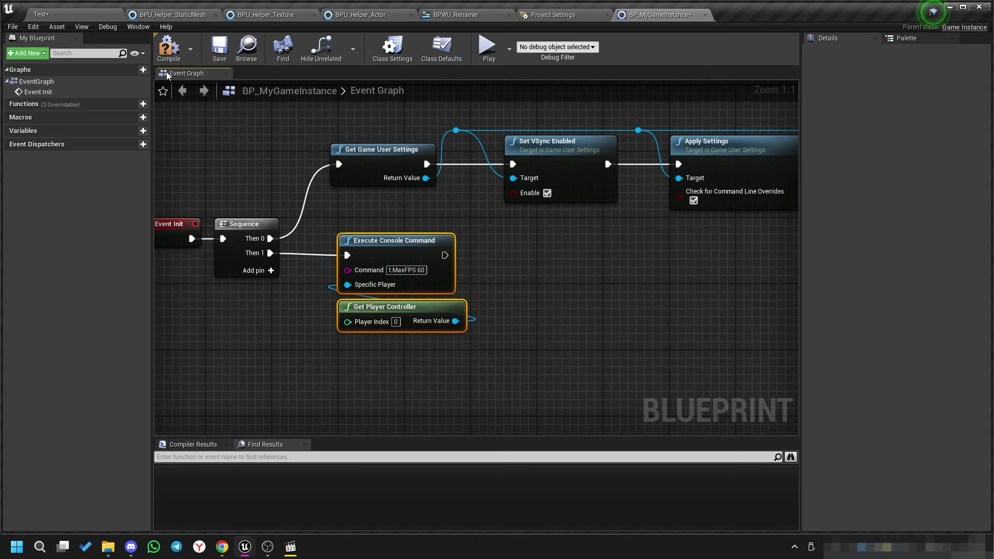
left_click(169, 48)
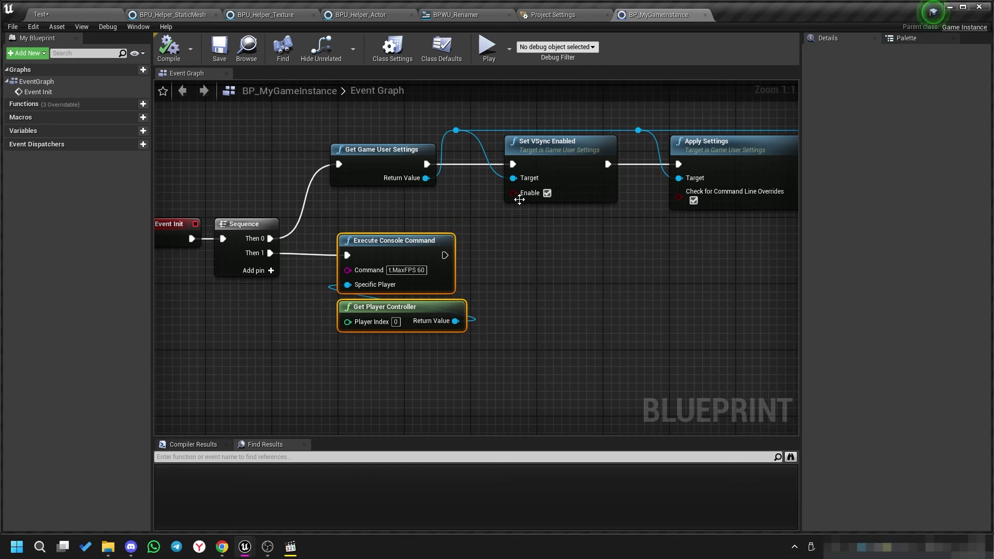
Play-test the Test level to confirm the 60 FPS cap, then return to BP_MyGameInstance.
left_click(70, 16)
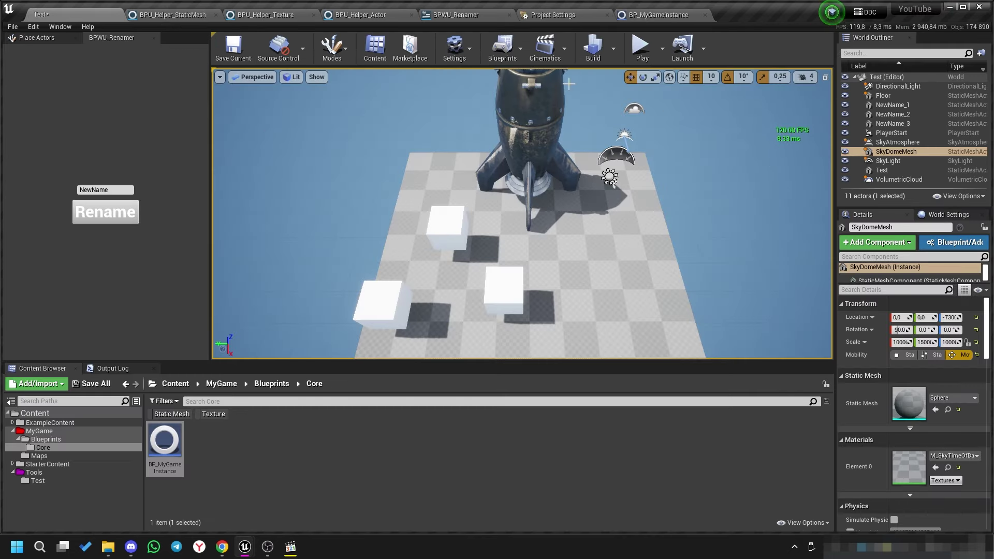
left_click(641, 46)
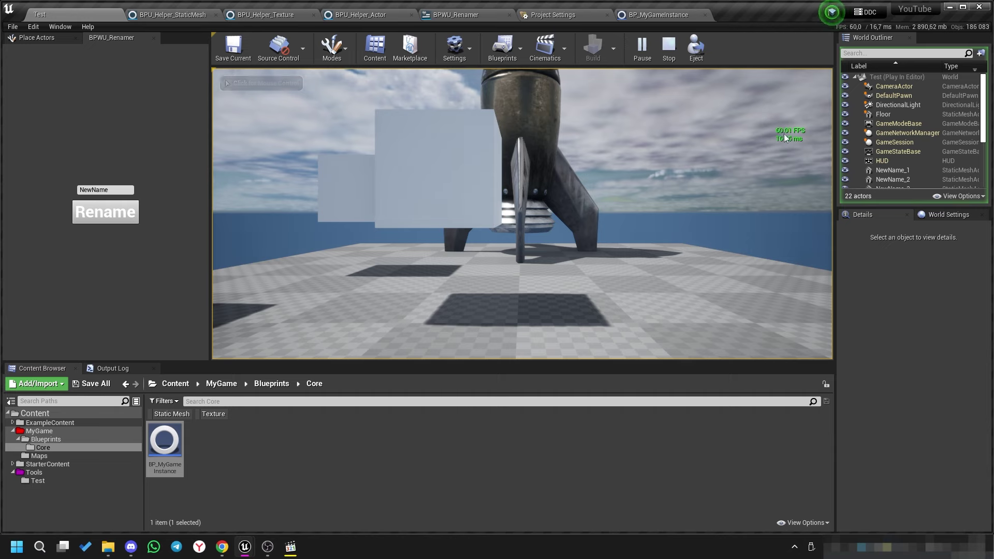
key("Escape")
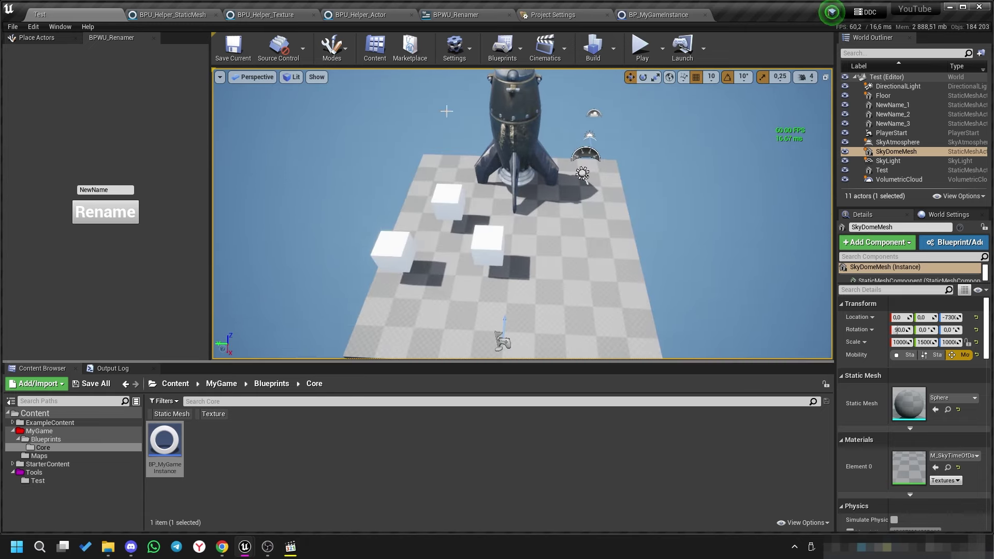
left_click(658, 20)
right_click_drag(401, 399, 500, 284)
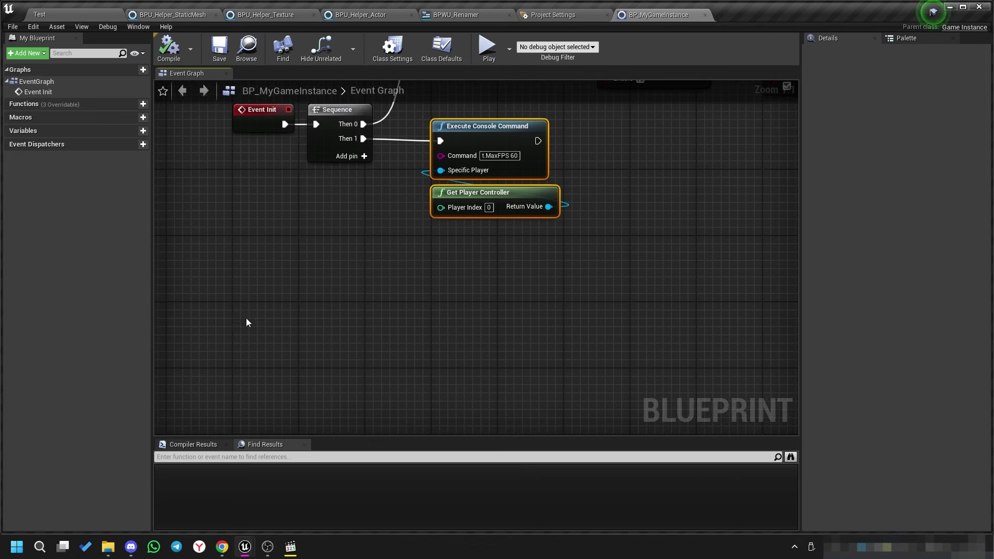
Add a custom event named Benchmark and search 'get game se' from its exec pin.
left_click(933, 12)
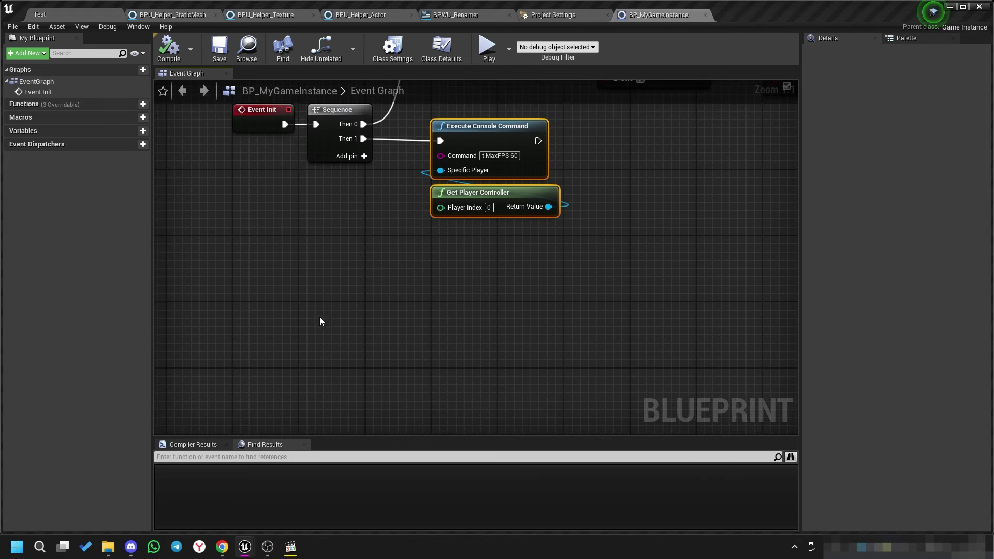
right_click(251, 271)
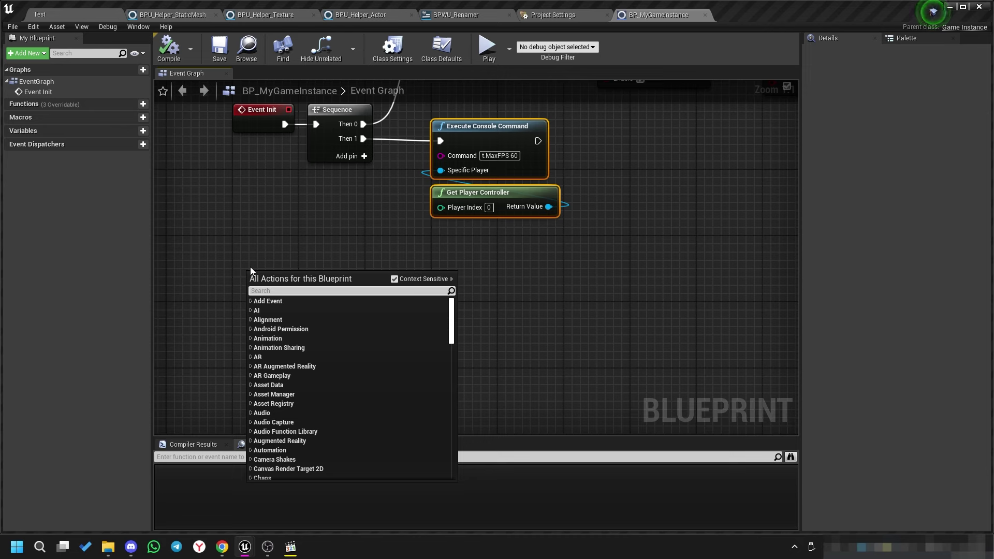
type("custom")
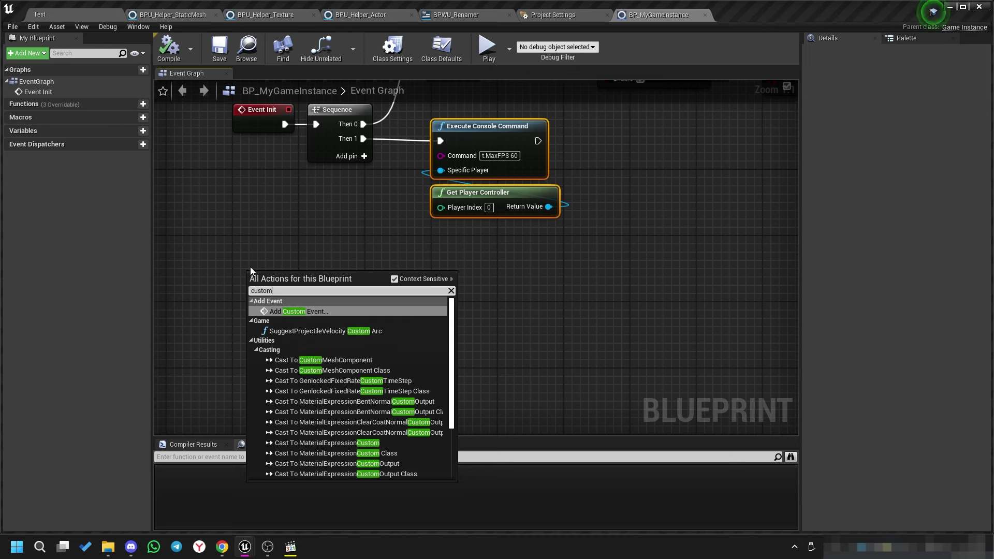
left_click(303, 311)
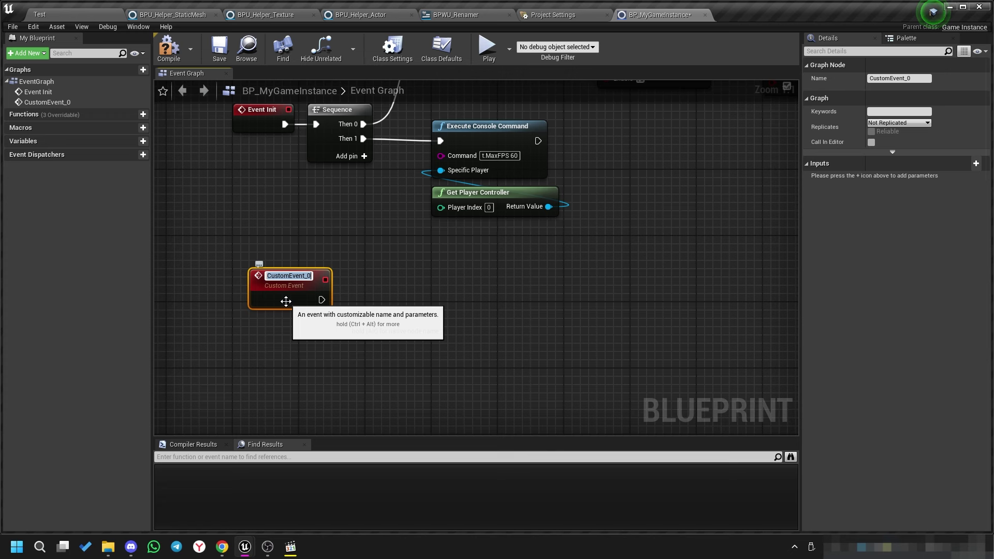
type("Benchma")
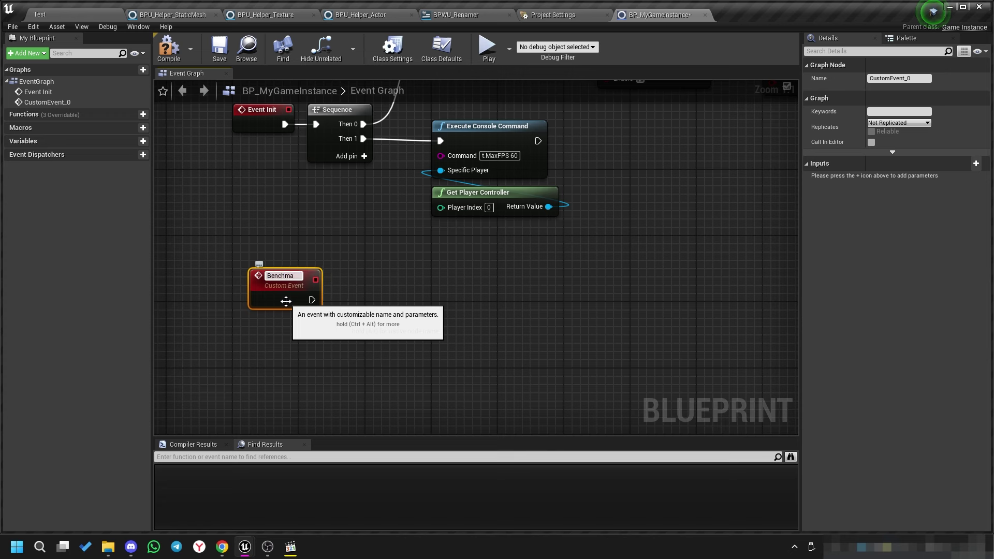
type("rk")
key("Return")
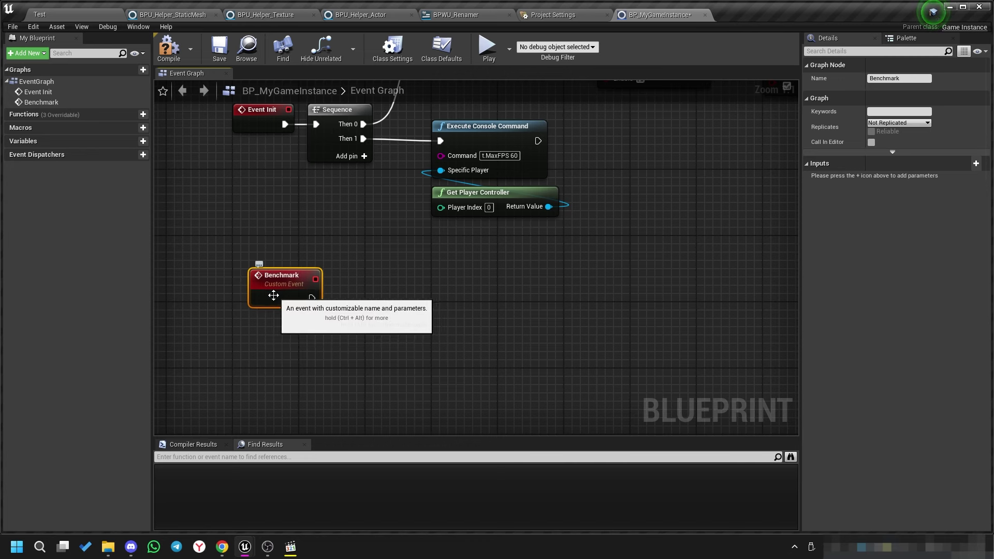
mouse_move(286, 300)
left_mouse_down()
mouse_move(269, 334)
mouse_move(363, 334)
left_mouse_up()
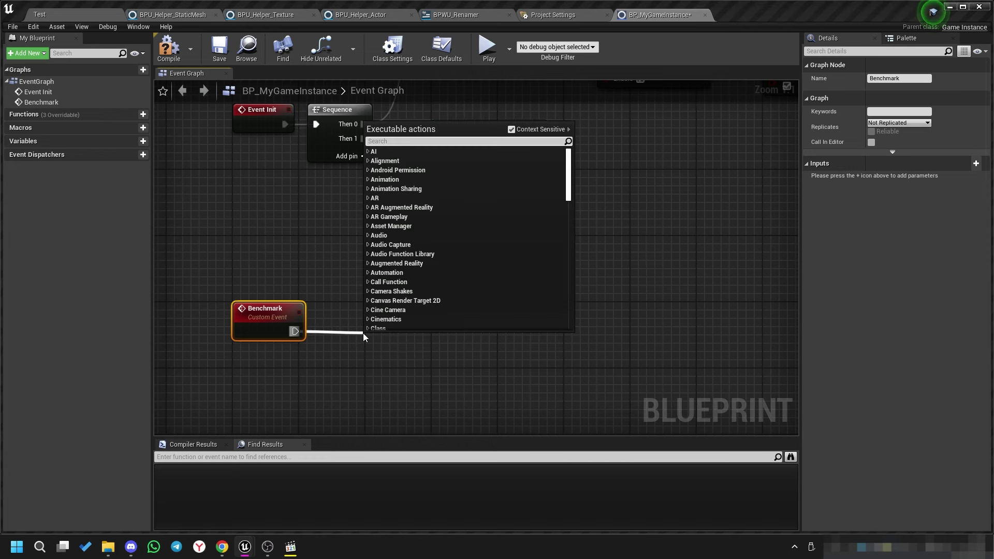
type("get")
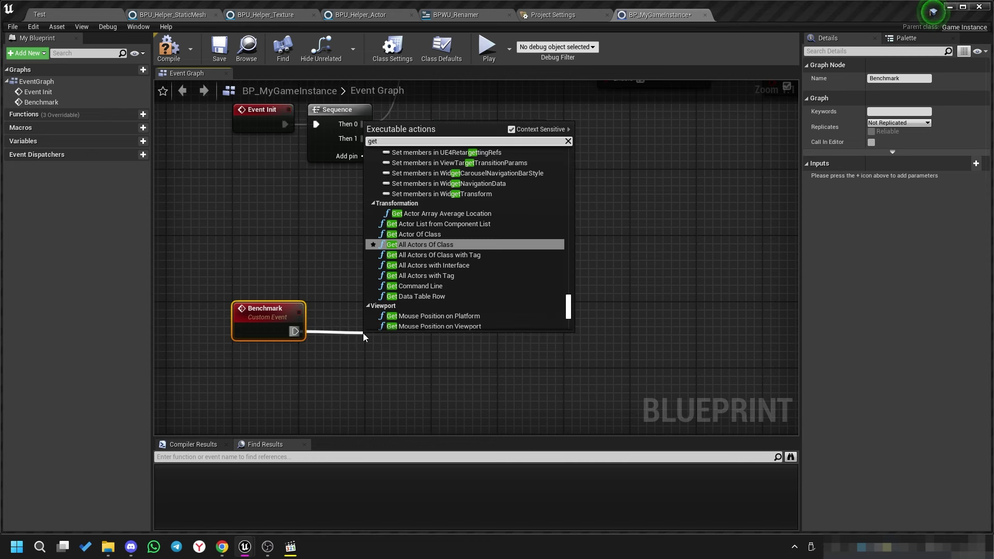
type(" game ")
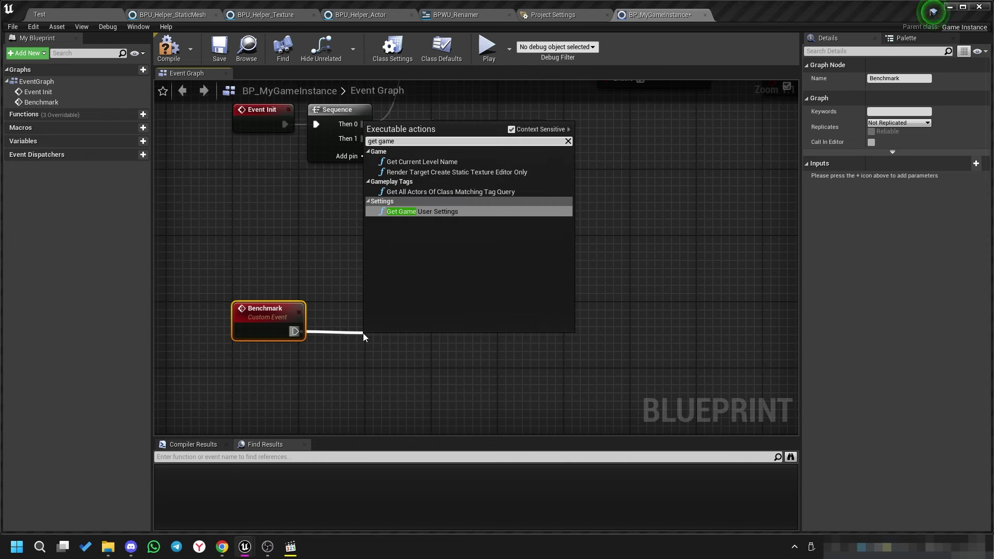
type("se")
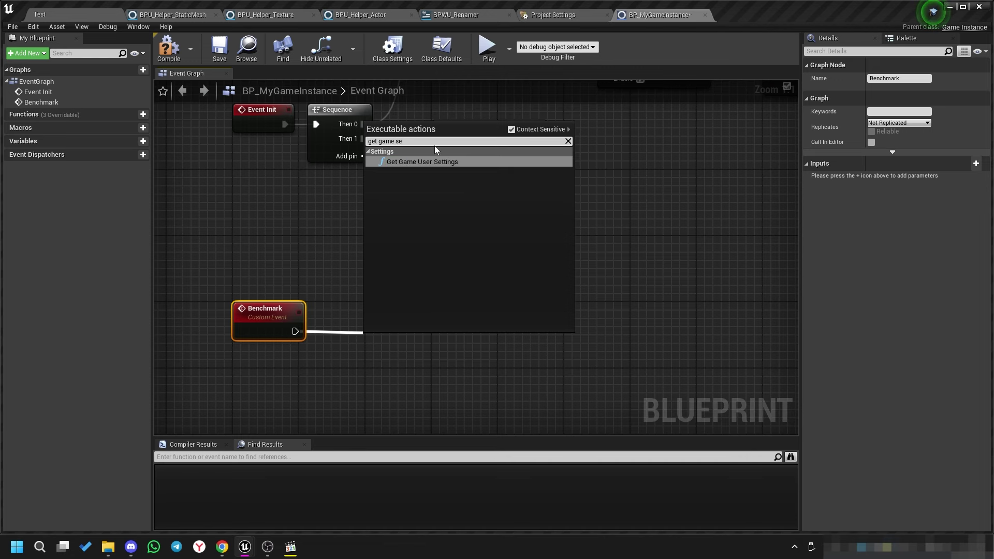
Add Get Game User Settings and wire it into a Run Hardware Benchmark node.
left_click(443, 162)
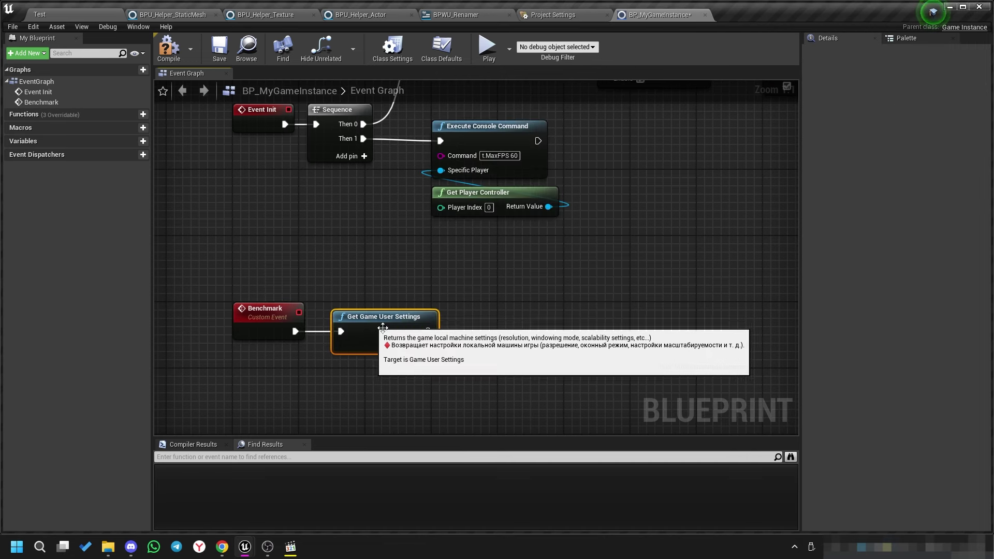
right_click_drag(545, 318, 453, 291)
left_click_drag(337, 318, 408, 306)
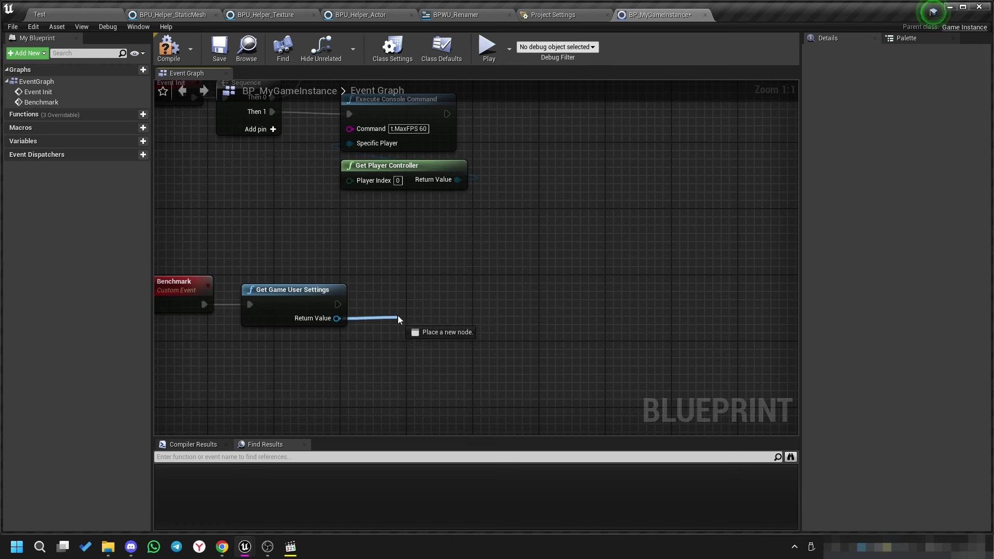
type("ru")
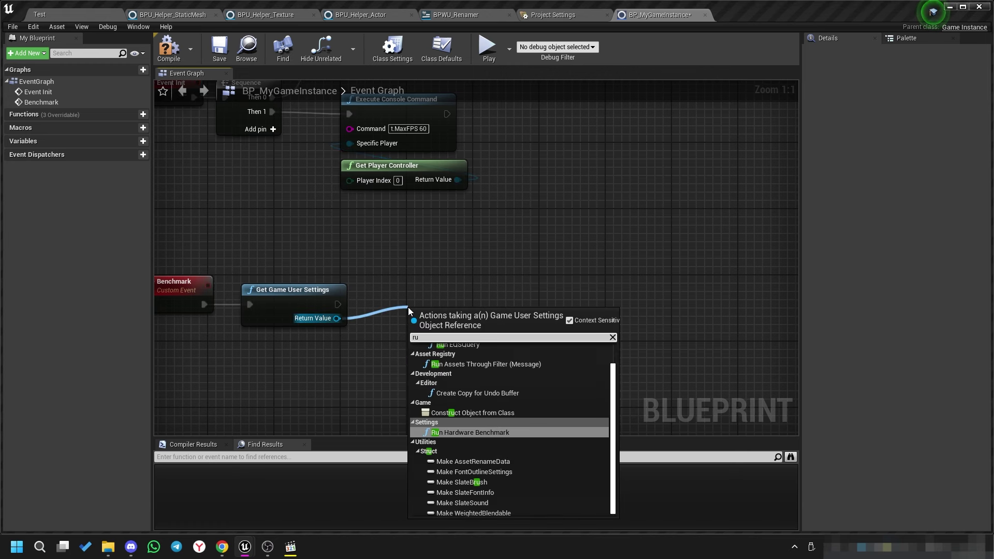
type("n h")
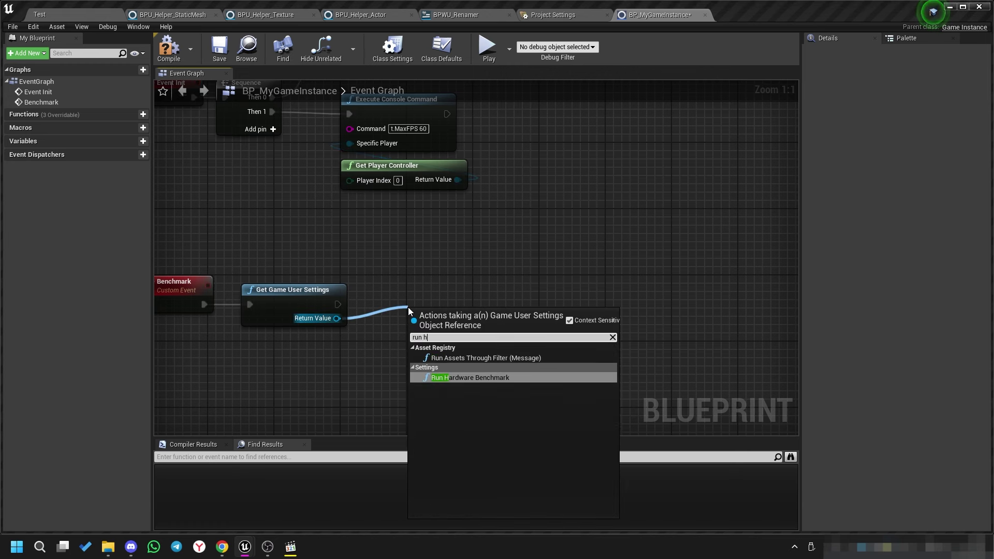
type("ardw")
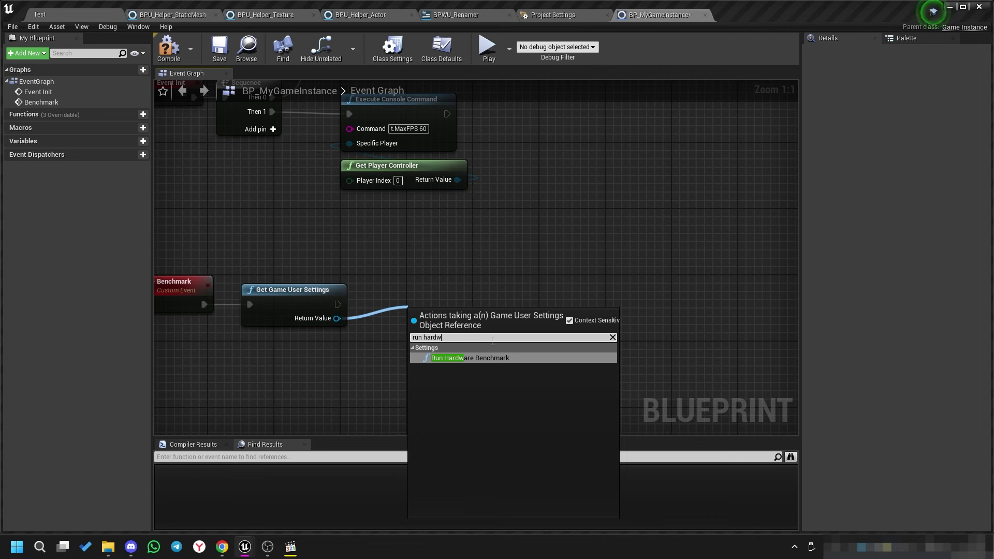
left_click(487, 357)
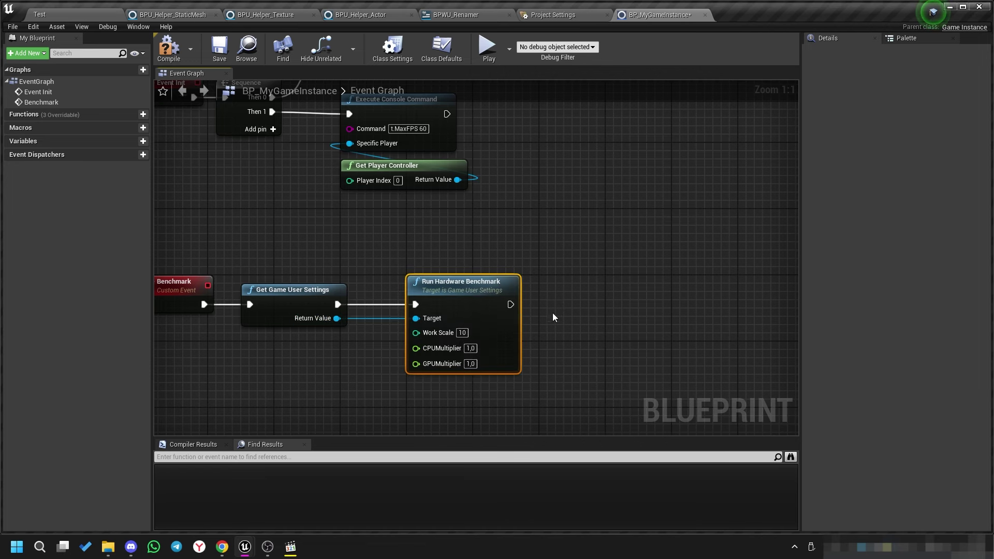
Add Apply Hardware Benchmark Results from the settings Return Value and place it after Run Hardware Benchmark.
right_click_drag(565, 306, 552, 299)
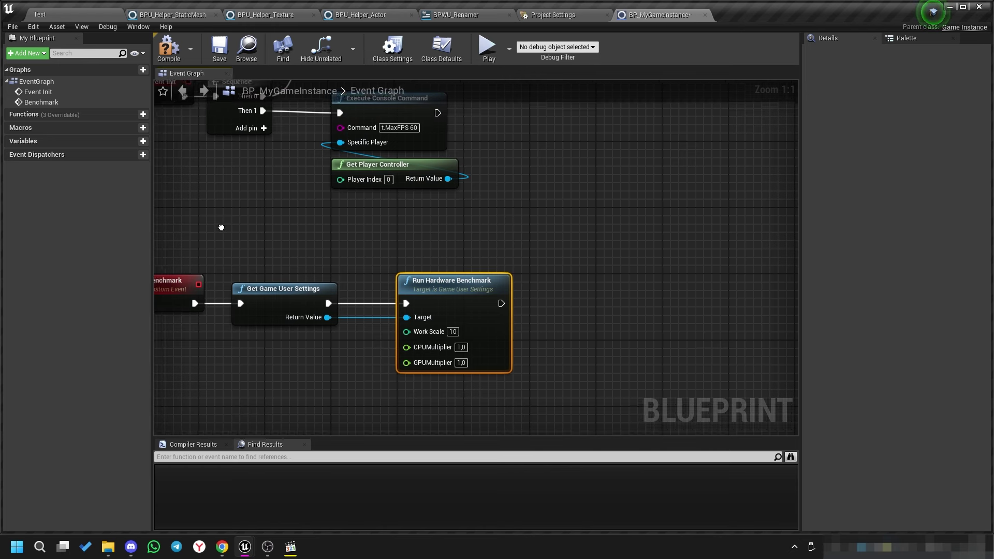
right_click_drag(222, 221, 324, 226)
left_click_drag(257, 234, 590, 370)
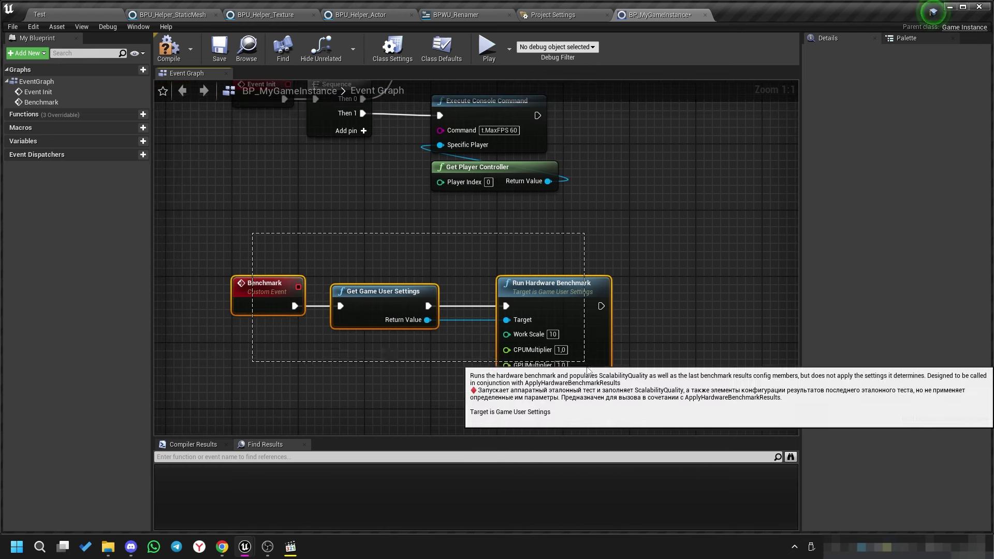
left_click(693, 312)
right_click_drag(693, 312, 564, 296)
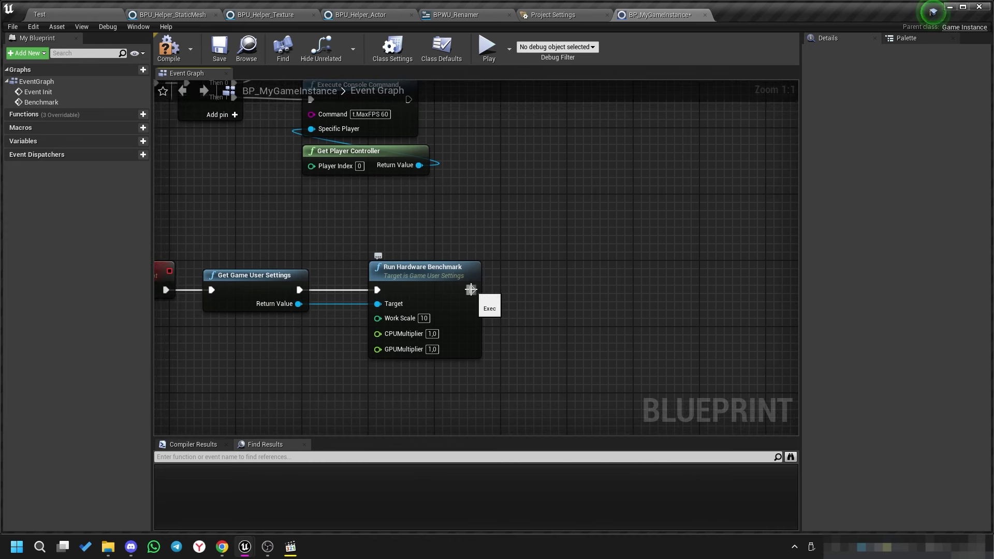
left_click_drag(299, 304, 582, 318)
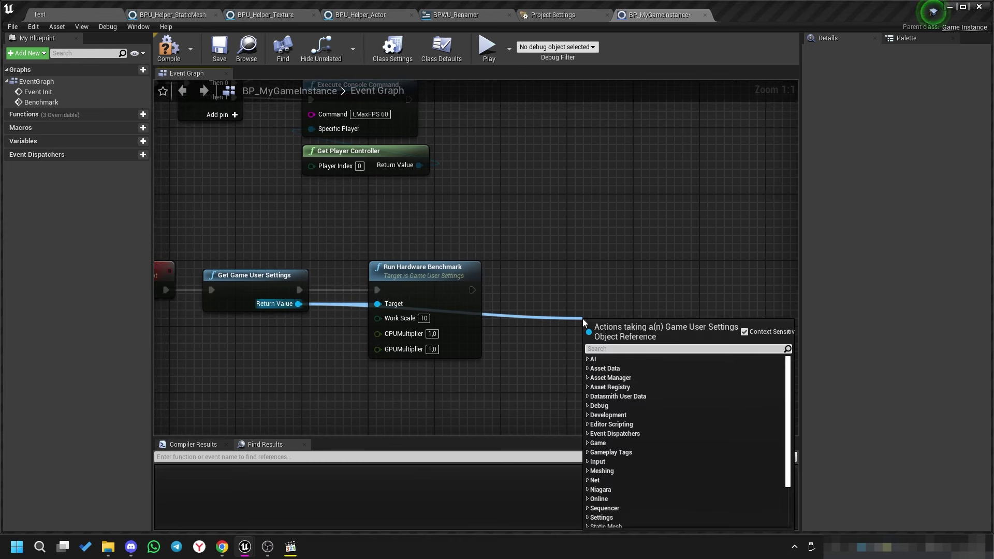
type("apply")
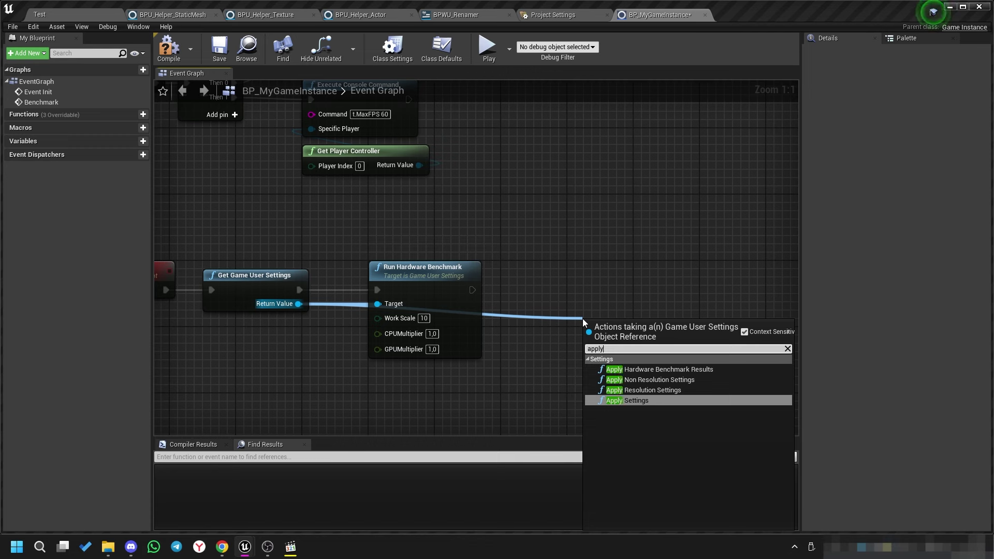
left_click(671, 368)
mouse_move(472, 290)
left_mouse_down()
mouse_move(566, 309)
mouse_move(558, 267)
left_mouse_up()
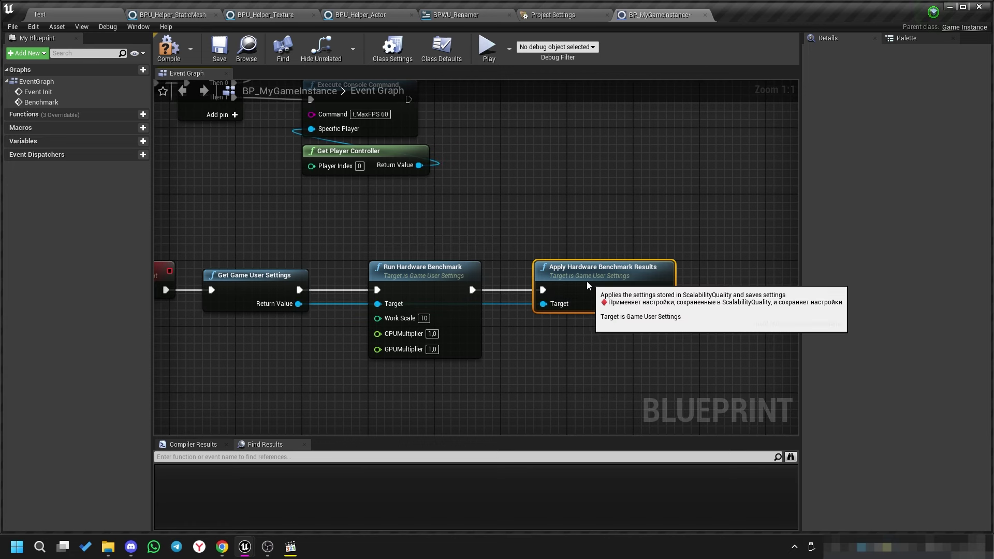
Route the Target wire above the nodes with two reroute knots.
double_click(502, 304)
left_click_drag(504, 303, 495, 256)
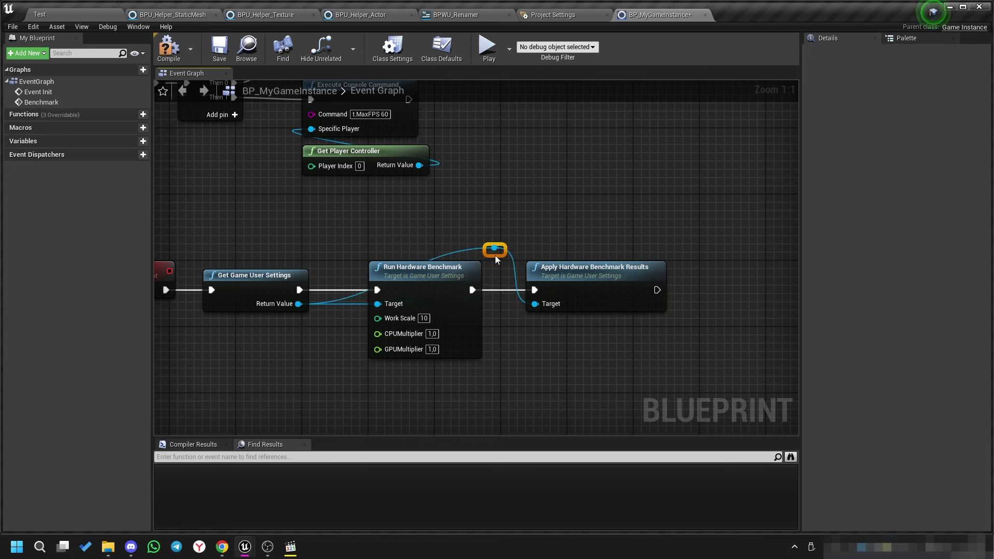
double_click(454, 253)
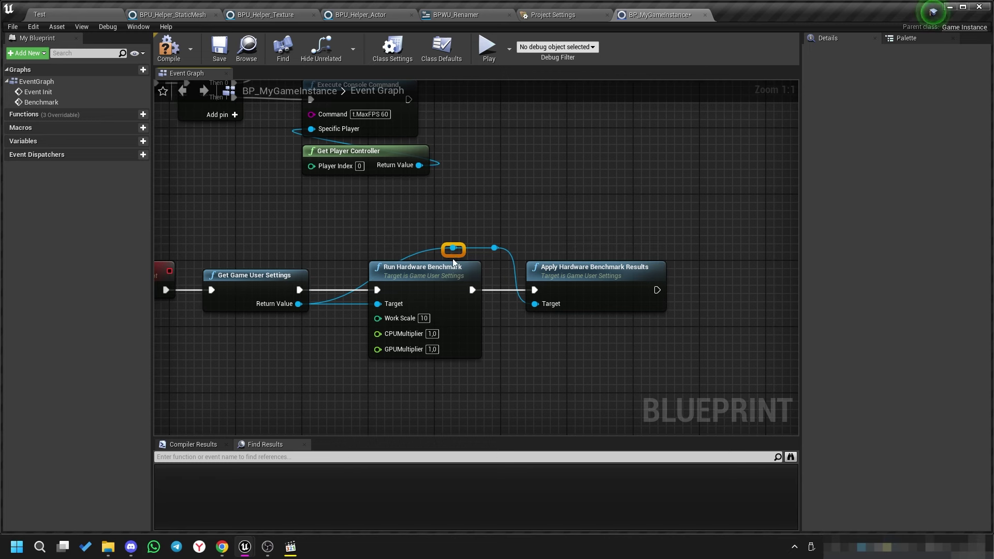
left_click_drag(449, 254, 354, 257)
left_click(402, 228)
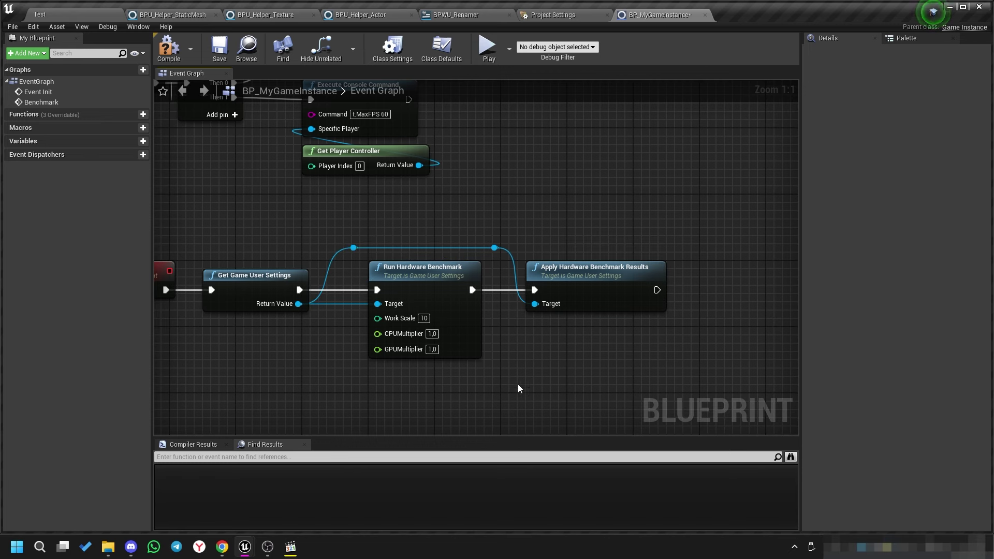
Compile, then call the Benchmark event from a new Then 2 output on the Init Sequence.
key("F7")
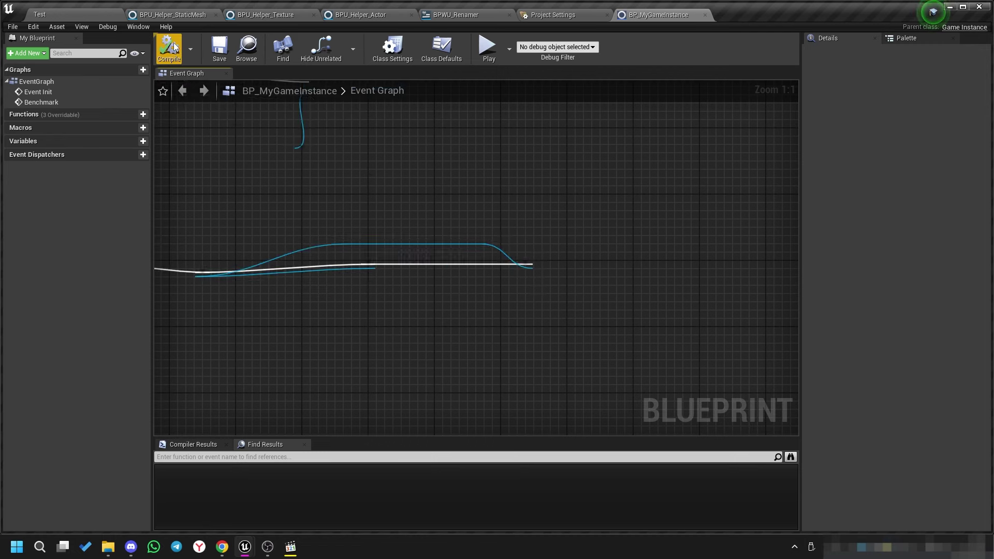
right_click_drag(275, 230, 363, 271)
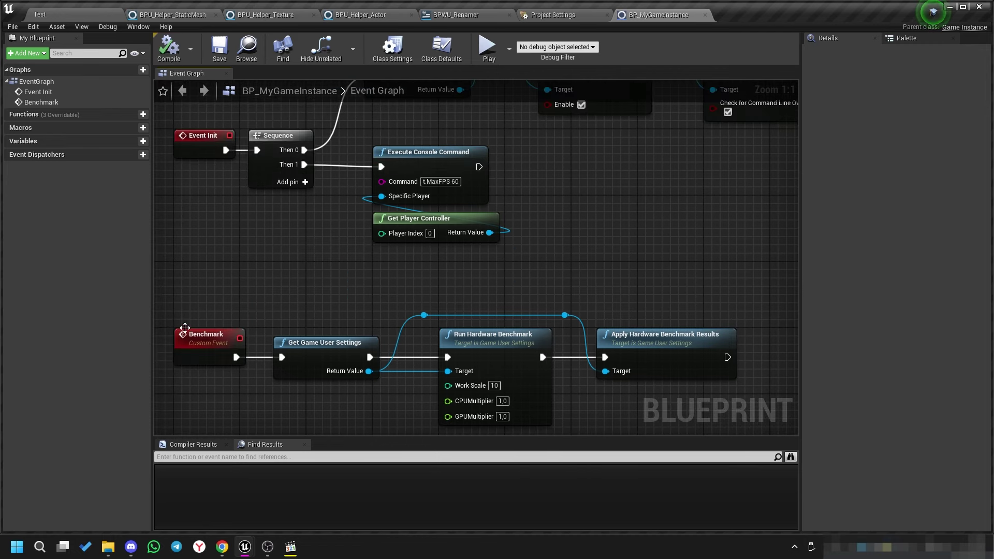
left_click(305, 182)
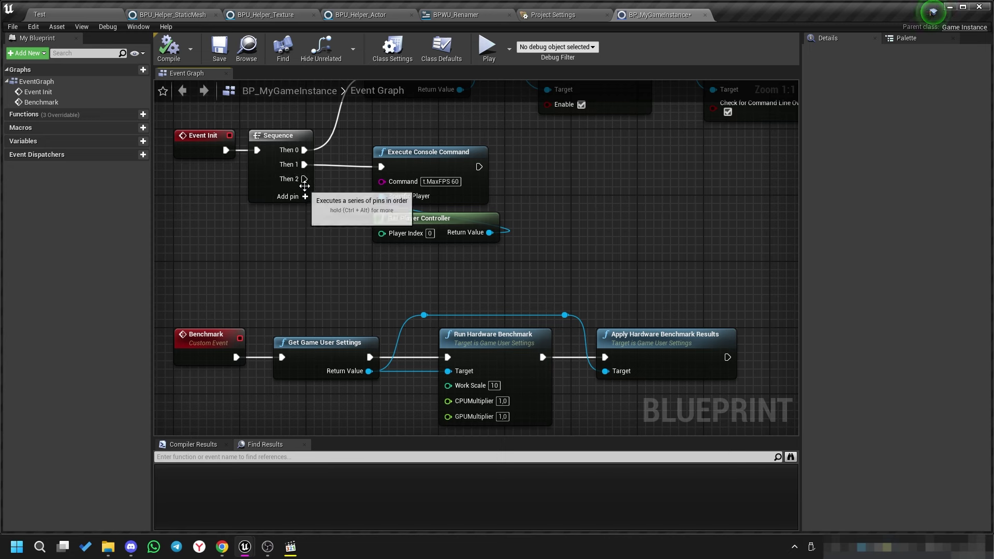
left_click_drag(304, 179, 349, 254)
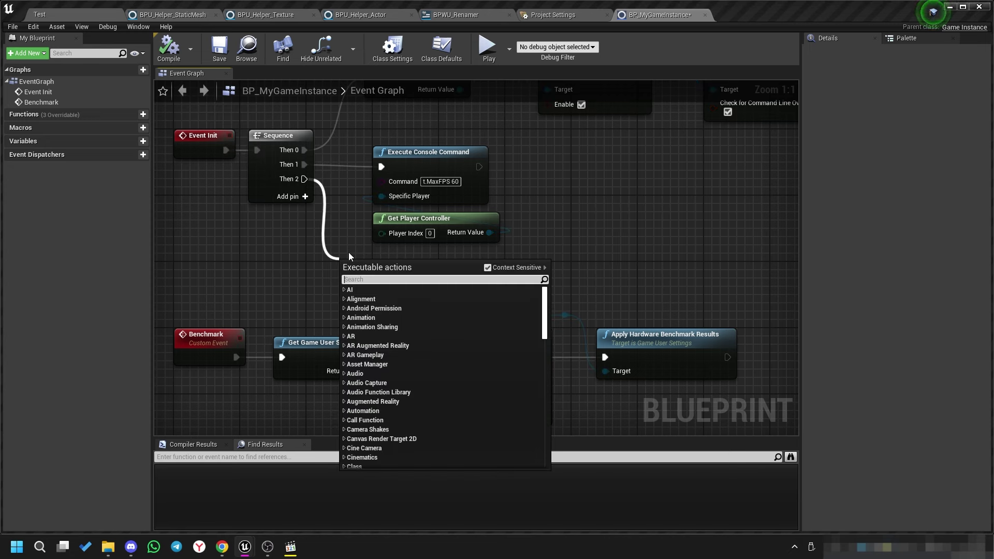
type("bench")
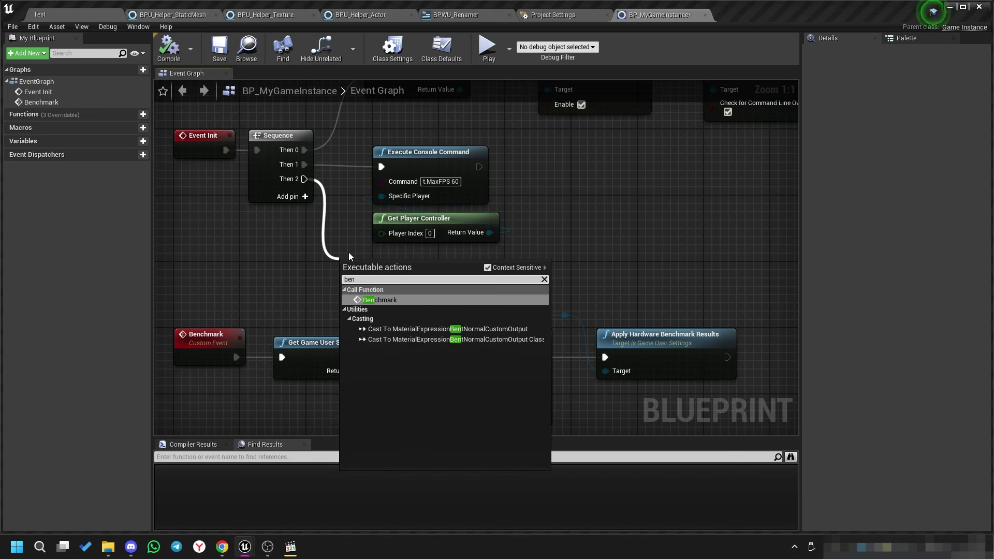
left_click(393, 300)
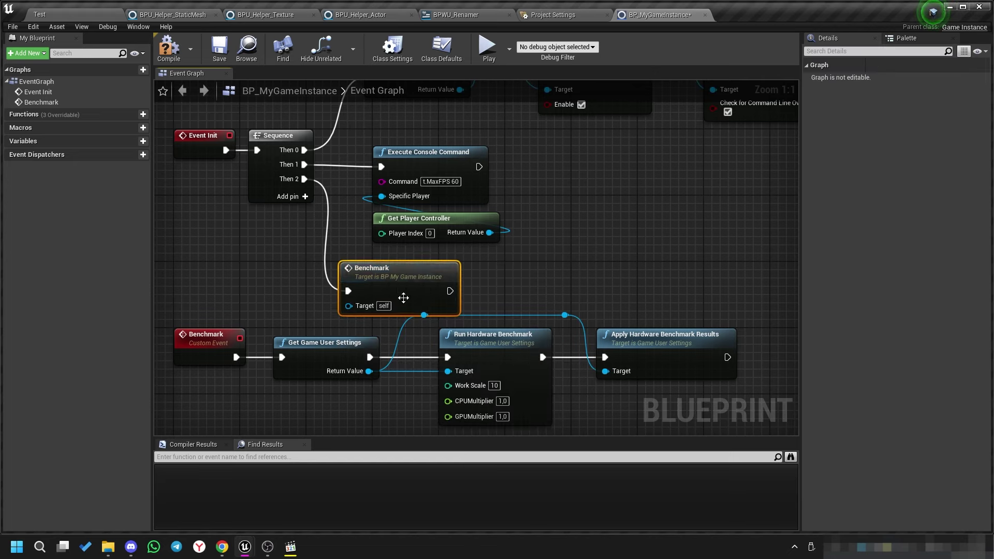
left_click_drag(380, 266, 406, 249)
Tidy the Benchmark call and benchmark node row, then compile the blueprint.
right_click_drag(406, 250, 428, 187)
mouse_move(782, 363)
left_mouse_down()
mouse_move(252, 256)
mouse_move(235, 331)
left_mouse_up()
left_click_drag(418, 207, 424, 231)
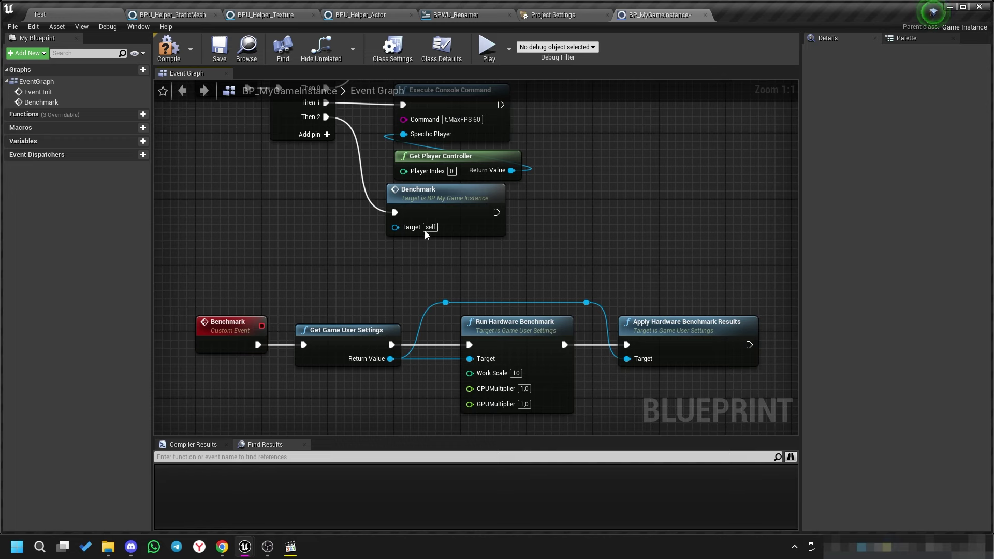
scroll(567, 277, "down", 2)
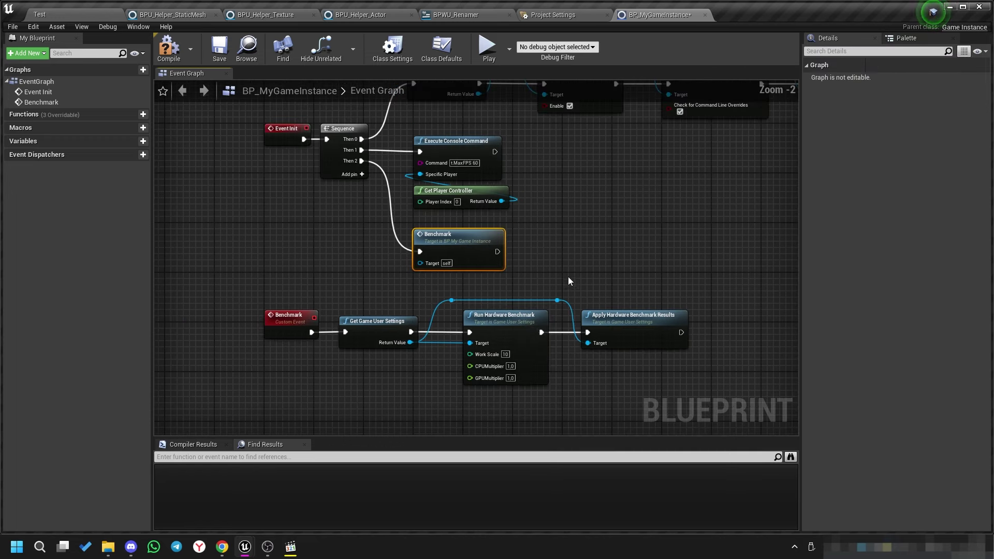
scroll(559, 293, "up", 2)
left_click_drag(640, 205, 687, 351)
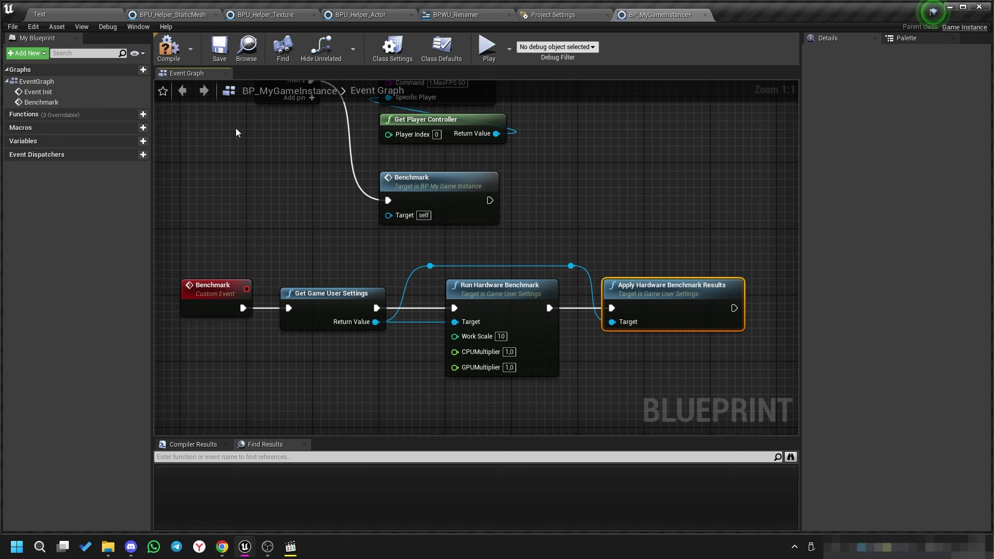
left_click(169, 48)
Marquee-select the Benchmark event's whole node chain, including Apply Hardware Benchmark Results.
scroll(689, 260, "down", 2)
scroll(604, 352, "up", 2)
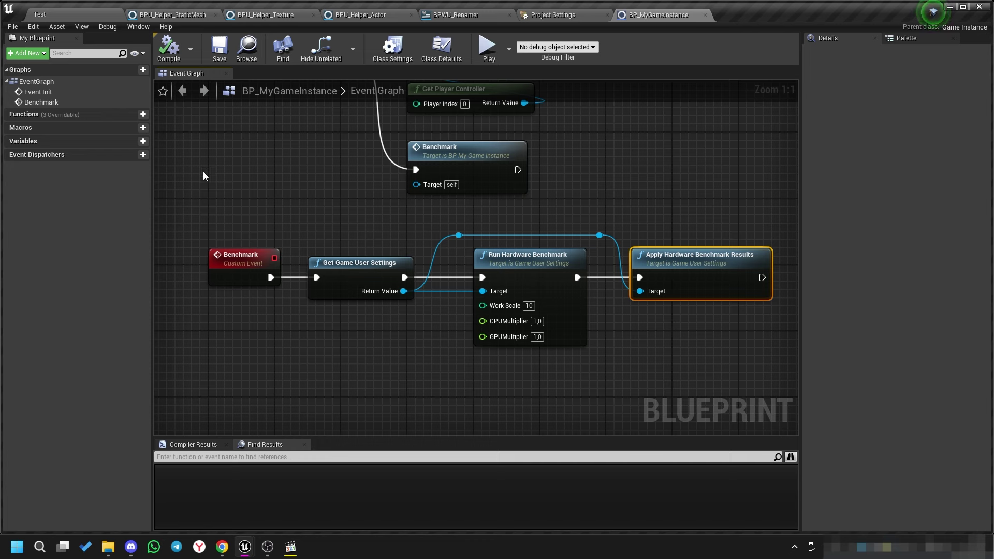
left_click_drag(230, 213, 688, 365)
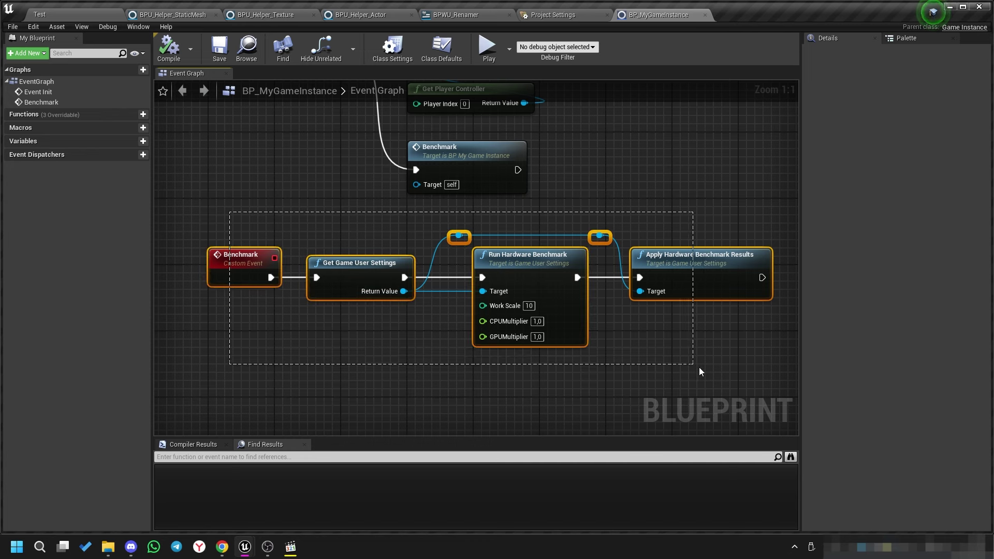
left_click_drag(688, 365, 723, 378)
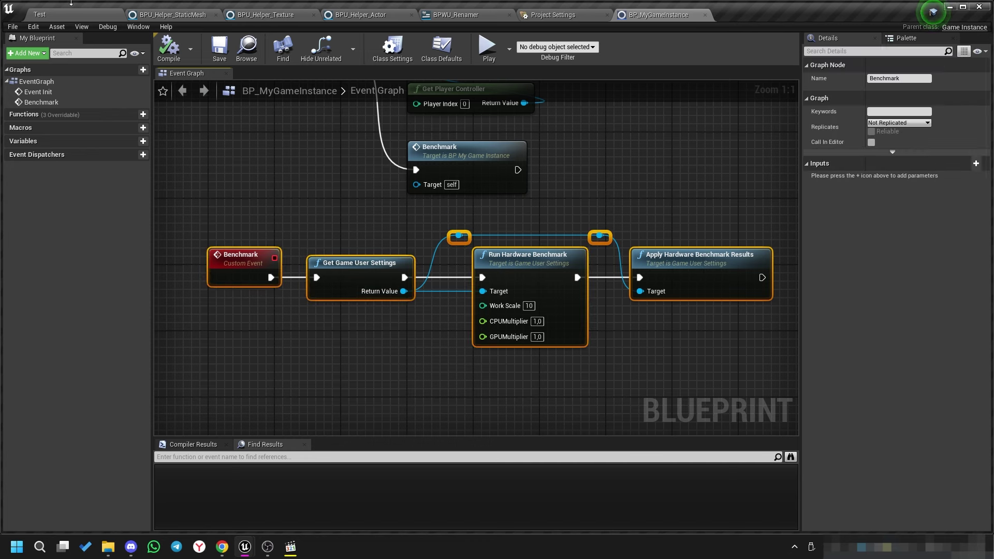
left_click(62, 20)
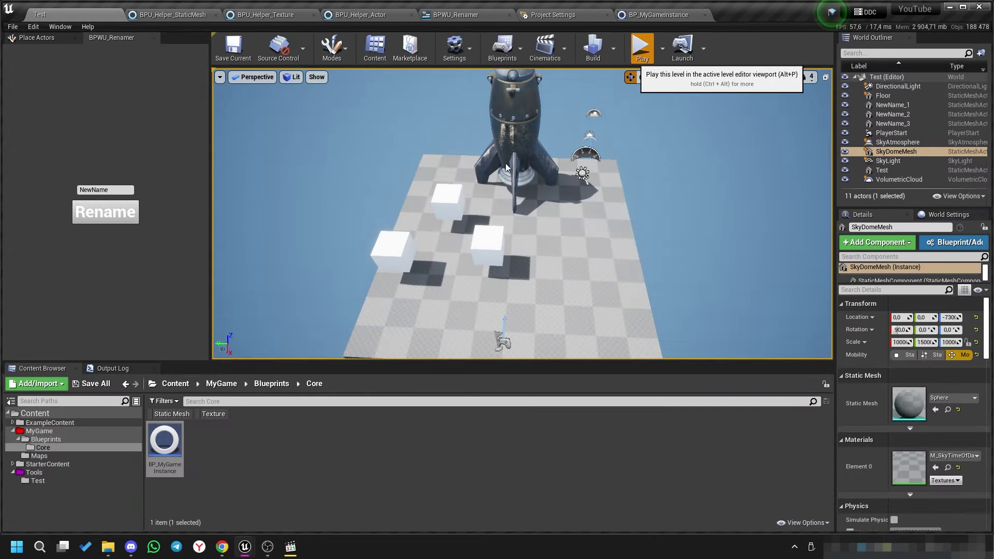
Run a quick Alt+P play test, stop it, and view Event Init in BP_MyGameInstance.
key("alt+p")
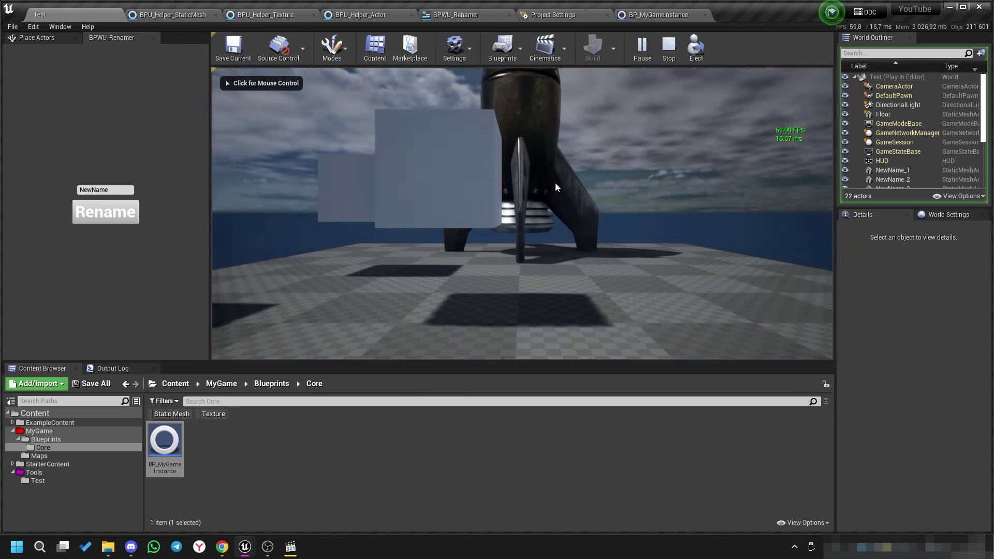
left_click(668, 53)
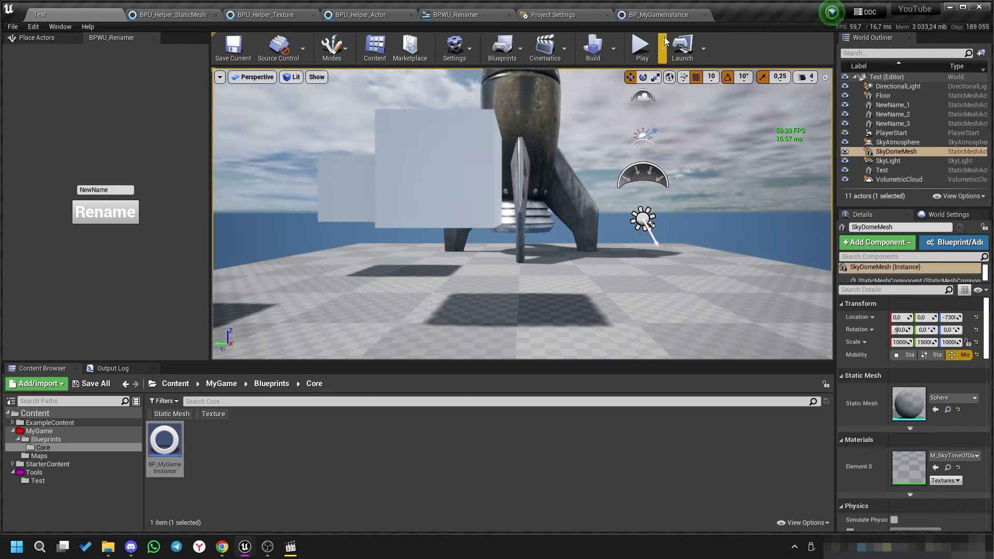
left_click(648, 16)
right_click_drag(333, 273, 330, 369)
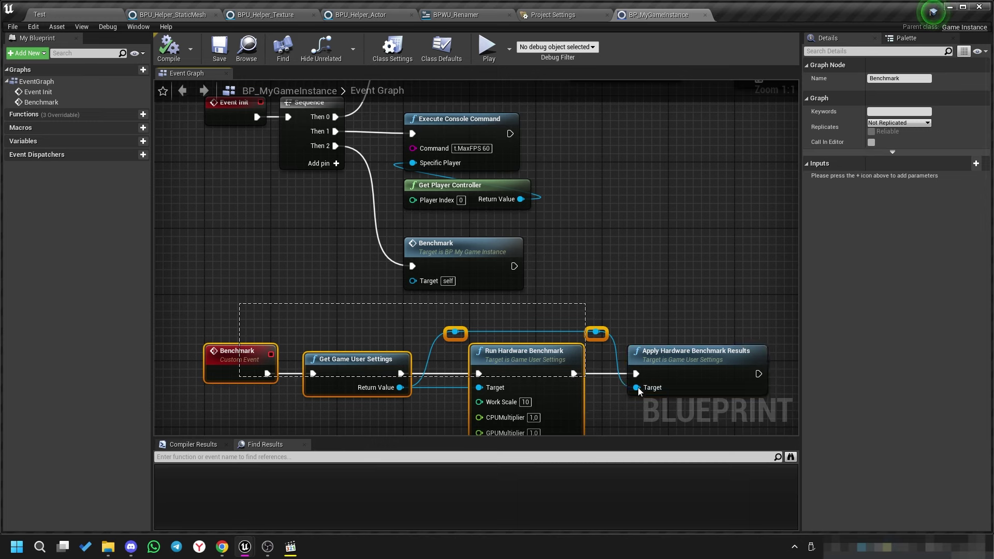
Break the Then 2 link to the Benchmark call, move the call aside, and recompile.
right_click_drag(655, 318, 613, 279)
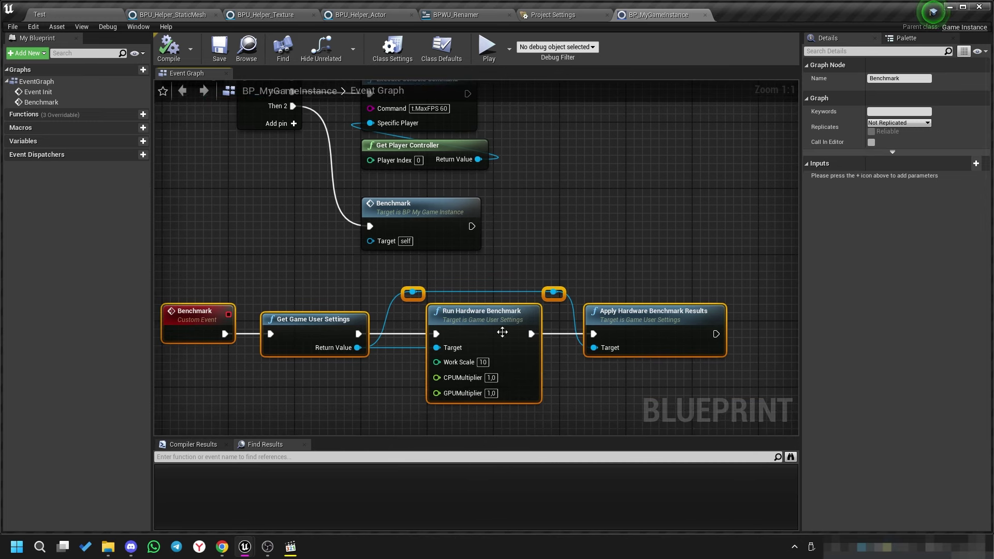
right_click_drag(280, 219, 315, 294)
left_click(327, 181, "alt")
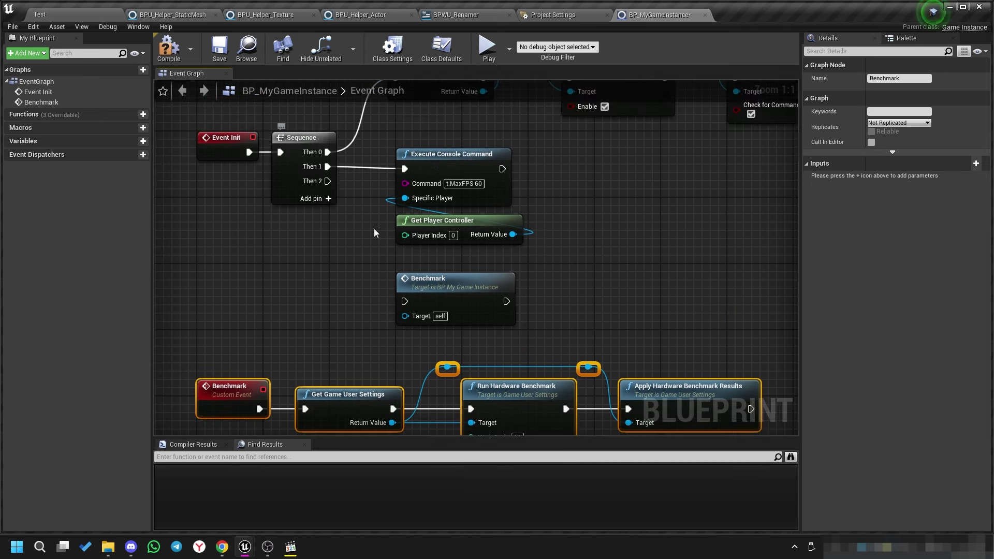
left_click_drag(446, 295, 519, 295)
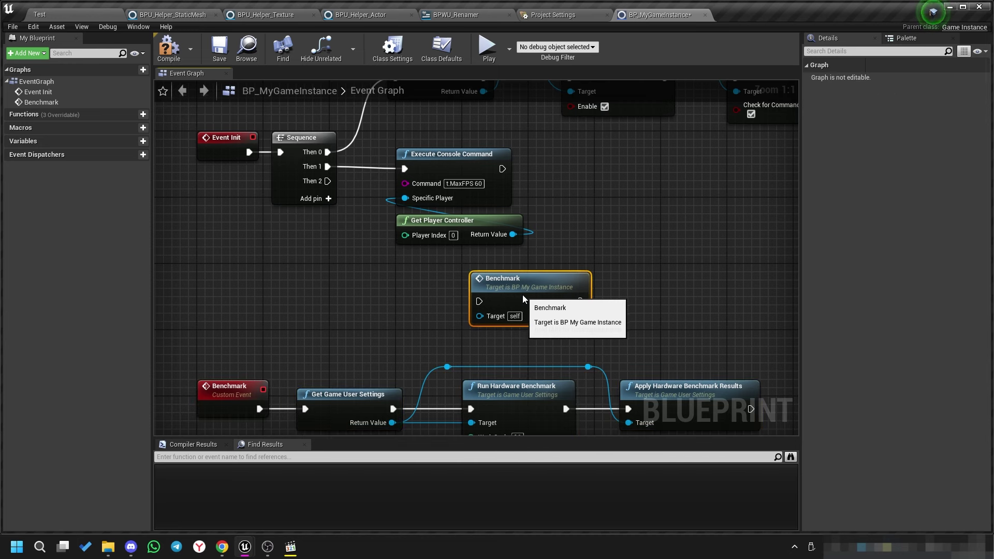
right_click_drag(684, 364, 623, 305)
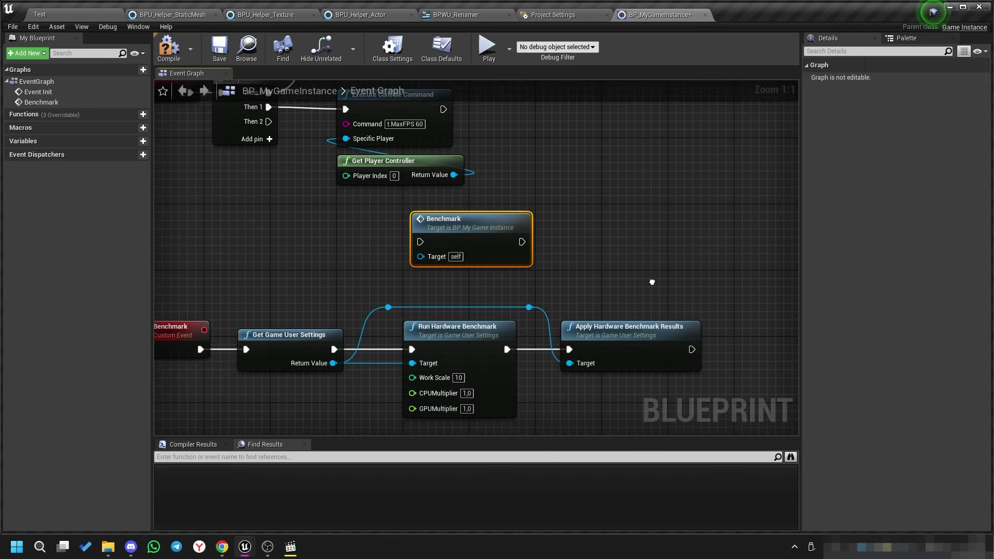
left_click_drag(187, 291, 659, 383)
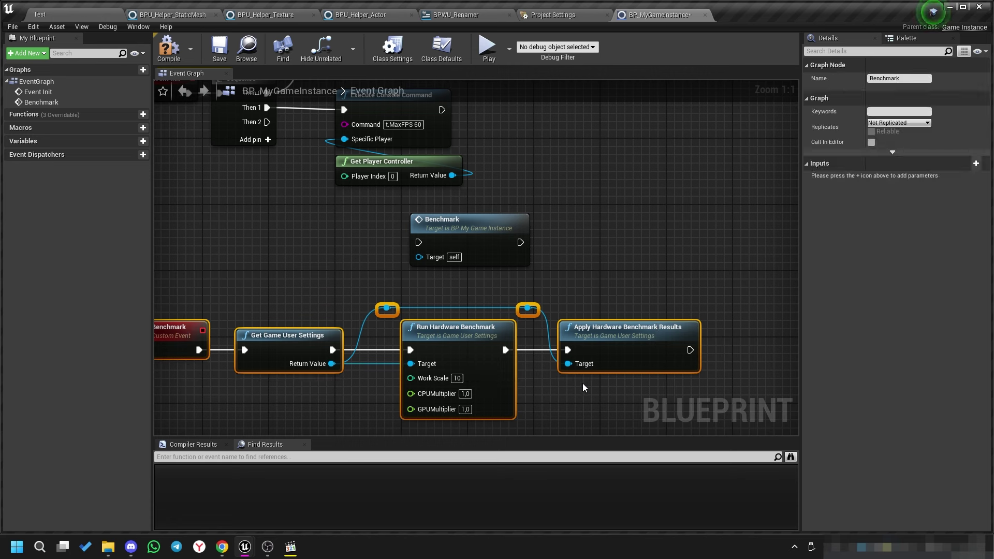
left_click(570, 397)
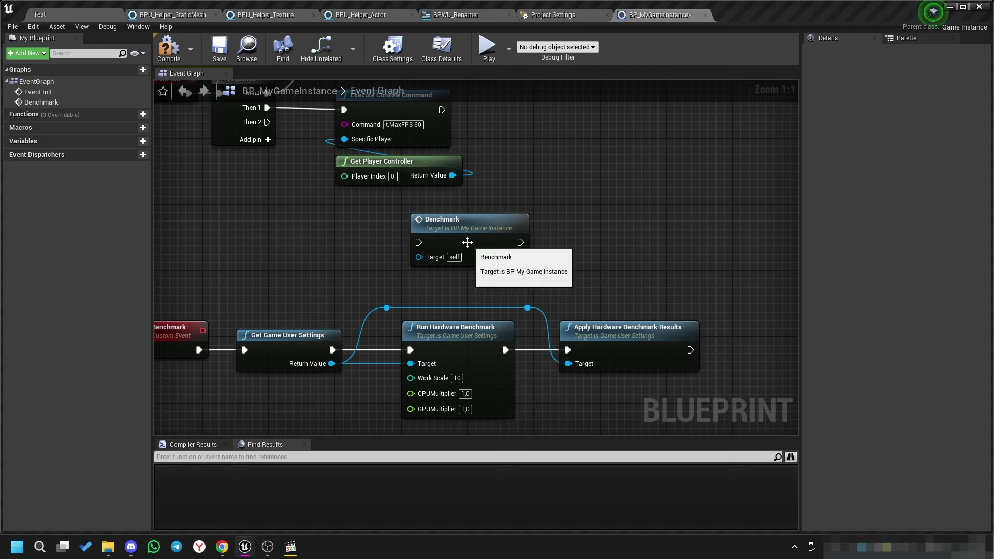
left_click(171, 53)
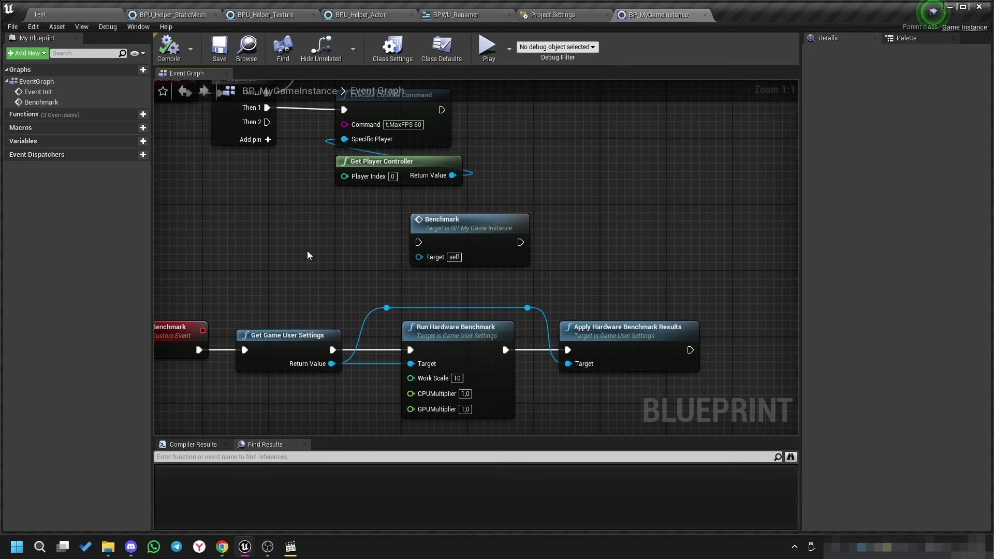
Run WBP_Optimization from the Content Browser as an editor utility widget.
left_click(78, 12)
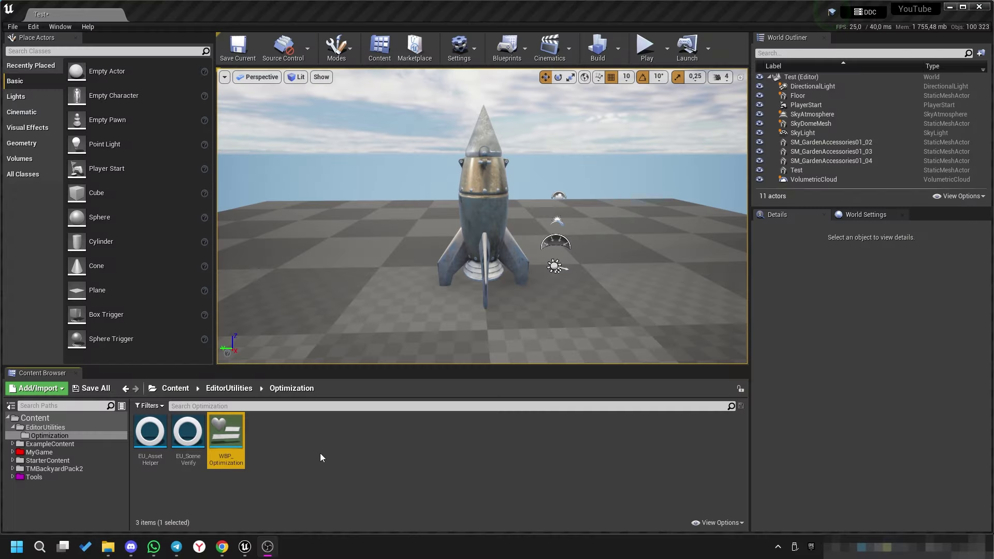
left_click(320, 453)
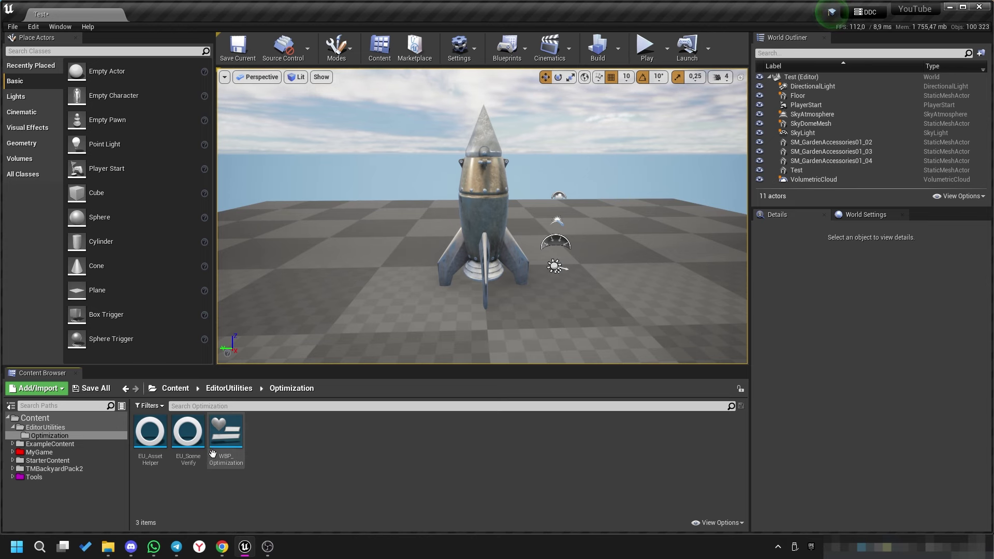
left_click(227, 435)
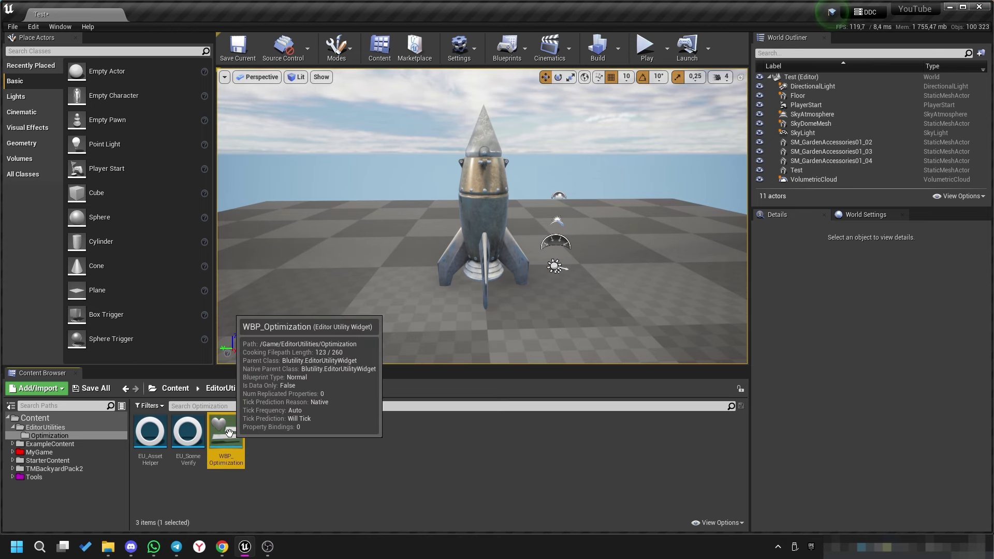
right_click(228, 432)
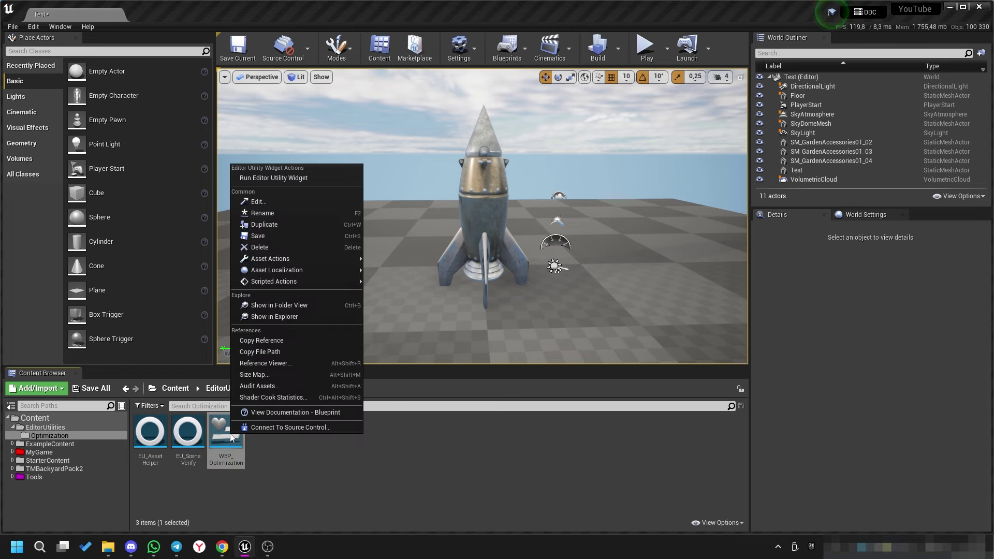
left_click(248, 181)
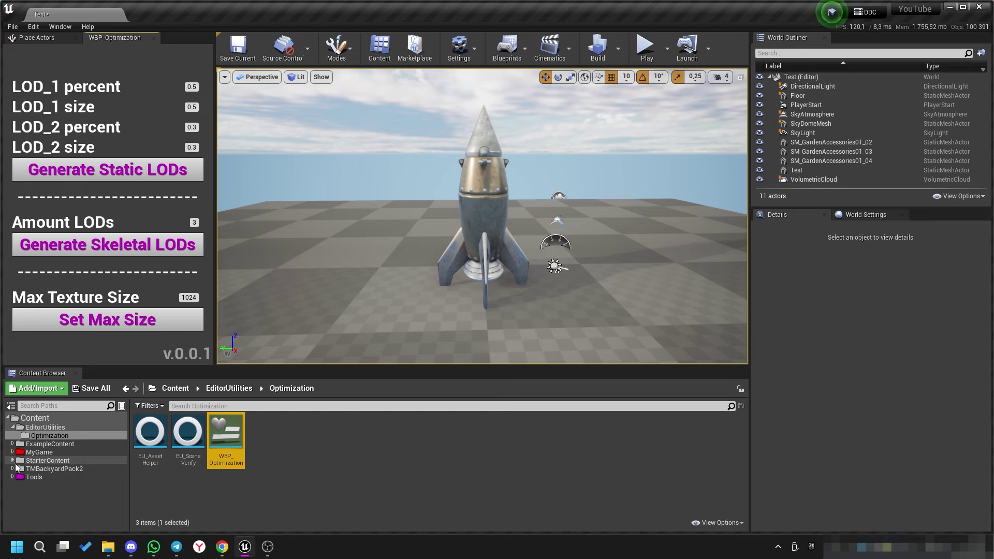
Select the rocket, locate its SM_Rocket mesh, and set the widget's Amount LODs value.
left_click(485, 233)
left_click(892, 409)
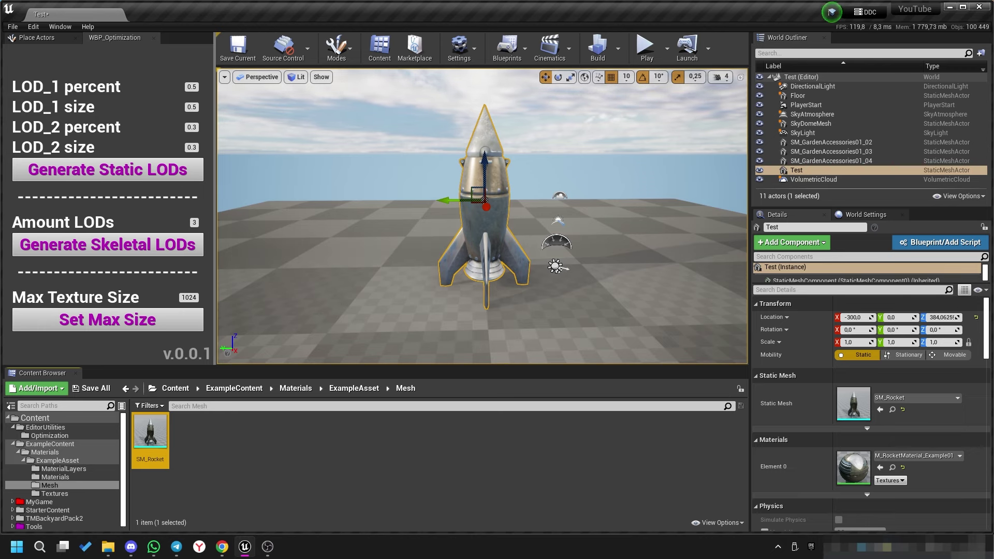
scroll(494, 293, "down", 5)
key("f")
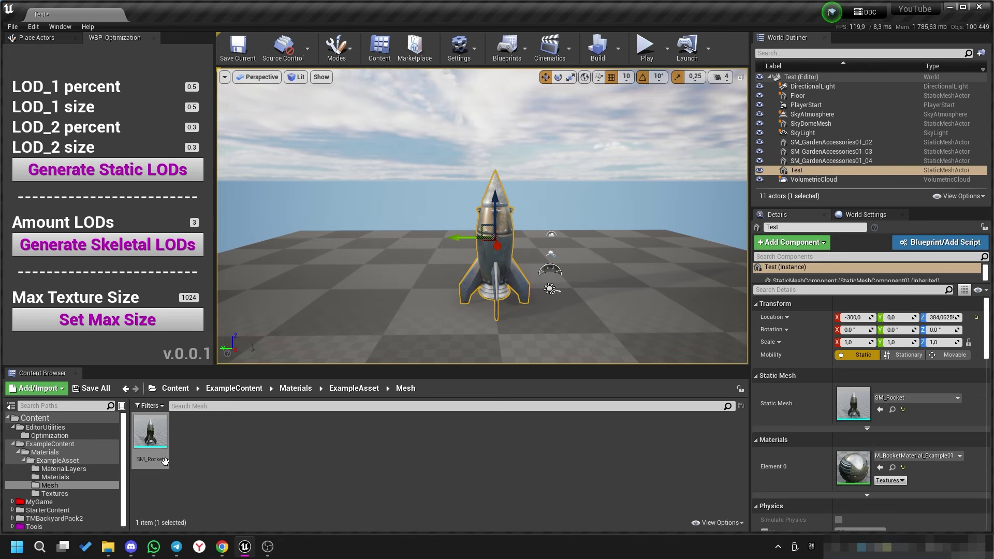
left_click(400, 470)
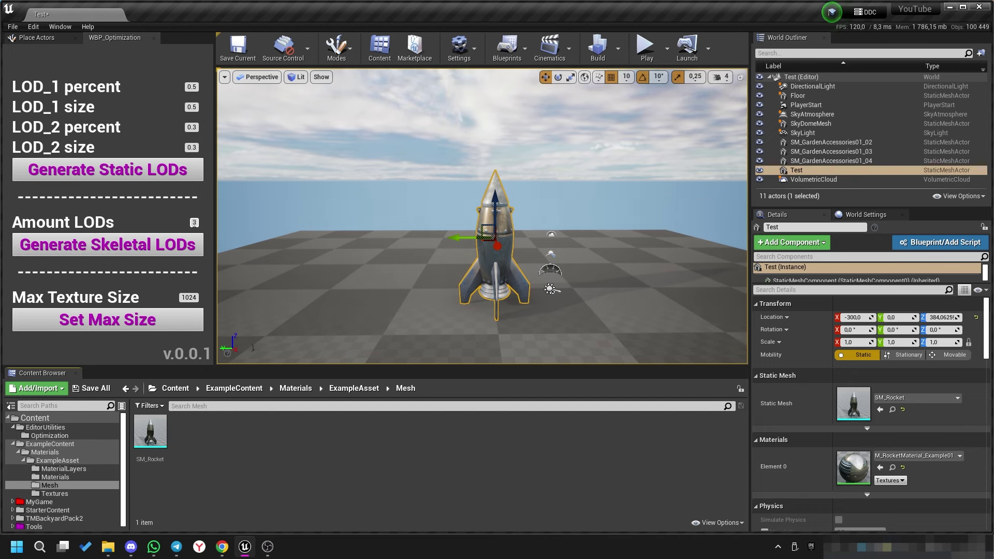
left_click(195, 223)
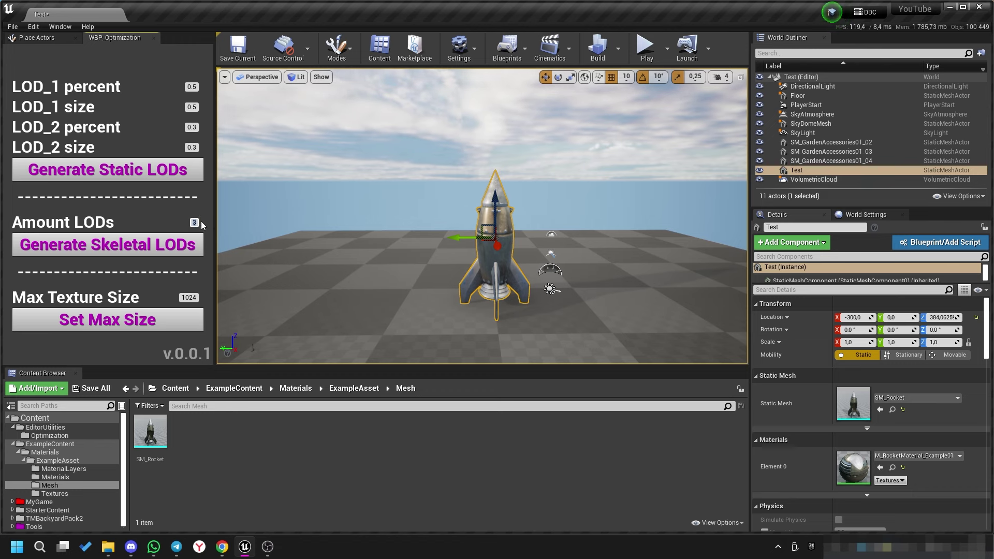
key("Return")
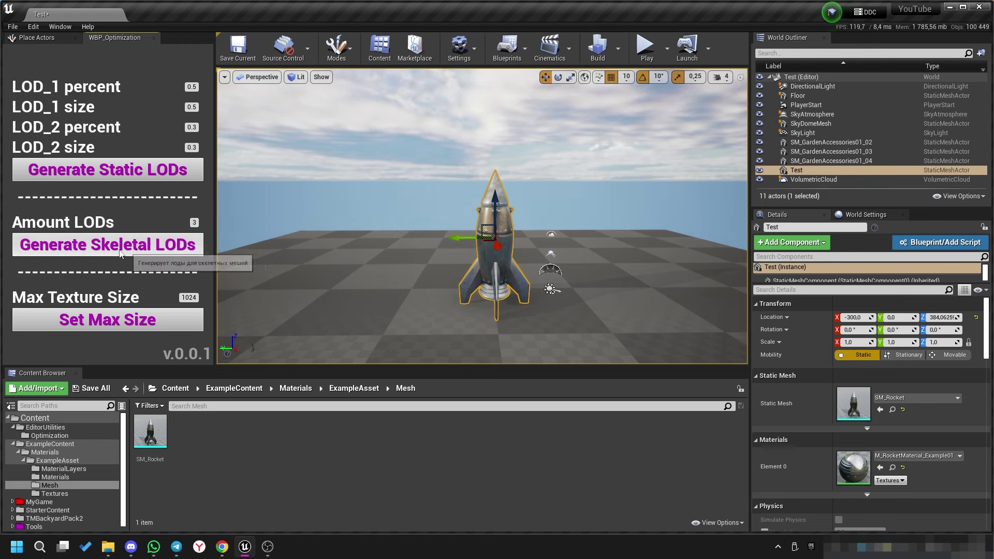
Select all seven textures in the rocket's Textures folder and apply the 1024 max size.
mouse_move(160, 434)
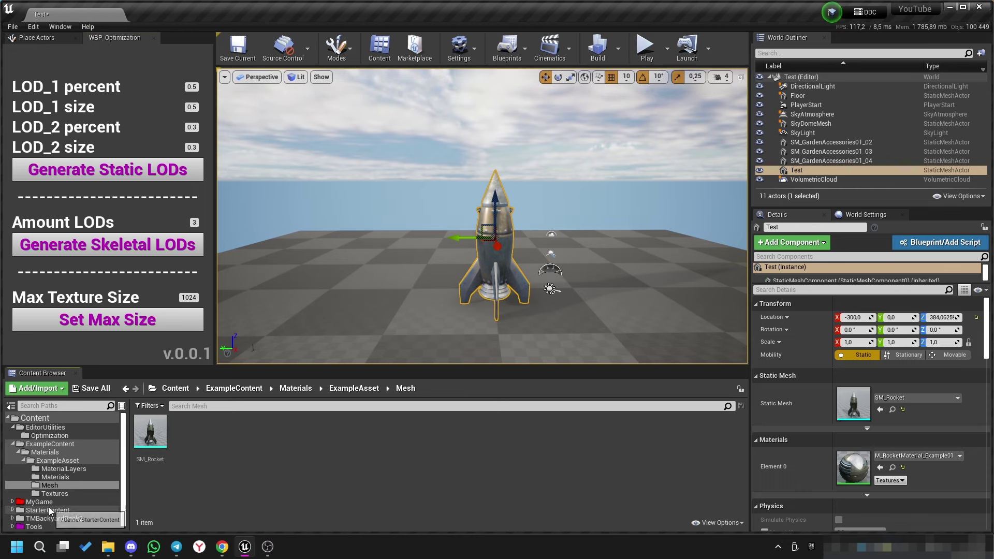
left_click(55, 477)
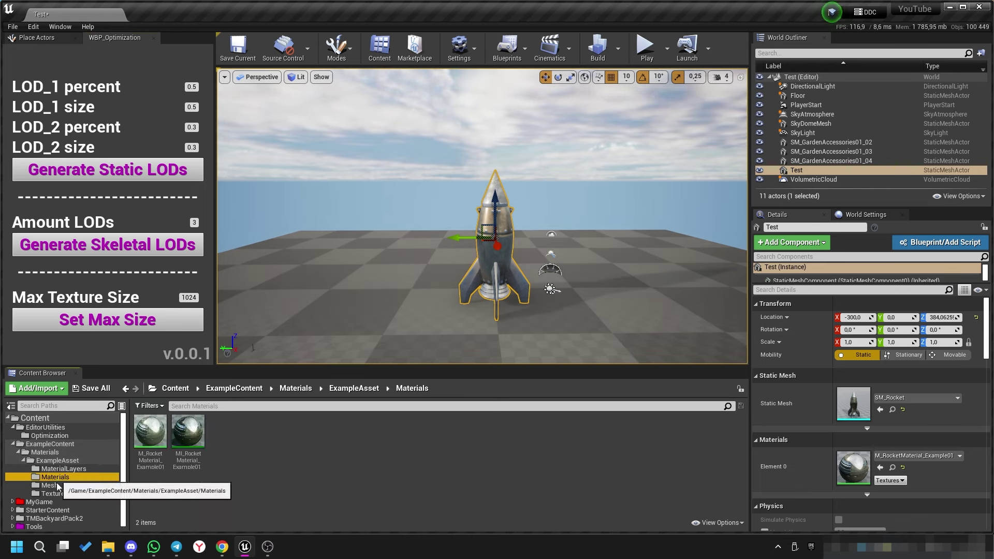
left_click(54, 494)
left_click(150, 432)
left_click(369, 434, "shift")
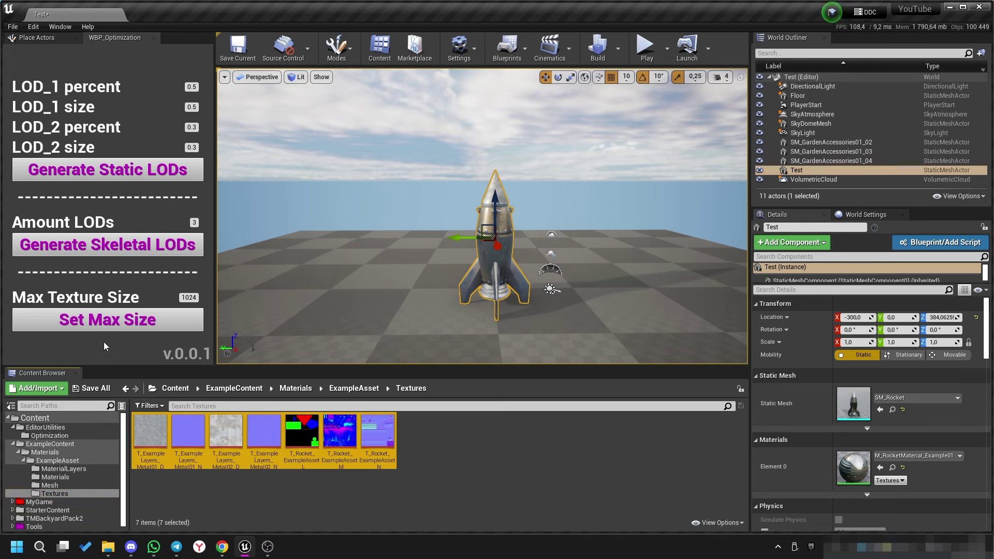
left_click(126, 319)
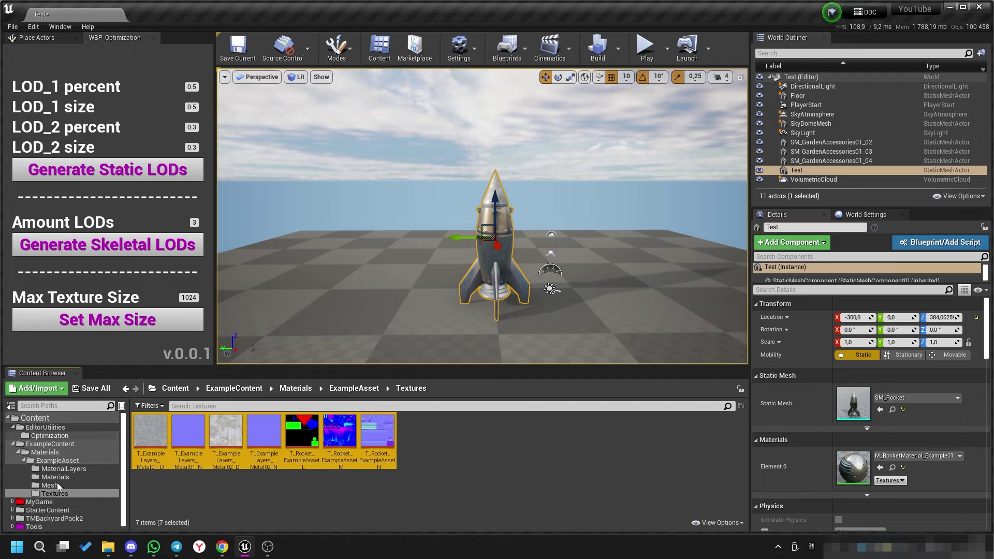
left_click(45, 439)
Open WBP_Optimization in the widget editor, dock it, and select the LOD_1 percent text box.
double_click(213, 464)
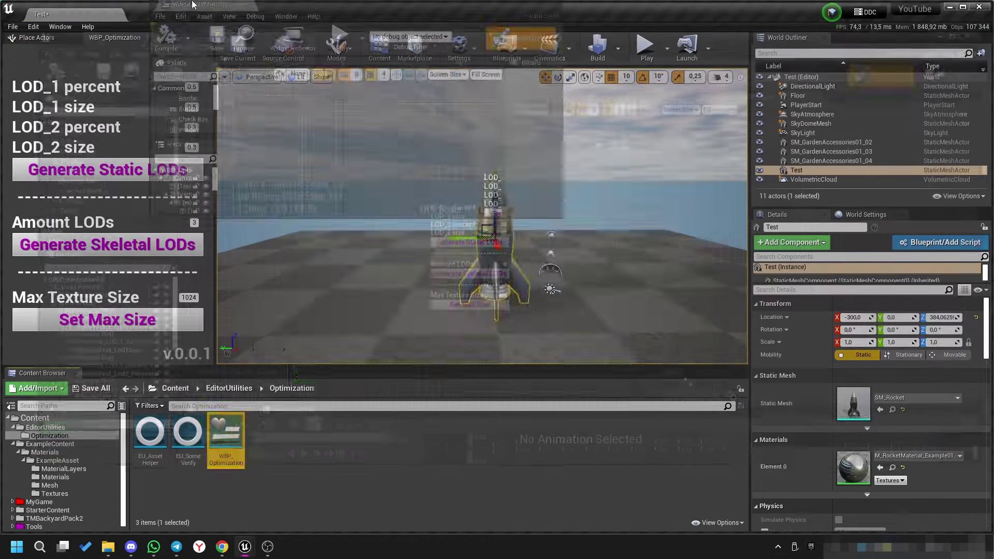
left_click_drag(83, 29, 336, 165)
left_click(230, 9)
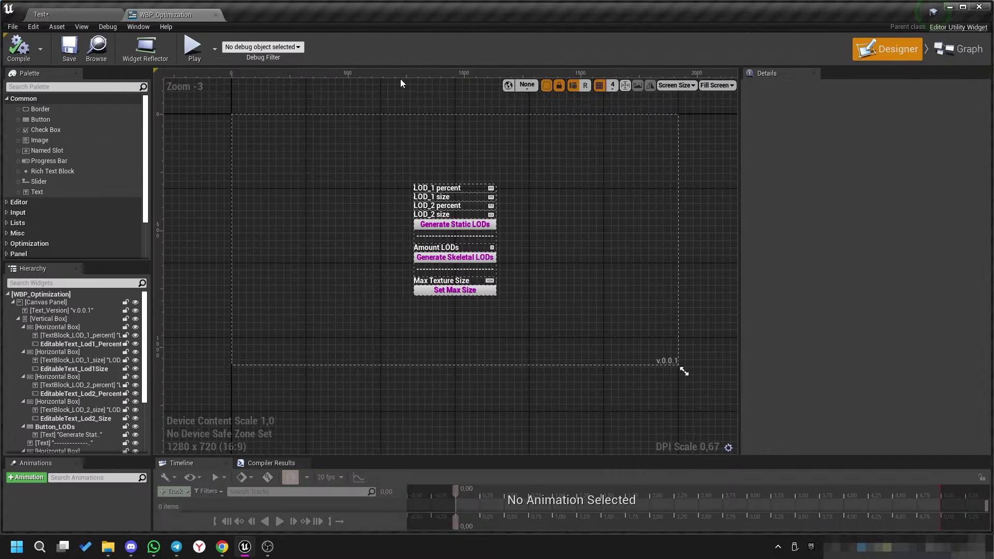
scroll(402, 204, "up", 8)
left_click(512, 124)
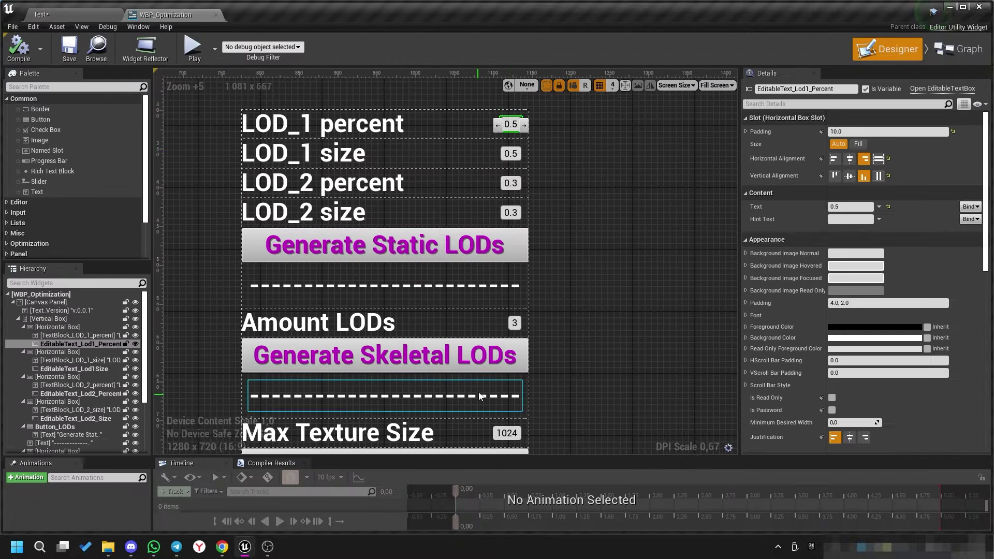
scroll(518, 301, "down", 3)
left_click(983, 57)
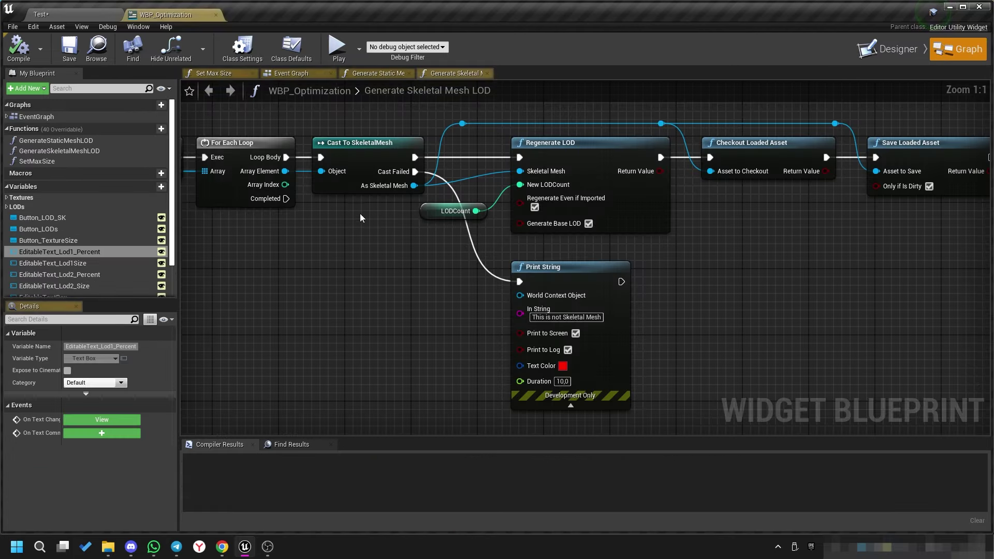
scroll(392, 294, "down", 7)
right_click_drag(399, 295, 424, 300)
scroll(462, 259, "up", 6)
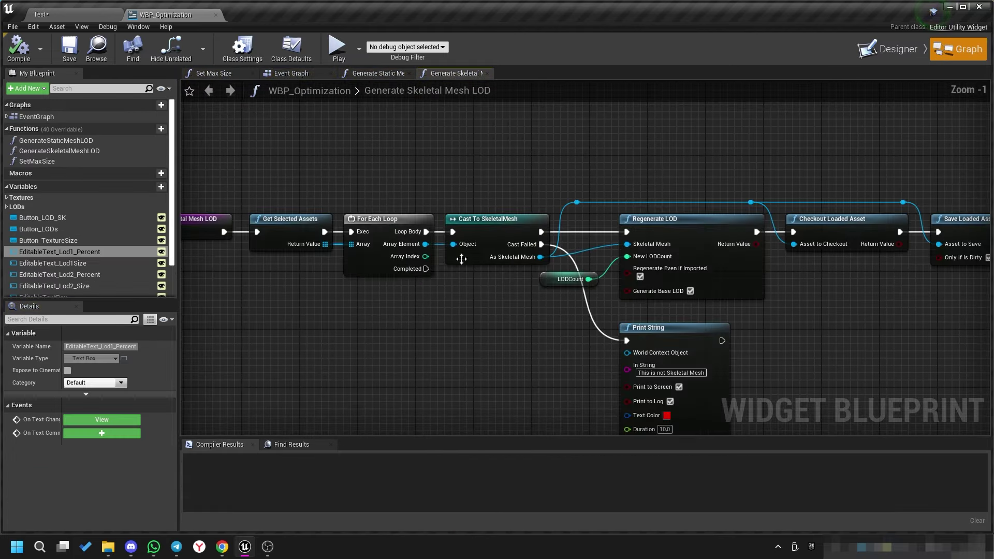
right_click_drag(622, 190, 483, 141)
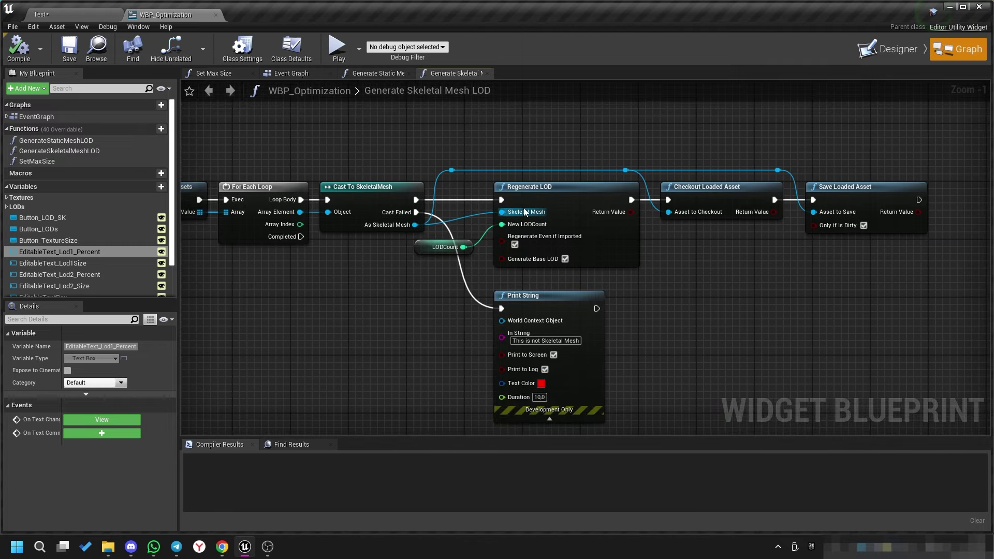
left_click(576, 225)
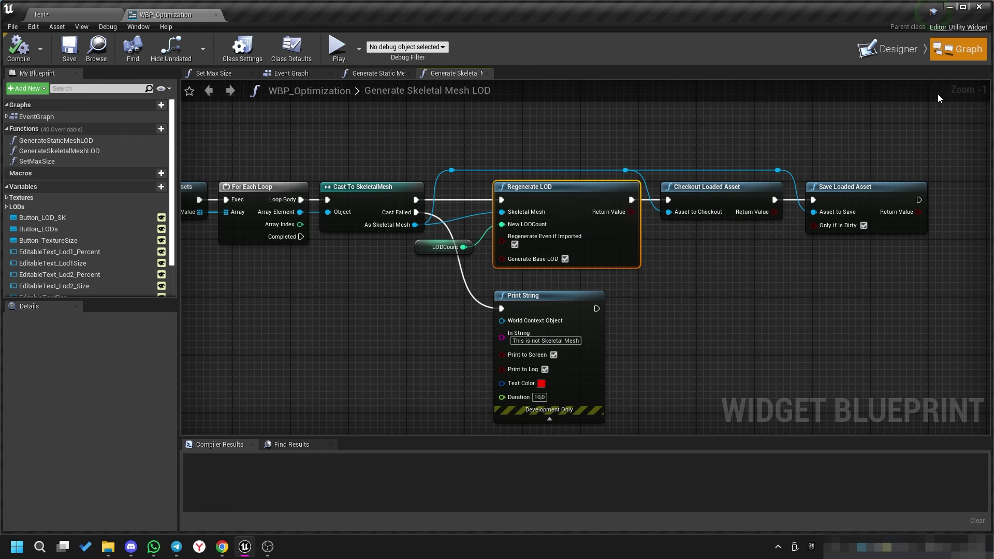
right_click_drag(937, 94, 984, 282)
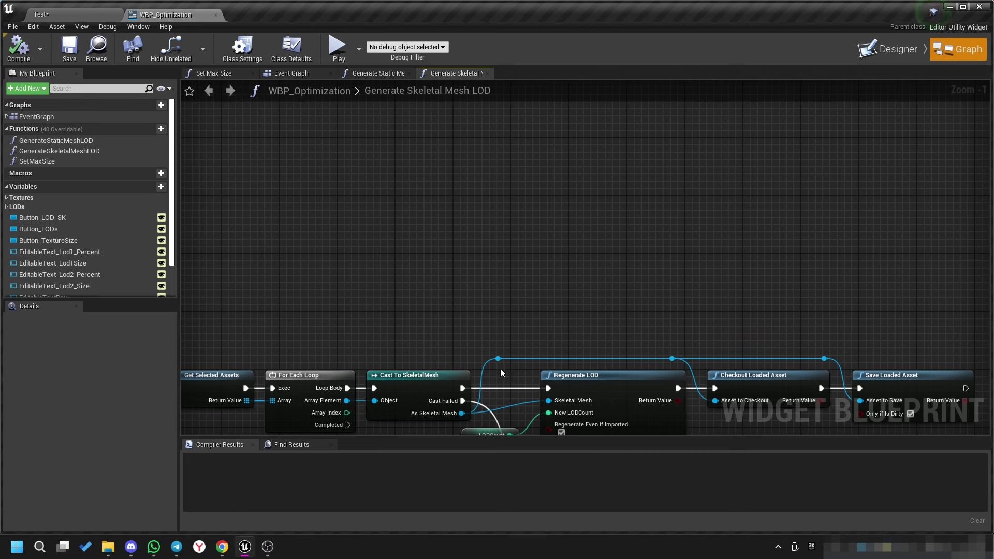
right_click_drag(638, 273, 529, 160)
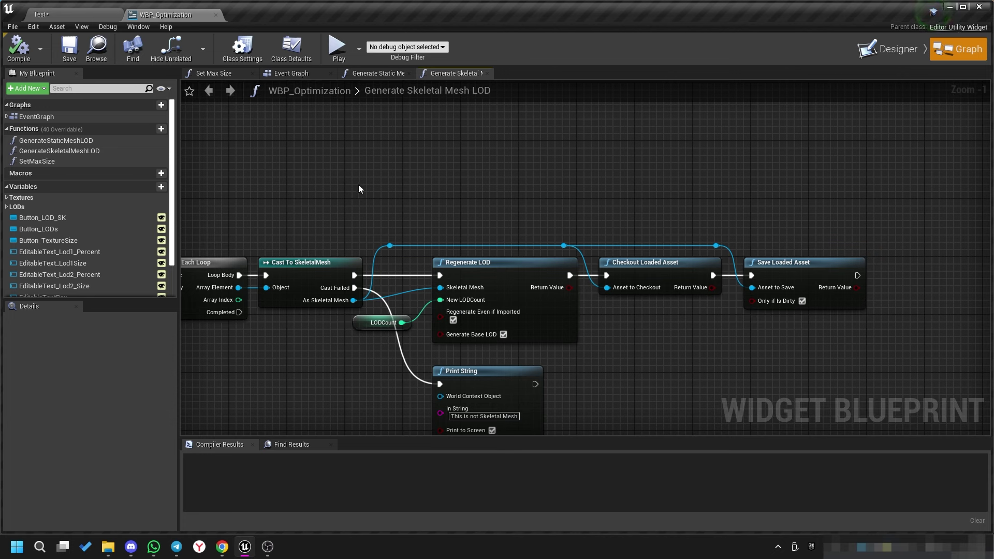
Show the Palette panel and browse its node library down through the Asset functions.
left_click(136, 27)
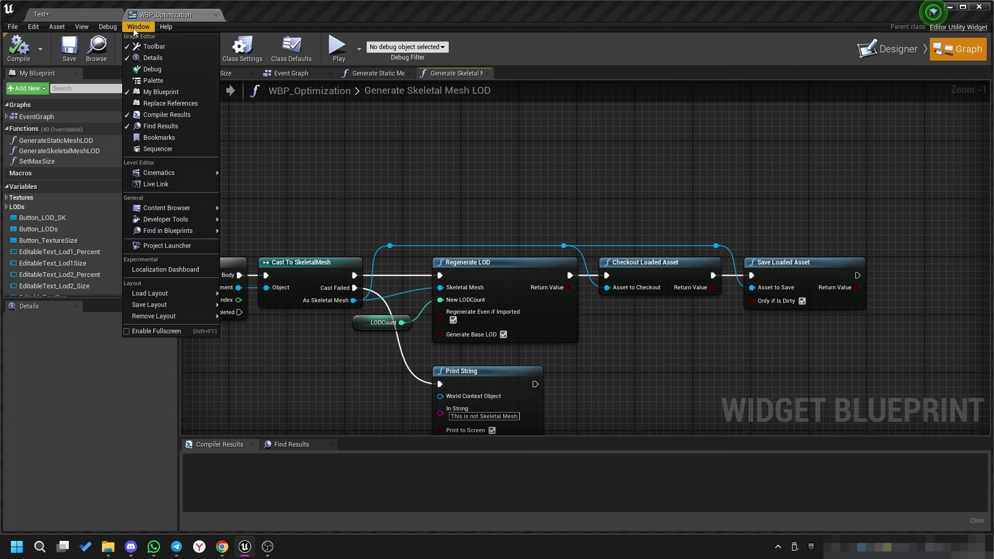
left_click(153, 81)
left_click(850, 277)
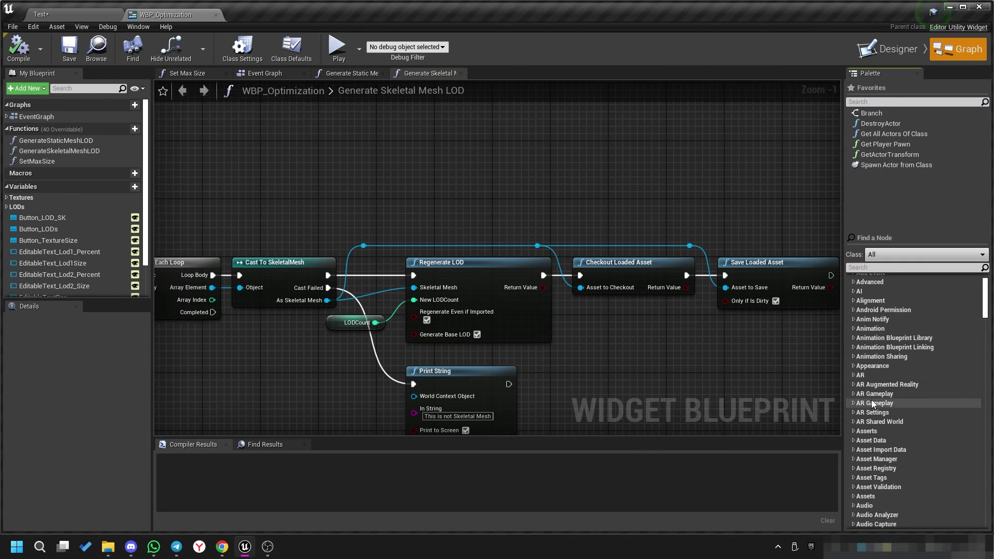
scroll(872, 400, "down", 3)
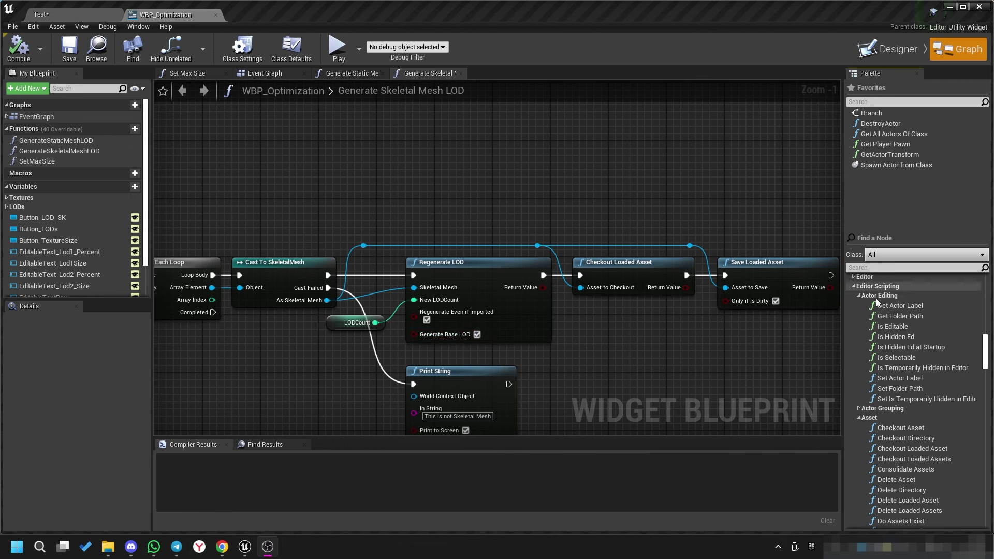
scroll(872, 297, "up", 1)
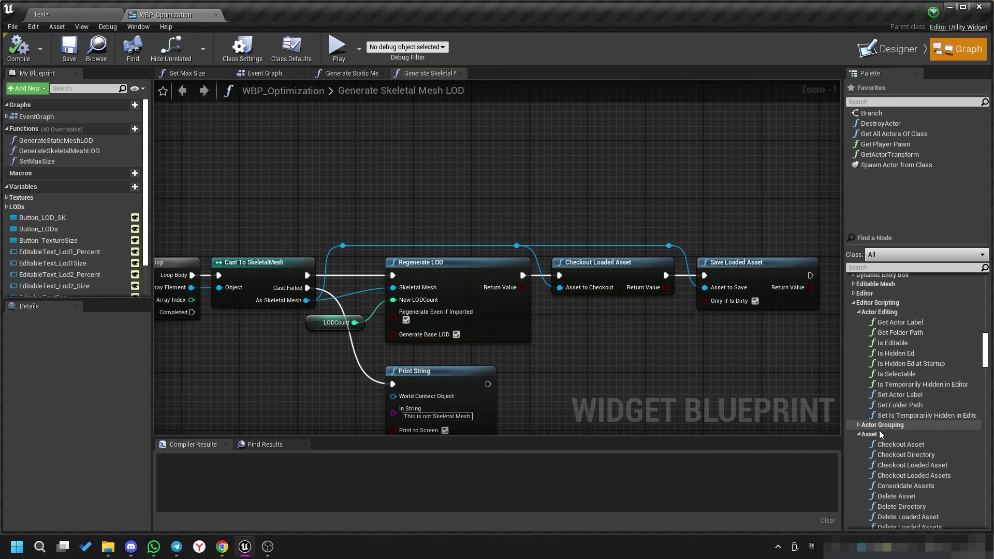
scroll(880, 394, "down", 3)
scroll(886, 363, "down", 3)
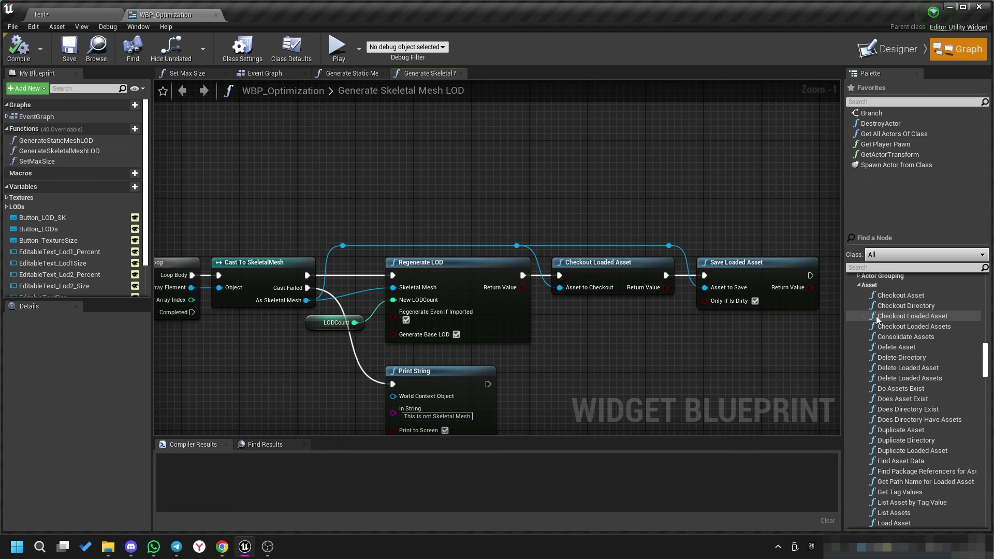
scroll(902, 437, "down", 3)
scroll(901, 440, "down", 5)
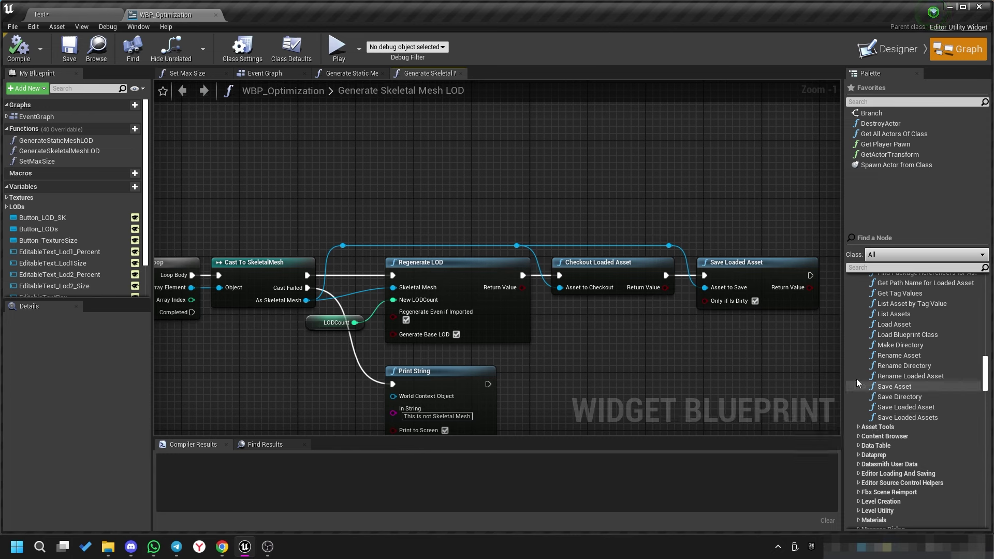
scroll(870, 378, "down", 3)
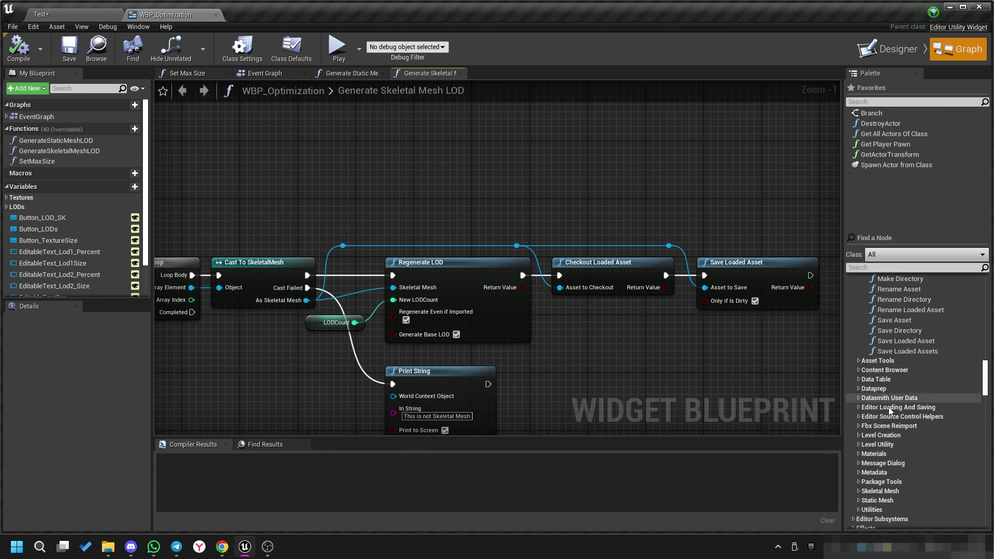
scroll(868, 409, "down", 1)
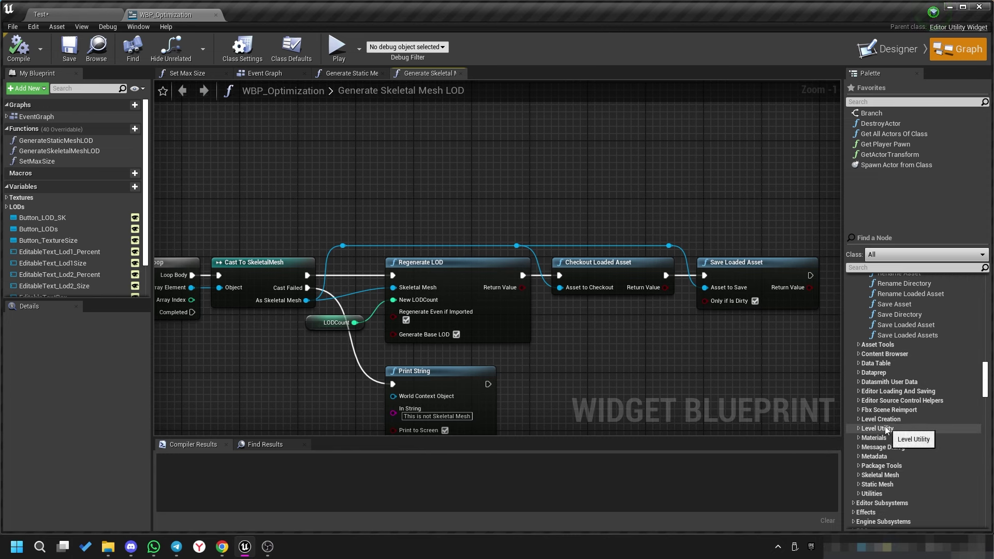
Review the Generate Static Mesh LOD graph's four Lod getters and loop, then open the SetMaxSize function.
left_click(351, 74)
scroll(467, 247, "down", 1)
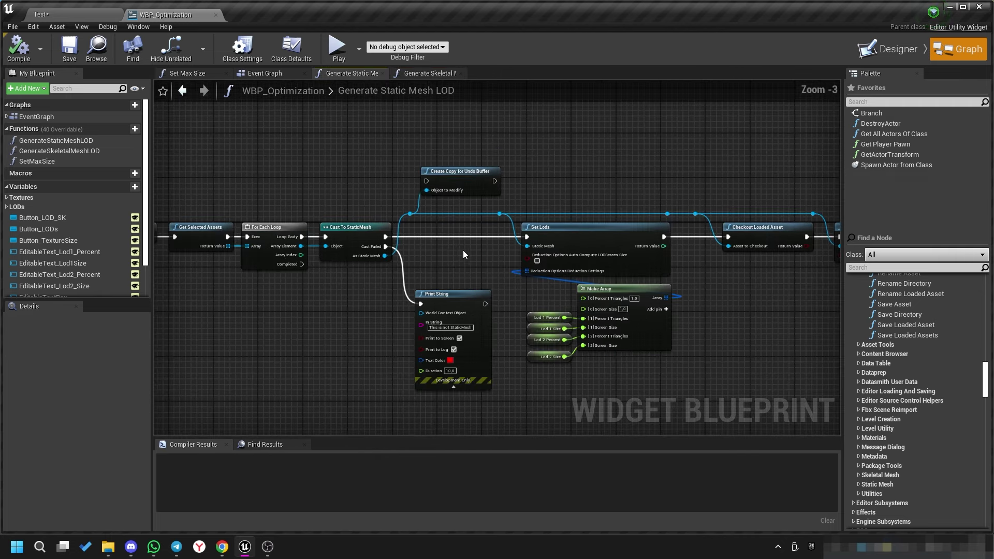
scroll(463, 251, "down", 1)
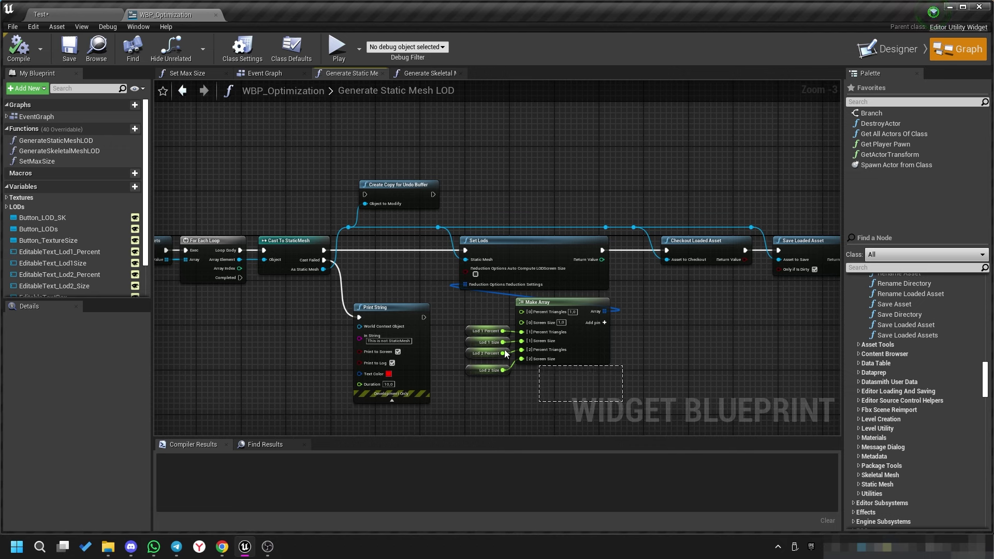
mouse_move(506, 354)
left_mouse_down()
mouse_move(497, 326)
mouse_move(490, 399)
left_mouse_up()
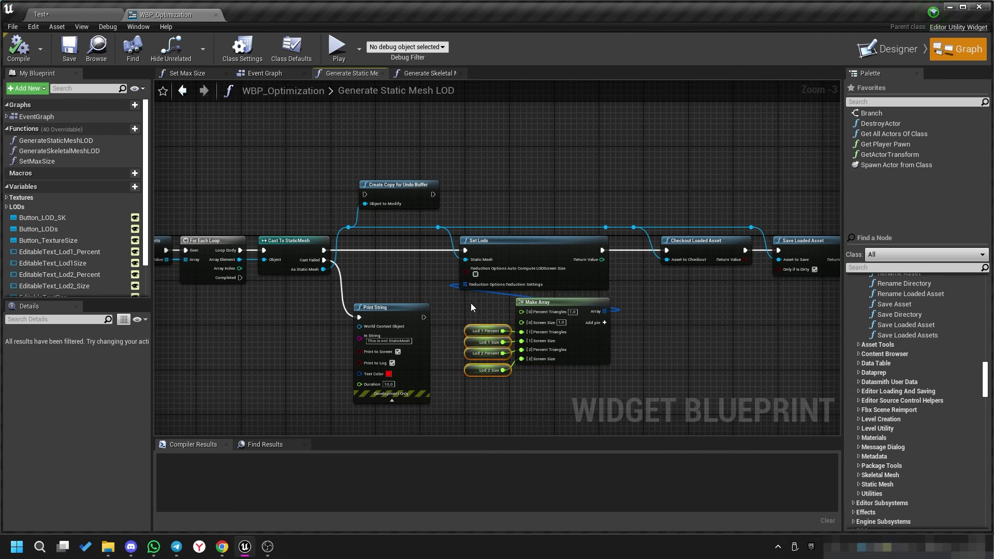
scroll(570, 317, "up", 3)
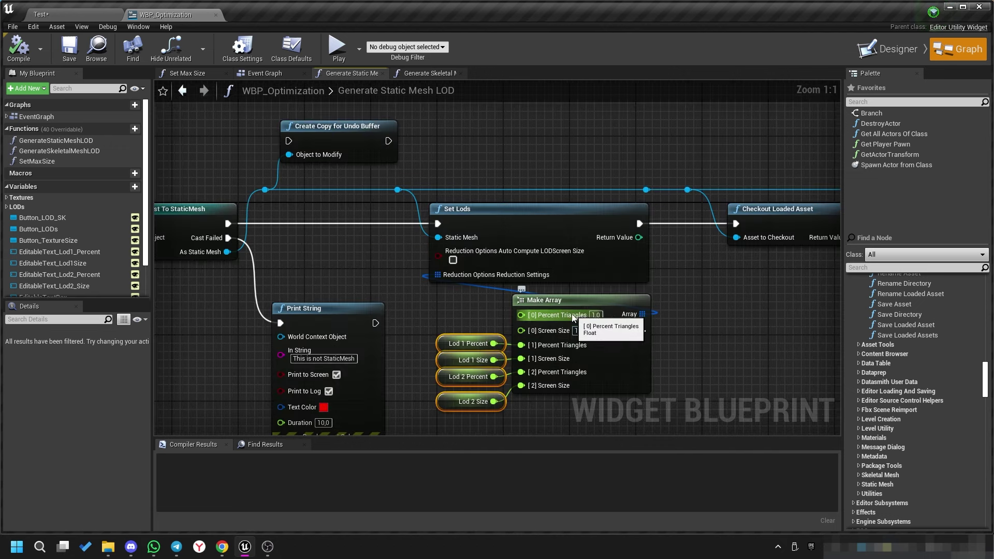
scroll(570, 316, "down", 2)
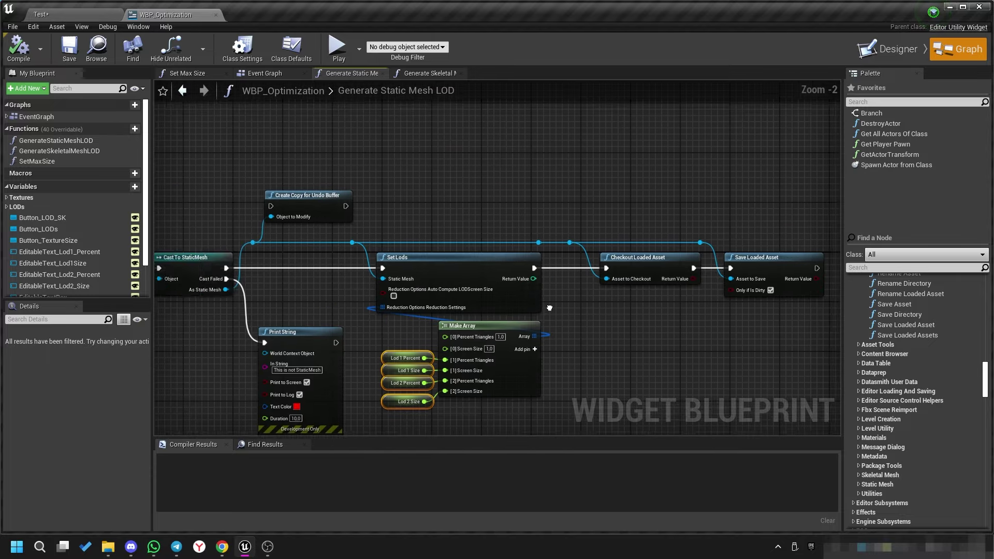
right_click_drag(549, 308, 403, 252)
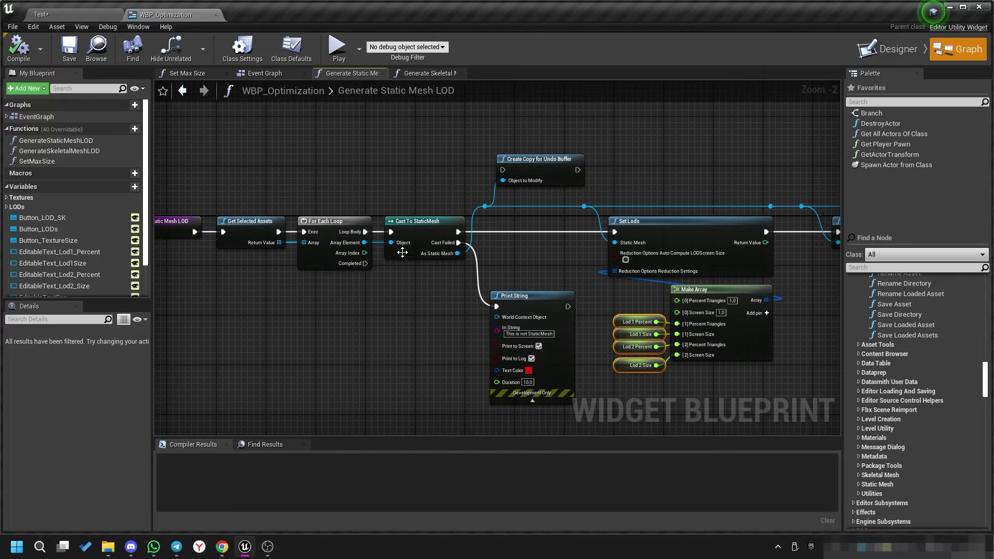
double_click(37, 161)
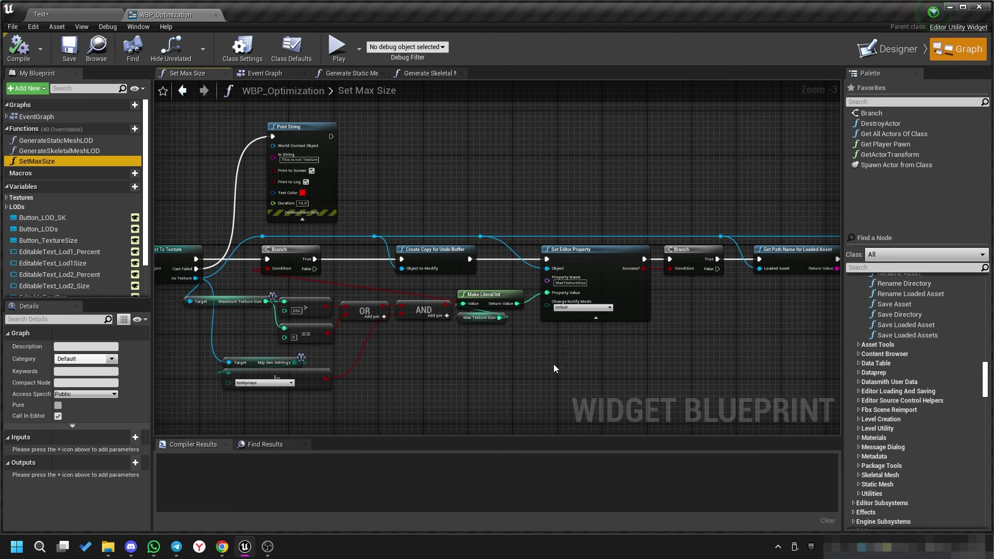
right_click_drag(555, 364, 544, 336)
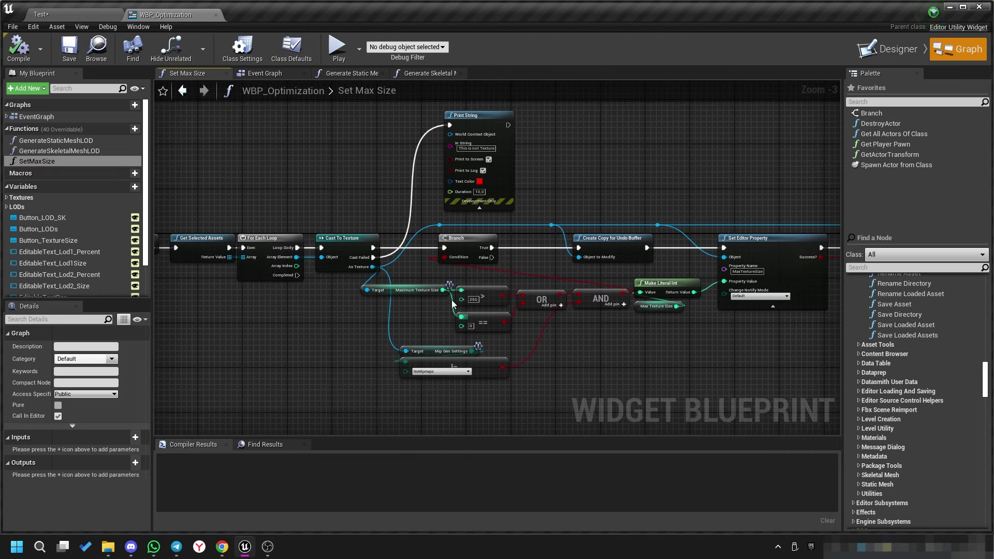
left_click_drag(497, 301, 598, 344)
scroll(445, 303, "up", 3)
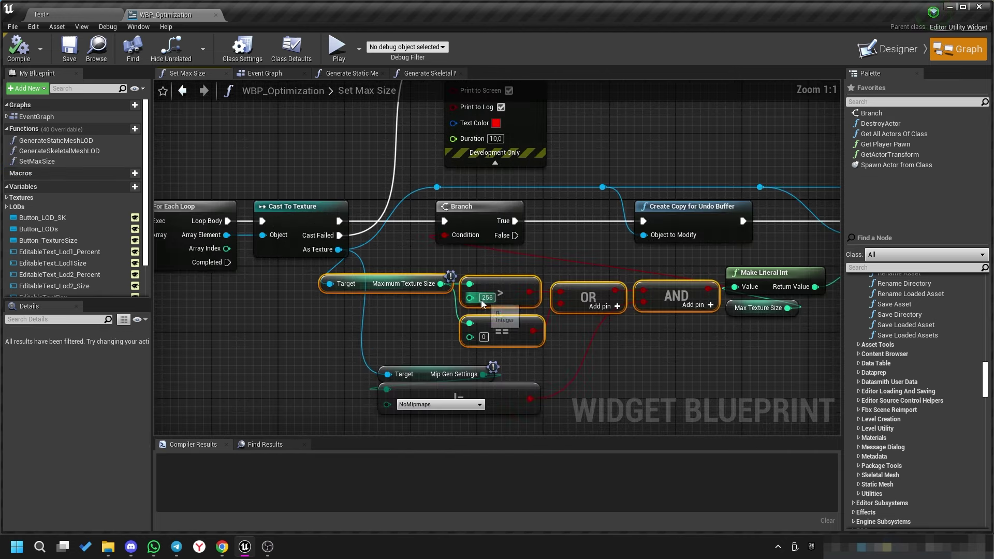
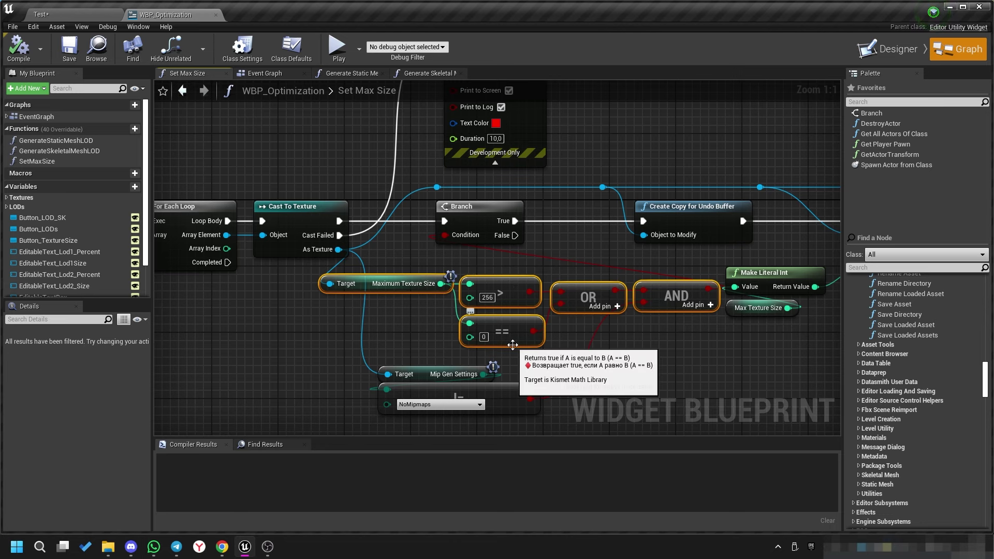
Inspect the Print String node in the Set Max Size graph, then return to the Test level.
right_click_drag(531, 347, 480, 243)
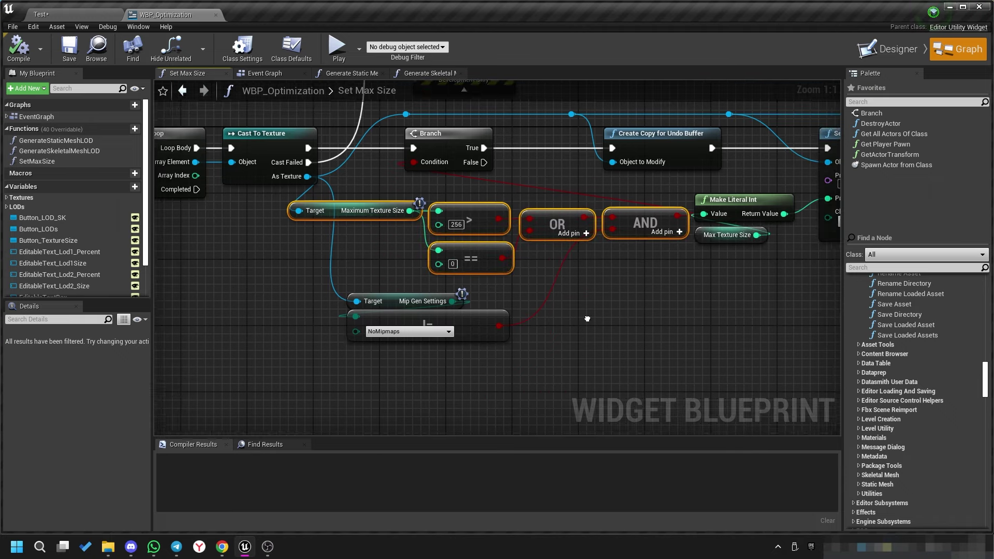
scroll(402, 272, "down", 3)
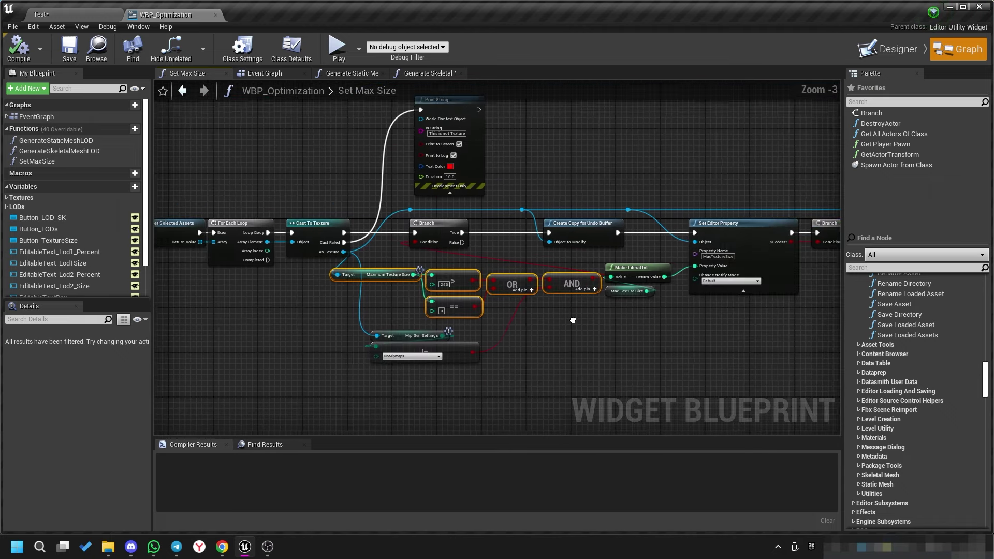
right_click_drag(484, 125, 539, 255)
scroll(453, 256, "up", 3)
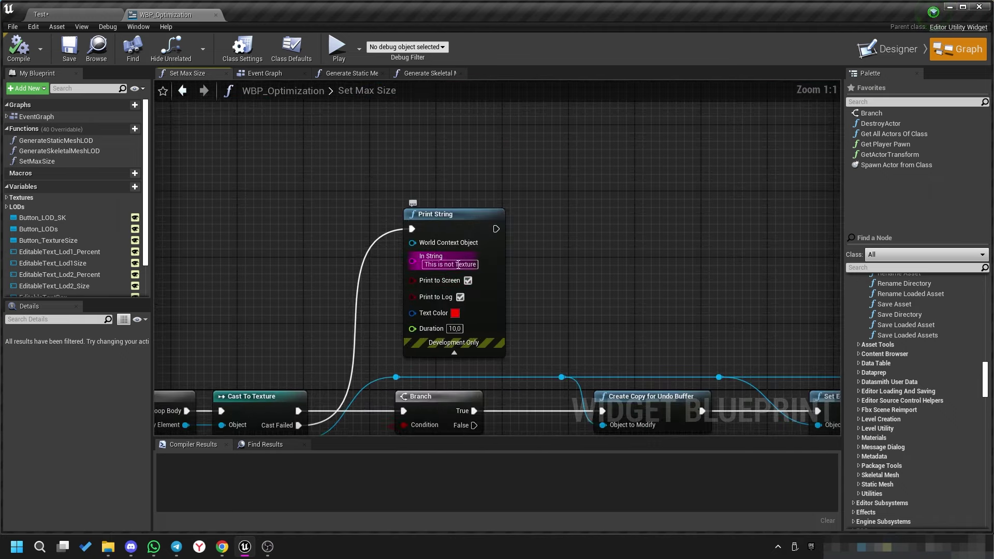
left_click(60, 18)
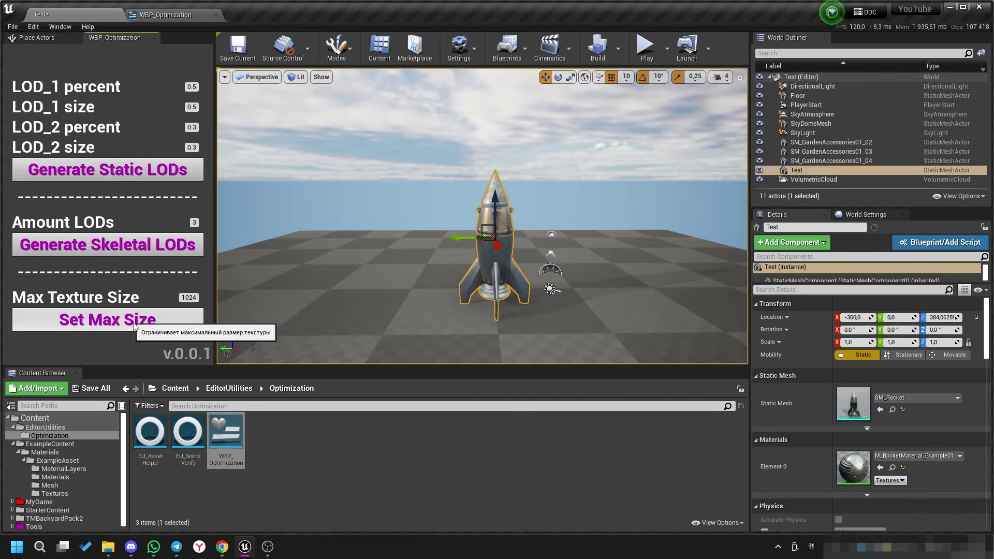
Open the Output Log and select the 'This is not Texture' message line.
left_click(60, 27)
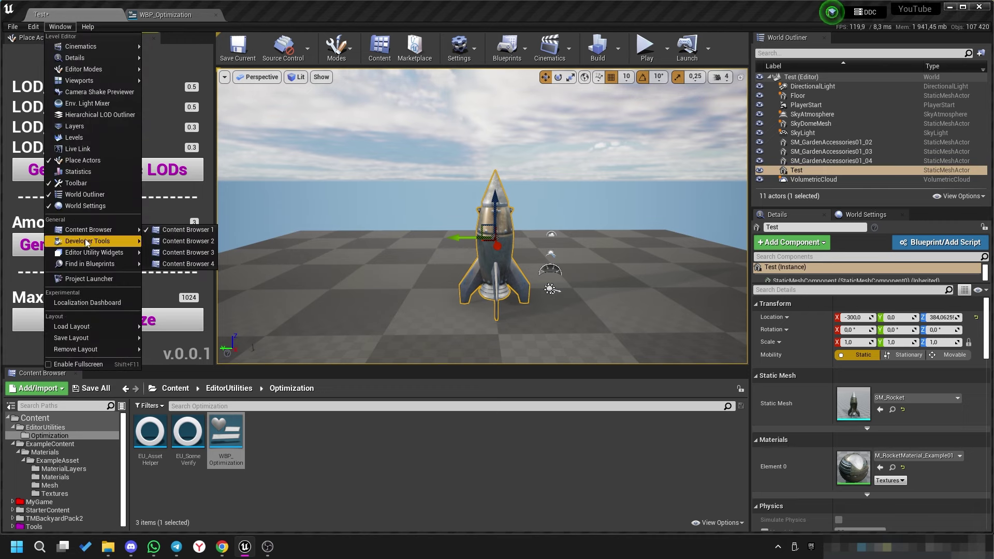
mouse_move(87, 242)
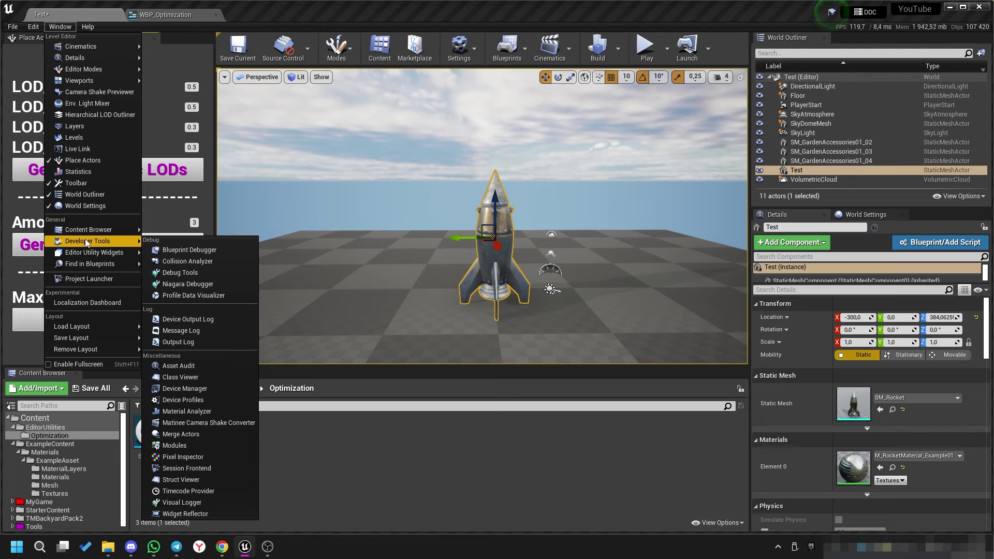
left_click(181, 343)
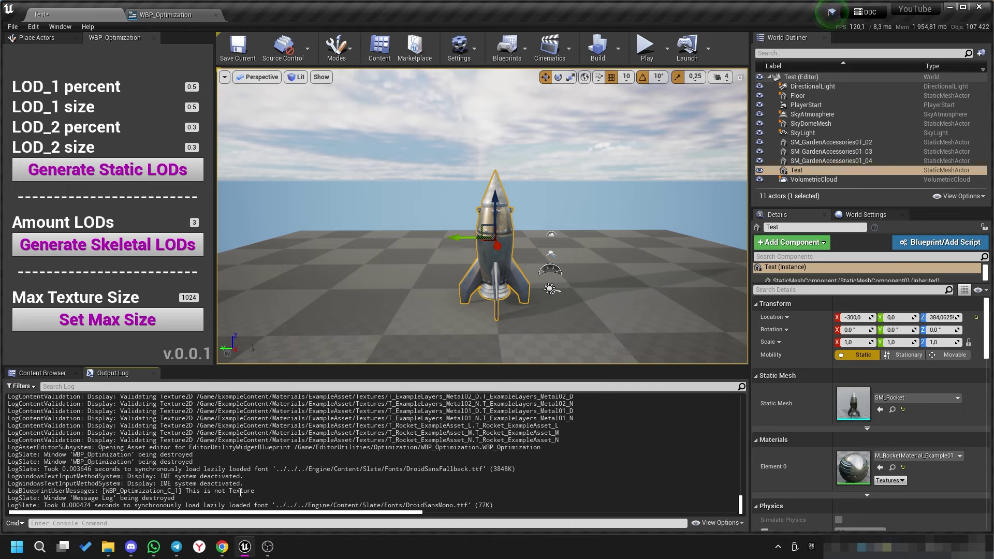
left_click_drag(255, 491, 73, 493)
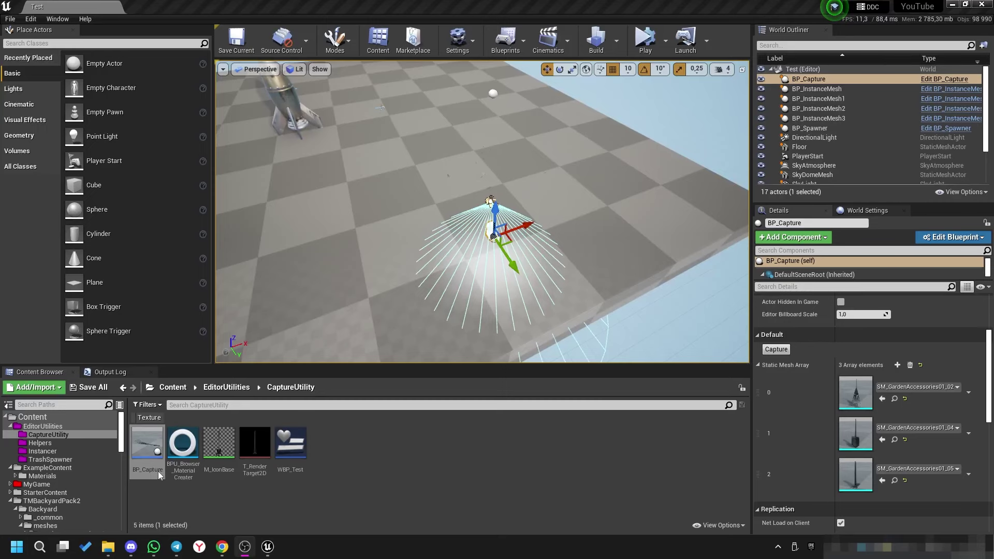
Open BP_Capture's viewport and reset the StaticMesh component's mesh to None.
mouse_move(149, 444)
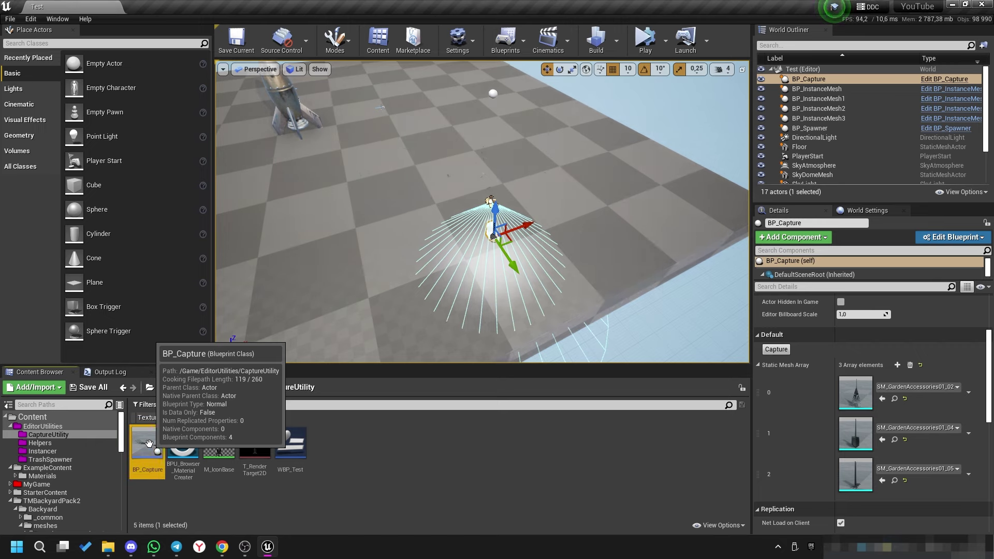
double_click(149, 444)
scroll(404, 324, "down", 5)
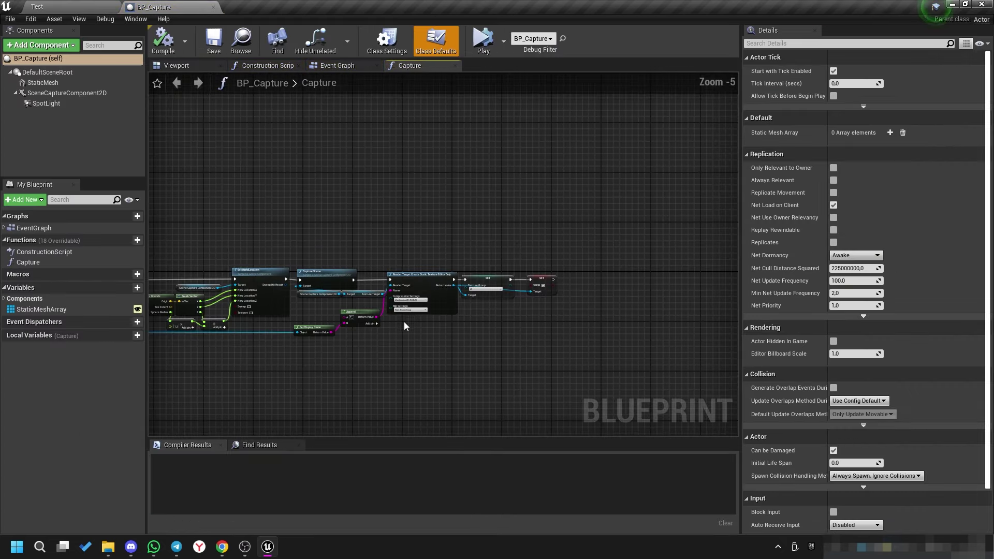
left_click(171, 65)
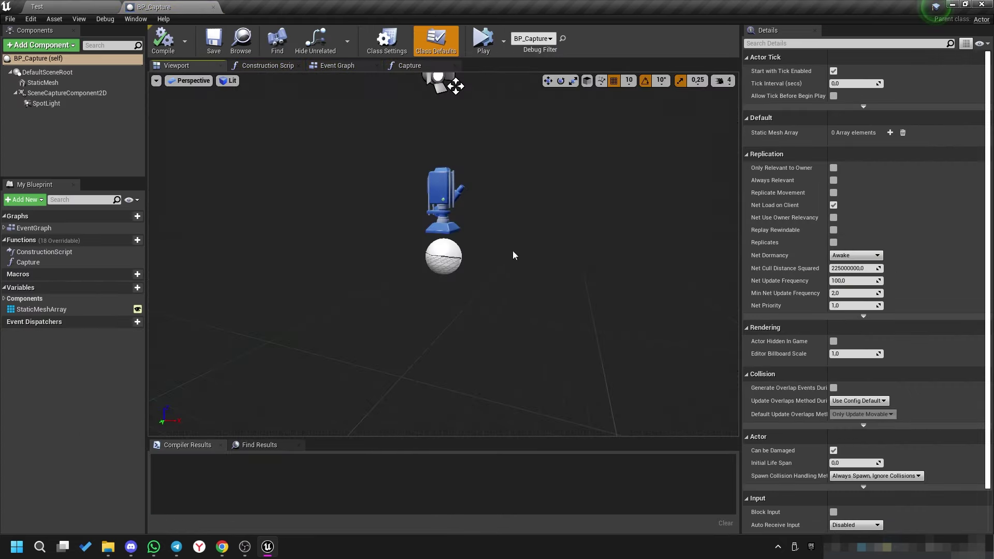
left_click(42, 82)
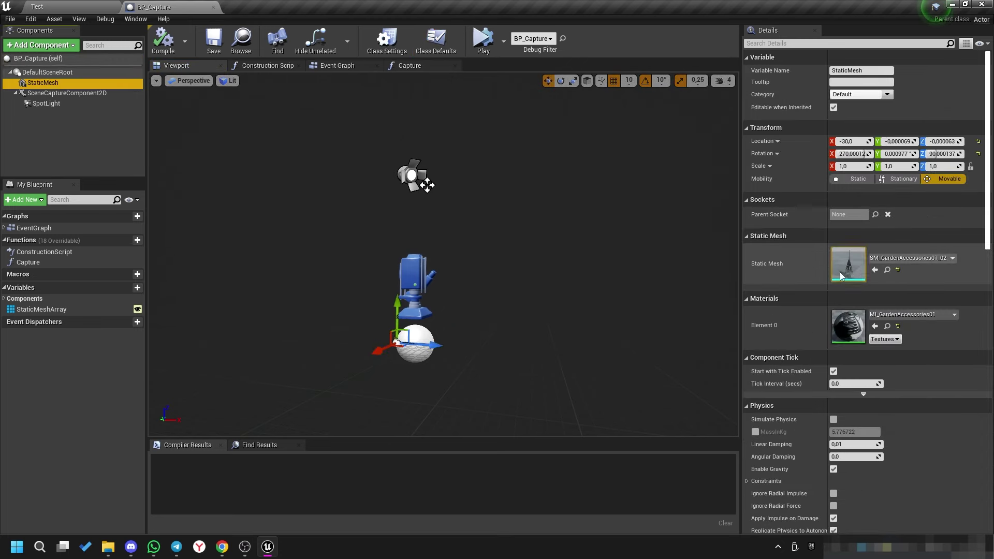
left_click(898, 269)
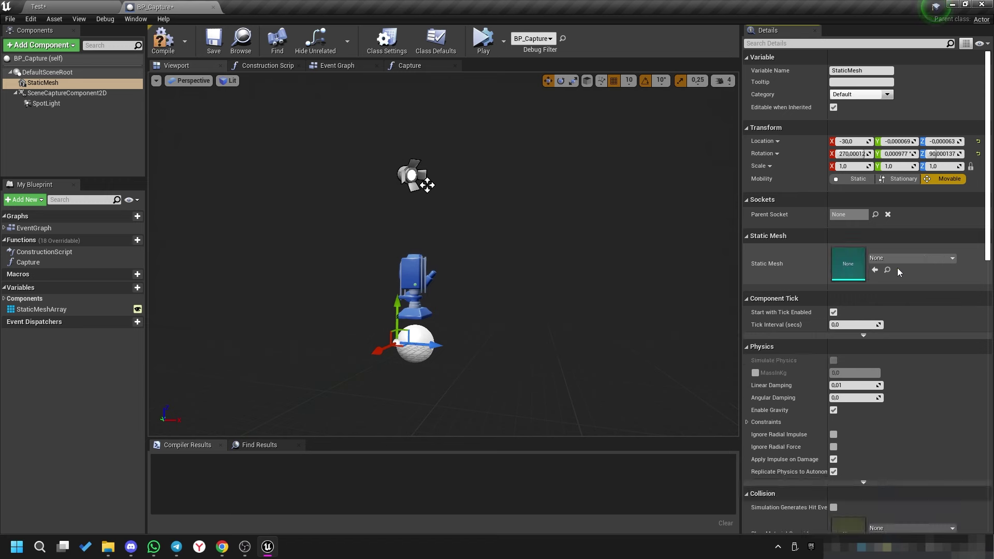
Check the scene capture and SpotLight components, then view the Construction Script graph.
left_click(62, 93)
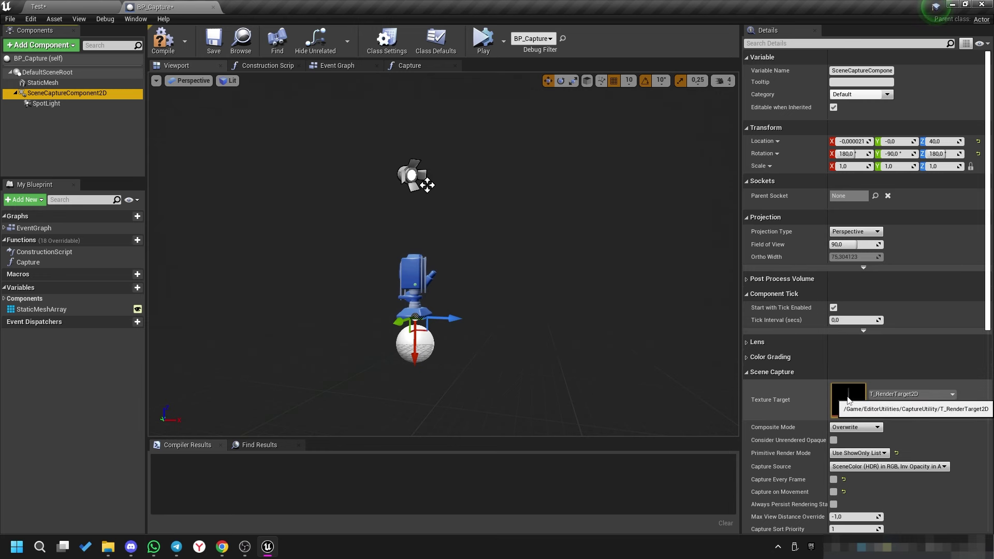
scroll(848, 400, "down", 3)
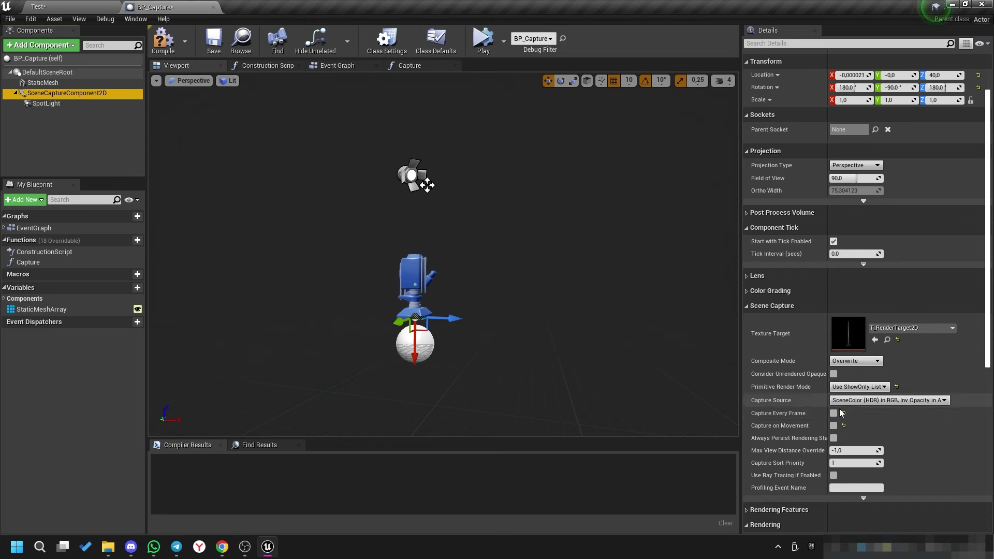
left_click(46, 103)
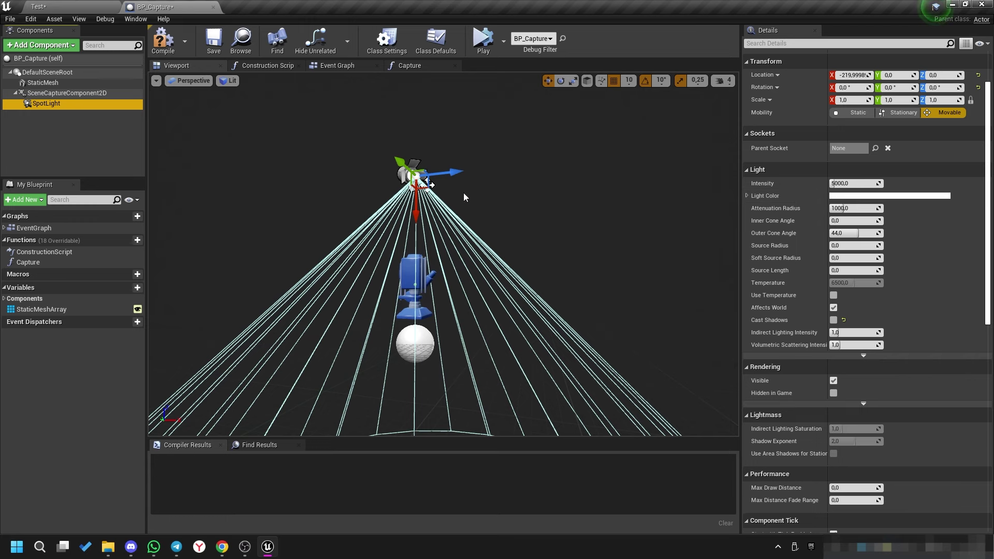
left_click(47, 95)
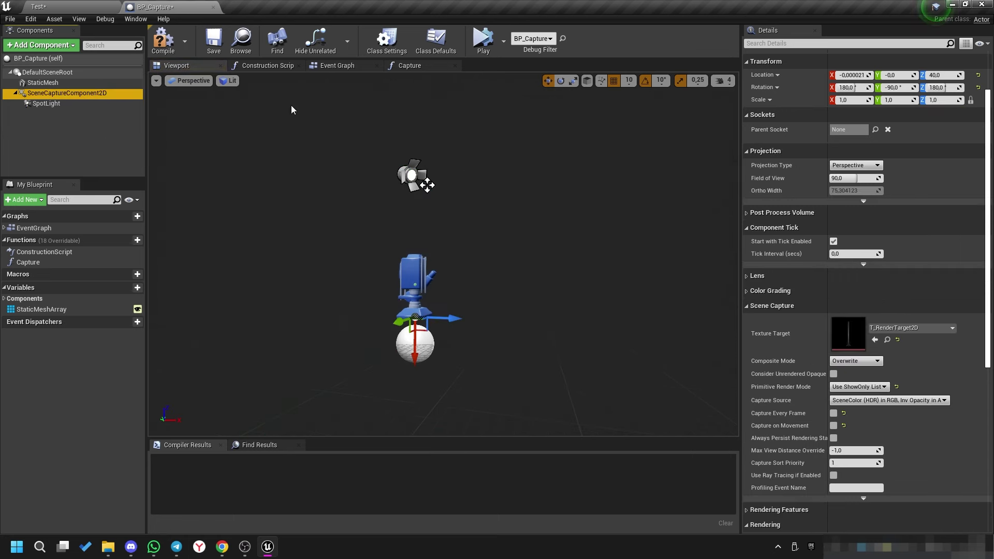
left_click(262, 65)
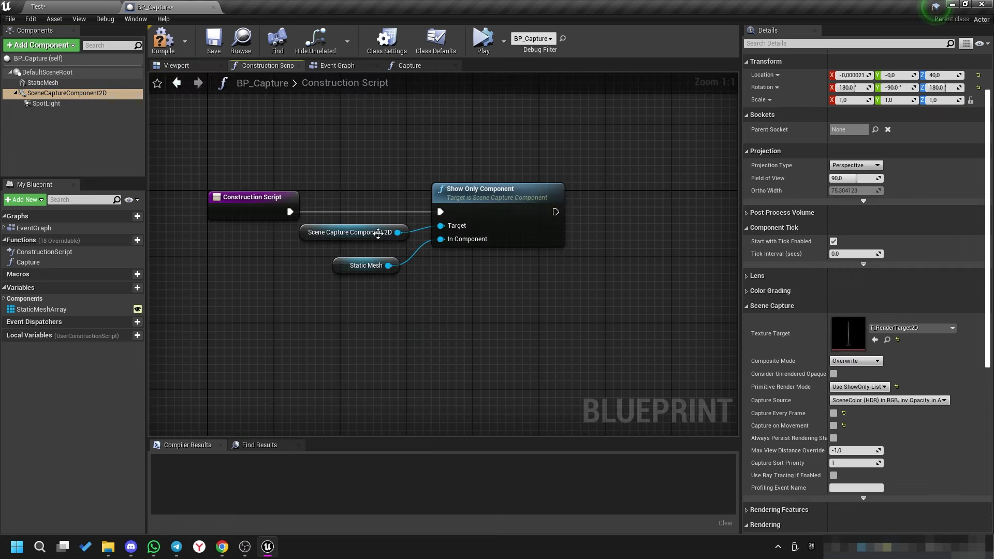
Review the Construction Script and the Capture function's Static Mesh Array loop and Set Static Mesh nodes.
left_click_drag(333, 165, 579, 273)
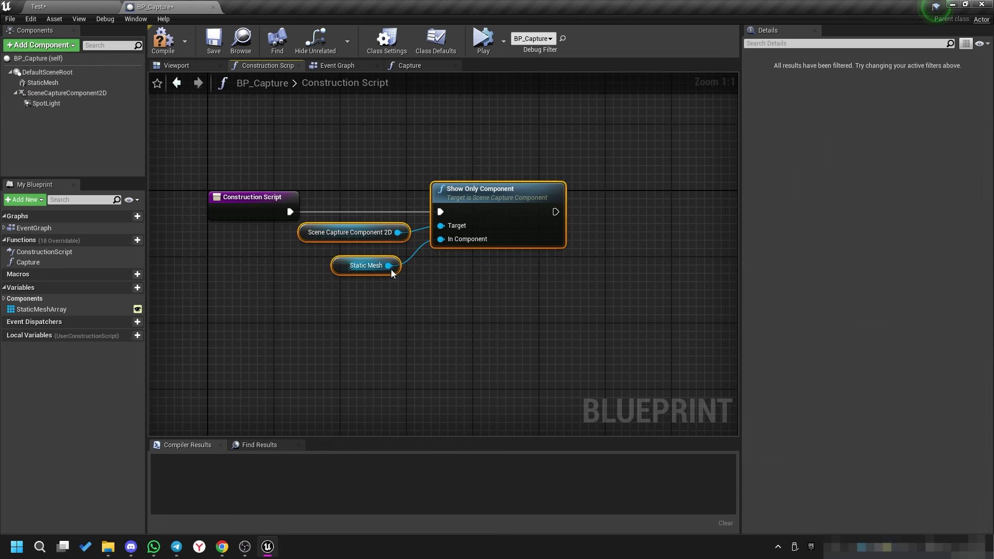
left_click(337, 270)
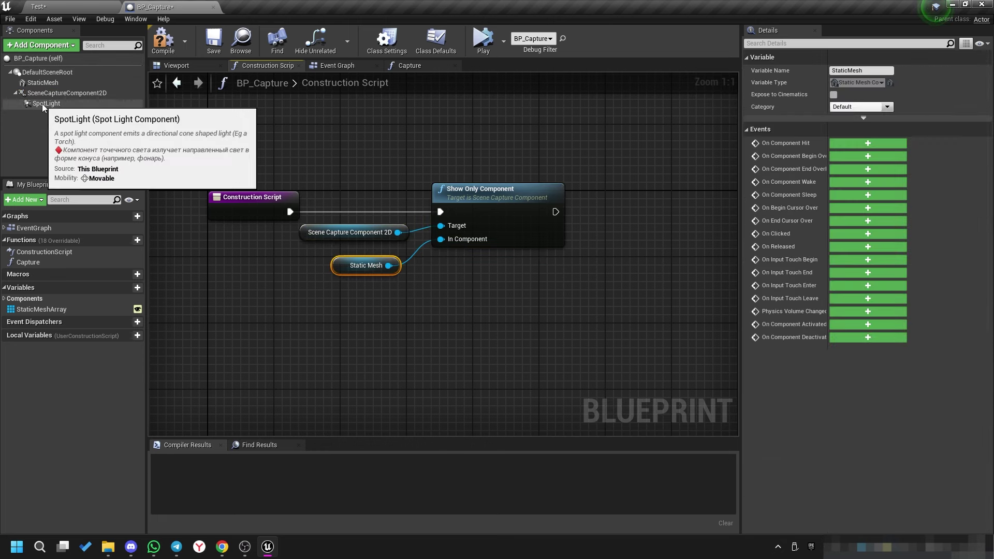
left_click(42, 82)
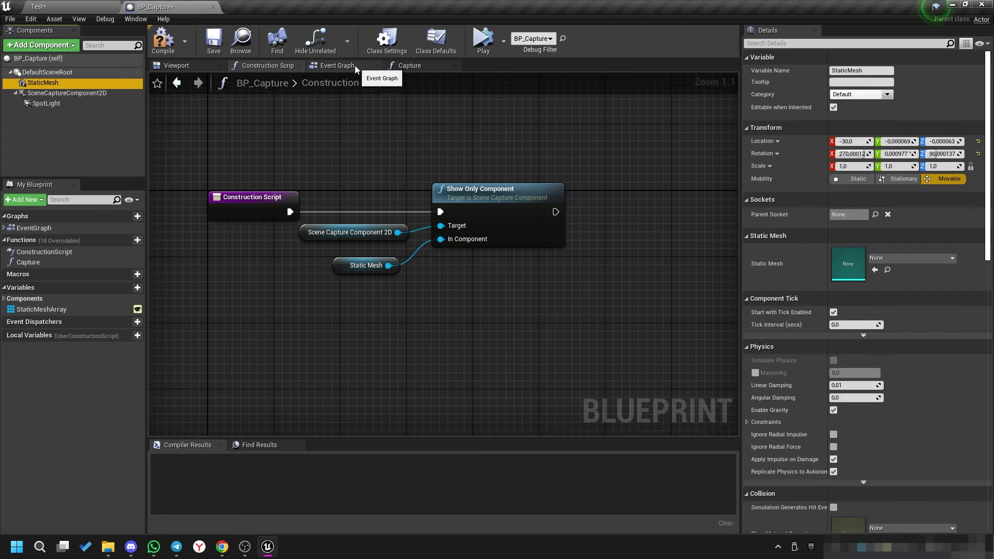
left_click(409, 67)
scroll(288, 240, "up", 3)
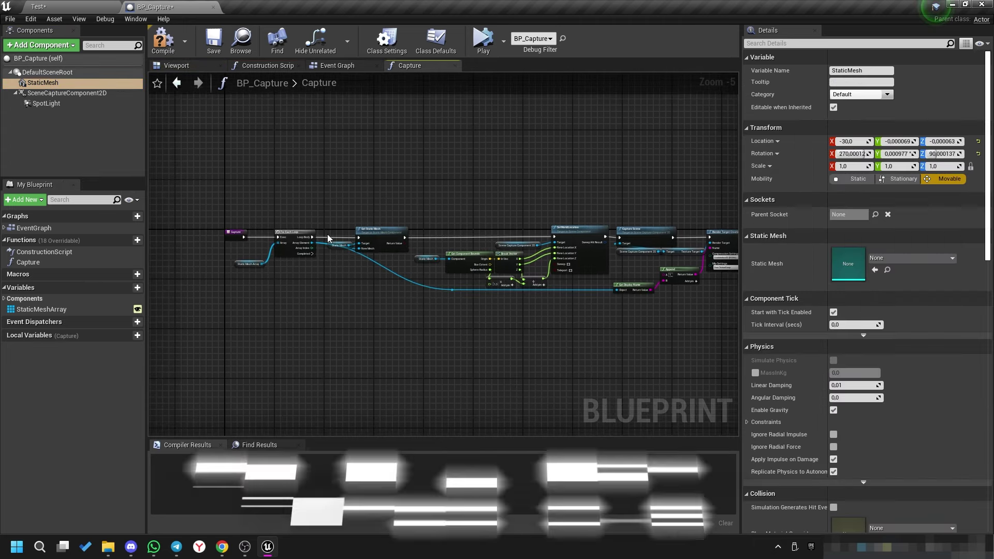
scroll(287, 240, "up", 2)
right_click_drag(290, 244, 415, 200)
left_click_drag(299, 304, 394, 215)
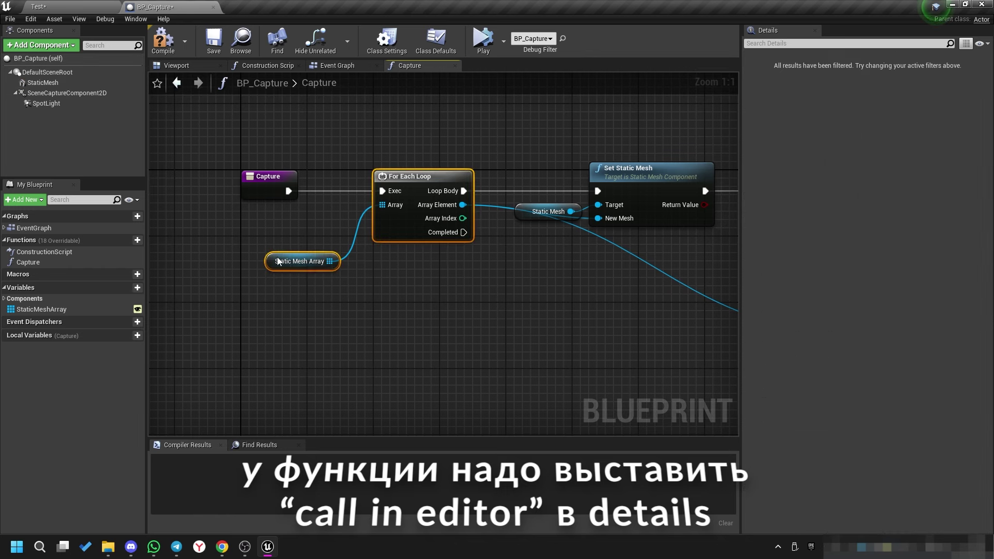
left_click_drag(329, 325, 330, 326)
right_click_drag(577, 315, 413, 336)
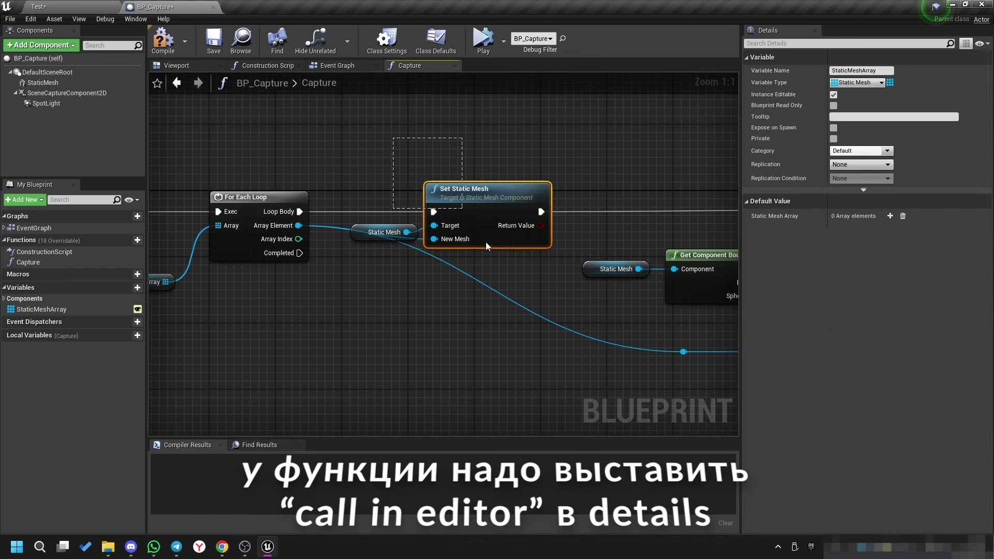
left_click_drag(487, 246, 500, 335)
left_click(42, 83)
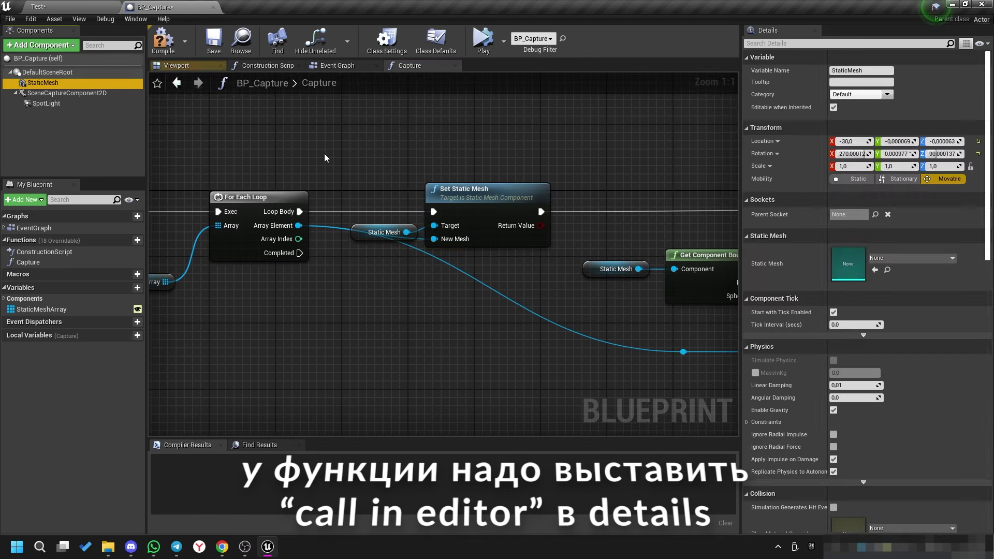
Review the bounds, Capture Scene and texture SET nodes, then compile BP_Capture.
mouse_move(736, 226)
right_mouse_down()
mouse_move(377, 190)
mouse_move(422, 210)
right_mouse_up()
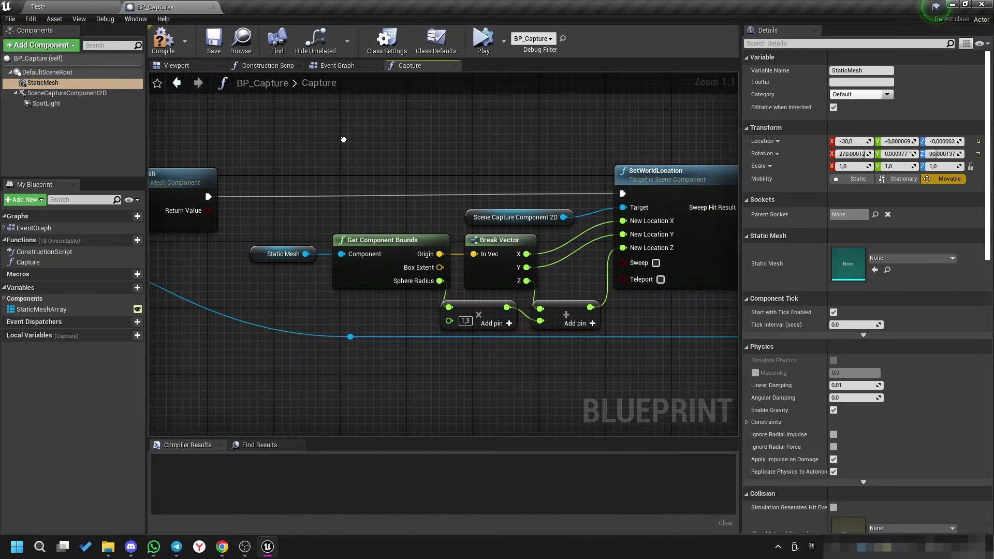
mouse_move(283, 133)
left_mouse_down()
mouse_move(679, 316)
mouse_move(647, 333)
left_mouse_up()
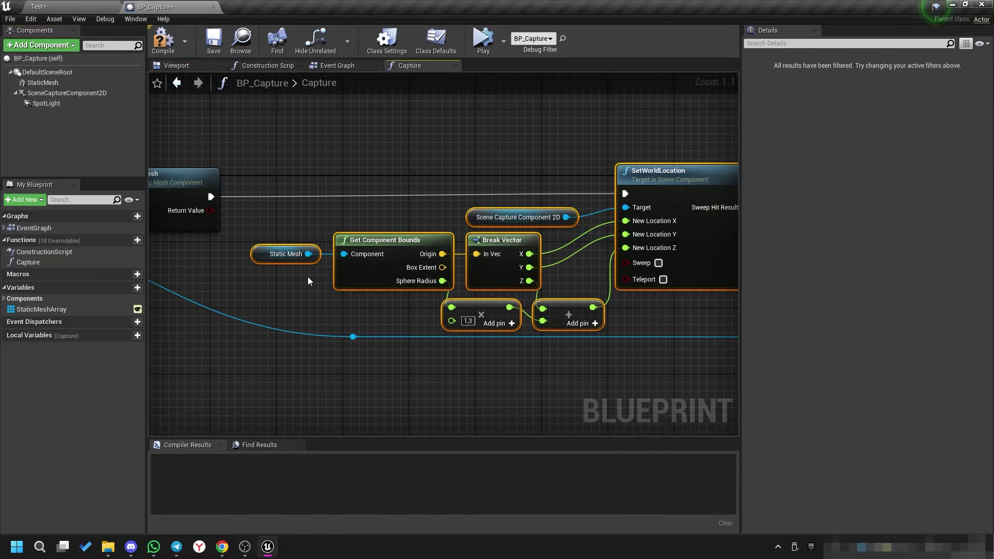
left_click(278, 289)
left_click_drag(383, 243, 389, 241)
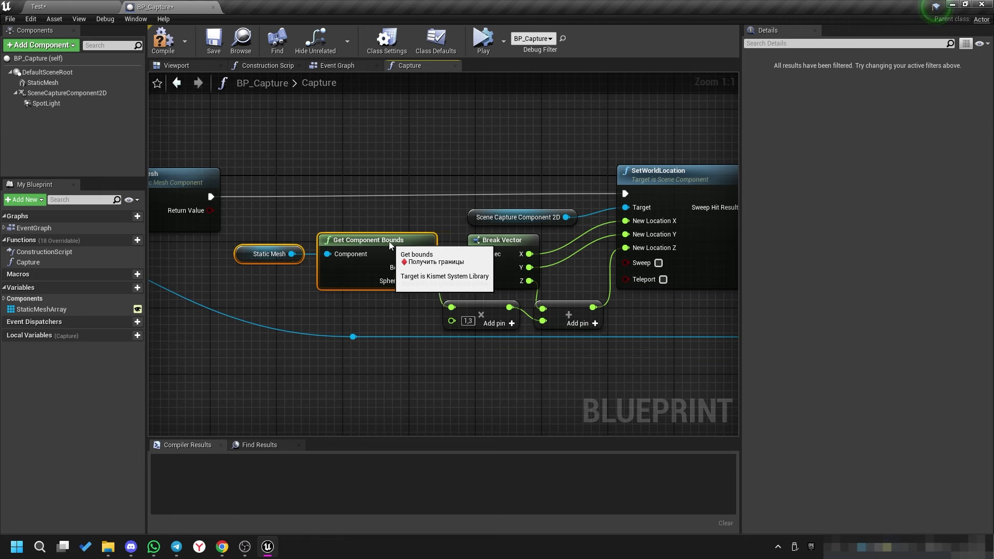
left_click(535, 150)
right_click_drag(601, 141, 102, 122)
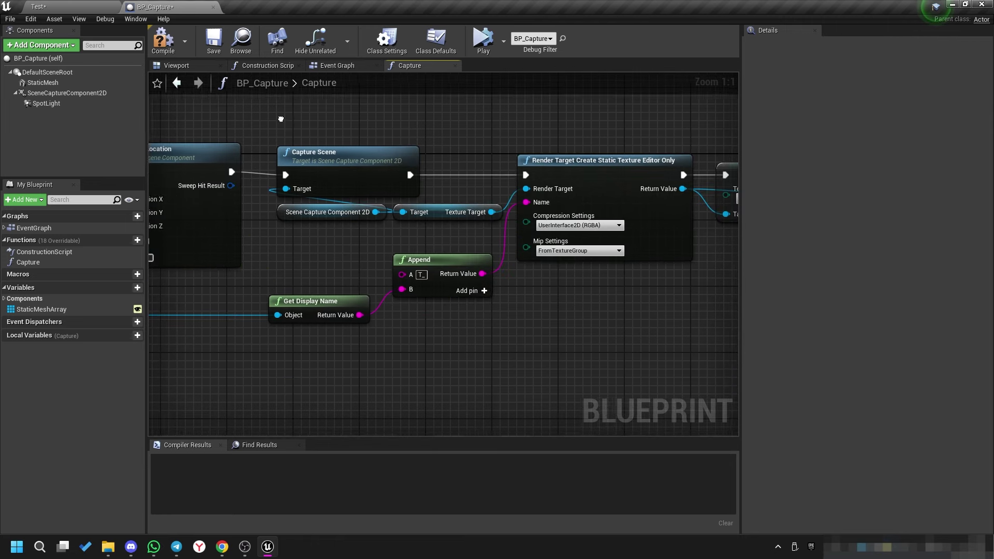
left_click_drag(291, 118, 480, 240)
right_click_drag(571, 302, 413, 291)
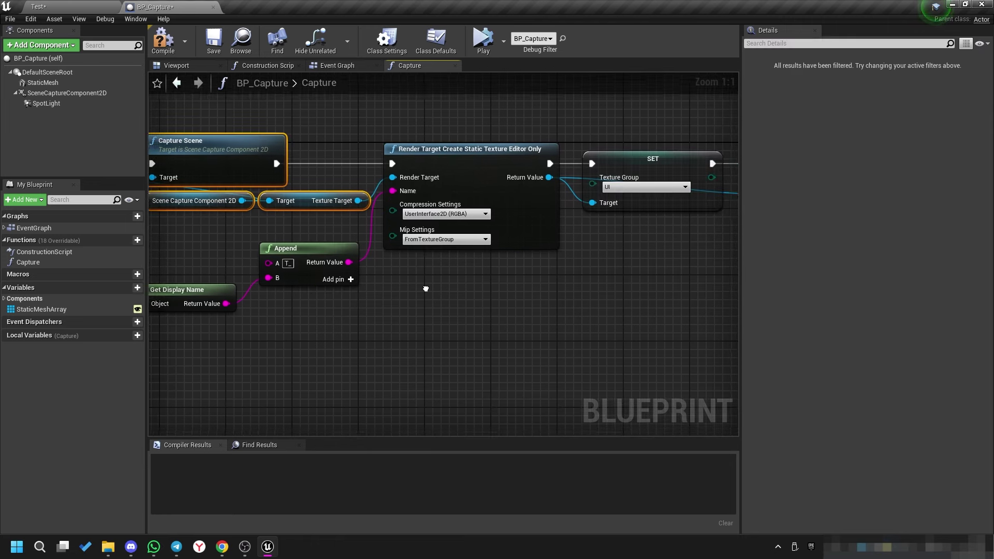
left_click_drag(440, 114, 471, 288)
right_click_drag(422, 235, 267, 288)
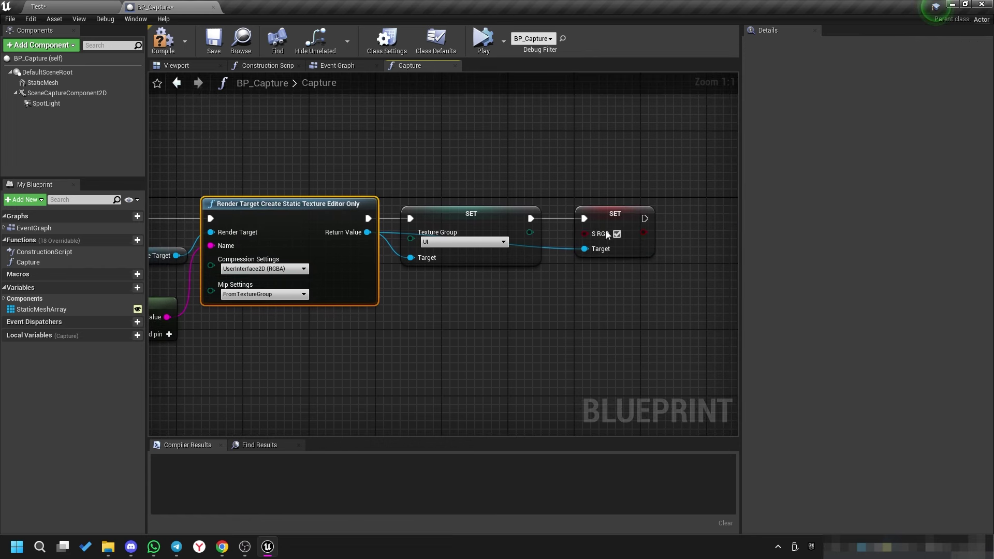
left_click(165, 39)
In the Test level, run BP_Capture's Capture to generate icon textures for the meshes.
left_click(89, 10)
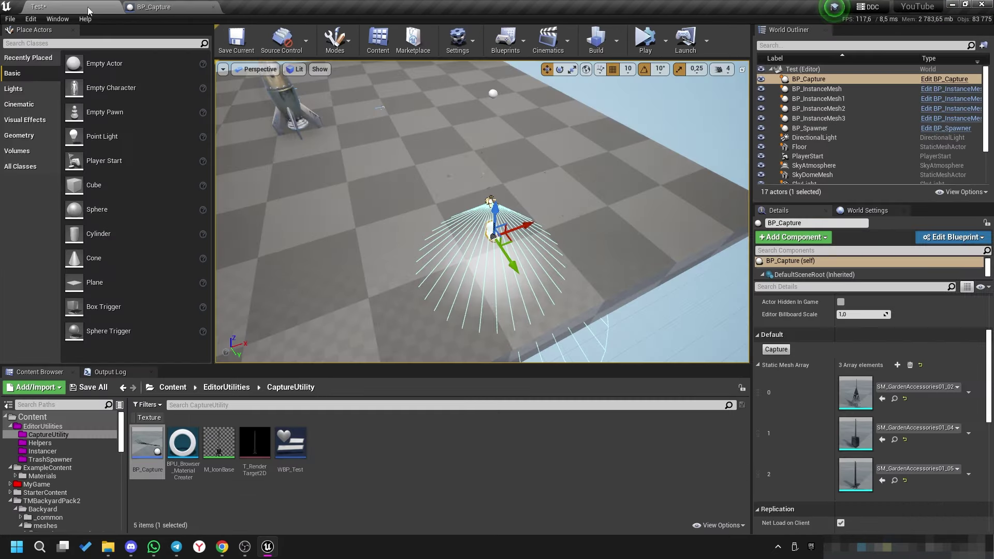
left_click_drag(575, 264, 439, 230)
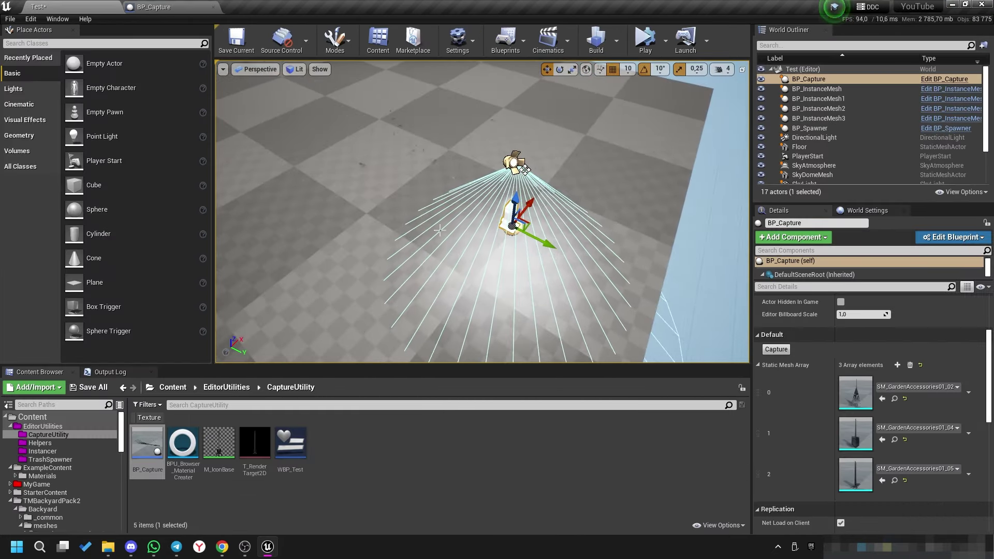
left_click_drag(530, 234, 535, 231)
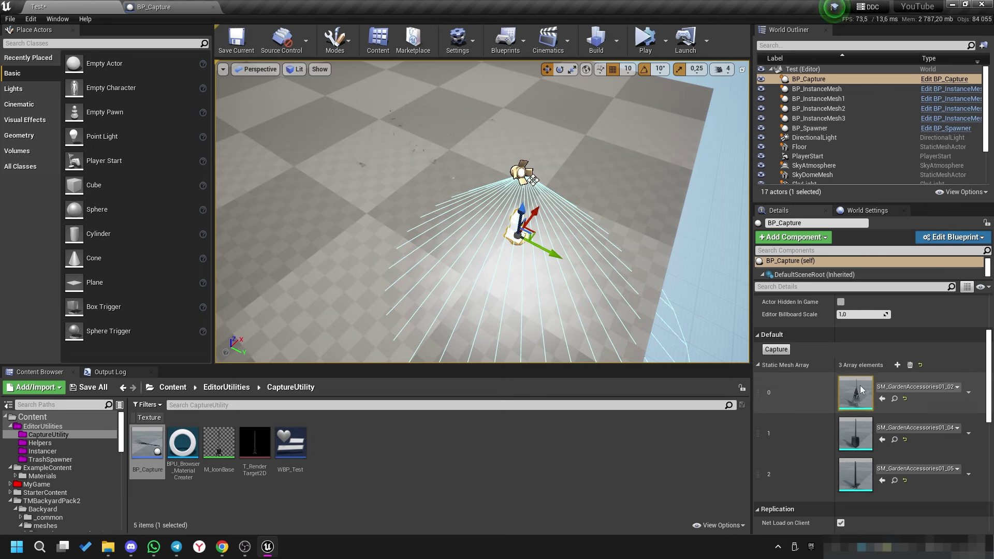
left_click(776, 350)
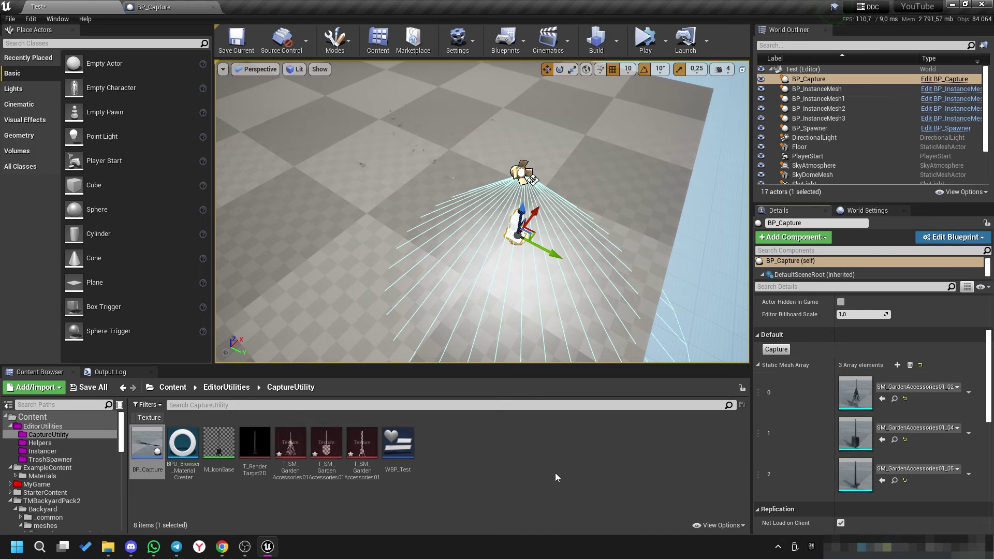
Browse the three generated T_SM_GardenAccessories01 textures and open the M_IconBase material.
left_click(254, 440)
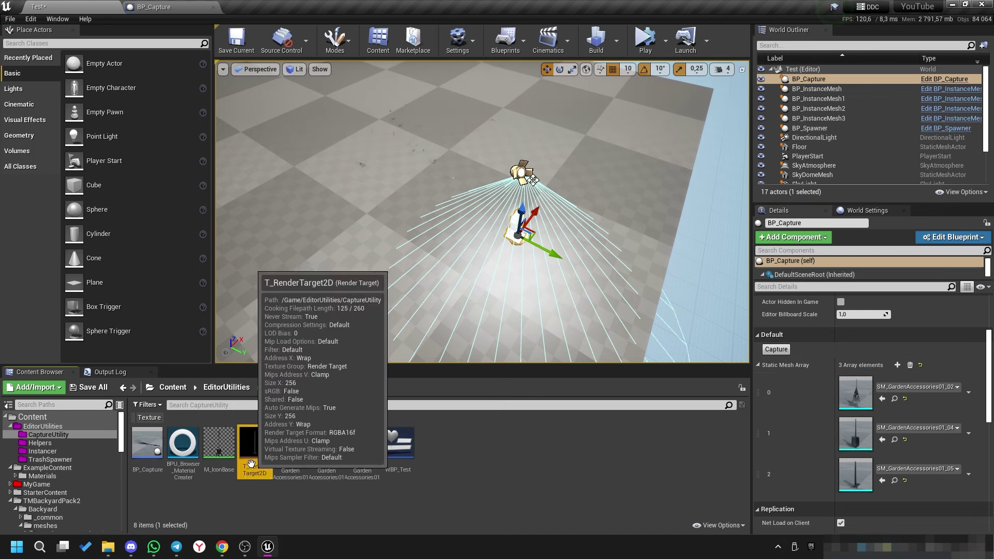
right_click(436, 454)
mouse_move(515, 366)
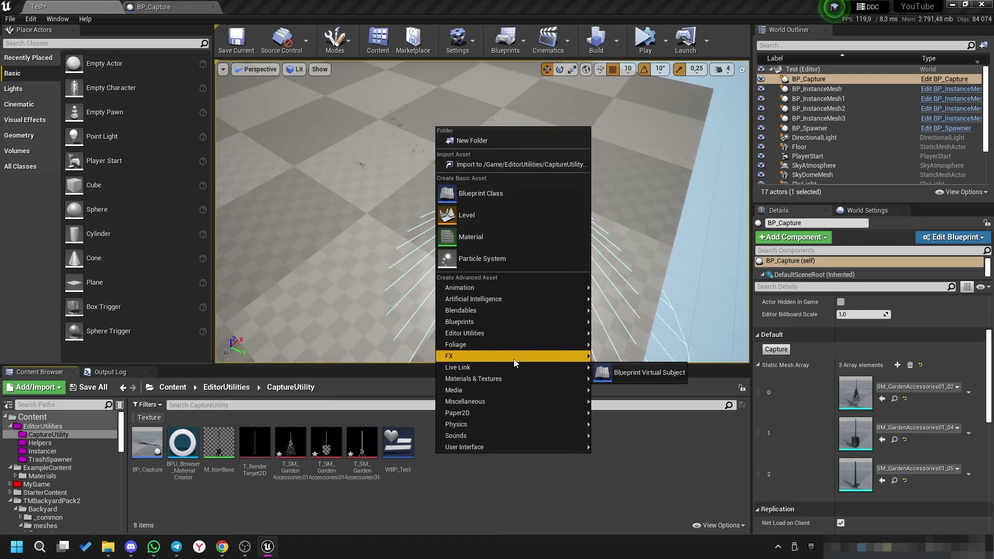
mouse_move(500, 390)
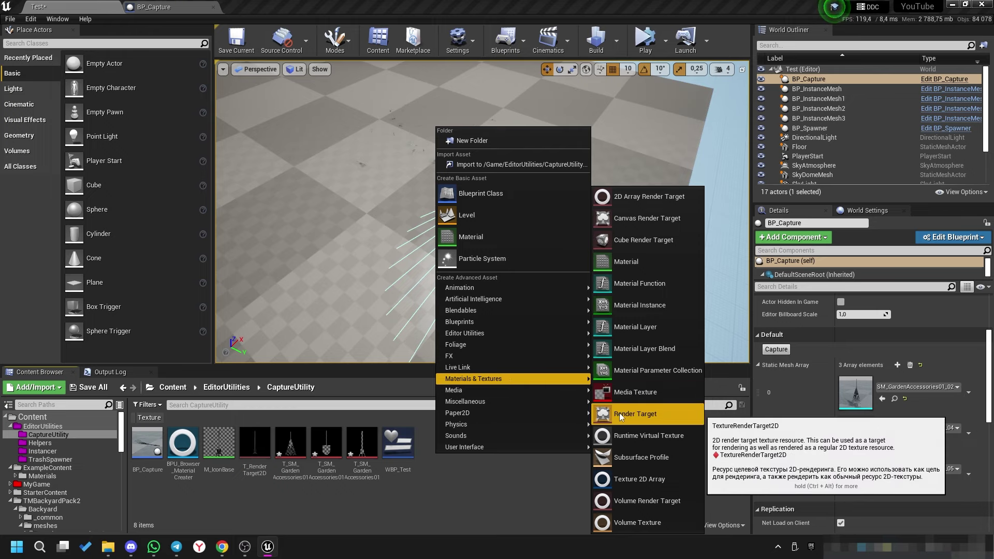
mouse_move(466, 436)
left_click(343, 476)
left_click(255, 446)
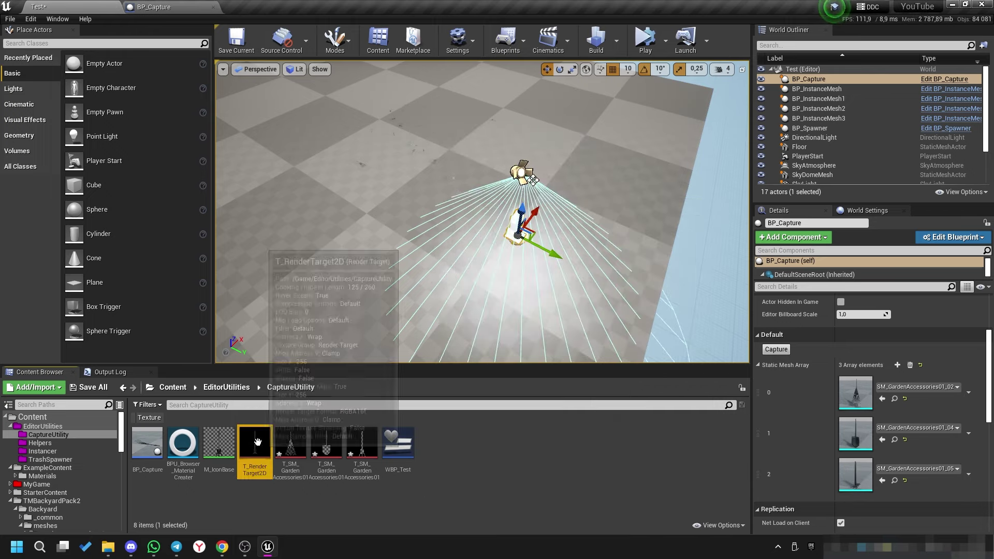
key("Right")
key("Right")
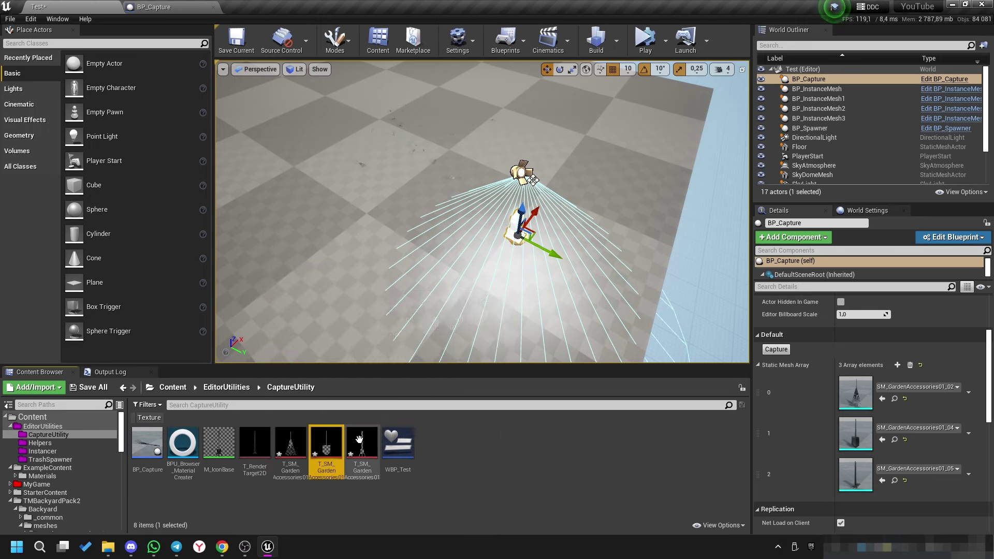
key("Right")
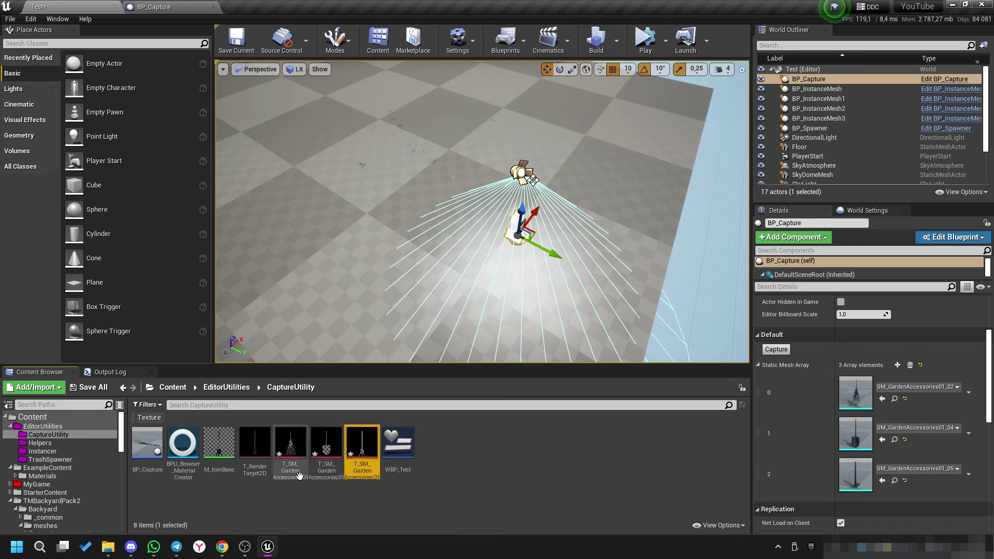
double_click(219, 445)
Check M_IconBase's Texture parameter and output material settings, then return to the Test level.
left_click_drag(509, 152, 545, 211)
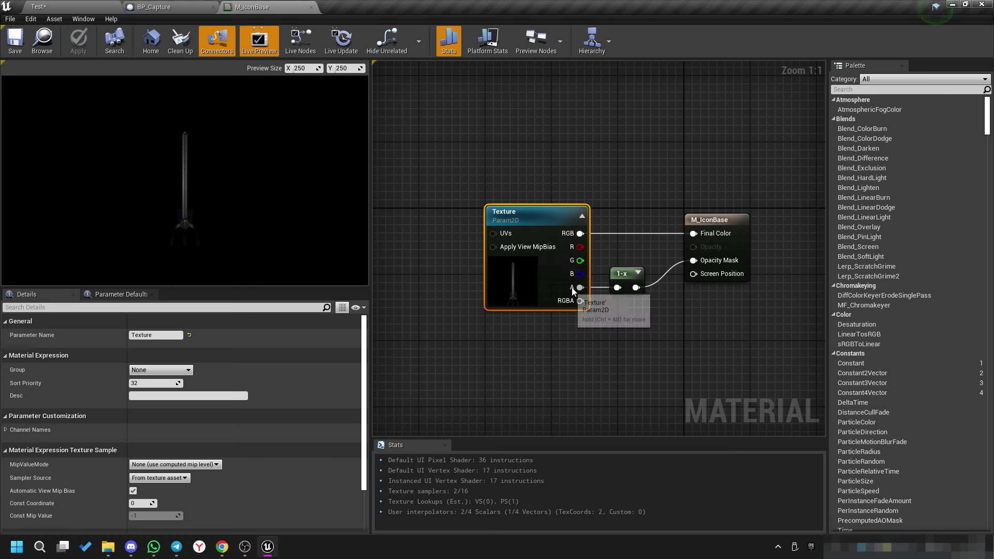
left_click(727, 224)
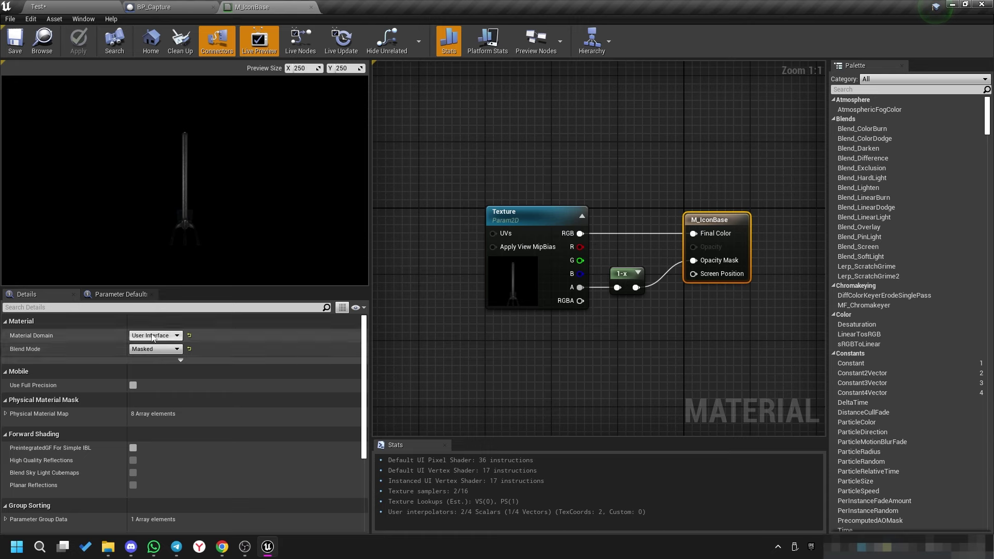
left_click(163, 8)
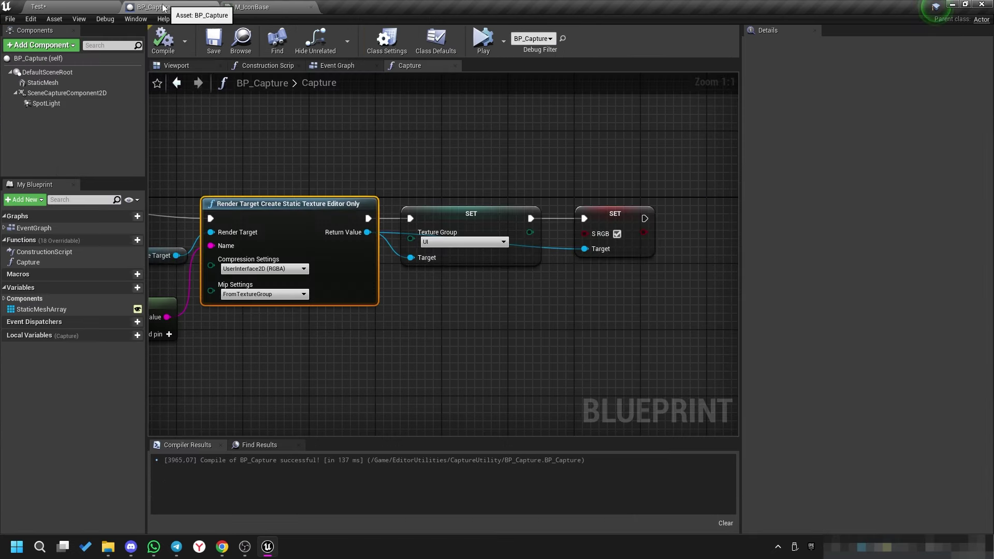
left_click(70, 5)
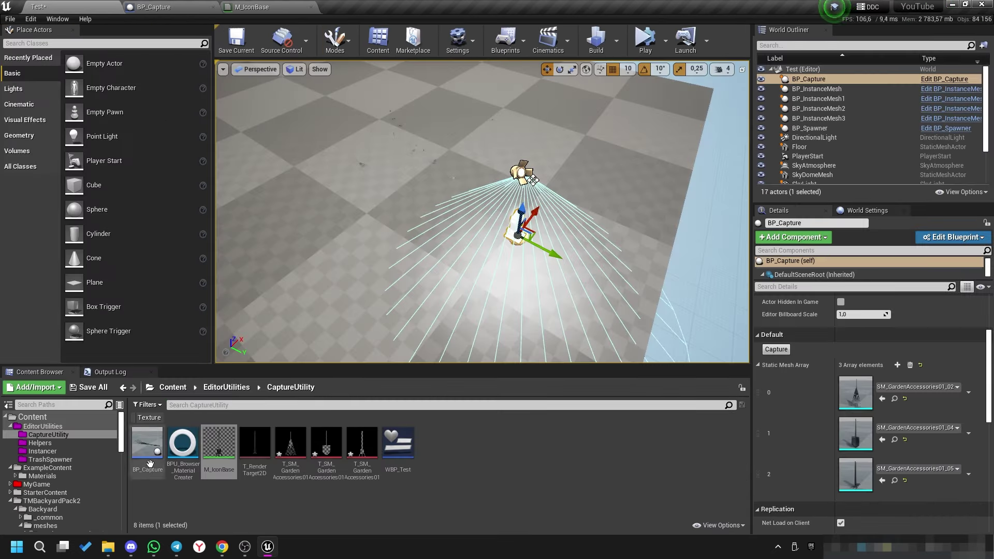
Open and dock BPU_Browser_MaterialCreater, inspecting its Cast To Texture2D and Create Asset nodes.
double_click(185, 439)
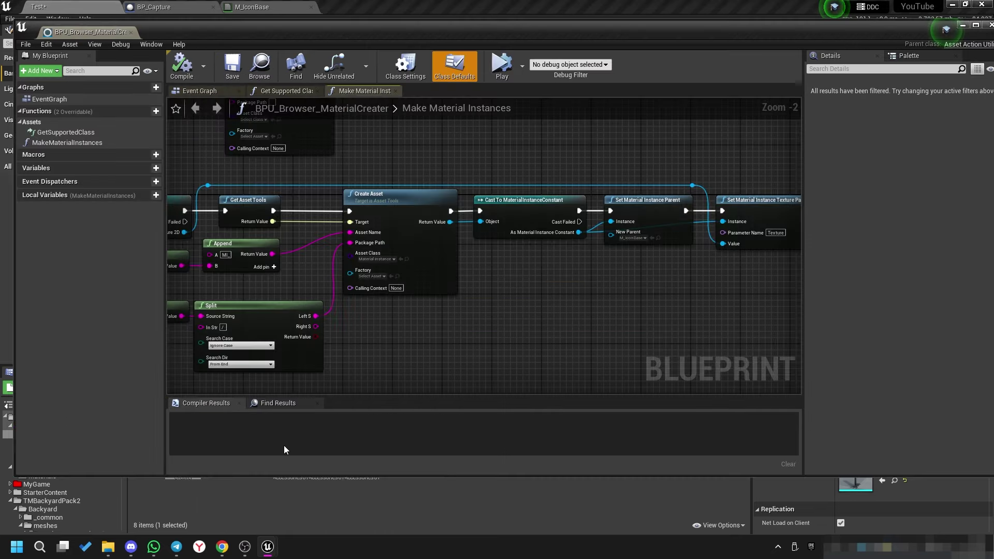
left_click_drag(63, 33, 419, 23)
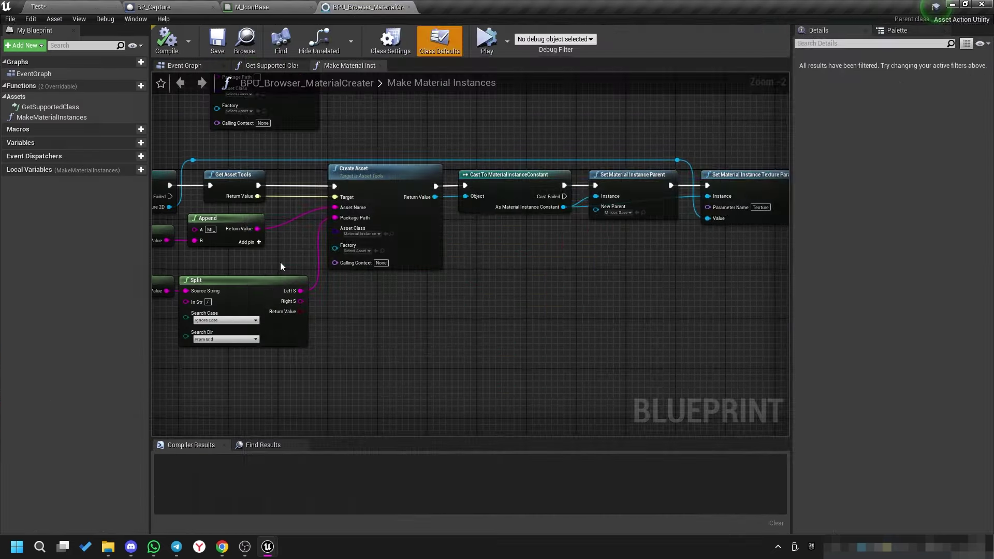
mouse_move(281, 262)
right_mouse_down()
mouse_move(550, 167)
mouse_move(294, 146)
right_mouse_up()
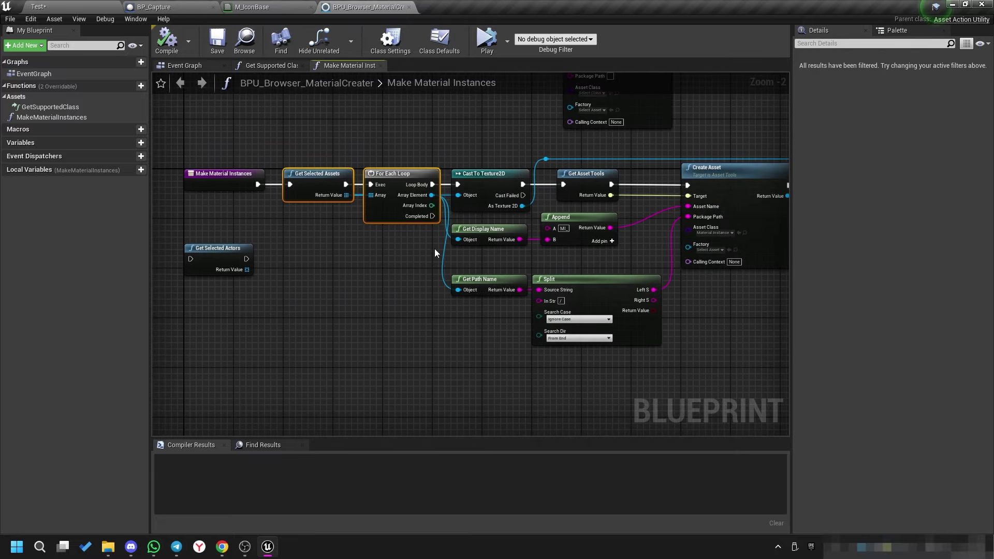
right_click_drag(435, 253, 287, 242)
left_click(357, 189)
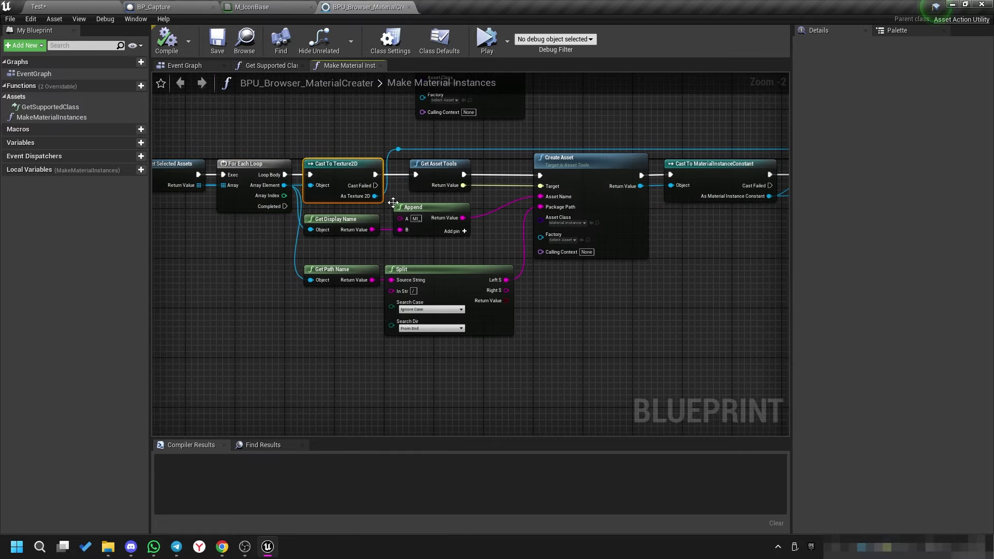
right_click_drag(558, 286, 492, 347)
left_click(459, 241)
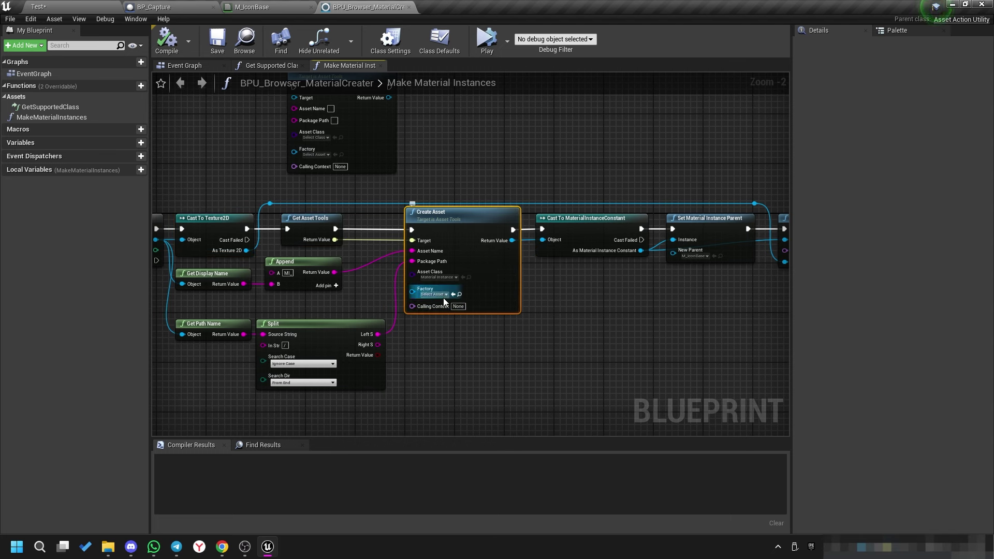
Compare Make Material Instances' parent and texture parameter setters with M_IconBase's Texture parameter.
scroll(420, 301, "up", 2)
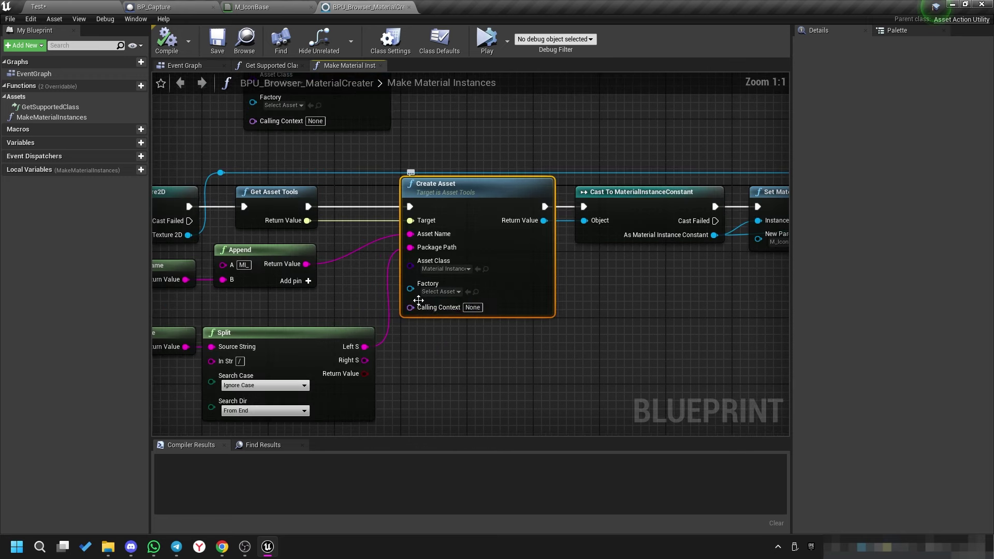
right_click_drag(364, 262, 367, 182)
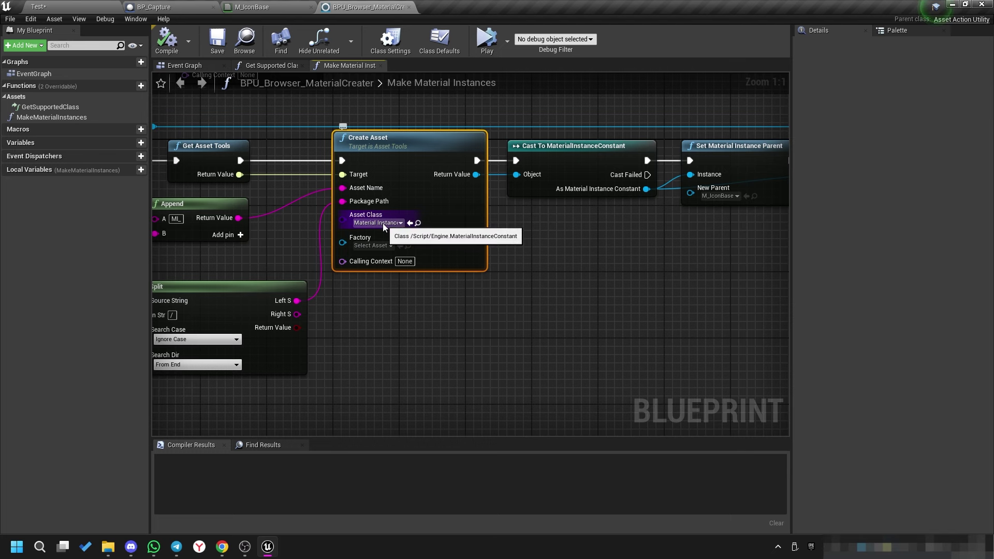
right_click_drag(384, 222, 367, 267)
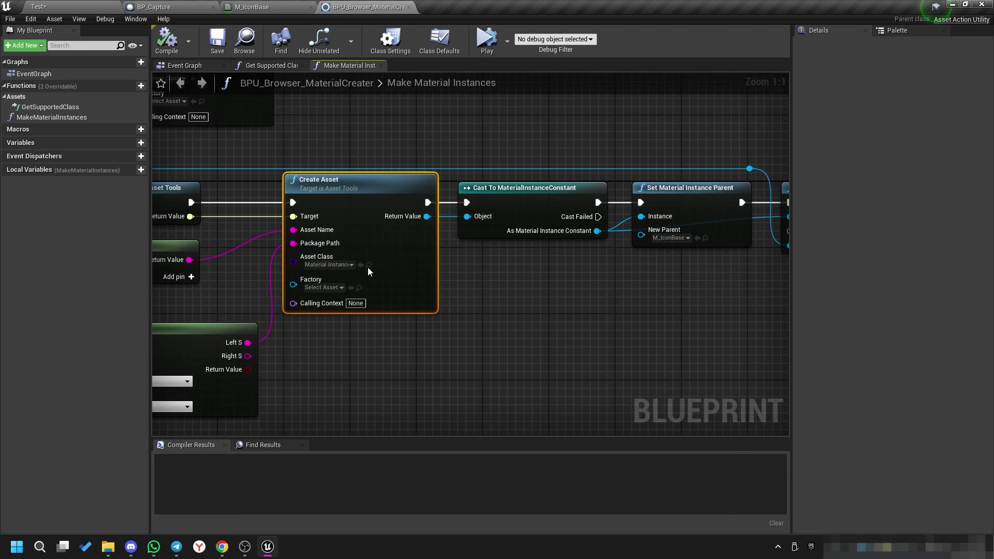
right_click_drag(560, 274, 511, 297)
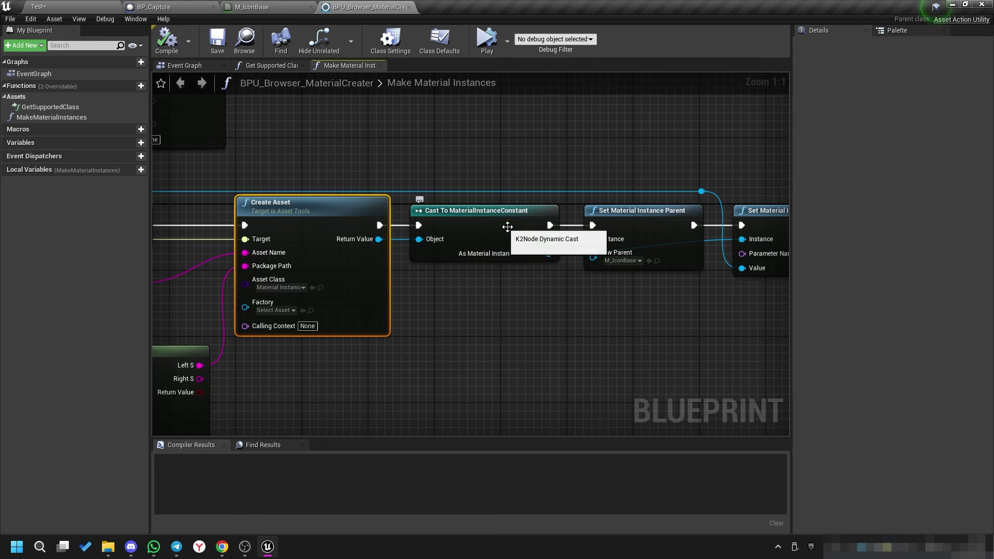
right_click_drag(592, 288, 425, 301)
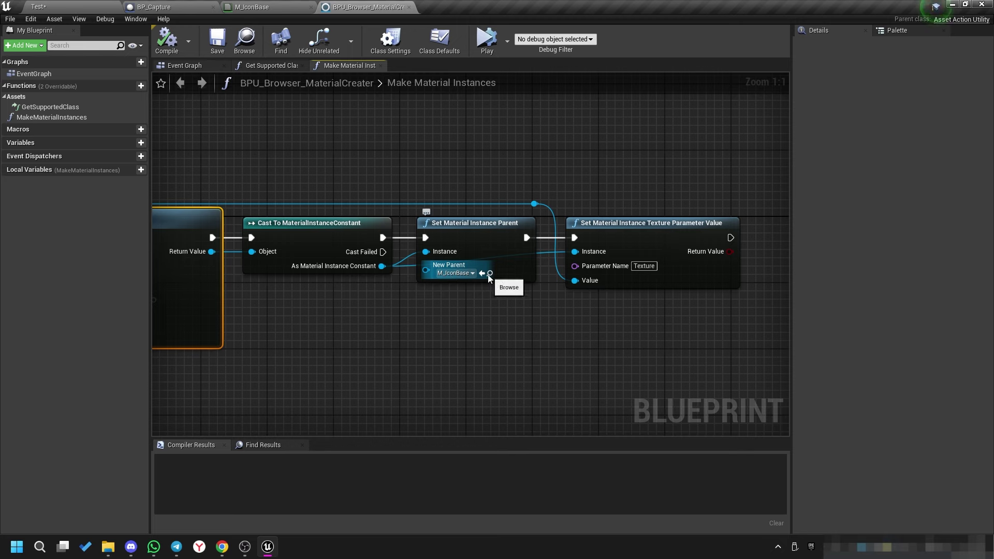
left_click(239, 6)
left_click(375, 5)
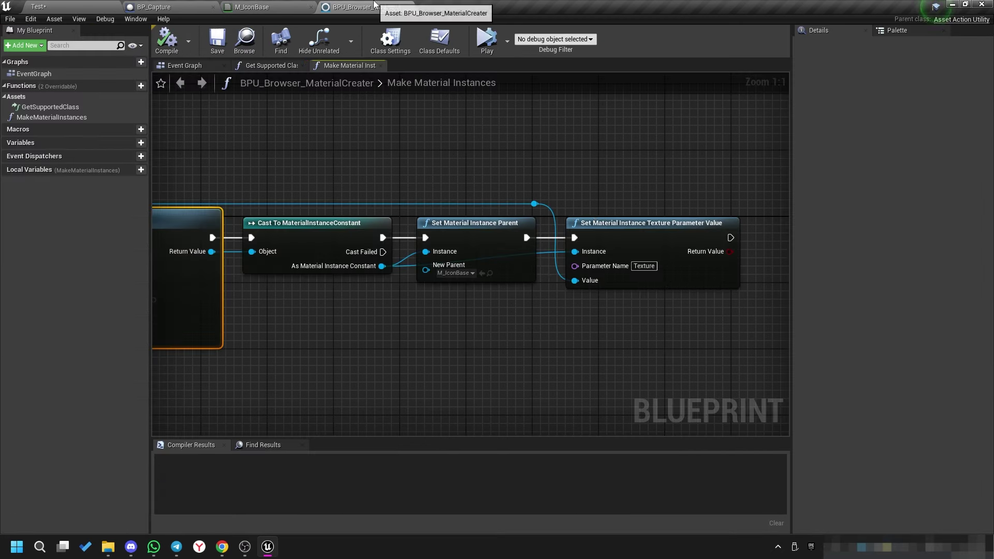
right_click_drag(627, 322, 477, 321)
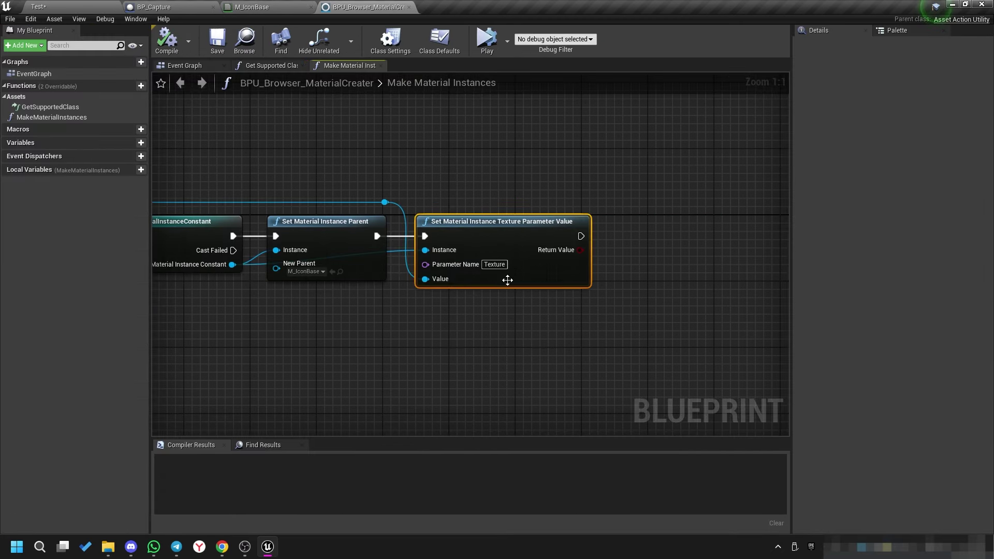
left_click(249, 7)
left_click(516, 221)
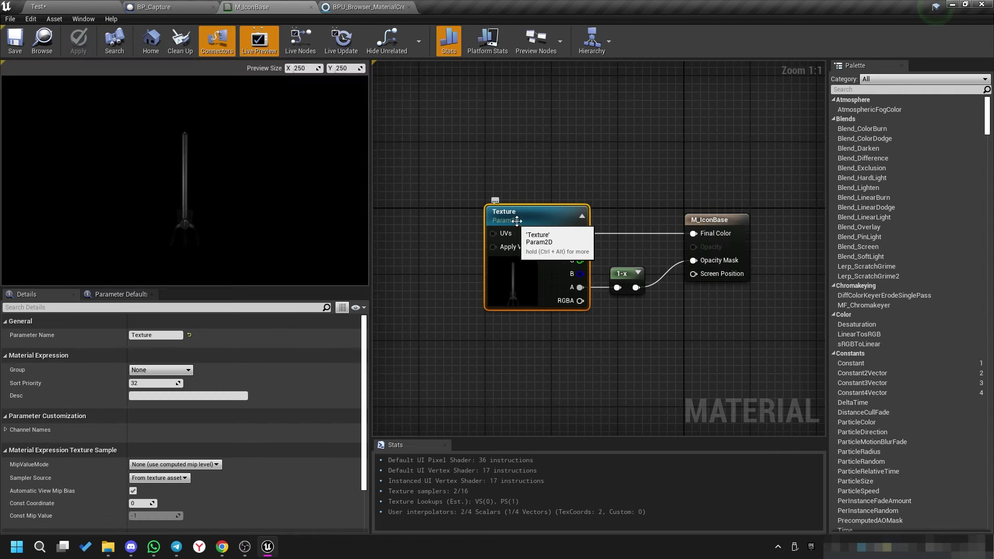
Run Make Material Instances on the three garden accessory textures, then select WBP_Test.
left_click(60, 6)
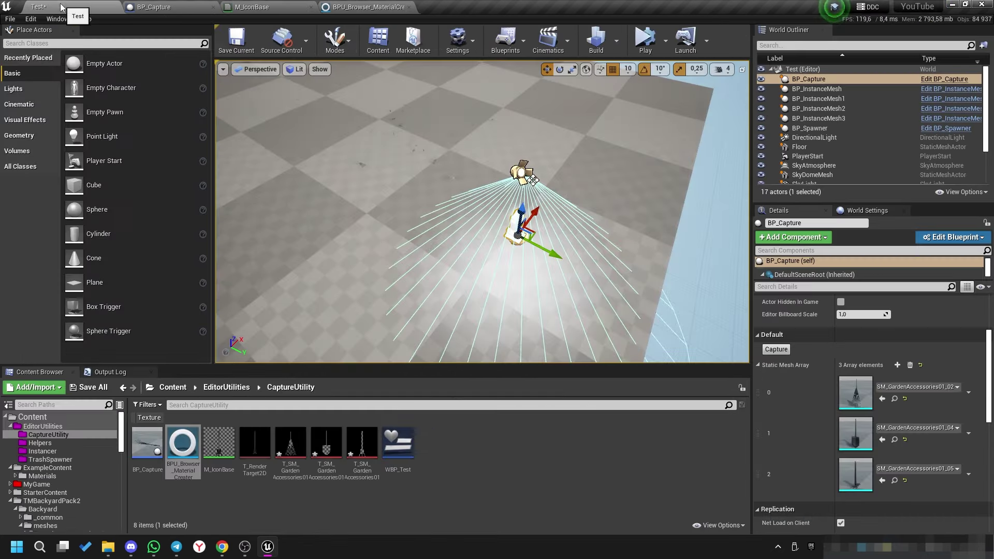
left_click(290, 444)
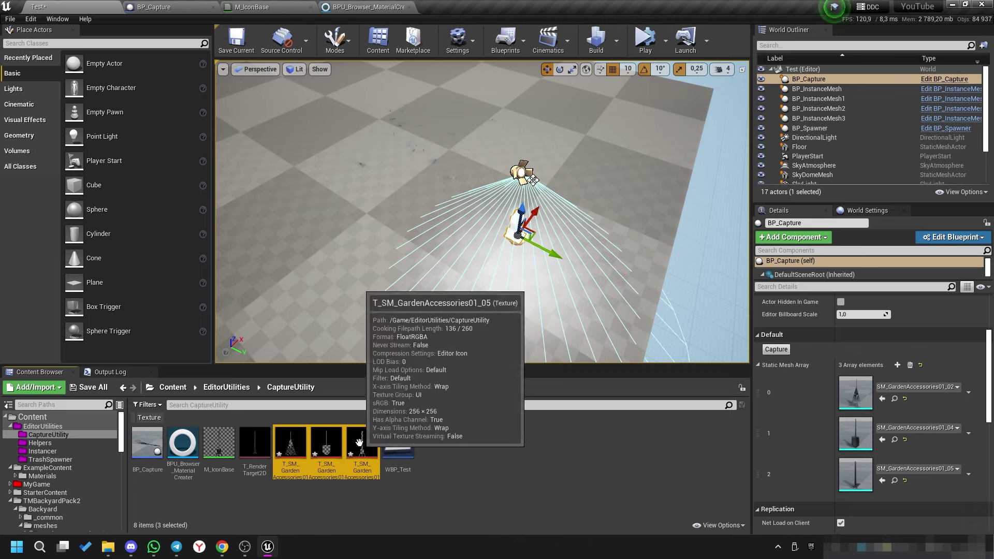
left_click(351, 451, "shift")
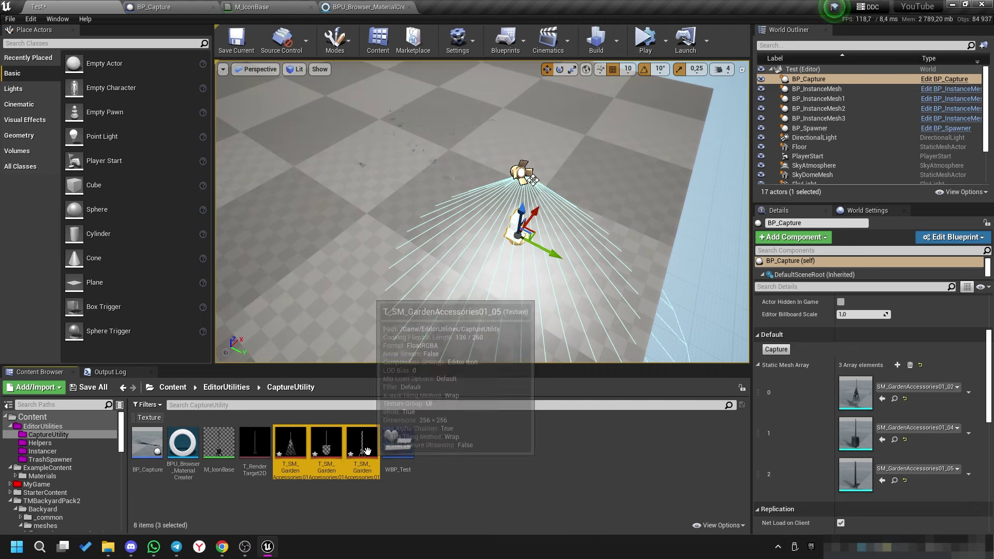
right_click(296, 436)
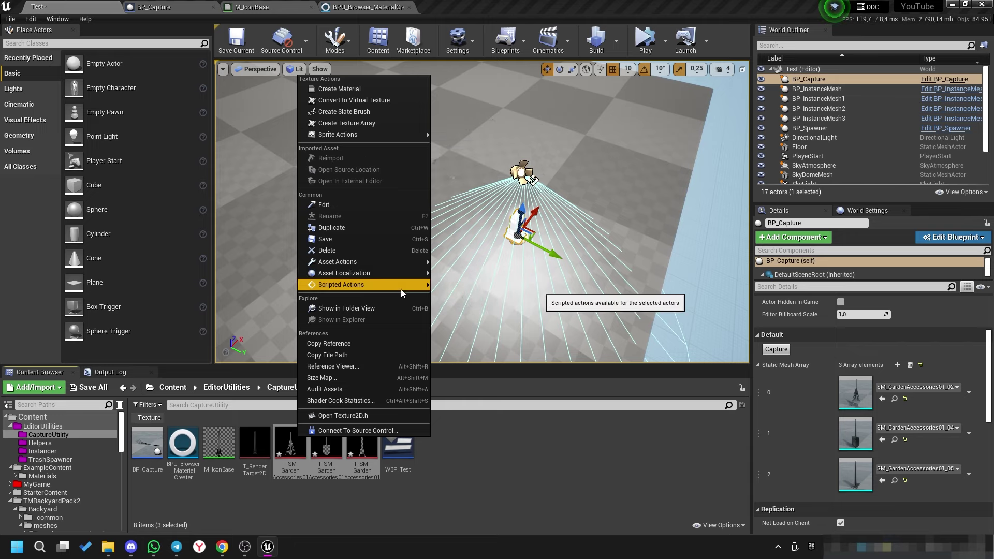
mouse_move(415, 284)
left_click(486, 332)
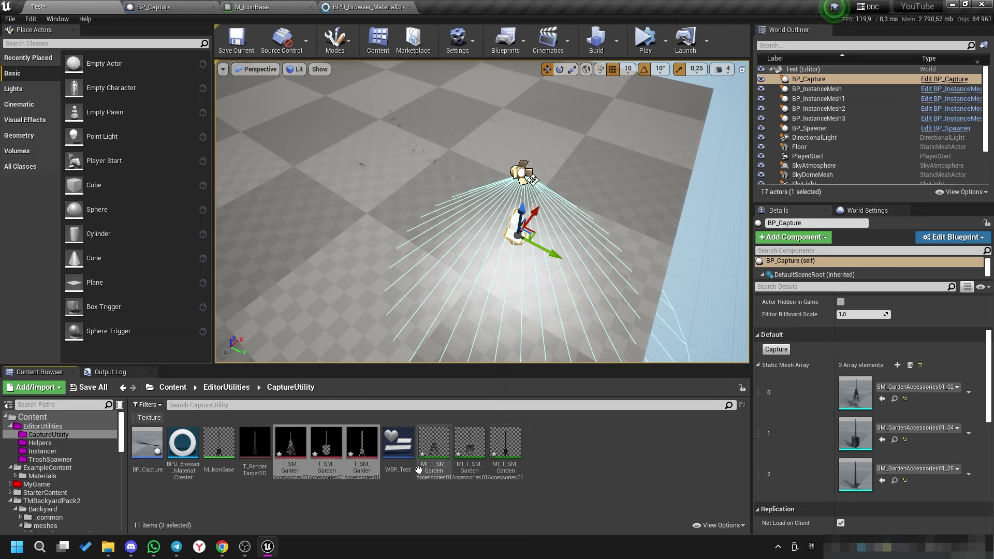
left_click(401, 444)
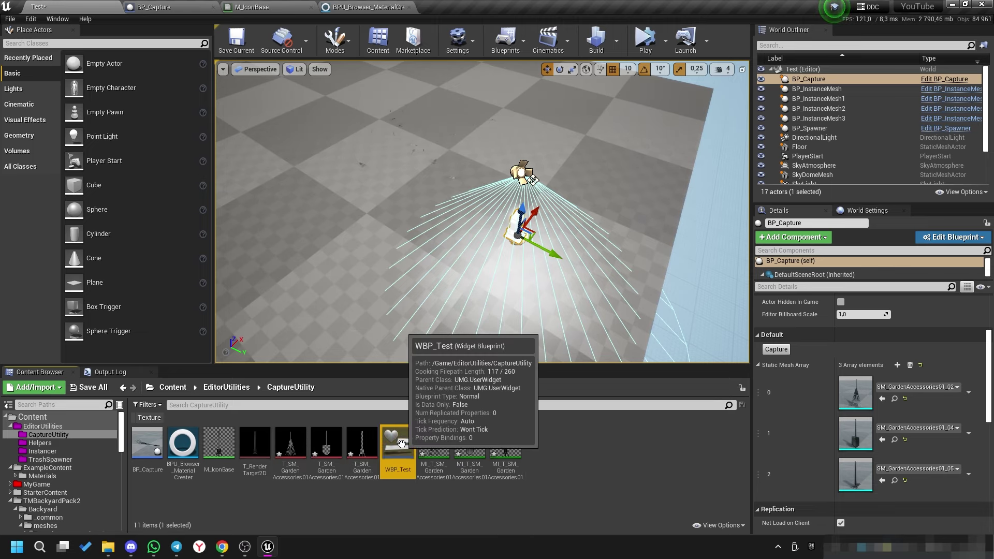
Open WBP_Test and add the three new material instances as images.
double_click(402, 443)
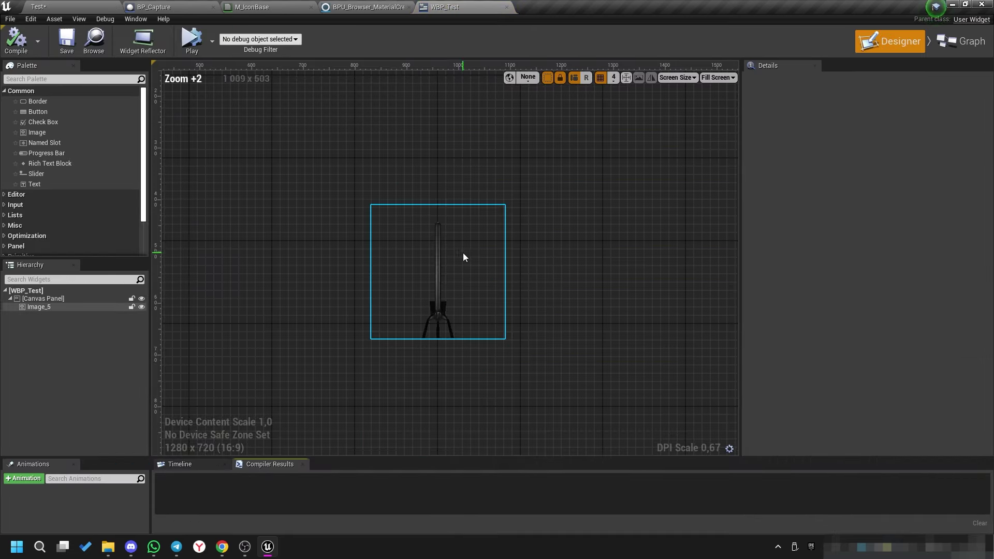
scroll(395, 204, "down", 4)
left_click(83, 7)
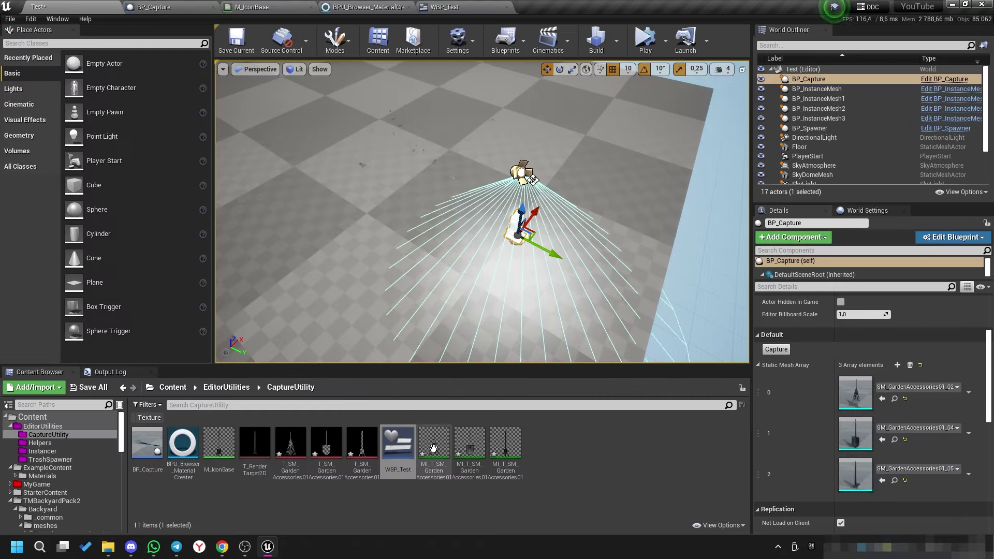
mouse_move(637, 504)
left_mouse_down()
mouse_move(430, 451)
mouse_move(444, 7)
mouse_move(510, 251)
left_mouse_up()
scroll(533, 249, "up", 10)
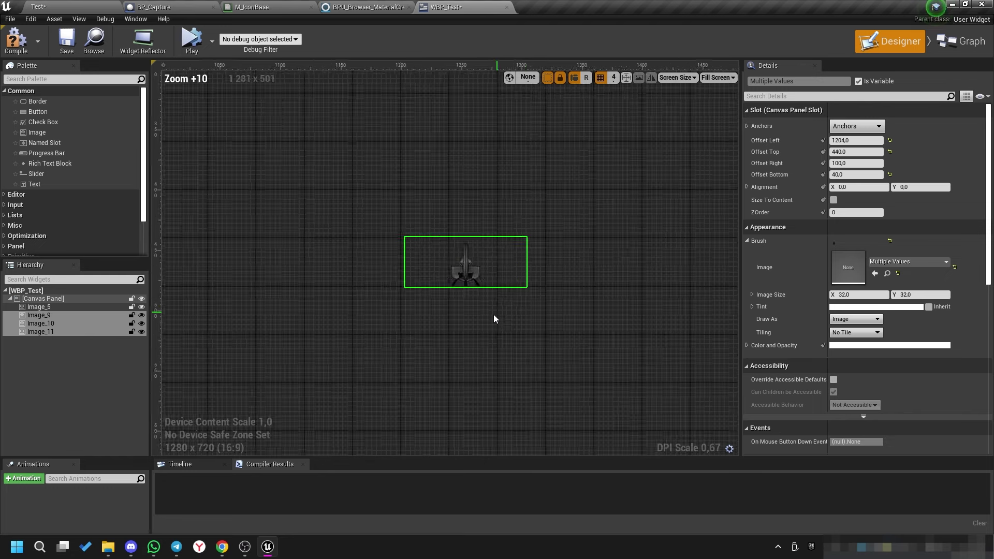
scroll(494, 319, "up", 6)
mouse_move(433, 209)
left_mouse_down()
mouse_move(596, 285)
mouse_move(318, 176)
left_mouse_up()
Spread out the shovel and rake images, stretch them taller, and compile WBP_Test.
left_click(40, 324)
left_click(592, 253)
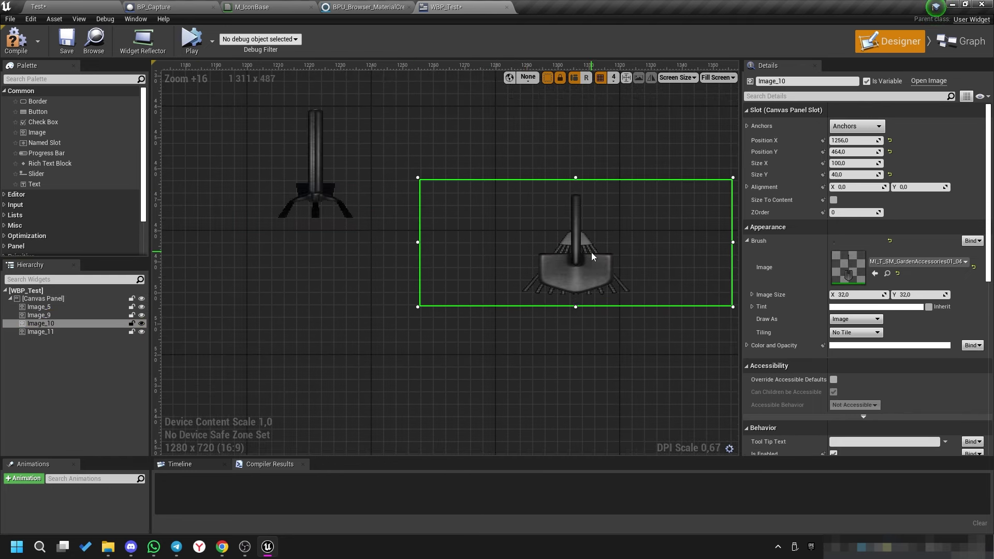
left_click_drag(591, 252, 342, 320)
left_click(579, 303)
scroll(649, 371, "down", 3)
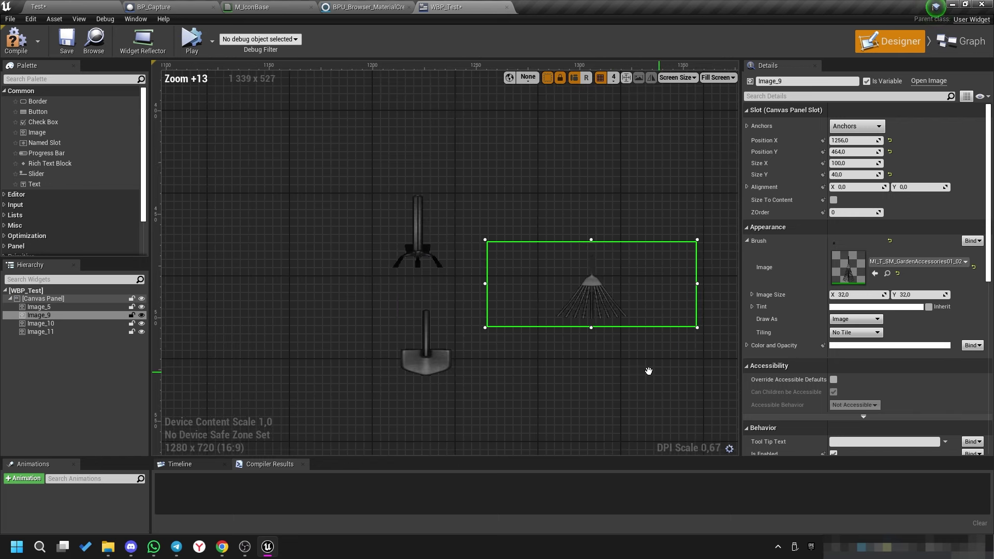
right_click_drag(649, 371, 519, 354)
left_click_drag(462, 310, 462, 378)
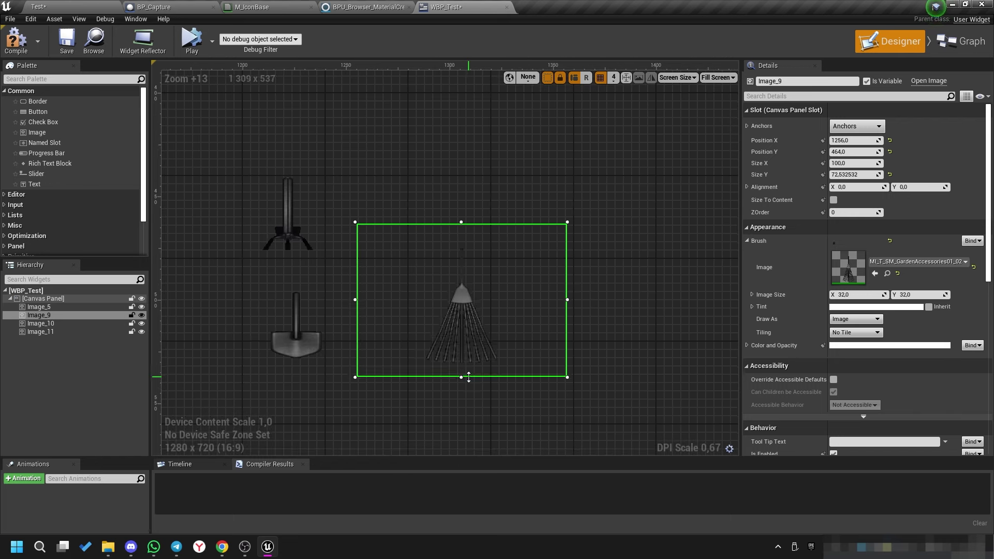
left_click(293, 345)
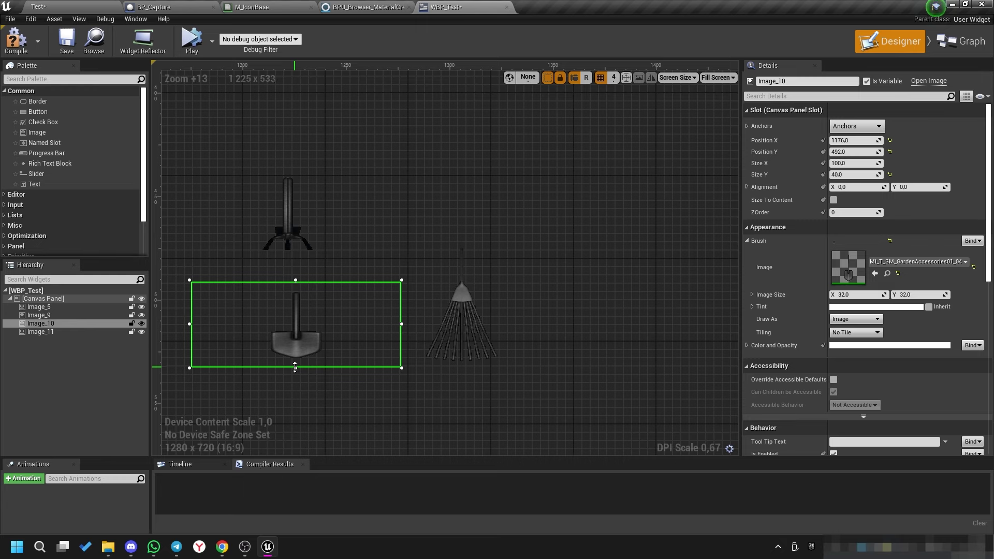
left_click_drag(295, 368, 295, 402)
left_click(16, 40)
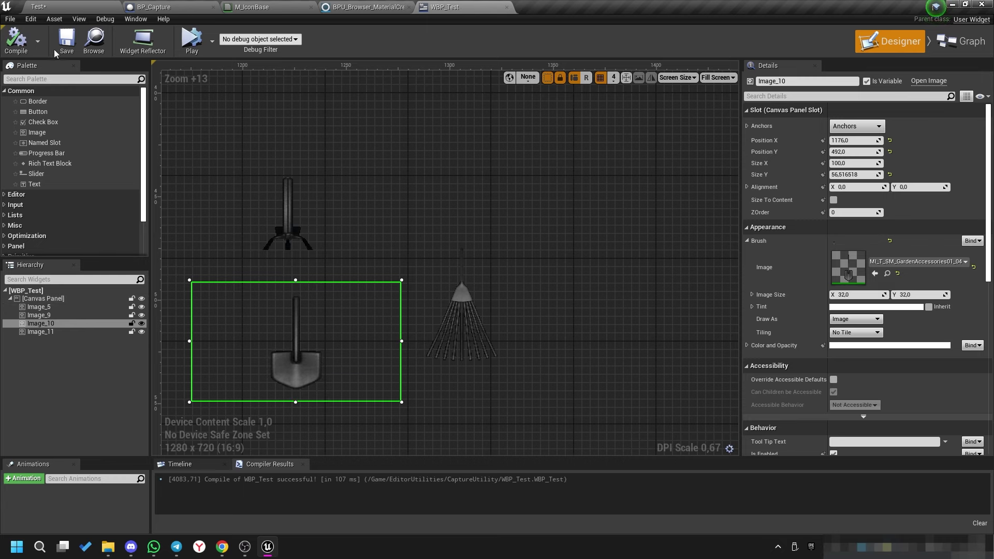
left_click(164, 6)
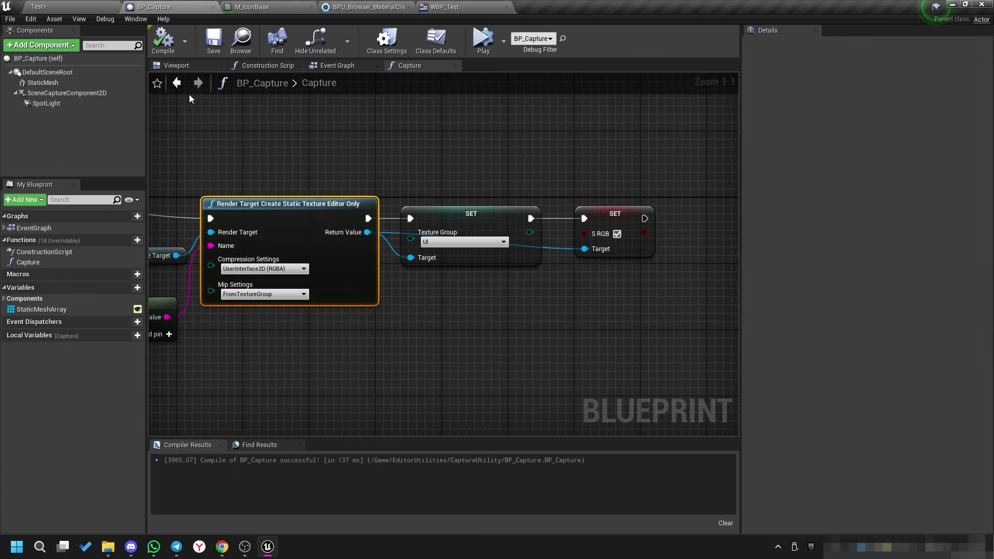
Inspect BP_Capture's SceneCaptureComponent2D, SpotLight and StaticMesh components in its viewport.
left_click(177, 65)
left_click(43, 94)
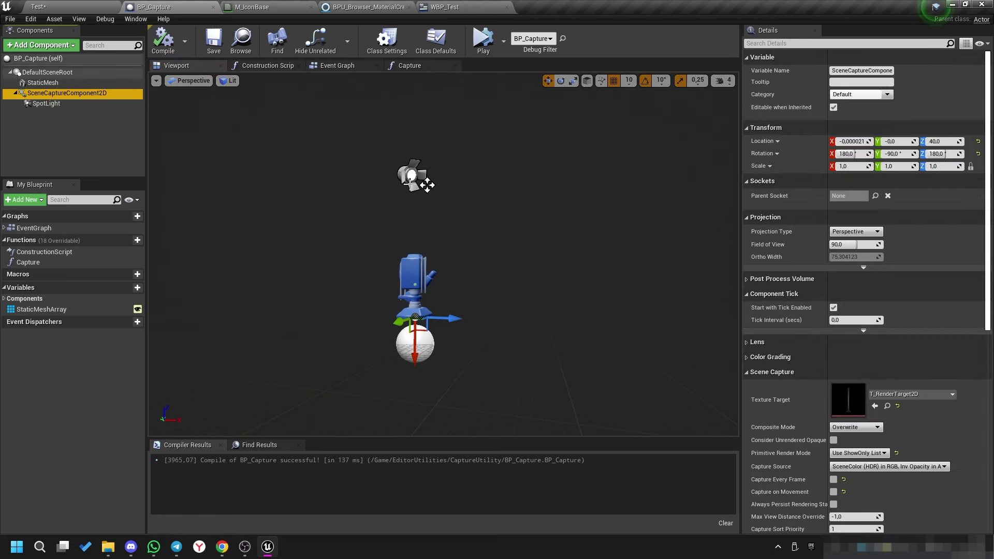
left_click(55, 105)
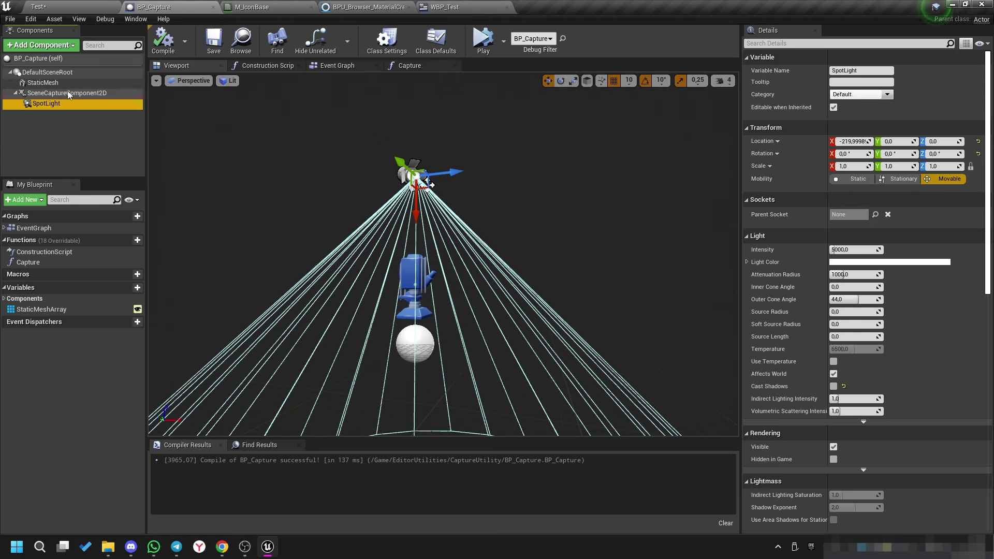
left_click(36, 83)
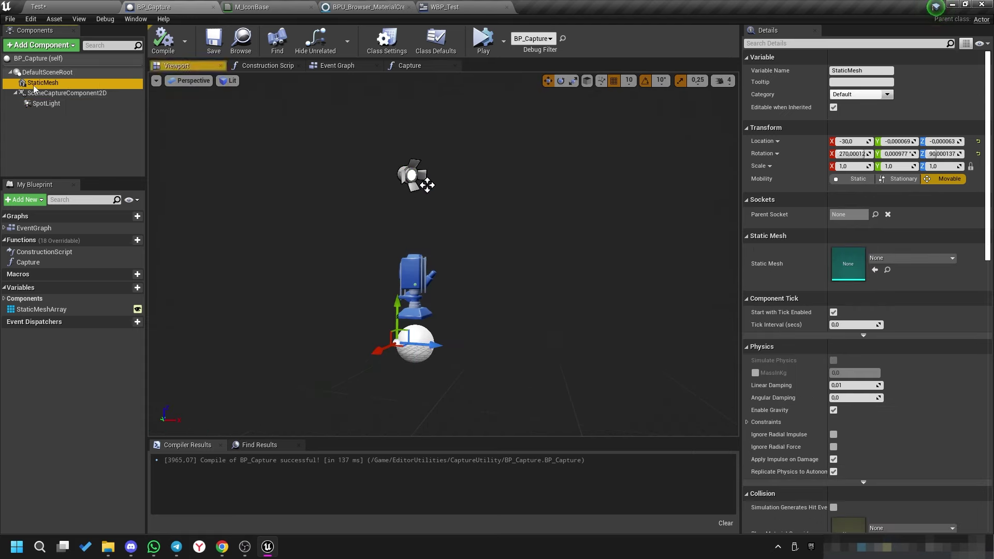
Select T_RenderTarget2D in the level's Content Browser, then recheck the scene capture component.
left_click(85, 6)
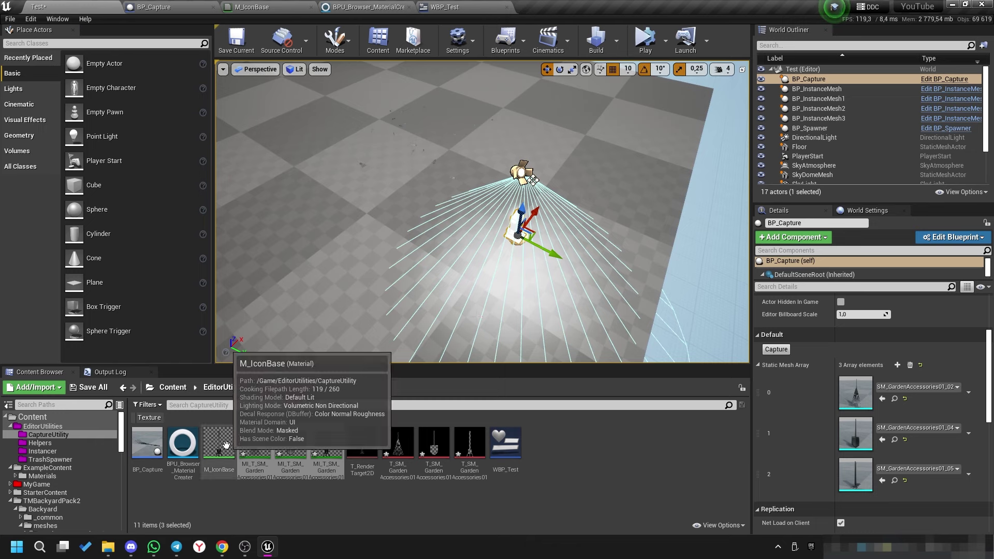
left_click(352, 446)
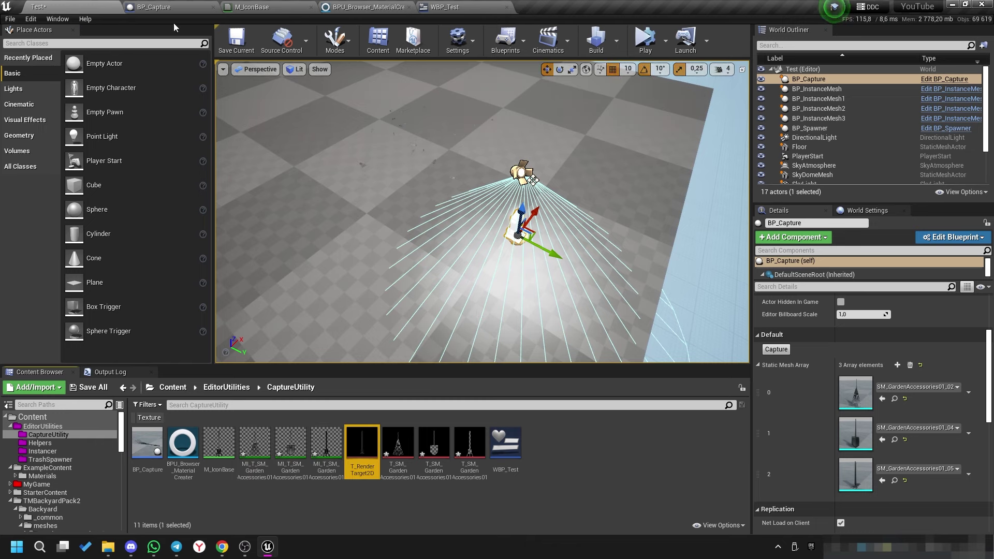
left_click(154, 7)
left_click(50, 95)
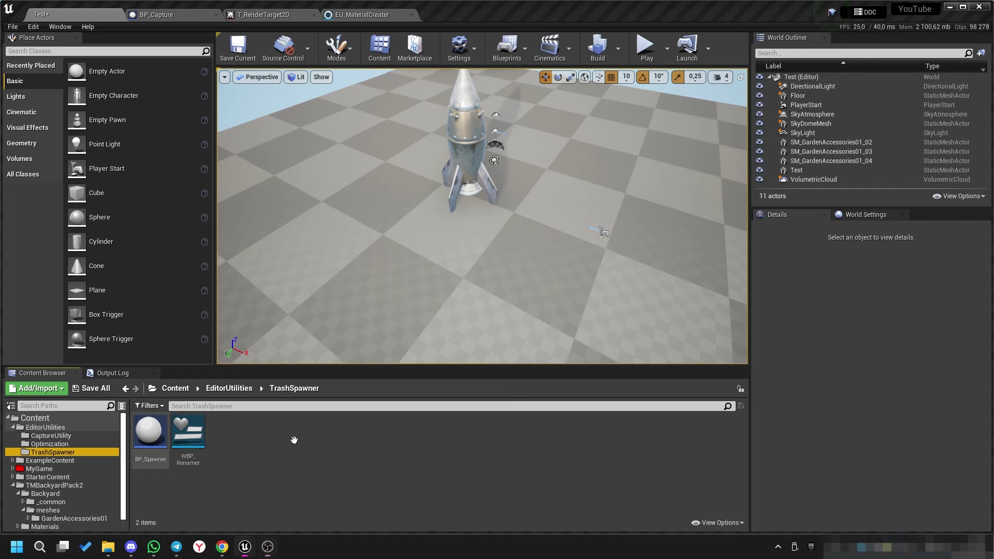
Open BP_Spawner and close the BP_Capture, T_RenderTarget2D and EU_MaterialCreater tabs.
left_click(150, 429)
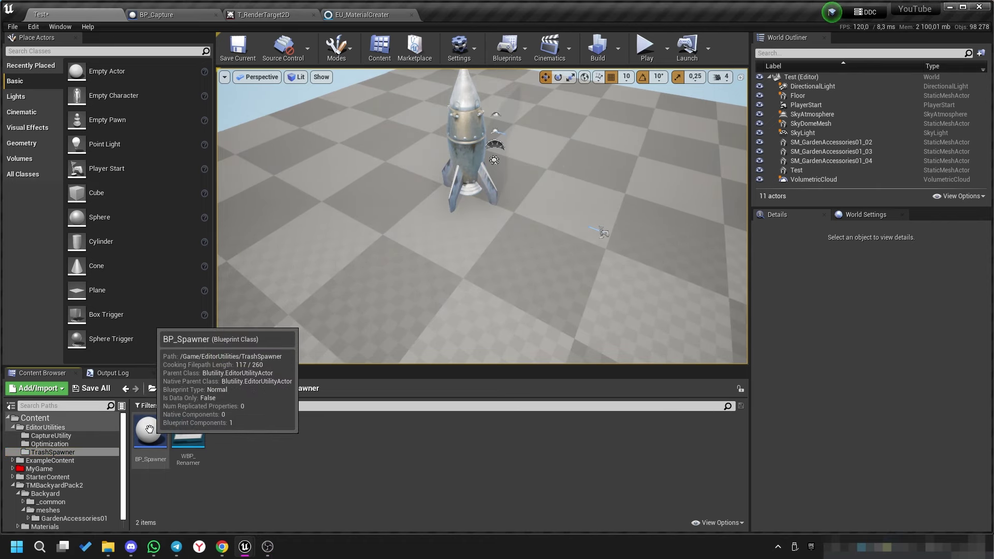
double_click(150, 430)
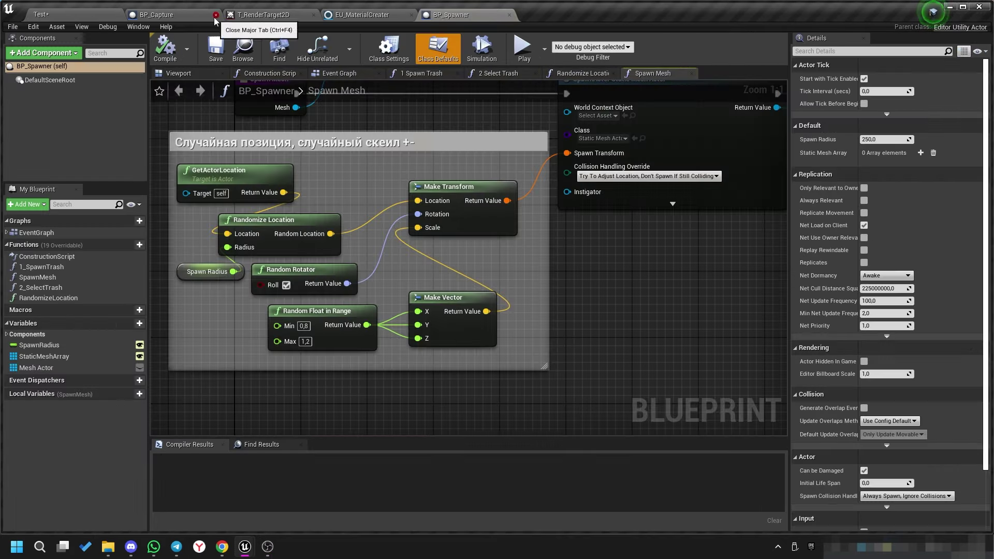
left_click(216, 16)
left_click(215, 16)
left_click(215, 16)
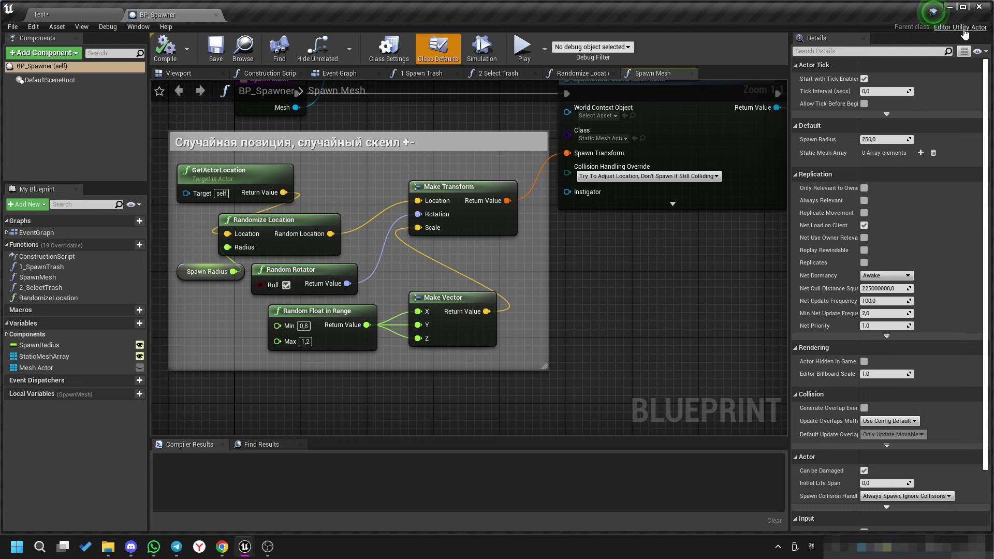
Back in the level editor, start a new Blueprint class in the TrashSpawner folder.
left_click(80, 14)
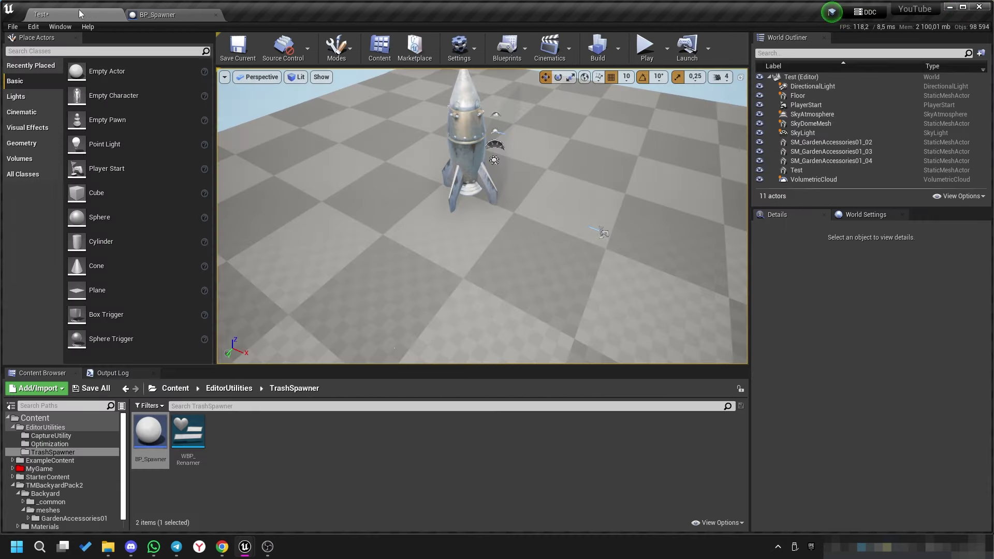
right_click(255, 450)
left_click(317, 191)
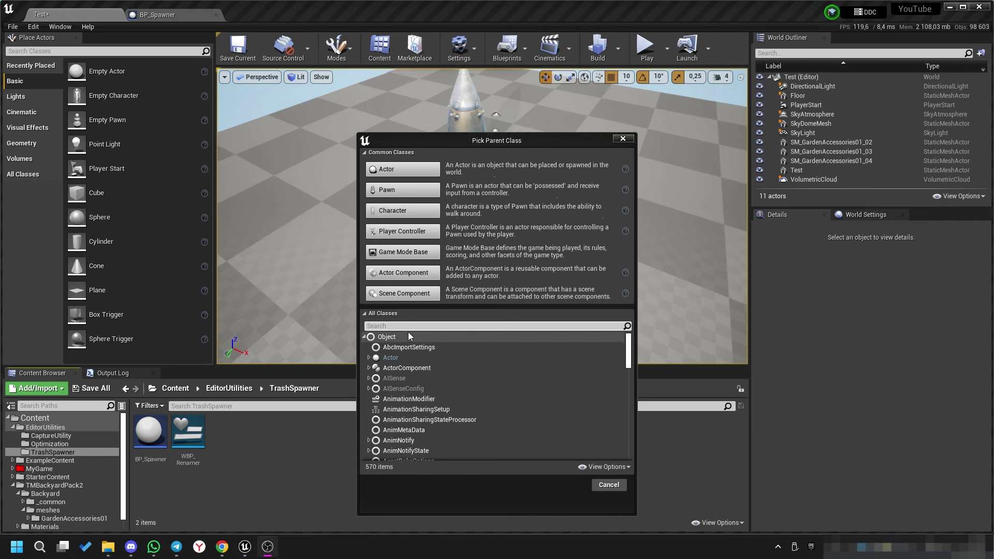
type("editor")
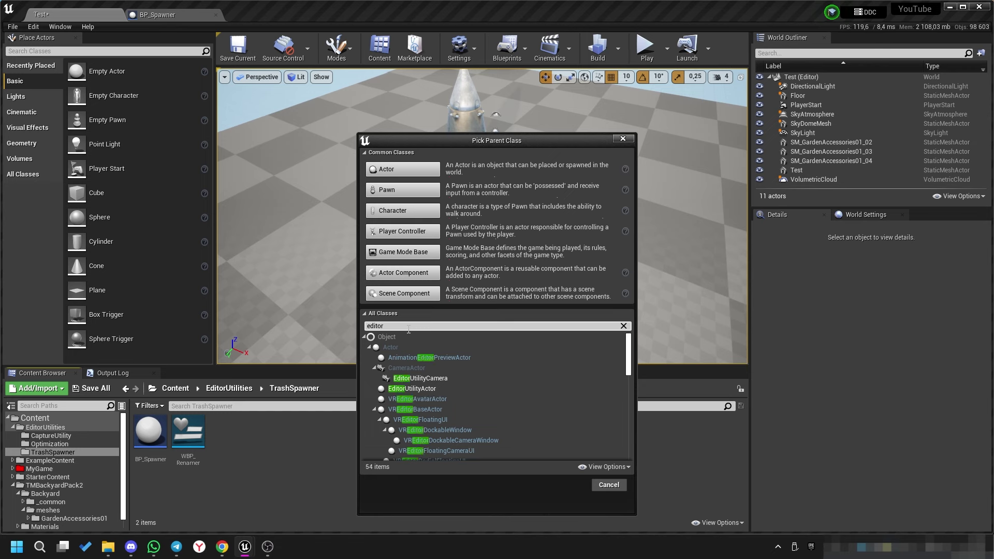
left_click(420, 389)
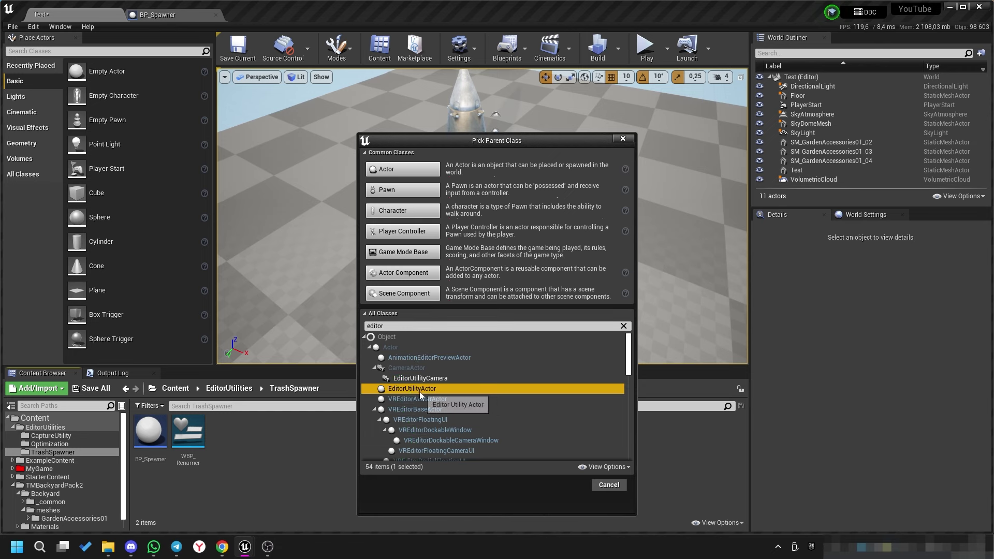
left_click(609, 485)
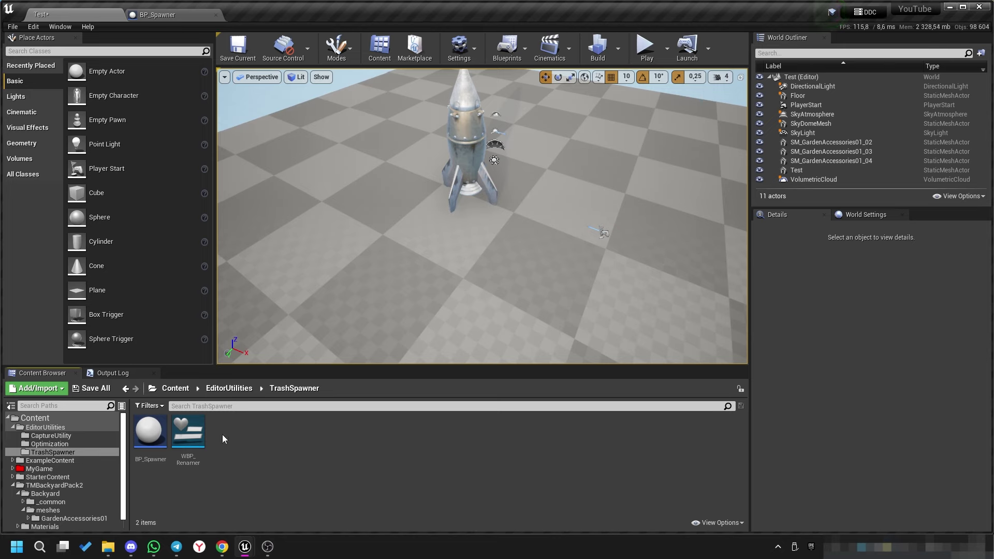
left_click(166, 15)
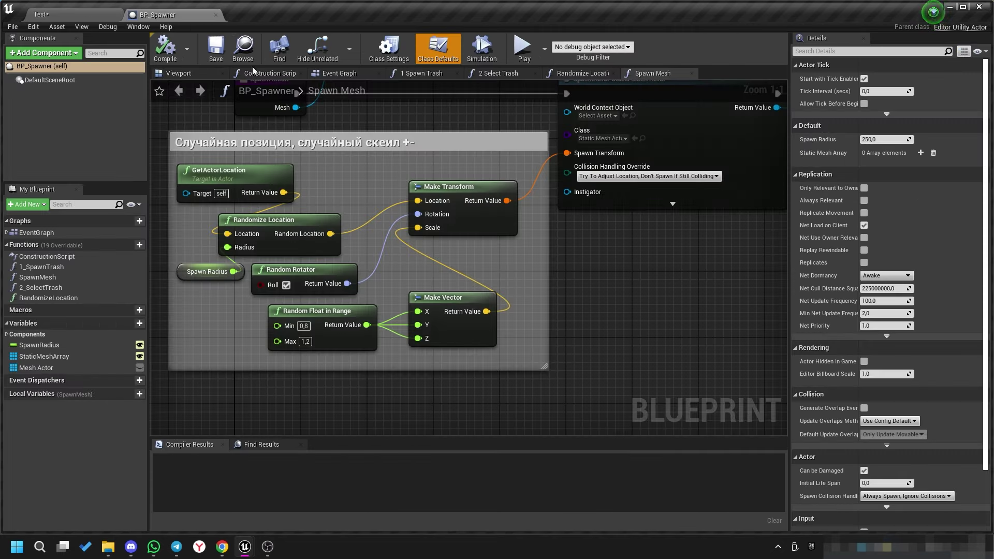
right_click_drag(362, 135, 375, 222)
scroll(492, 259, "down", 2)
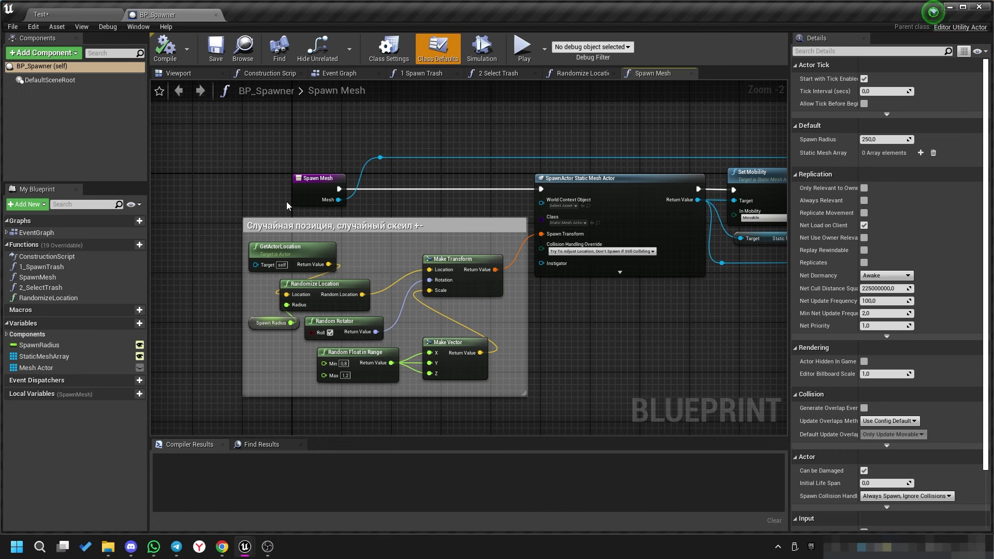
double_click(44, 267)
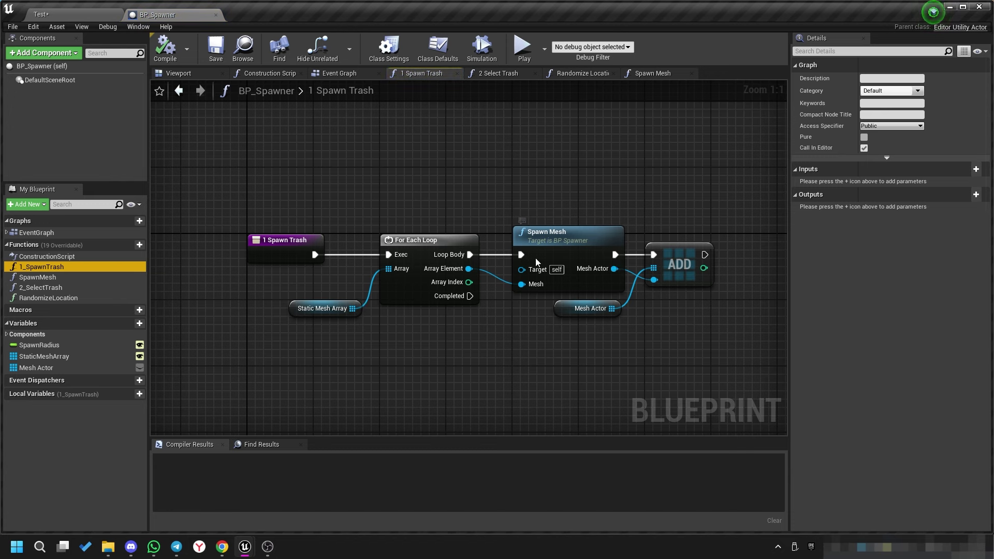
left_click(673, 262)
double_click(570, 240)
right_click_drag(580, 299, 532, 329)
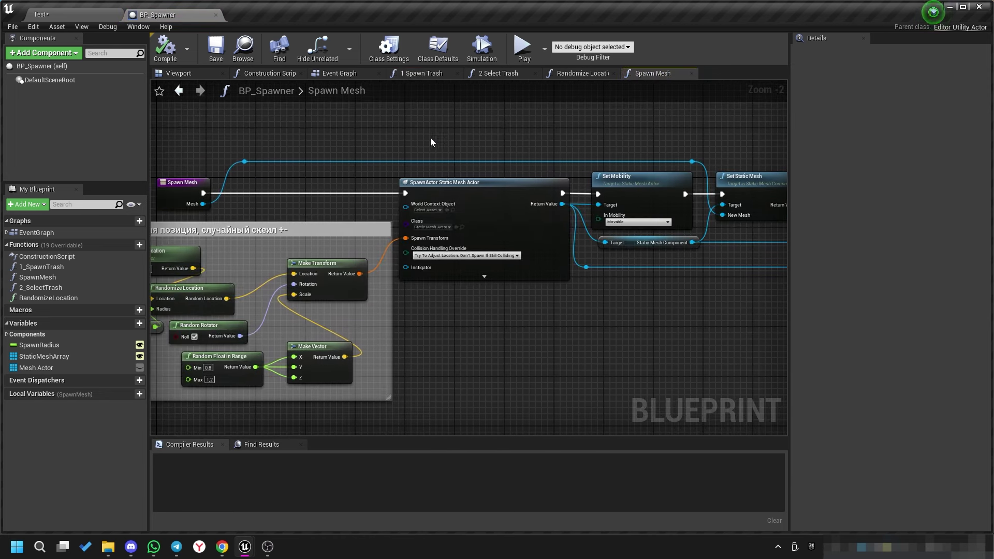
left_click_drag(431, 139, 498, 350)
right_click_drag(635, 332, 345, 331)
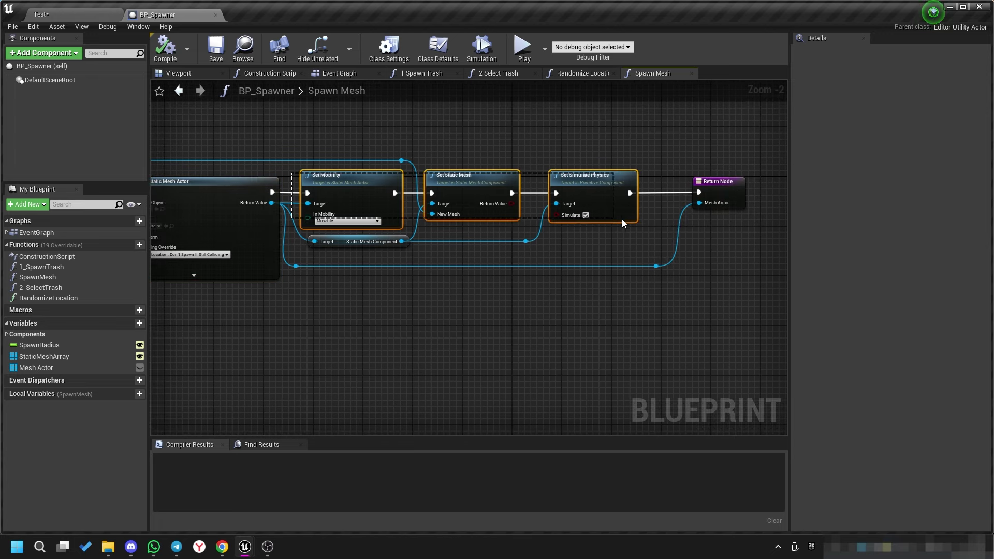
left_click_drag(296, 179, 642, 228)
left_click(94, 17)
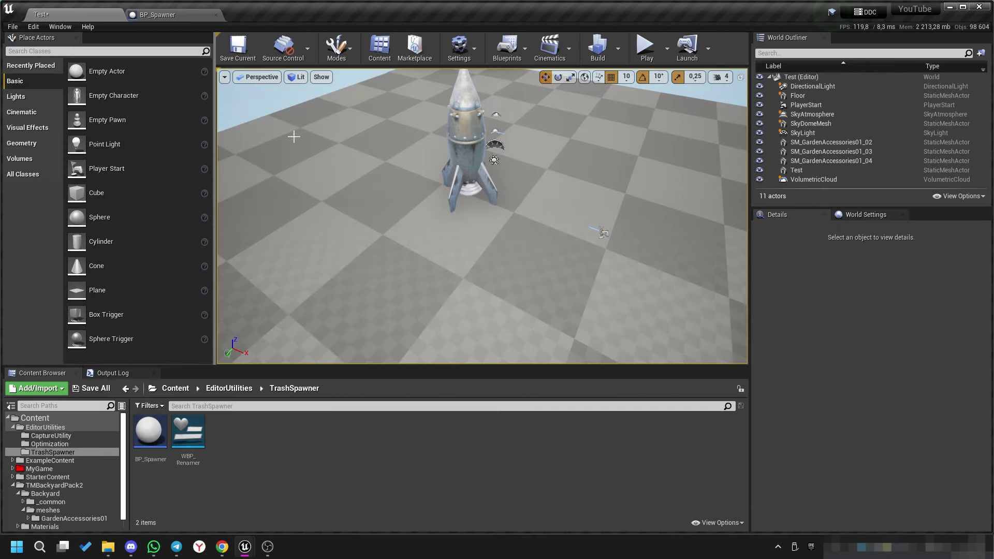
Place a BP_Spawner actor in the level and add four Static Mesh Array elements.
mouse_move(317, 322)
right_mouse_down()
mouse_move(393, 352)
mouse_move(371, 295)
right_mouse_up()
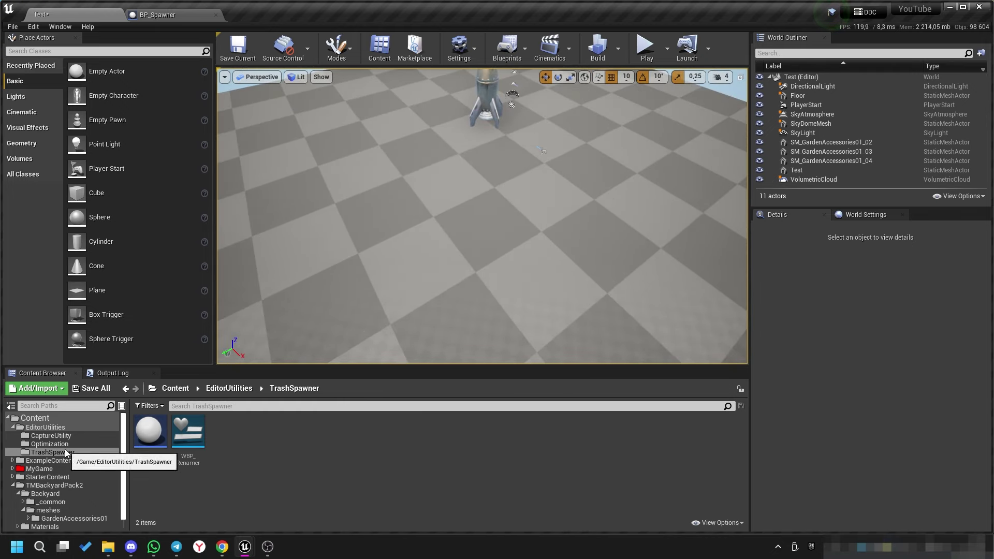
mouse_move(151, 441)
left_mouse_down()
mouse_move(435, 311)
mouse_move(413, 197)
mouse_move(414, 207)
left_mouse_up()
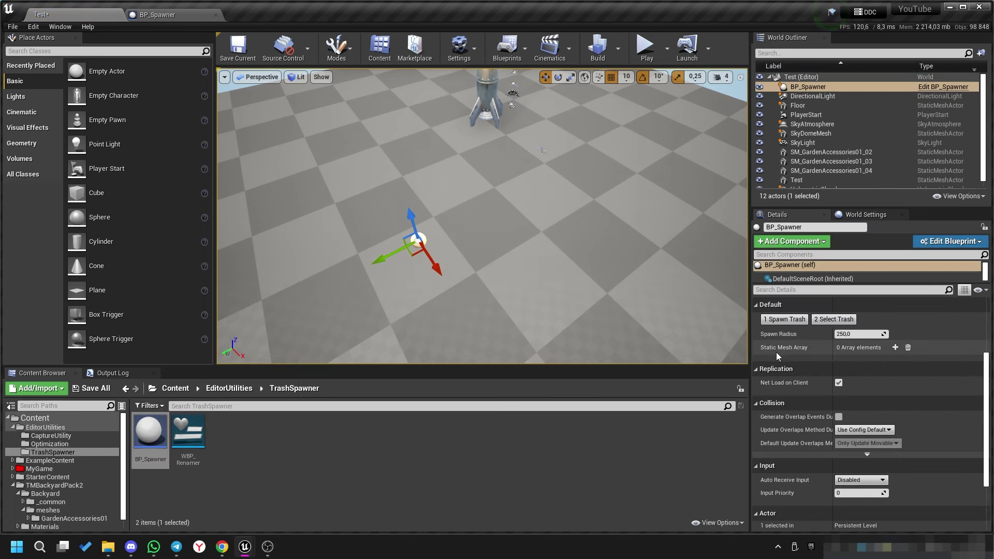
left_click(896, 347)
left_click(896, 347)
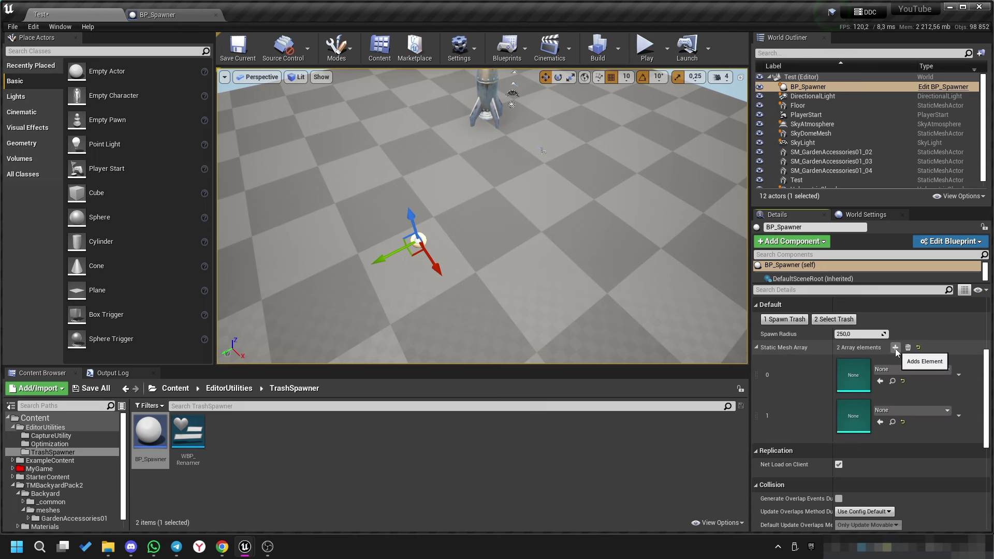
left_click(896, 347)
left_click(895, 347)
Assign SM_GardenAccessories01_02 through _05 to the four array elements and spawn trash.
scroll(68, 476, "down", 1)
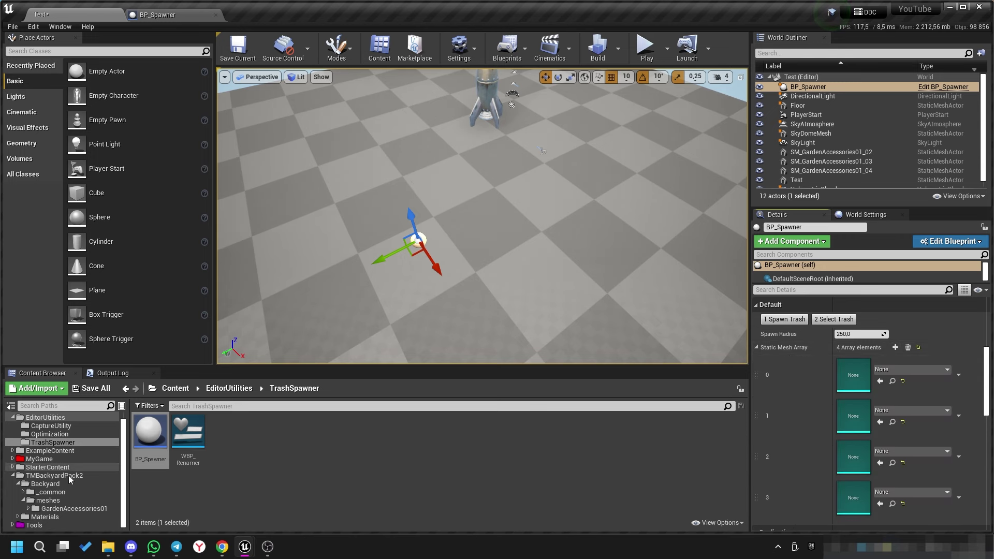
left_click(65, 509)
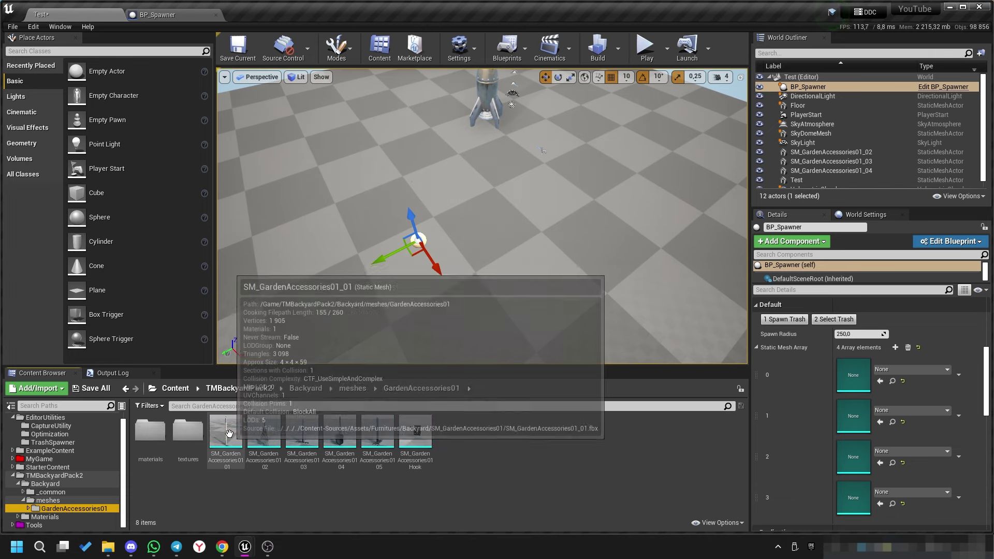
left_click_drag(264, 431, 853, 375)
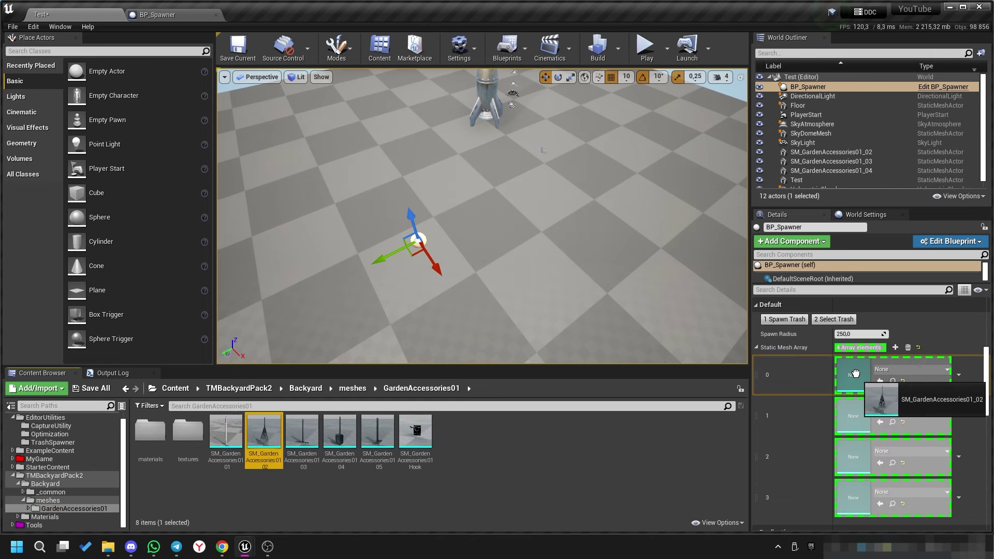
left_click_drag(302, 431, 853, 416)
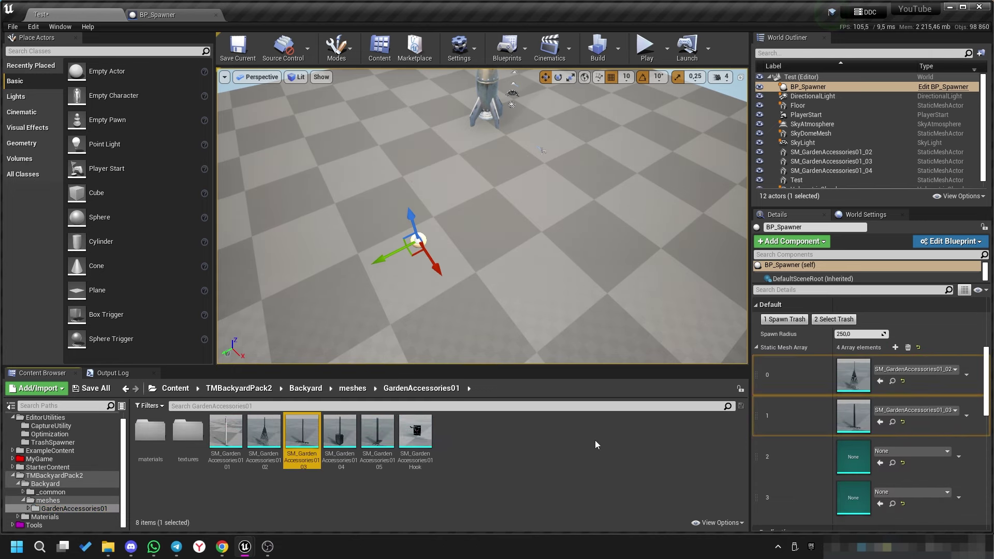
left_click_drag(333, 433, 853, 457)
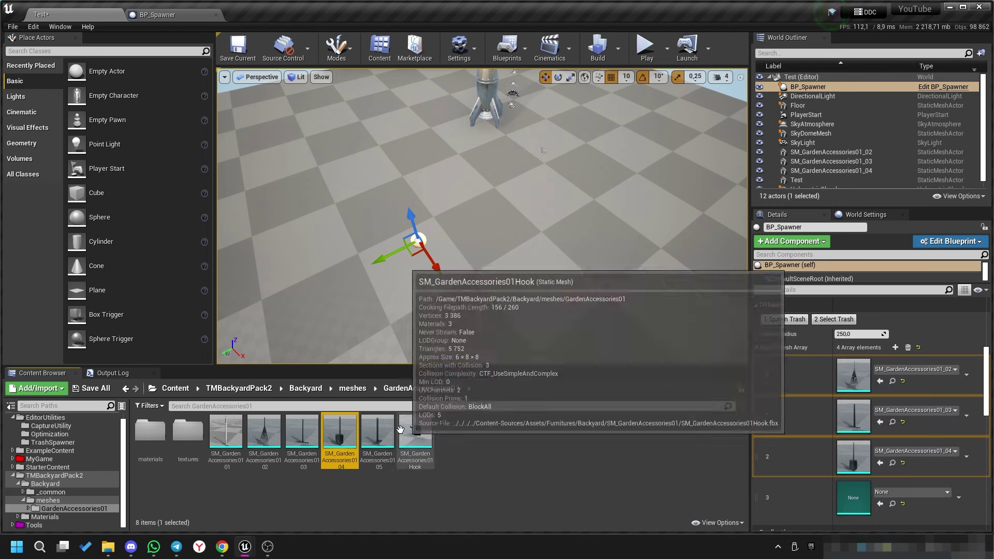
mouse_move(377, 431)
left_mouse_down()
mouse_move(894, 492)
mouse_move(859, 499)
left_mouse_up()
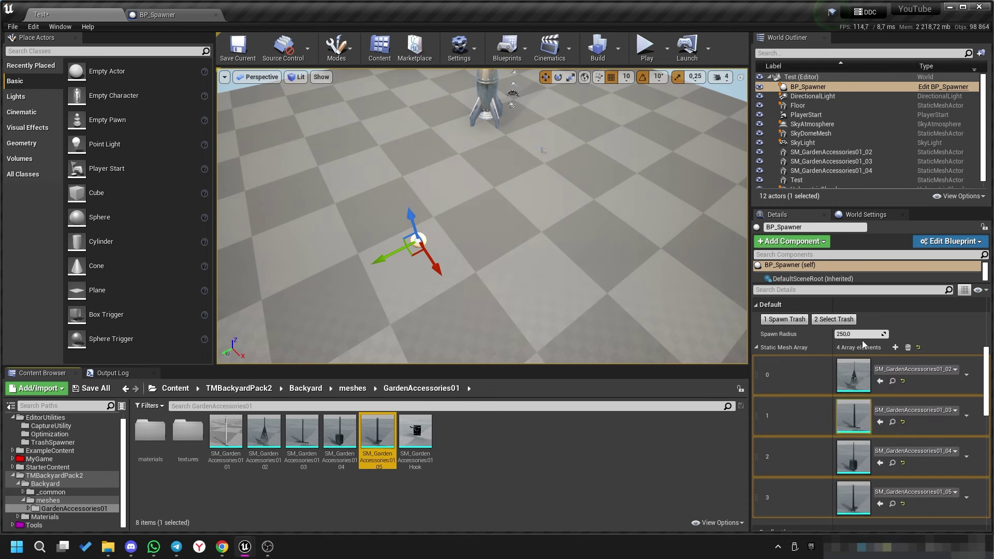
left_click(785, 321)
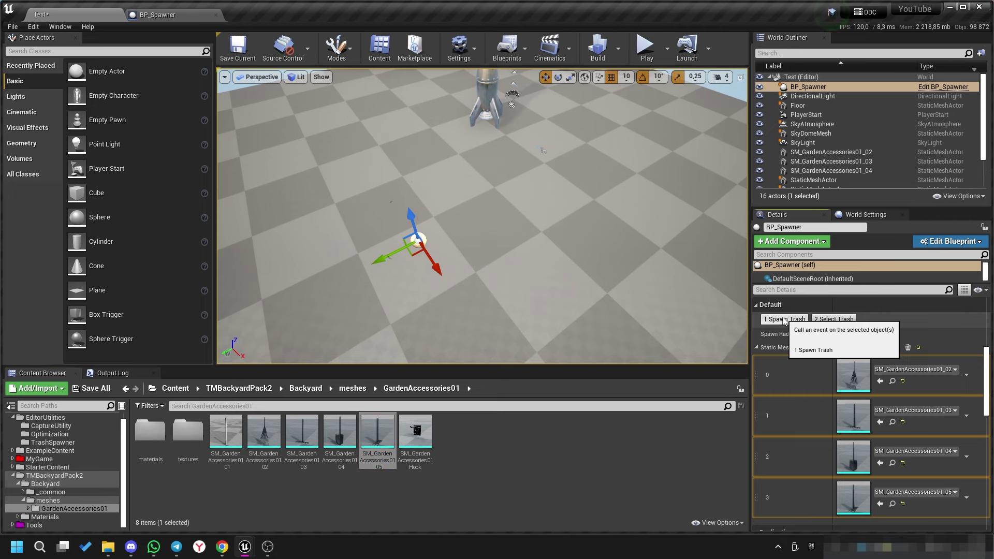
Spawn another batch of trash, then use 2 Select Trash to select all spawned actors.
mouse_move(527, 238)
right_mouse_down()
mouse_move(534, 228)
mouse_move(502, 181)
mouse_move(579, 270)
right_mouse_up()
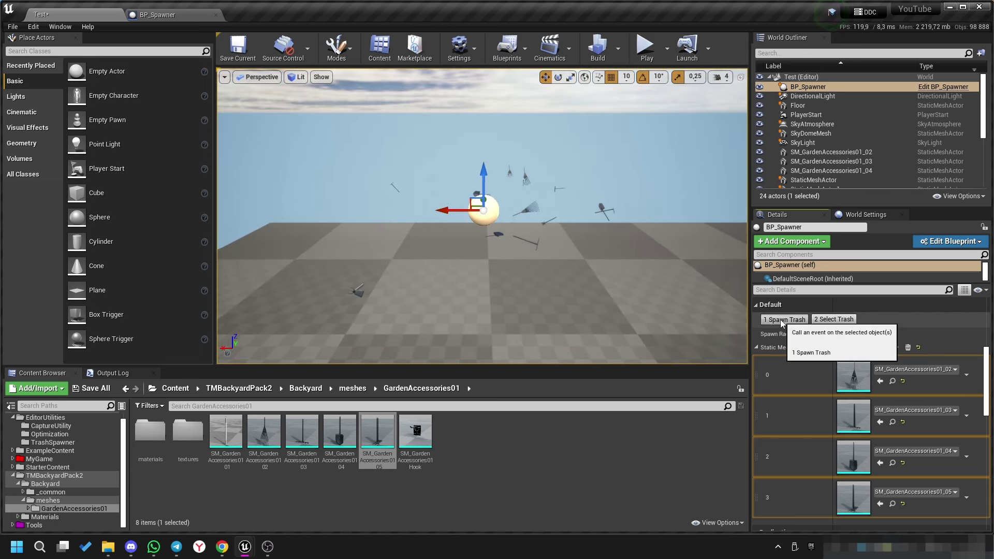
left_click(782, 320)
right_click_drag(573, 233, 573, 233)
left_click(832, 321)
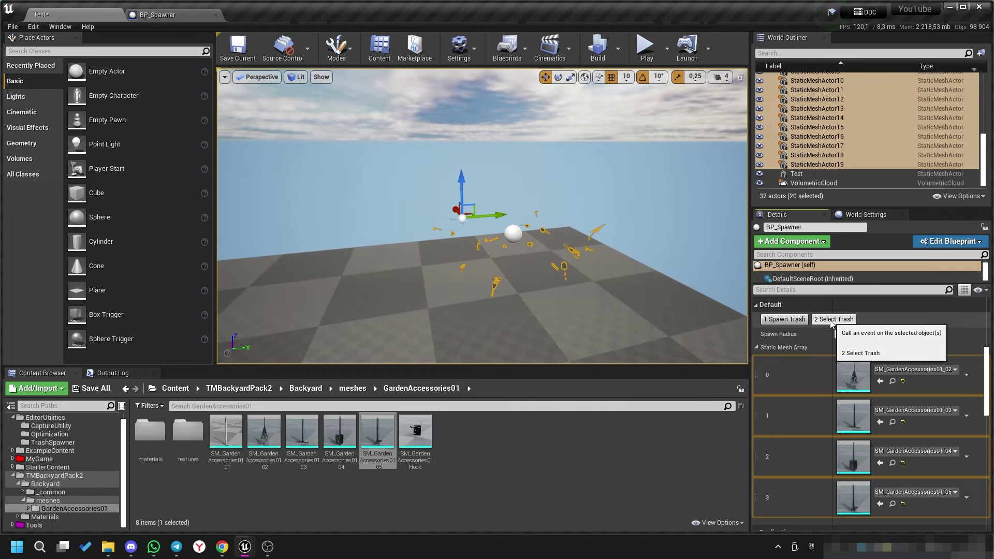
right_click_drag(573, 295, 572, 296)
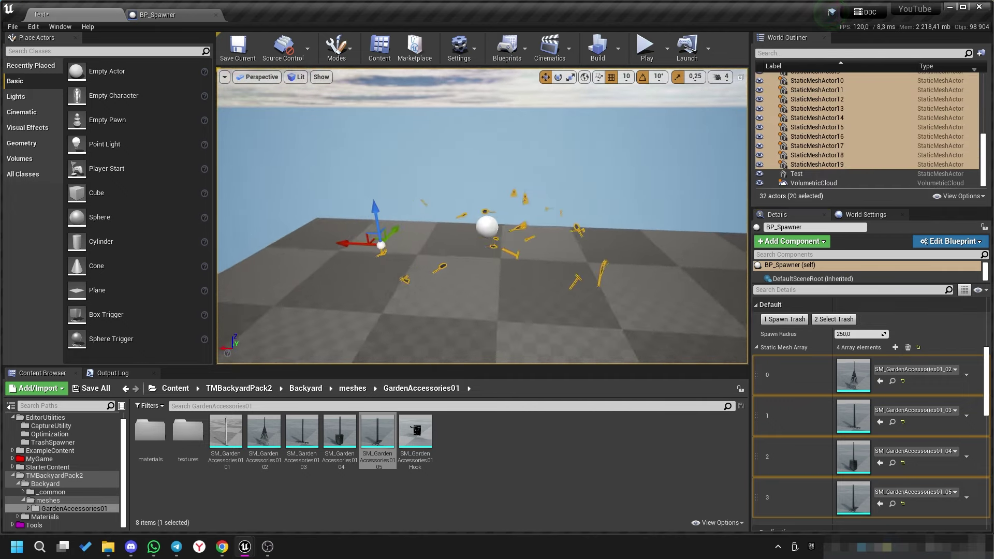
right_click_drag(339, 227, 338, 228)
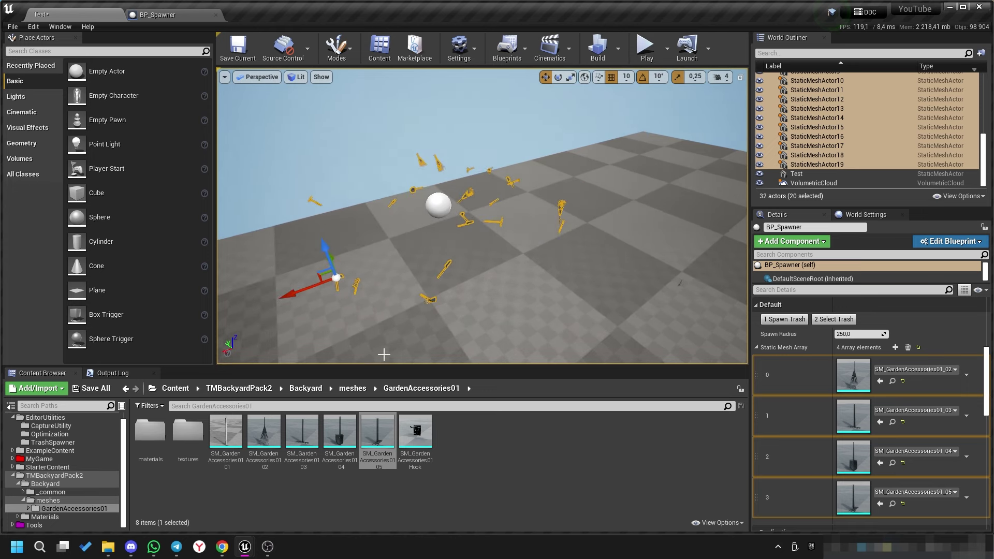
Run the WBP_Renamer utility widget from TrashSpawner and dock it as a tab.
left_click(52, 443)
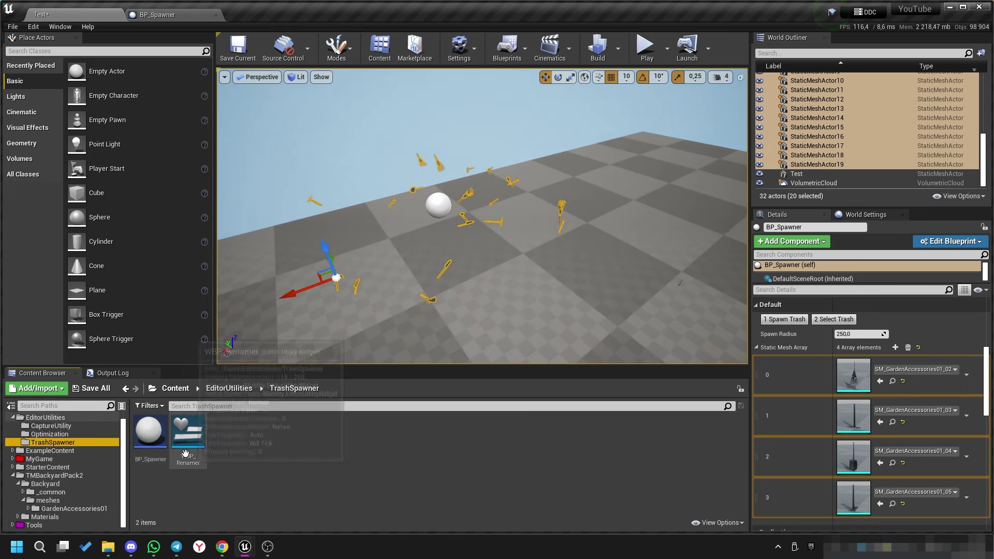
right_click(189, 432)
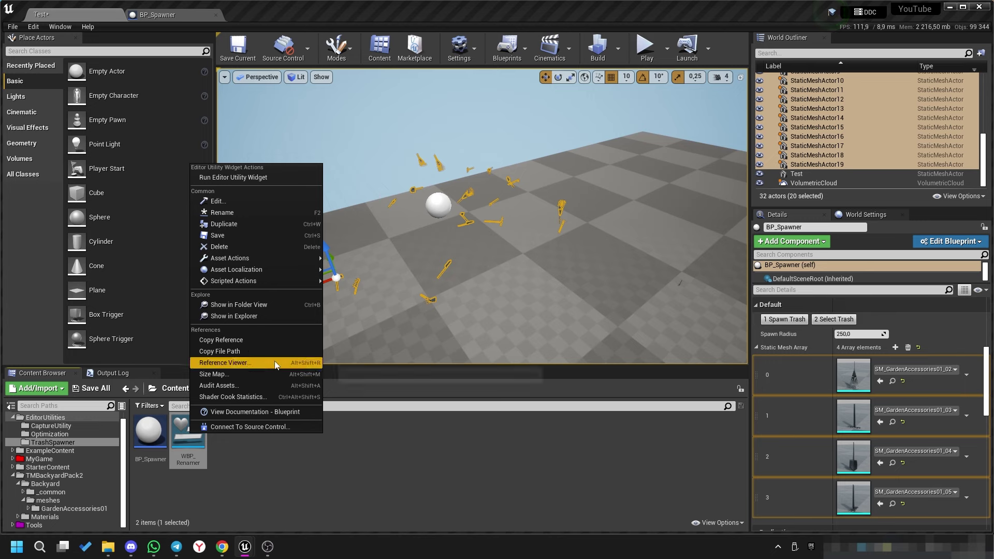
mouse_move(258, 279)
left_click(243, 177)
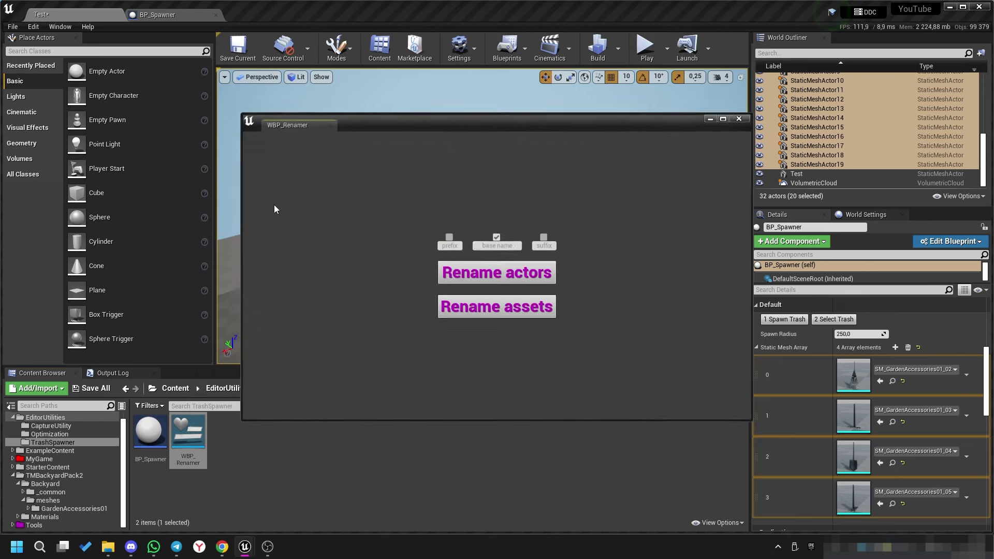
left_click_drag(283, 122, 140, 42)
type("Trash")
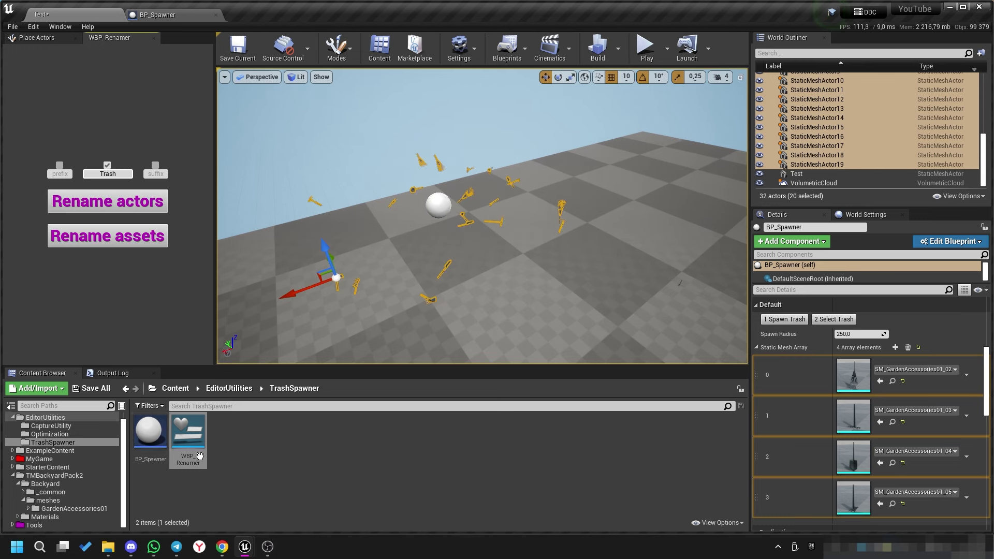
Rename the selected trash actors with base name Trash, producing Trash_1 to Trash_20.
left_click(120, 207)
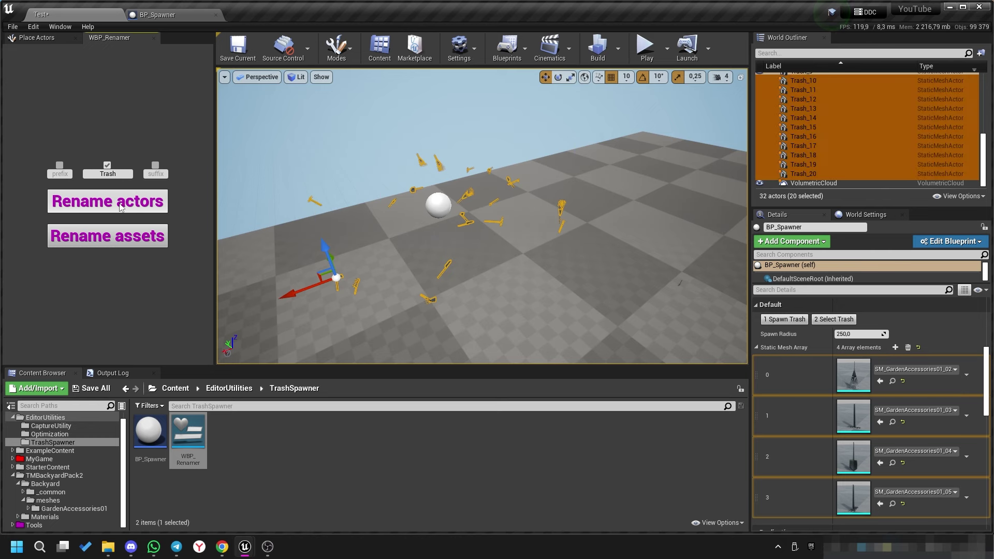
scroll(881, 160, "down", 1)
scroll(881, 159, "up", 1)
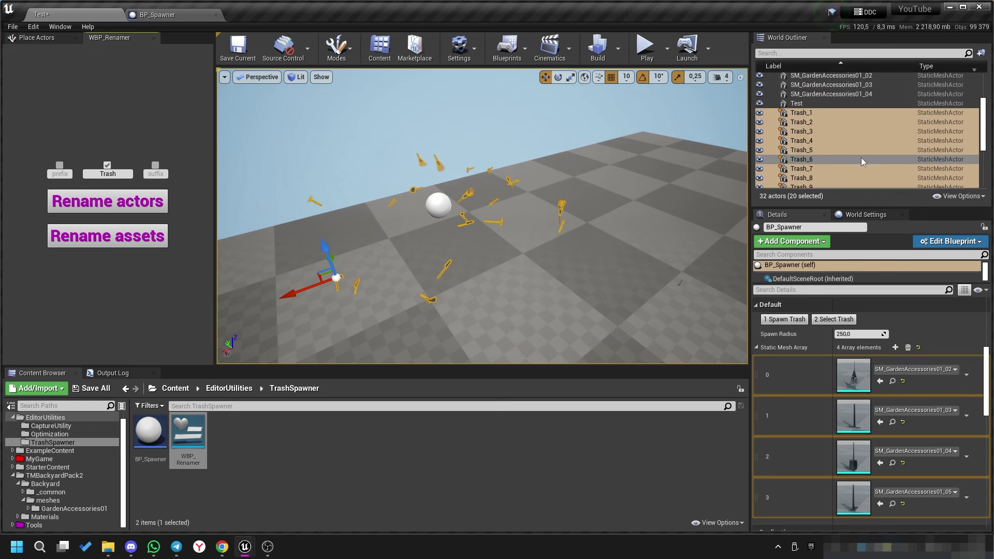
scroll(874, 129, "down", 2)
scroll(872, 126, "down", 1)
scroll(860, 142, "down", 1)
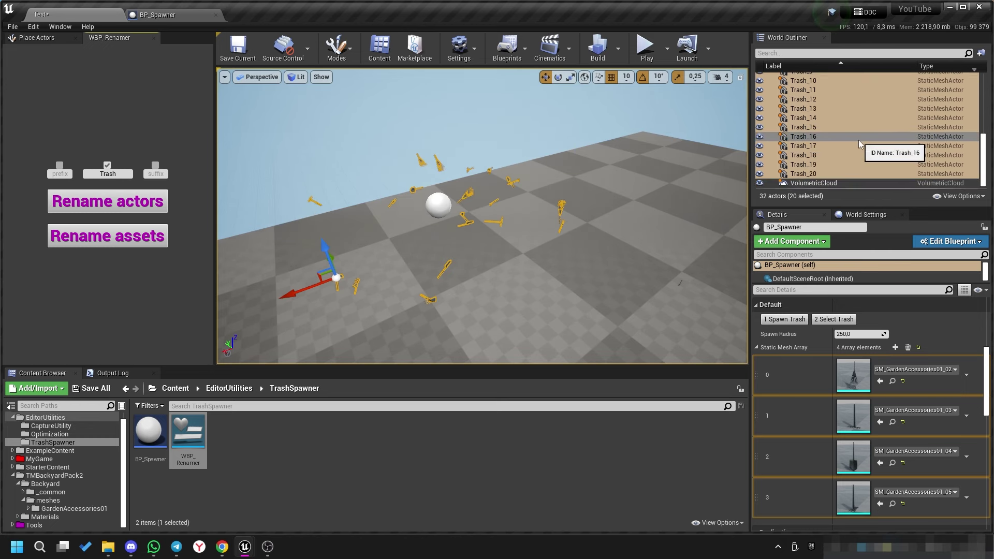
left_click_drag(617, 252, 539, 287)
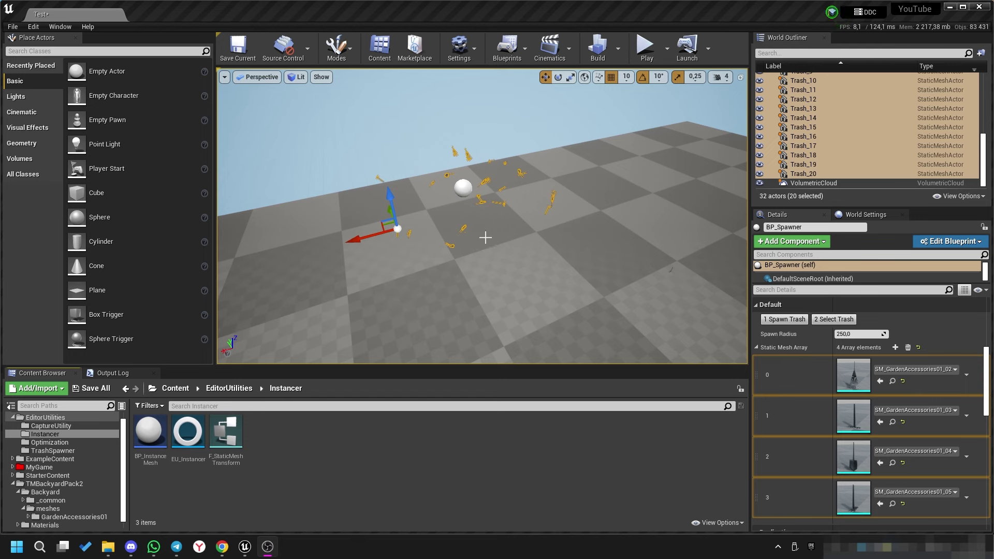
Simulate physics so the trash settles, keeping the simulated resting positions of the trash actors.
scroll(671, 270, "up", 3)
scroll(668, 256, "up", 3)
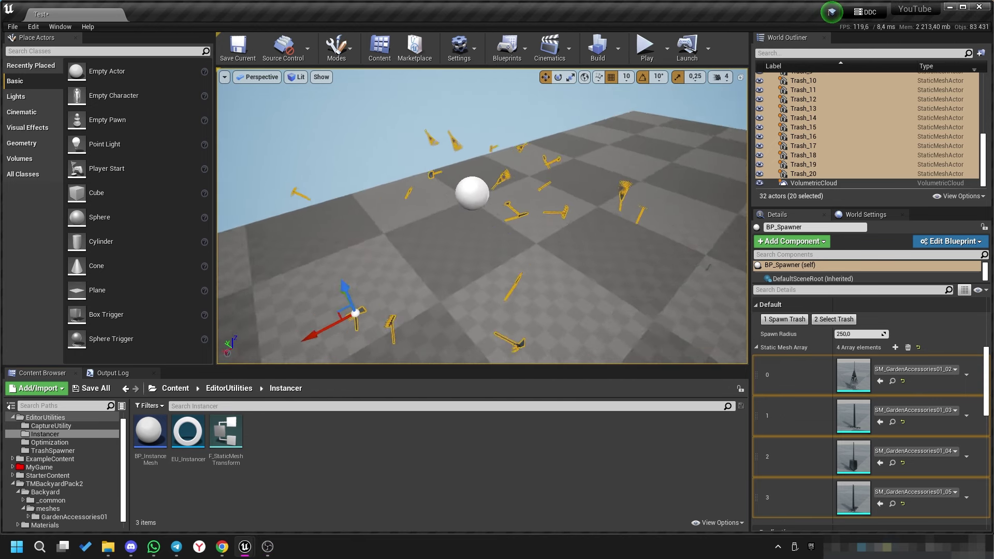
scroll(661, 231, "up", 3)
right_click_drag(356, 315, 364, 307)
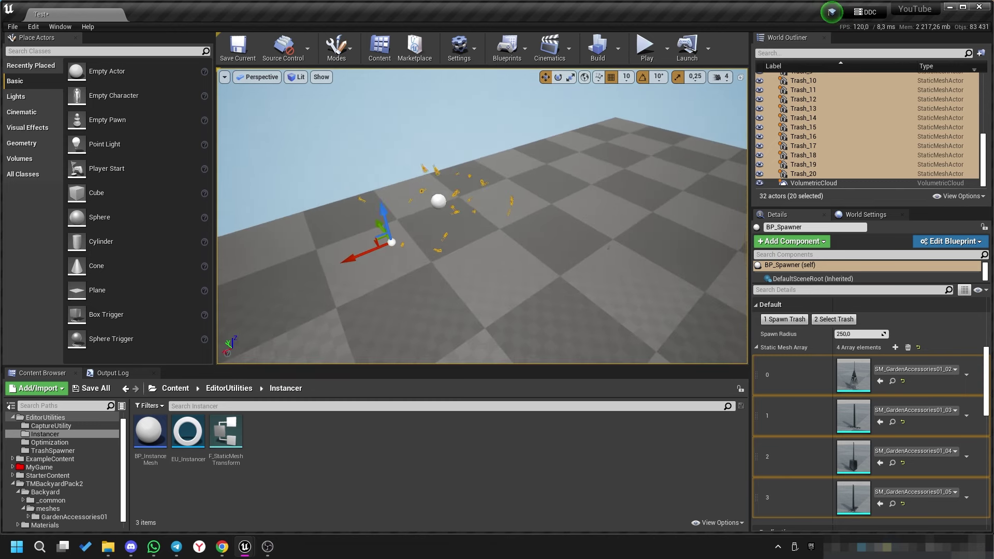
right_click_drag(547, 257, 548, 257)
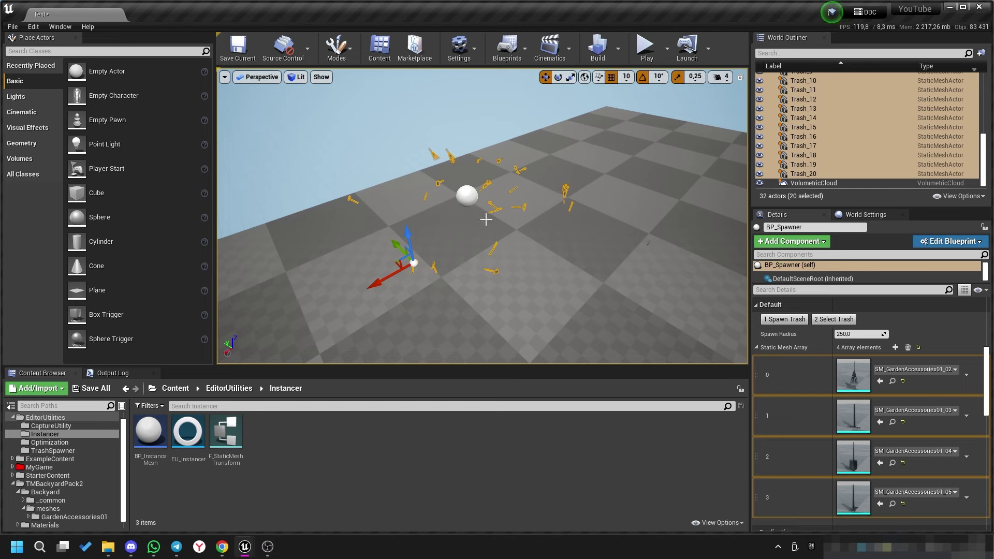
left_click(667, 48)
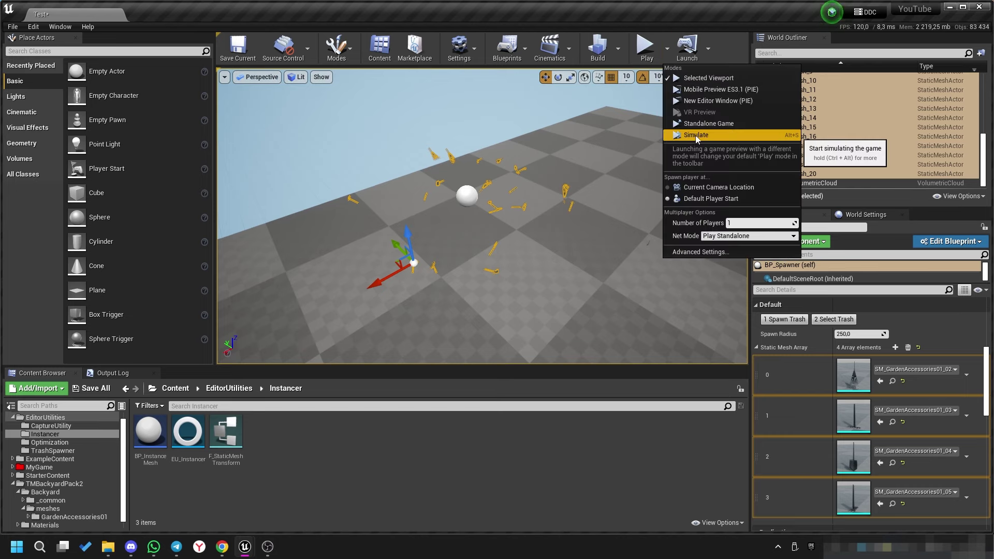
key("Escape")
right_click_drag(573, 196, 573, 195)
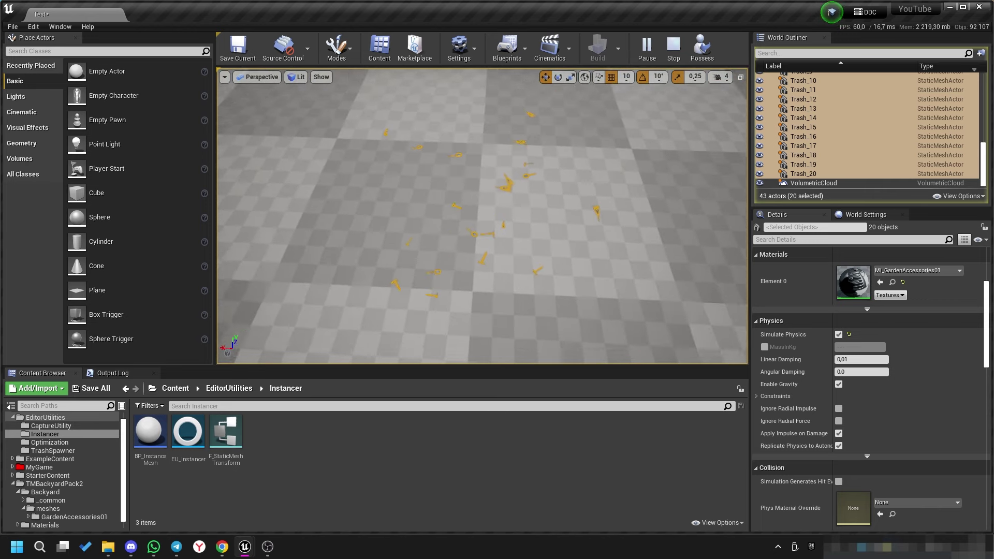
right_click_drag(573, 195, 573, 195)
right_click(801, 135)
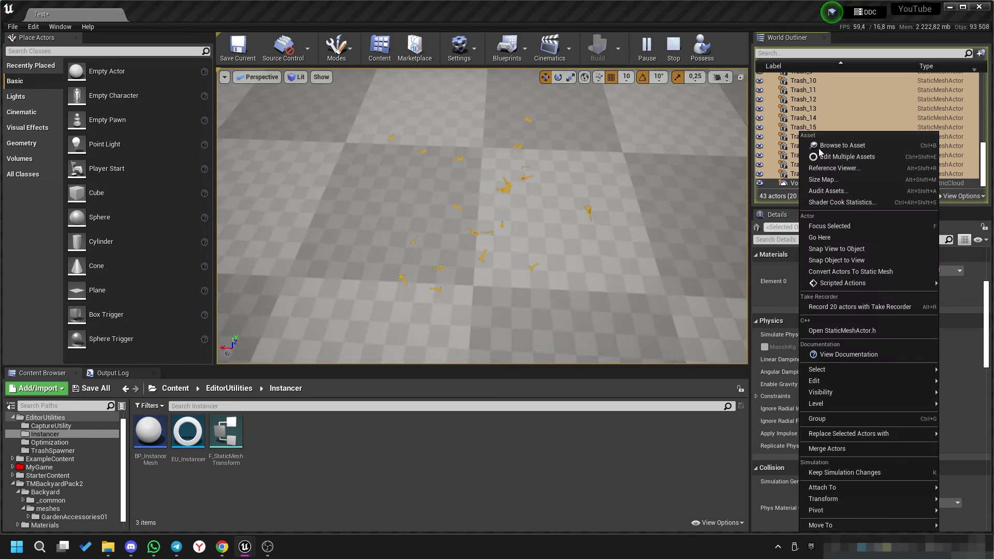
left_click(827, 474)
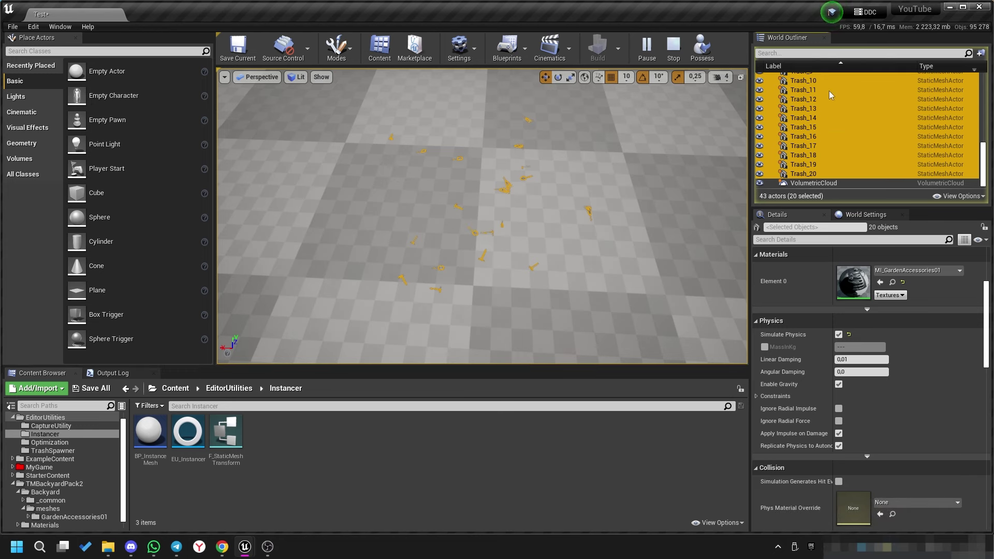
left_click(673, 50)
Open the BP_InstanceMesh Blueprint from the Content Browser.
right_click_drag(481, 259, 482, 212)
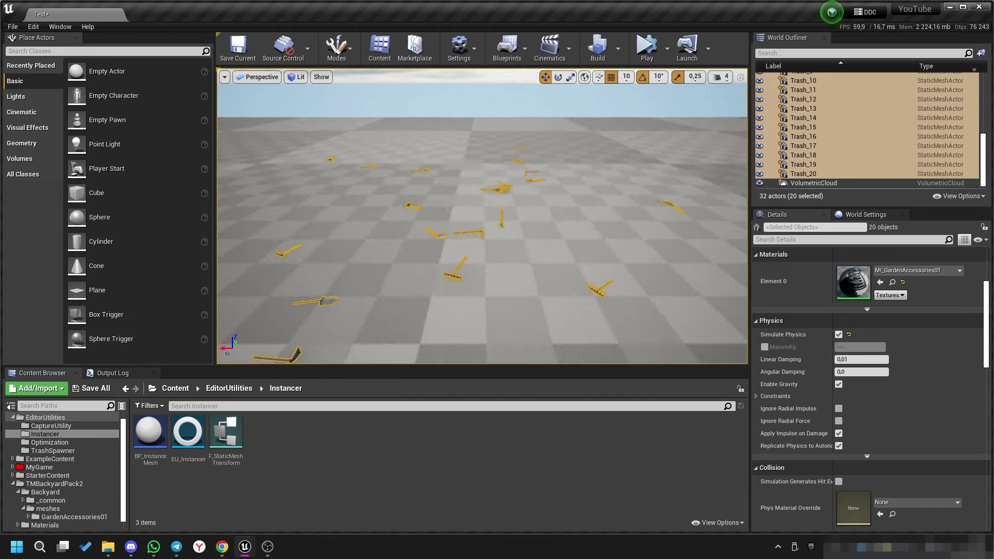
right_click_drag(597, 257, 597, 244)
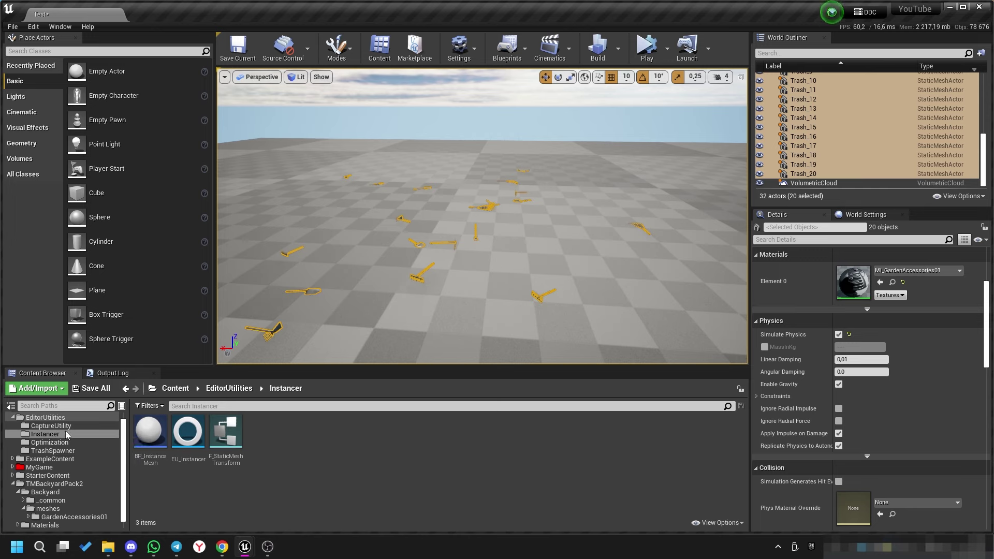
right_click_drag(482, 234, 482, 223)
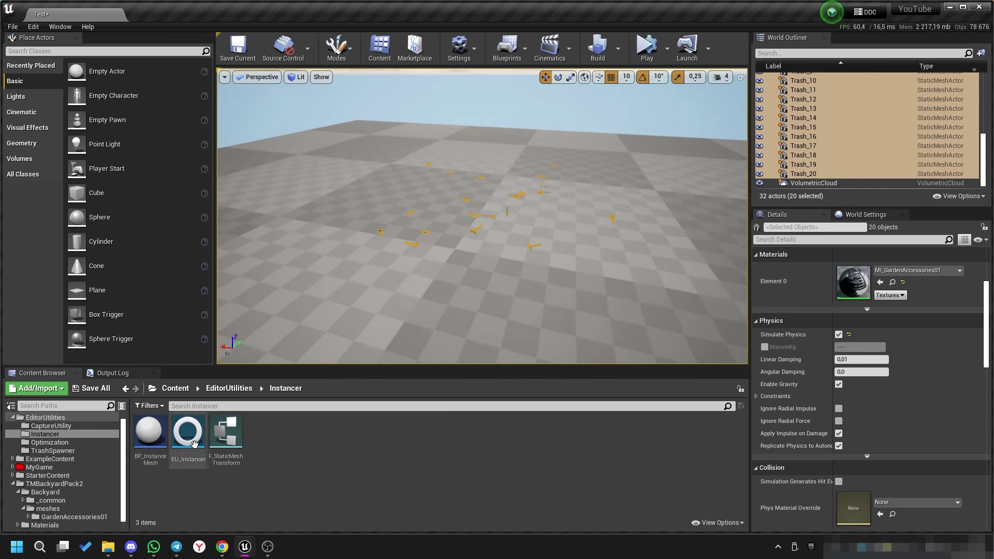
double_click(147, 433)
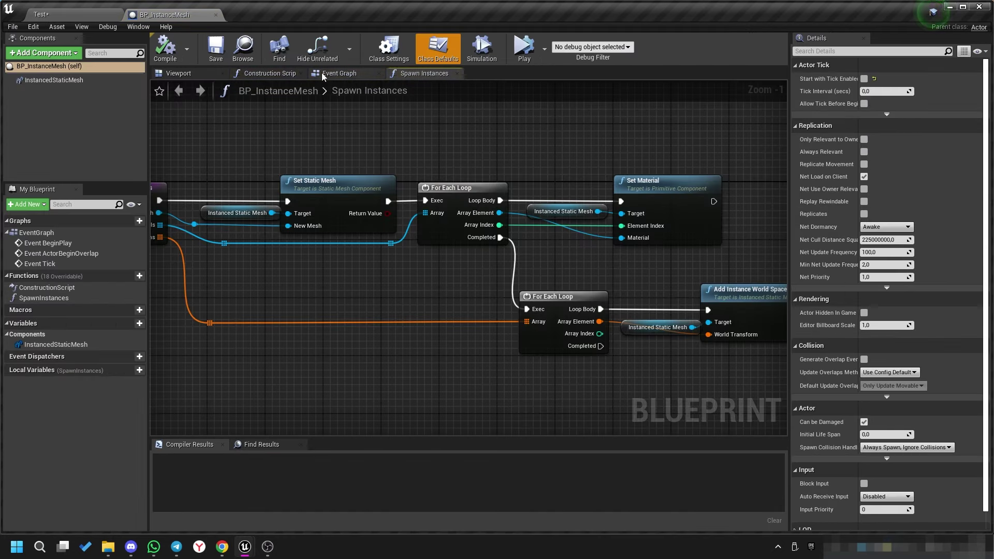
Inspect the InstancedStaticMesh component and Spawn Instances node, then return to the Test level.
left_click(46, 81)
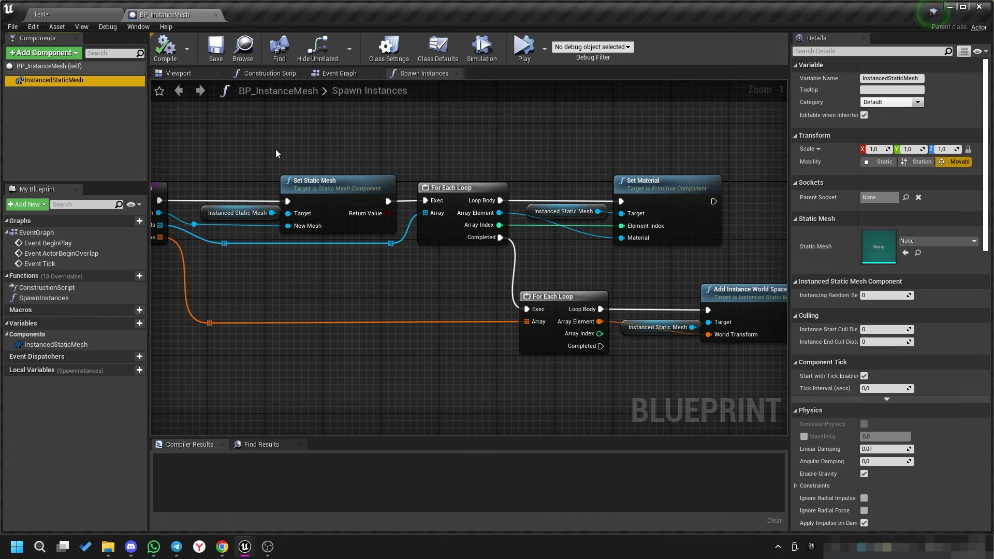
right_click_drag(281, 154, 382, 165)
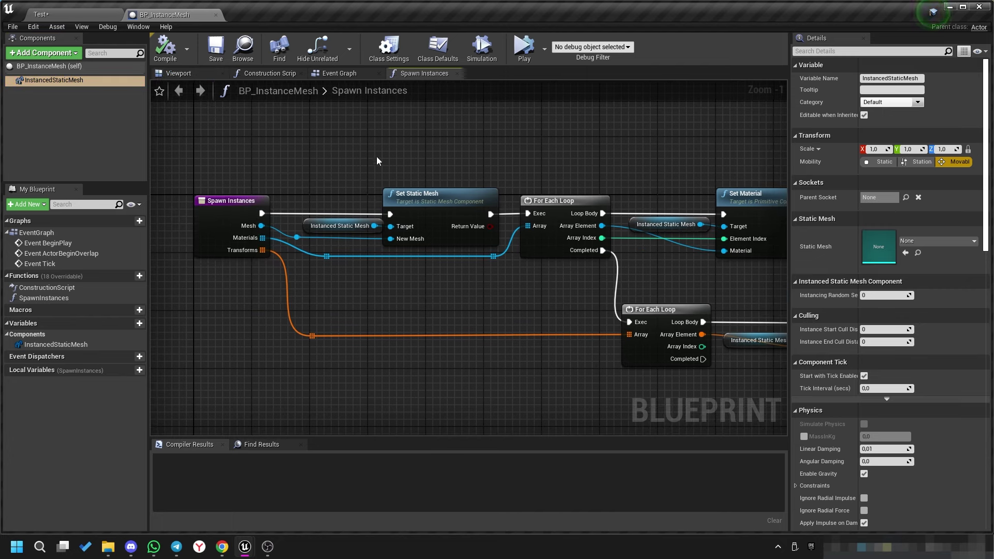
left_click(78, 15)
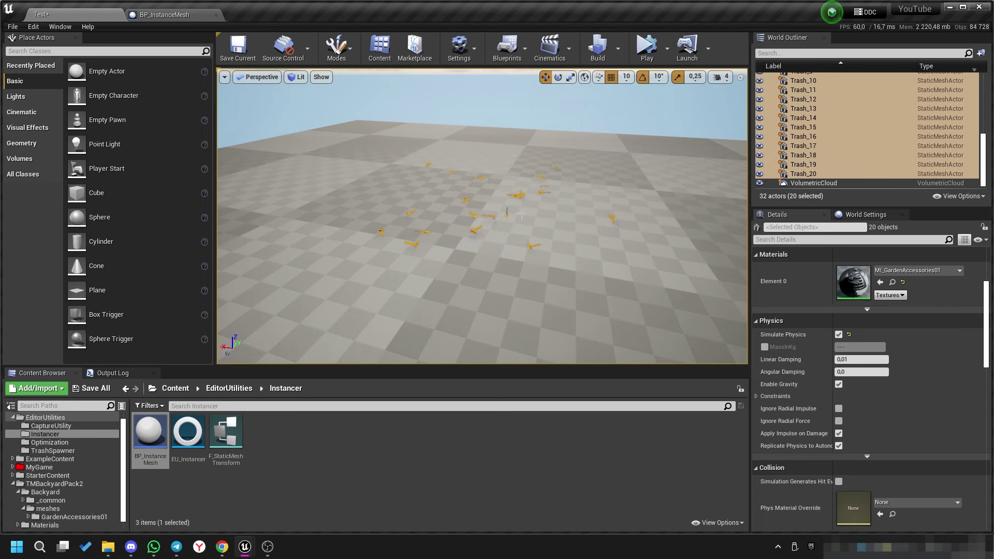
mouse_move(521, 216)
right_mouse_down()
mouse_move(595, 184)
mouse_move(538, 186)
right_mouse_up()
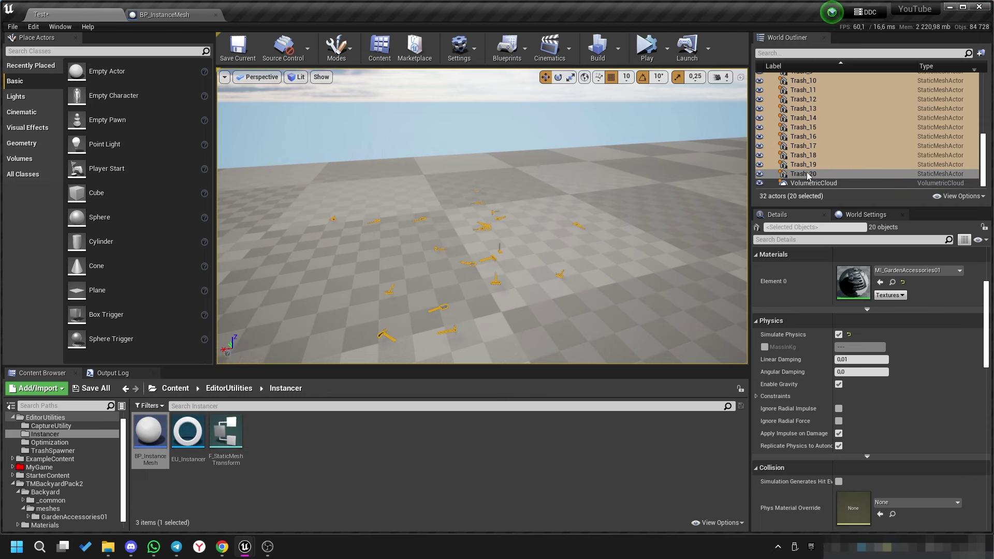
scroll(823, 171, "up", 5)
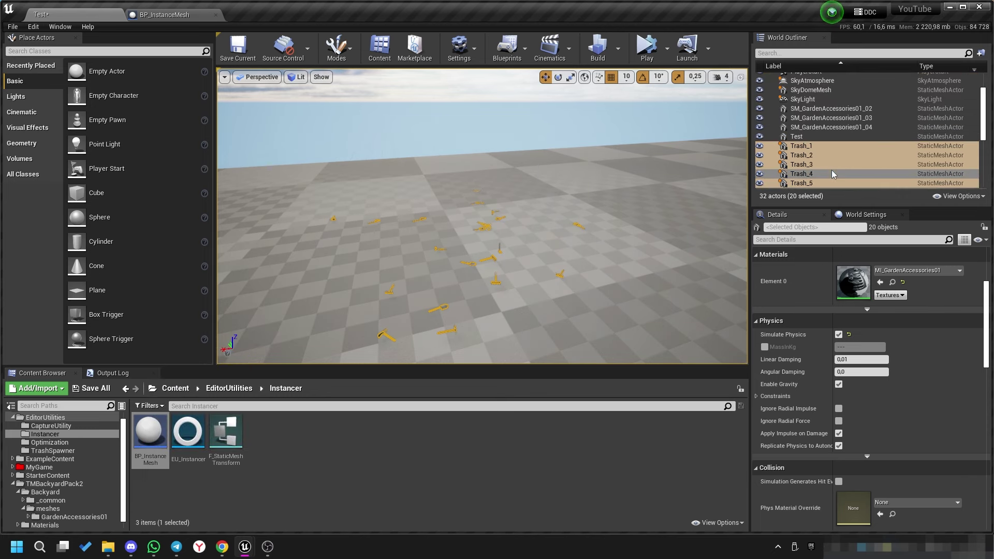
scroll(829, 170, "down", 3)
scroll(829, 170, "down", 2)
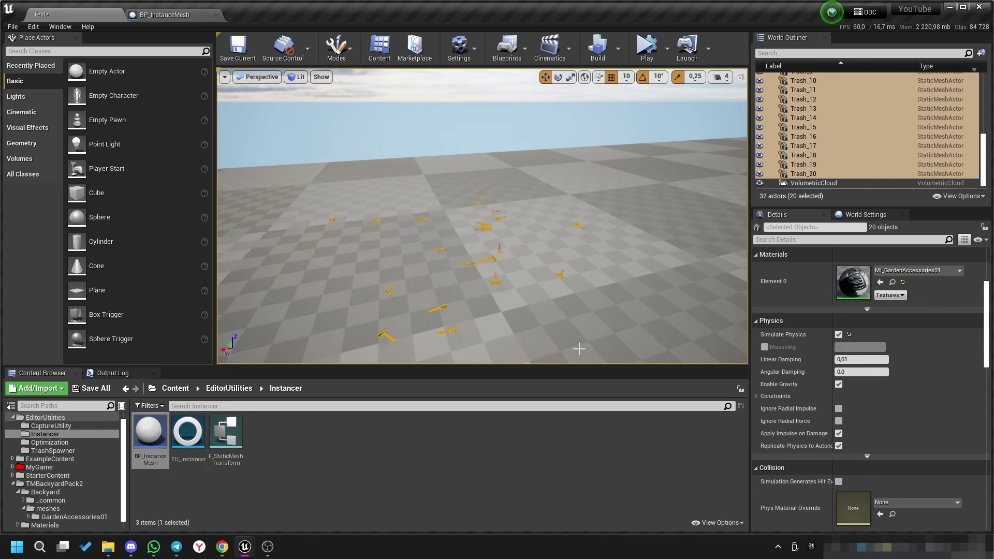
left_click(188, 434)
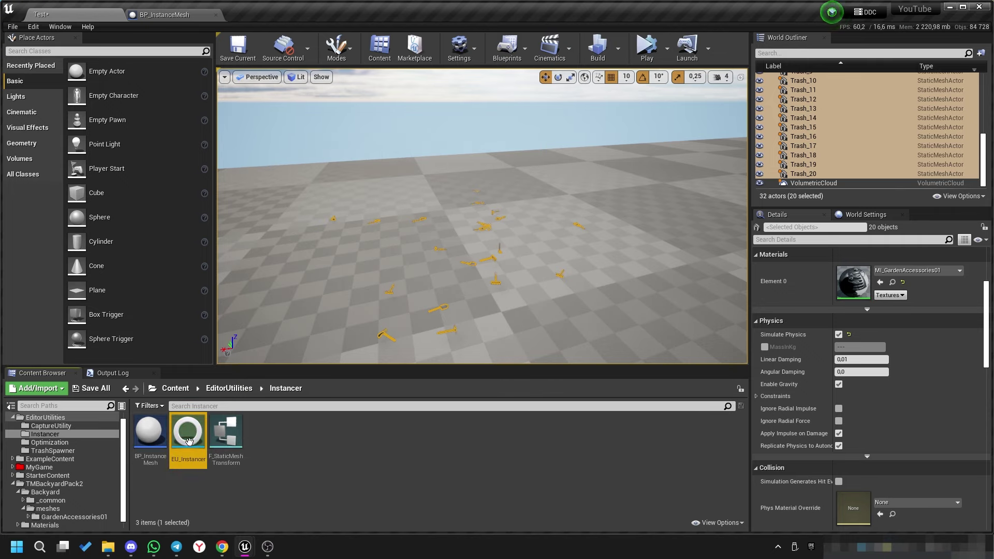
Open the EU_Instancer Blueprint and dock it beside BP_InstanceMesh.
double_click(188, 435)
scroll(455, 240, "down", 6)
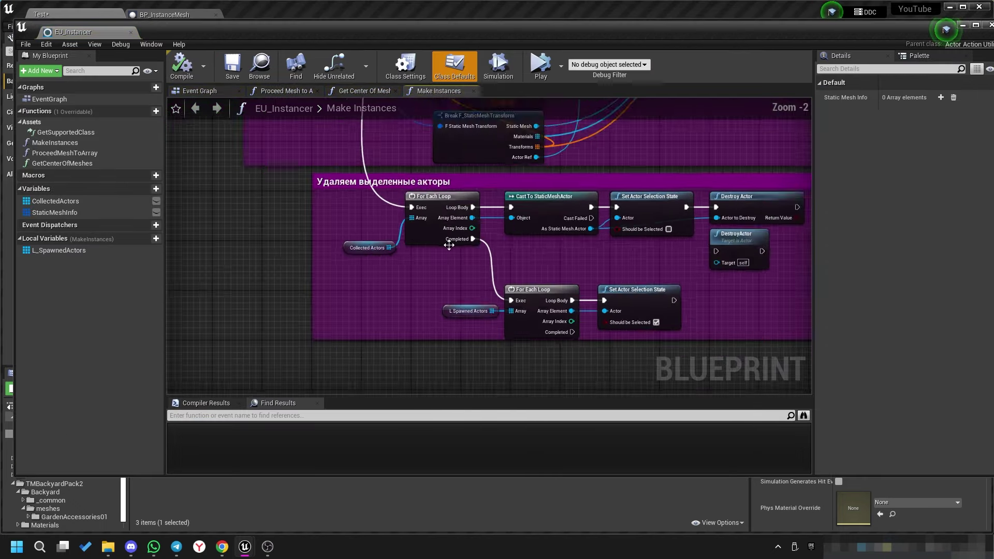
scroll(386, 236, "up", 4)
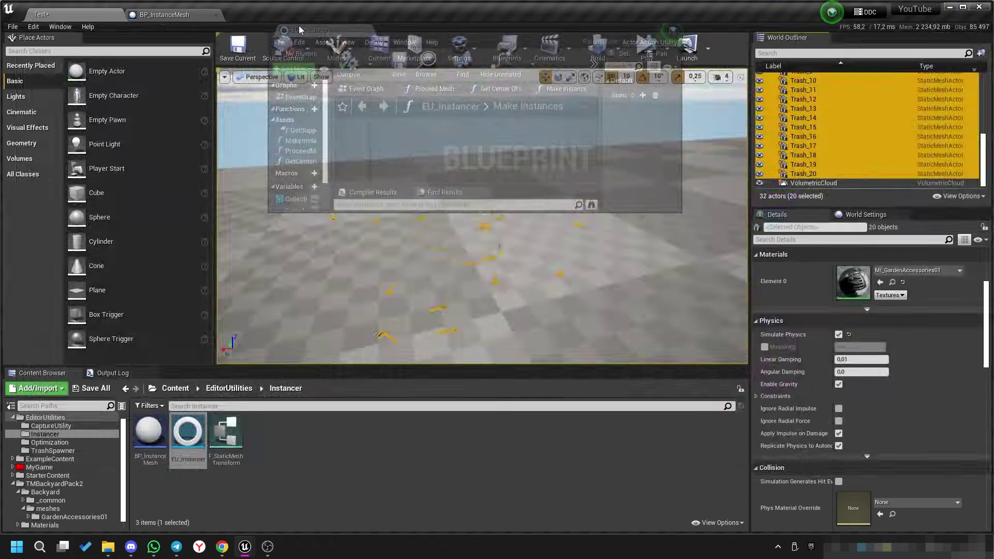
left_click_drag(76, 32, 274, 15)
scroll(384, 274, "up", 1)
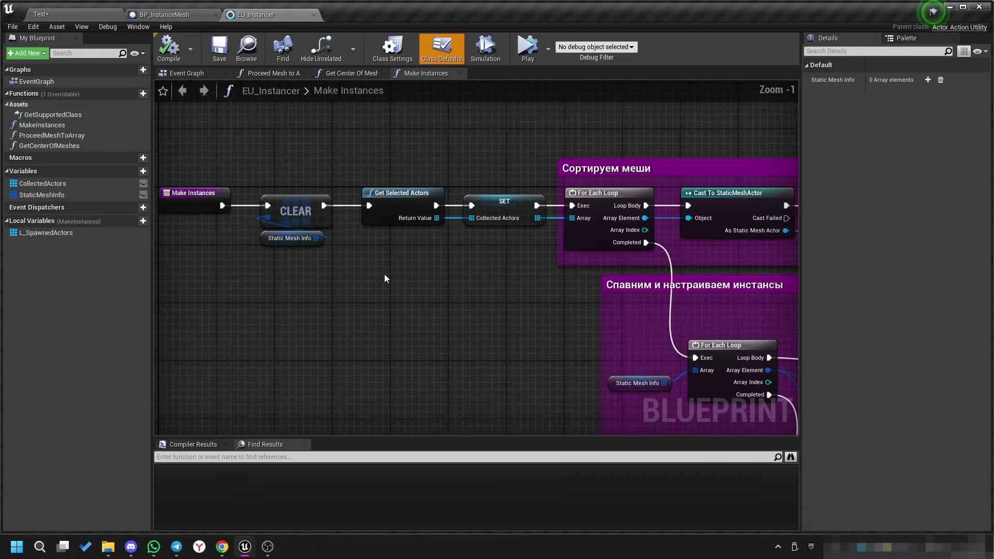
scroll(518, 283, "up", 1)
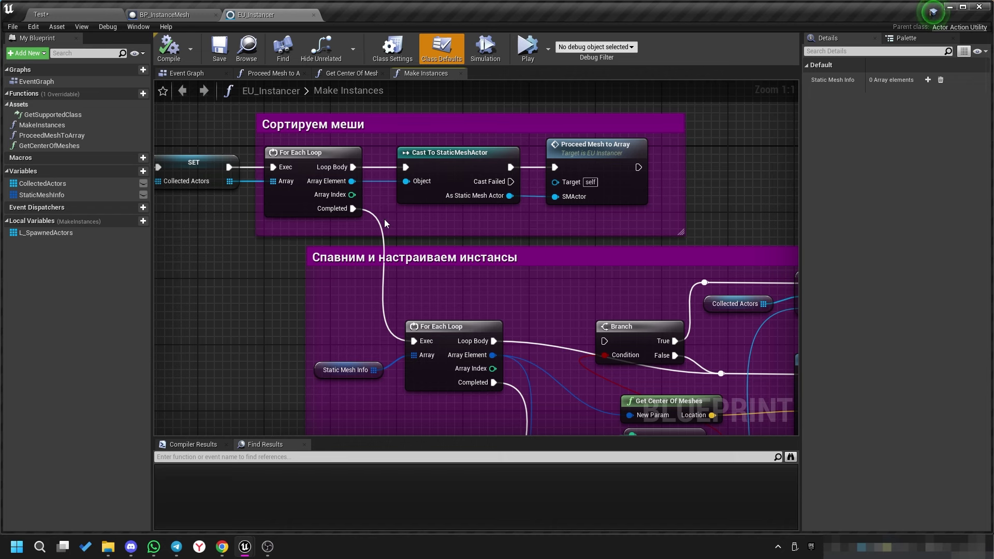
Browse the Proceed Mesh to Array and Get Center Of Meshes function graphs.
mouse_move(718, 217)
right_mouse_down()
mouse_move(578, 159)
mouse_move(619, 250)
right_mouse_up()
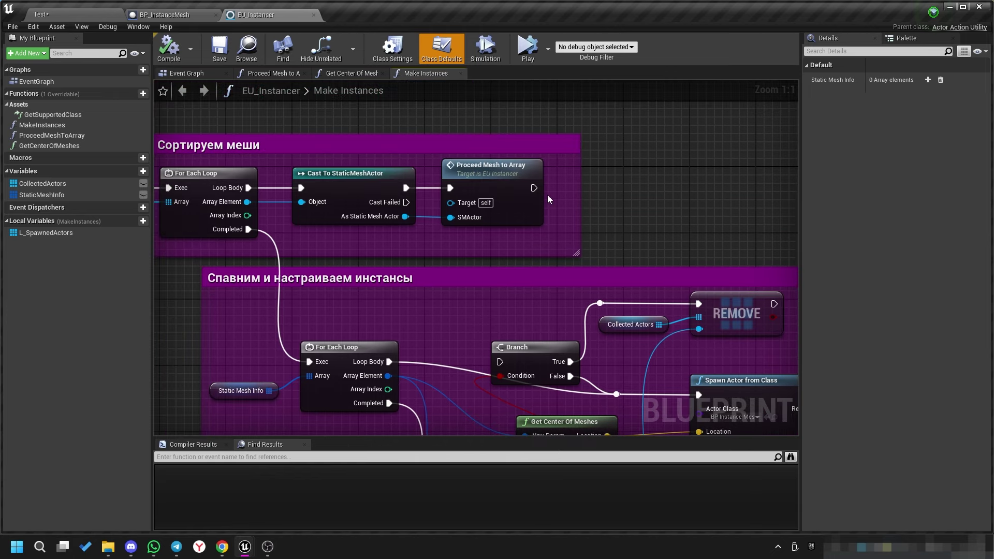
double_click(495, 178)
right_click_drag(631, 309, 654, 306)
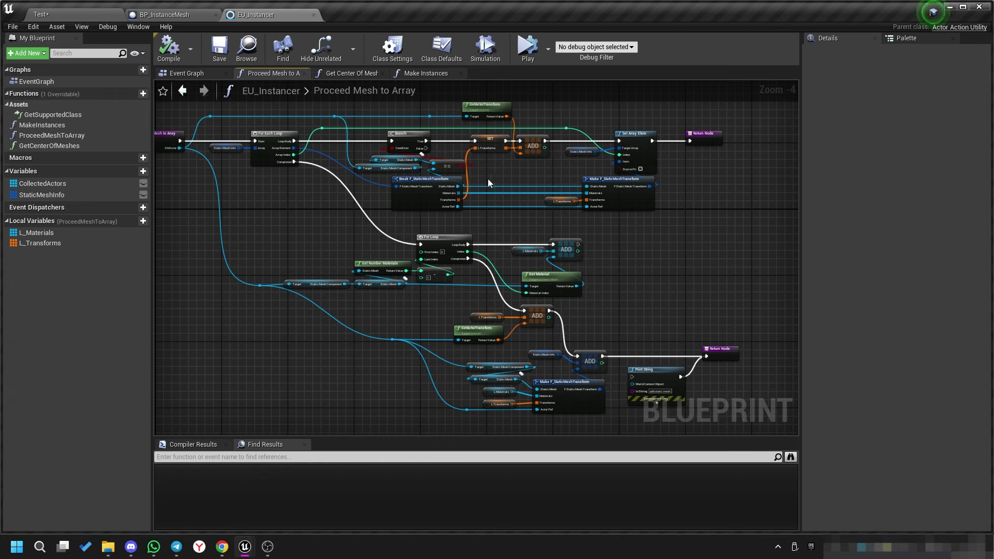
left_click(337, 74)
left_click(415, 76)
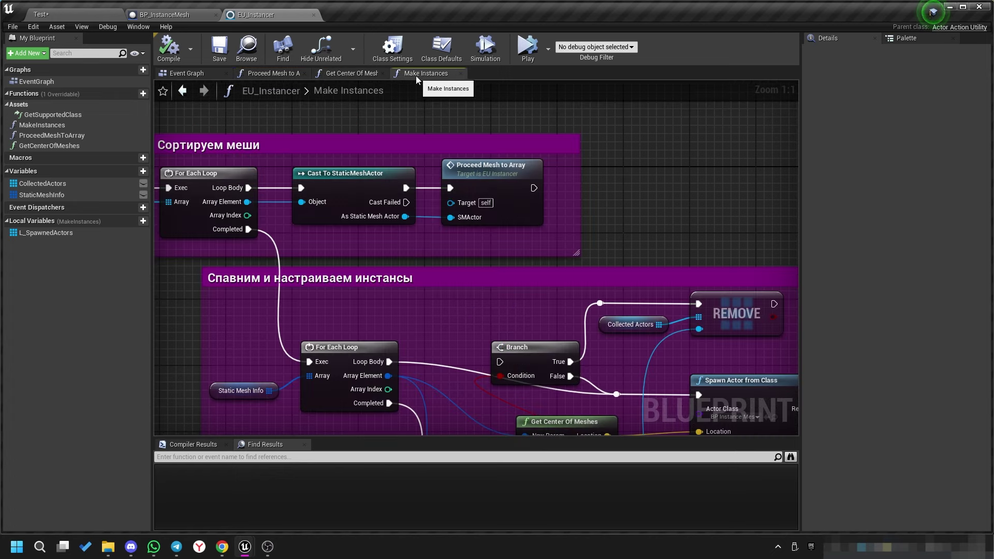
Review the Make Instances spawning and actor-deletion sections, then return to the Test level.
mouse_move(597, 246)
right_mouse_down()
mouse_move(634, 166)
mouse_move(331, 172)
right_mouse_up()
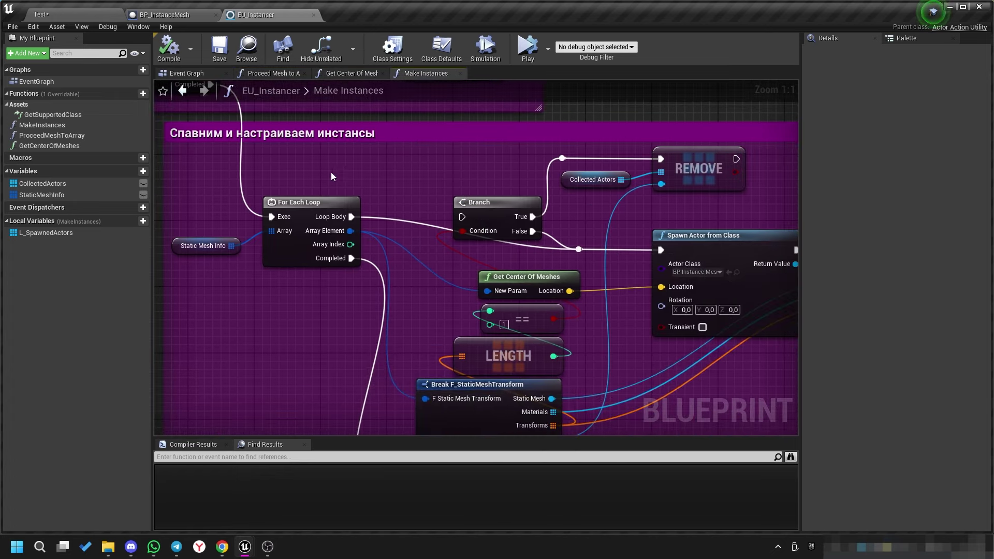
right_click_drag(590, 212, 500, 180)
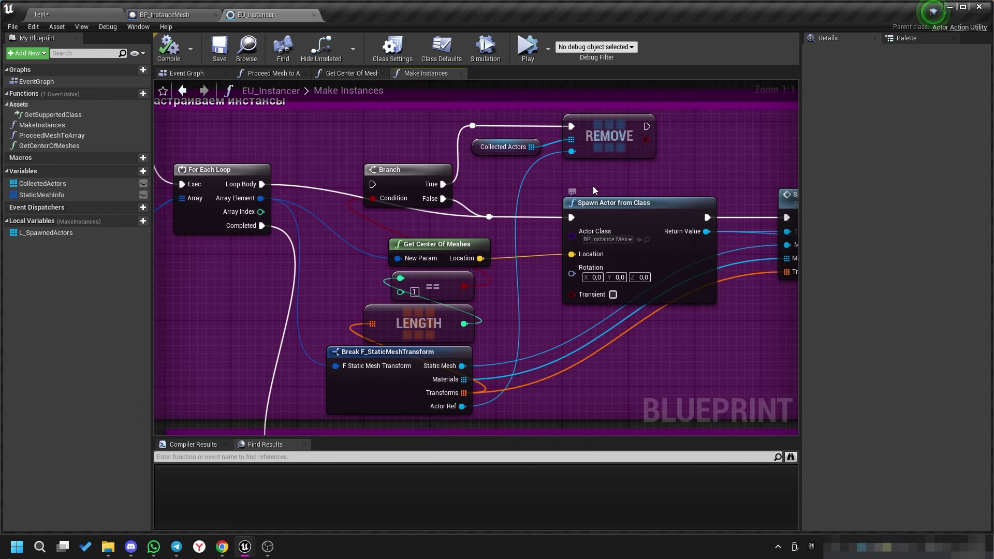
right_click_drag(639, 188, 434, 169)
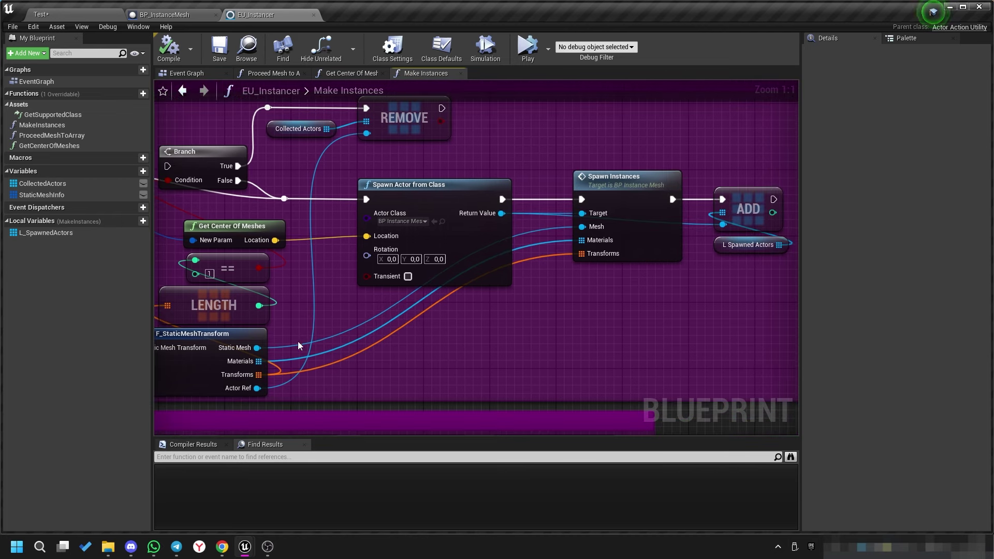
right_click_drag(320, 333, 395, 292)
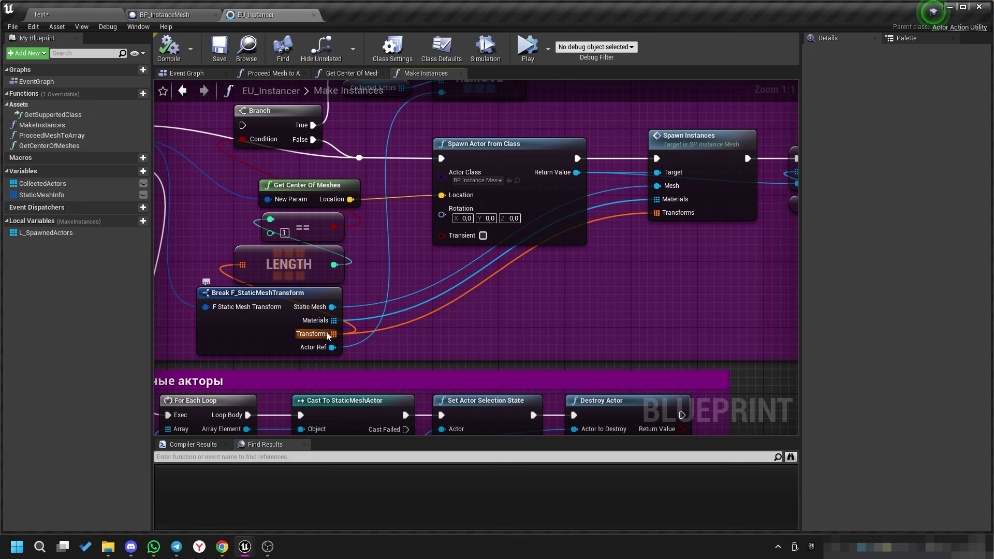
right_click_drag(392, 343, 579, 148)
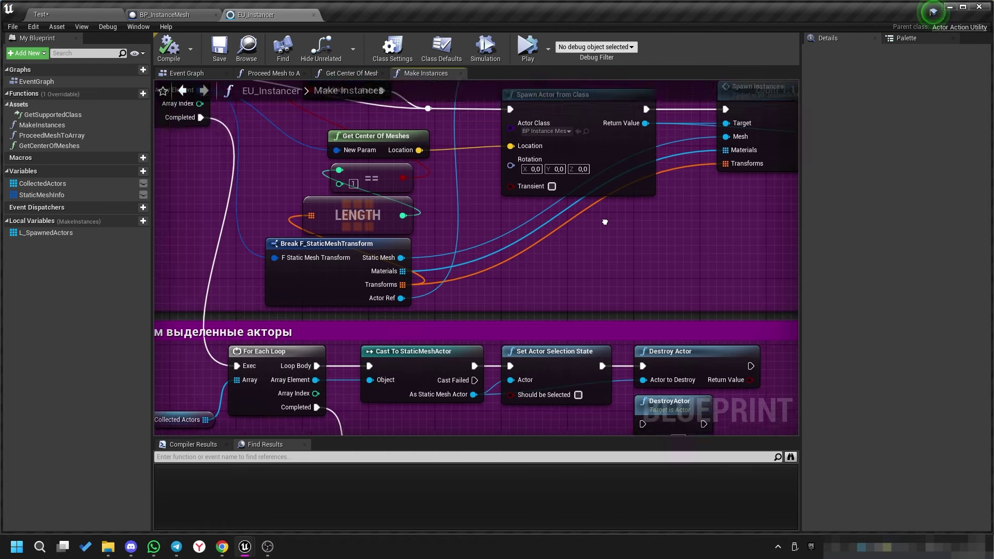
right_click_drag(198, 182, 252, 164)
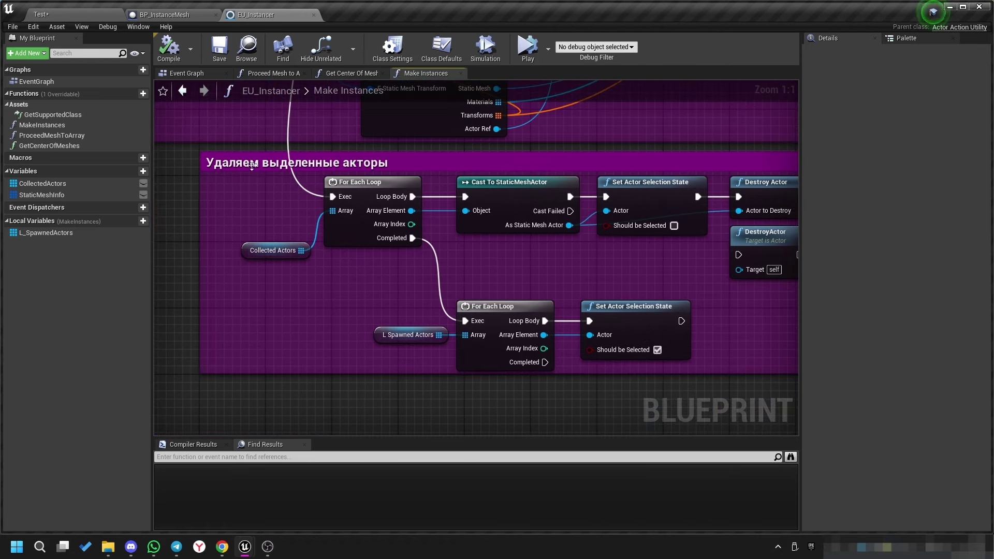
right_click_drag(572, 278, 488, 174)
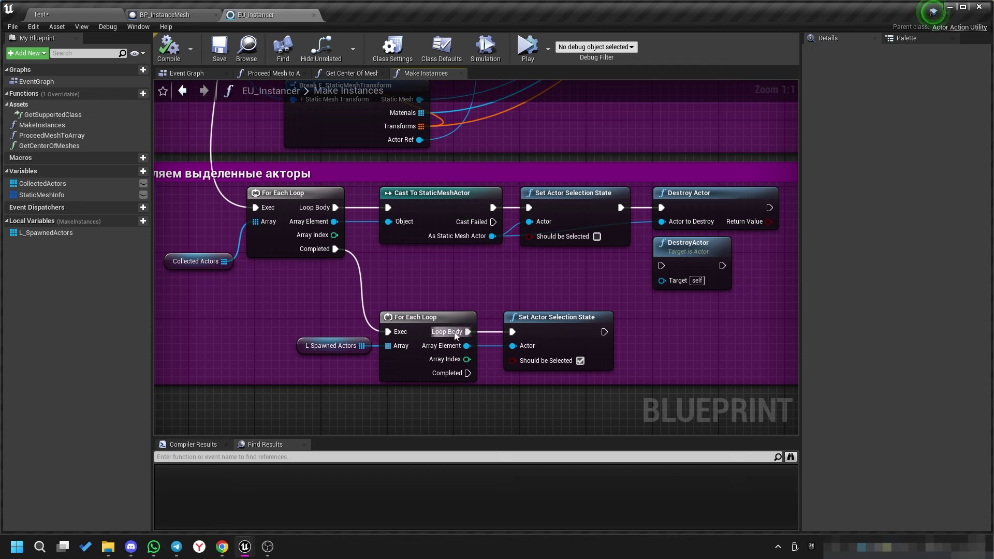
left_click(106, 14)
Open F_StaticMeshTransform, widen its member list, then return to the Test level.
double_click(219, 421)
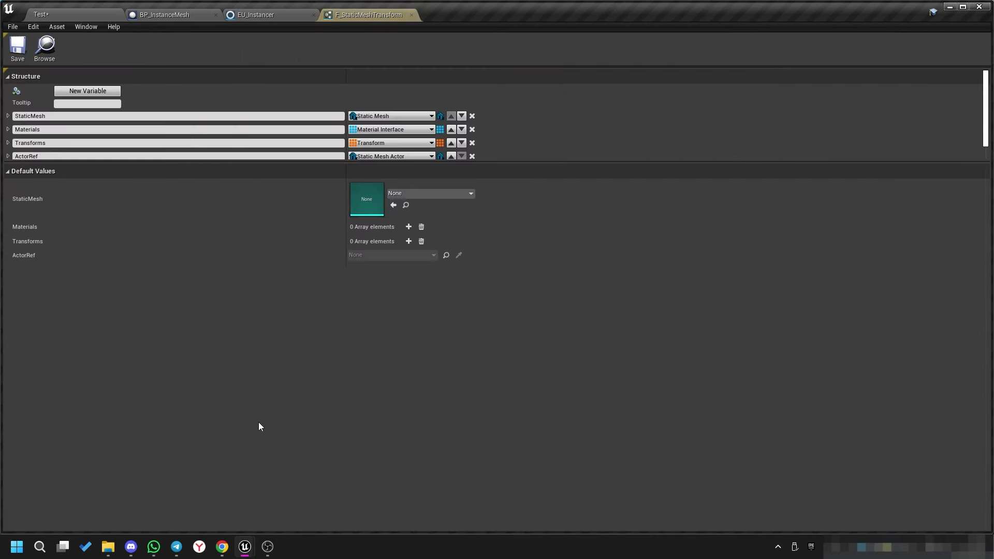
left_click_drag(526, 161, 448, 201)
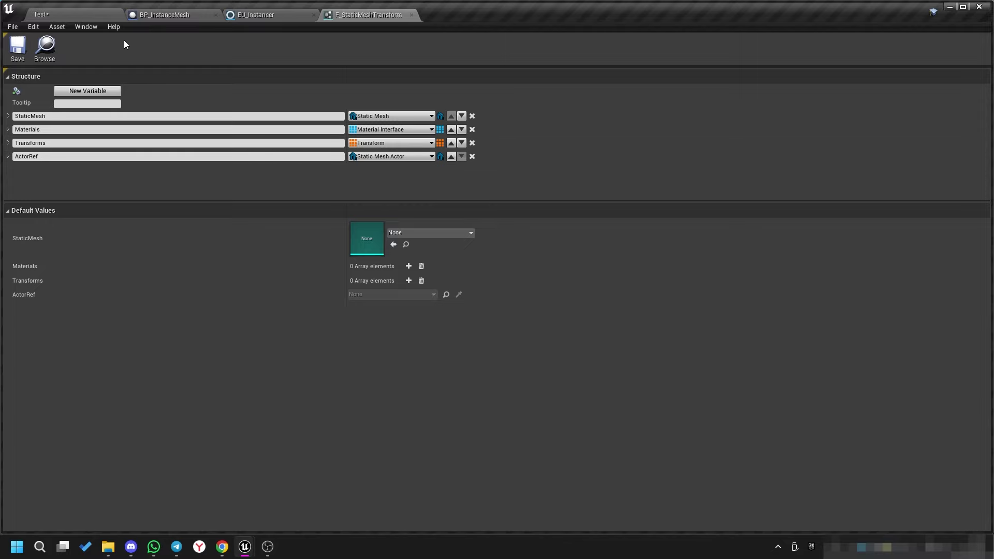
left_click(86, 16)
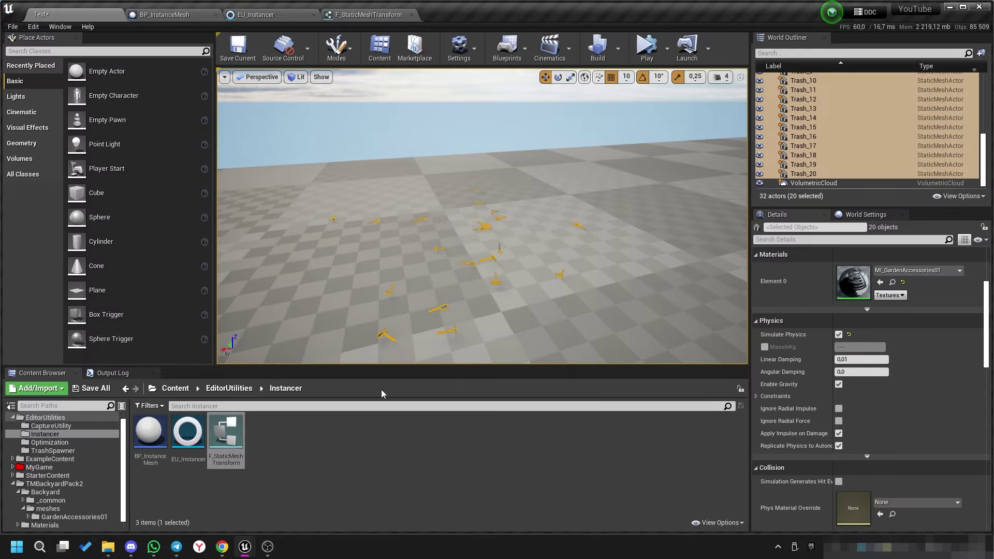
Replace the selected trash actors with mesh instances.
scroll(813, 121, "up", 3)
scroll(808, 115, "up", 2)
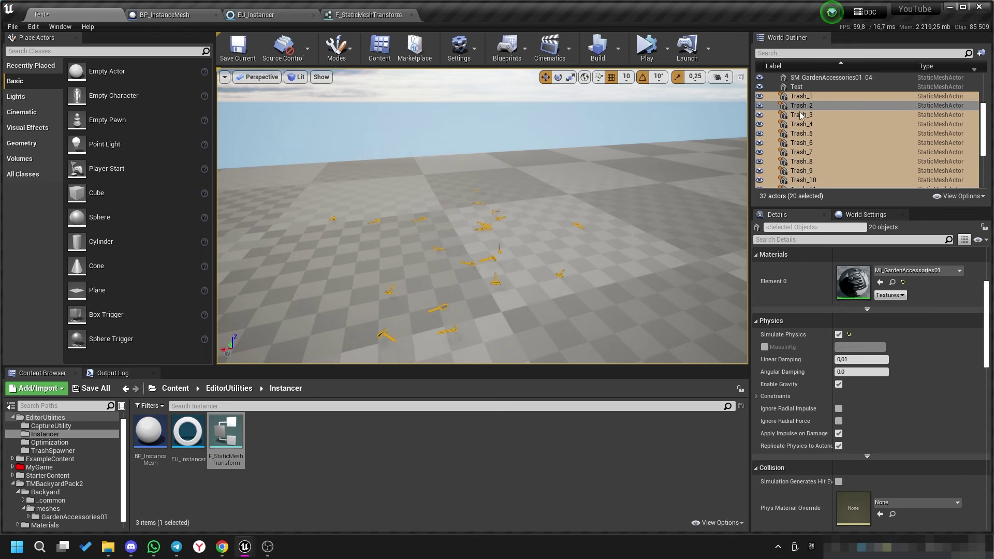
right_click(798, 112)
mouse_move(838, 261)
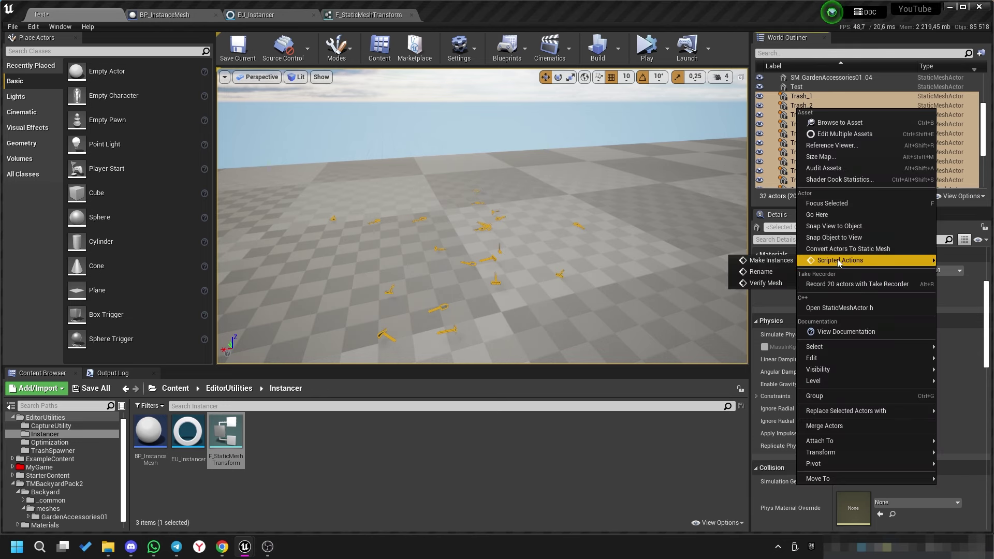
left_click(758, 264)
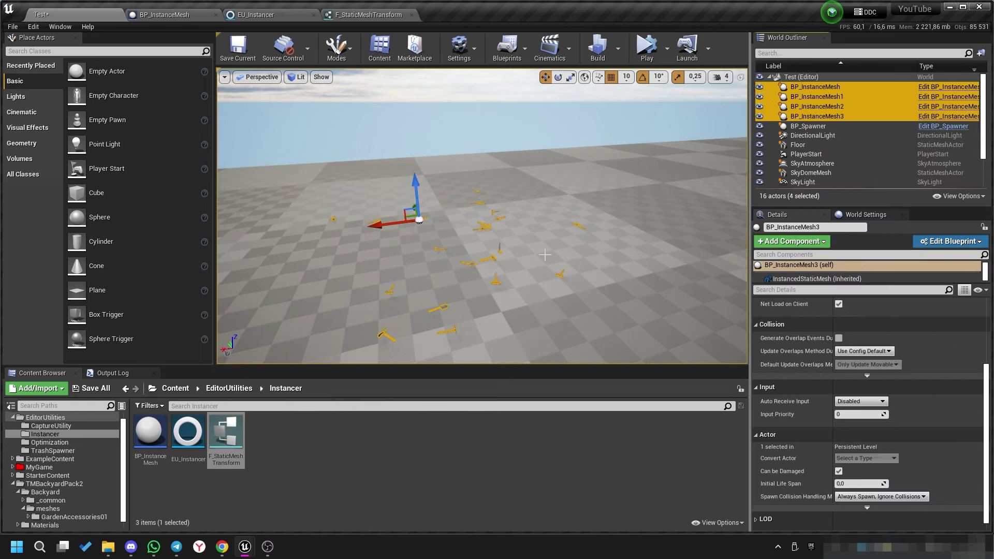
right_click_drag(426, 253, 393, 275)
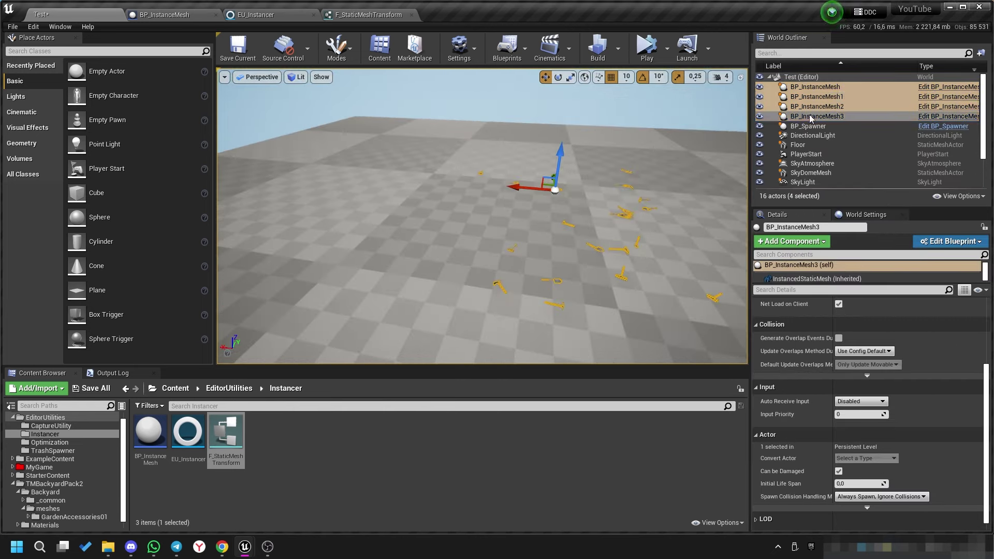
mouse_move(518, 274)
right_mouse_down()
mouse_move(508, 290)
mouse_move(518, 280)
right_mouse_up()
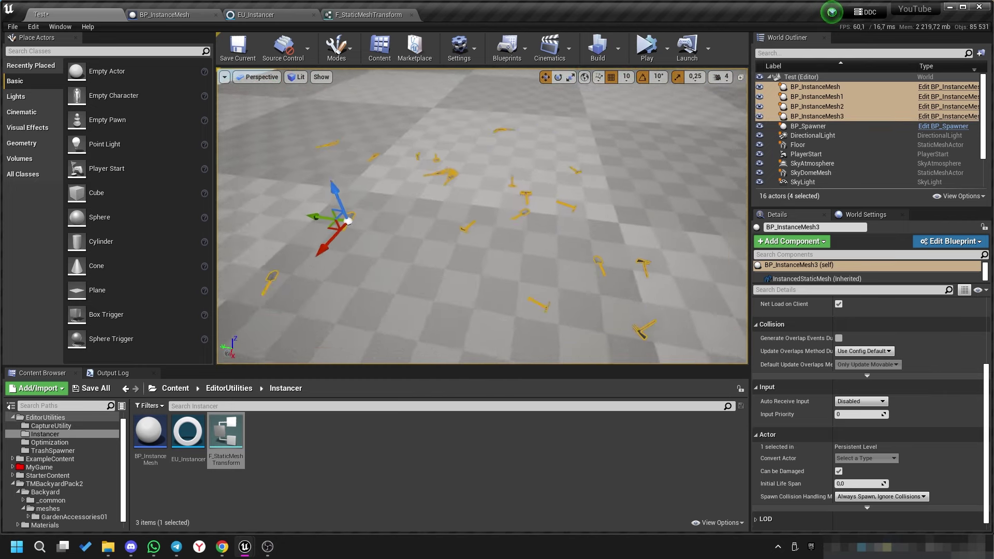
Select the BP_InstanceMesh actors and shift BP_InstanceMesh1 with its instances along X.
double_click(815, 87)
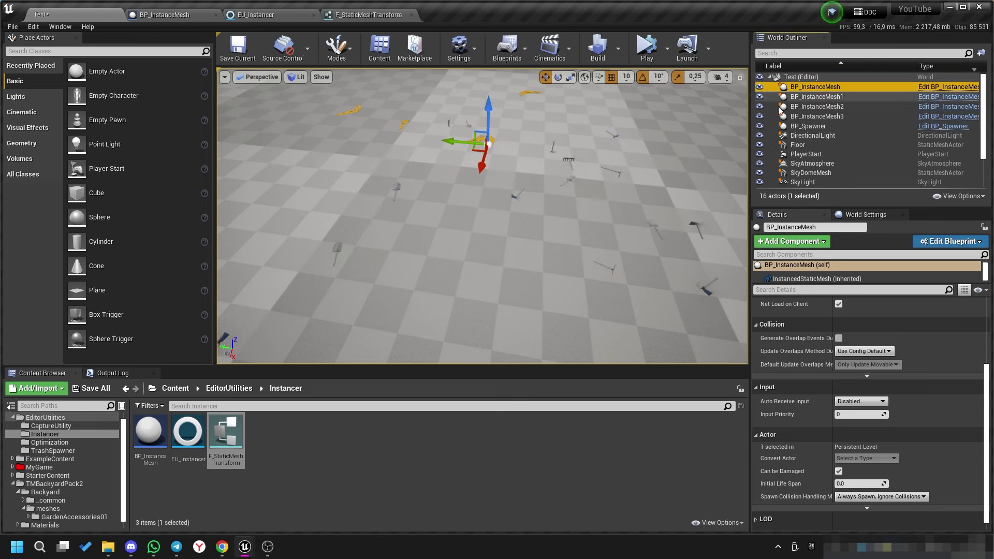
right_click_drag(481, 217, 578, 177)
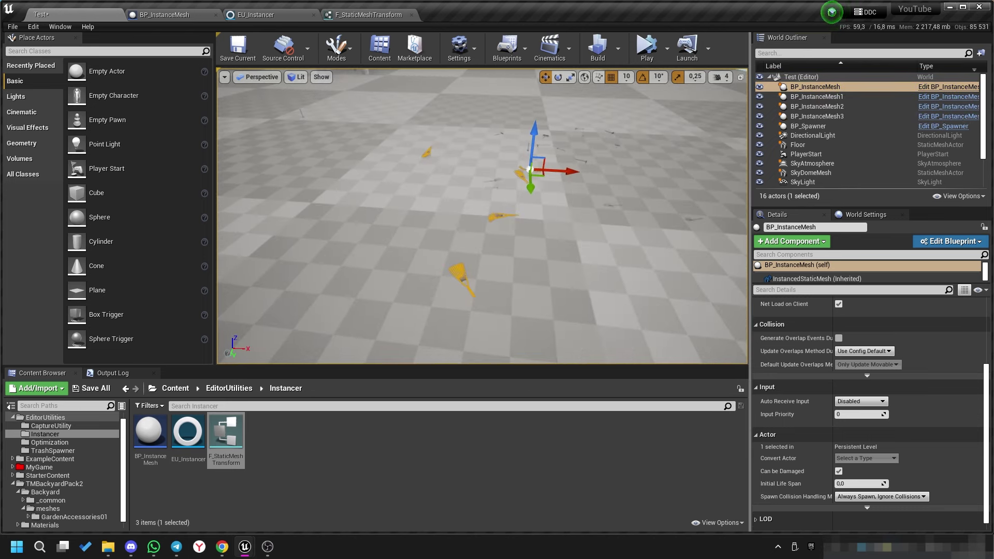
left_click(820, 97)
left_click_drag(577, 147, 667, 142)
left_click(818, 116)
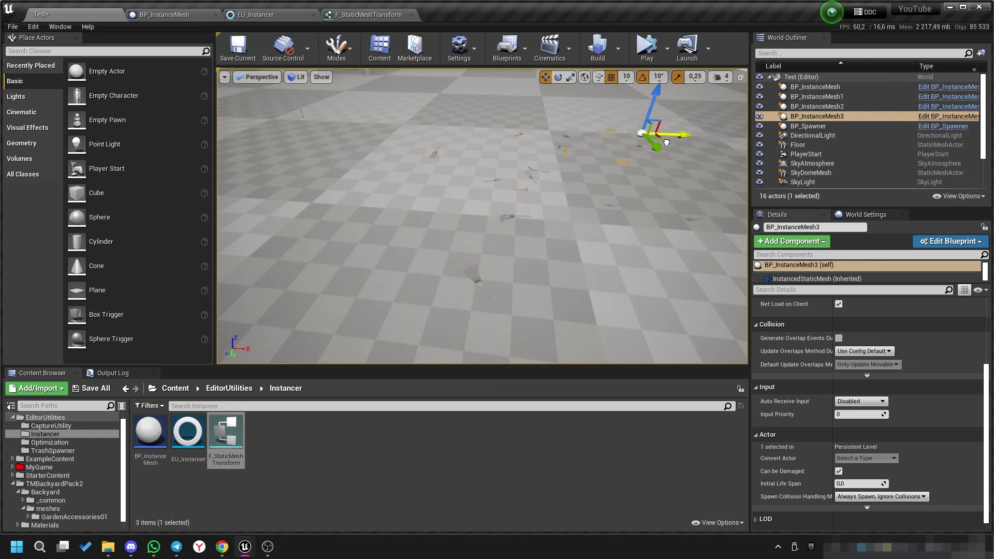
left_click(817, 107)
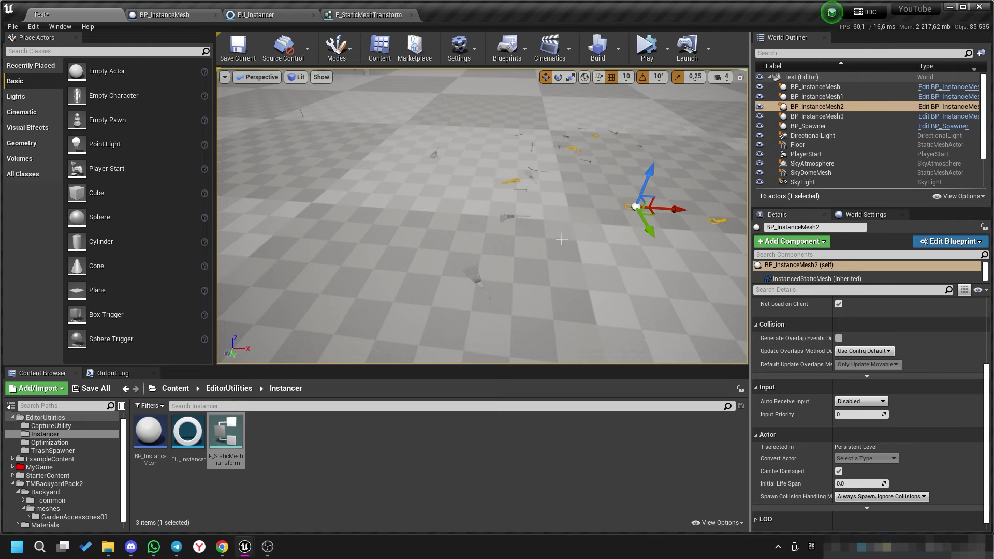
mouse_move(562, 240)
right_mouse_down()
mouse_move(561, 207)
mouse_move(493, 254)
mouse_move(523, 274)
mouse_move(496, 271)
right_mouse_up()
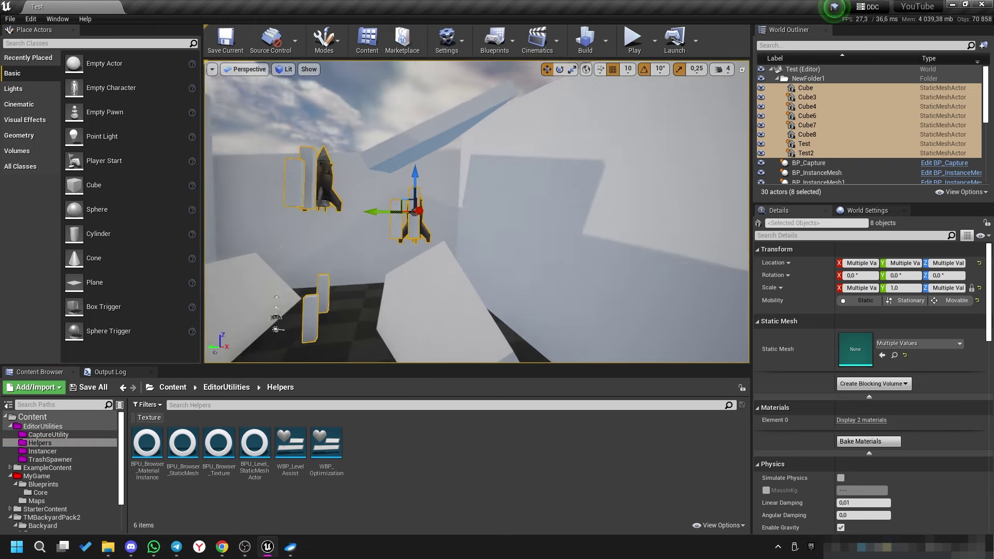
Run the WBP_LevelAssist utility widget beside the viewport.
right_click_drag(477, 212, 466, 208)
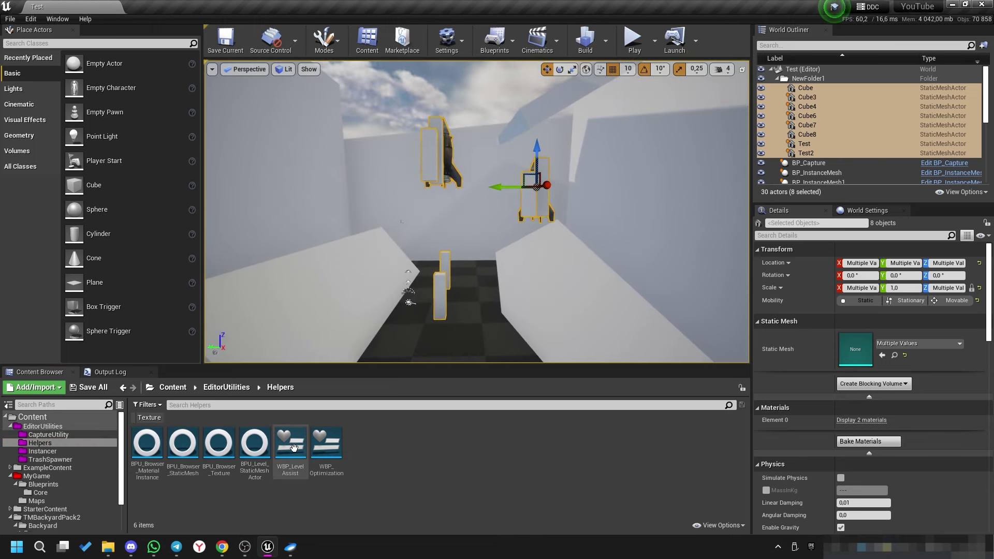
left_click(289, 445)
right_click(289, 445)
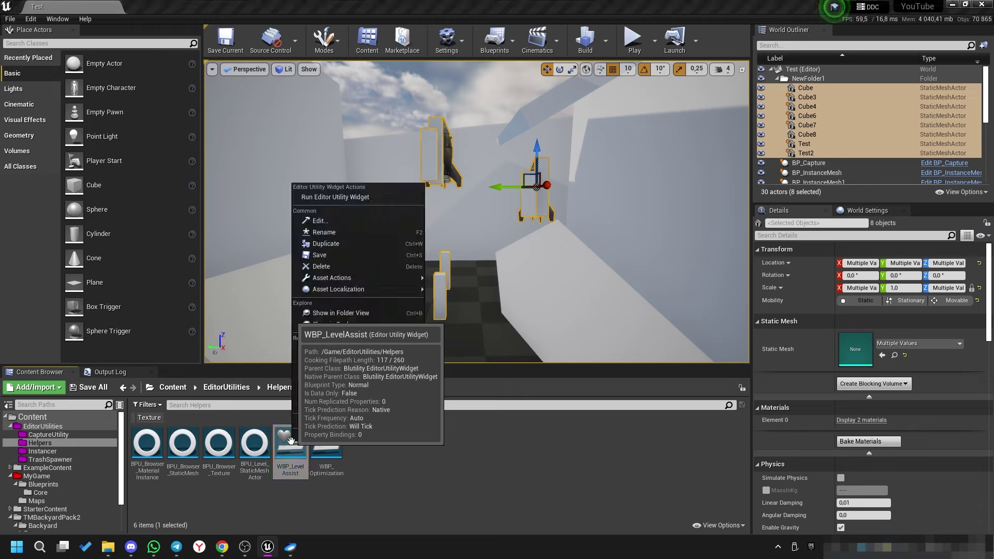
left_click(330, 197)
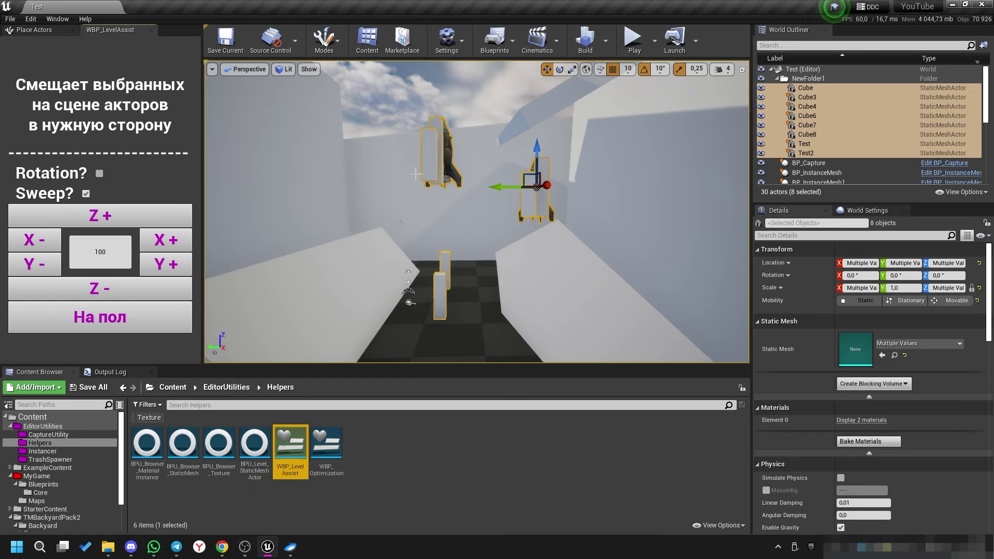
right_click_drag(490, 211, 466, 307)
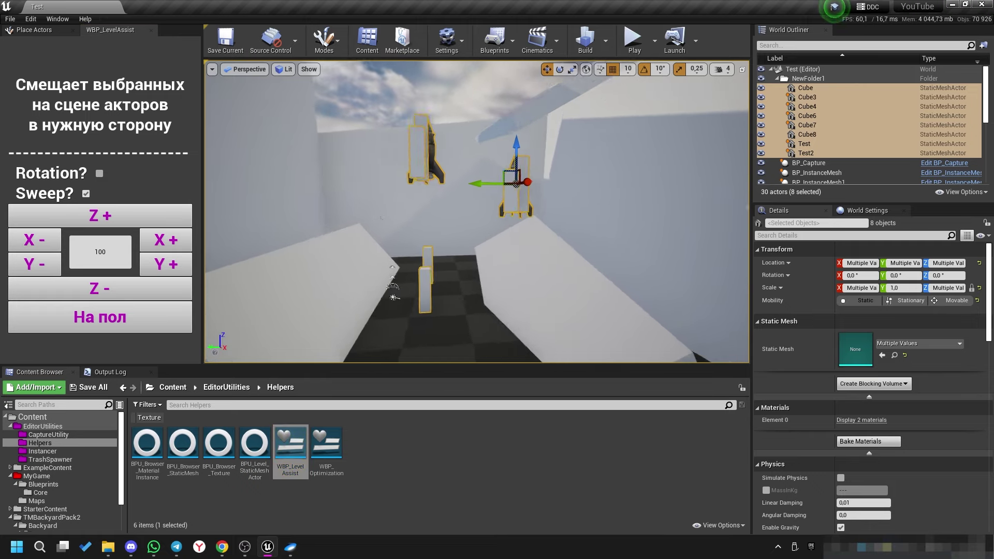
Open WBP_LevelAssist in the Designer and inspect its step box and Rotation checkbox.
double_click(292, 445)
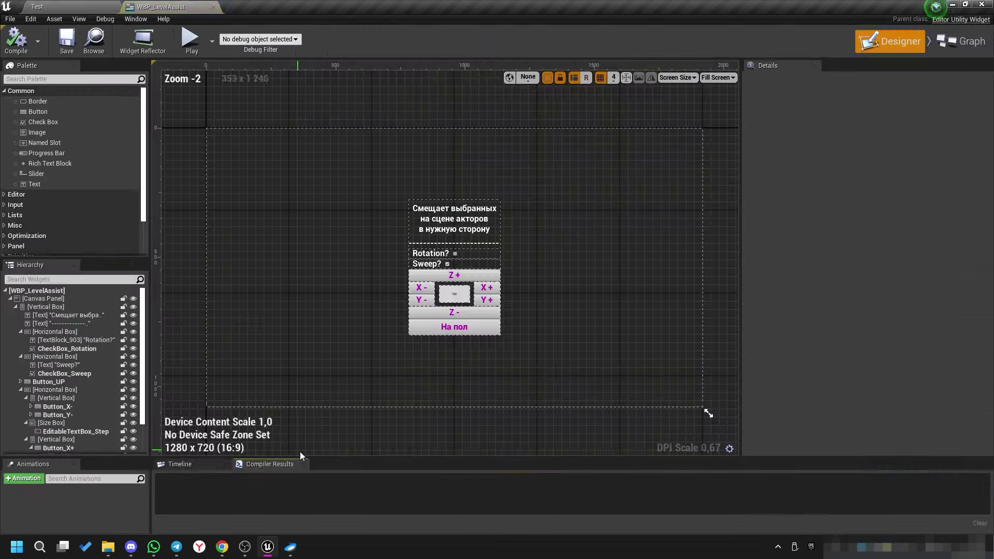
scroll(461, 290, "up", 6)
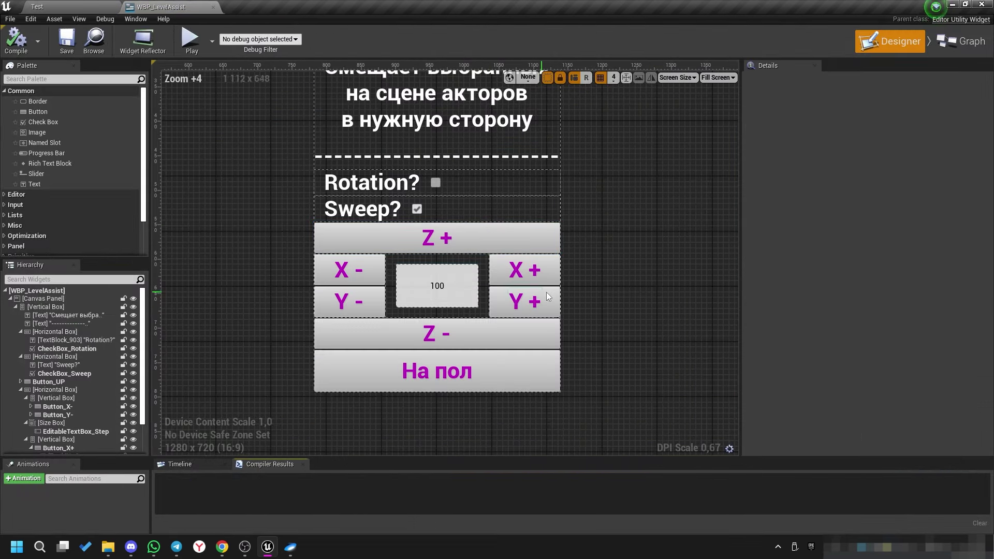
left_click(448, 281)
left_click(436, 183)
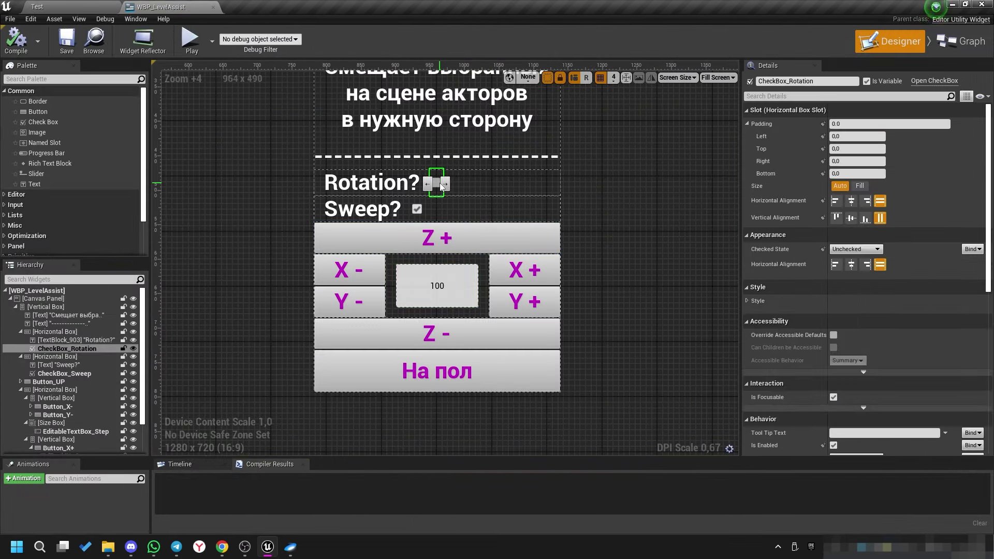
Open the LevelAssist Event Graph and inspect the transaction, selected-actors loop and line trace nodes.
left_click(954, 42)
scroll(354, 267, "down", 1)
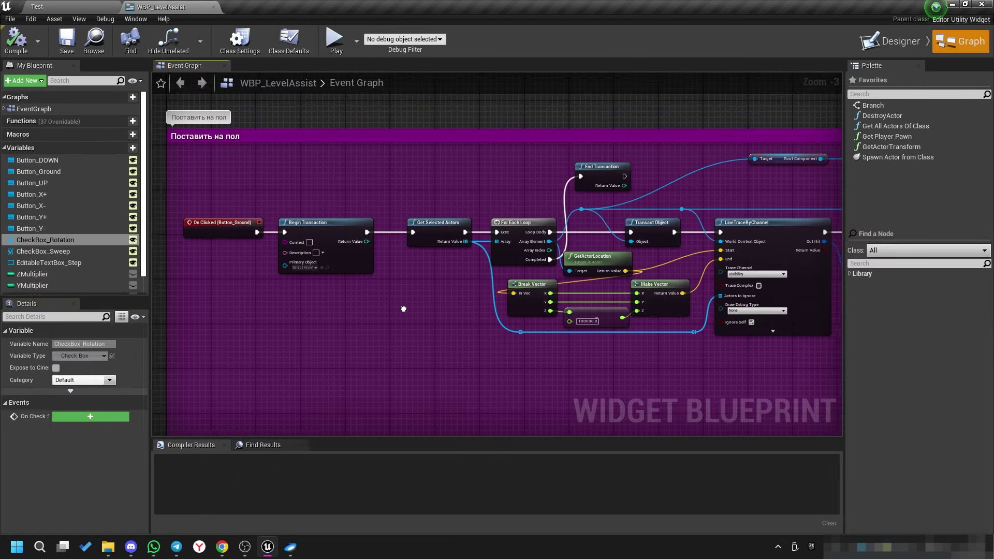
left_click(320, 208)
right_click_drag(449, 316, 385, 313)
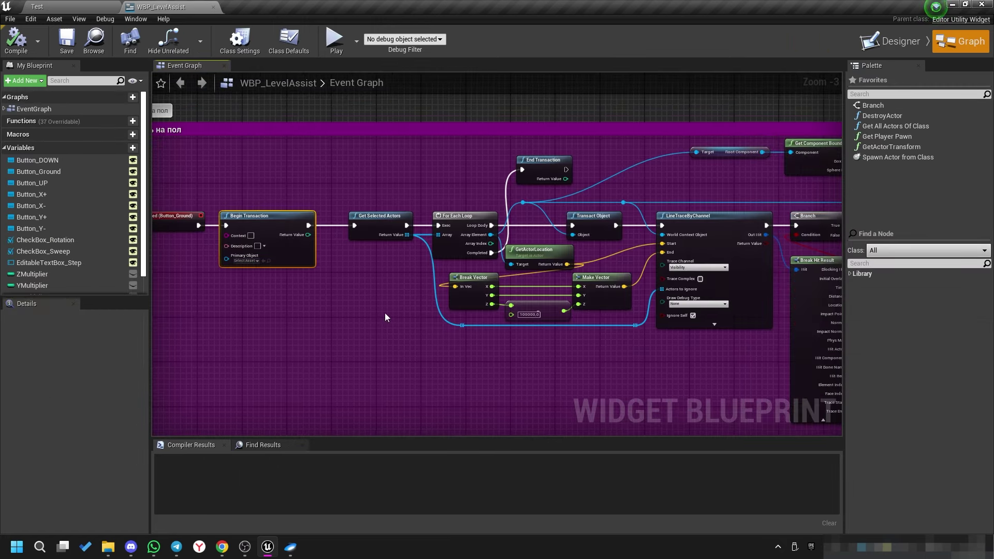
left_click_drag(362, 193, 457, 253)
right_click_drag(596, 200, 405, 173)
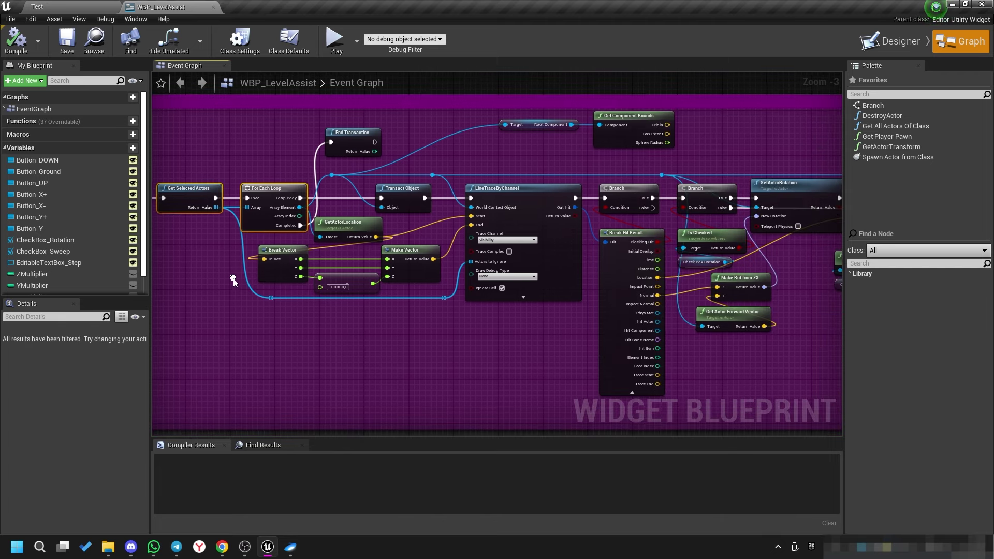
left_click_drag(404, 169, 548, 305)
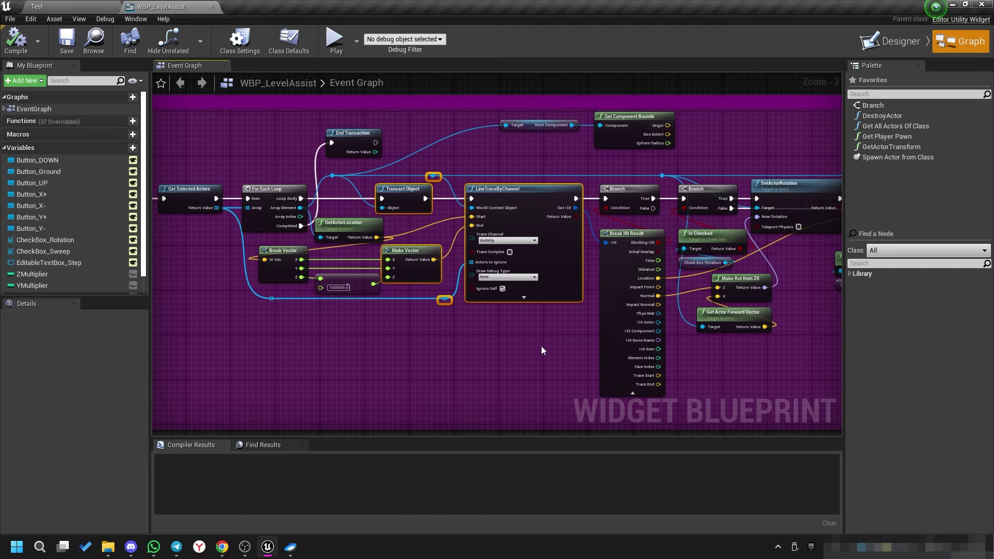
Follow the floor-drop chain to the branch and rotation nodes, selecting Is Checked and CheckBox_Rotation.
right_click_drag(510, 337, 250, 352)
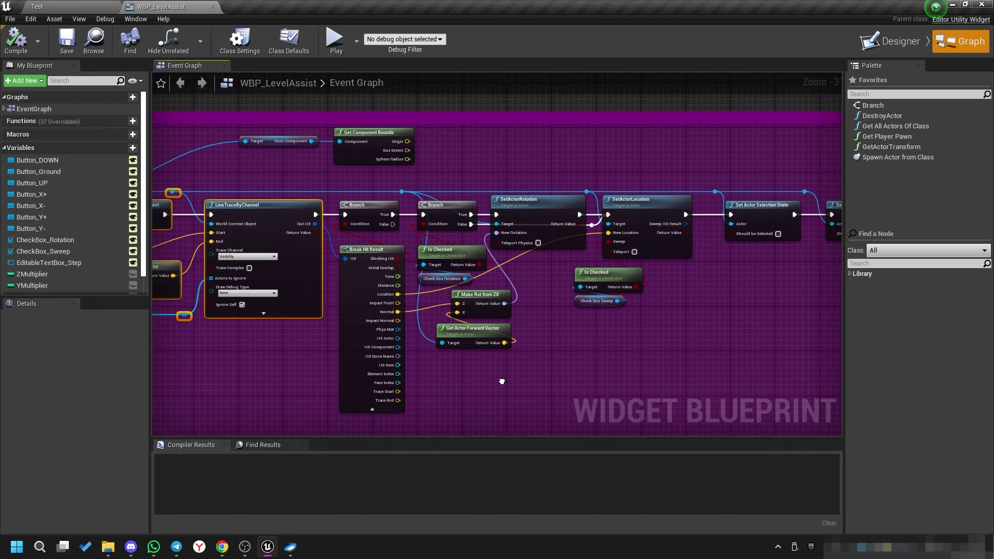
right_click_drag(202, 322, 306, 162)
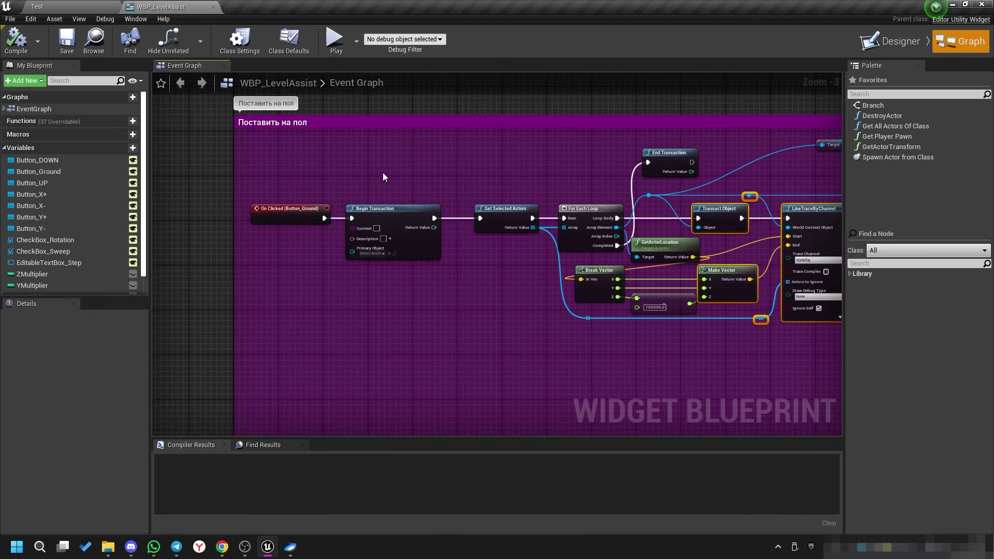
right_click_drag(383, 177, 124, 165)
right_click_drag(829, 327, 563, 308)
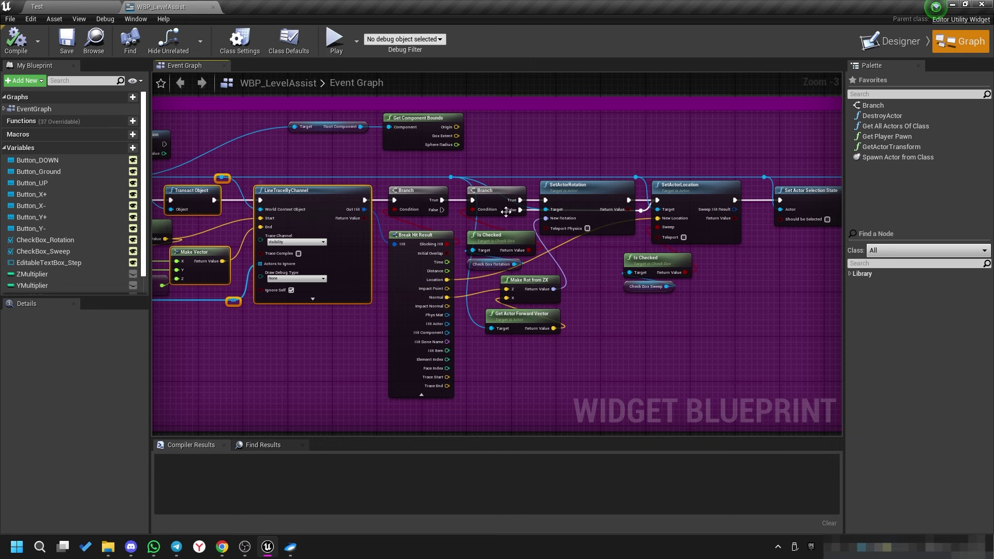
right_click_drag(423, 253, 310, 235)
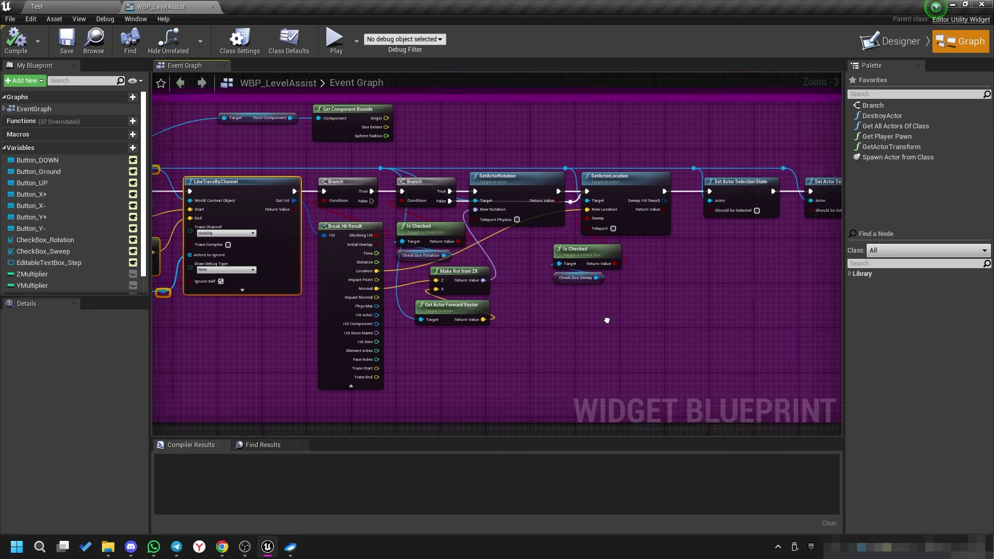
mouse_move(362, 205)
left_mouse_down()
mouse_move(390, 258)
mouse_move(395, 251)
left_mouse_up()
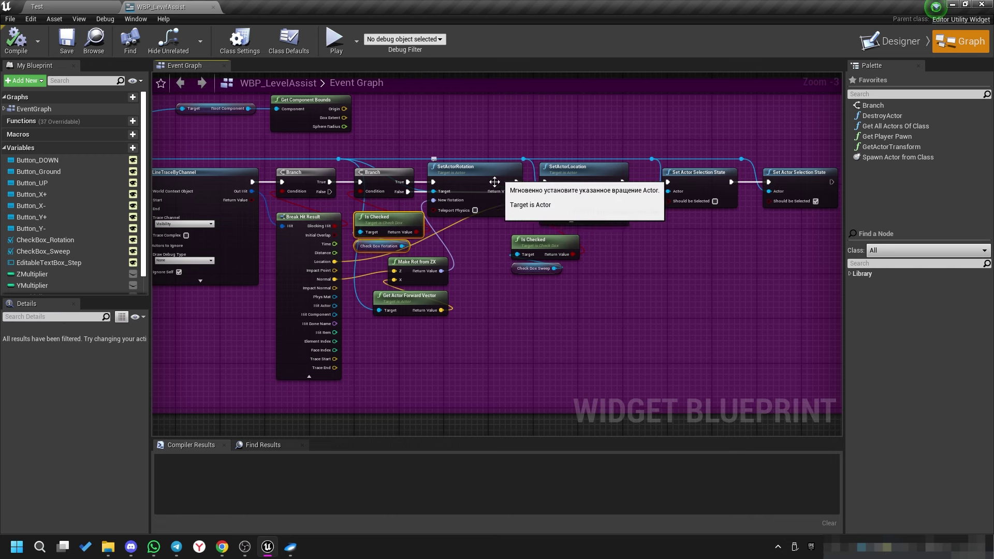
Inspect the location and selection-state nodes, then move End Transaction below Break Vector.
right_click_drag(629, 306, 514, 318)
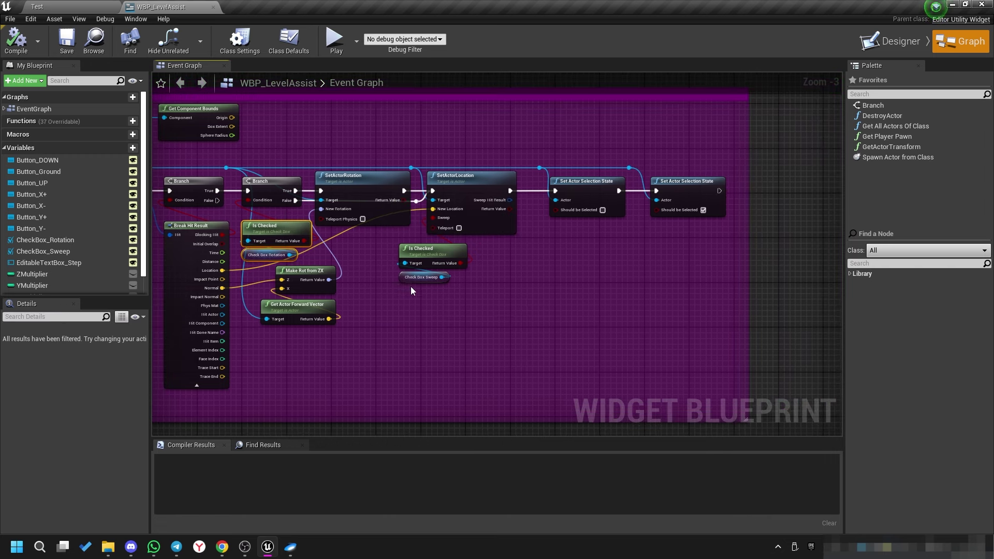
left_click_drag(449, 269, 448, 262)
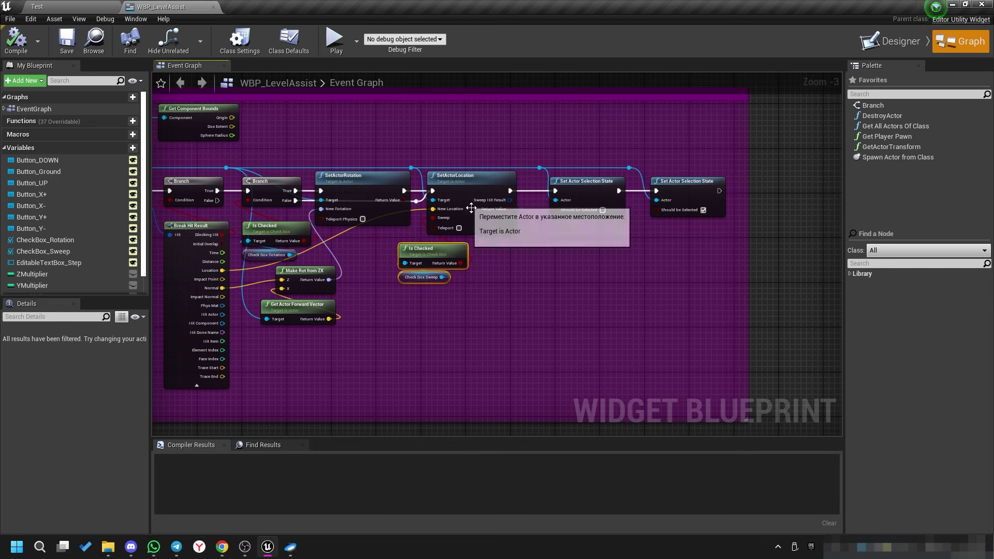
right_click_drag(481, 189, 330, 207)
left_click_drag(371, 239, 549, 151)
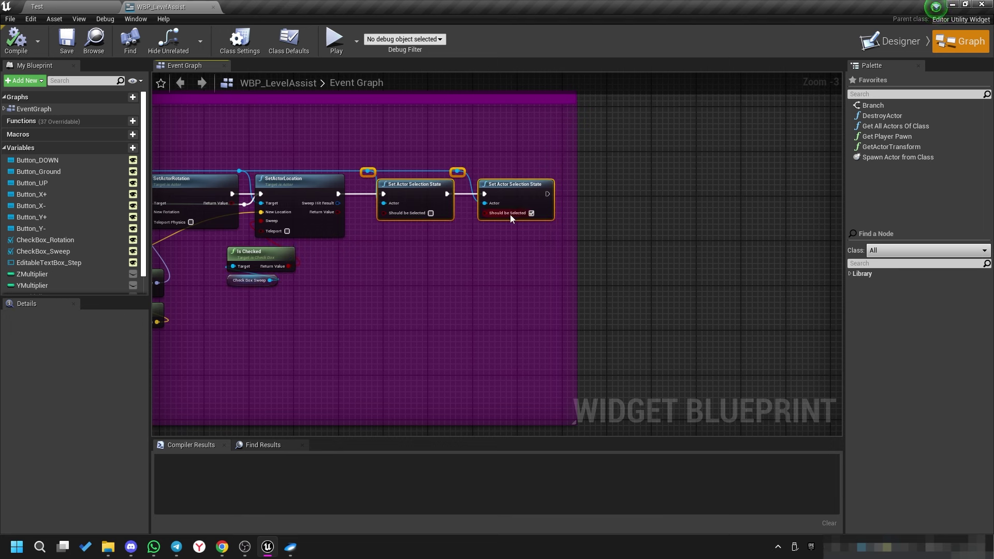
right_click_drag(360, 234, 430, 323)
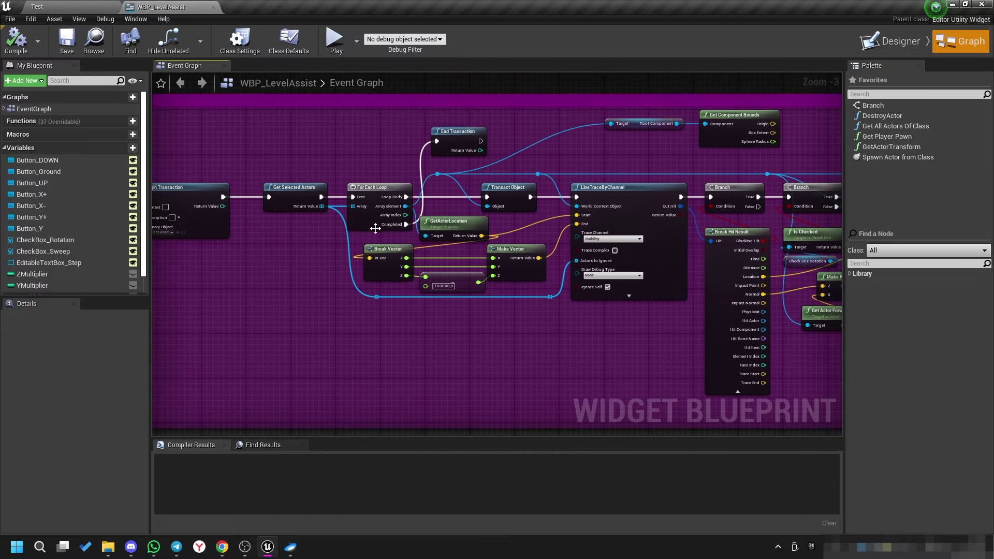
left_click_drag(464, 148, 386, 332)
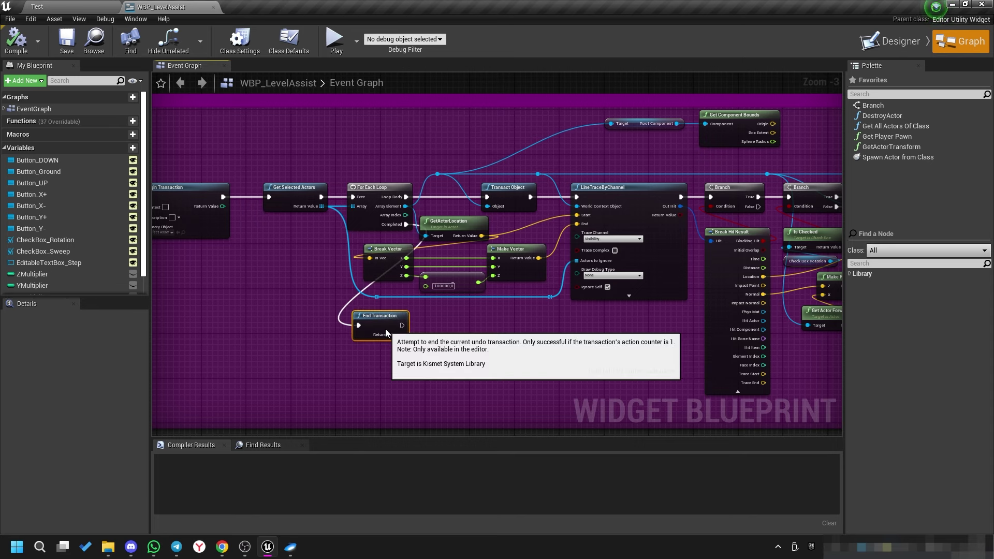
Save the LevelAssist blueprint, return to the Test level and drop the selected actors to the floor.
left_click(66, 40)
left_click(37, 7)
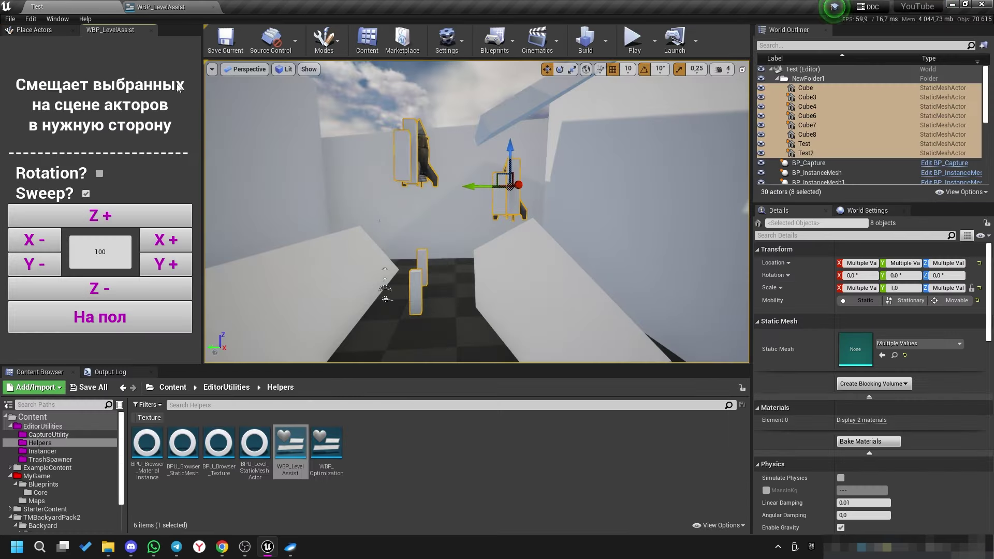
right_click_drag(476, 207, 476, 233)
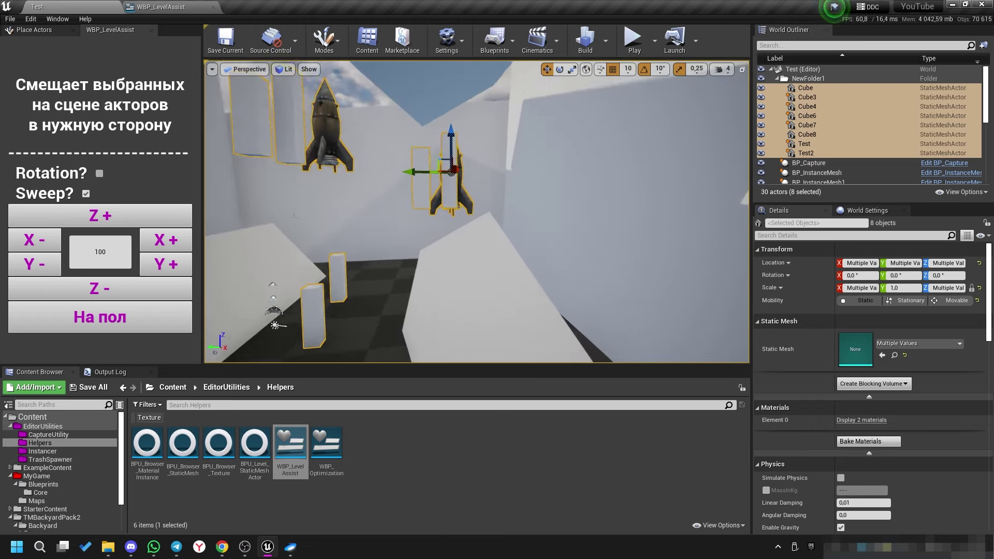
right_click_drag(477, 234, 523, 228)
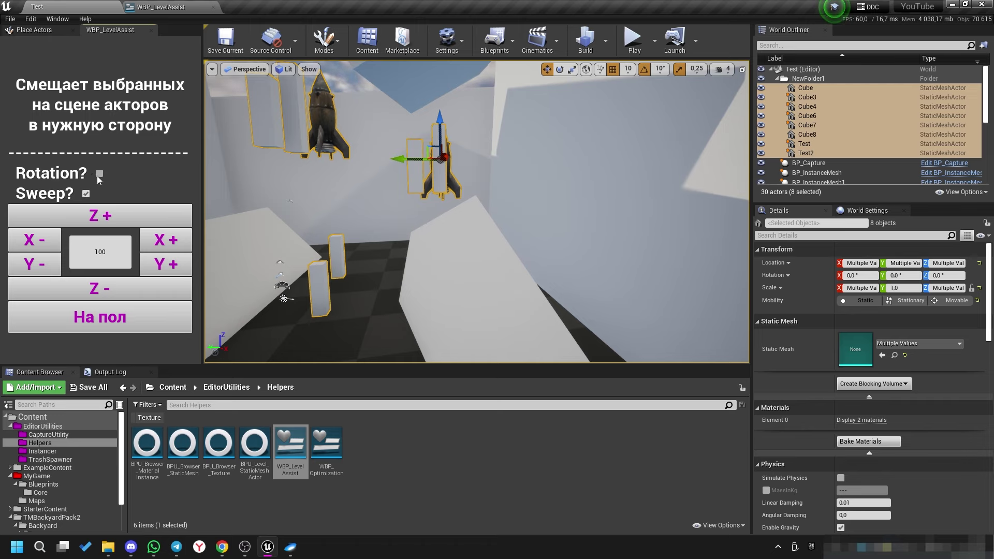
left_click(100, 317)
right_click_drag(466, 233, 456, 233)
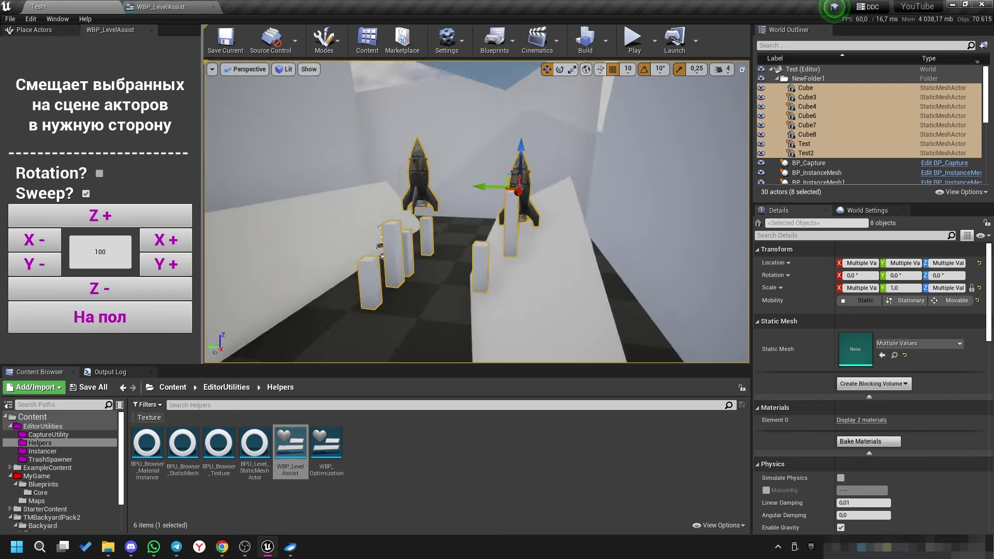
mouse_move(382, 256)
right_mouse_down()
mouse_move(382, 197)
mouse_move(451, 257)
mouse_move(365, 178)
right_mouse_up()
Undo the drop, slide rocket Test2 along X, reselect all eight actors and drop them again.
key("ctrl+z")
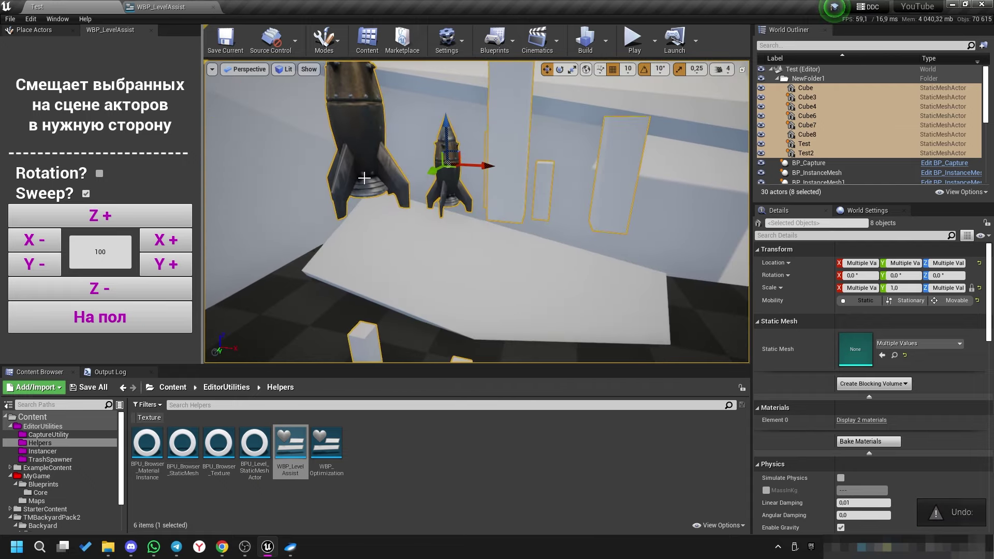
left_click(357, 151)
left_click_drag(394, 113, 283, 113)
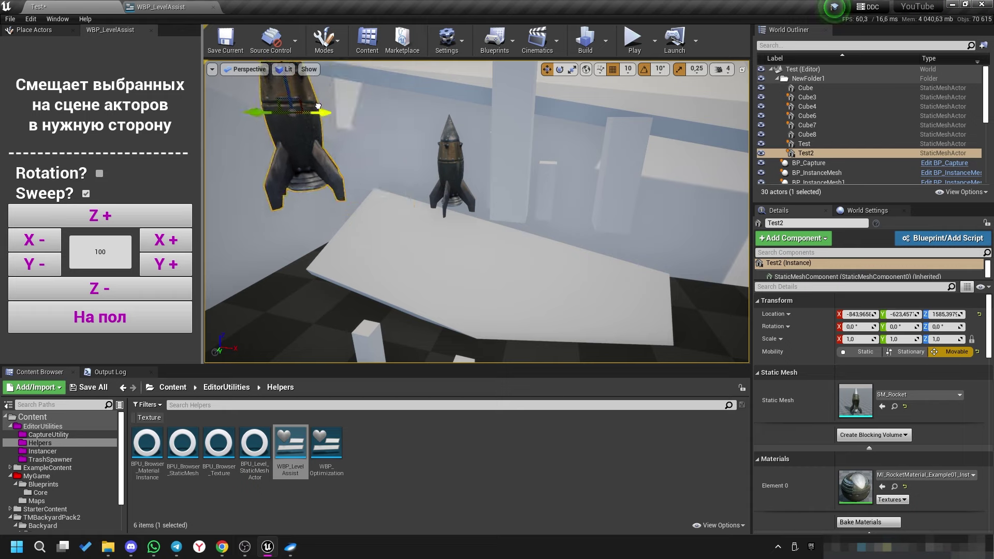
left_click(806, 88, "shift")
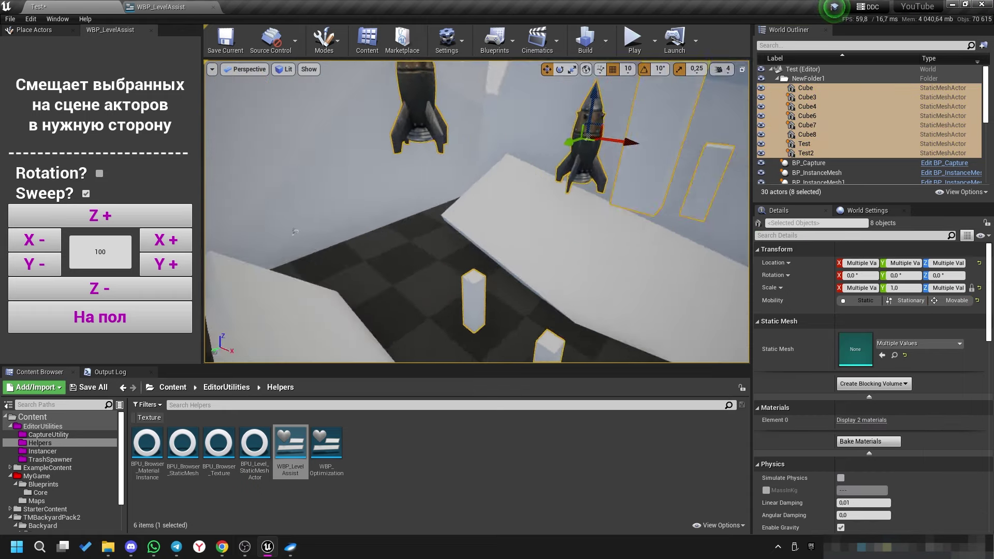
right_click_drag(476, 207, 363, 217)
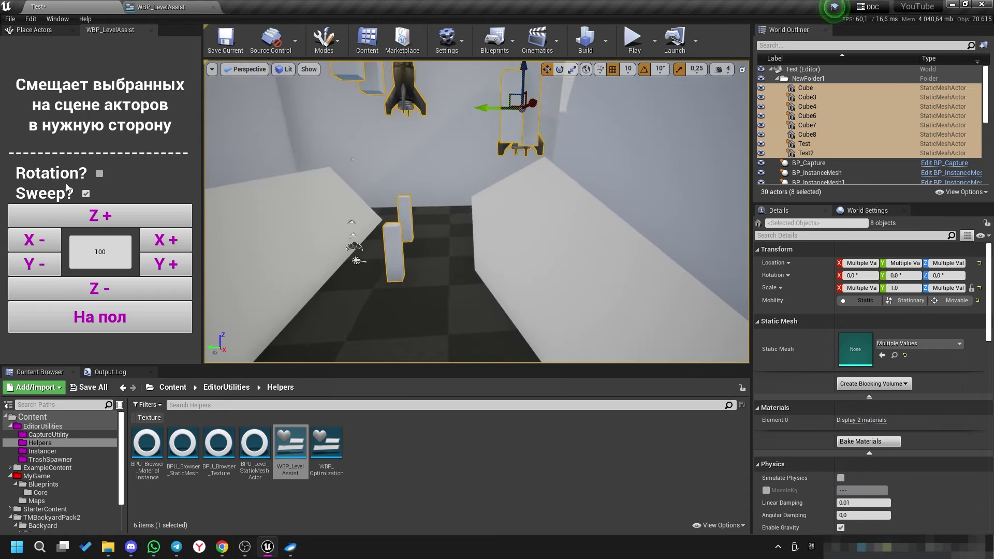
left_click(108, 321)
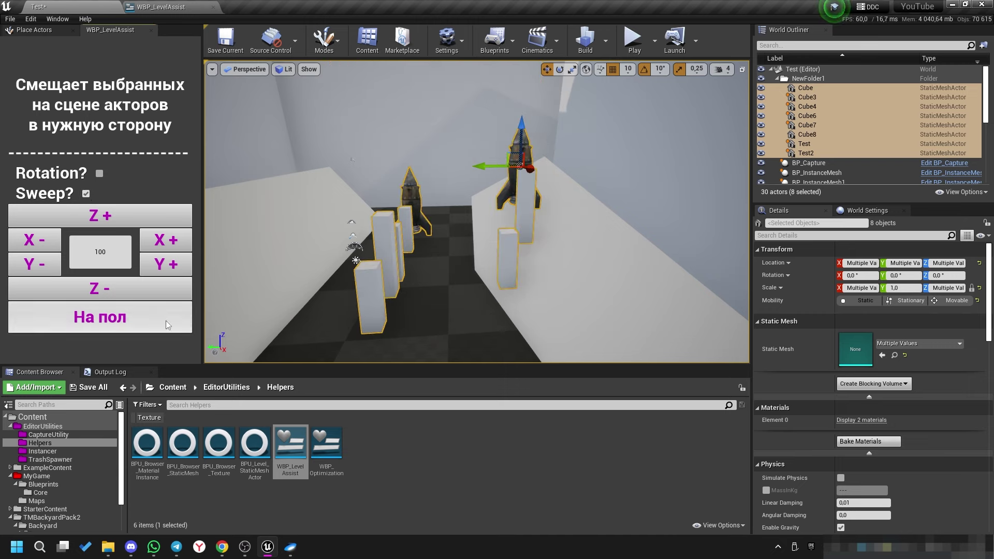
mouse_move(477, 207)
right_mouse_down()
mouse_move(466, 196)
mouse_move(446, 210)
right_mouse_up()
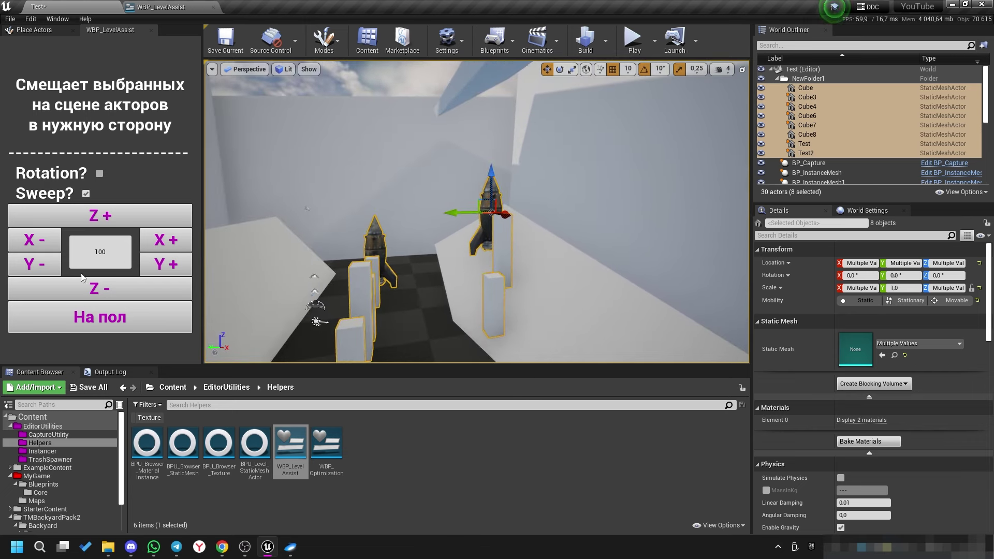
Raise the eight actors two steps with Z+, then test X+/X- and Y-/Y+ nudges.
left_click(106, 223)
left_click(105, 223)
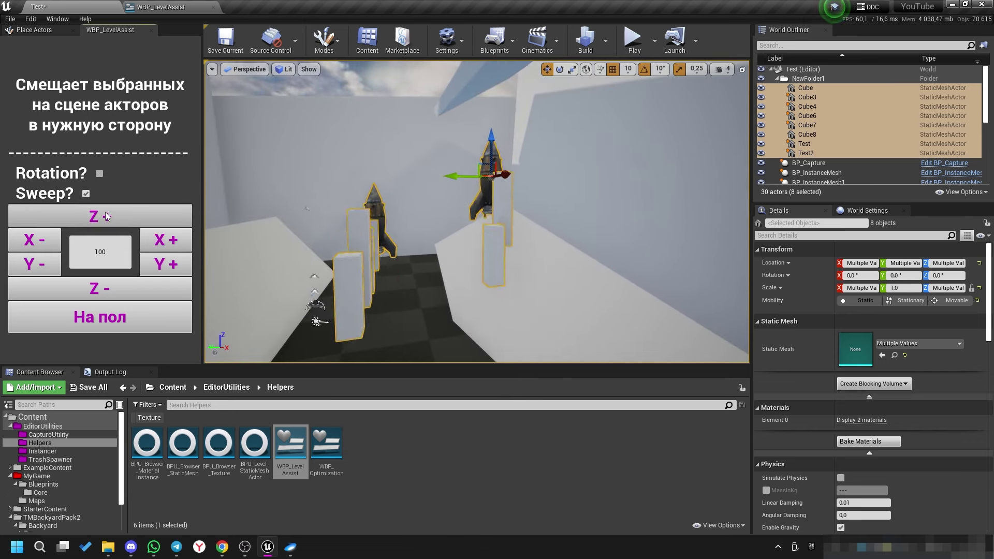
left_click(174, 239)
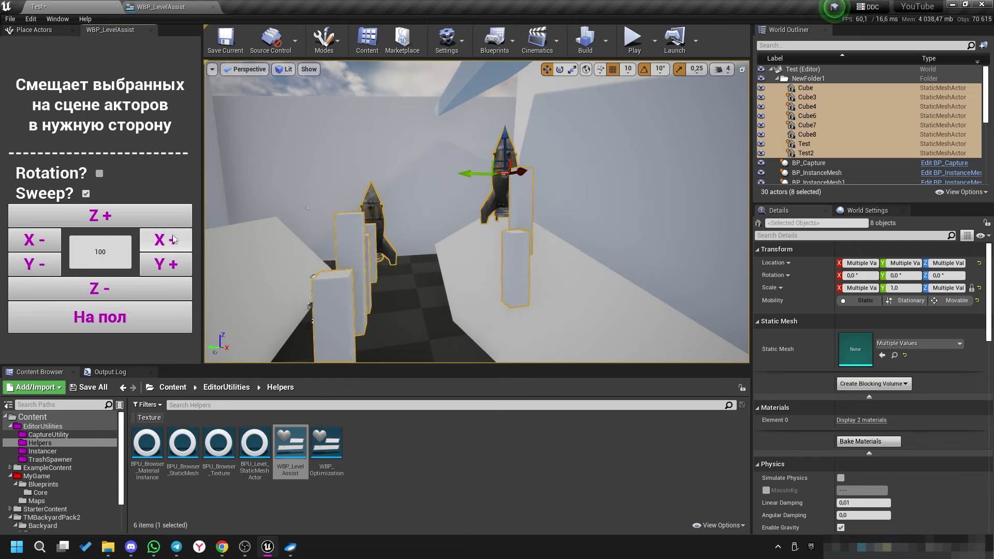
left_click(34, 240)
left_click(35, 266)
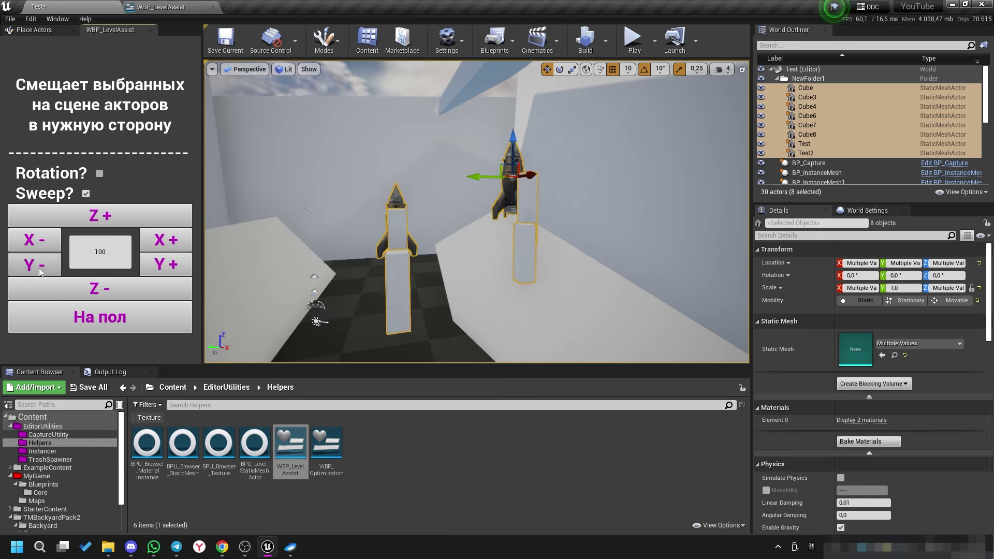
left_click(165, 267)
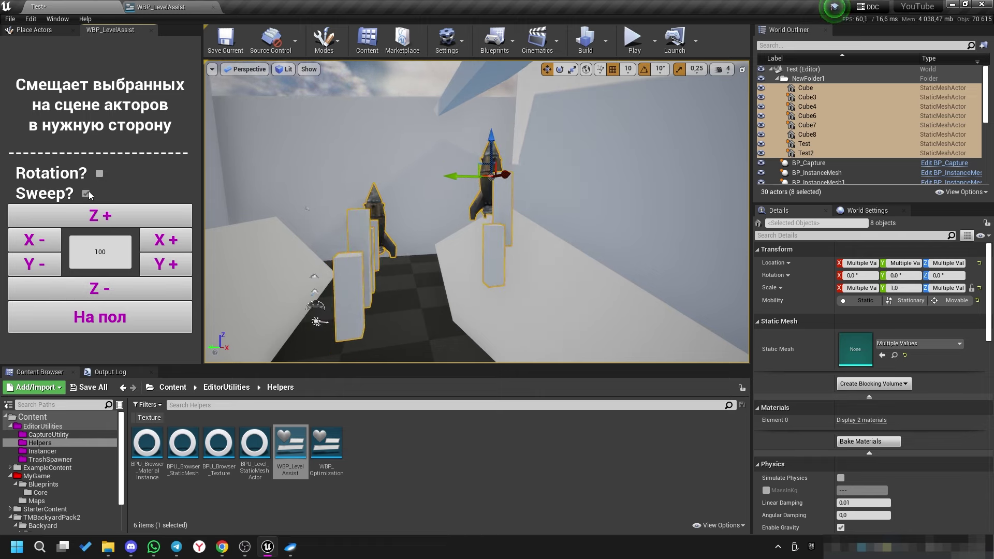
Nudge the actors along X+ and Y+, try Y+, Y-, Y+ again, then undo the last move.
right_click_drag(382, 215, 383, 217)
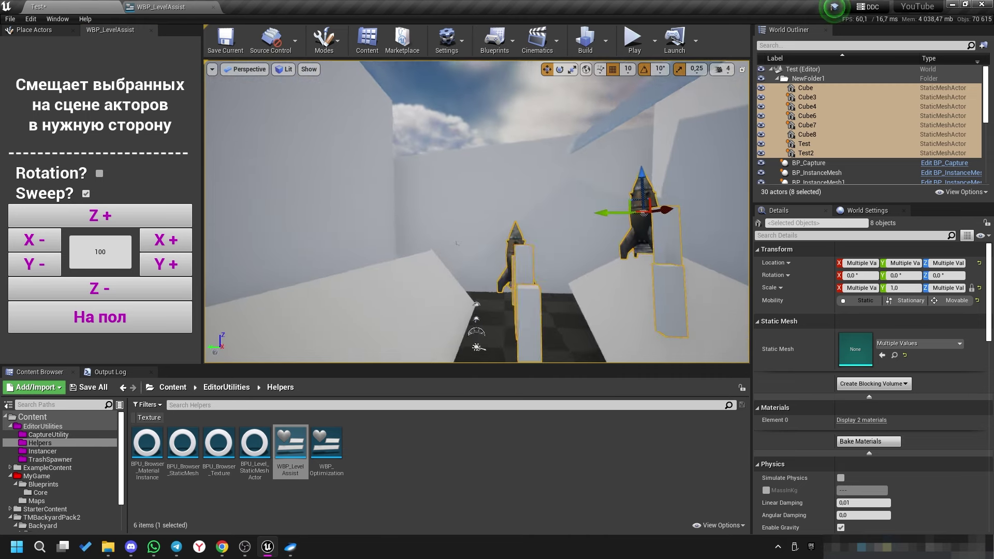
left_click(181, 247)
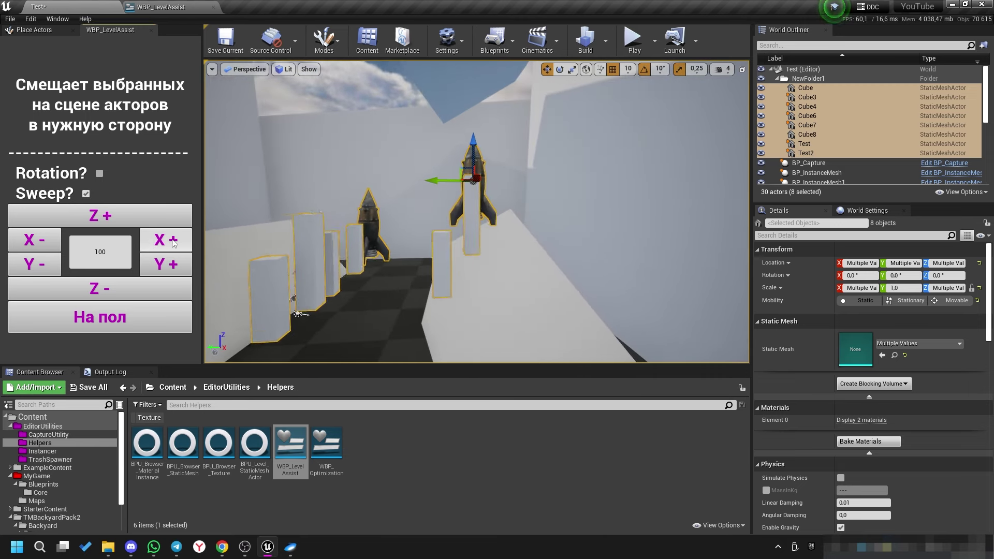
left_click(162, 265)
right_click_drag(252, 279, 252, 278)
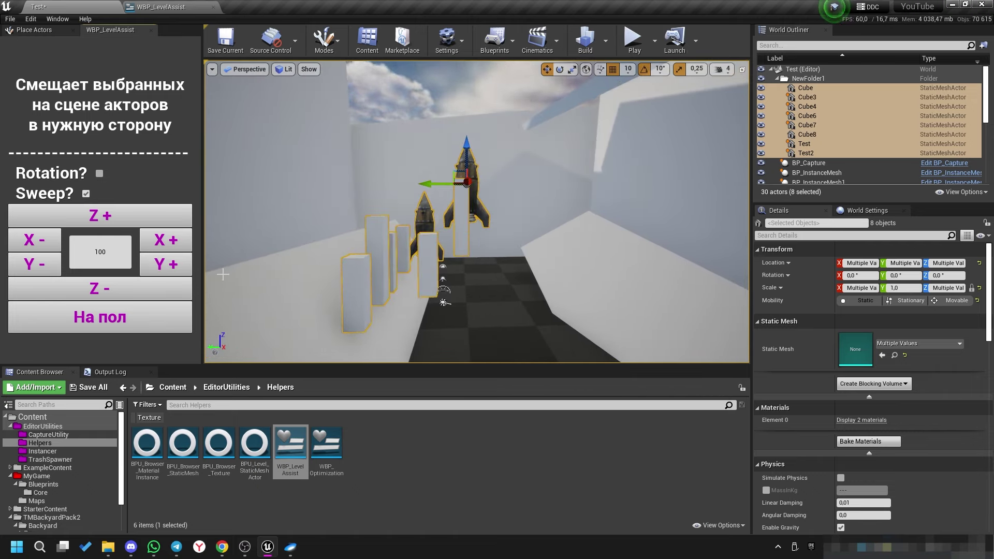
left_click(155, 264)
left_click(41, 266)
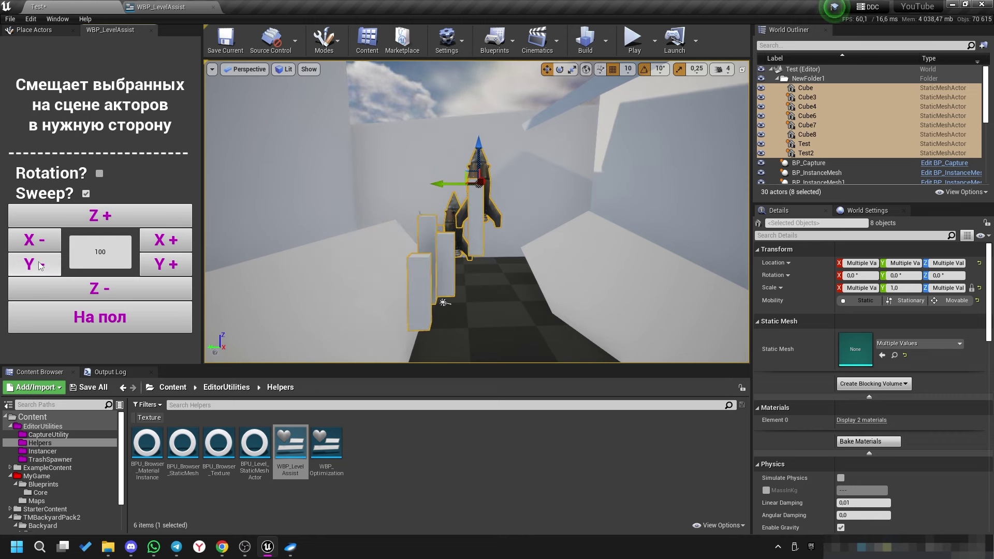
left_click(163, 275)
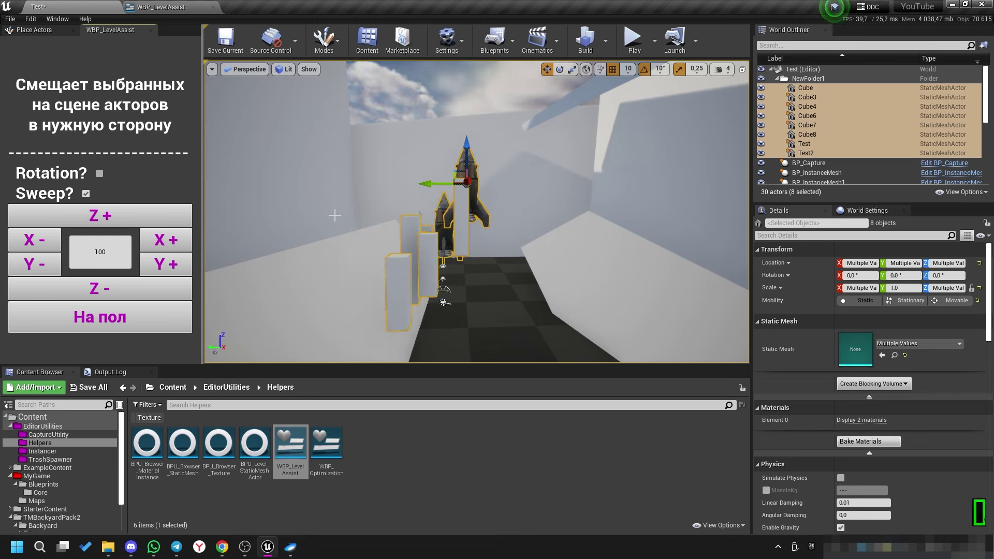
key("ctrl+z")
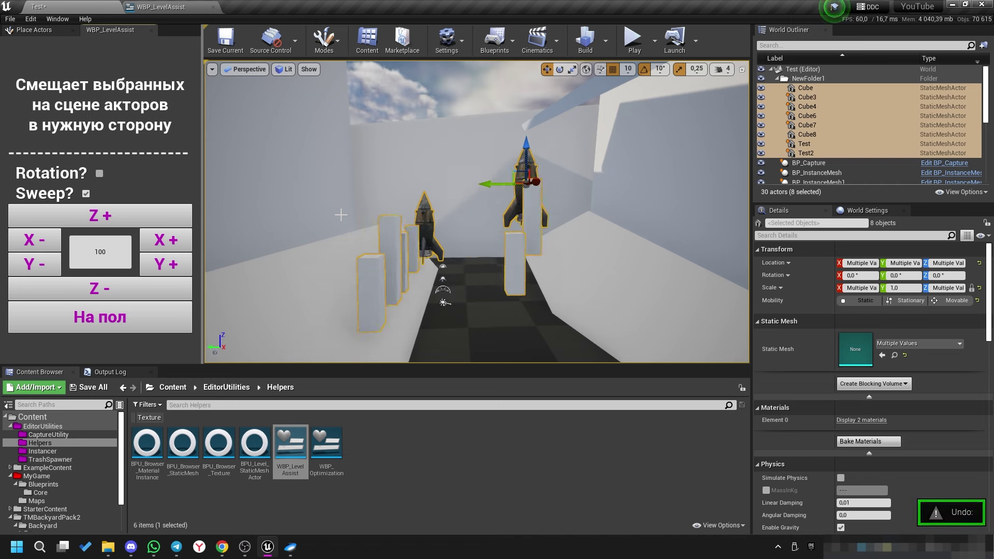
Turn off Sweep and test moving the actors along Y+ and Y- without it.
left_click(86, 195)
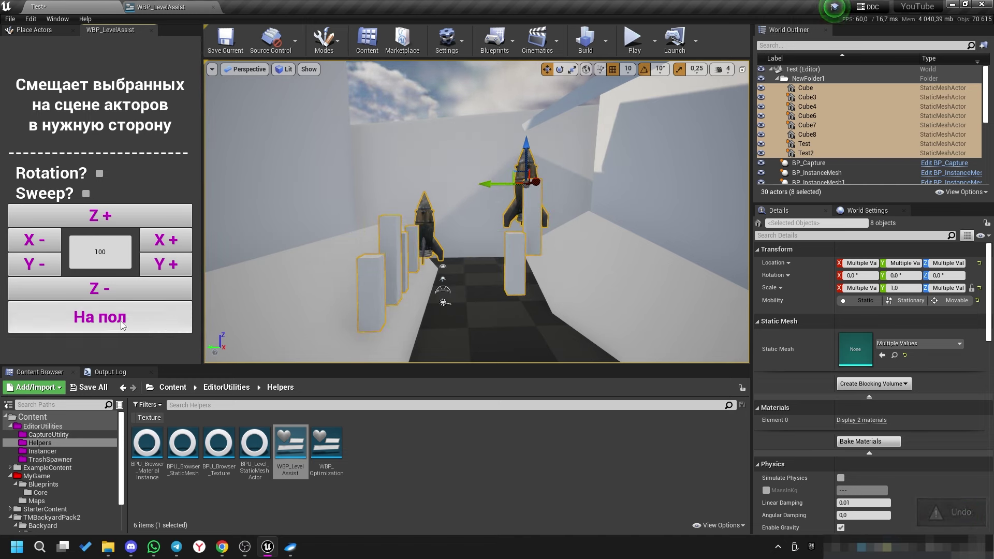
left_click(167, 266)
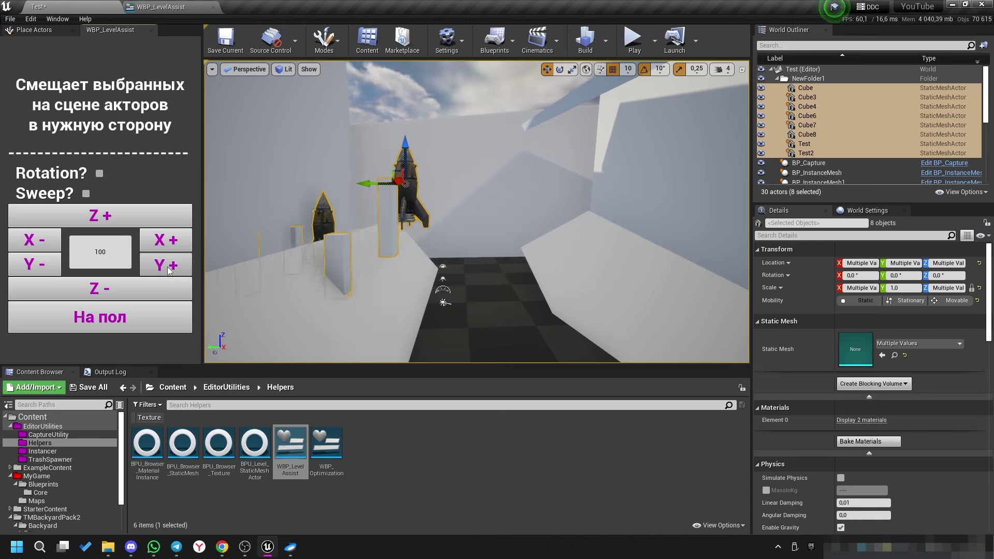
right_click_drag(467, 217, 450, 218)
left_click(32, 270)
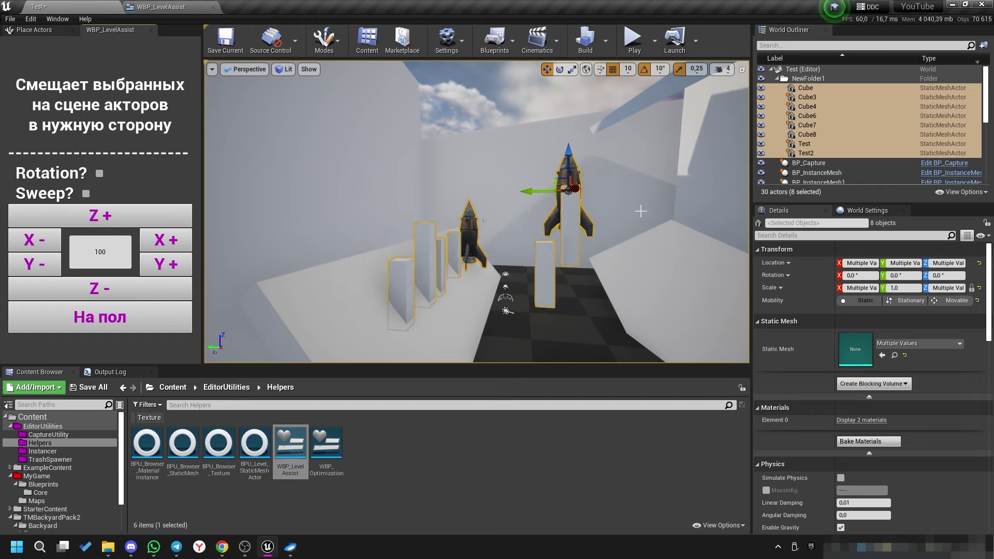
right_click_drag(515, 264, 506, 247)
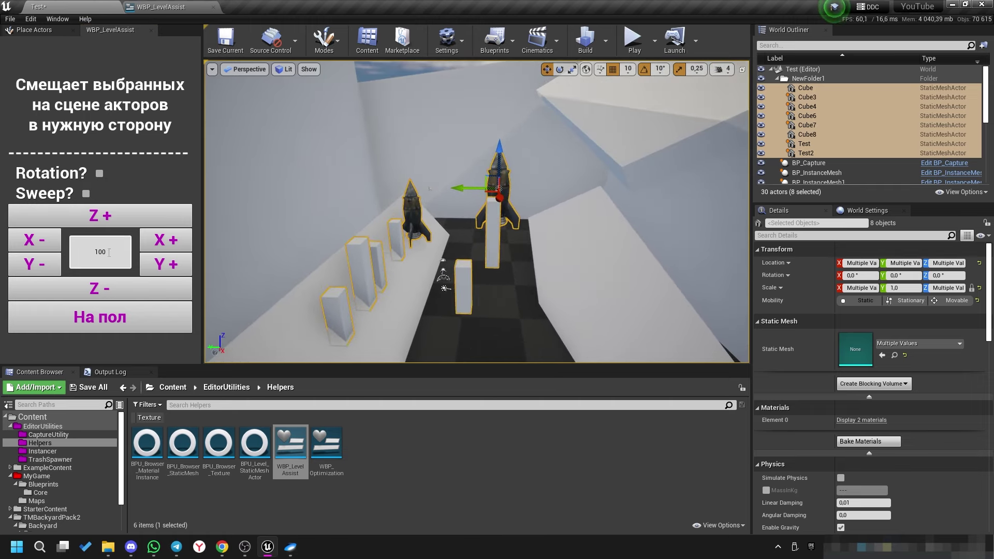
left_click(32, 270)
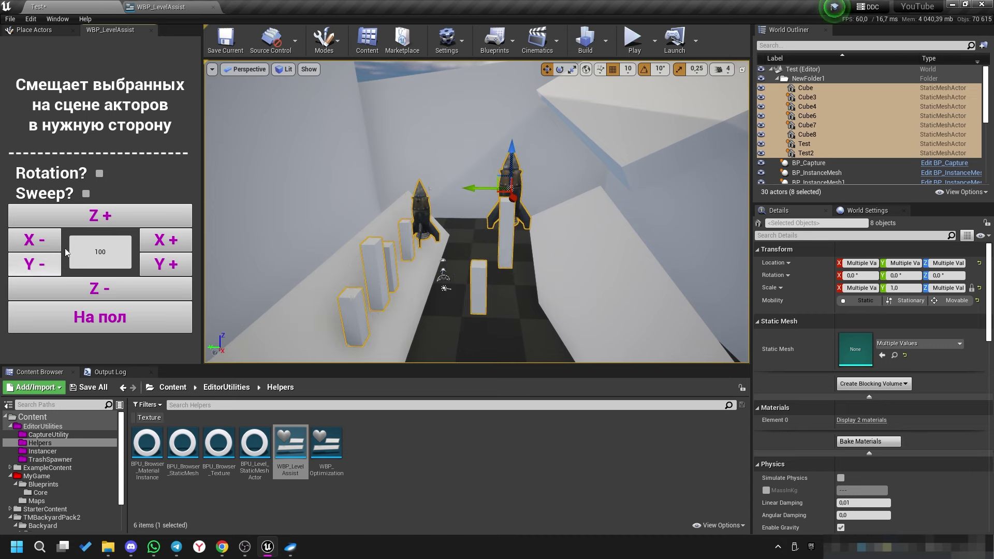
right_click_drag(407, 250, 590, 242)
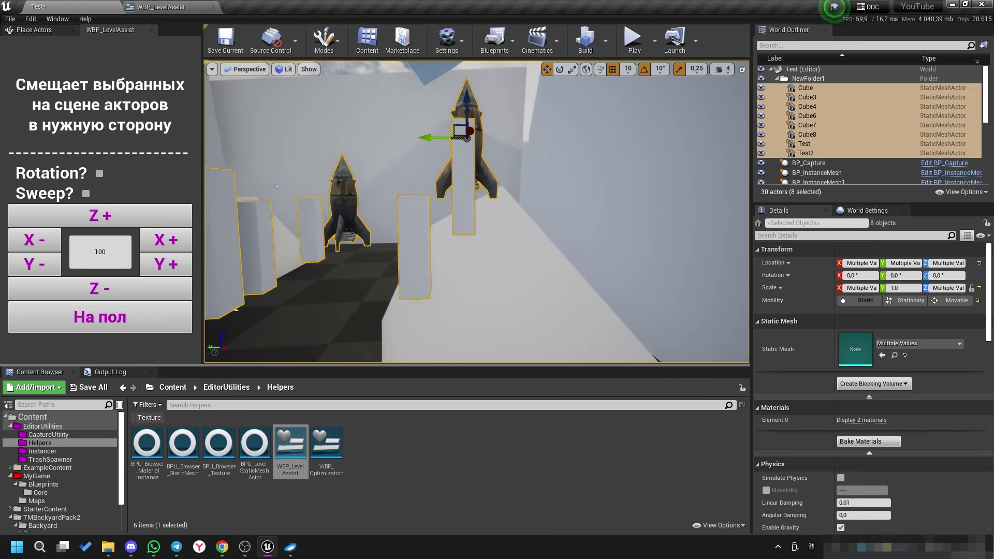
right_click_drag(331, 357, 331, 358)
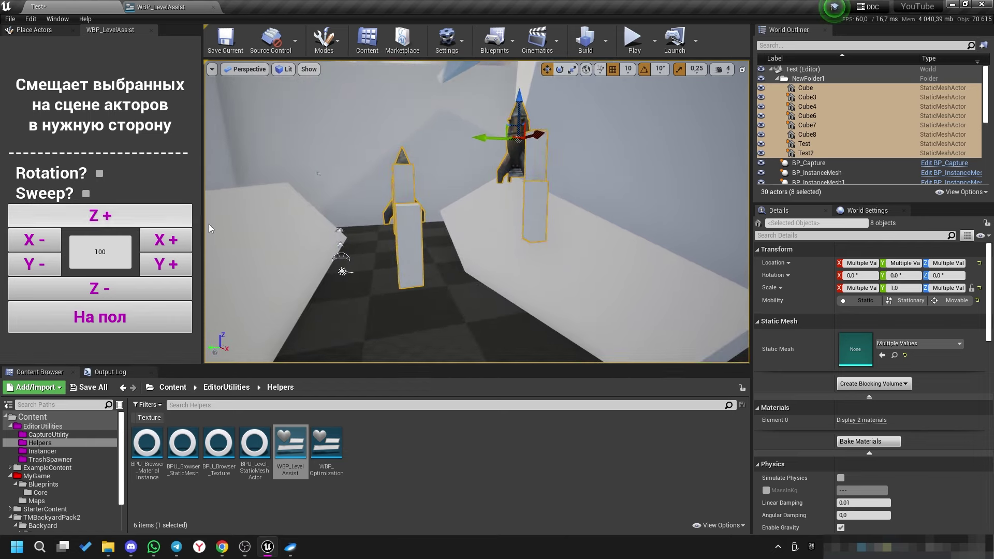
right_click_drag(450, 252, 467, 249)
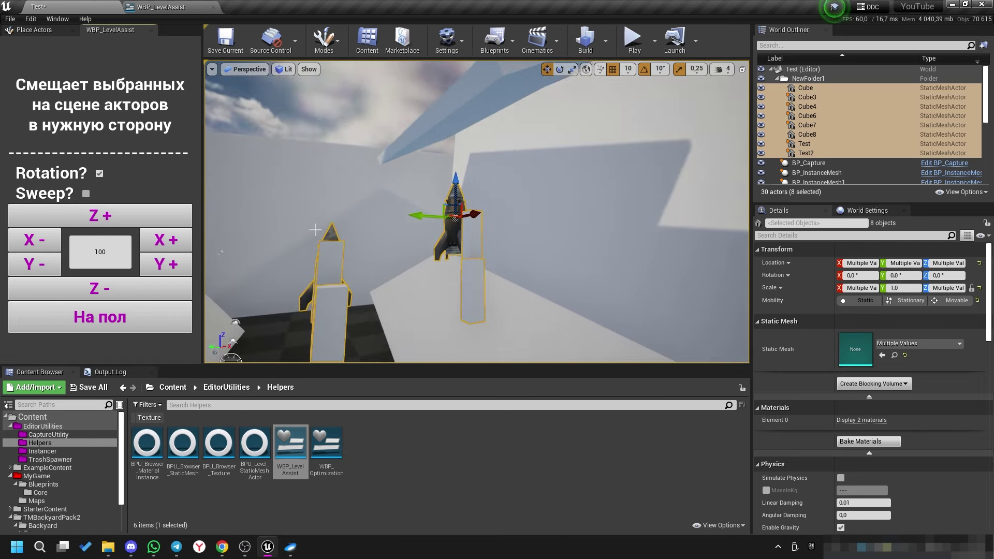
right_click_drag(315, 230, 315, 230)
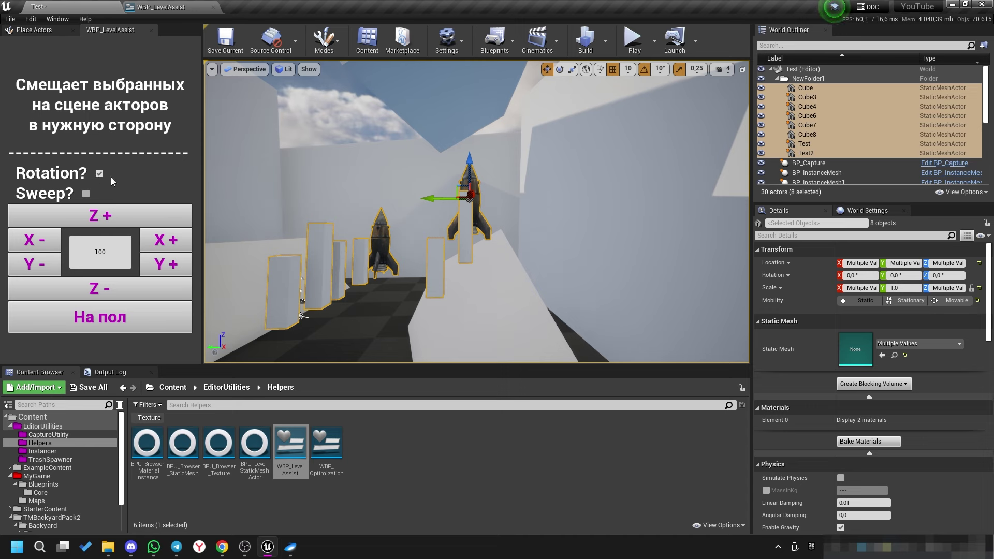
Drop the actors surface-aligned, undo that rotated drop, and re-enable Sweep.
left_click(119, 325)
right_click_drag(526, 281, 527, 281)
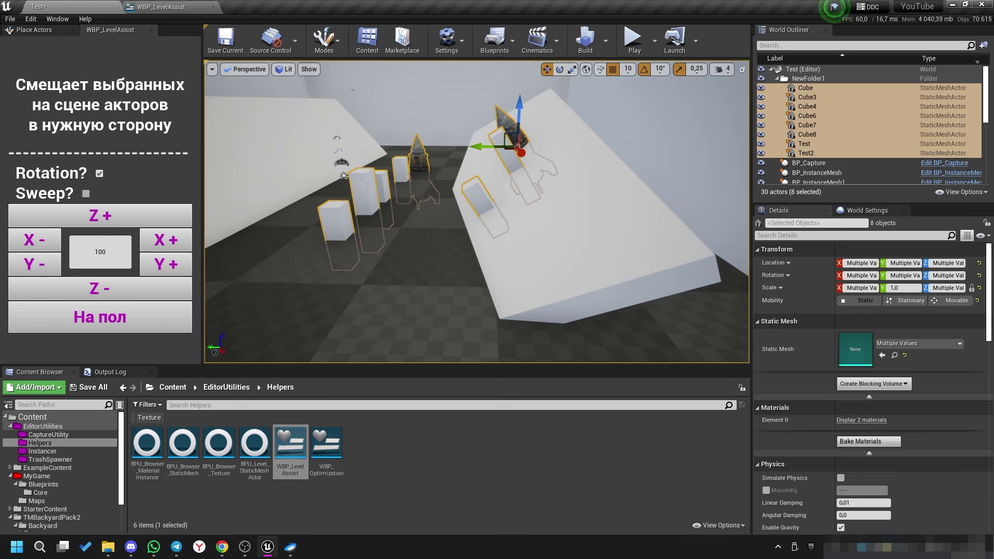
key("ctrl+z")
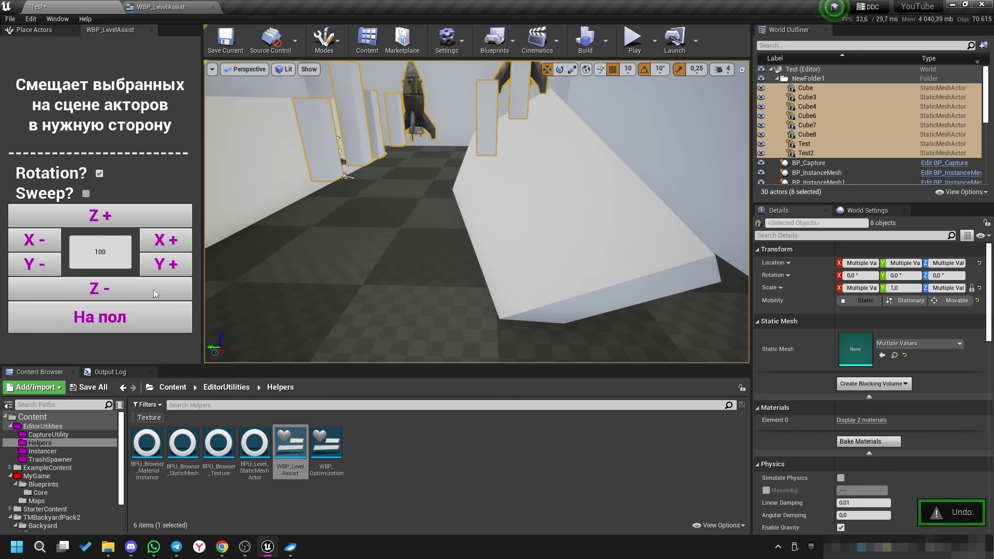
left_click(86, 194)
right_click_drag(373, 241, 373, 242)
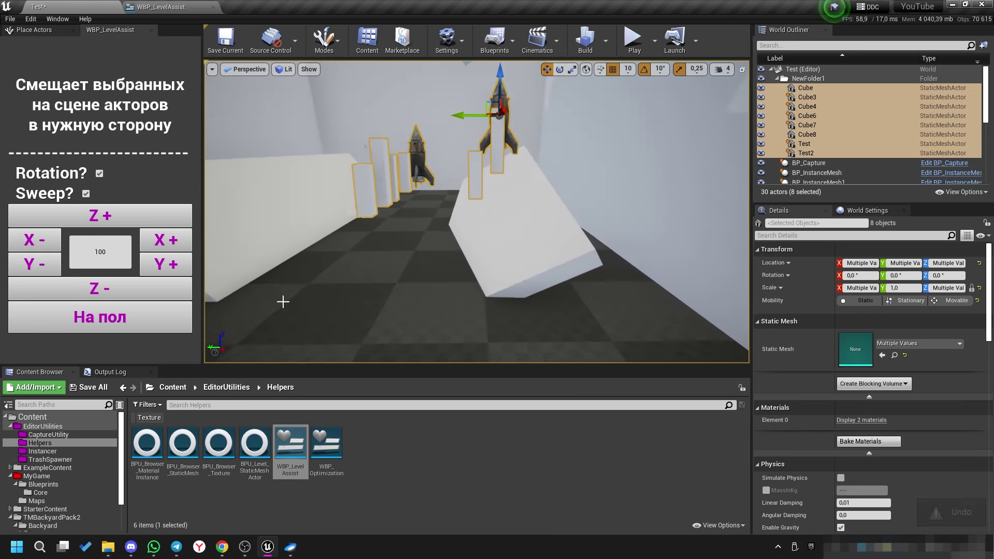
Drop the actors onto the slanted block, then raise them three times with Z+.
left_click(145, 316)
right_click_drag(541, 252, 541, 252)
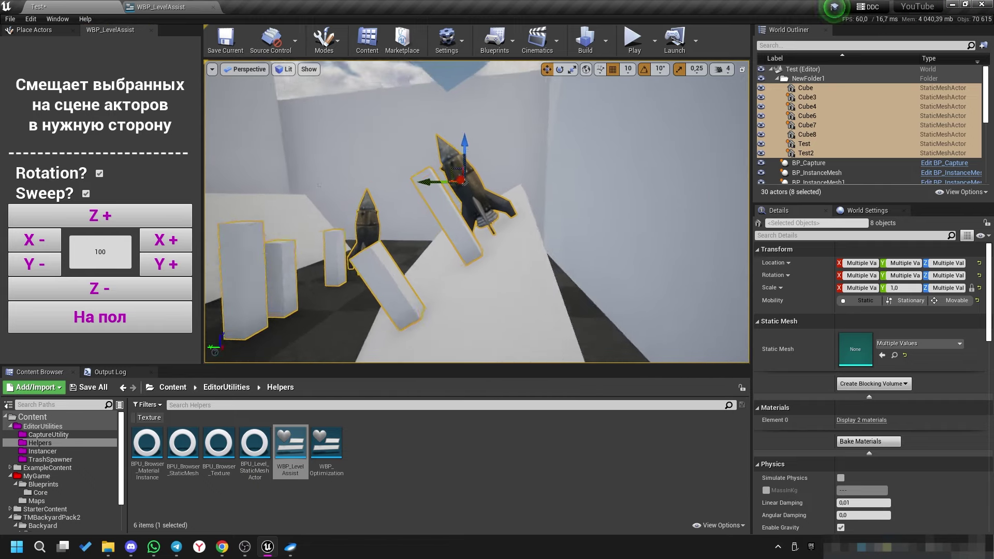
right_click_drag(477, 212, 477, 212)
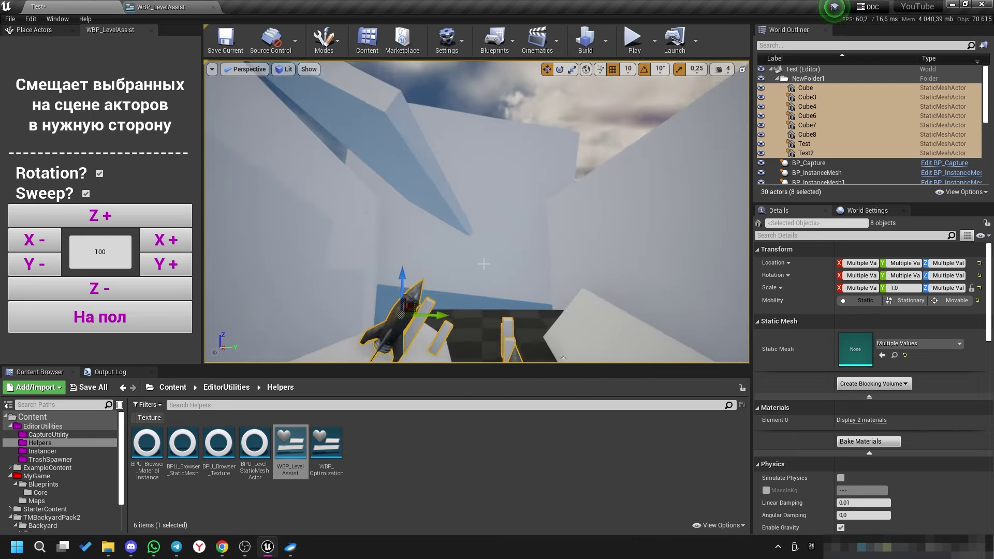
left_click(115, 220)
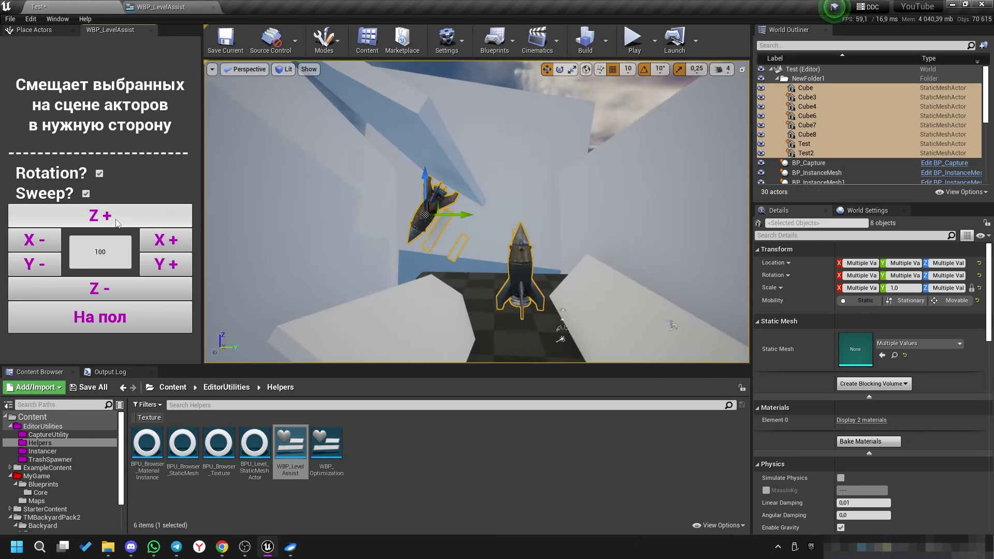
left_click(116, 219)
left_click(120, 218)
right_click_drag(476, 213, 476, 213)
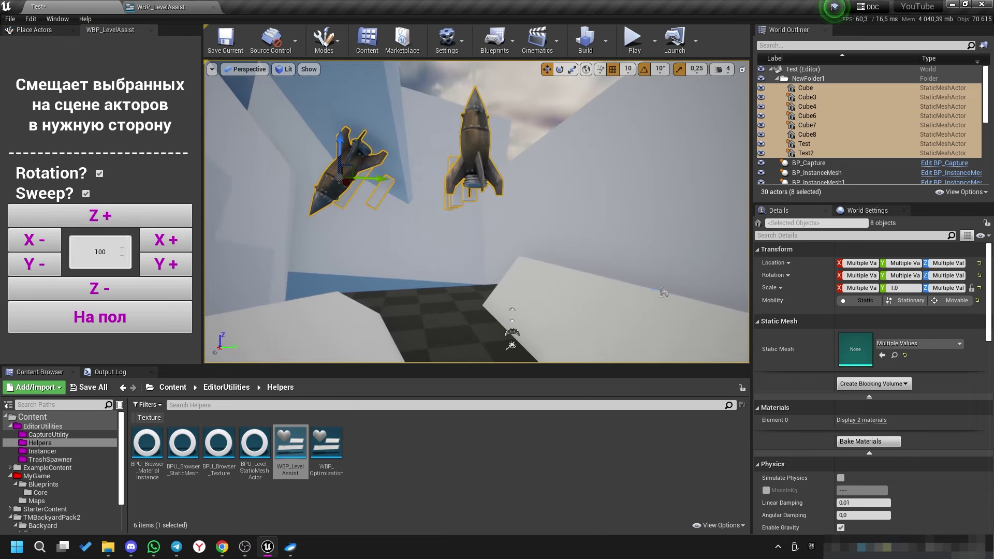
Shift the selected actors three steps along X+ and eight steps along Y-.
left_click(173, 249)
left_click(173, 249)
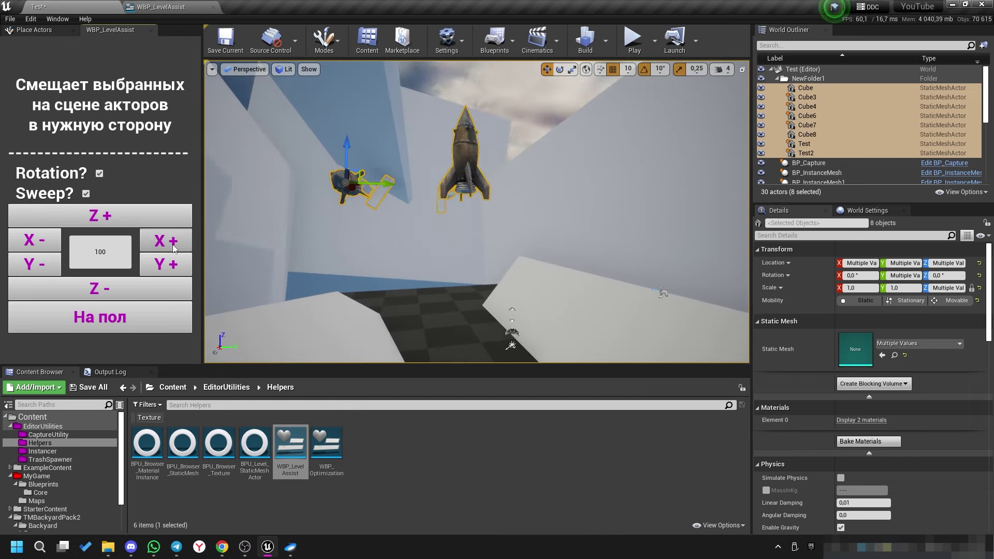
left_click(173, 249)
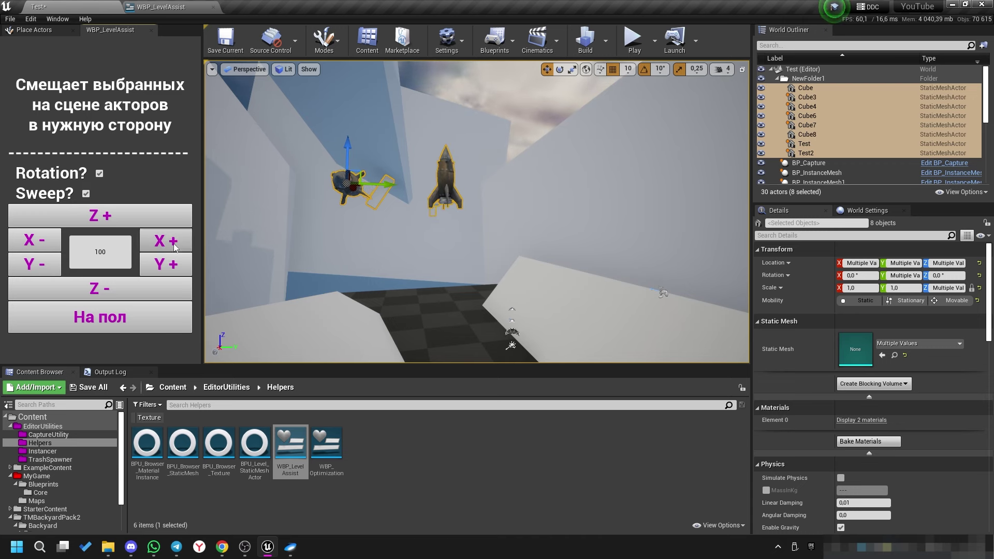
right_click_drag(477, 213, 477, 213)
left_click(46, 260)
left_click(47, 260)
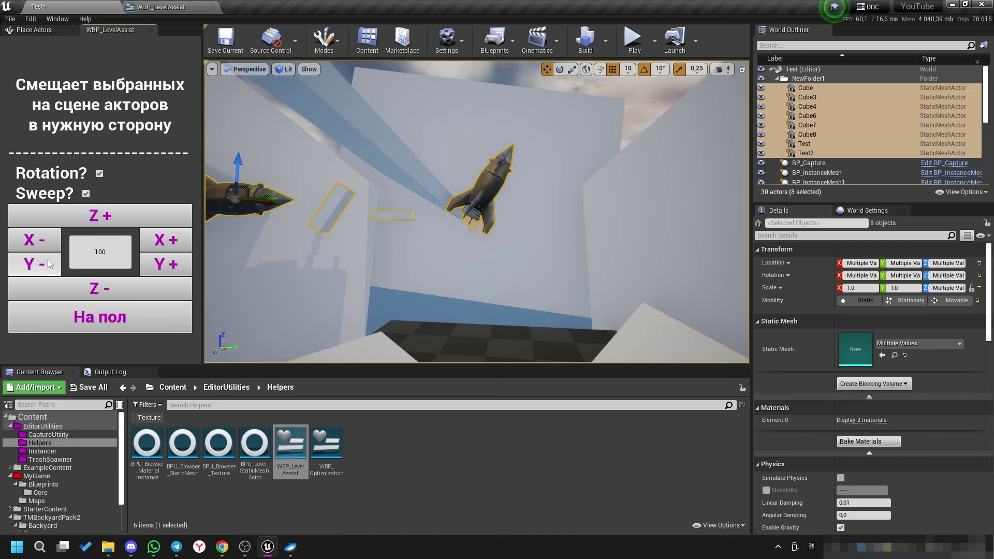
left_click(47, 260)
left_click(47, 260)
left_click(47, 260)
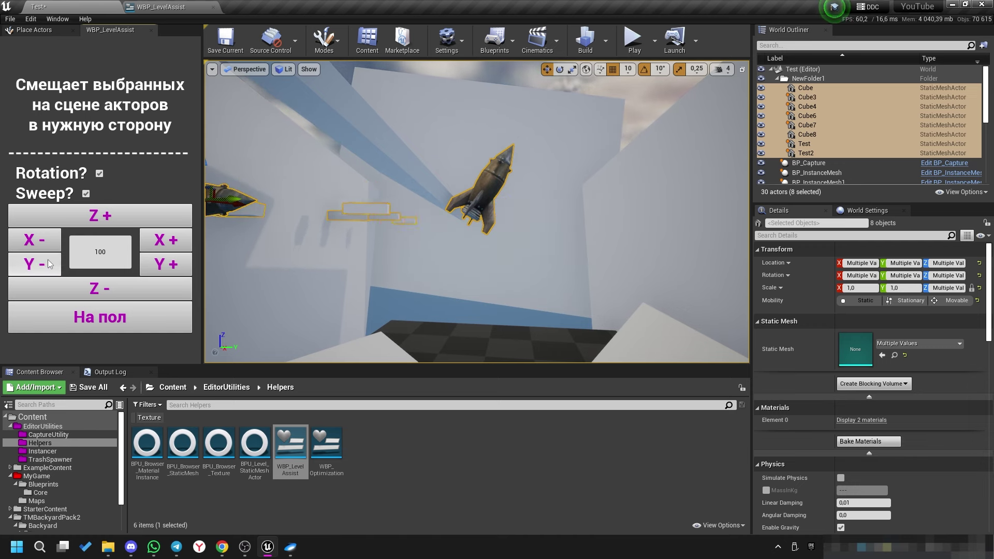
left_click(47, 260)
left_click(47, 259)
left_click(48, 260)
right_click_drag(421, 273, 421, 274)
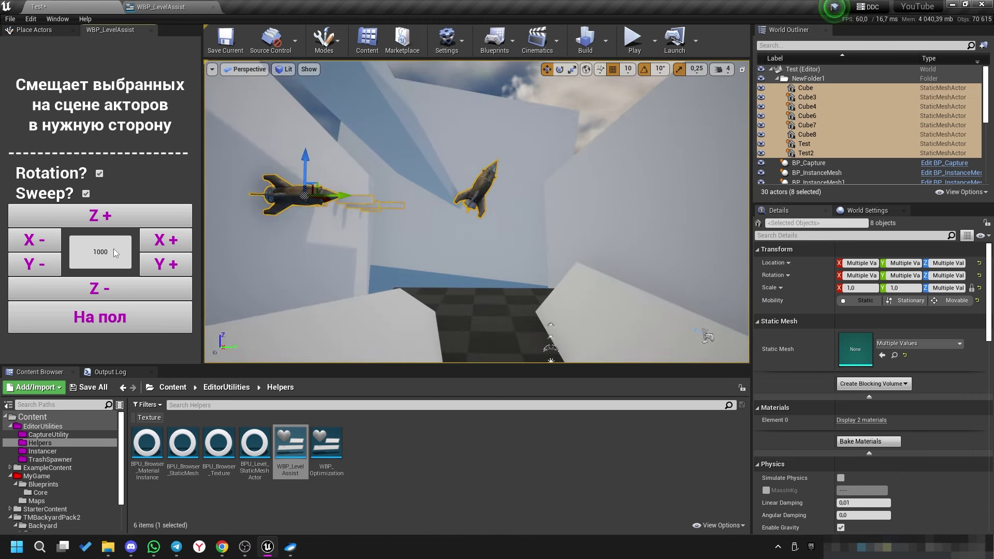
Shift the selected rocket and blocks two steps along X+.
left_click(177, 241)
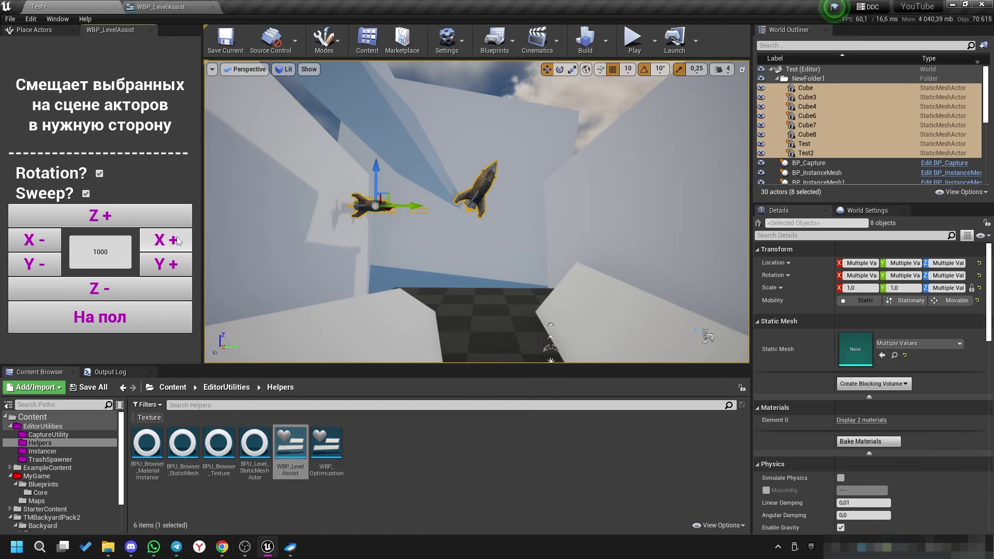
left_click(177, 241)
right_click_drag(572, 257, 571, 256)
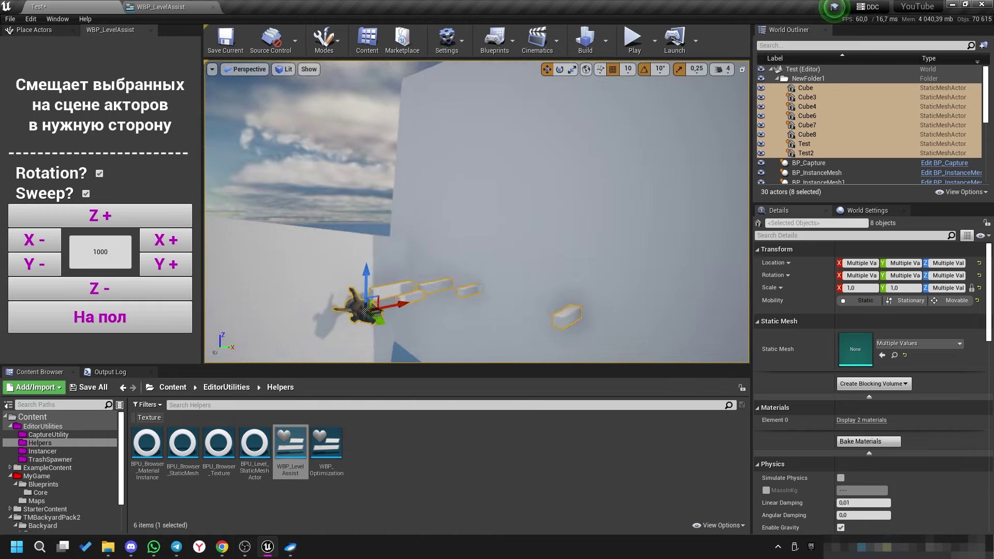
right_click_drag(454, 251, 455, 251)
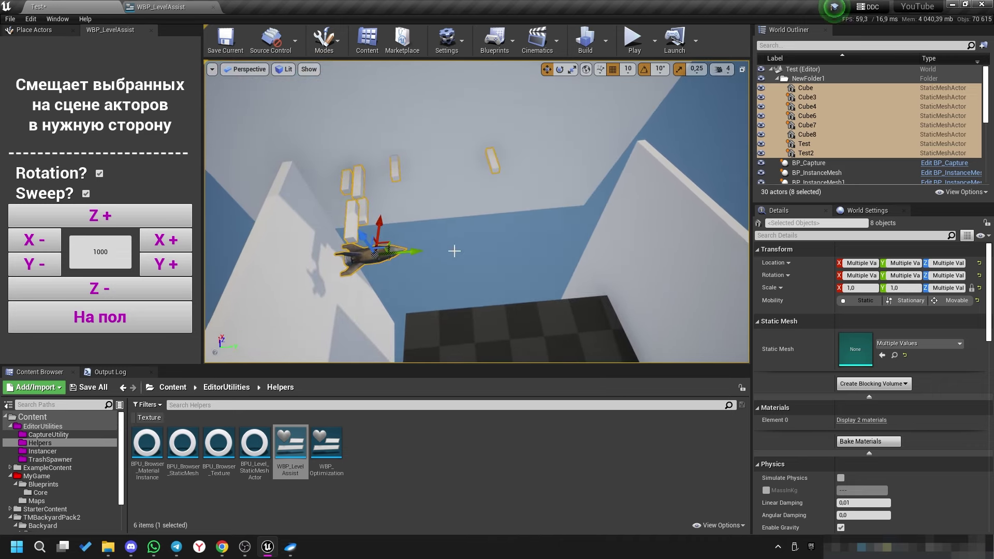
Select the Test rocket alone, slide it along Y, lower it 1000 units and drop it to the floor.
left_click(363, 254)
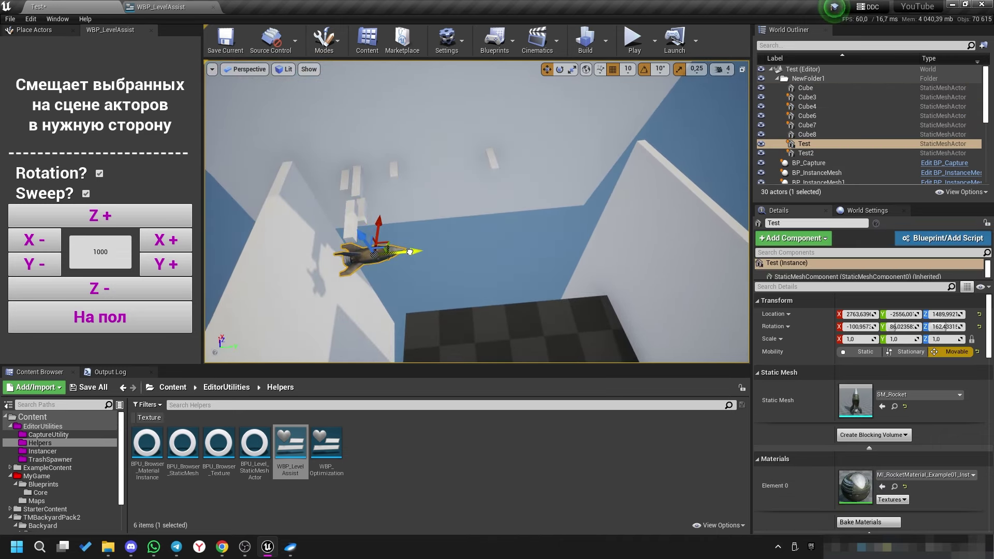
left_click_drag(410, 252, 520, 271)
left_click(99, 290)
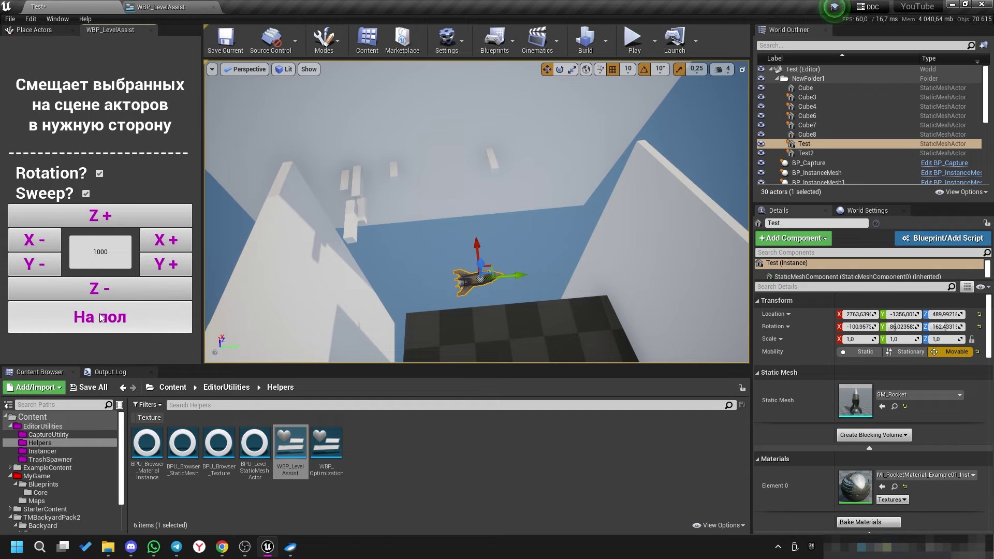
left_click(126, 317)
right_click_drag(466, 233, 477, 212)
Move the Test rocket 1000 units along Y- twice, then back once along Y+.
left_click(30, 261)
left_click(30, 262)
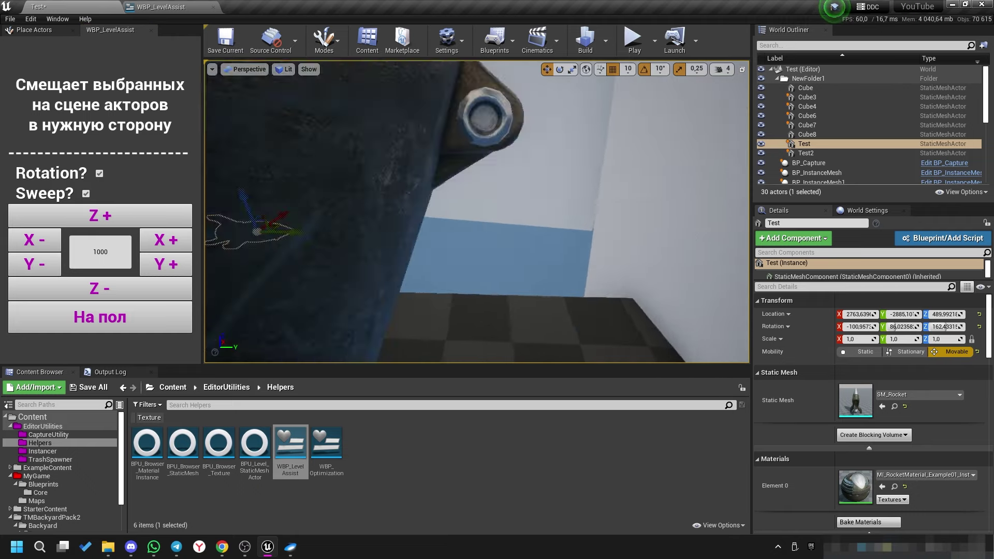
left_click(165, 266)
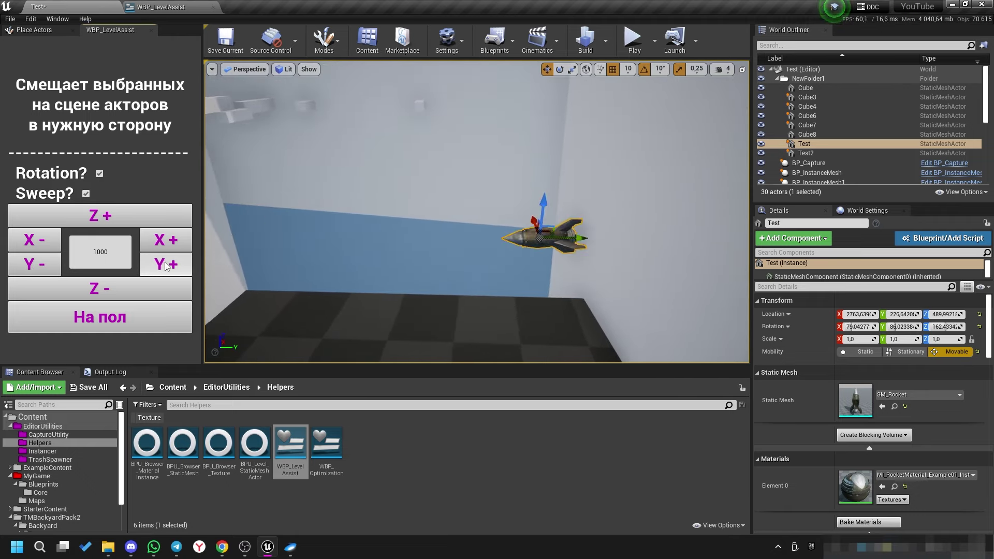
right_click_drag(477, 212, 477, 213)
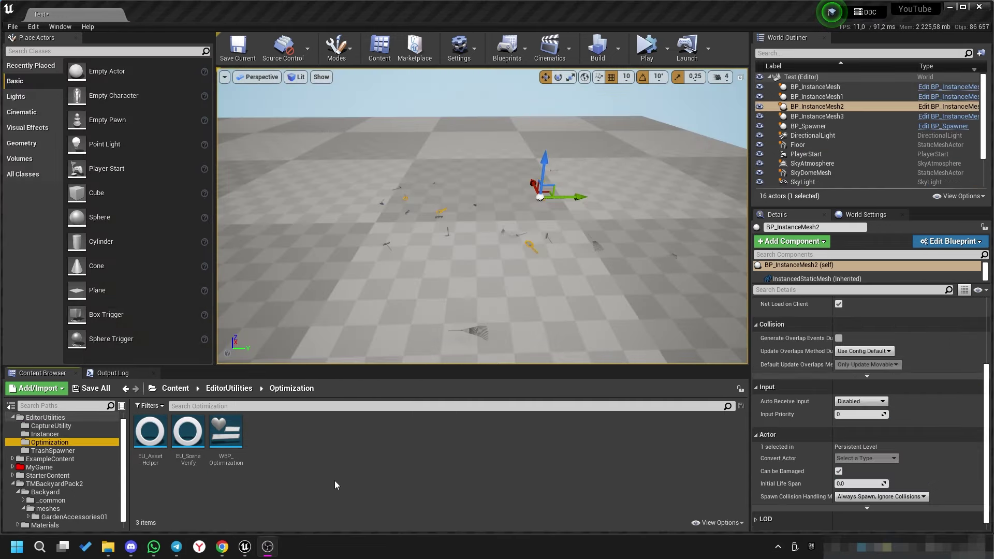
Open EU_SceneVerify from the Optimization folder and pan through its Verify Mesh graph.
left_click(335, 482)
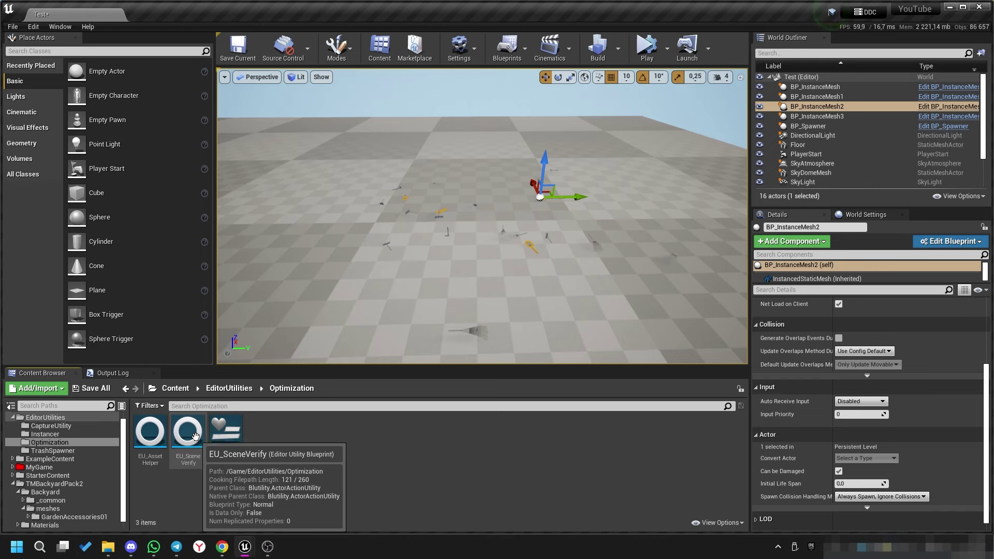
left_click(189, 430)
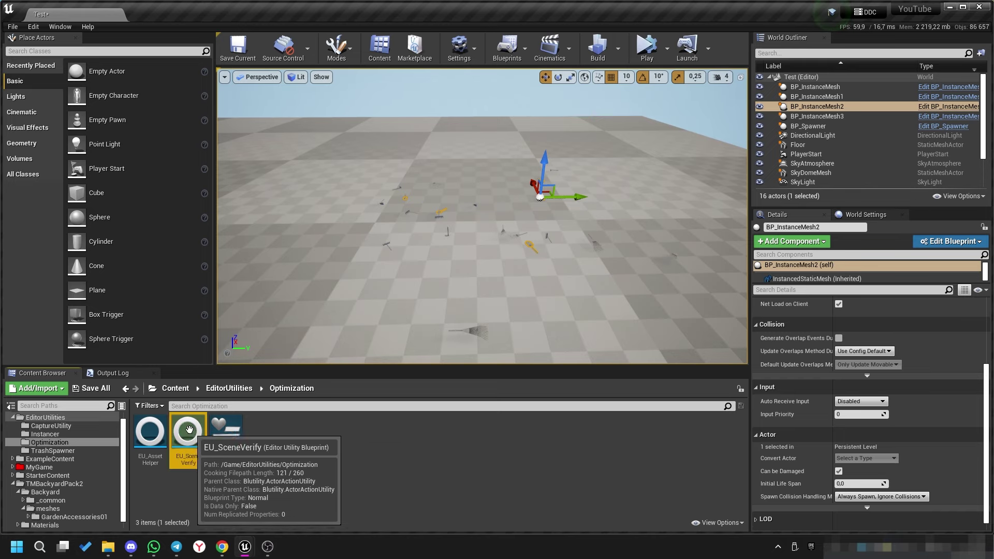
double_click(189, 430)
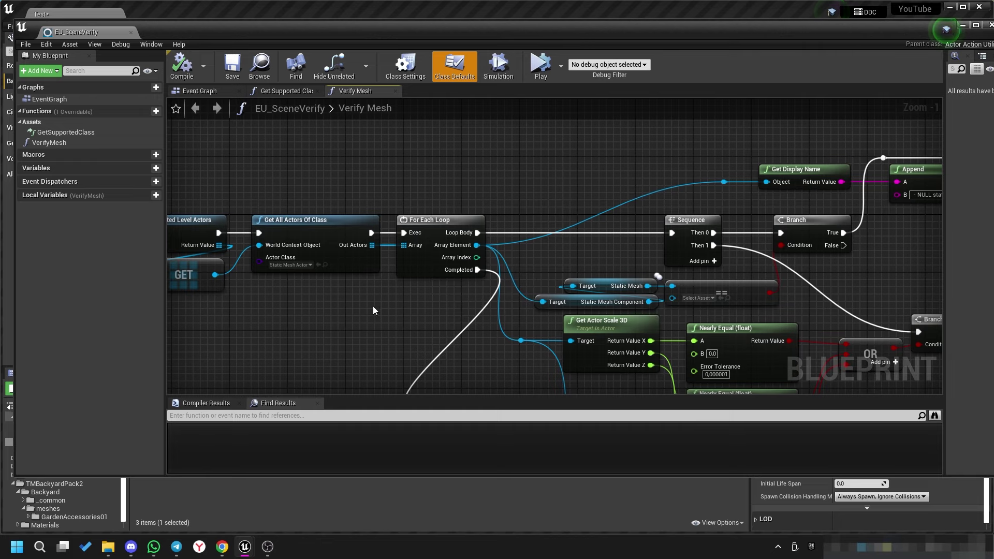
right_click_drag(375, 311, 454, 330)
left_click(373, 269)
right_click_drag(544, 337, 321, 297)
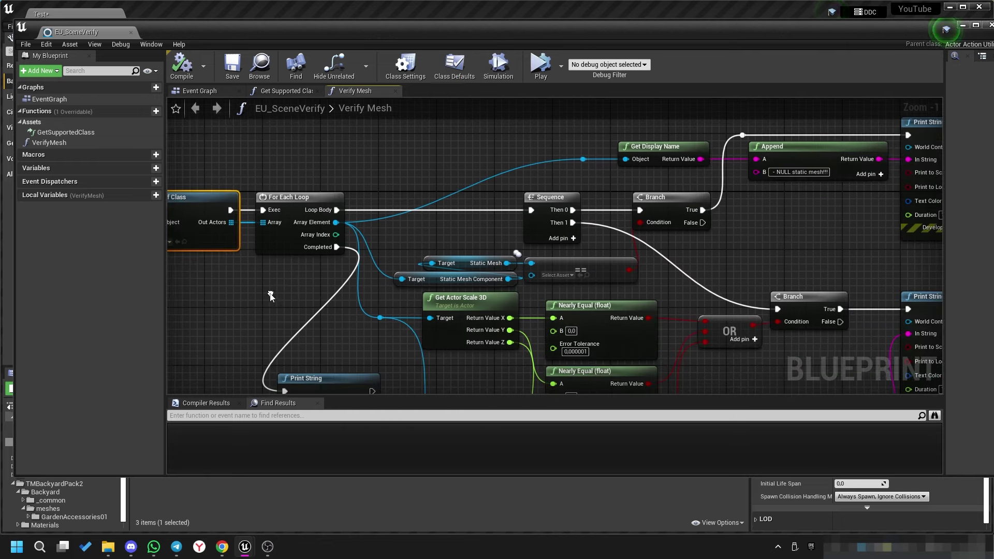
mouse_move(439, 232)
right_mouse_down()
mouse_move(324, 188)
mouse_move(339, 232)
right_mouse_up()
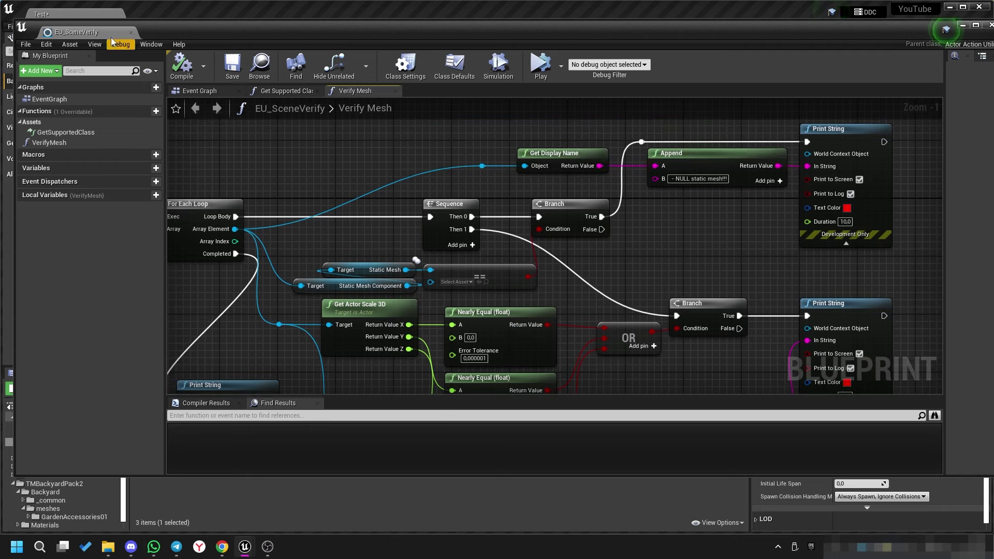
Dock EU_SceneVerify beside the Test tab and inspect the scale, Print String and mesh-comparison nodes.
left_click_drag(112, 33, 196, 21)
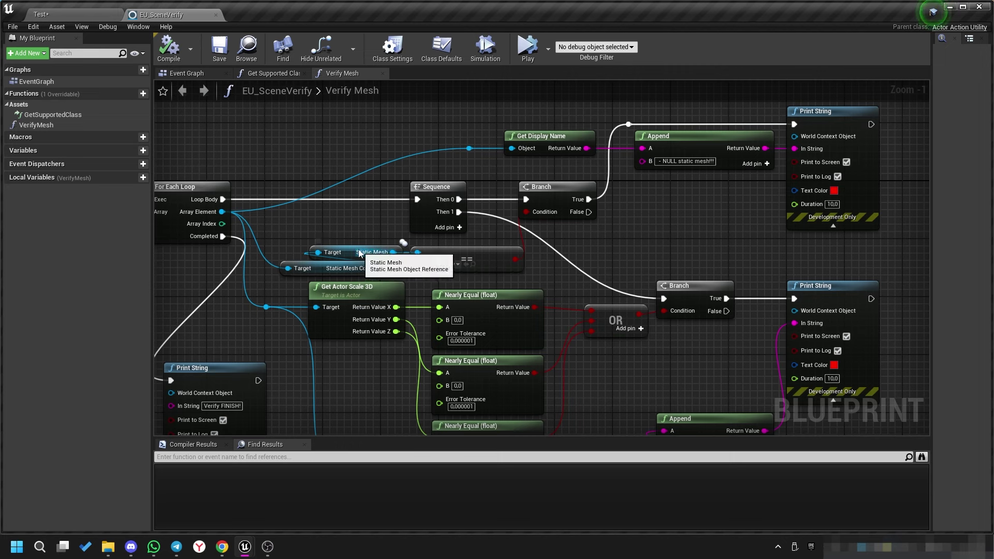
right_click_drag(480, 321, 500, 219)
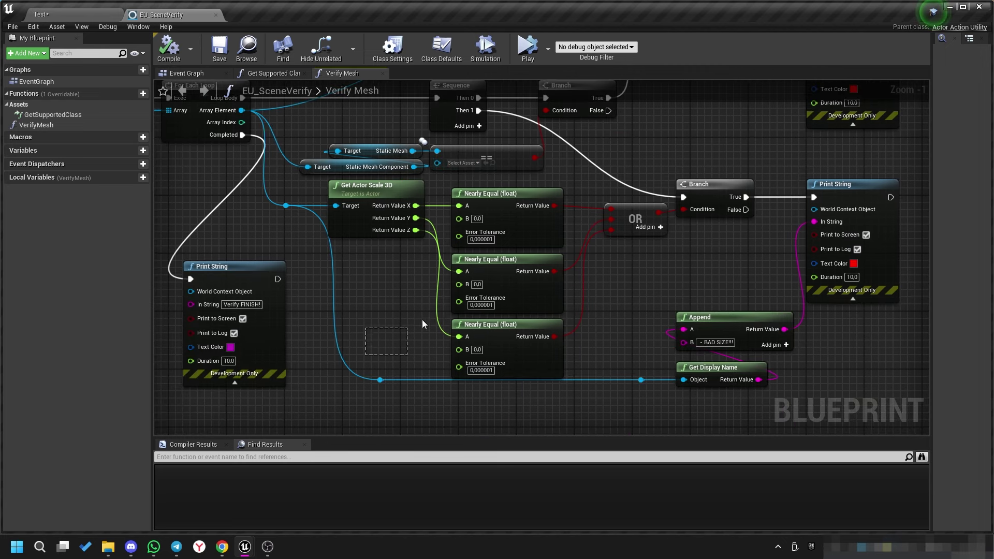
left_click_drag(423, 324, 494, 196)
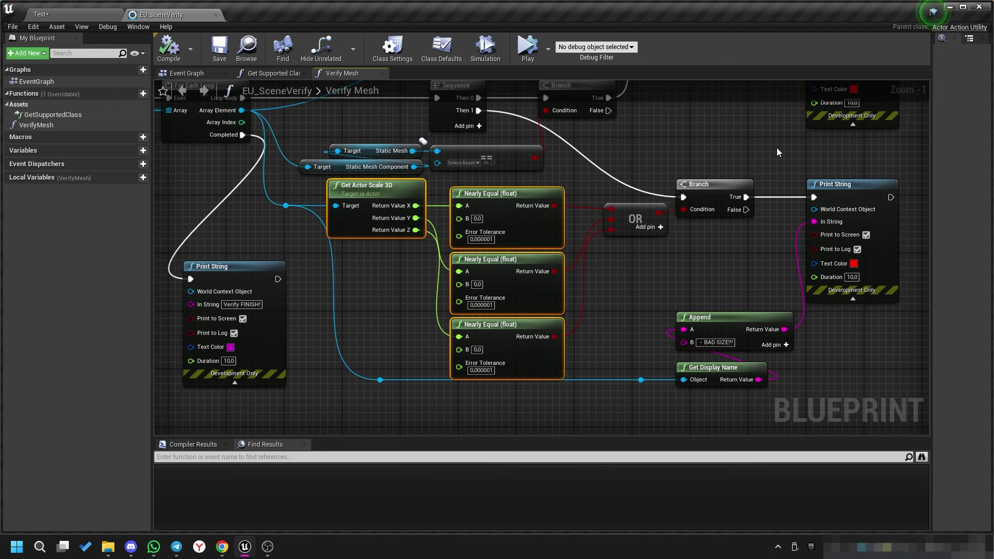
left_click_drag(777, 147, 911, 293)
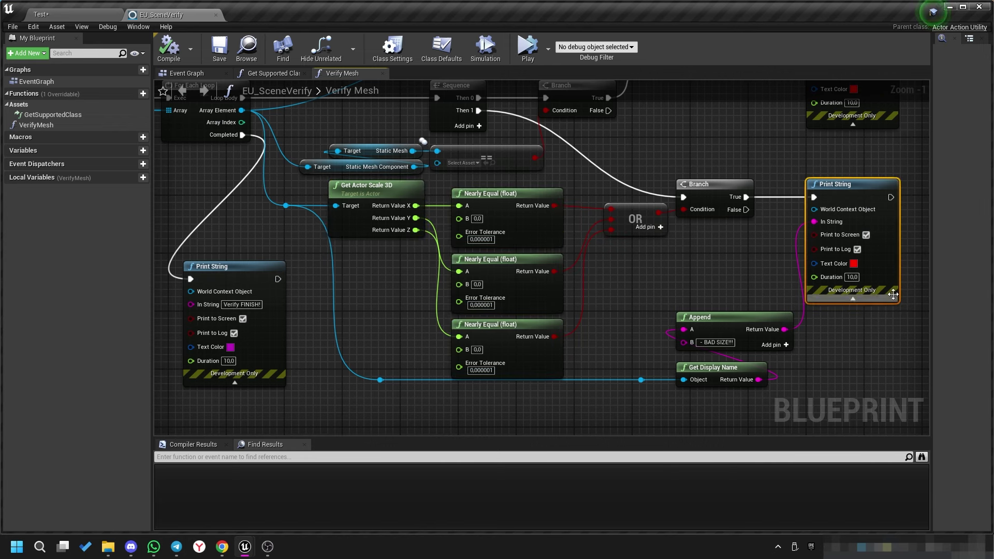
mouse_move(689, 136)
right_mouse_down()
mouse_move(667, 278)
mouse_move(718, 288)
right_mouse_up()
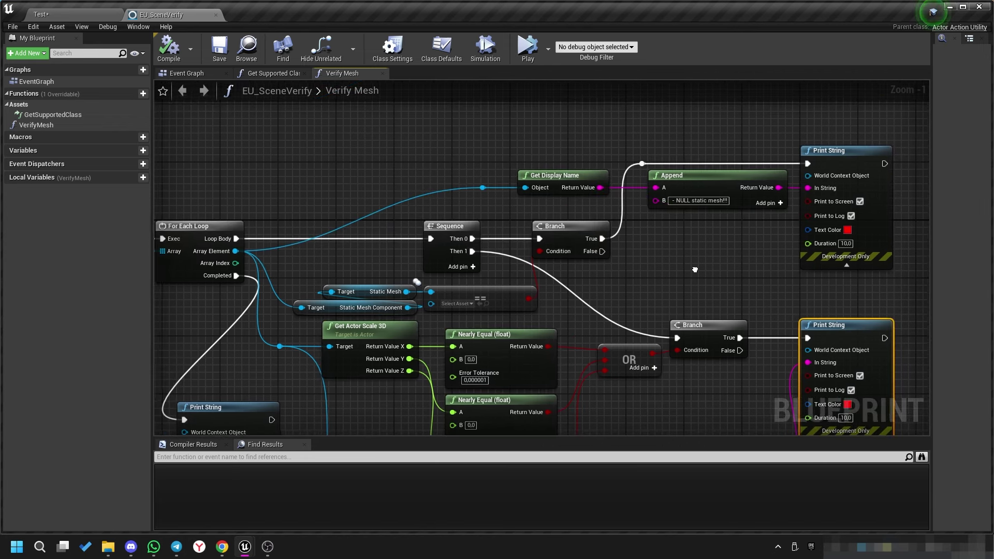
left_click_drag(569, 309, 365, 293)
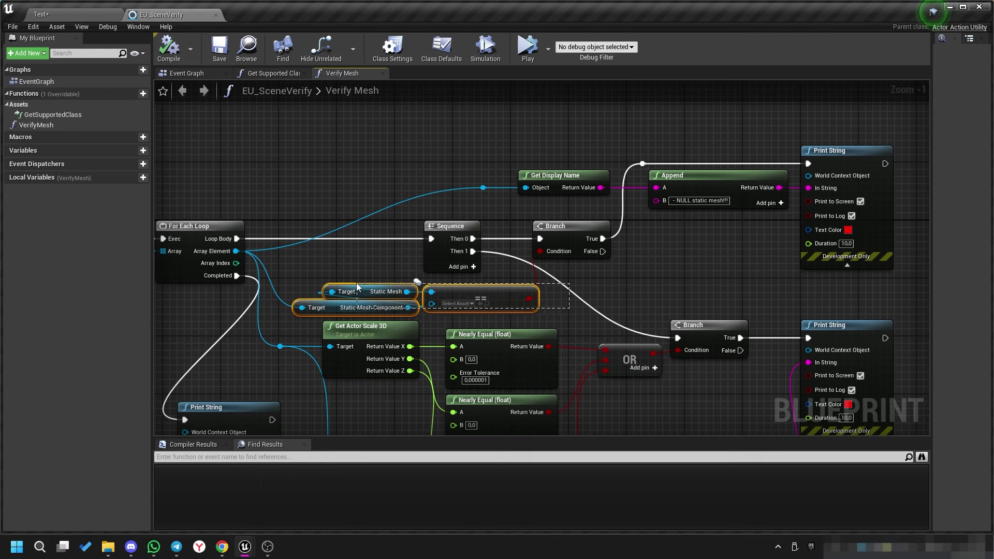
Zoom out and select the scale check, OR, Branch, Append and BAD SIZE Print String nodes.
right_click_drag(727, 284, 621, 228)
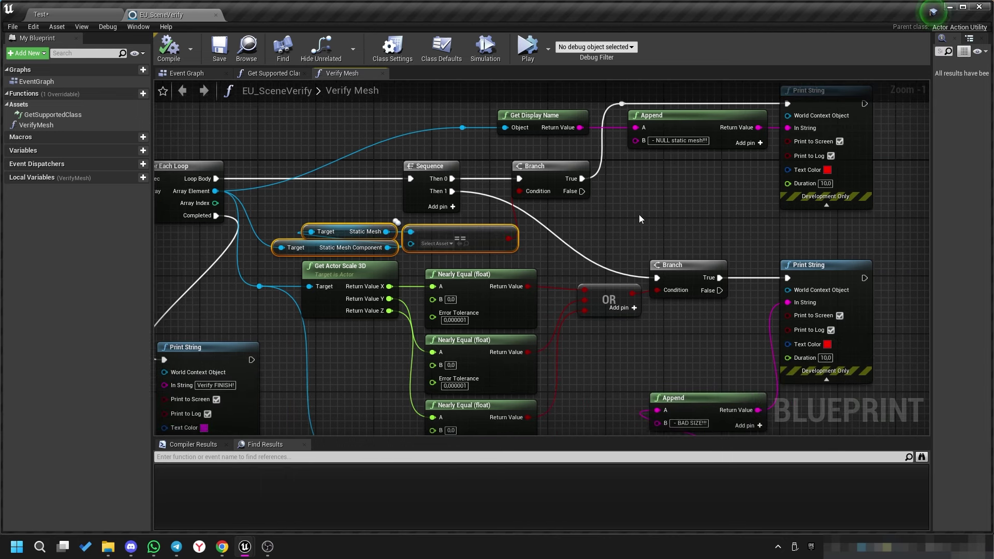
scroll(639, 214, "down", 1)
right_click_drag(656, 217, 610, 197)
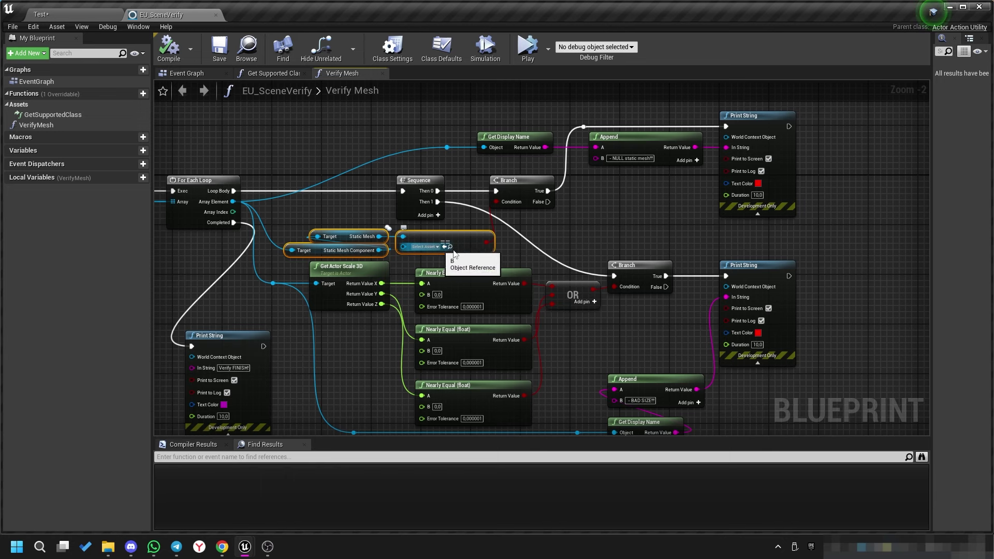
right_click_drag(632, 206, 603, 195)
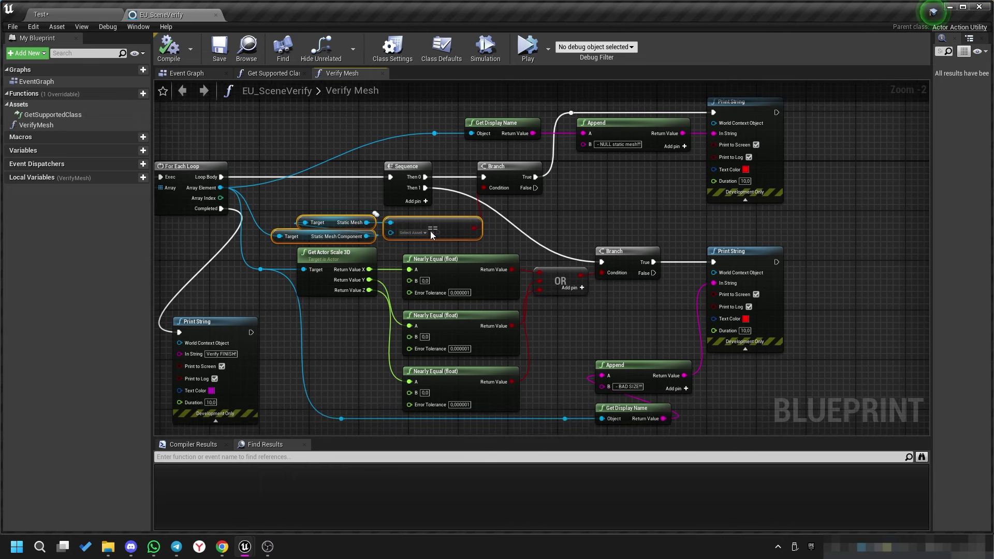
right_click_drag(529, 250, 529, 325)
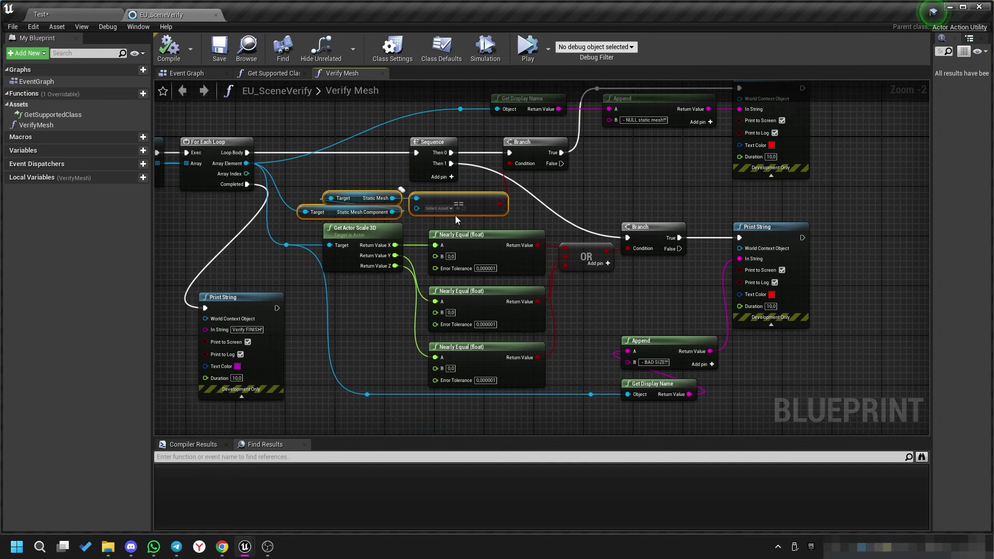
left_click_drag(583, 386, 385, 251)
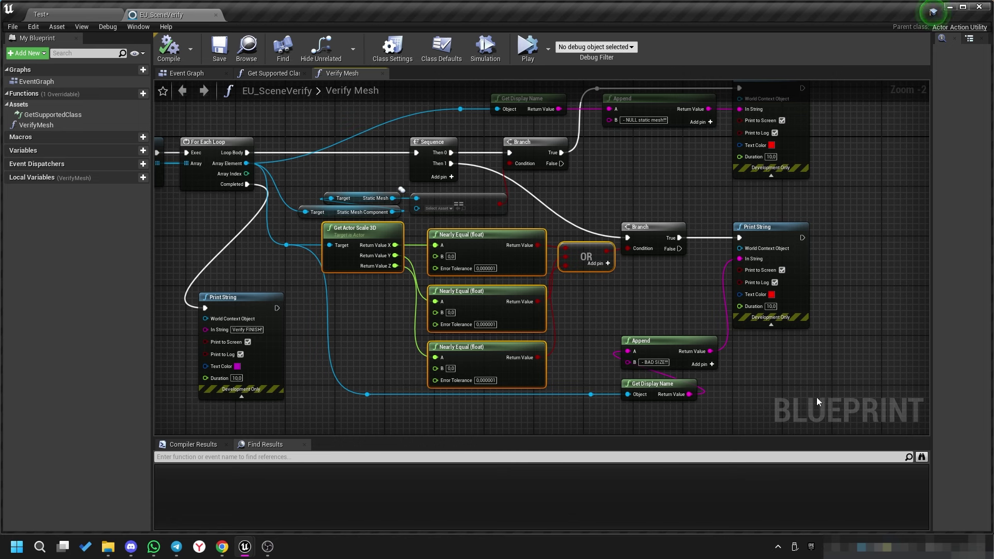
left_click_drag(816, 397, 655, 231)
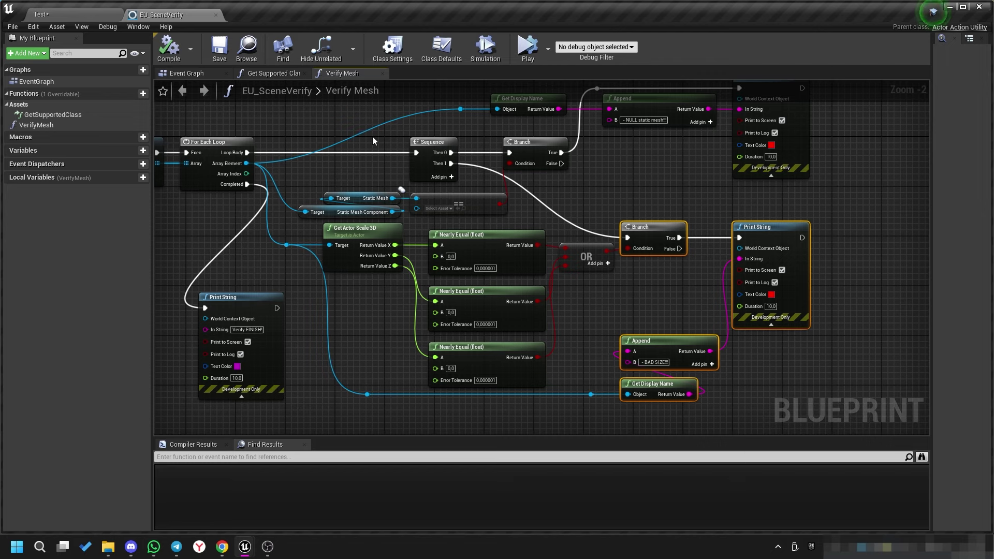
Close the EU_SceneVerify editor and show the EditorUtilities folder's blueprints.
left_click(216, 16)
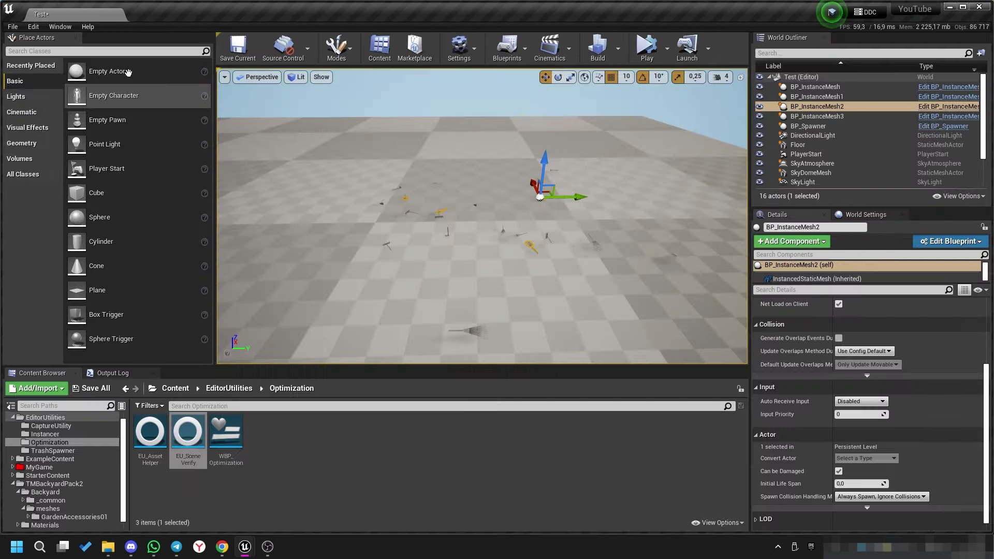
left_click(46, 418)
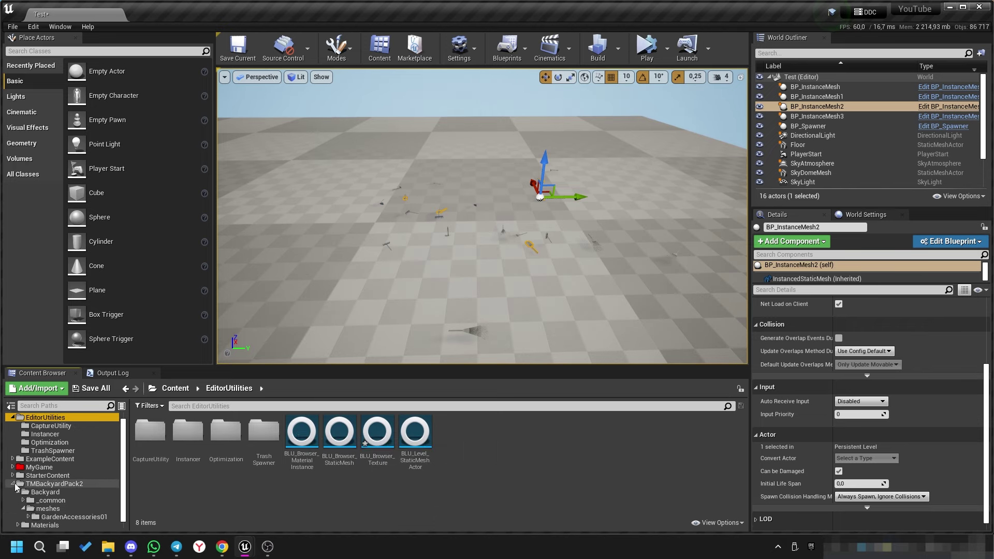
left_click(12, 484)
Open BLU_Browser_MaterialInstance and select its Set Material Instance Parent node.
double_click(305, 432)
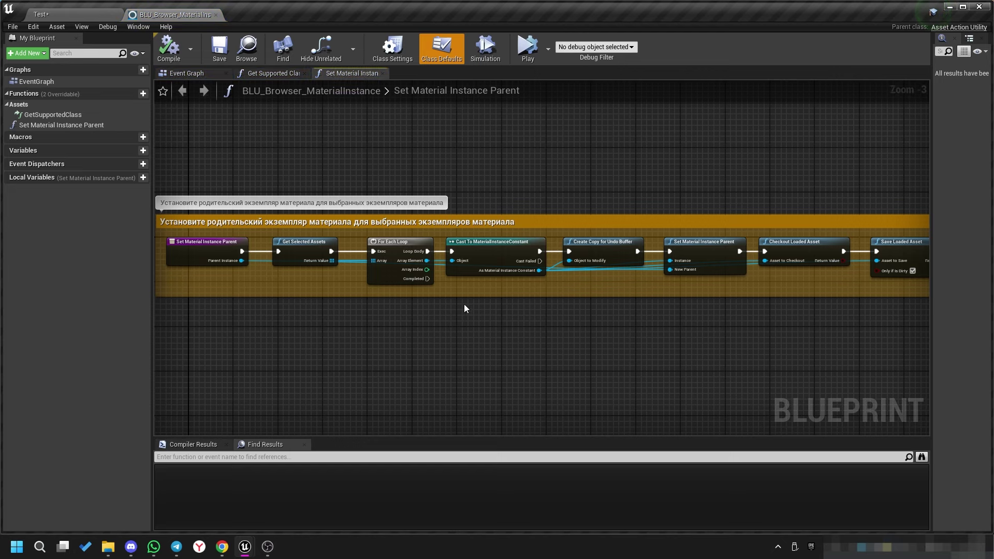
scroll(464, 308, "up", 1)
scroll(512, 309, "up", 1)
scroll(587, 295, "up", 1)
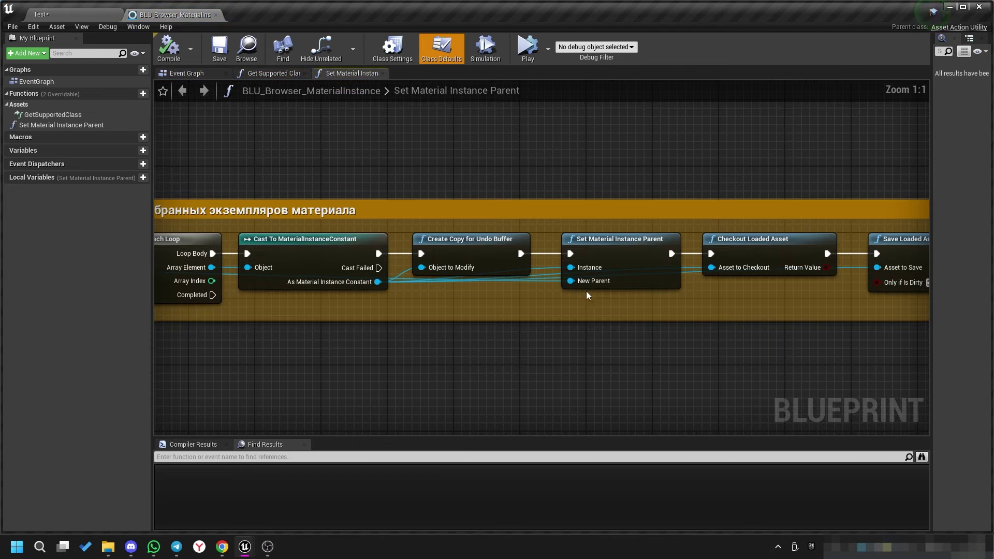
right_click_drag(674, 320, 602, 328)
left_click(503, 242)
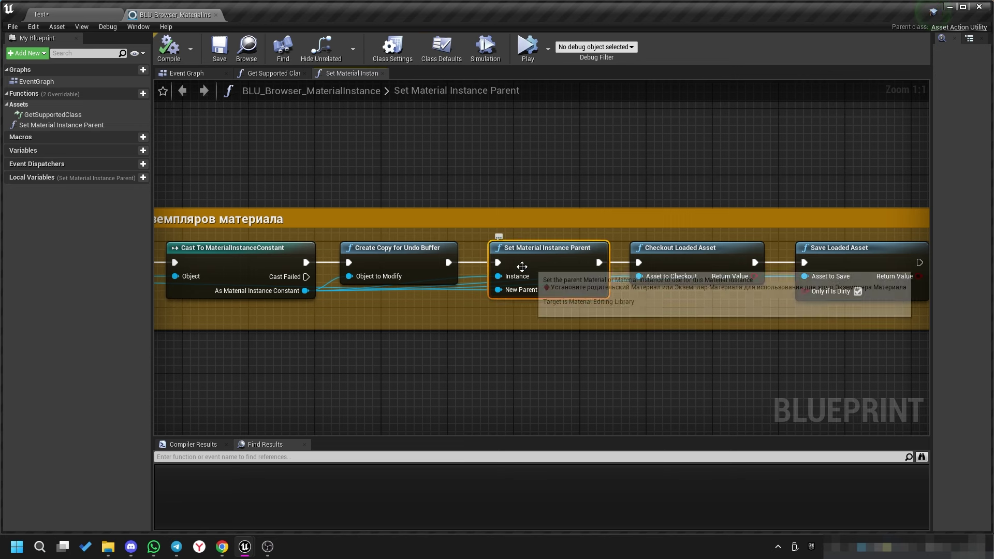
Open BLU_Browser_StaticMesh and inspect the Remove Collisions and Add Simple Collisions nodes in Collision Create.
left_click(215, 15)
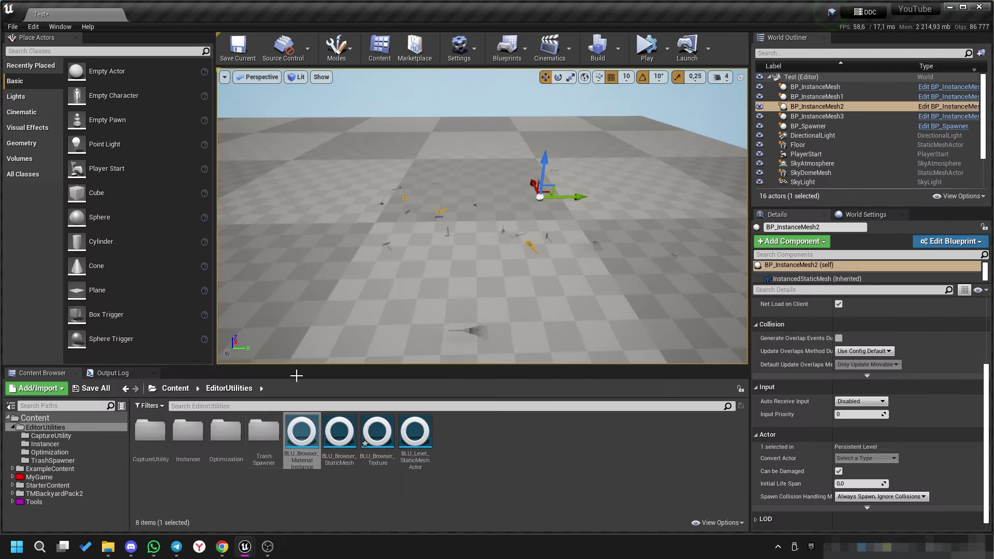
double_click(348, 435)
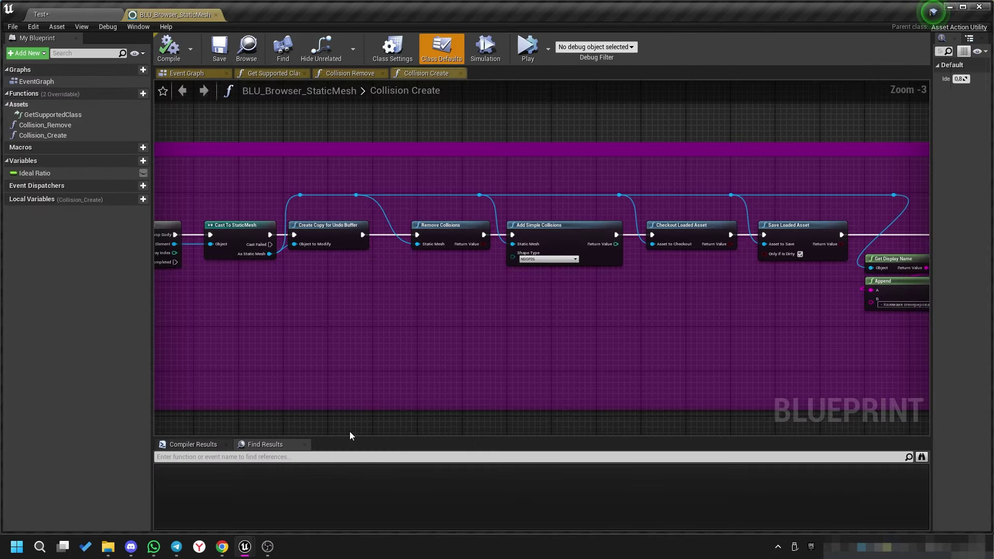
scroll(402, 285, "up", 3)
right_click_drag(526, 292, 607, 274)
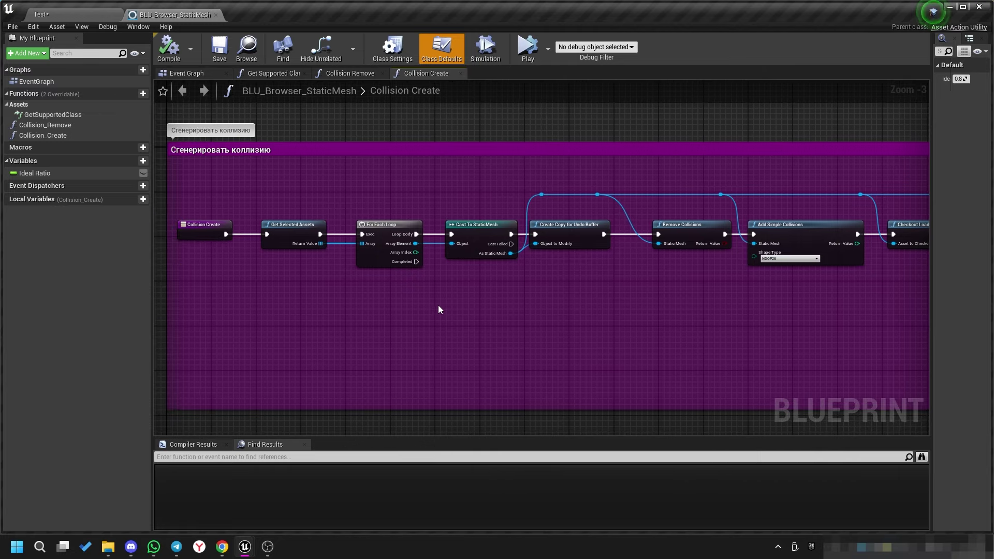
right_click_drag(438, 310, 368, 301)
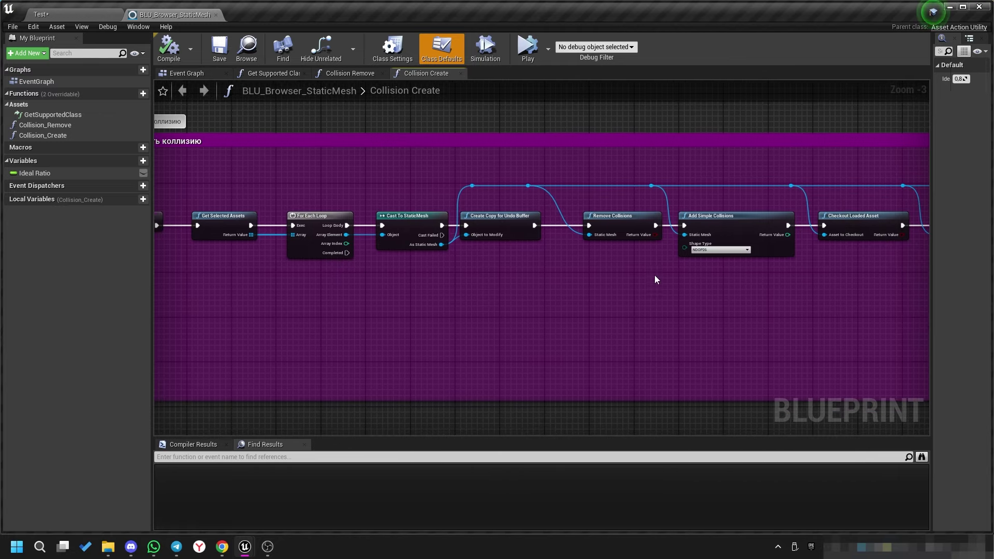
right_click_drag(656, 280, 527, 300)
left_click_drag(378, 309, 576, 238)
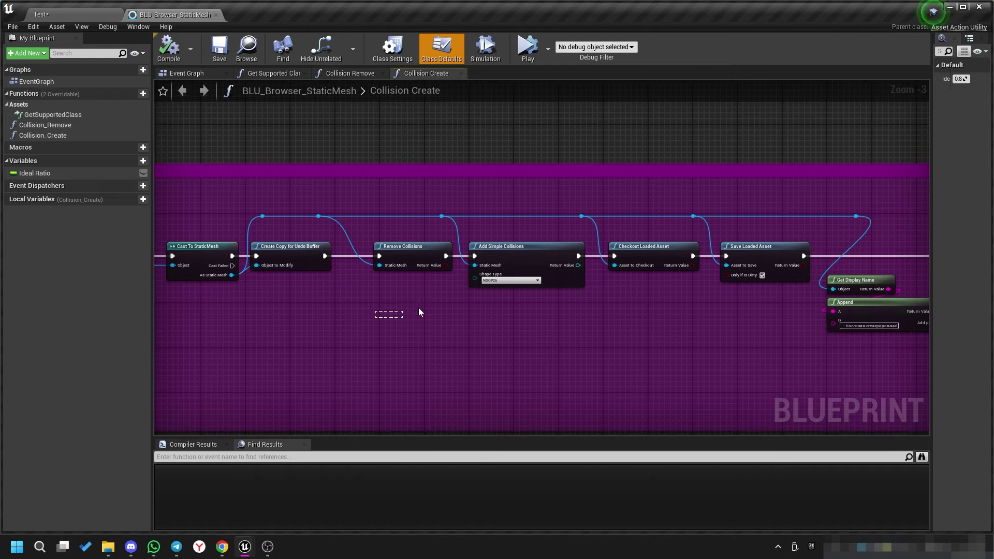
scroll(529, 297, "up", 3)
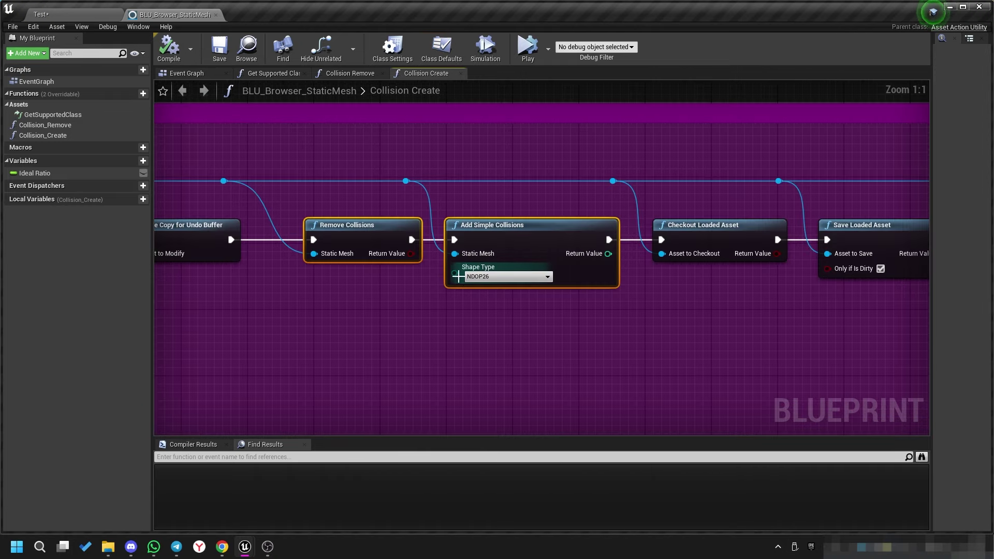
Select the rocket in the Test level, browse to its SM_Rocket mesh and open it.
left_click(64, 19)
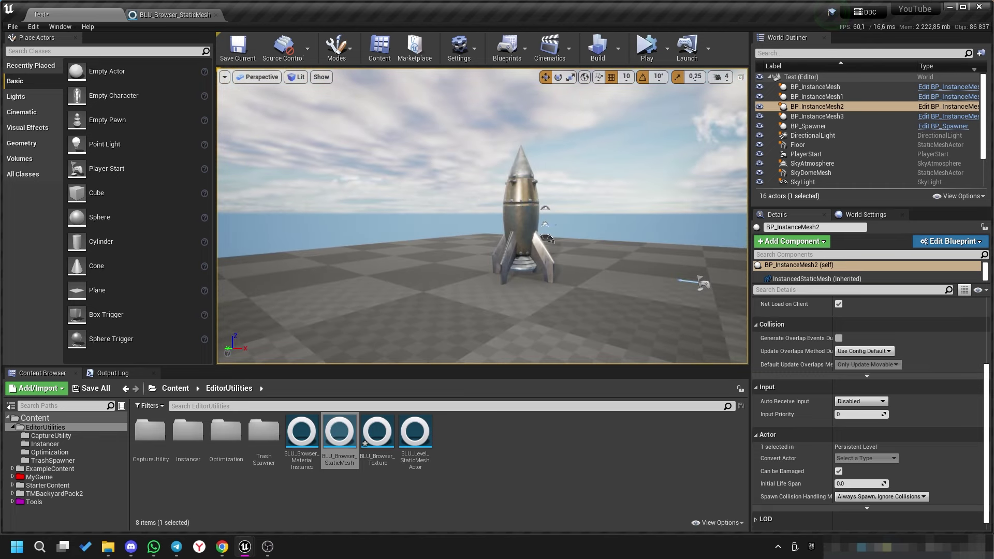
left_click(521, 206)
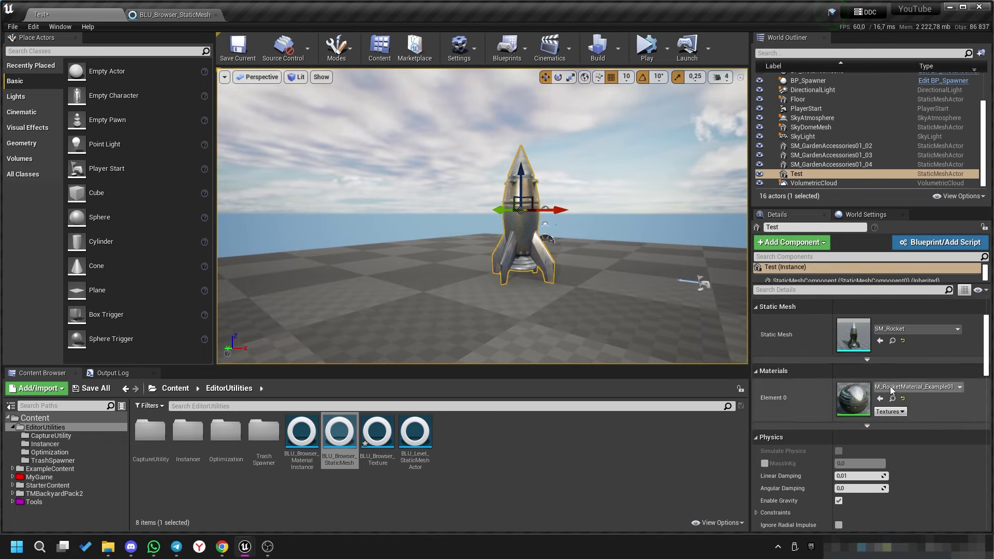
left_click(894, 341)
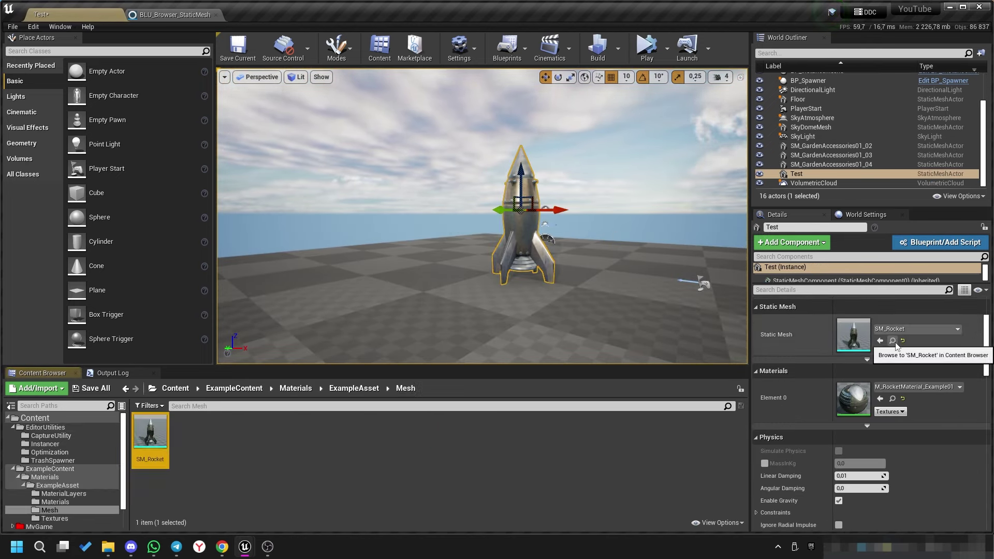
double_click(165, 435)
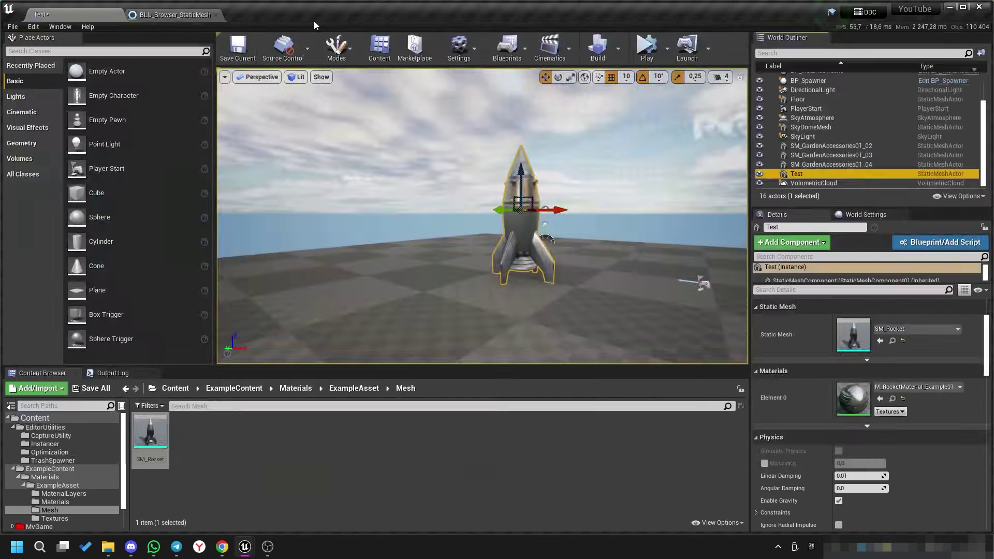
Dock the SM_Rocket editor, hide simple collision and frame the whole rocket.
left_click_drag(88, 32, 313, 20)
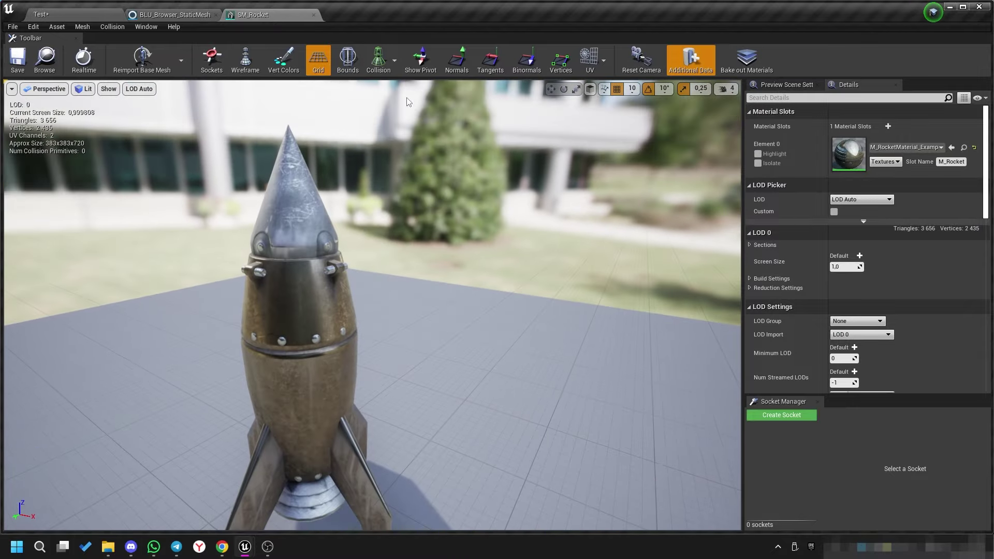
left_click(395, 61)
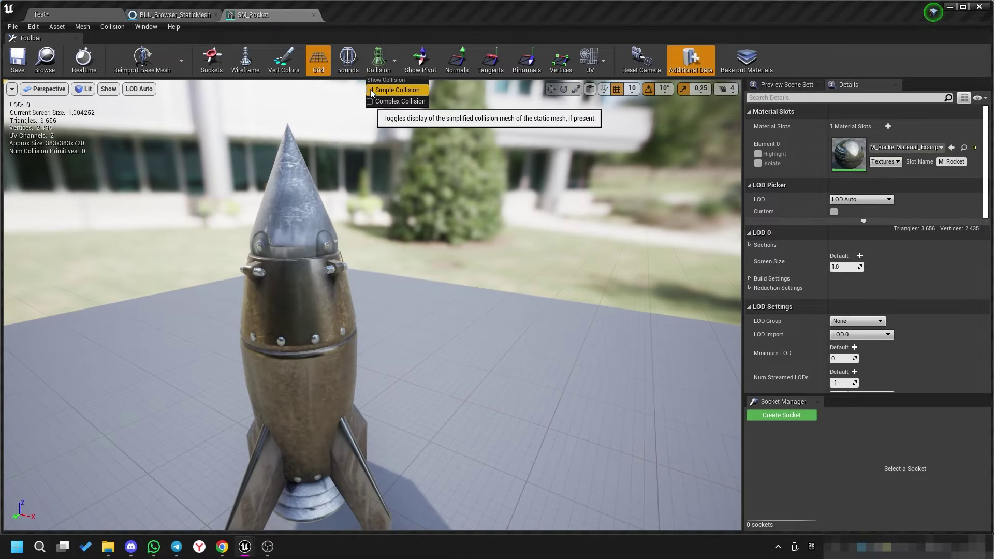
left_click(373, 92)
left_click(384, 262)
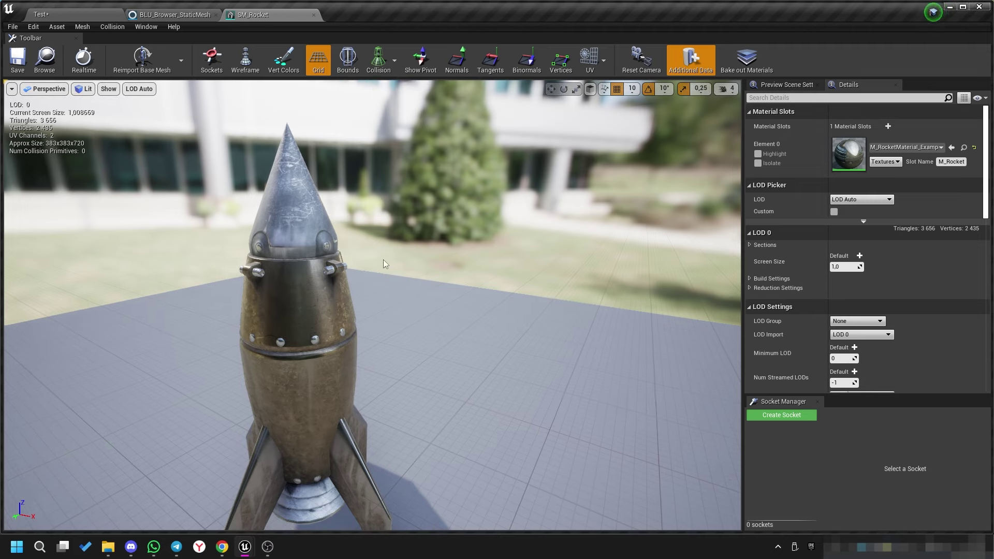
left_click_drag(386, 265, 363, 290)
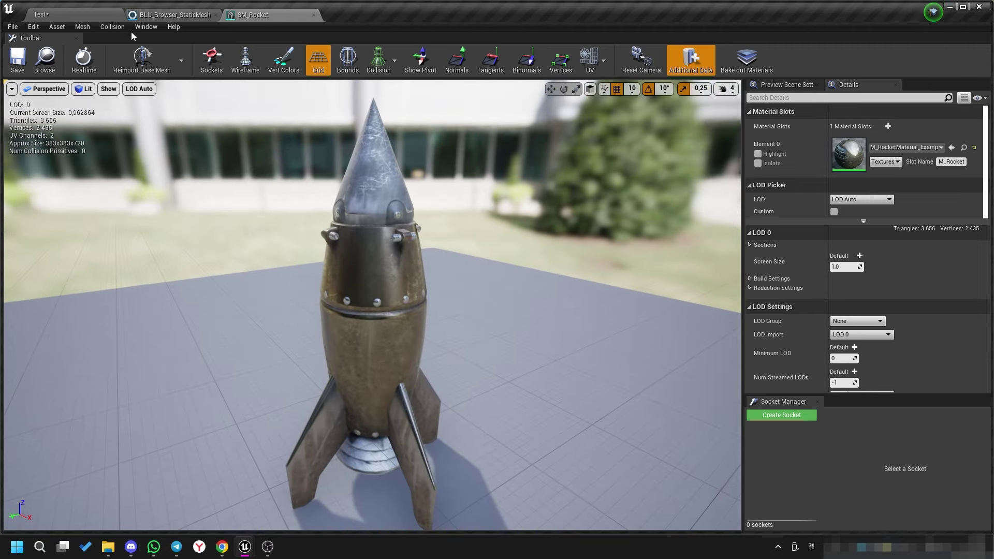
Run the Collision Create scripted action on SM_Rocket from the Test level.
left_click(98, 15)
right_click(153, 436)
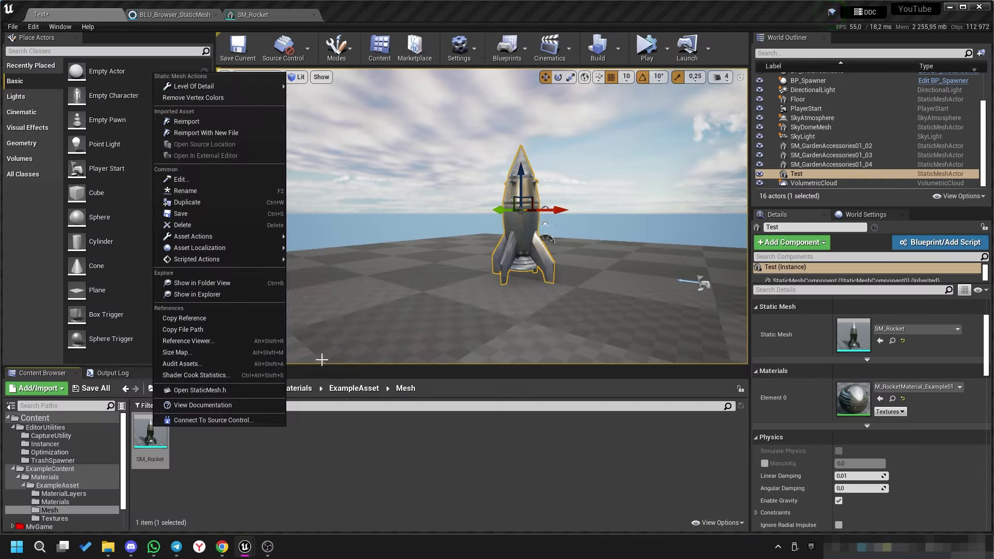
mouse_move(259, 259)
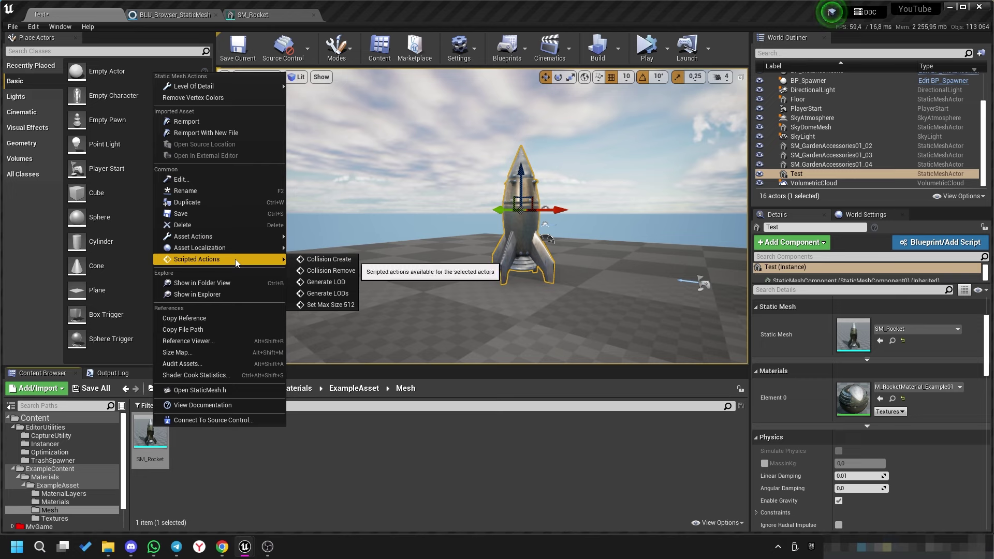
left_click(331, 262)
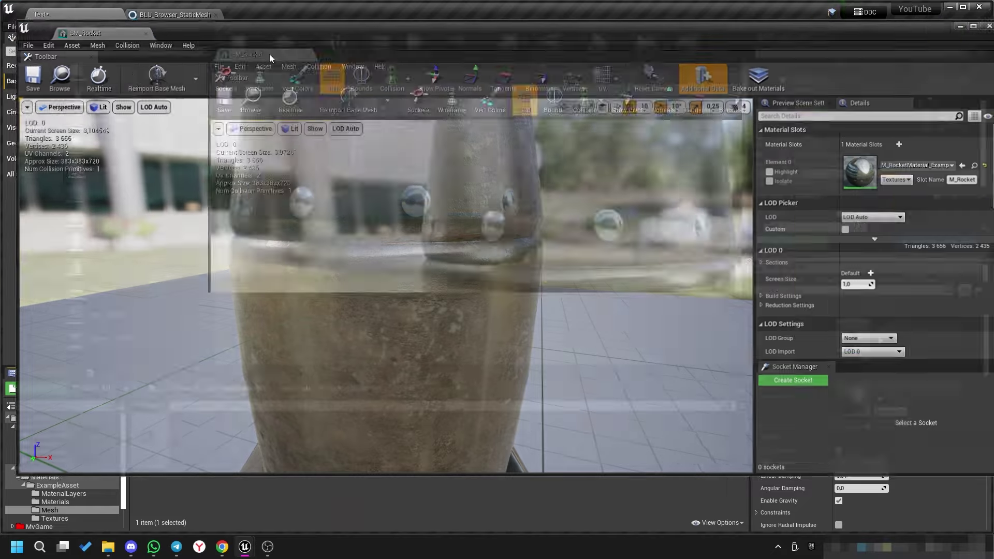
Show Simple Collision in the SM_Rocket editor to view the new green collision hull.
left_click_drag(70, 31, 272, 15)
scroll(394, 263, "down", 5)
left_click(379, 59)
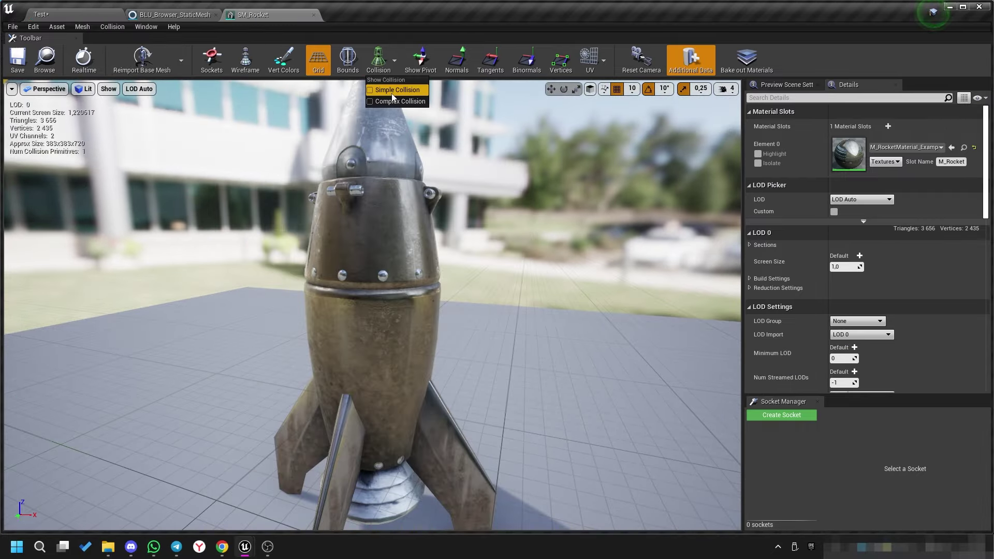
left_click(397, 124)
mouse_move(396, 124)
right_mouse_down()
mouse_move(466, 218)
mouse_move(362, 259)
right_mouse_up()
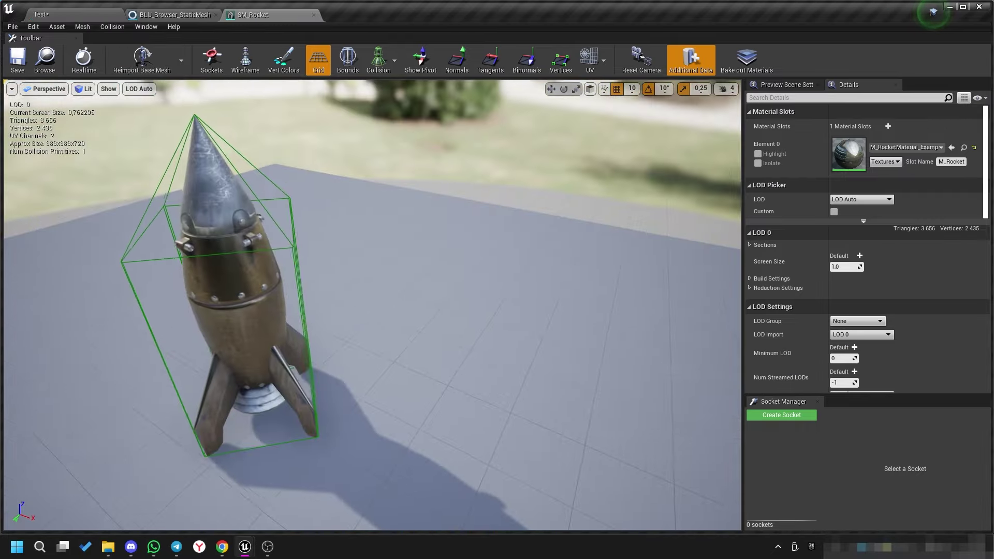
left_click(164, 16)
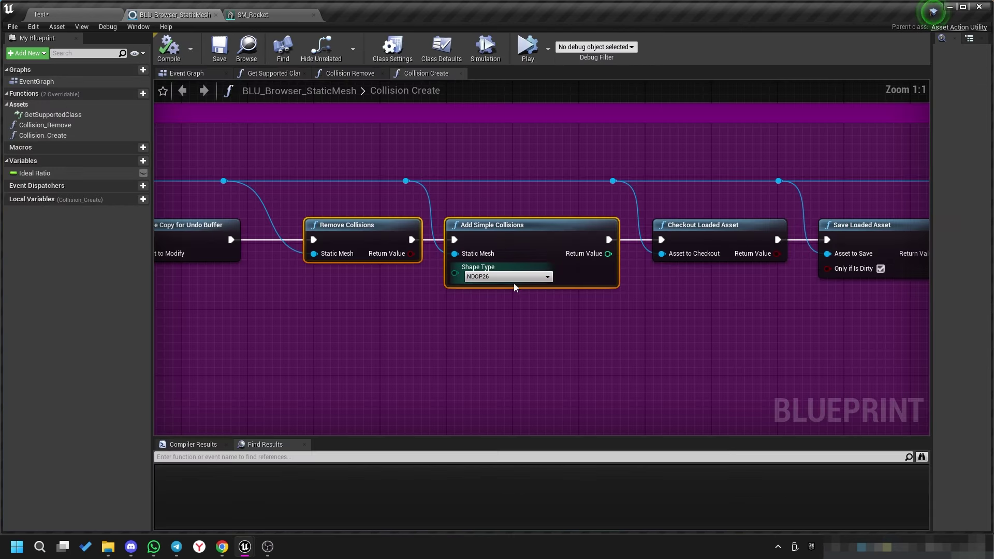
Keep NDOP26 and expose Shape Type as an input on Collision Create.
left_click(498, 279)
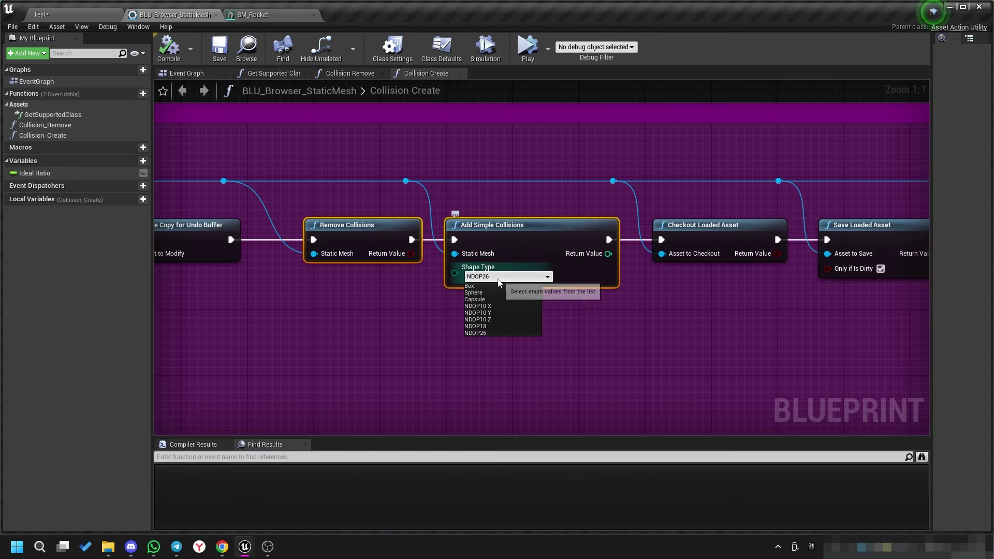
left_click(393, 310)
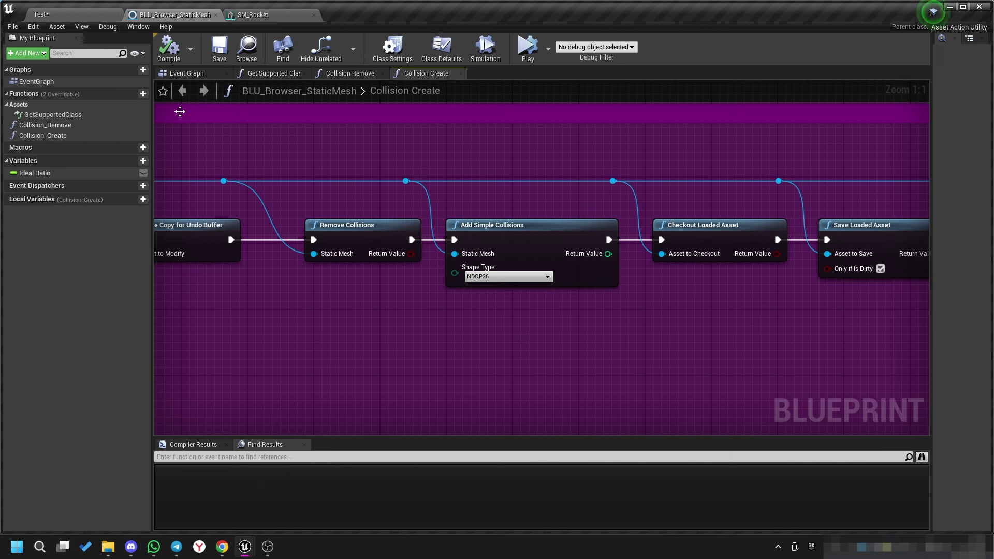
scroll(451, 275, "down", 3)
right_click_drag(451, 274, 663, 323)
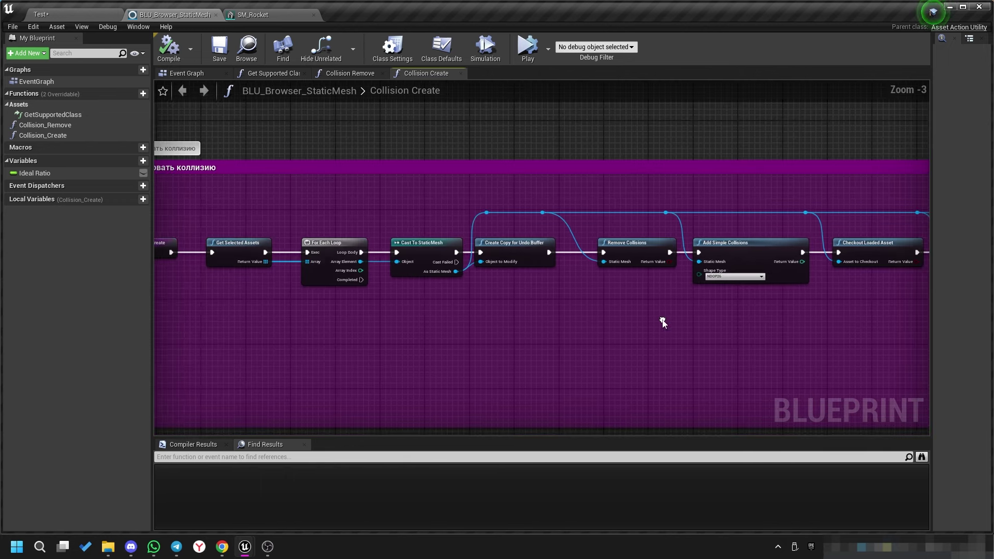
left_click_drag(699, 271, 247, 255)
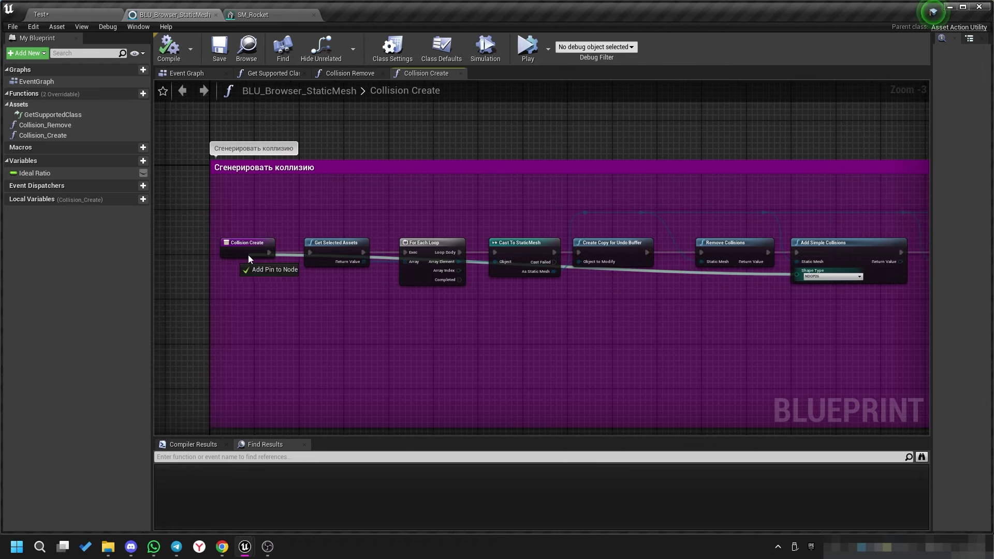
Run Collision Create on SM_Rocket with NDOP26 shape type.
left_click(51, 14)
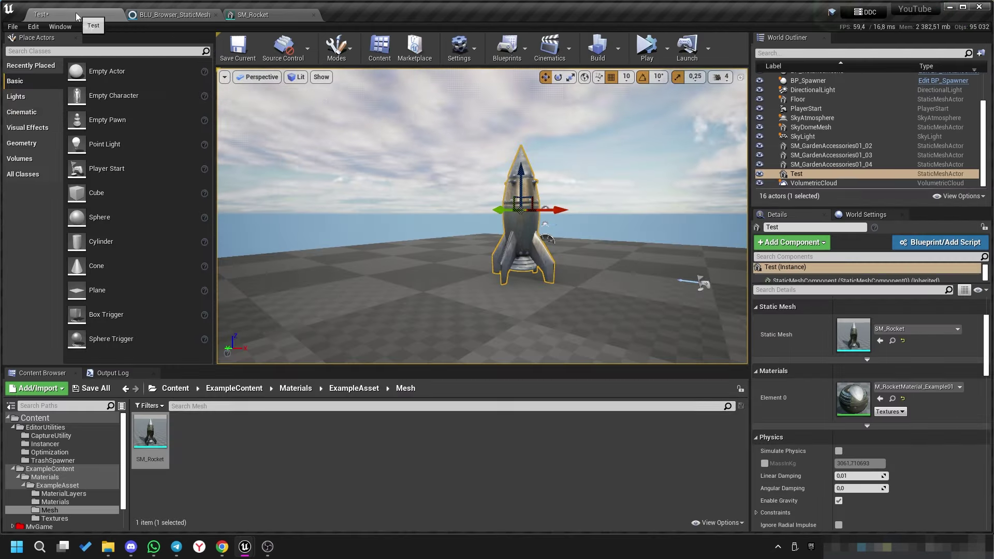
right_click(148, 429)
mouse_move(252, 256)
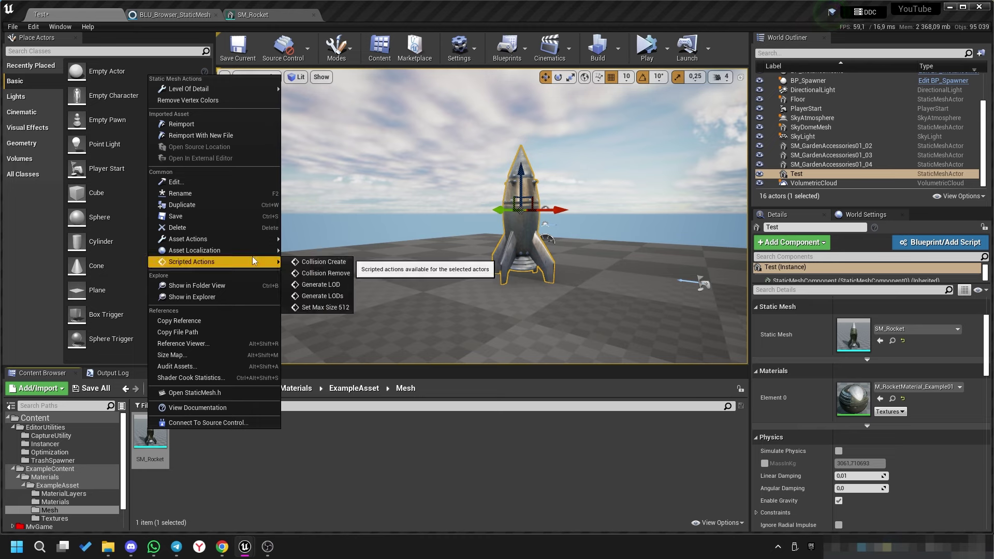
left_click(321, 262)
left_click(496, 244)
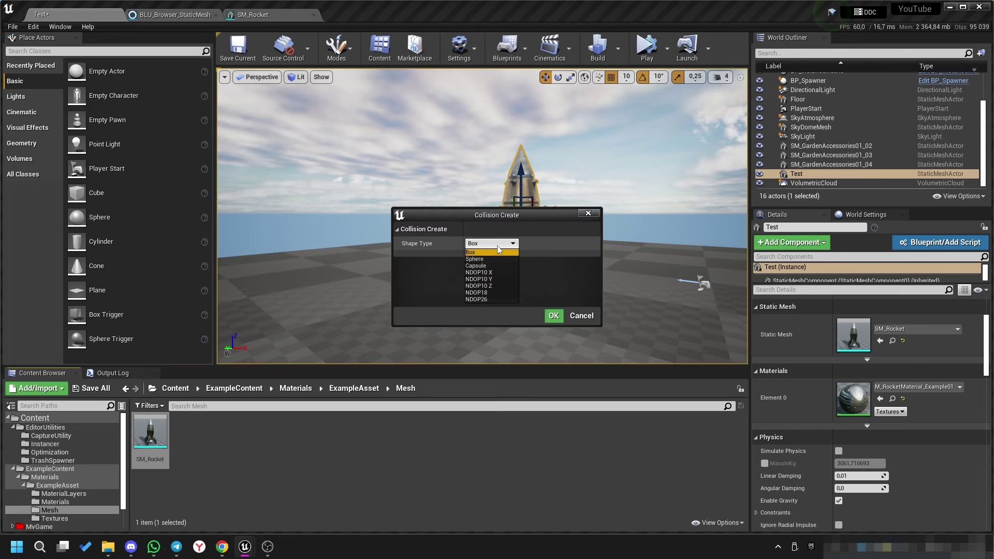
left_click(486, 297)
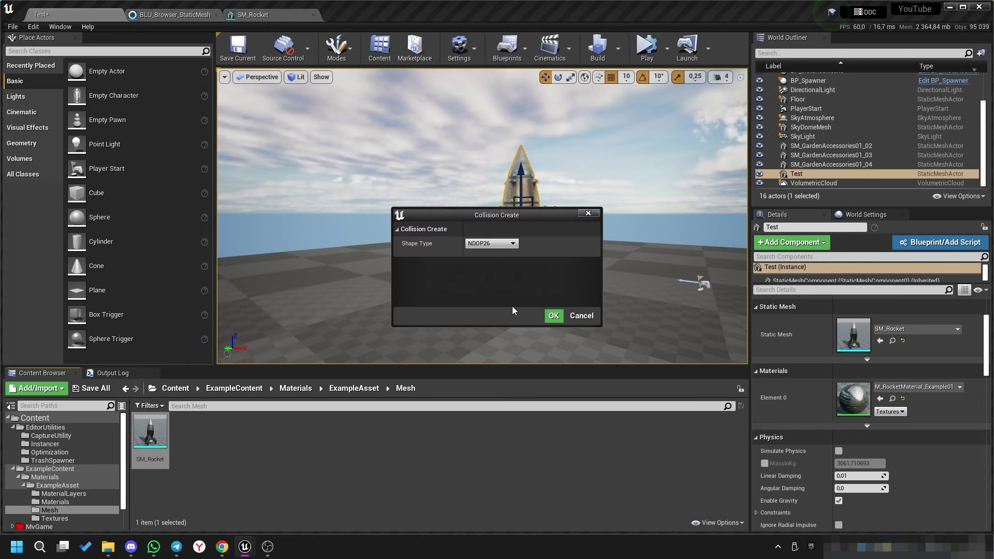
left_click(552, 316)
left_click_drag(252, 15, 278, 25)
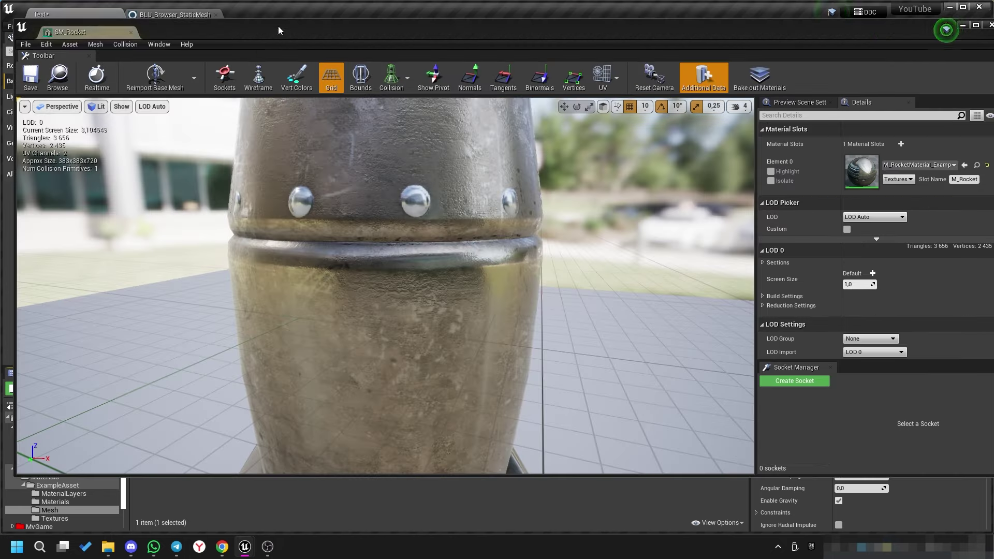
left_click_drag(162, 19, 333, 17)
Set the ShapeType default to NDOP26 on the entry node and compile the blueprint.
left_click(196, 15)
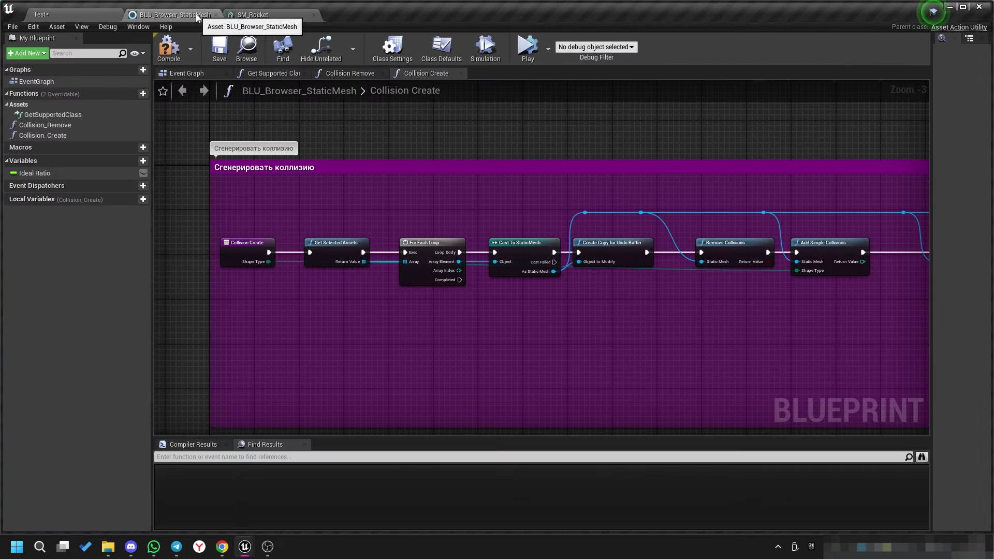
left_click(233, 242)
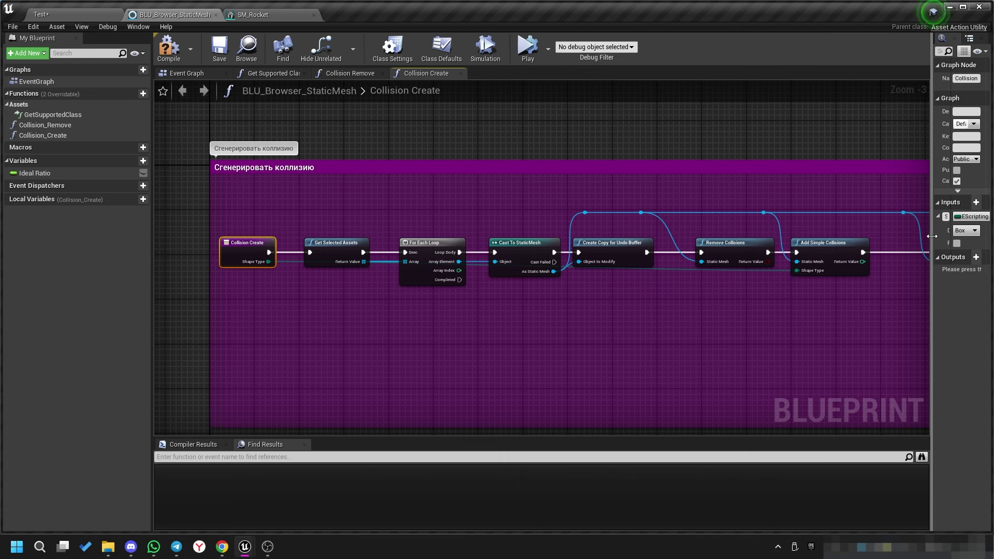
left_click_drag(933, 237, 758, 267)
left_click(867, 230)
left_click(856, 285)
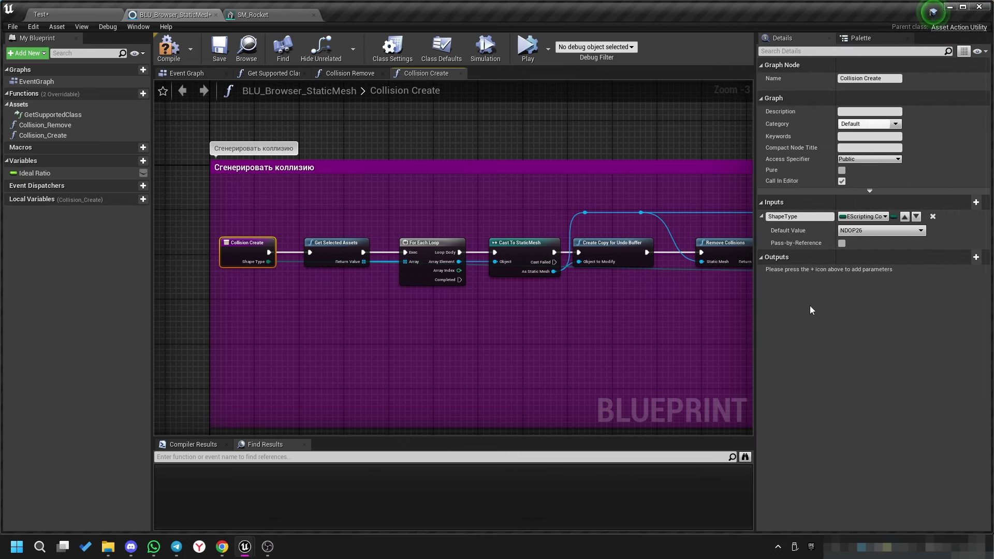
left_click(710, 303)
right_click_drag(710, 303, 565, 310)
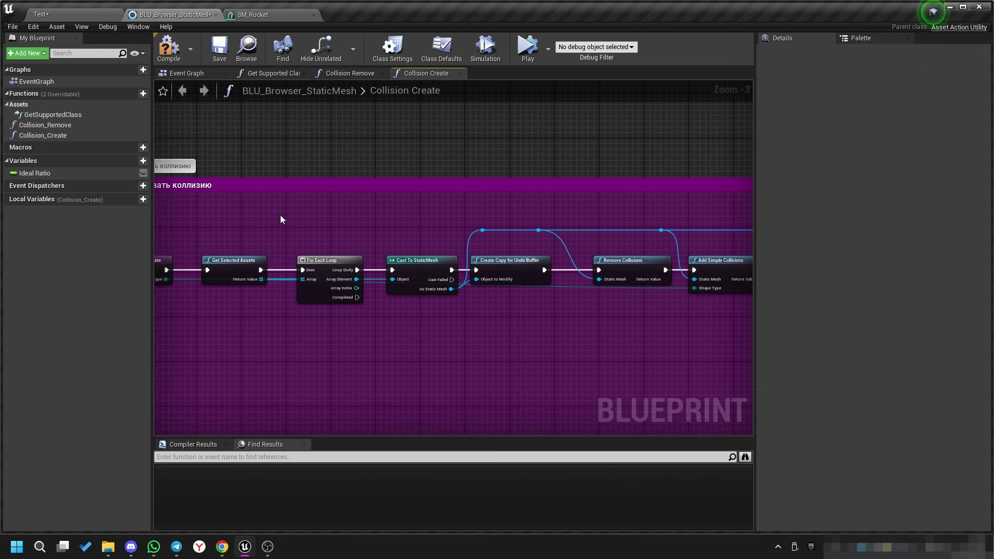
left_click(177, 56)
left_click(83, 15)
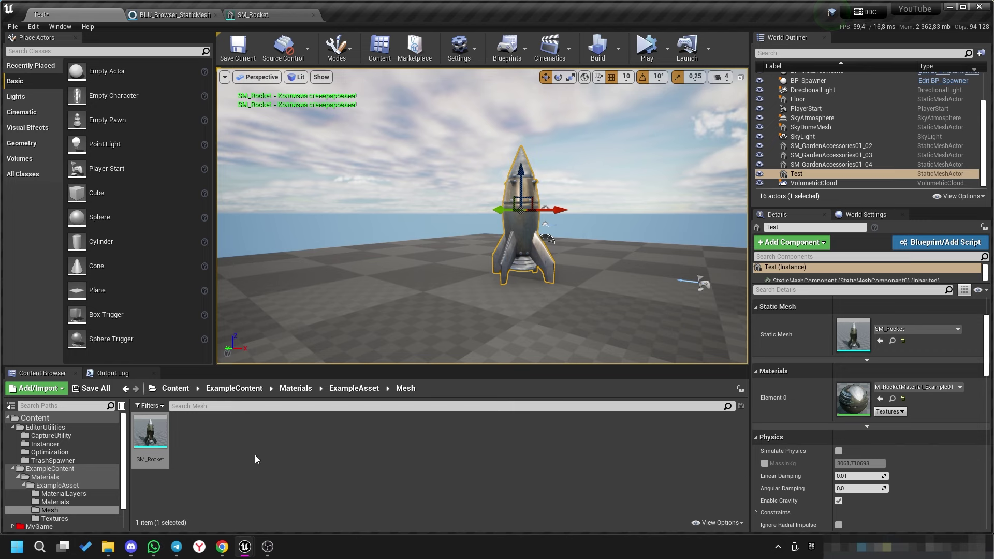
Read SM_Rocket's collision-generated message in the Output Log, then return to the Content Browser.
right_click_drag(482, 218, 498, 279)
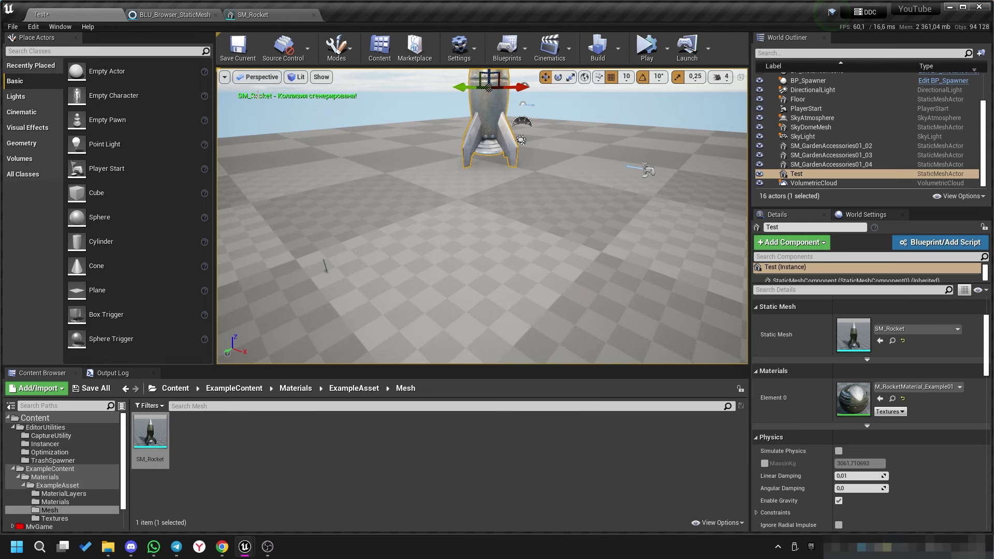
left_click(110, 372)
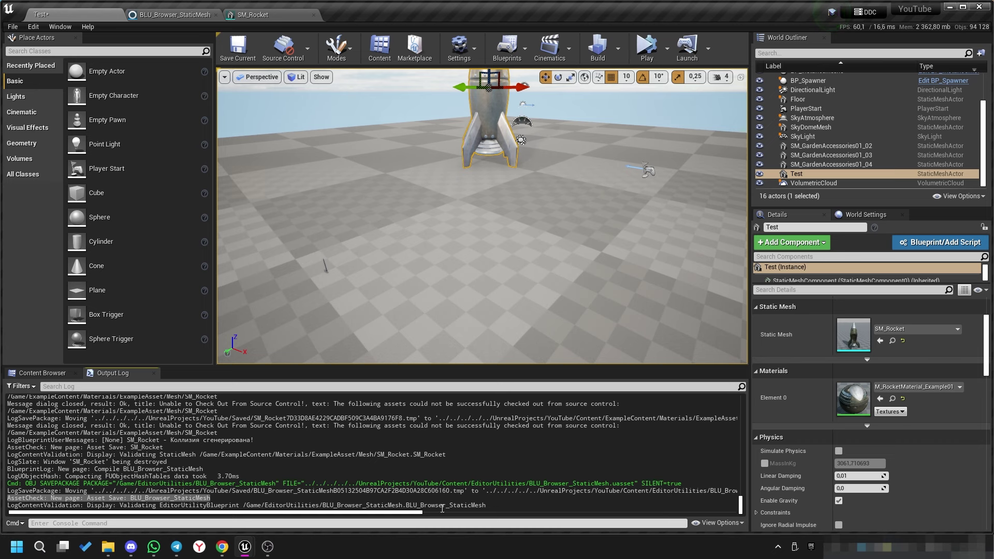
left_click(229, 440)
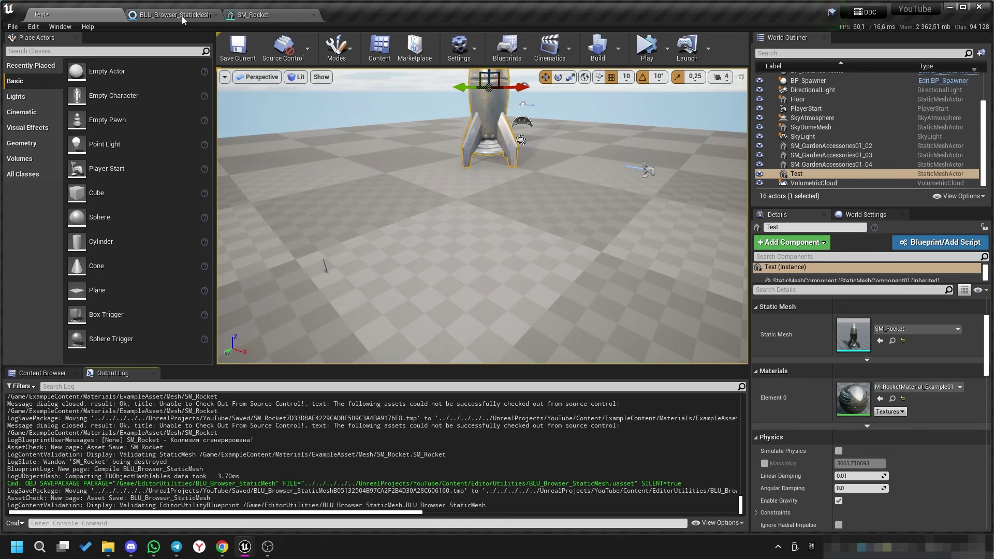
left_click(53, 373)
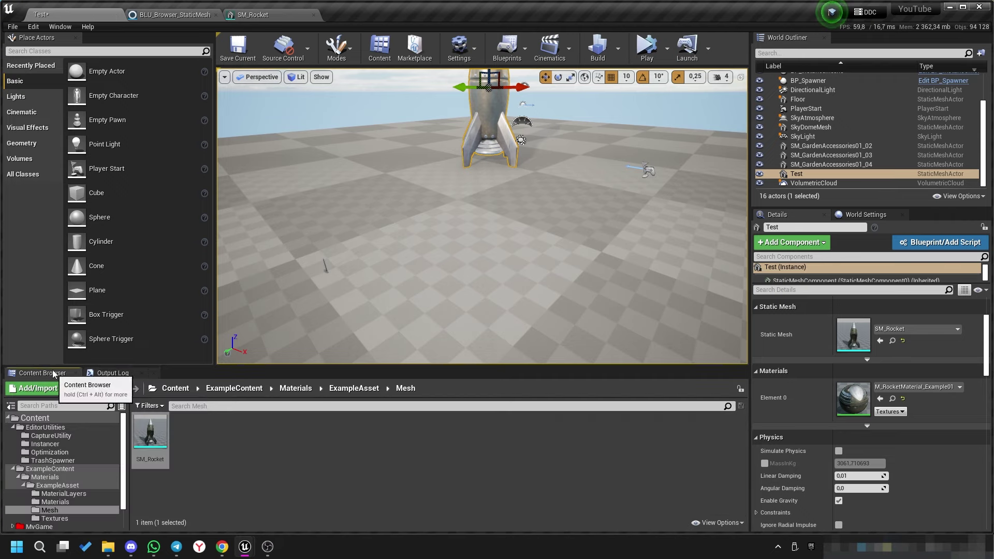
Open BLU_Browser_Texture and select its SET compression settings node.
left_click(60, 461)
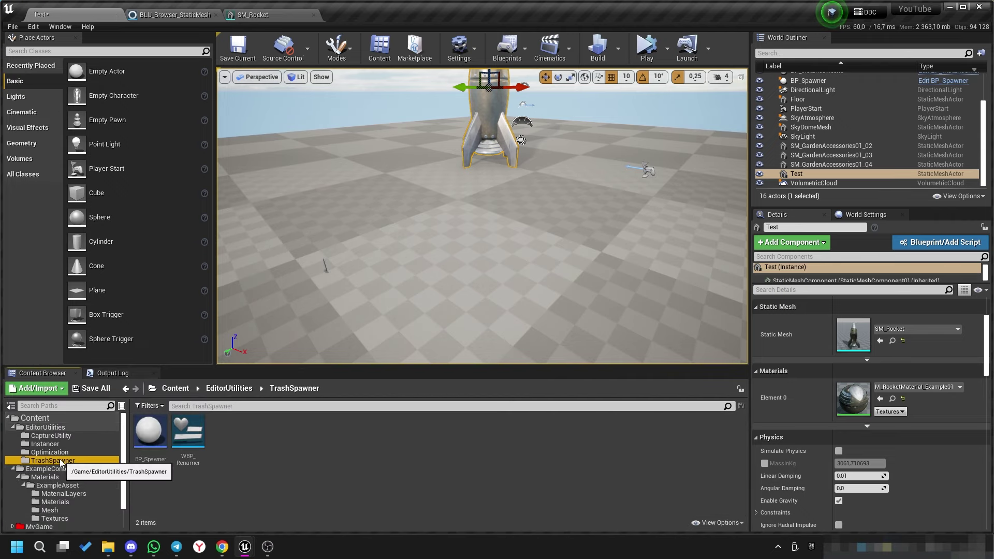
left_click(56, 427)
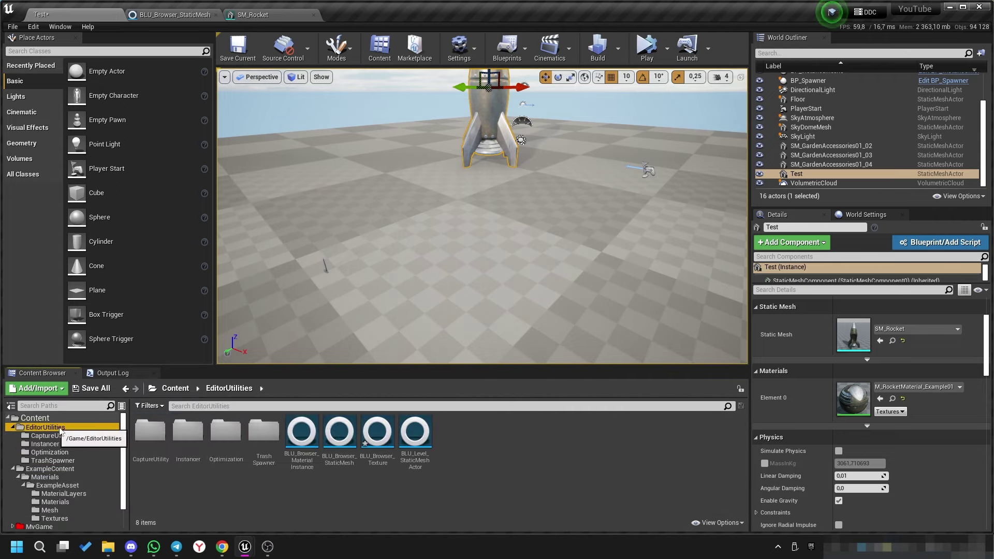
left_click(377, 427)
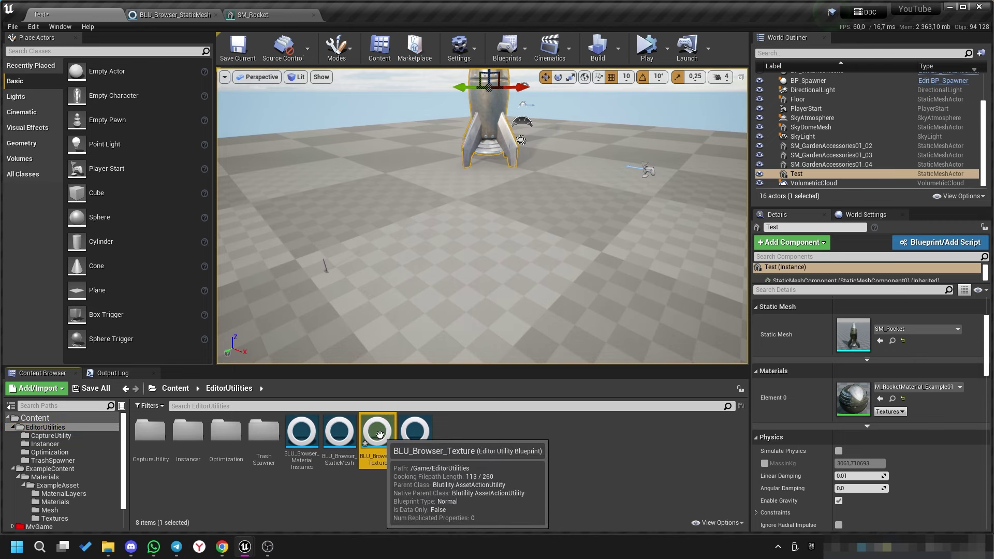
double_click(378, 433)
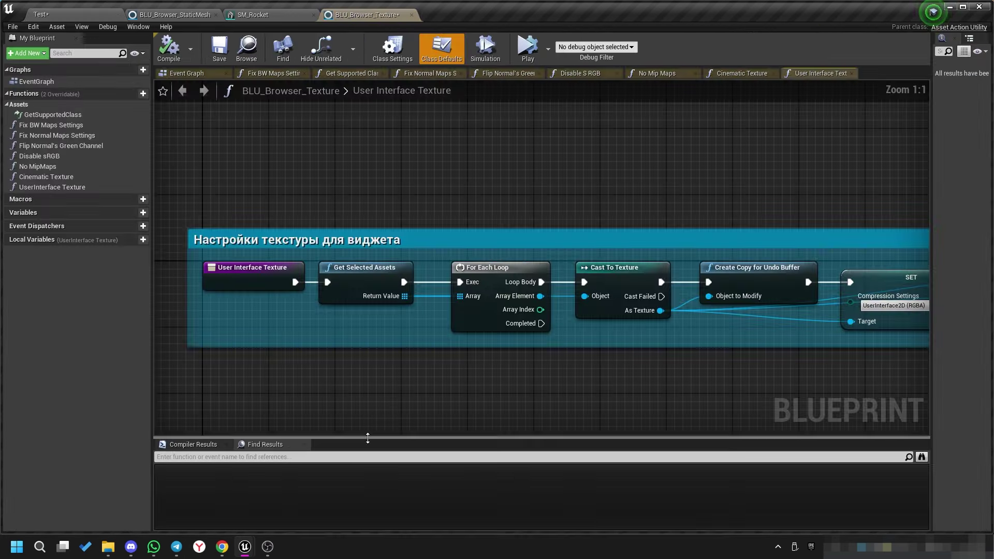
scroll(529, 346, "down", 1)
right_click_drag(699, 338, 548, 305)
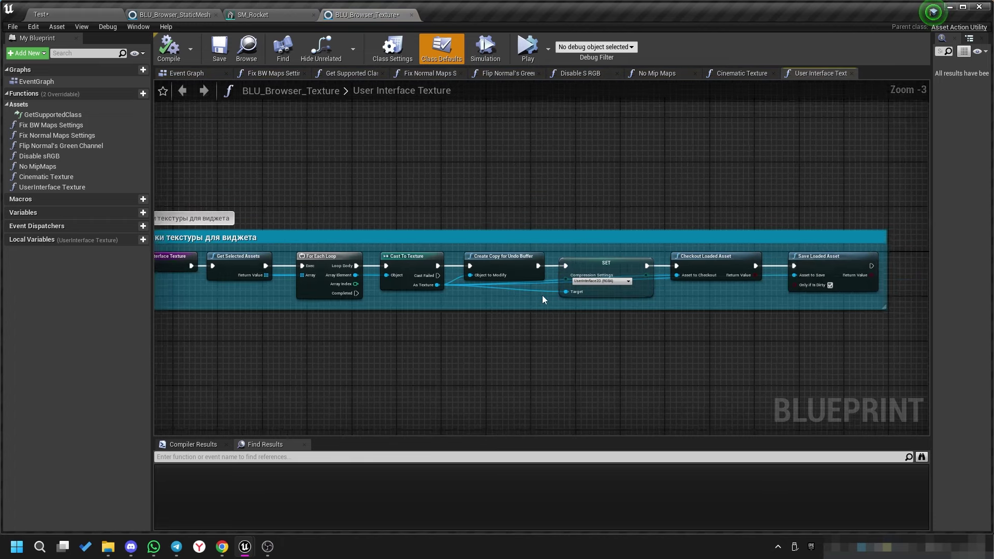
left_click_drag(616, 174, 622, 352)
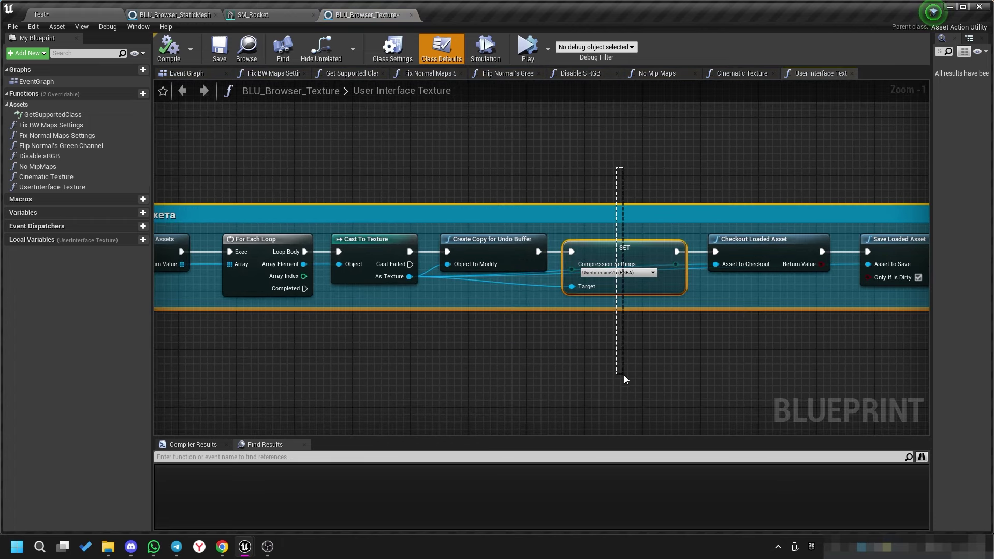
Filter to Texture, select all seven ExampleContent textures and open their actions menu.
left_click(41, 14)
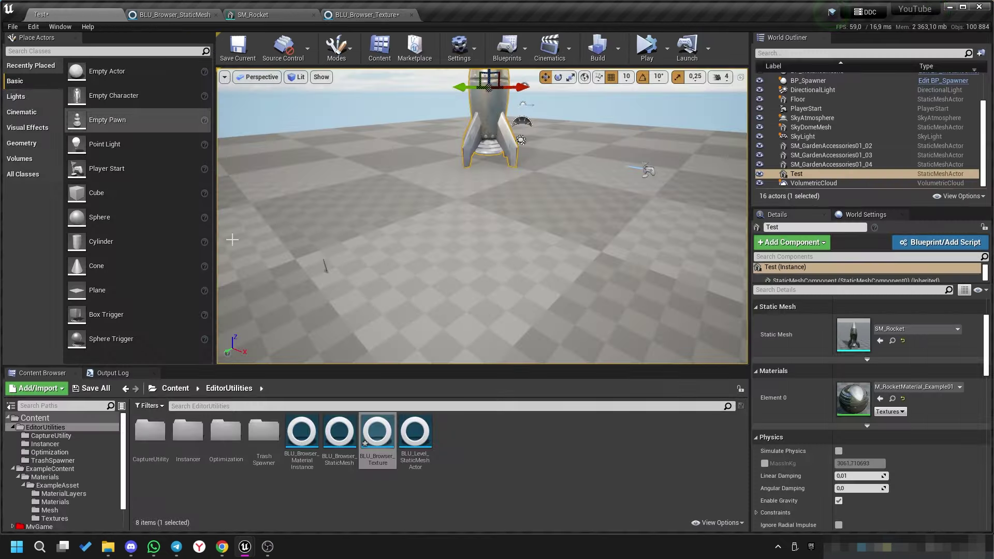
left_click(150, 406)
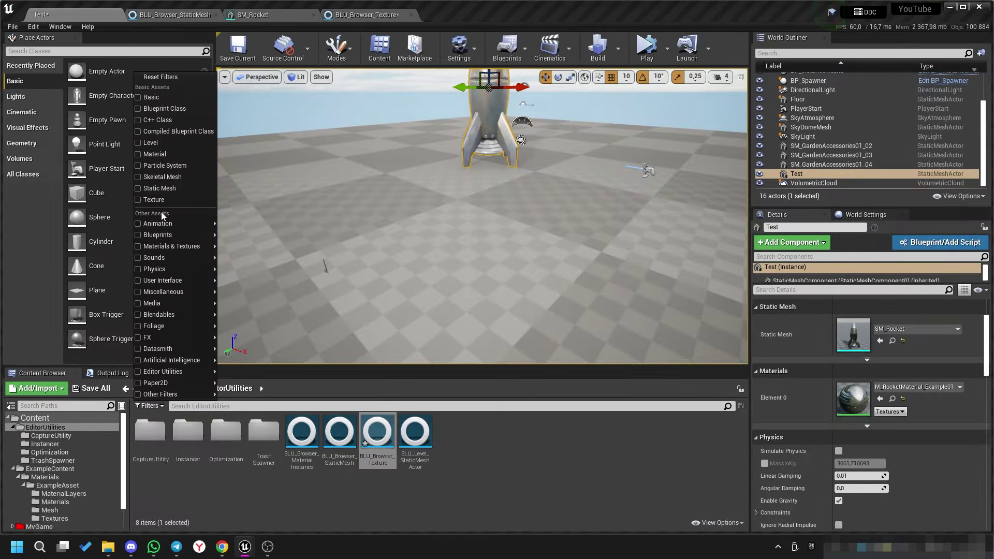
left_click(139, 201)
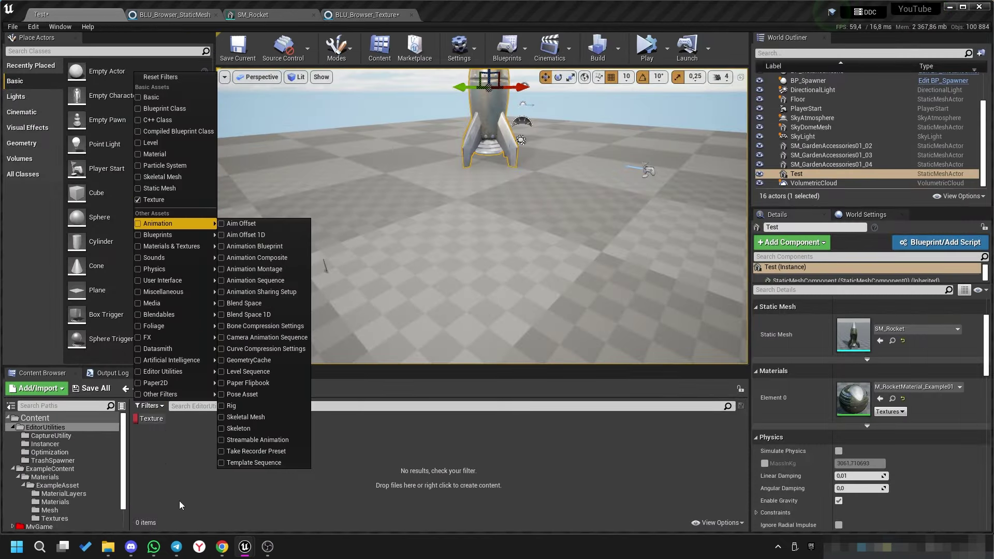
left_click(49, 469)
left_click(150, 444)
key("ctrl+a")
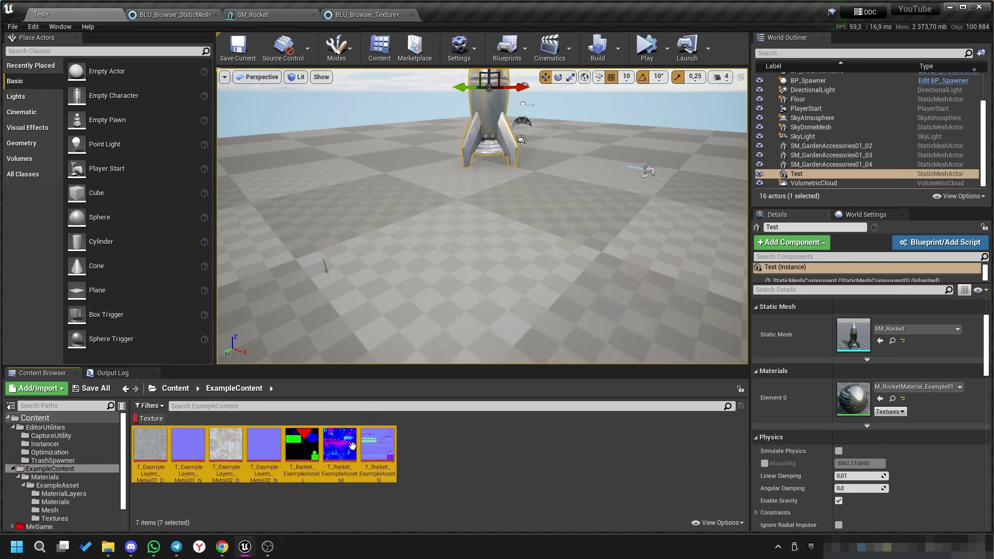
right_click(352, 446)
Browse the textures' Scripted Actions, then return to the BLU_Browser_Texture User Interface Texture graph.
mouse_move(451, 288)
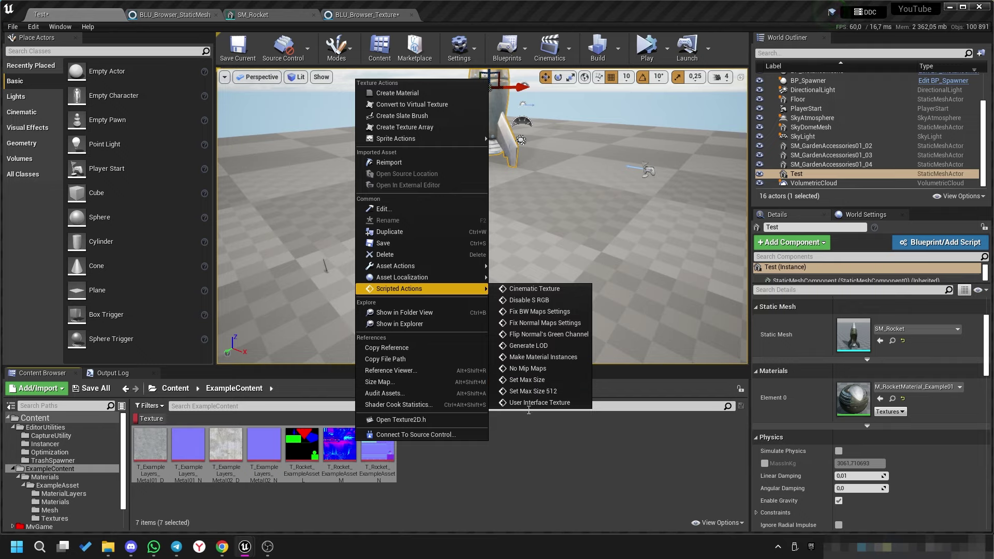
left_click(366, 15)
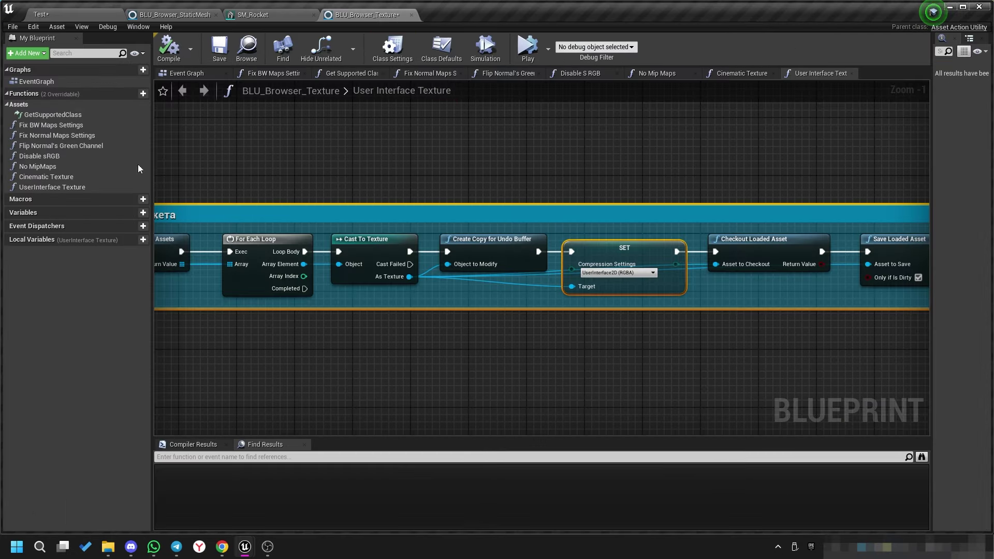
Review the SET nodes in Fix Normal Maps Settings and Flip Normal's Green Channel.
double_click(45, 136)
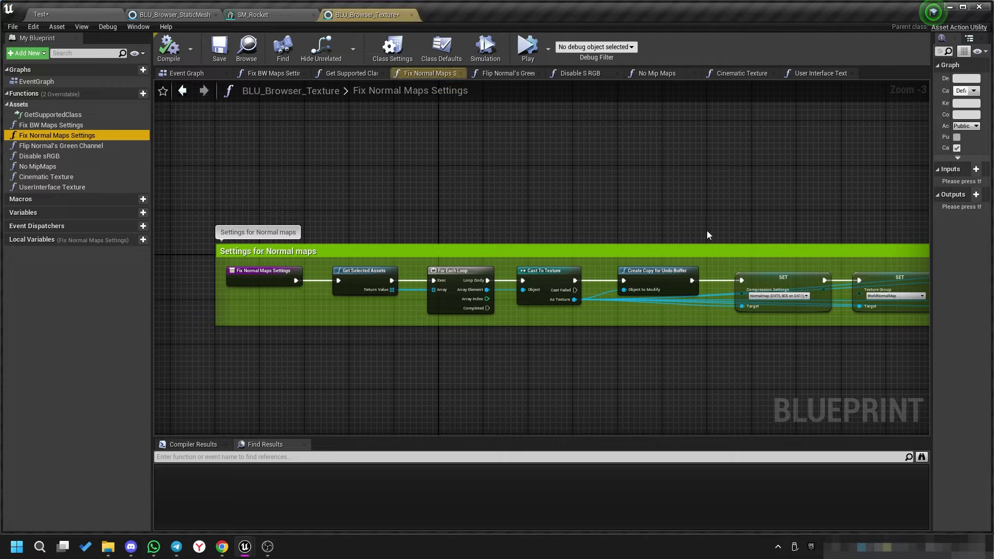
right_click_drag(448, 183, 275, 200)
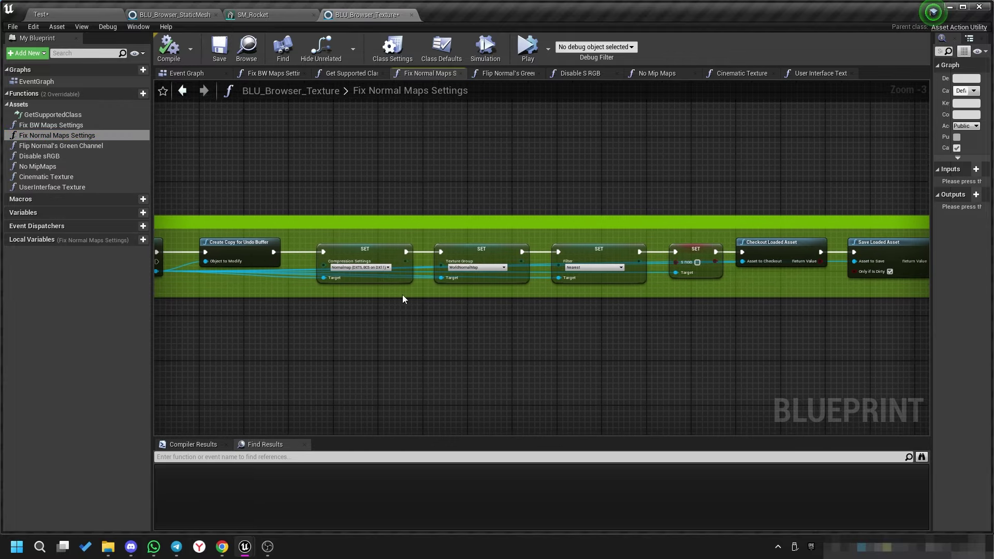
mouse_move(295, 240)
left_mouse_down()
mouse_move(678, 273)
mouse_move(693, 289)
left_mouse_up()
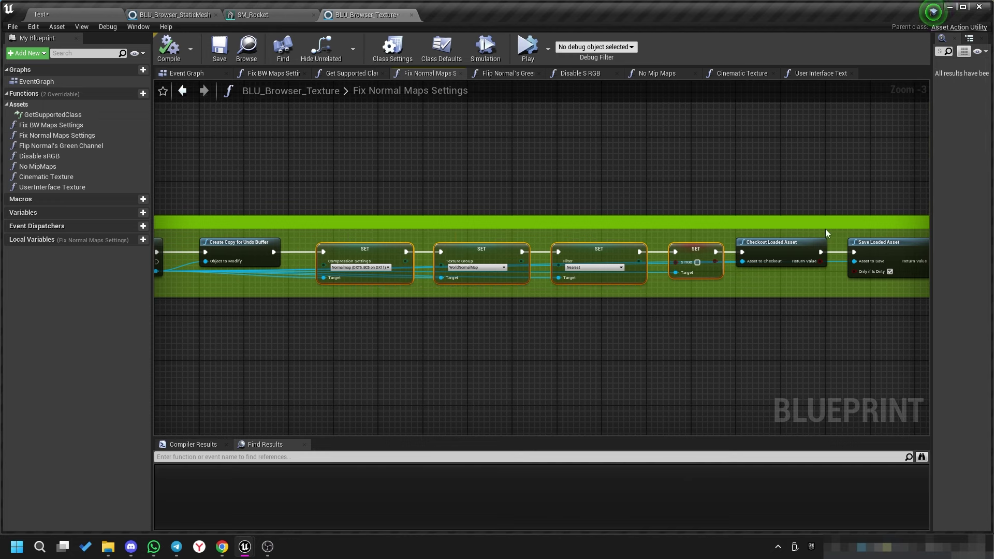
double_click(55, 145)
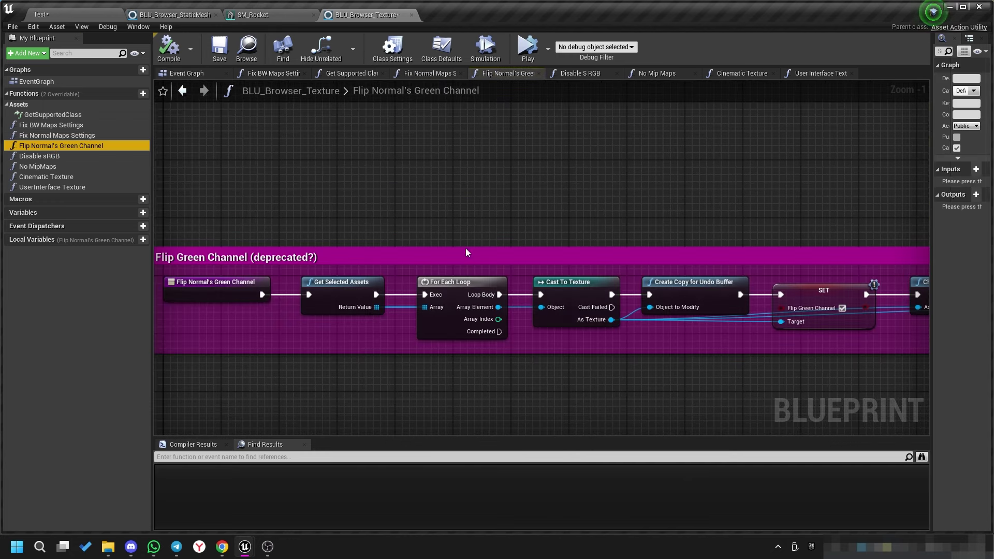
right_click_drag(686, 326, 514, 308)
left_click(533, 274)
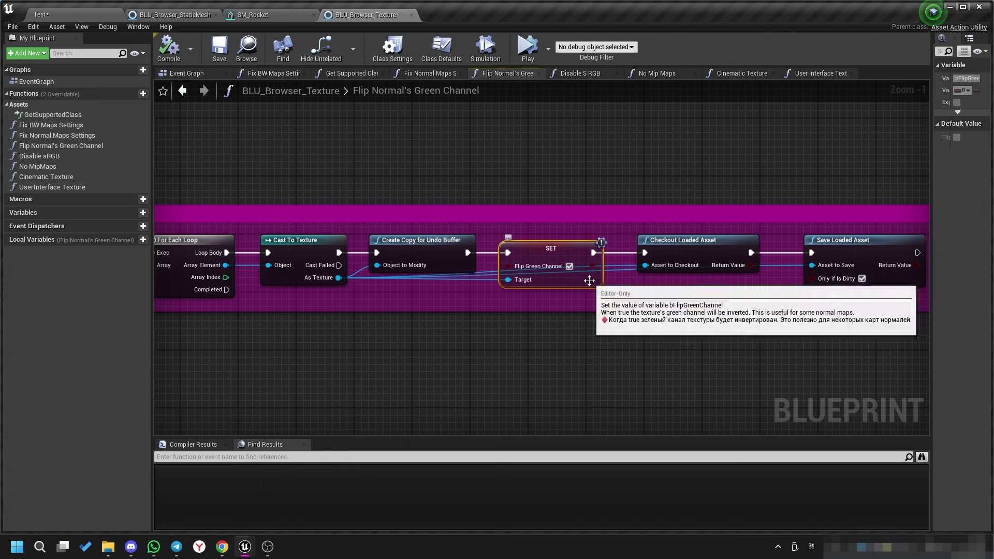
Open Disable sRGB and inspect its S RGB SET node and entry node.
double_click(46, 155)
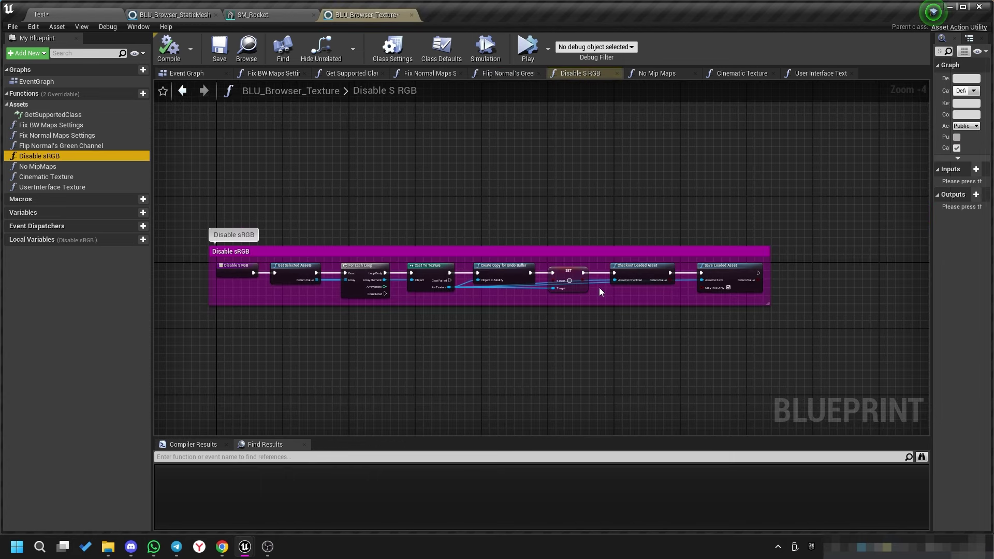
scroll(598, 287, "up", 4)
left_click(553, 267)
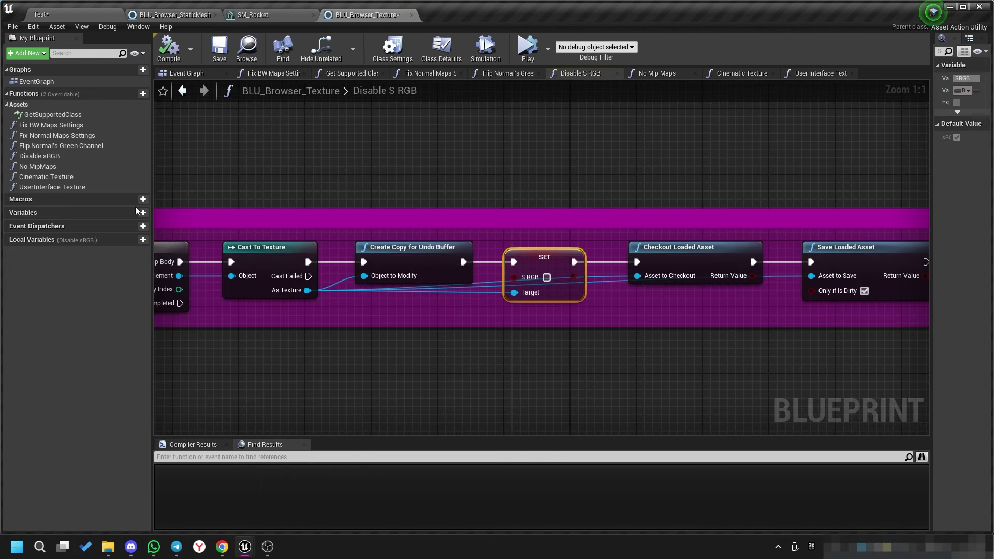
left_click(38, 166)
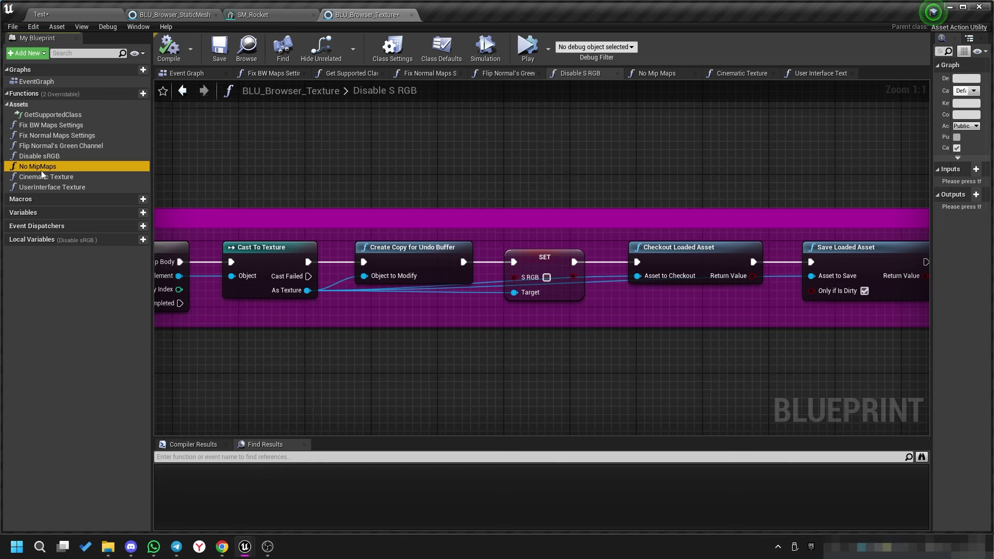
right_click_drag(512, 280, 792, 232)
mouse_move(802, 230)
left_mouse_down()
mouse_move(206, 318)
mouse_move(343, 219)
left_mouse_up()
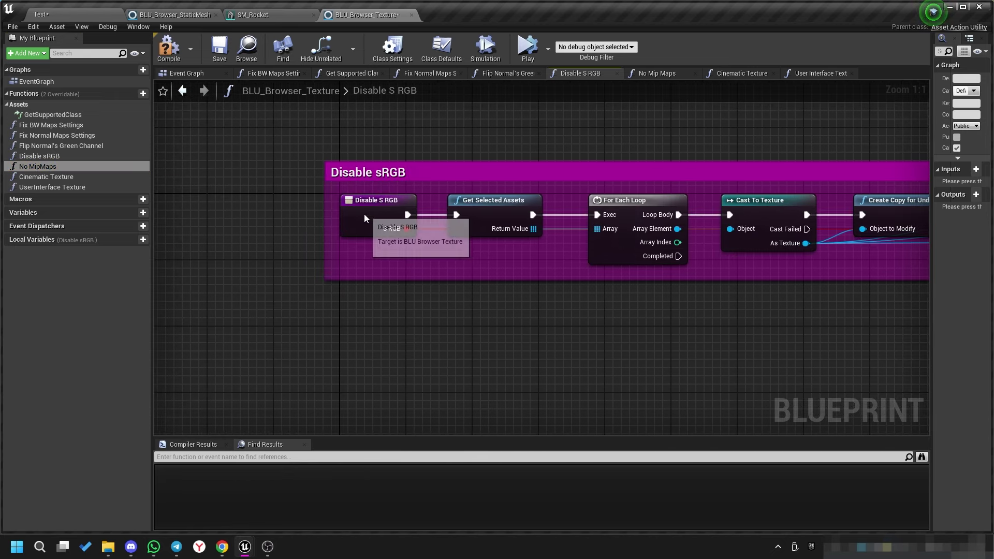
left_click(364, 217)
Rename the Disable sRGB function to 'SetsRGB Status', then go back to the Test level.
left_click(60, 156)
left_click(61, 155)
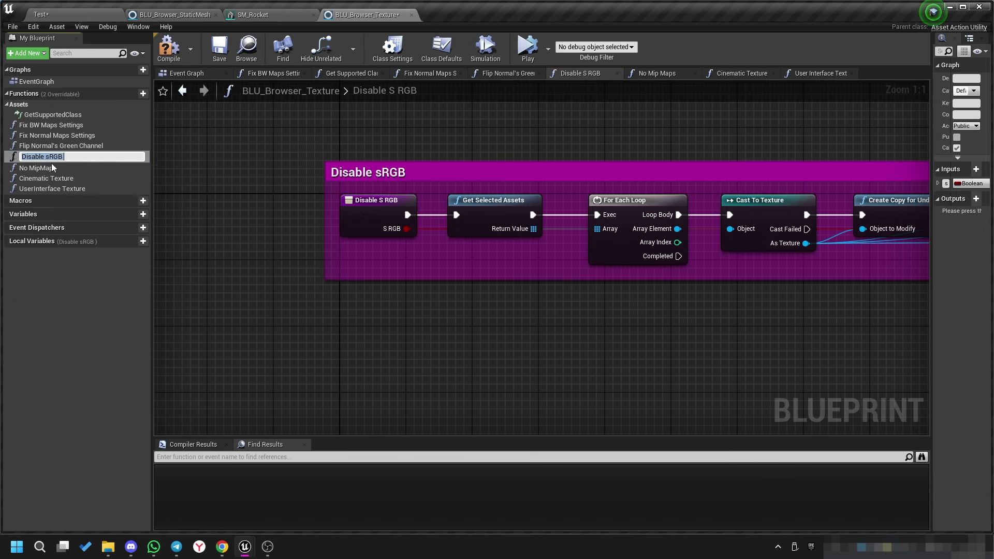
double_click(33, 158)
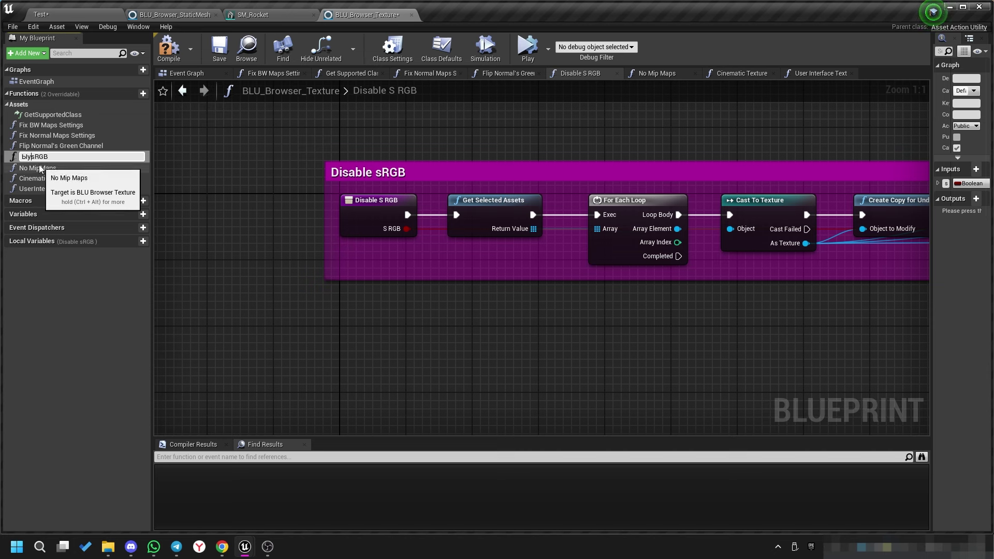
key("BackSpace")
key("BackSpace")
key("BackSpace")
key("BackSpace")
key("BackSpace")
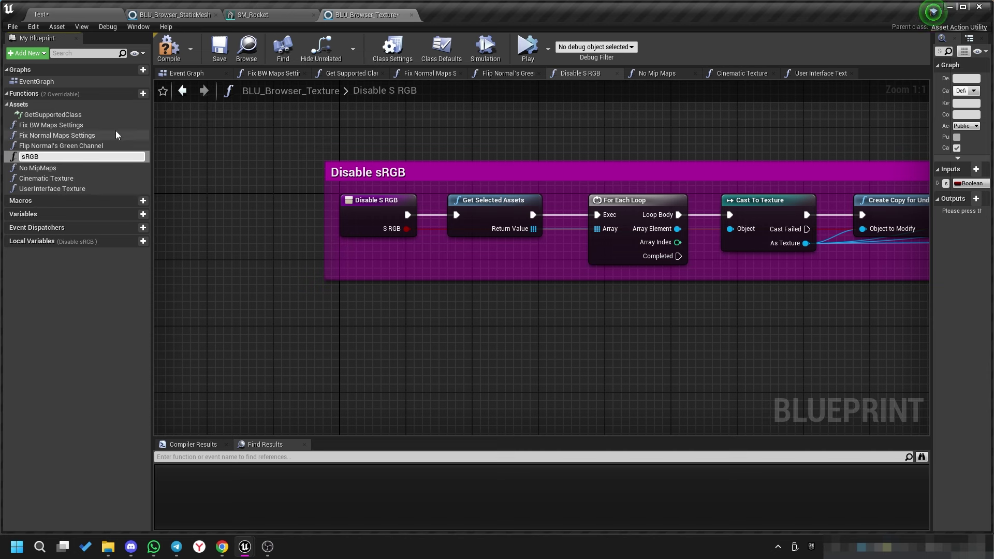
type("Set")
left_click(55, 157)
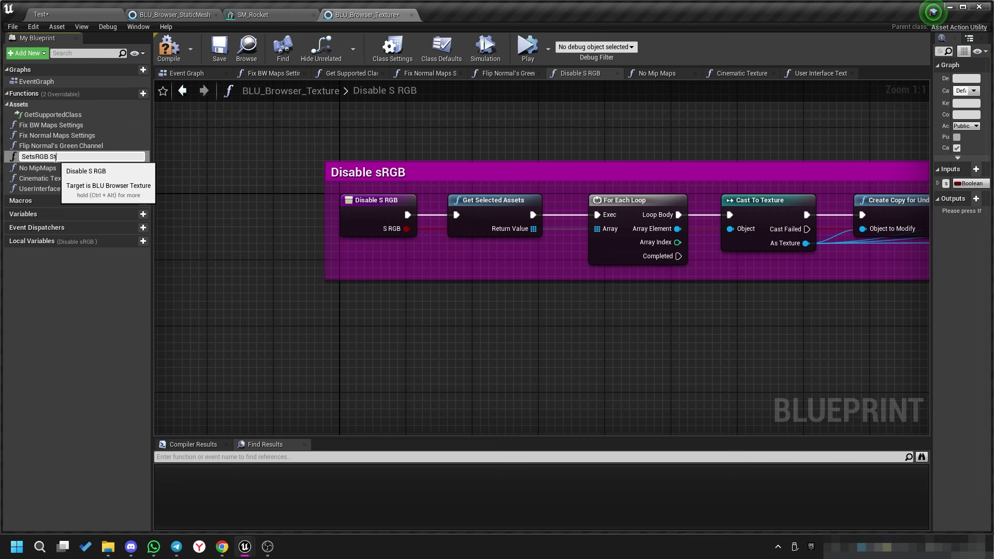
key("Return")
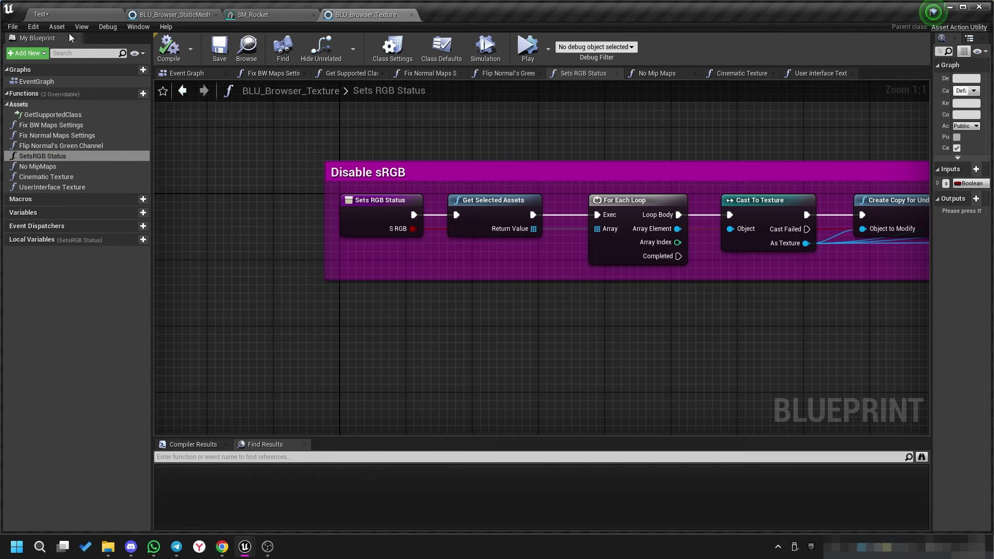
left_click(92, 13)
Run Sets RGB Status on the rocket texture and dismiss its S RGB dialog.
right_click(313, 467)
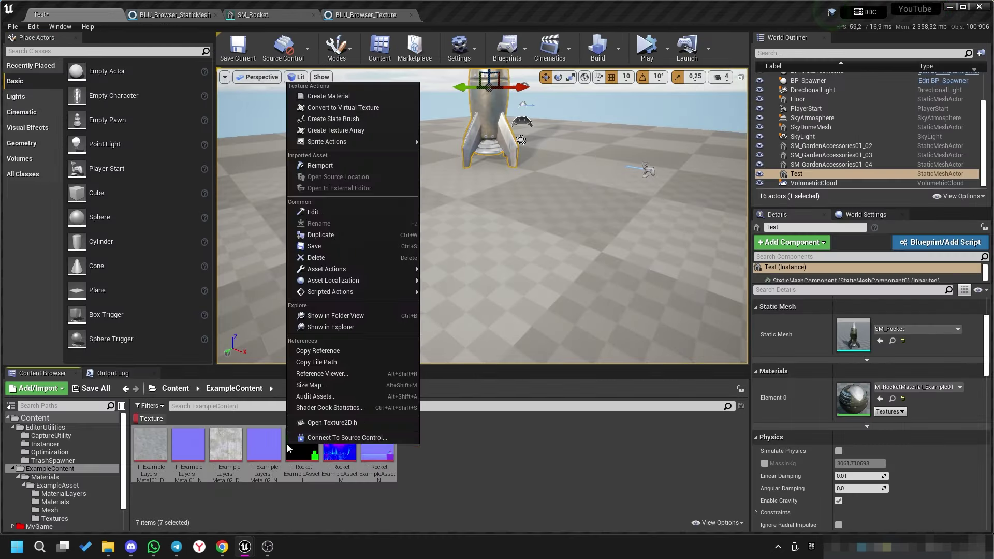
mouse_move(404, 292)
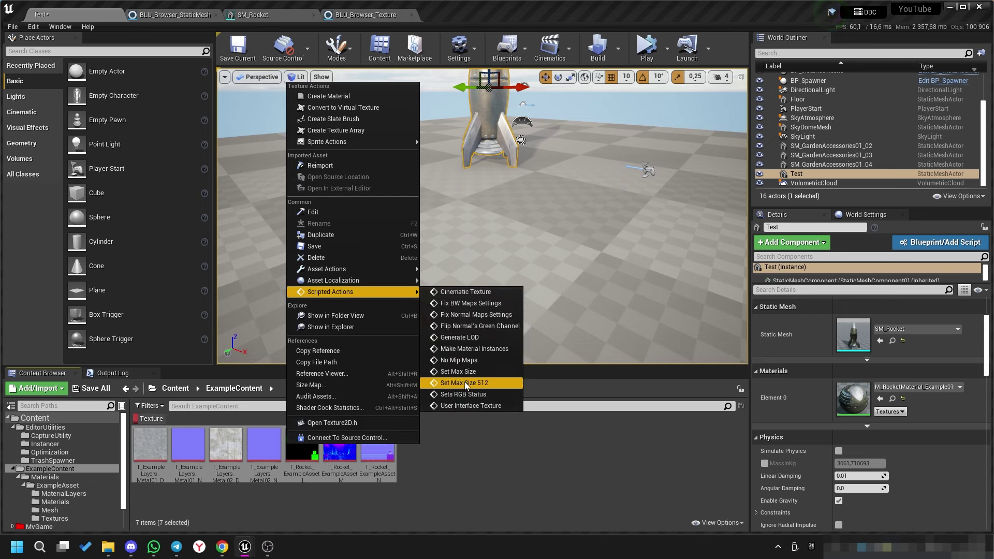
left_click(463, 395)
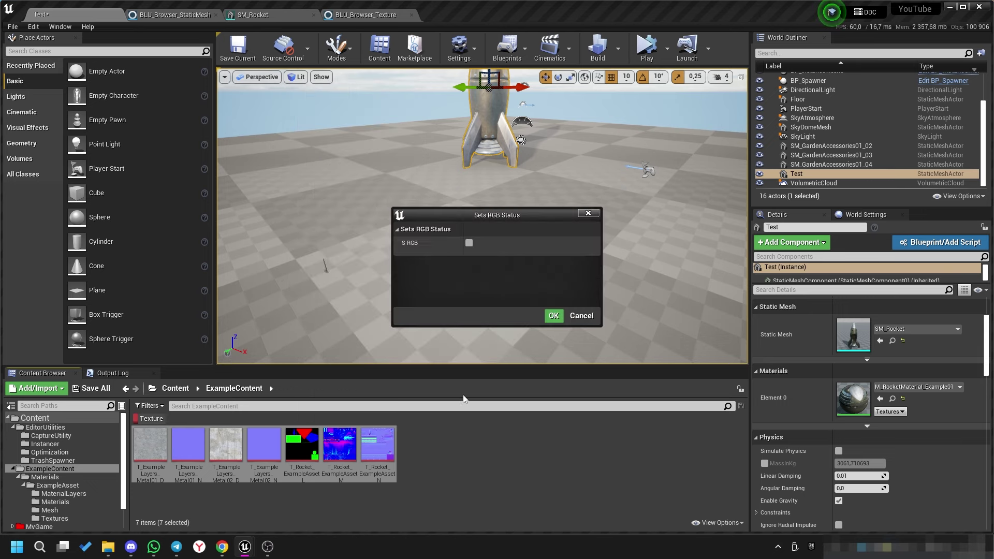
left_click(589, 316)
Rename the SetsRGB Status function in BLU_Browser_Texture to 'Set sRGB Status'.
left_click(366, 16)
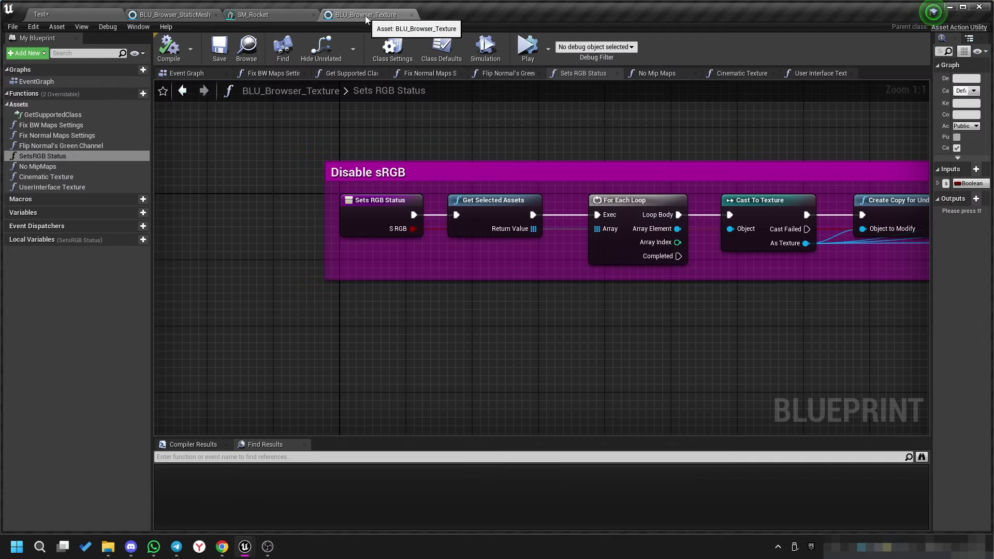
left_click(35, 156)
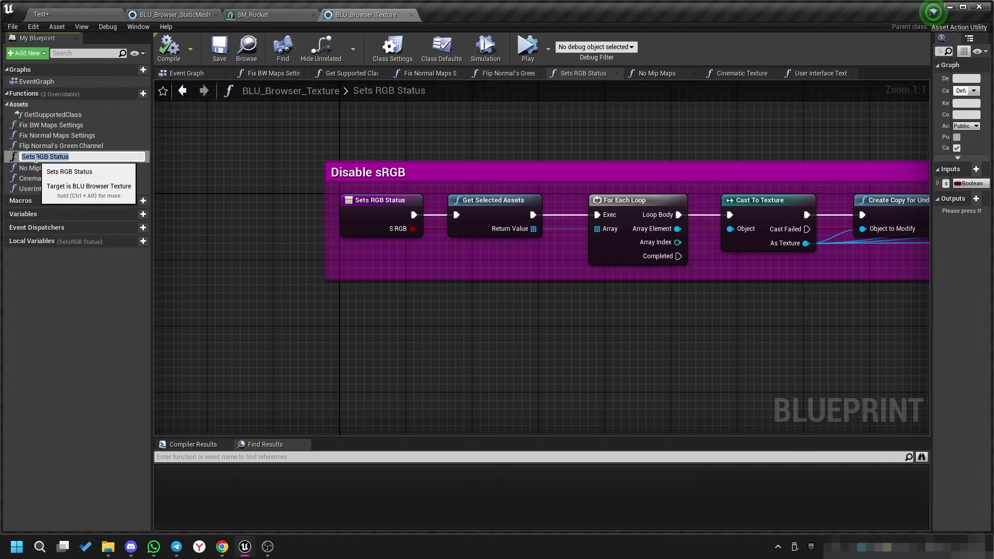
key("Home")
key("Right")
key("Right")
key("Right")
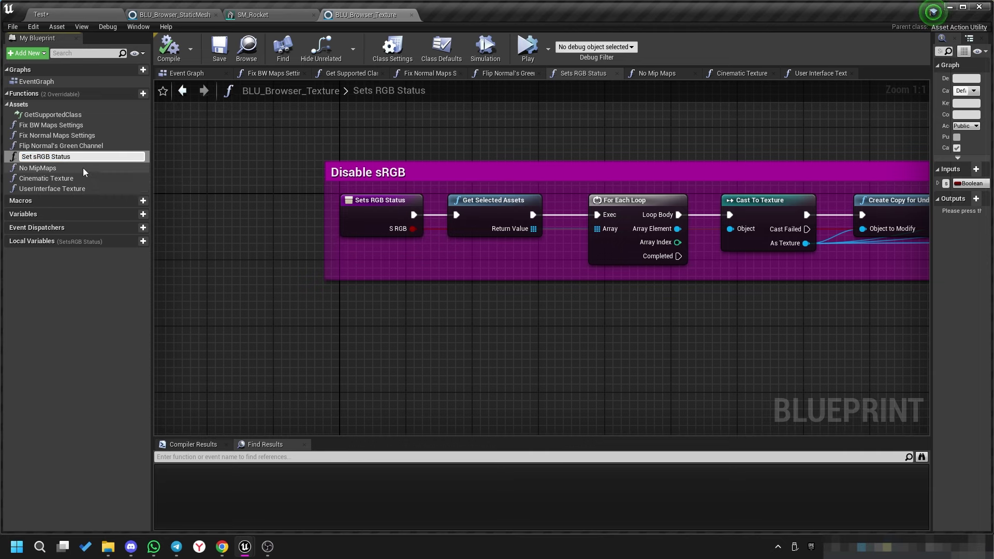
key("Return")
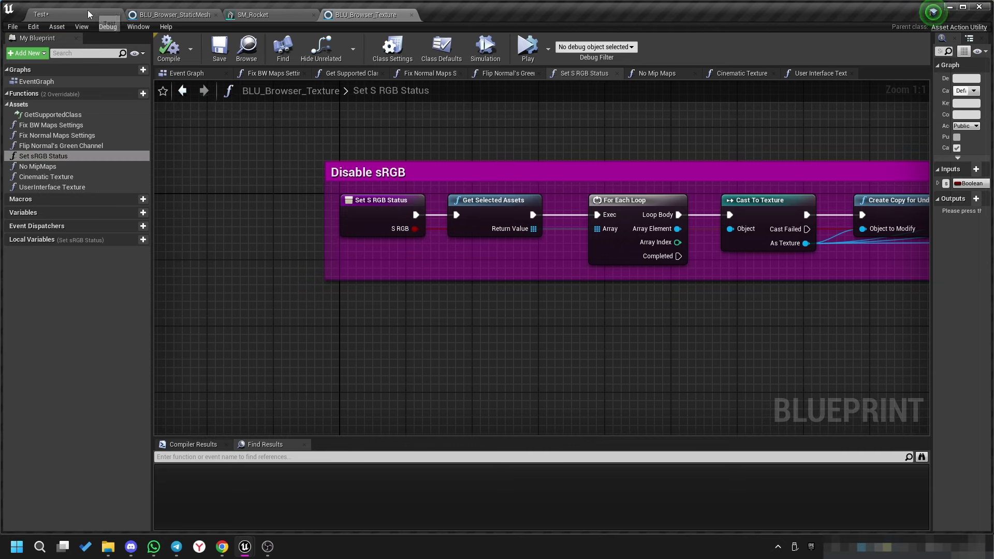
In the No MipMaps function graph, align the SET node with the other nodes.
left_click(89, 15)
left_click(365, 15)
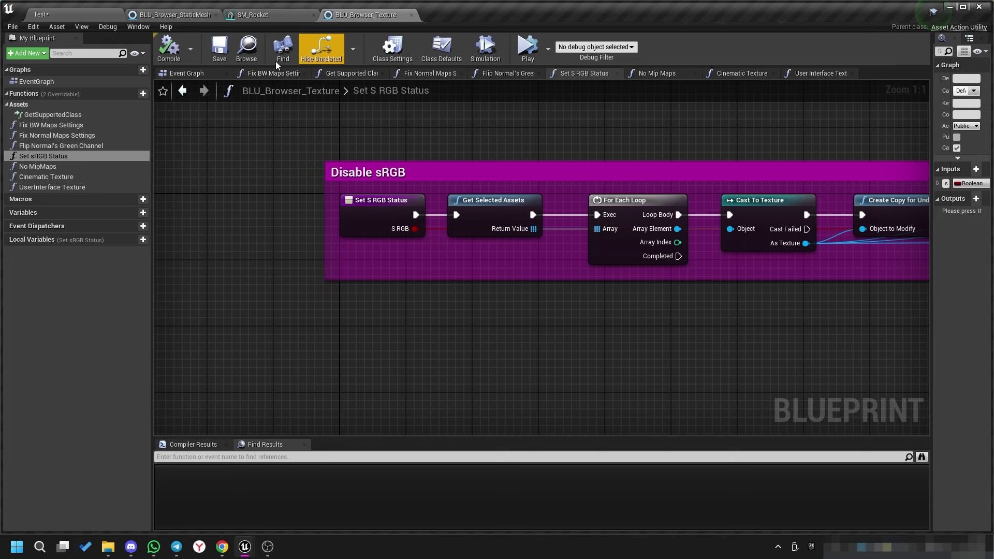
double_click(39, 167)
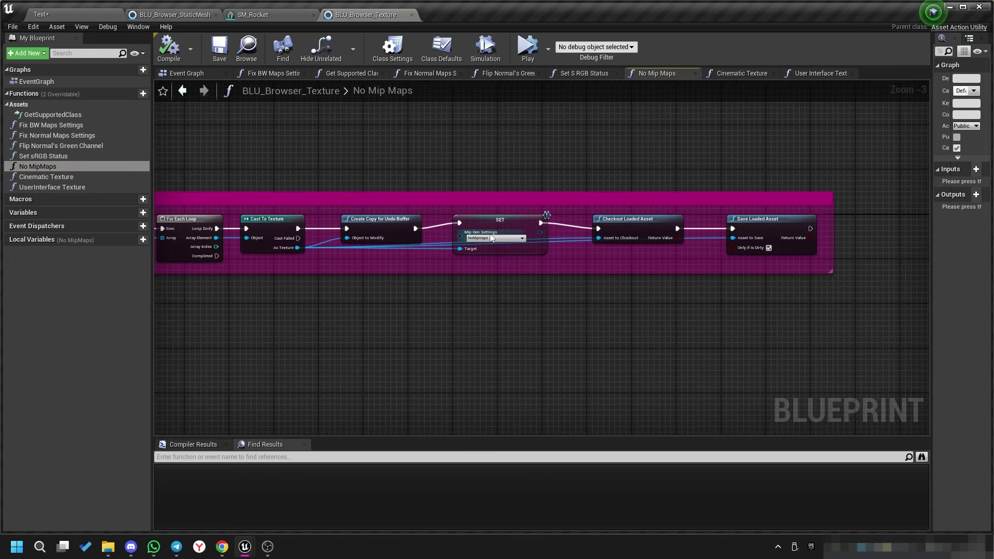
left_click_drag(491, 234, 490, 240)
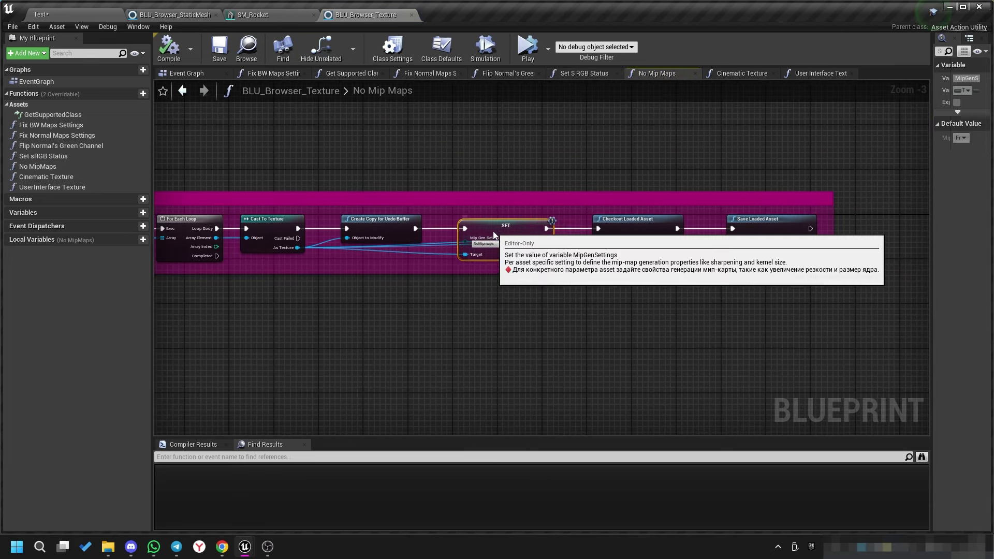
Review the Cinematic Texture and UserInterface Texture SET nodes, then close the asset editors.
double_click(42, 178)
scroll(622, 321, "up", 5)
right_click_drag(423, 251, 381, 259)
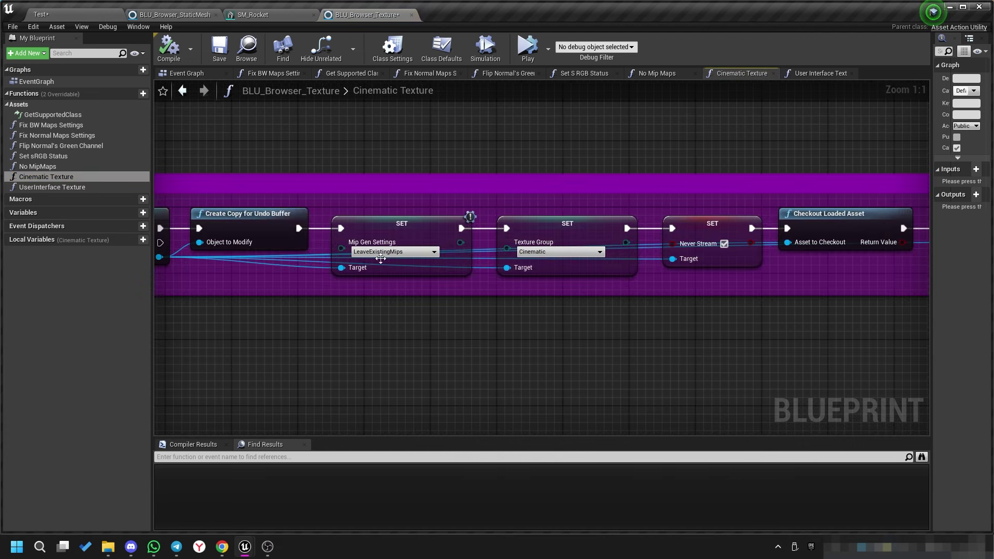
double_click(41, 188)
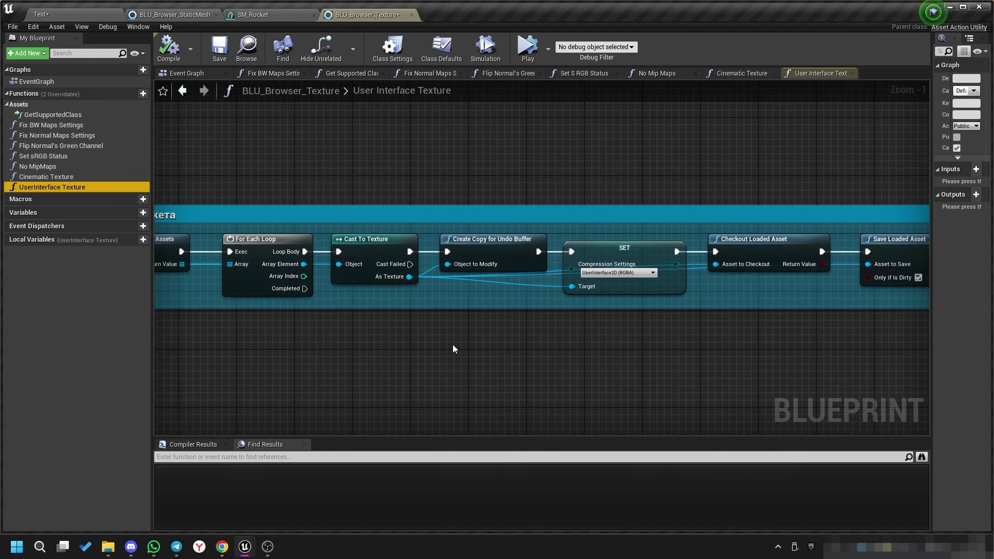
right_click_drag(566, 260, 392, 240)
left_click(392, 239)
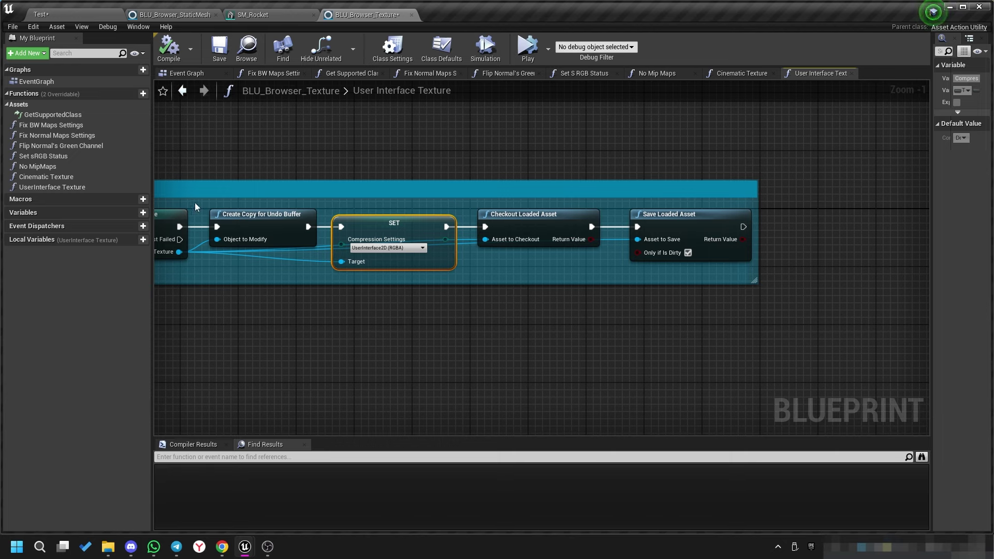
left_click(216, 15)
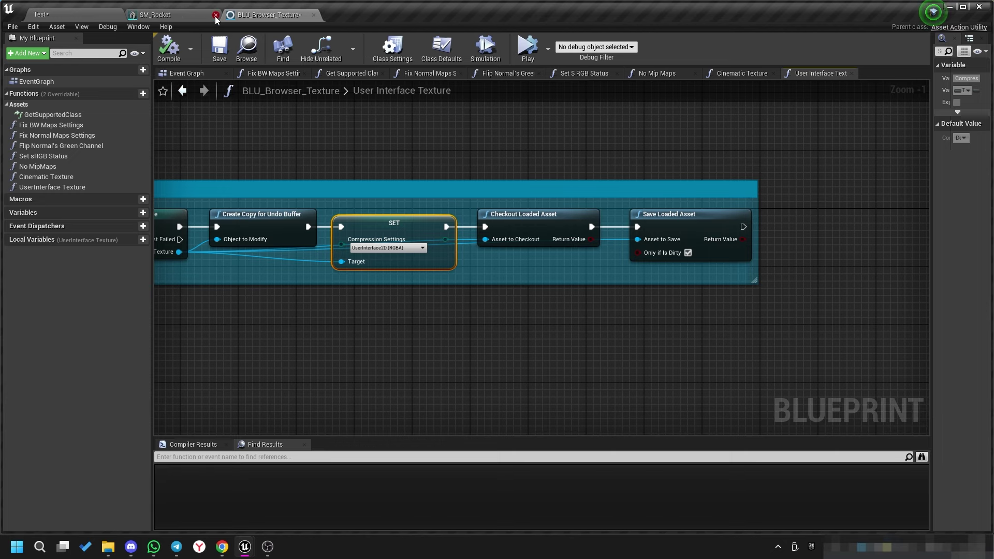
left_click(216, 15)
left_click(216, 15)
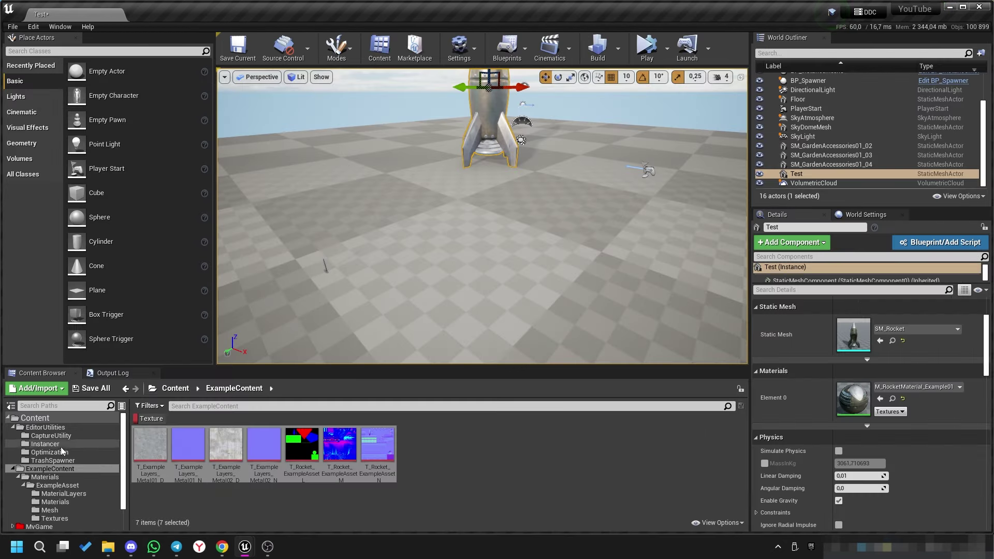
Open the BLU_Level_StaticMeshActor blueprint from EditorUtilities and dock it beside the level.
left_click(47, 429)
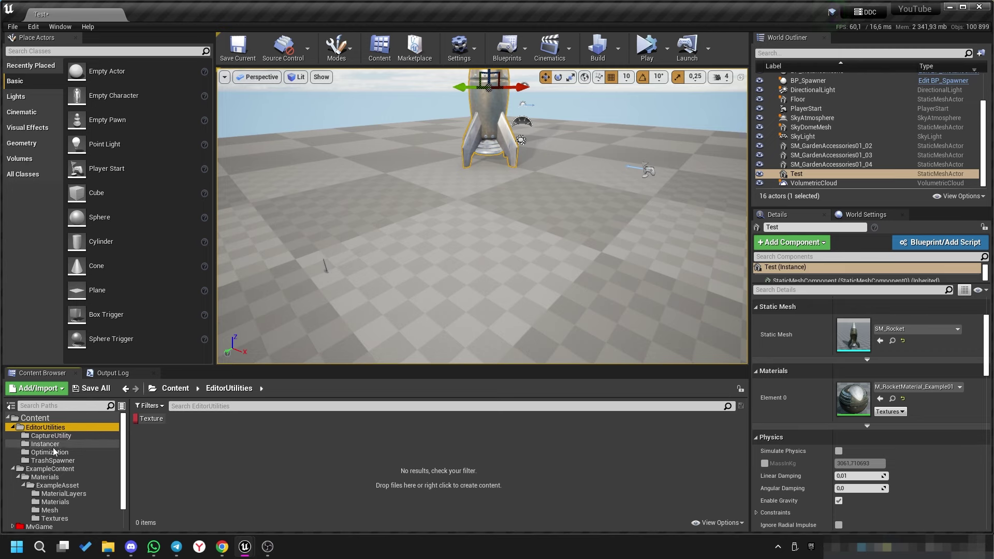
left_click(154, 418)
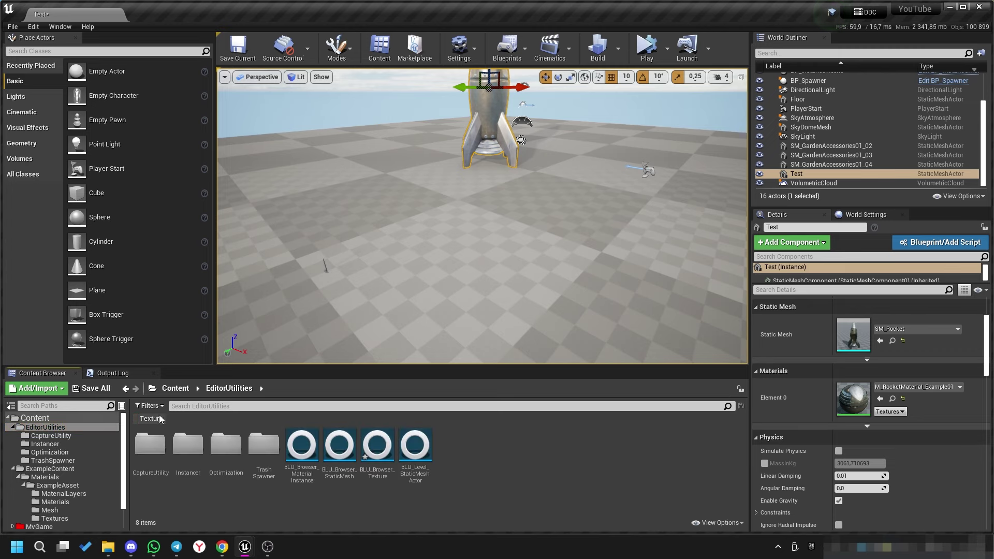
double_click(424, 439)
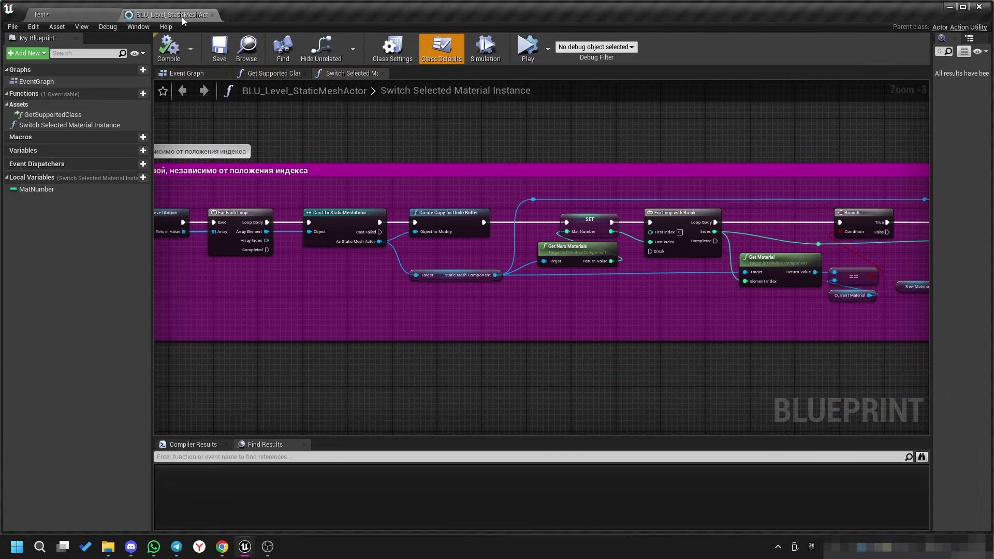
left_click_drag(103, 32, 181, 17)
Frame the rocket in the Test level and run Switch Selected Material Instance on it.
left_click(104, 8)
key("f")
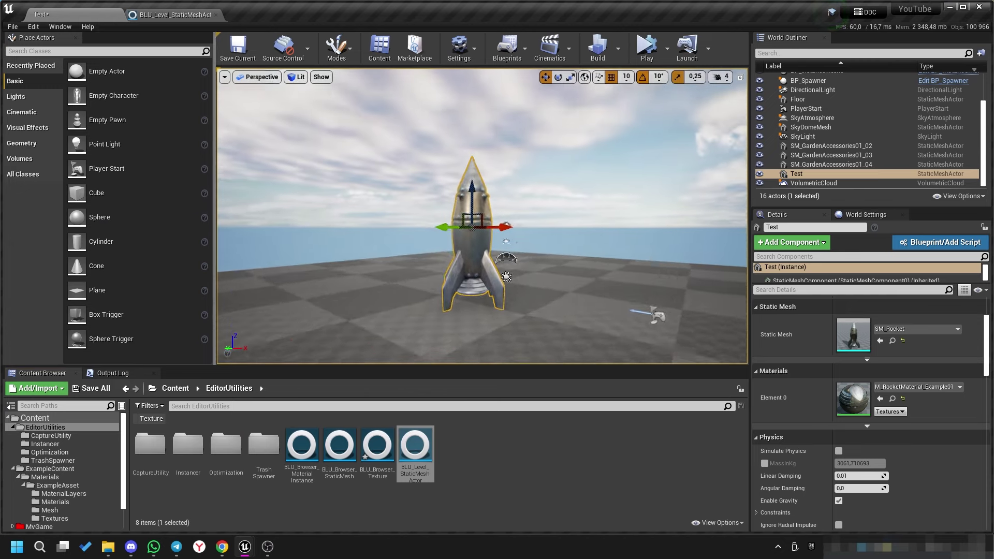
right_click(467, 317)
mouse_move(512, 280)
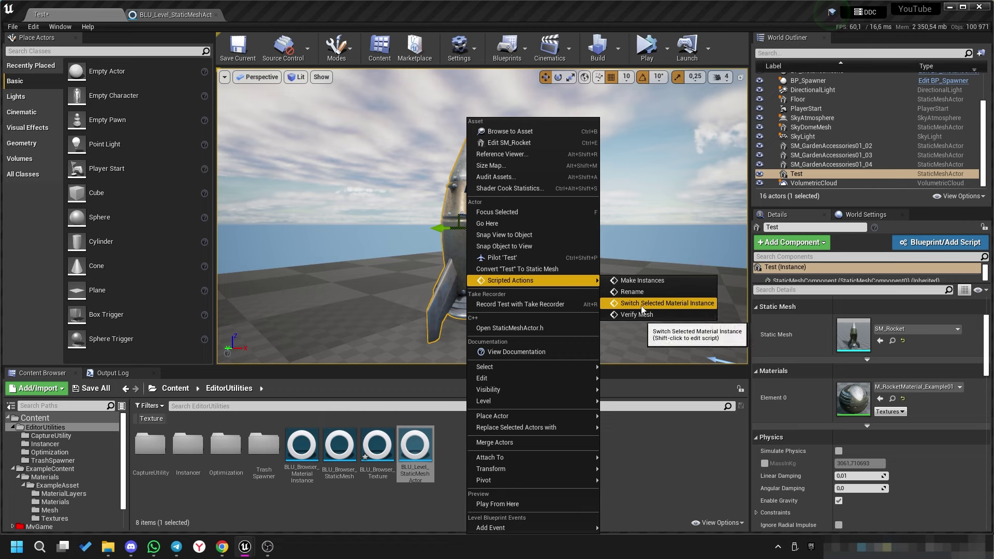
left_click(657, 304)
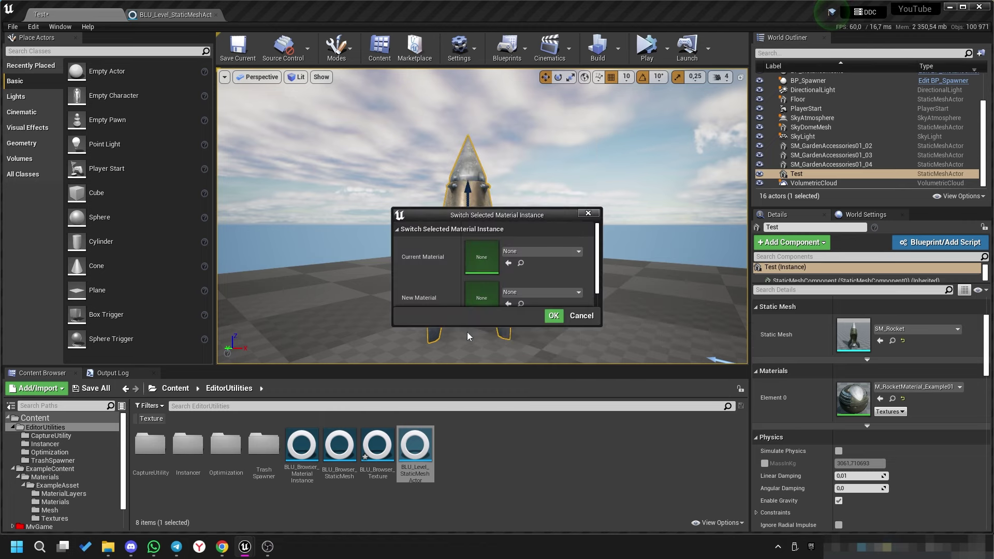
Replace M_LightStage_Skybox_HDRI with MI_MetalSteelClean01 and apply the switch to the rocket.
left_click(548, 253)
left_click(542, 371)
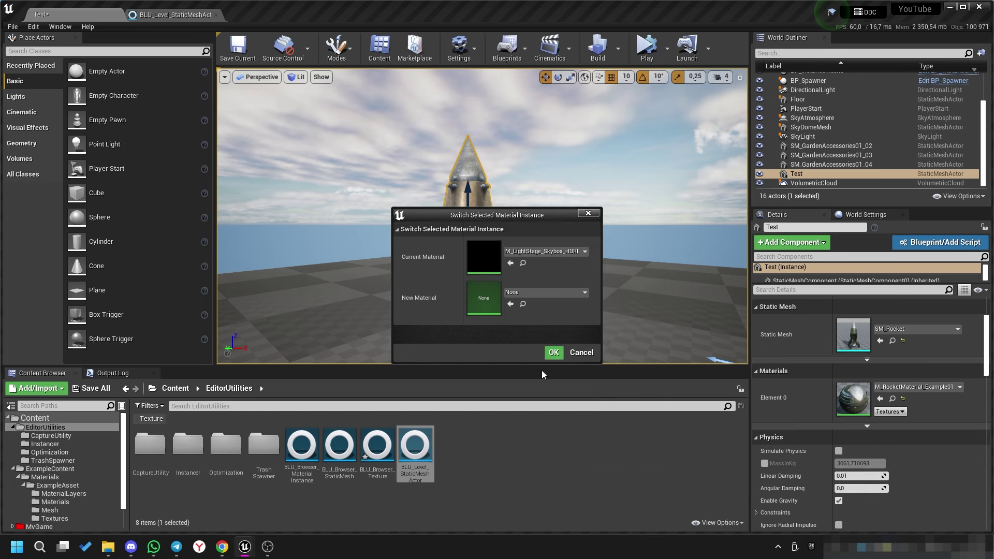
left_click(524, 294)
left_click(575, 250)
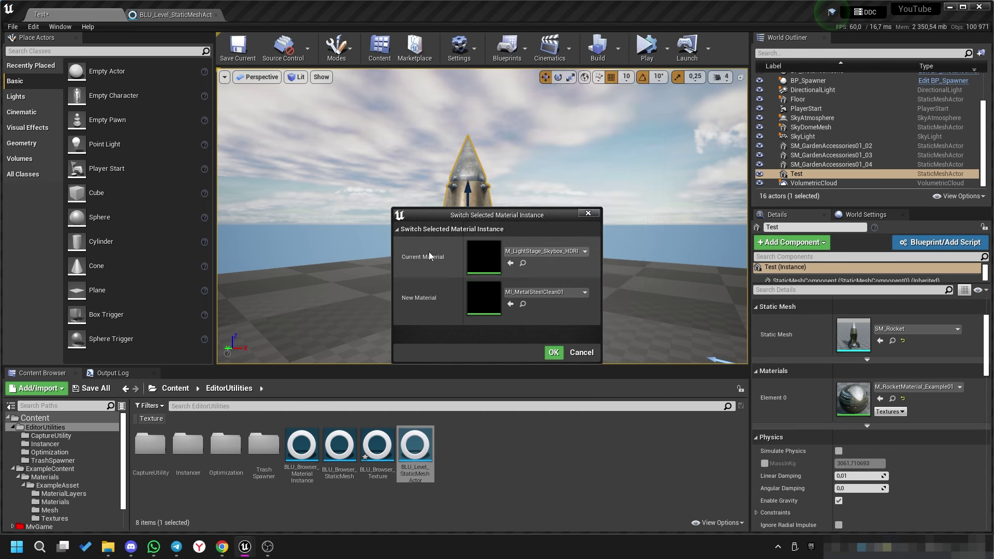
left_click(577, 355)
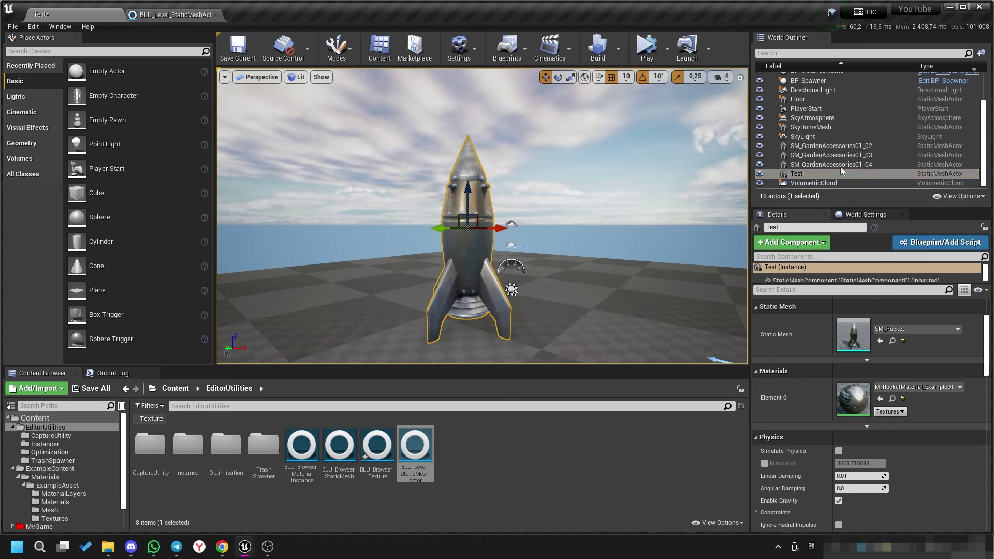
scroll(839, 165, "up", 3)
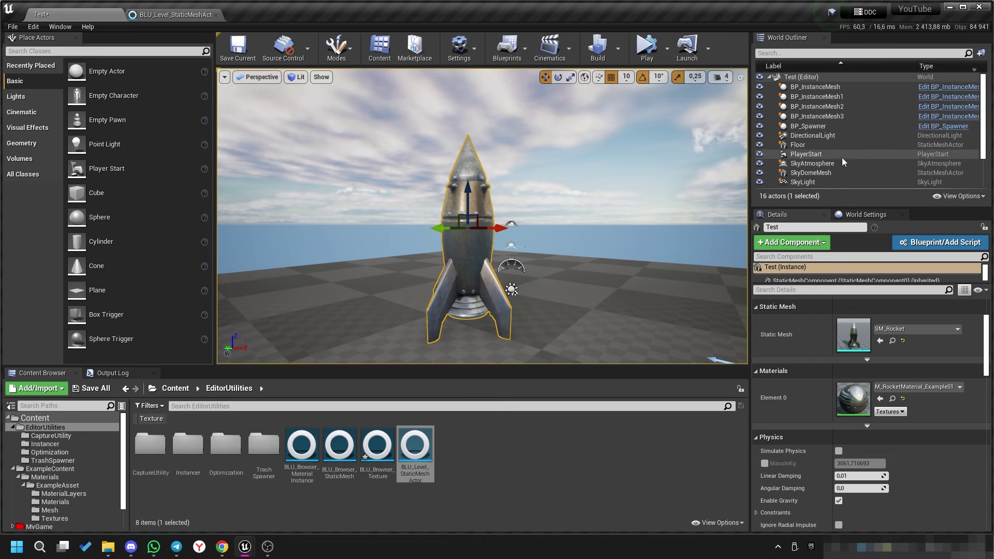
scroll(842, 158, "down", 3)
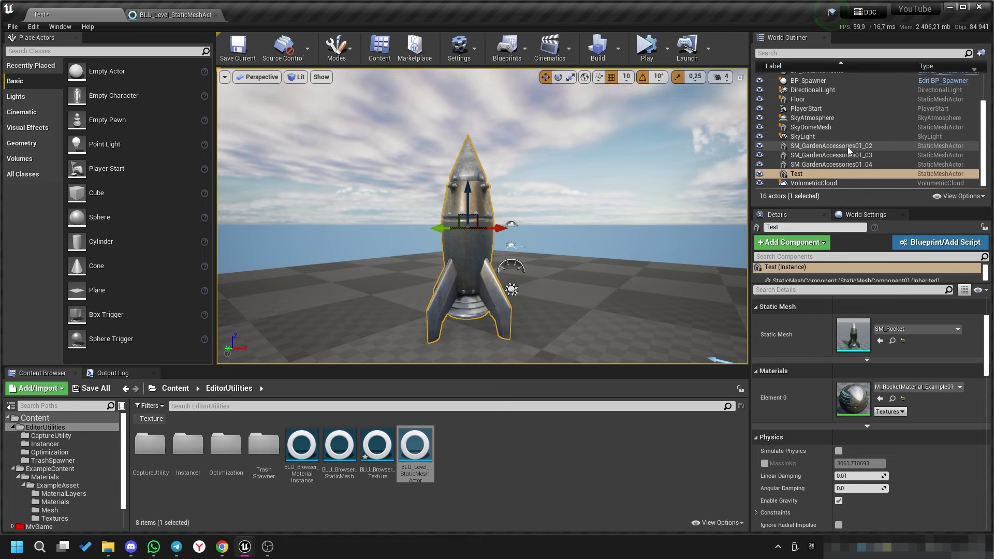
left_click(848, 147, "shift")
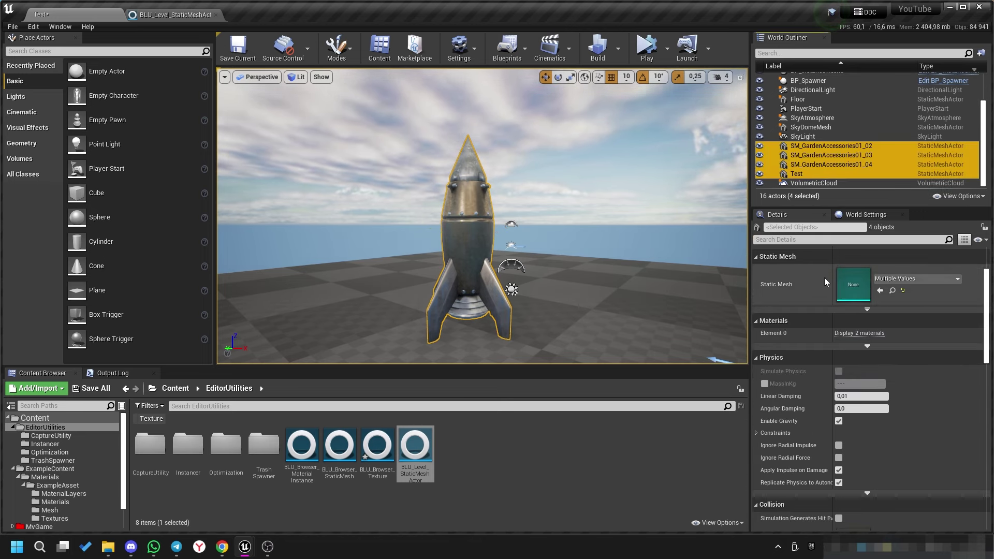
left_click(860, 309)
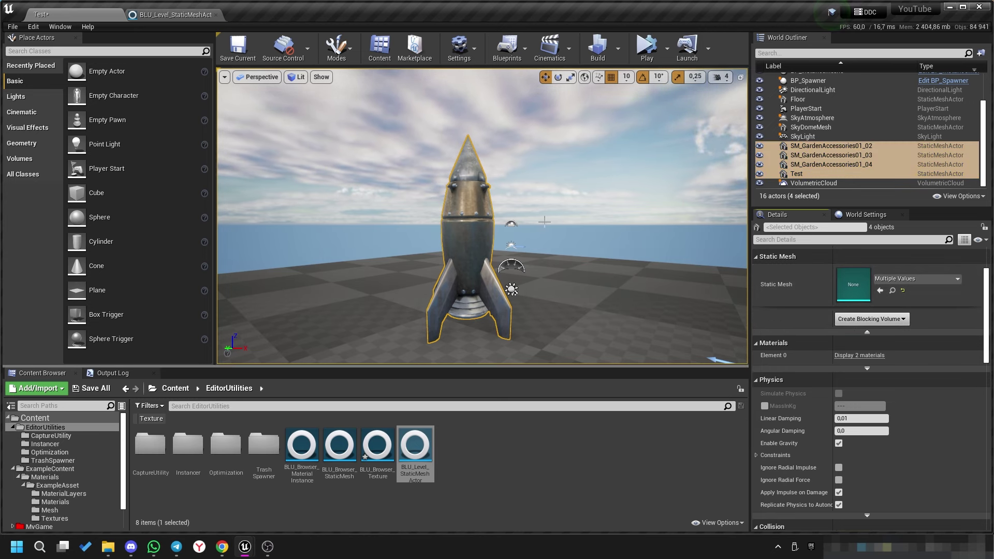
right_click(466, 212)
mouse_move(534, 289)
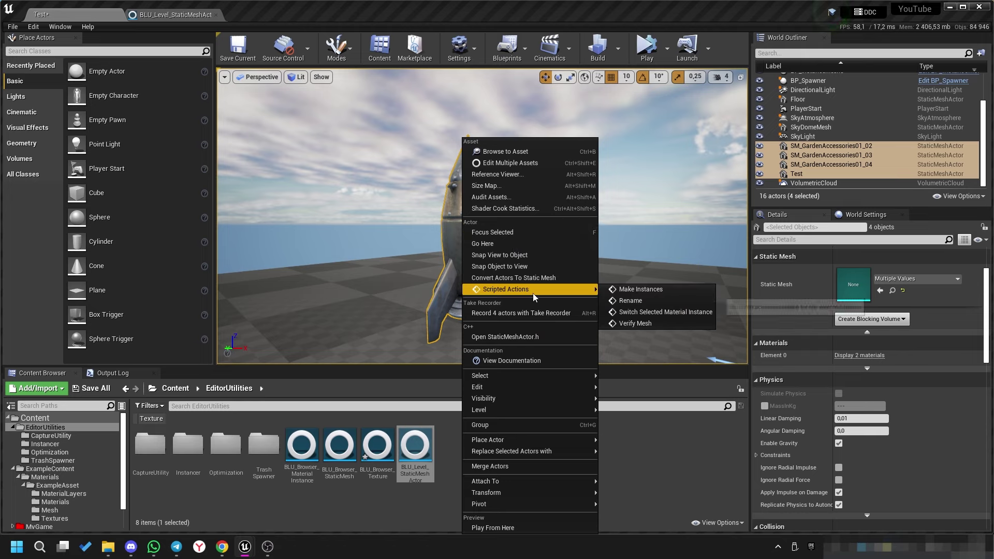
right_click(804, 150)
right_click(805, 150)
mouse_move(842, 303)
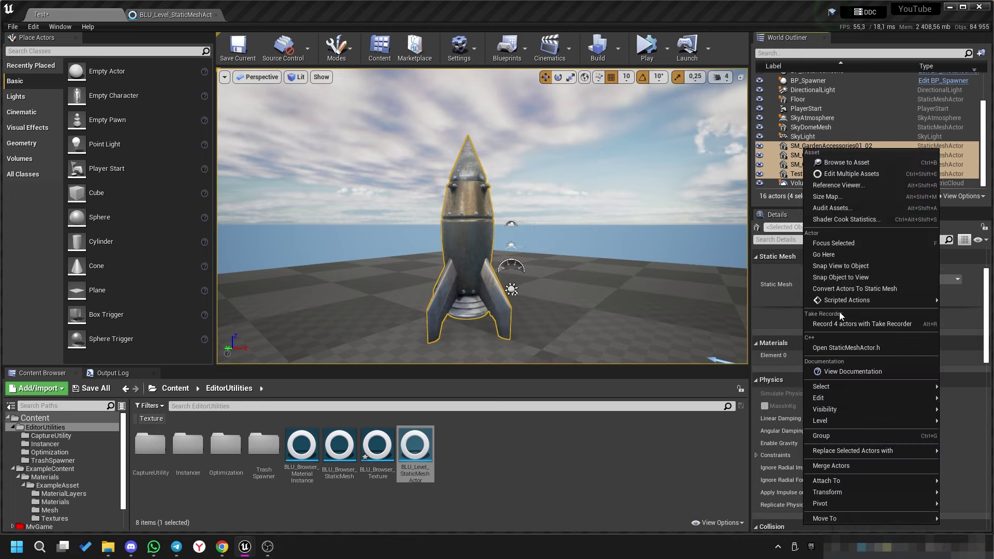
left_click(728, 322)
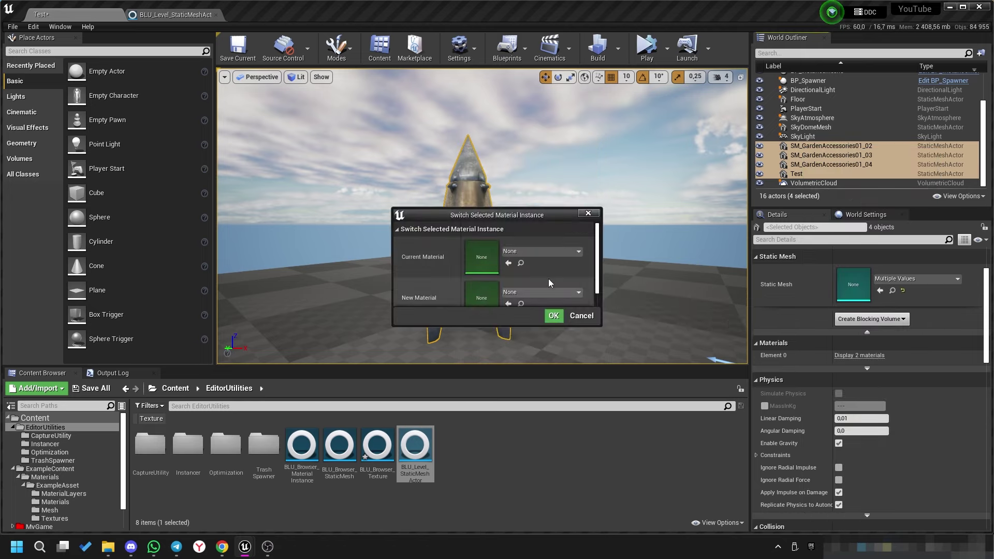
left_click_drag(469, 328, 469, 382)
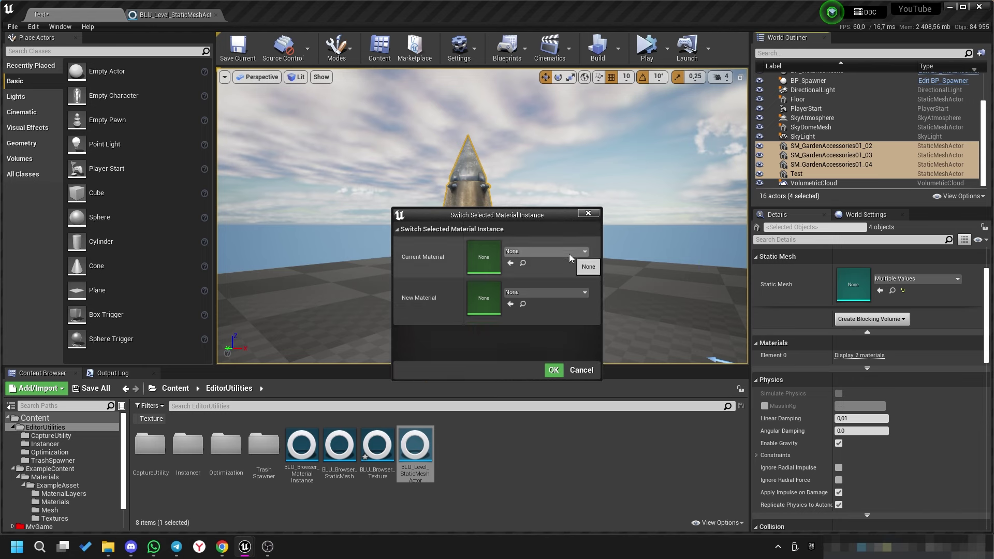
left_click(553, 252)
left_click(539, 390)
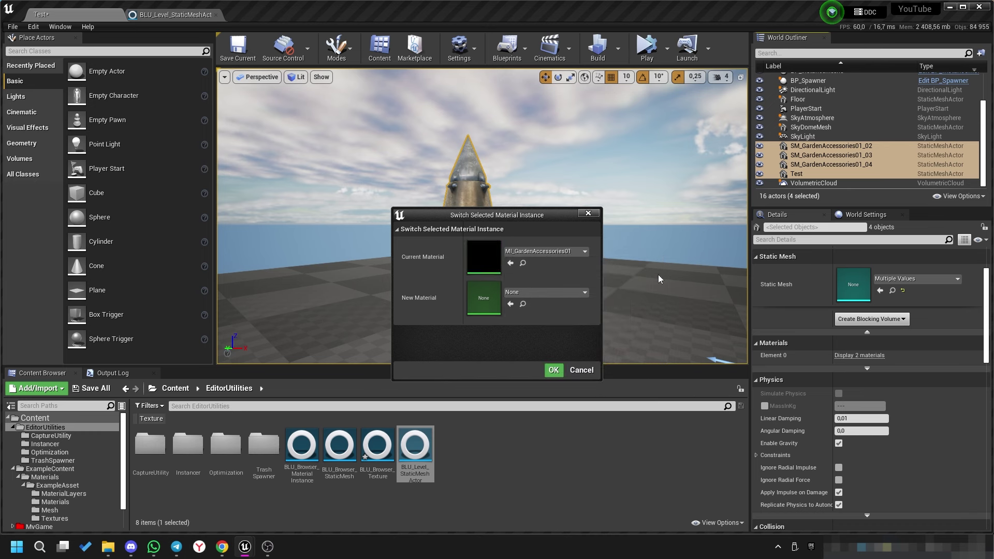
left_click(581, 370)
left_click(868, 368)
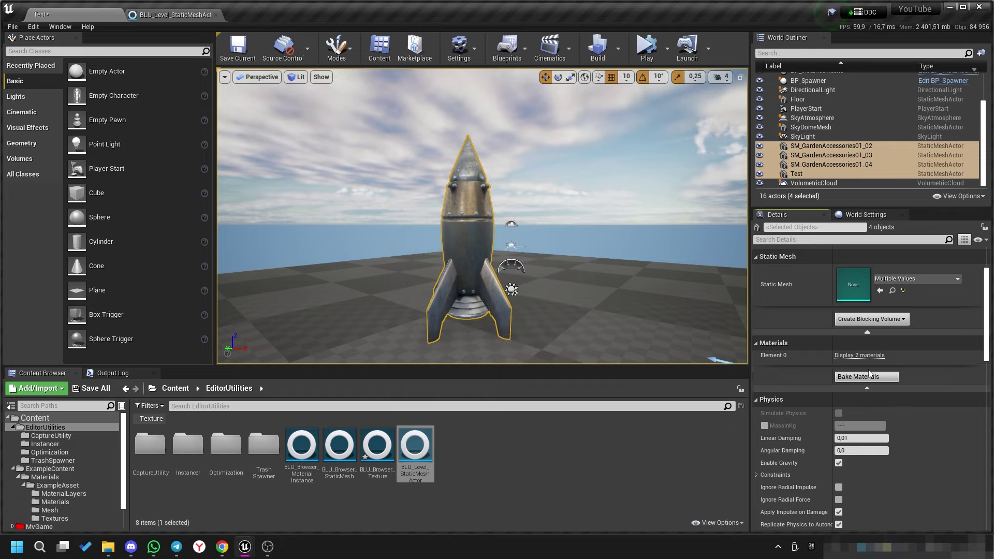